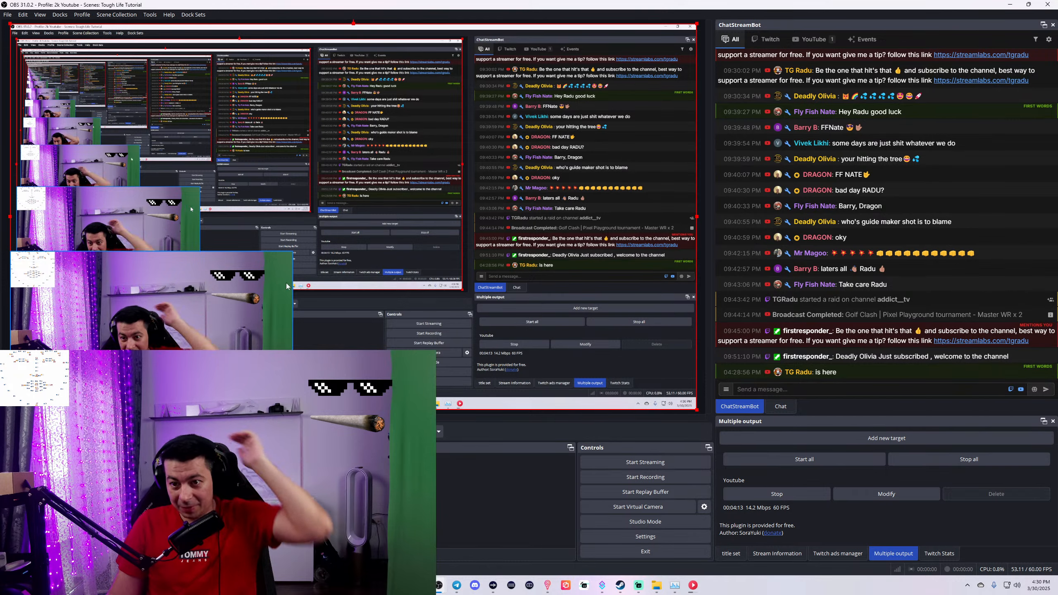
Step: Move the Camera source in Scene 2 to the upper-right corner of the canvas
left_click(210, 335)
left_click_drag(207, 345, 612, 121)
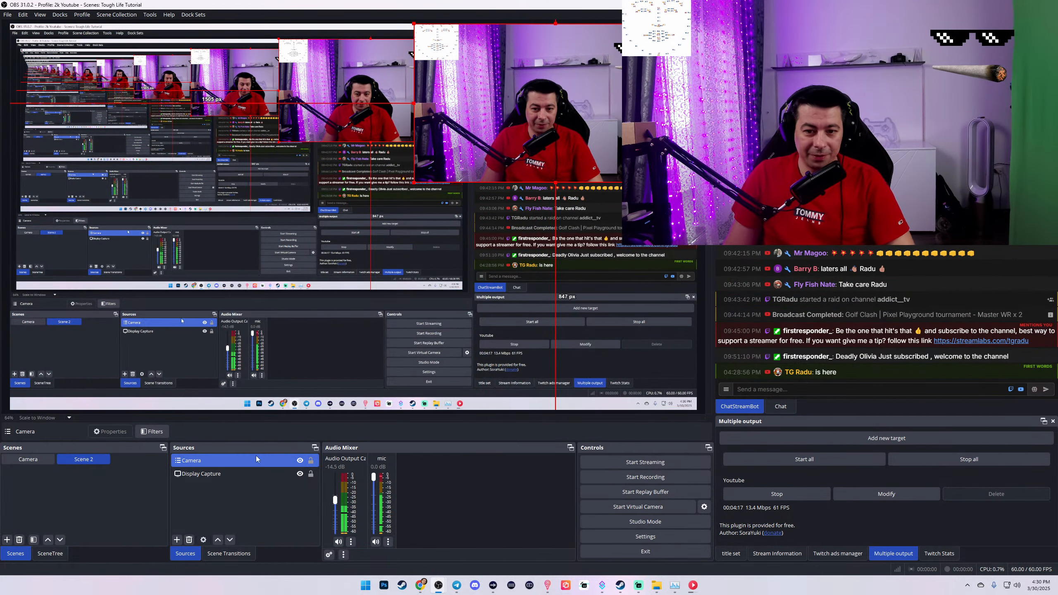
left_click(213, 476, "ctrl")
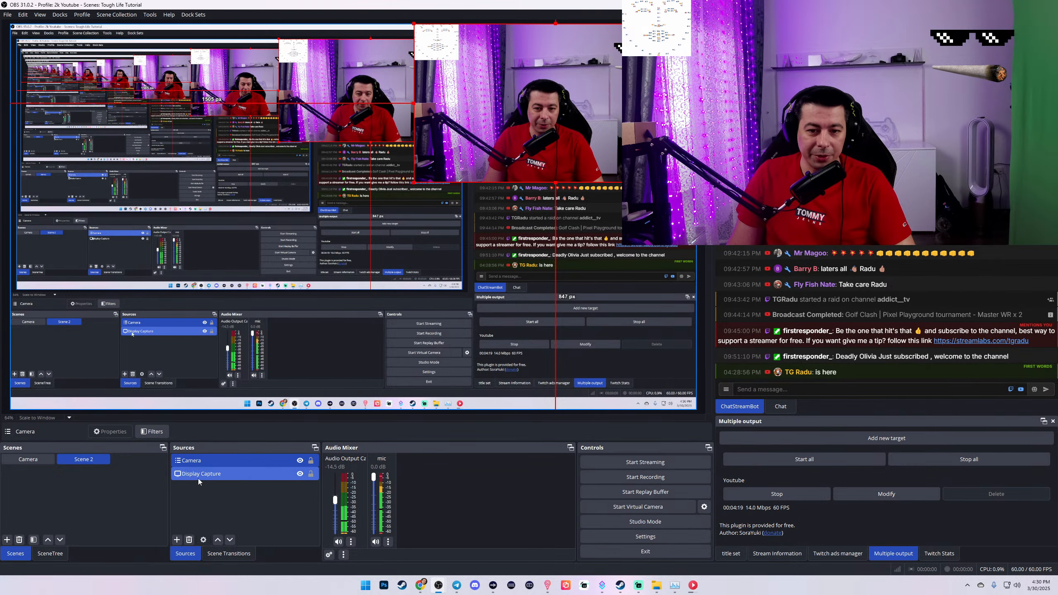
left_click(245, 454)
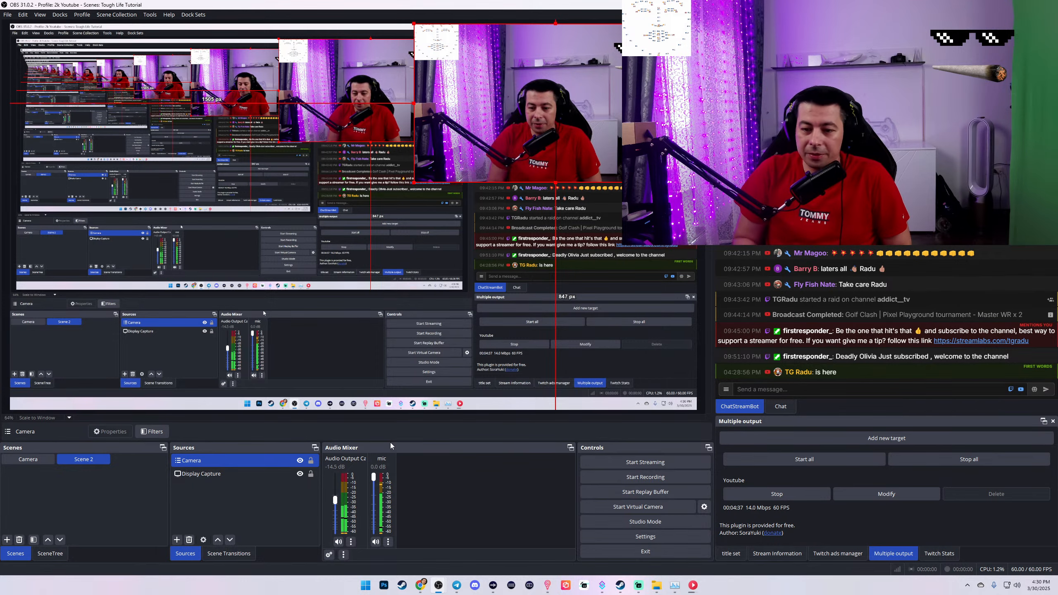
Step: Switch to Chrome and examine the AR downloads for each GeForce RTX series on the NVIDIA Broadcast Download Center page
mouse_move(421, 587)
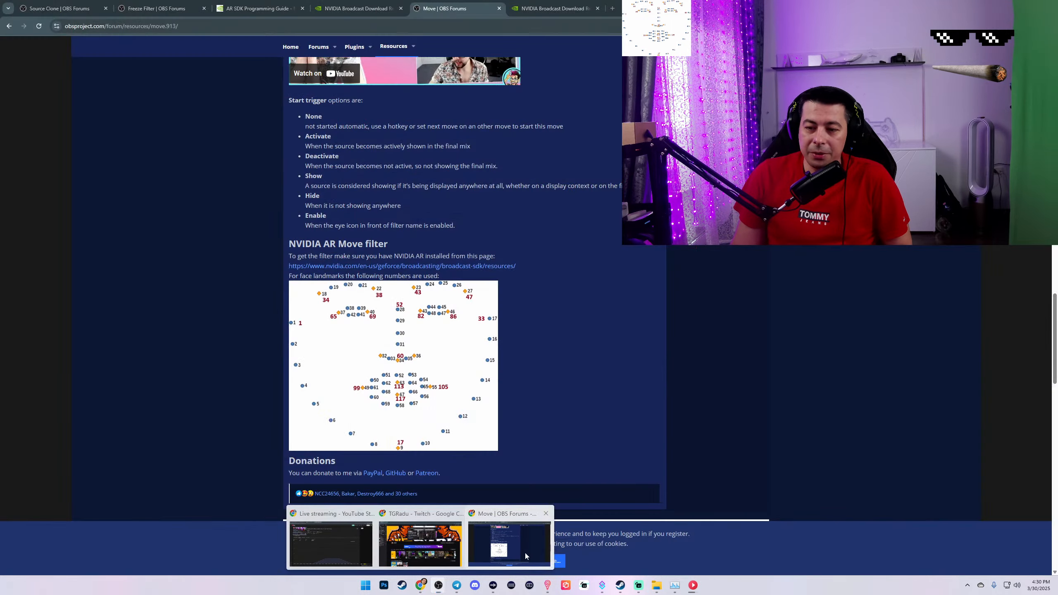
left_click(509, 542)
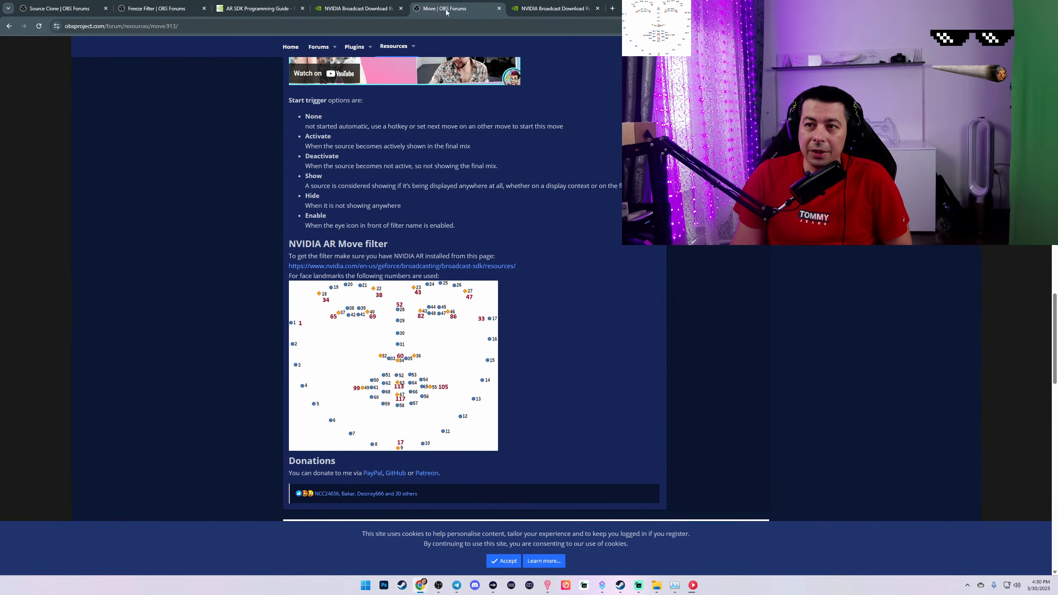
left_click(357, 9)
double_click(600, 186)
scroll(593, 284, "down", 5)
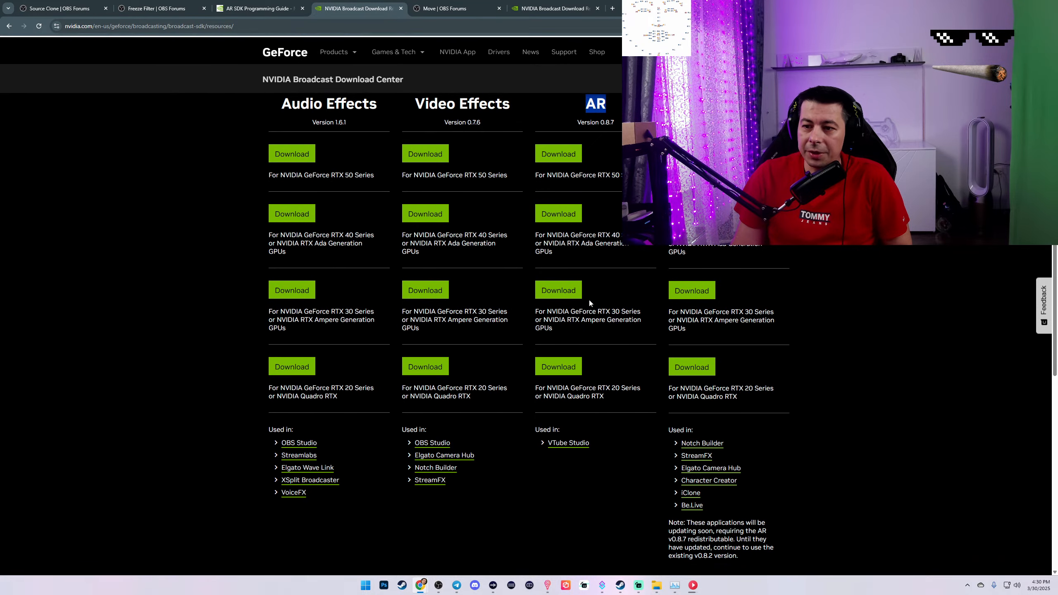
left_click_drag(540, 177, 642, 179)
left_click_drag(633, 246, 606, 237)
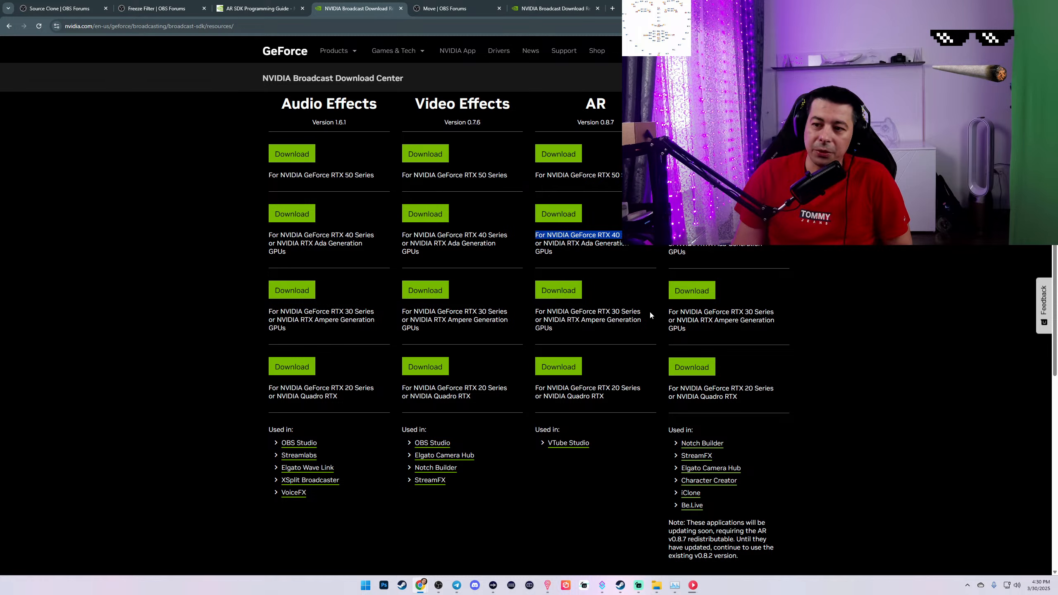
left_click_drag(603, 399, 536, 390)
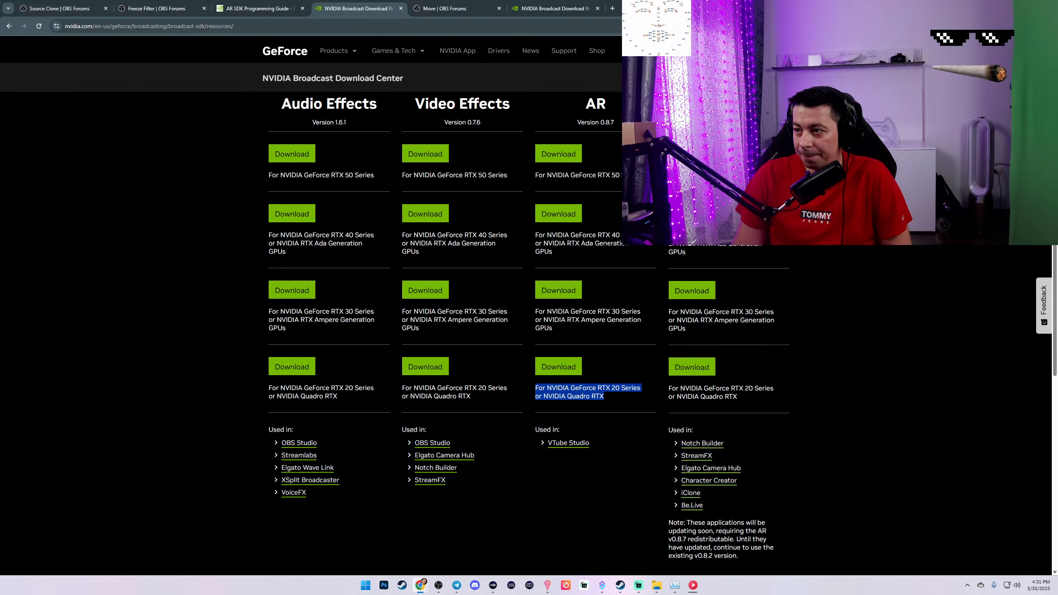
Step: Switch back to OBS, enable Studio Mode and load the Camera scene into the preview
left_click(438, 585)
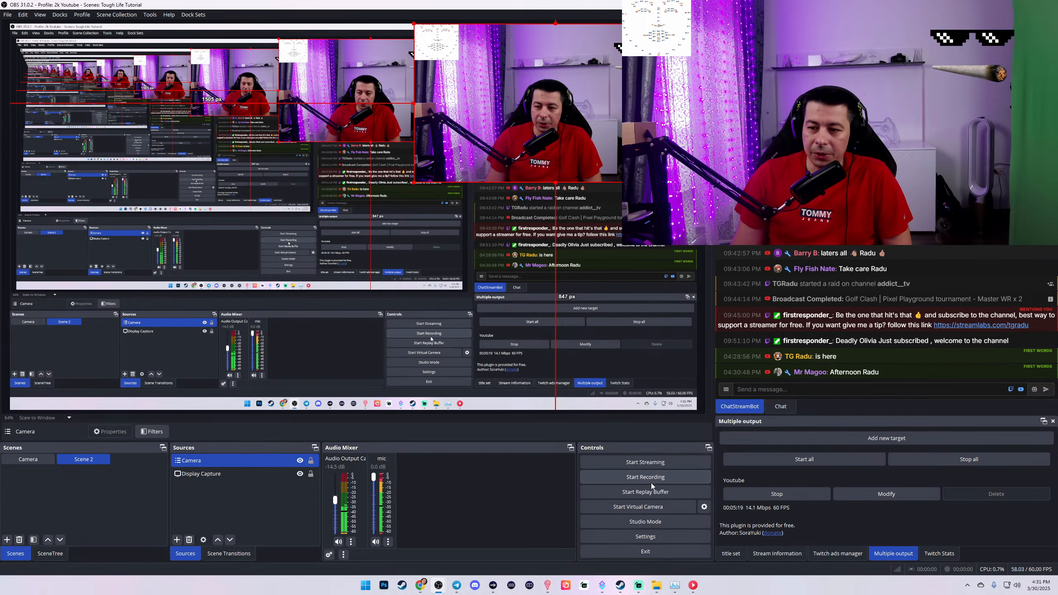
left_click(647, 524)
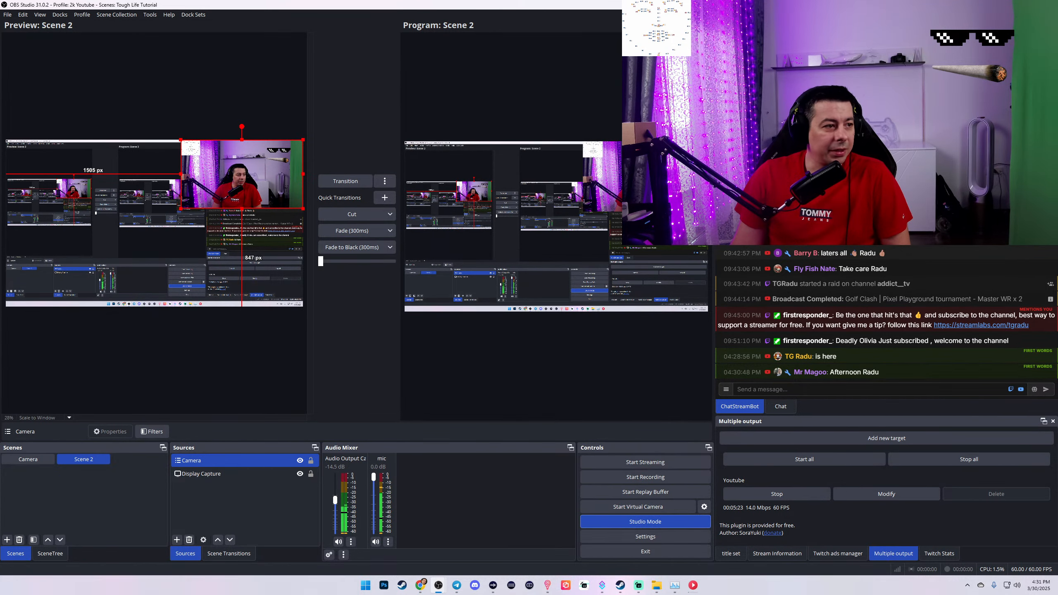
left_click(28, 458)
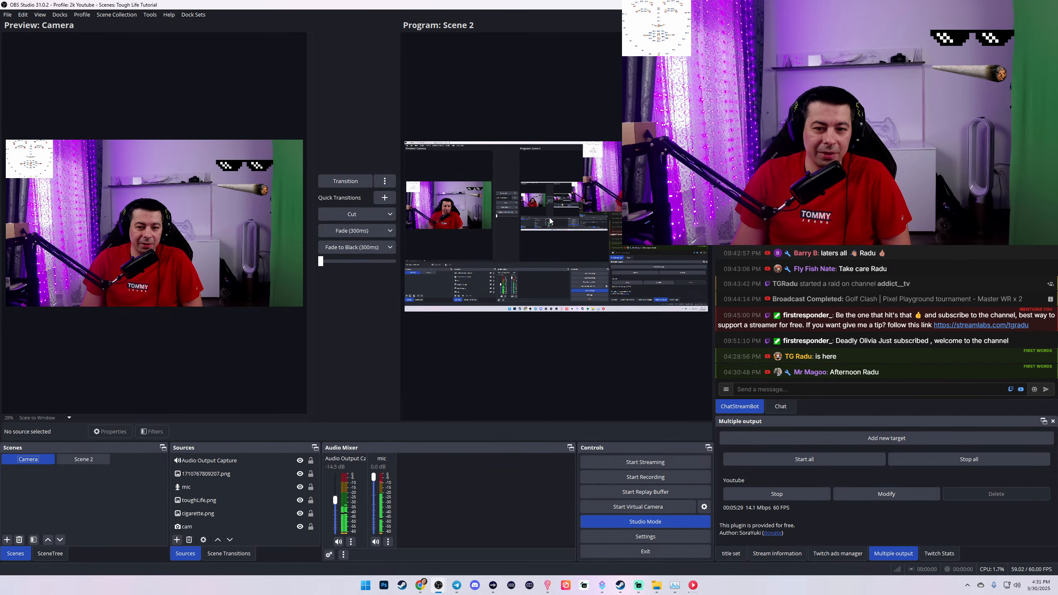
left_click(92, 465)
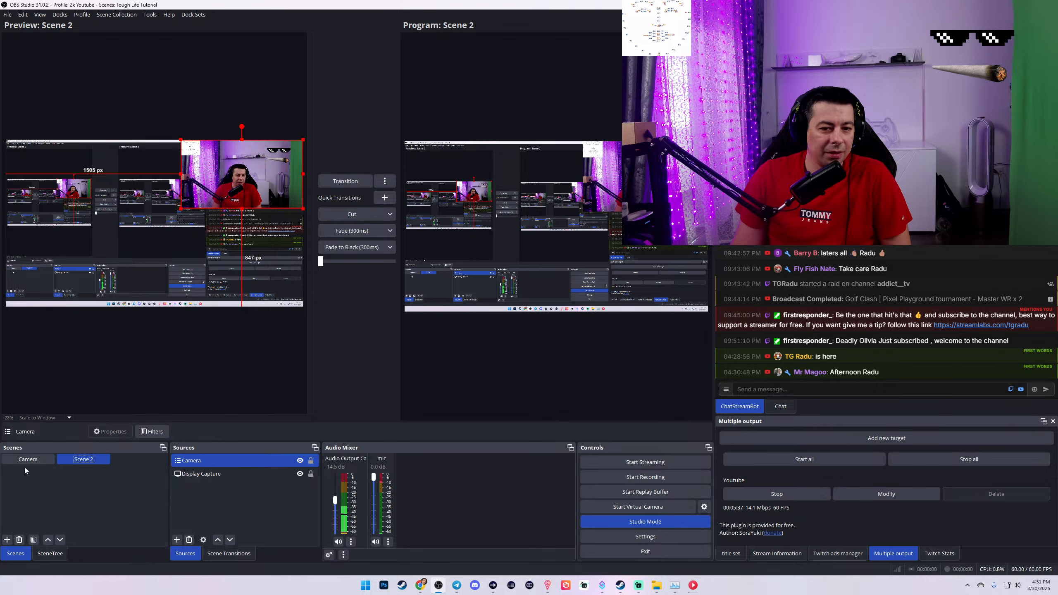
left_click(30, 461)
left_click(71, 462)
left_click(47, 462)
left_click(76, 465)
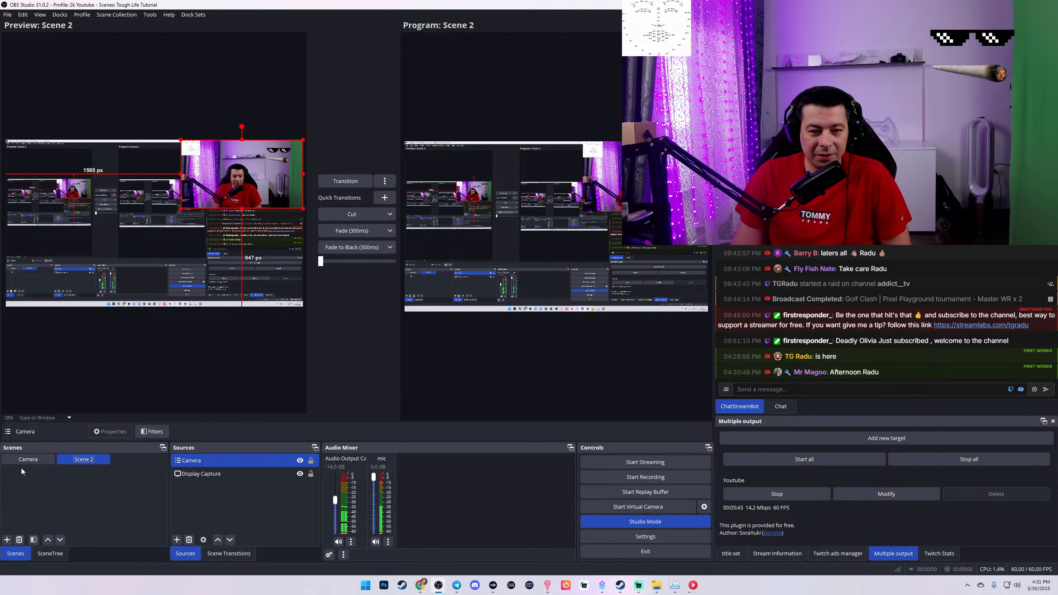
left_click(23, 461)
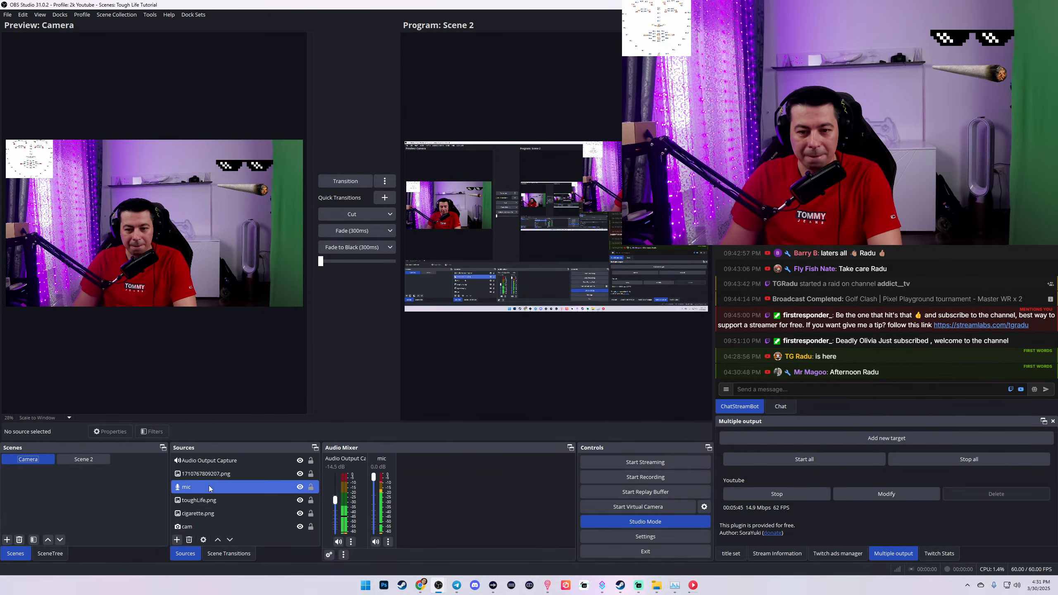
Step: Enlarge the face-landmark image in the Camera scene to about a quarter of the canvas width
left_click(41, 168)
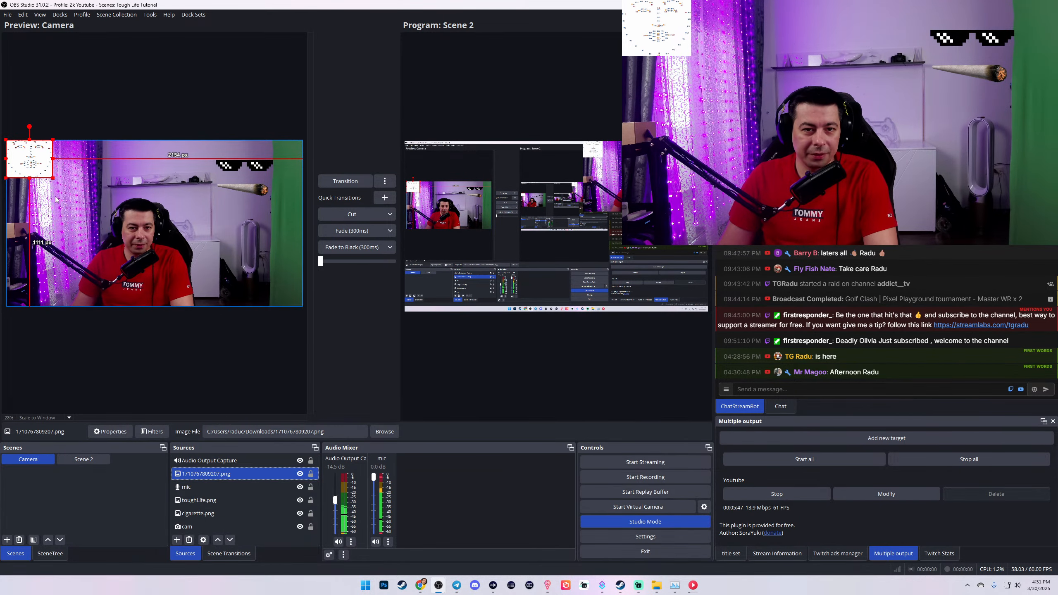
left_click_drag(53, 178, 212, 269)
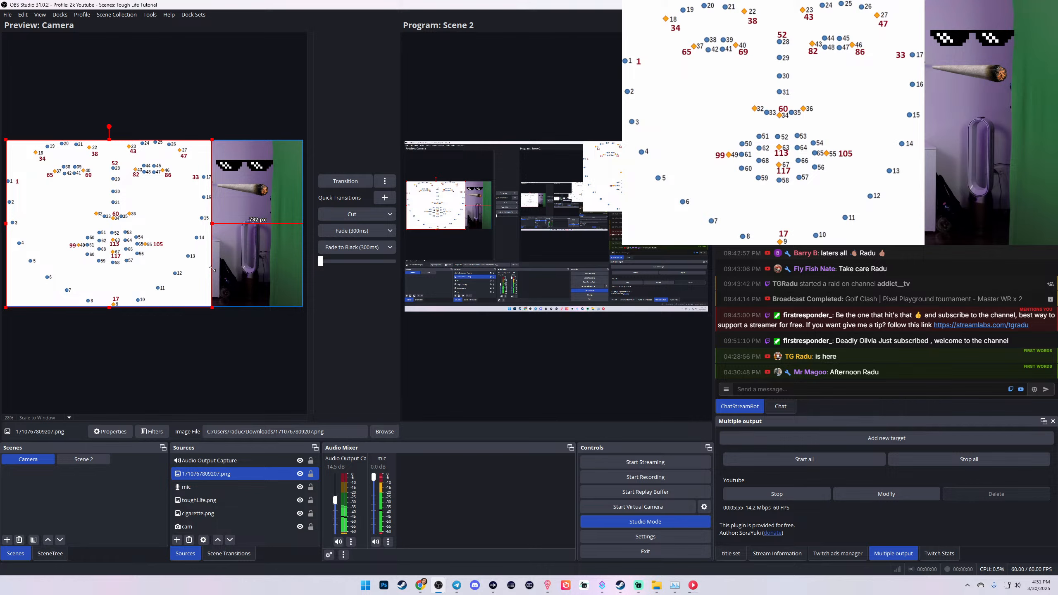
left_click_drag(212, 269, 85, 204)
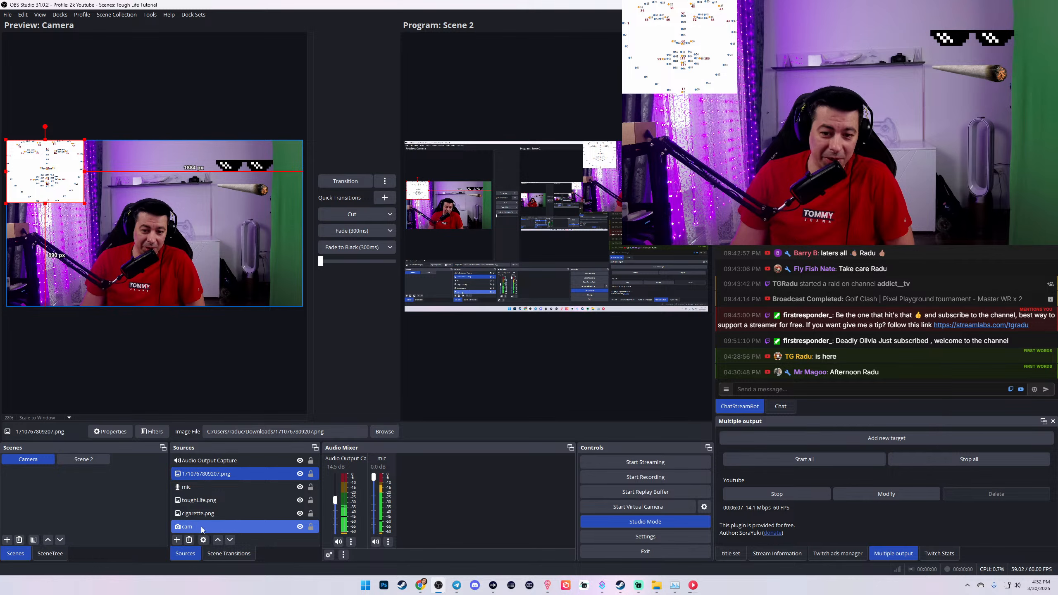
Step: Open the filters of the cam source and delete its existing NVIDIA AR Move filter
left_click(228, 526)
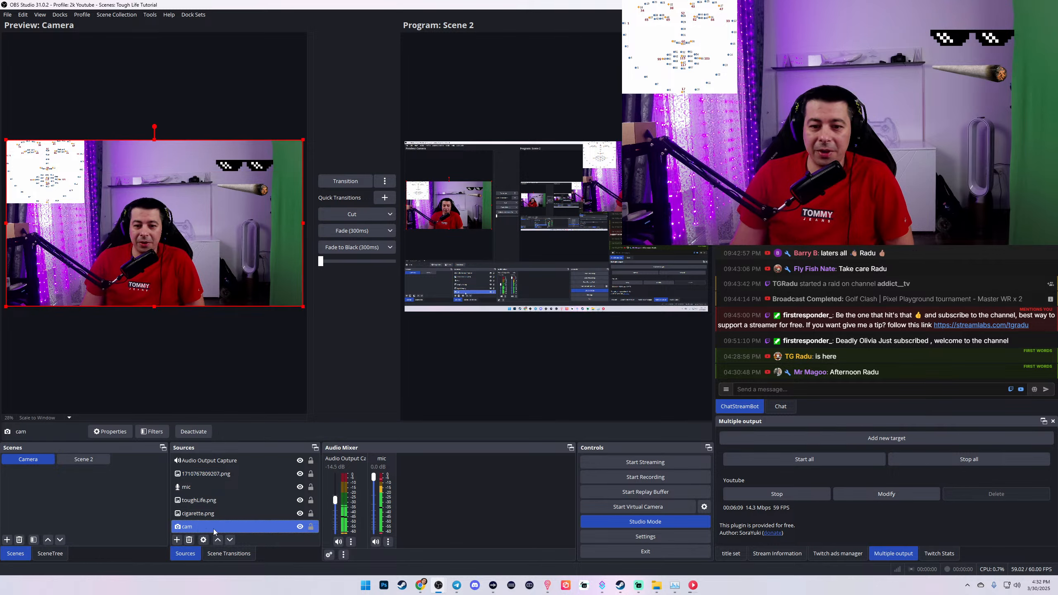
left_click(153, 433)
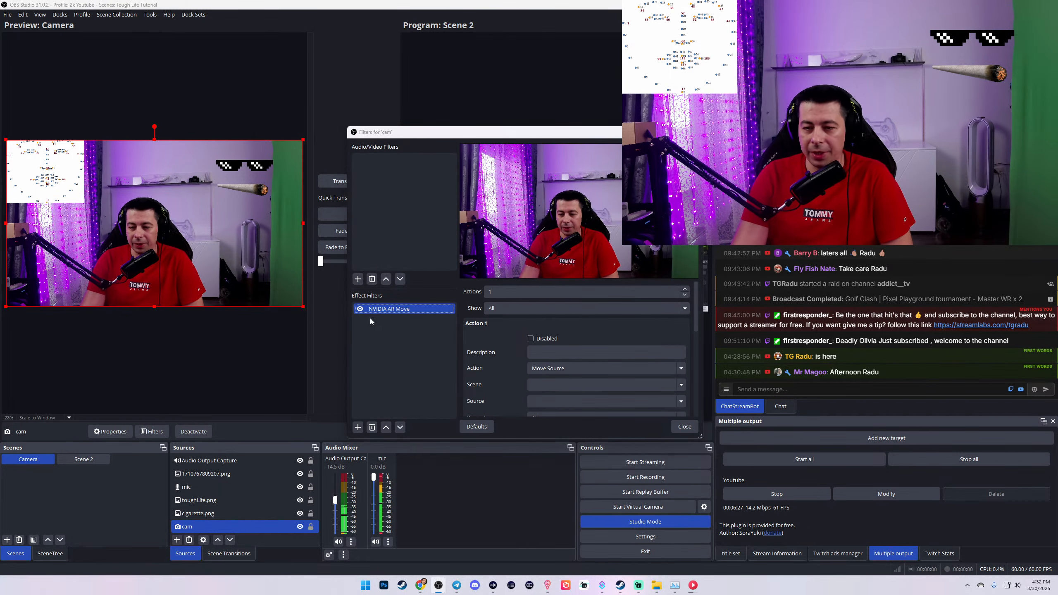
key("Delete")
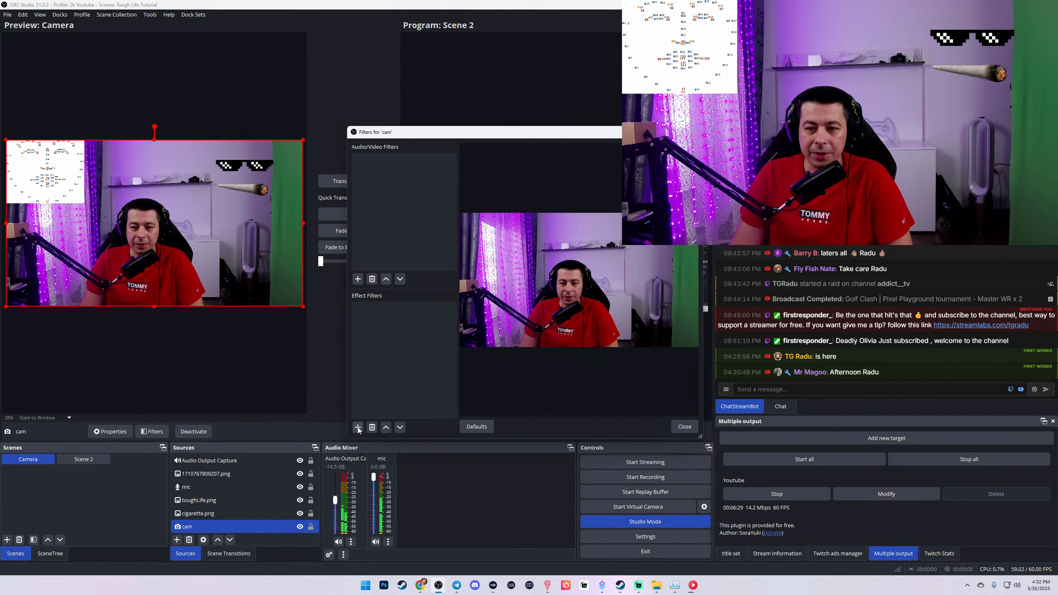
Step: Add a new NVIDIA AR Move effect filter to the cam source, keeping the default name
left_click_drag(493, 135, 213, 83)
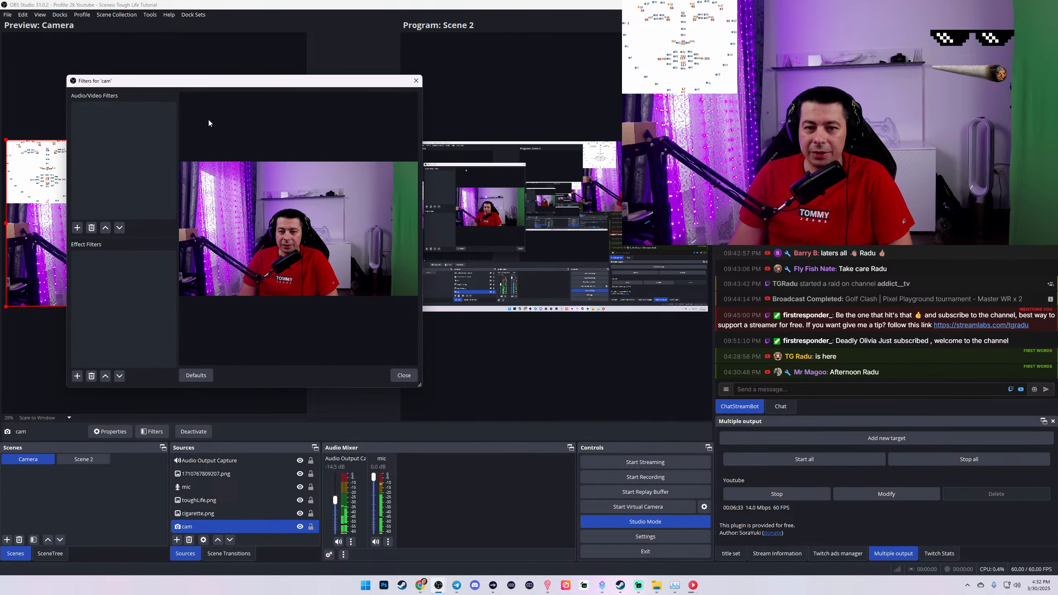
left_click(77, 376)
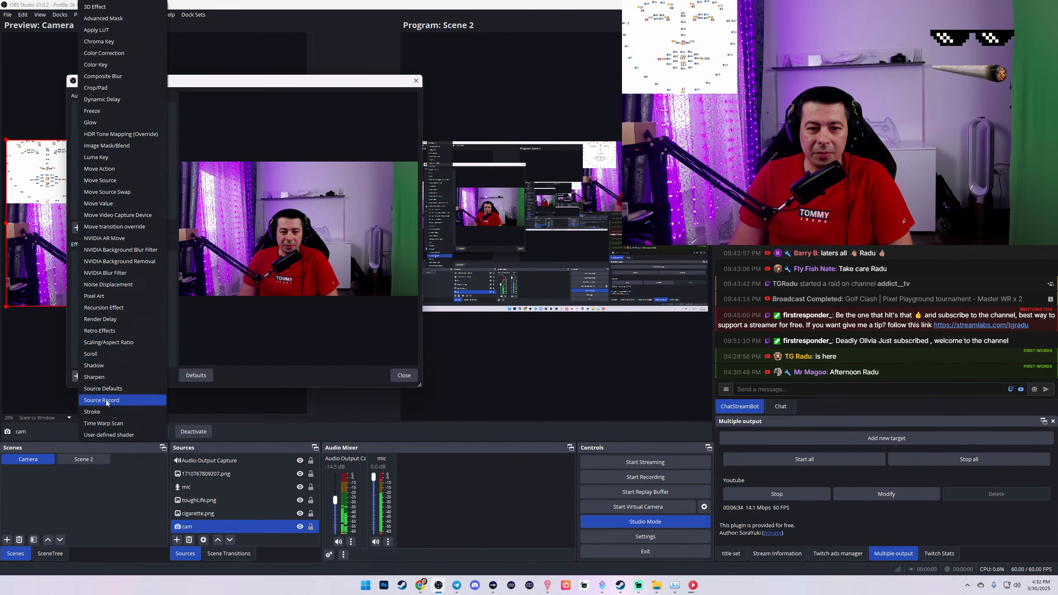
left_click(95, 239)
key("Return")
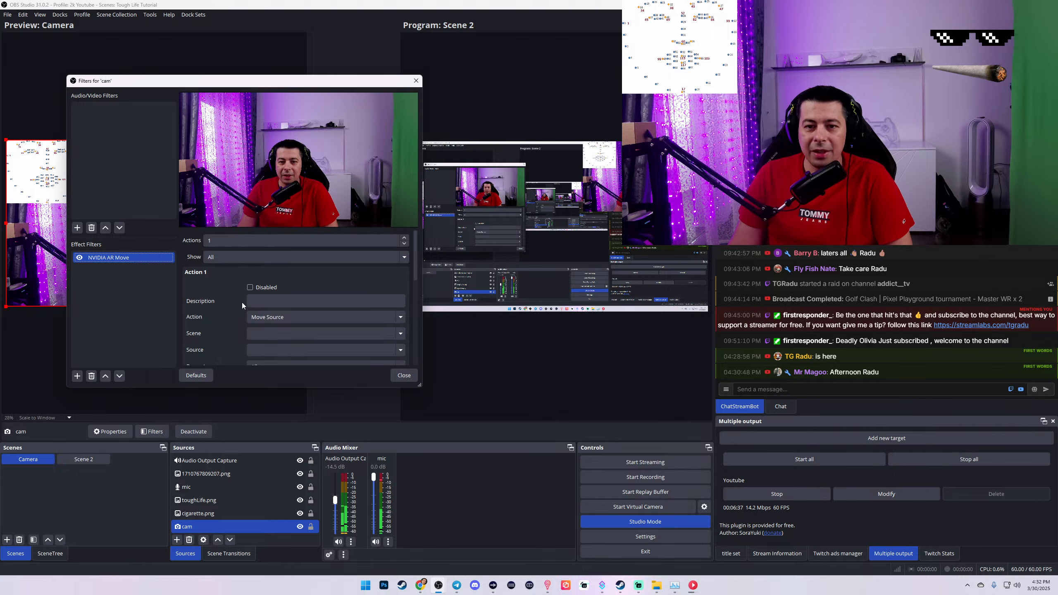
Step: Enter "glasses position" as the description of Action 1 in the NVIDIA AR Move filter
left_click(294, 296)
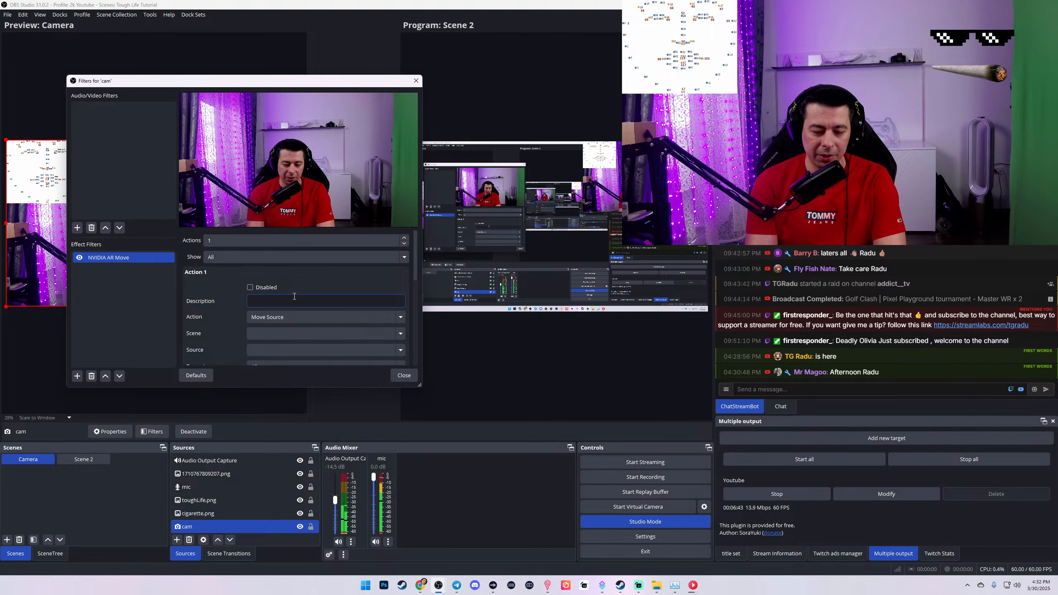
type("glasses p")
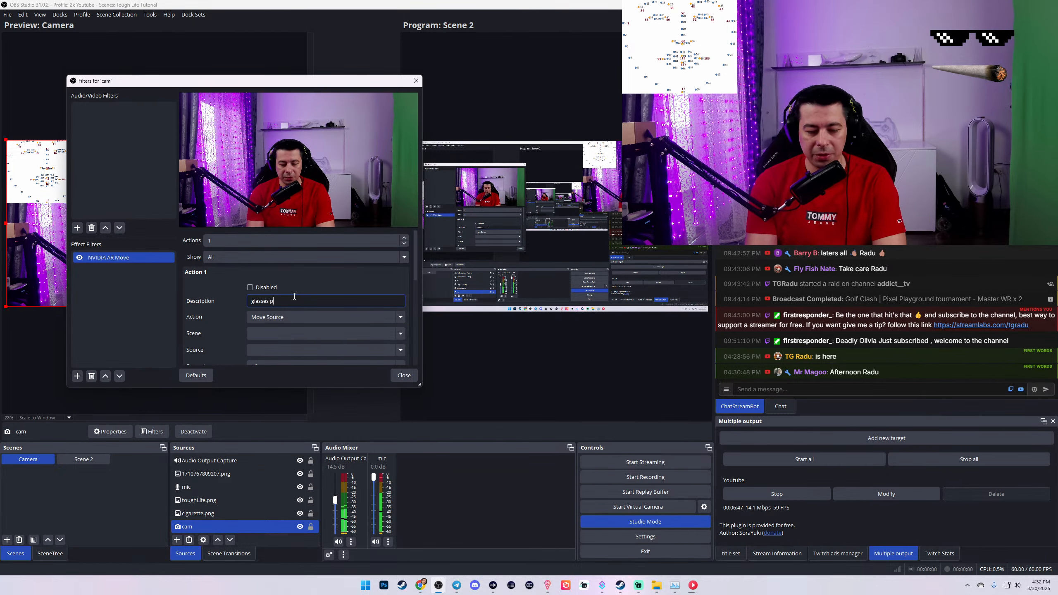
type("osition")
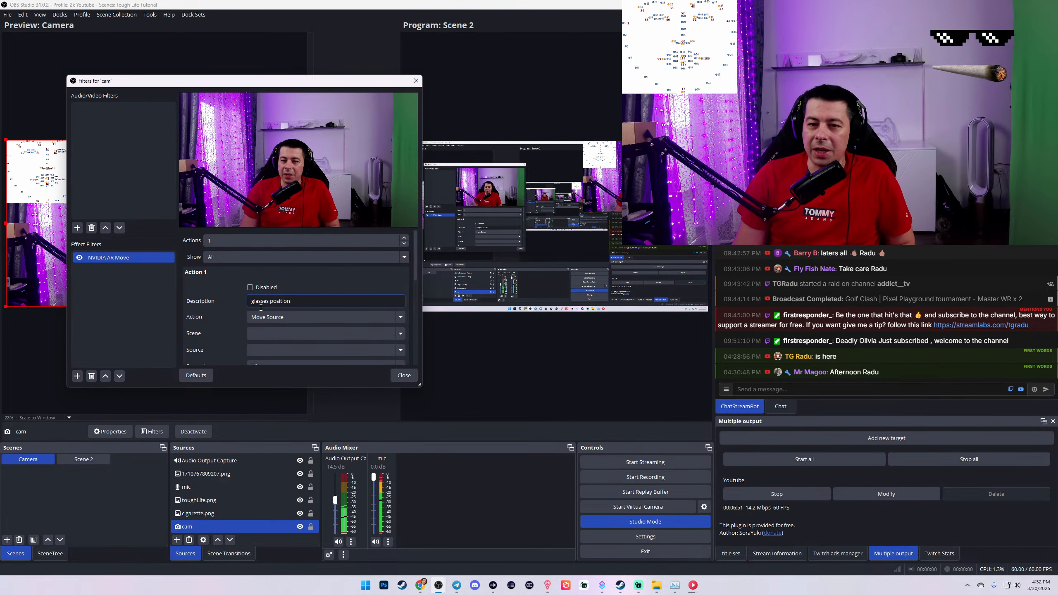
Step: Set Action 1 to target the Camera scene and the toughLife.png source
scroll(230, 302, "down", 2)
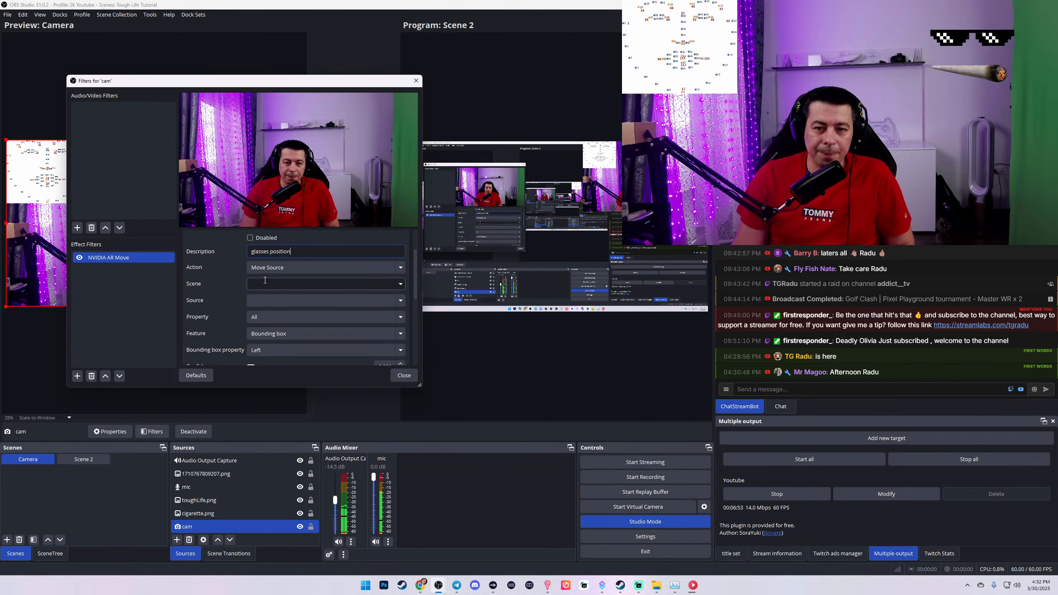
left_click(292, 284)
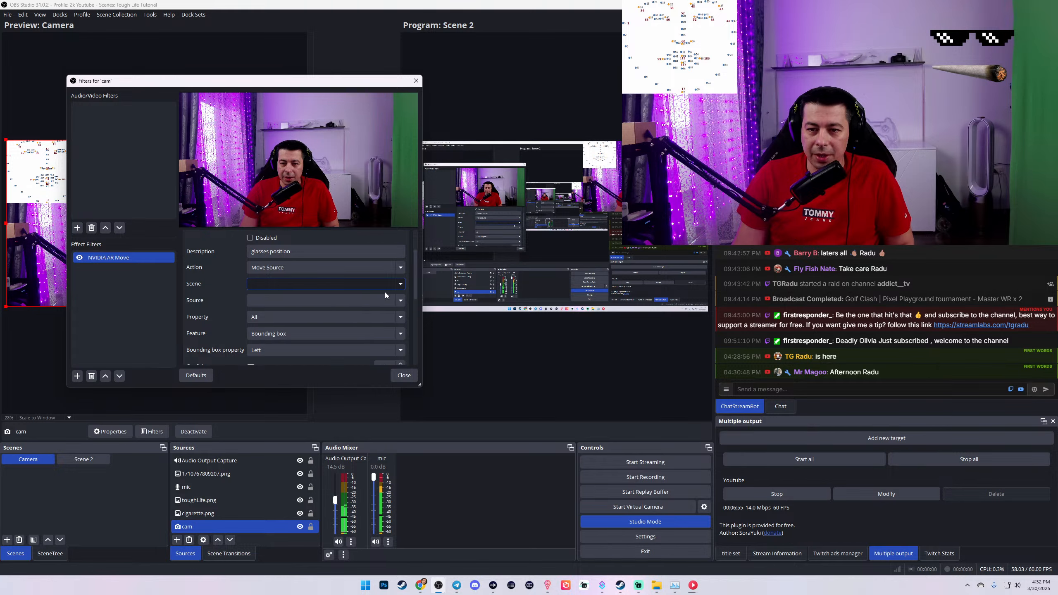
left_click(402, 288)
left_click(375, 297)
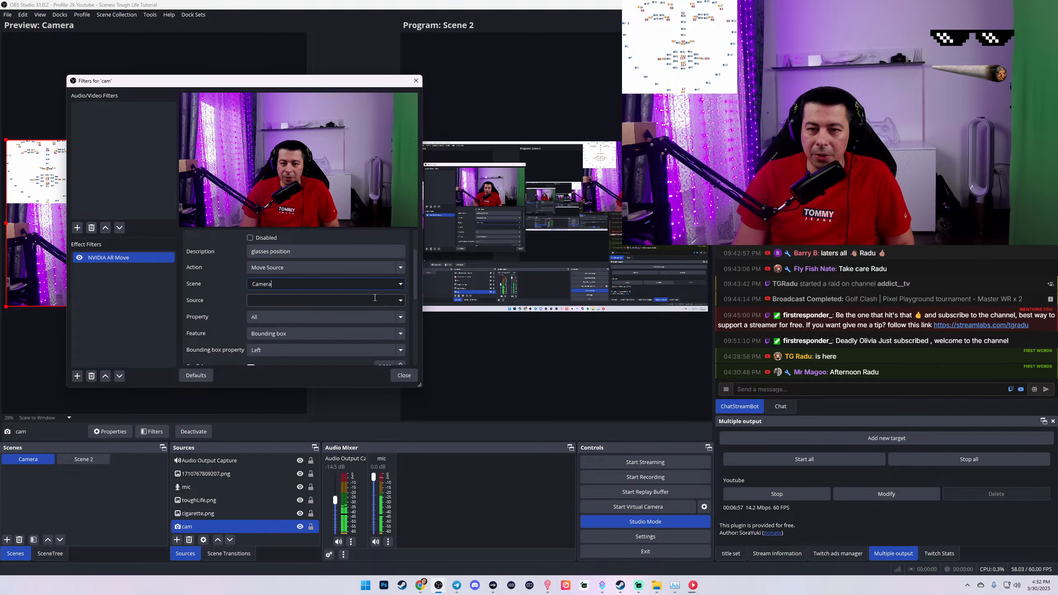
left_click(399, 302)
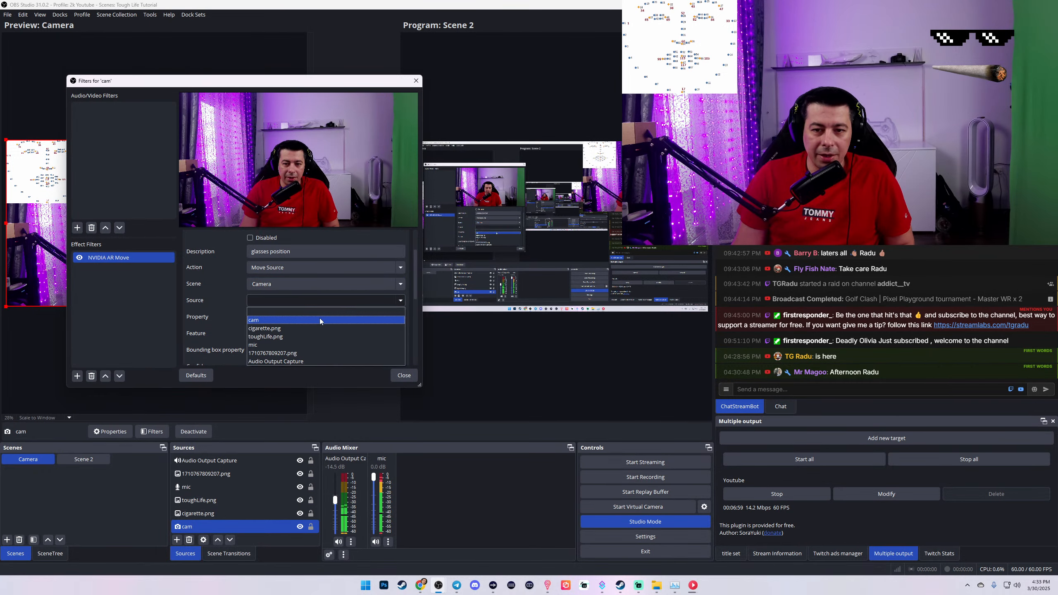
left_click(264, 340)
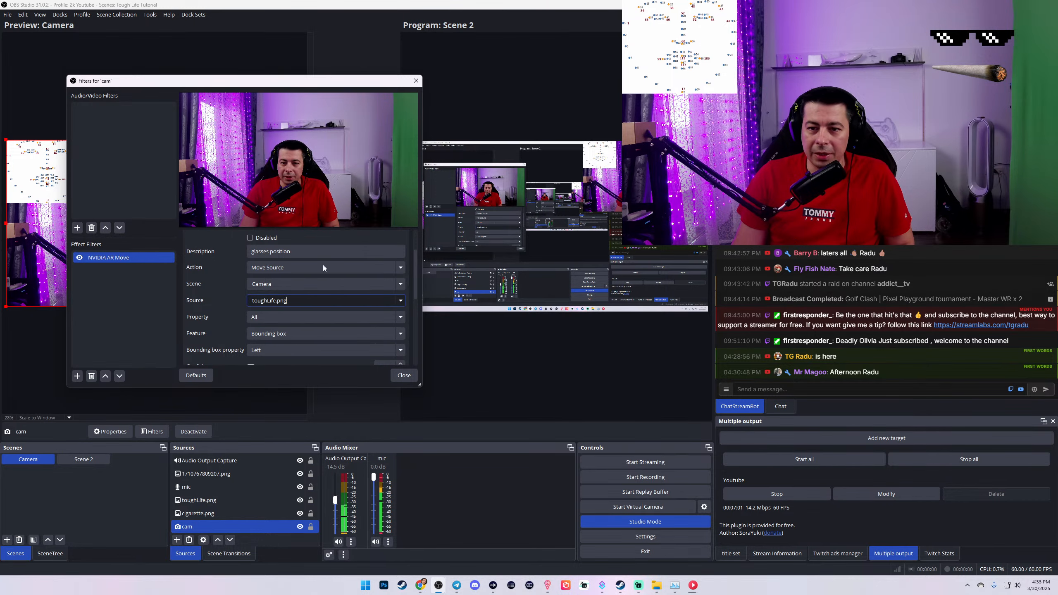
Step: Move the cam filters window clear of the preview and enlarge the face-landmark image to about 40 percent of the canvas width
left_click_drag(290, 85, 239, 259)
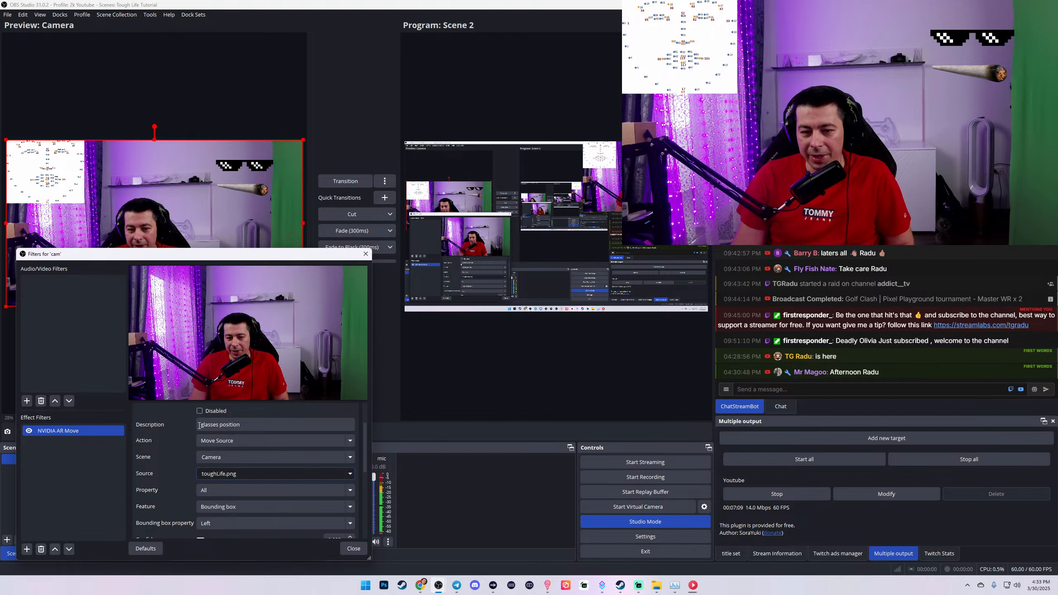
left_click(76, 200)
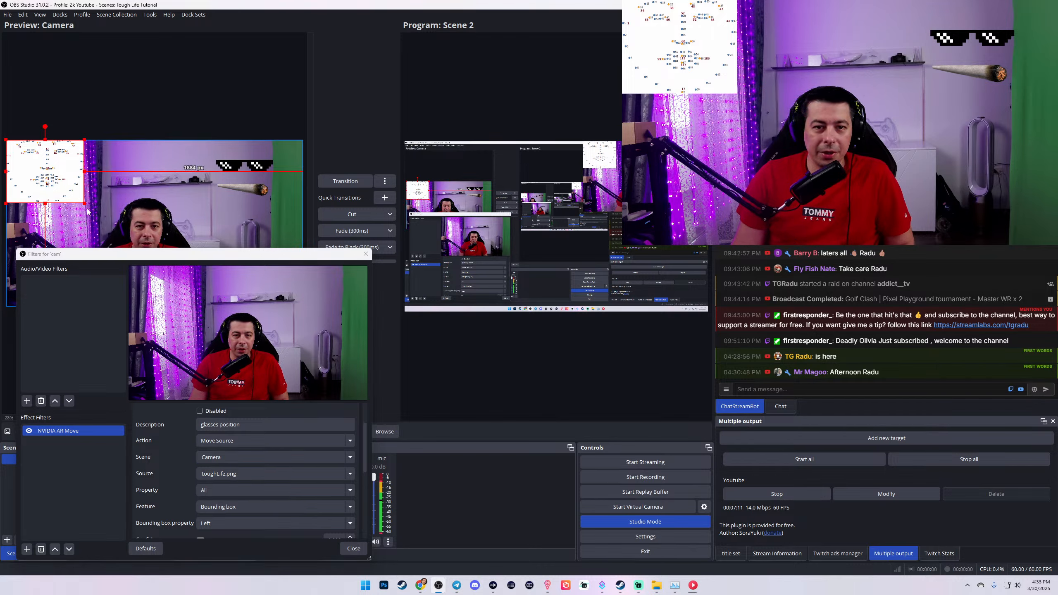
left_click_drag(84, 203, 235, 296)
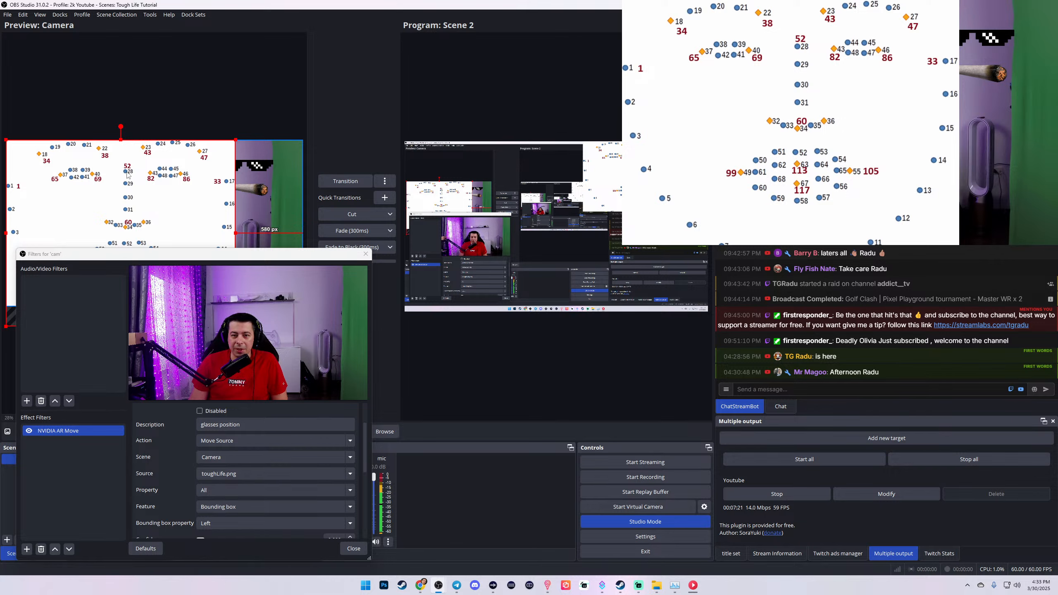
left_click_drag(161, 260, 162, 331)
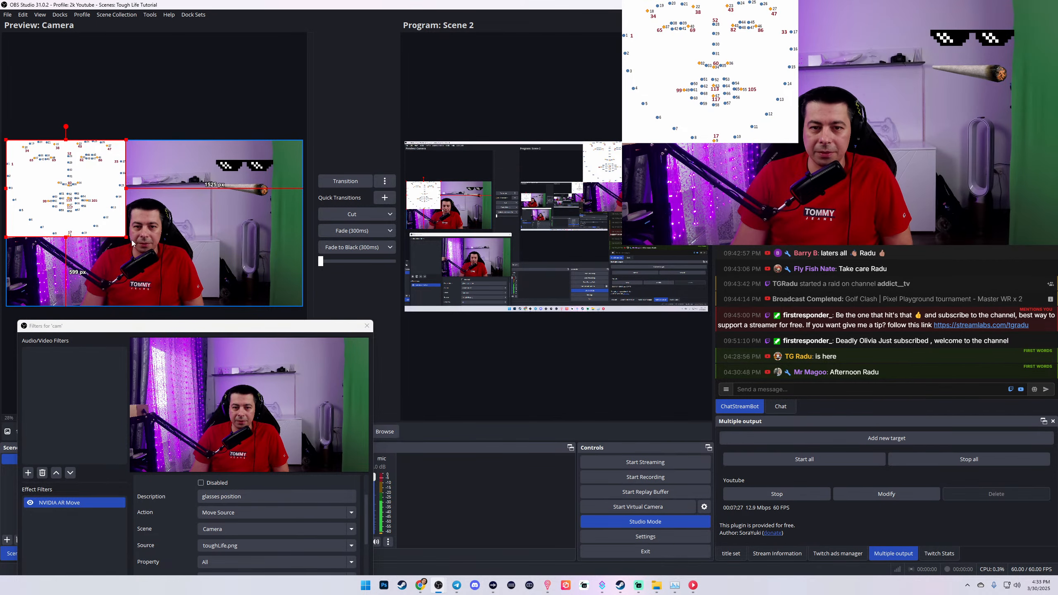
Step: Set Action 1's property to Position, its feature to Landmark and its landmark property to Position
left_click_drag(209, 326, 255, 166)
scroll(304, 378, "down", 2)
left_click(290, 352)
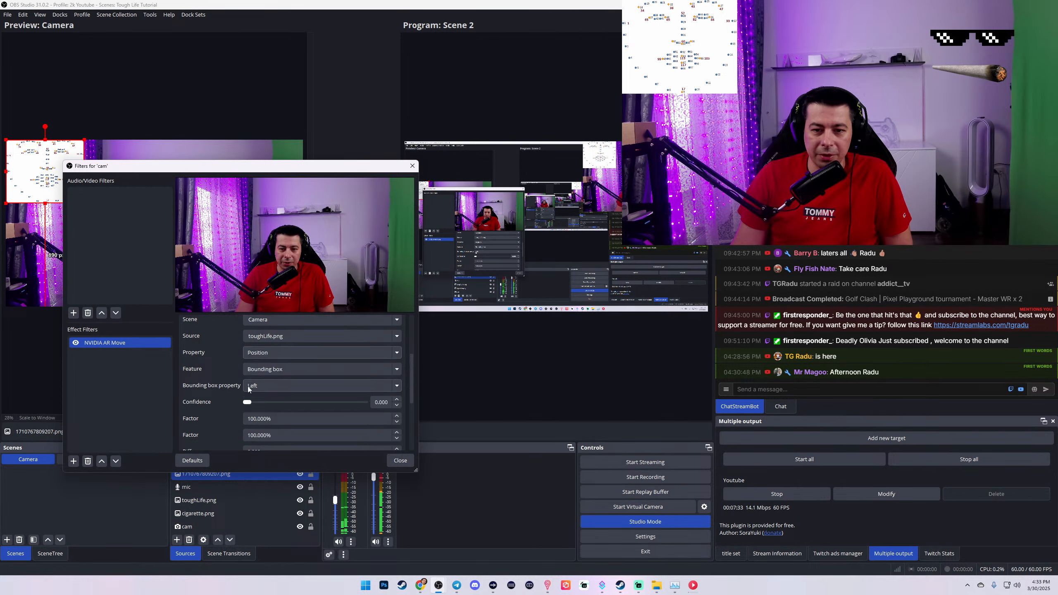
left_click(277, 374)
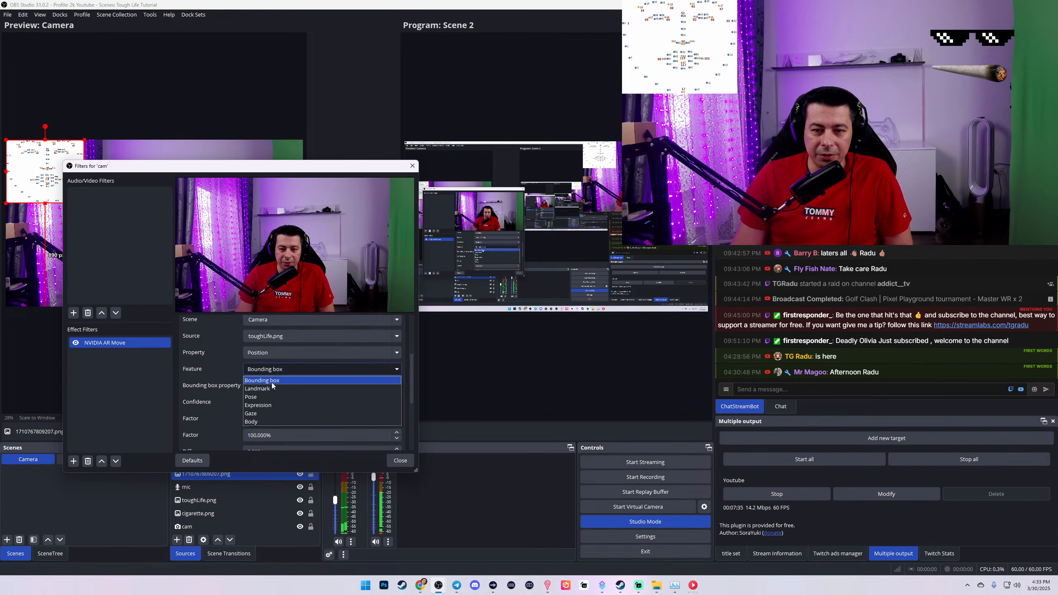
left_click(268, 389)
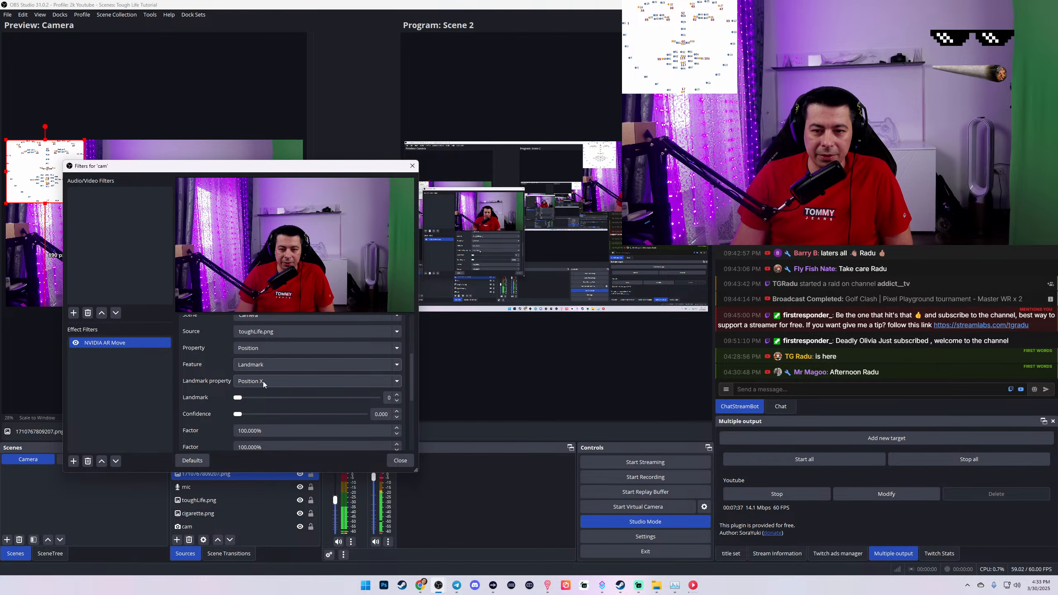
left_click(263, 384)
left_click(266, 454)
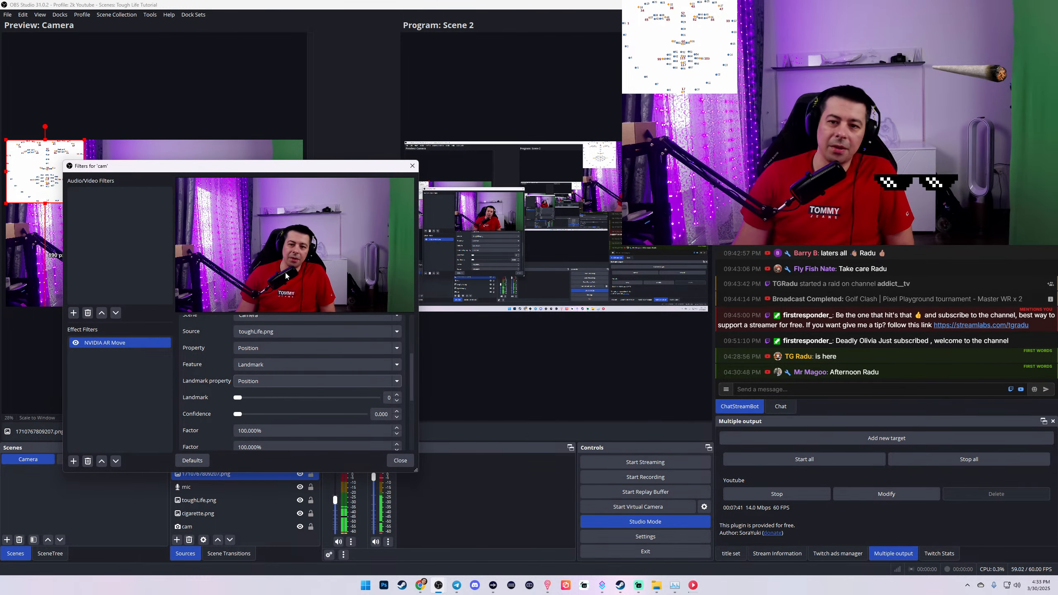
Step: Move the cam filters window aside and shrink the face-landmark image to about 23 percent of the canvas width
left_click_drag(296, 173, 323, 244)
left_click(83, 202)
left_click_drag(83, 202, 76, 195)
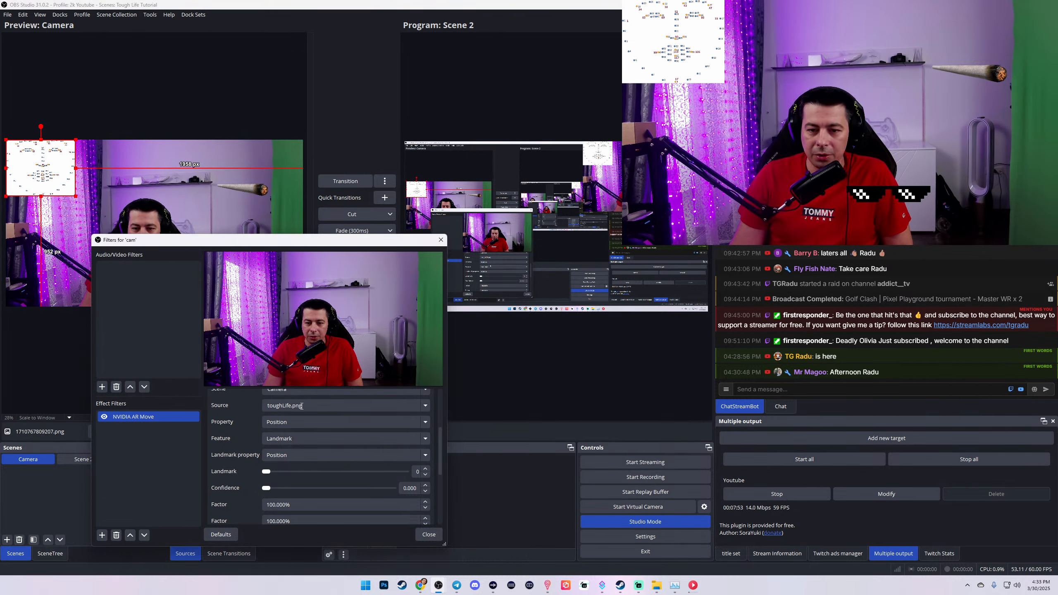
left_click_drag(311, 240, 384, 166)
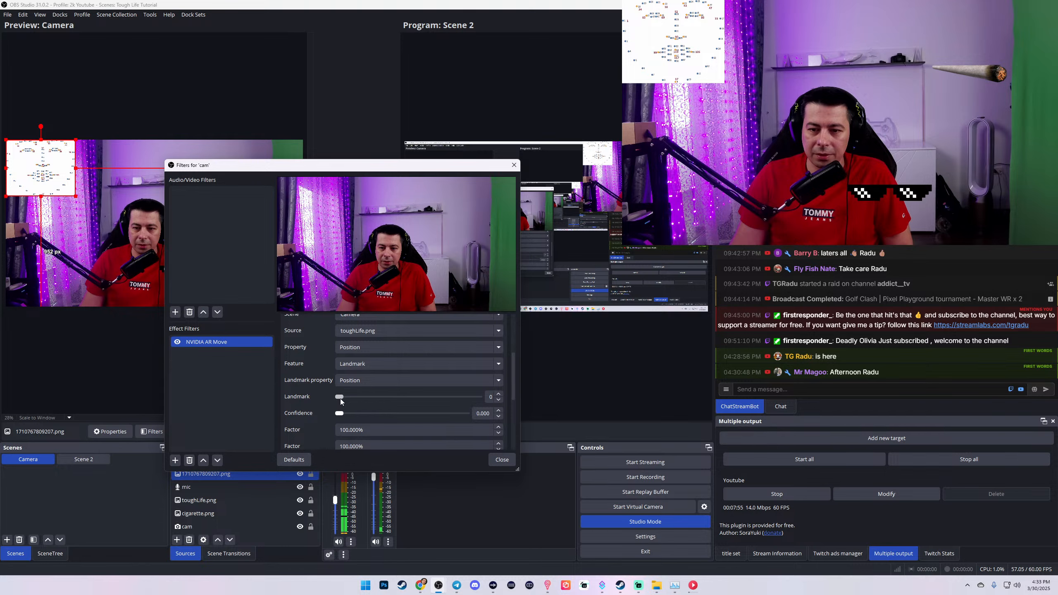
Step: Review the property, feature and landmark property choices of Action 1
left_click(362, 363)
left_click(367, 366)
left_click(368, 380)
left_click(367, 380)
left_click(365, 364)
left_click(364, 363)
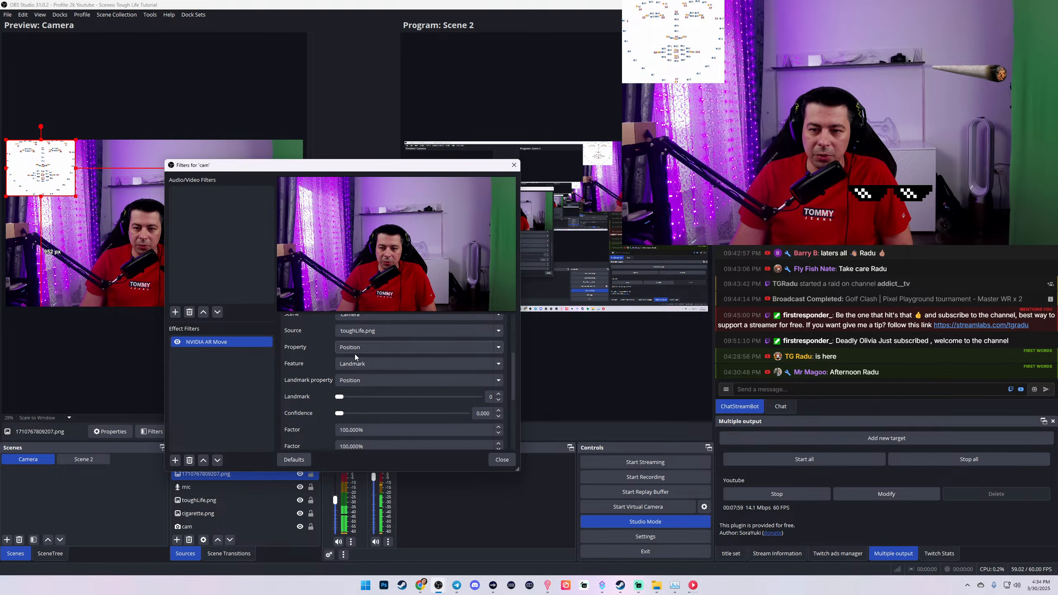
left_click(341, 379)
left_click(342, 395)
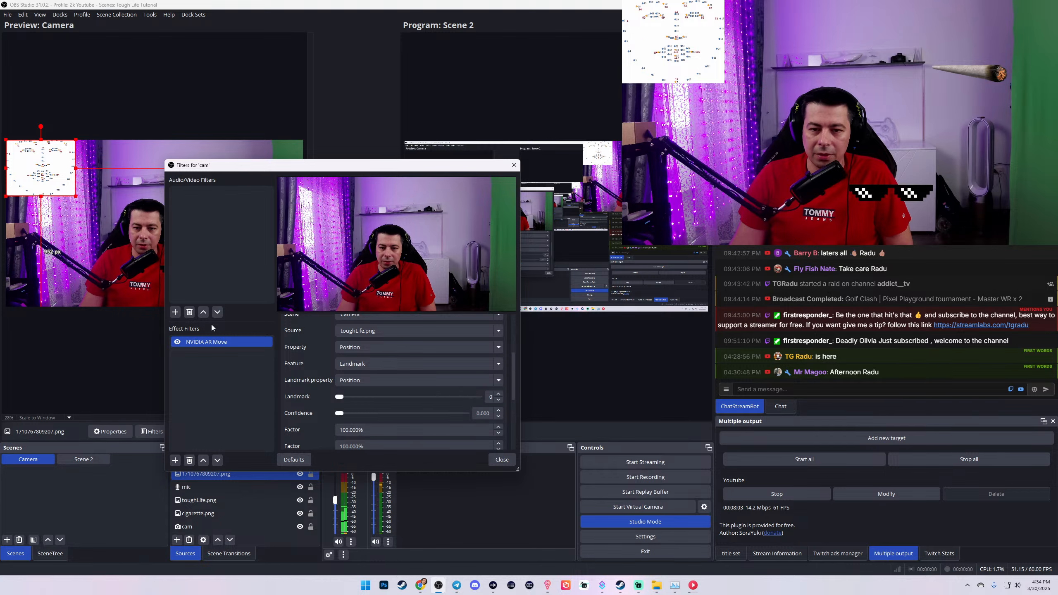
Step: Close the filters window and reopen the filters of the cam source
left_click(515, 167)
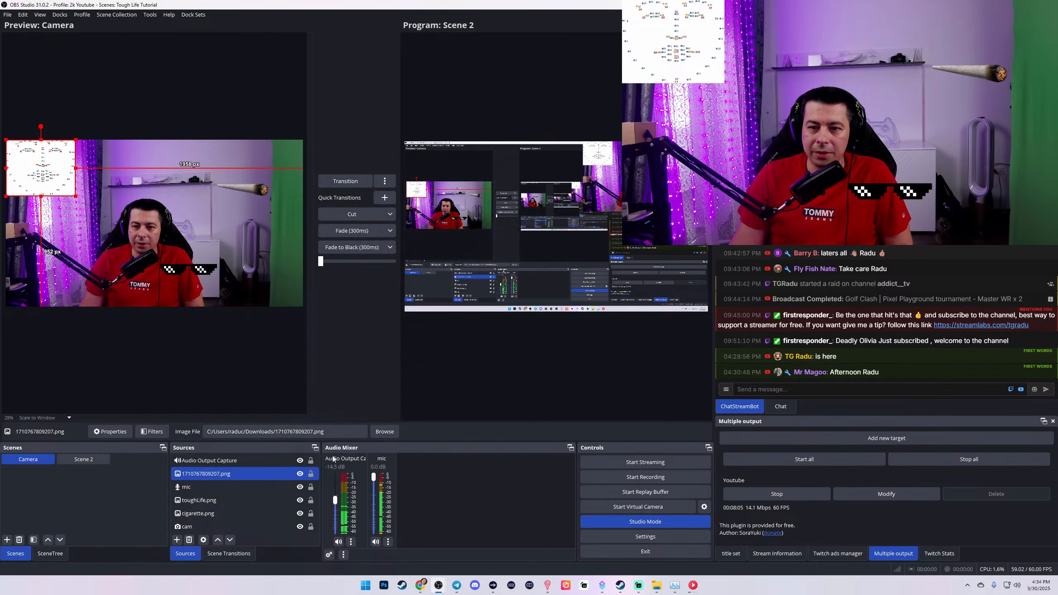
left_click(199, 527)
right_click(199, 527)
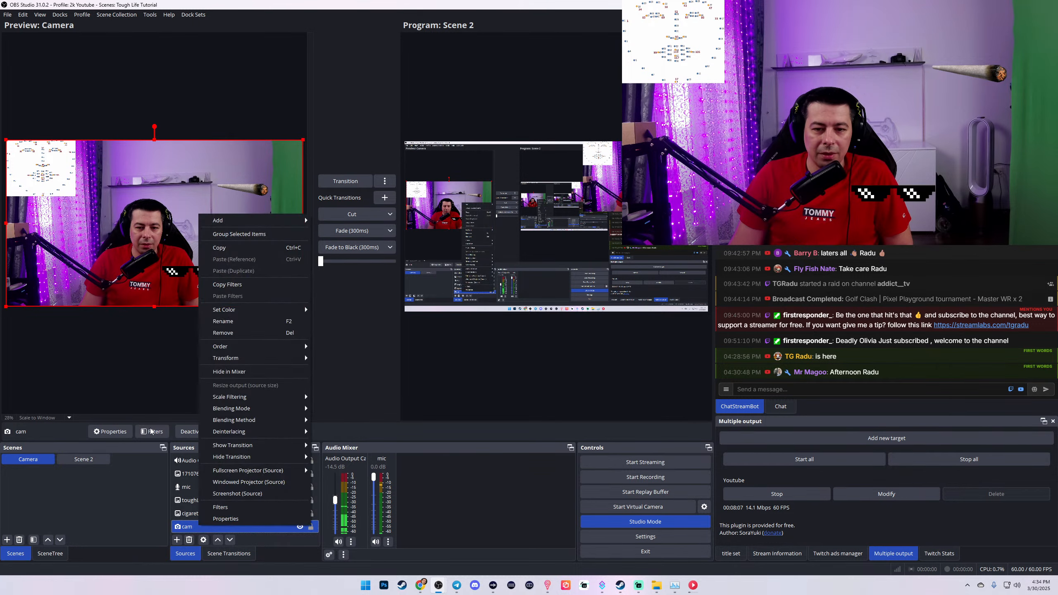
left_click(216, 538)
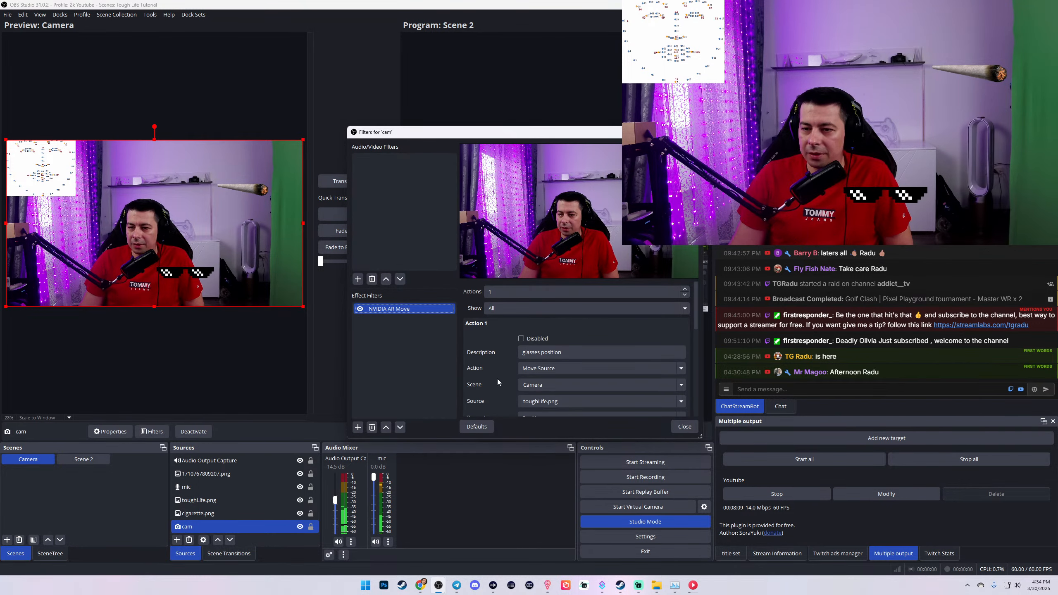
Step: Reselect Position as the property and landmark property of Action 1, and set the landmark number to 28
scroll(497, 379, "down", 2)
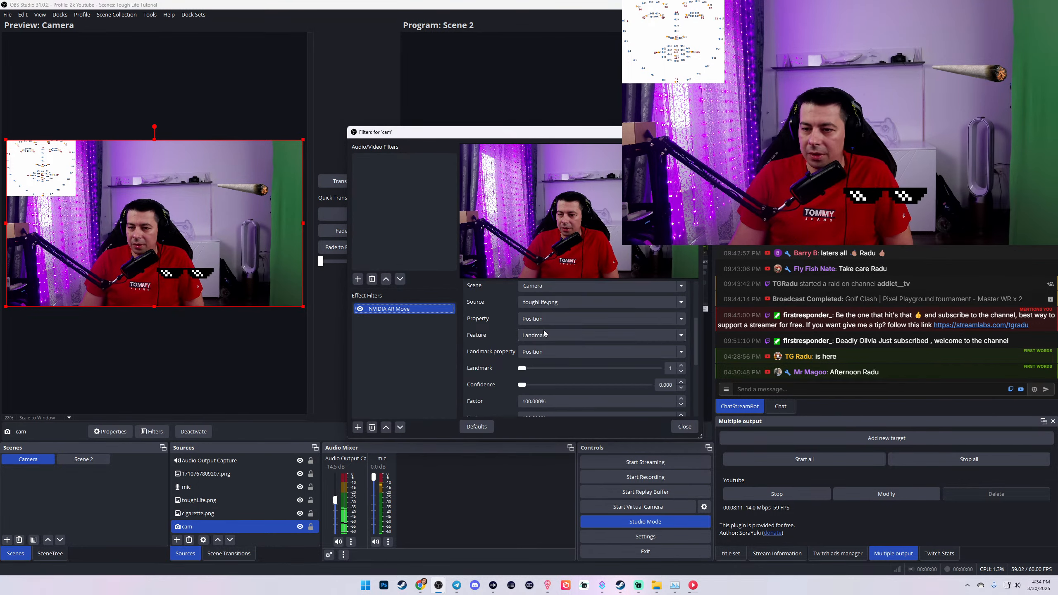
left_click(553, 319)
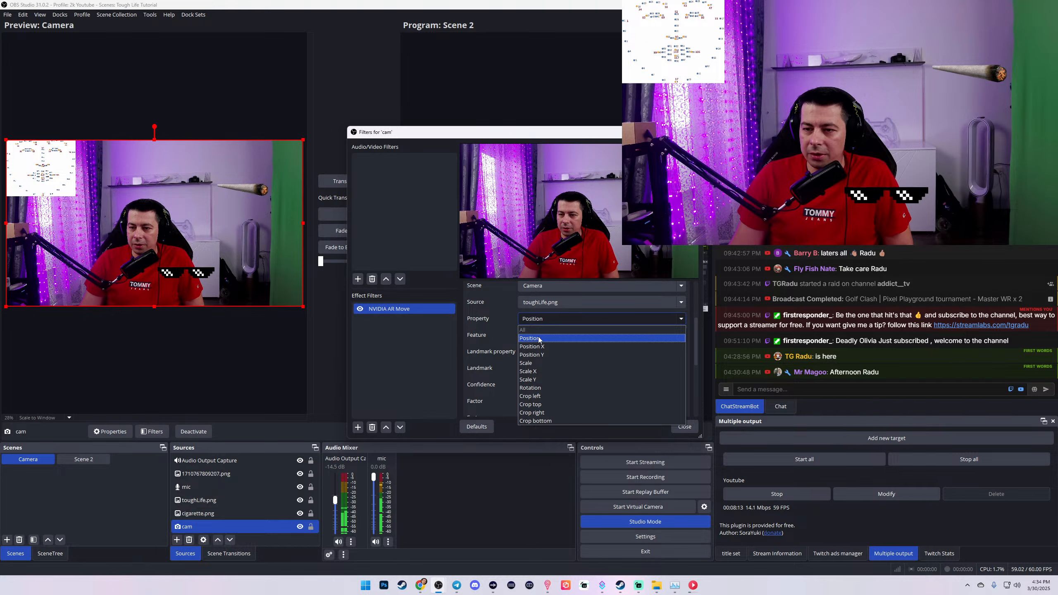
left_click(543, 339)
left_click(550, 353)
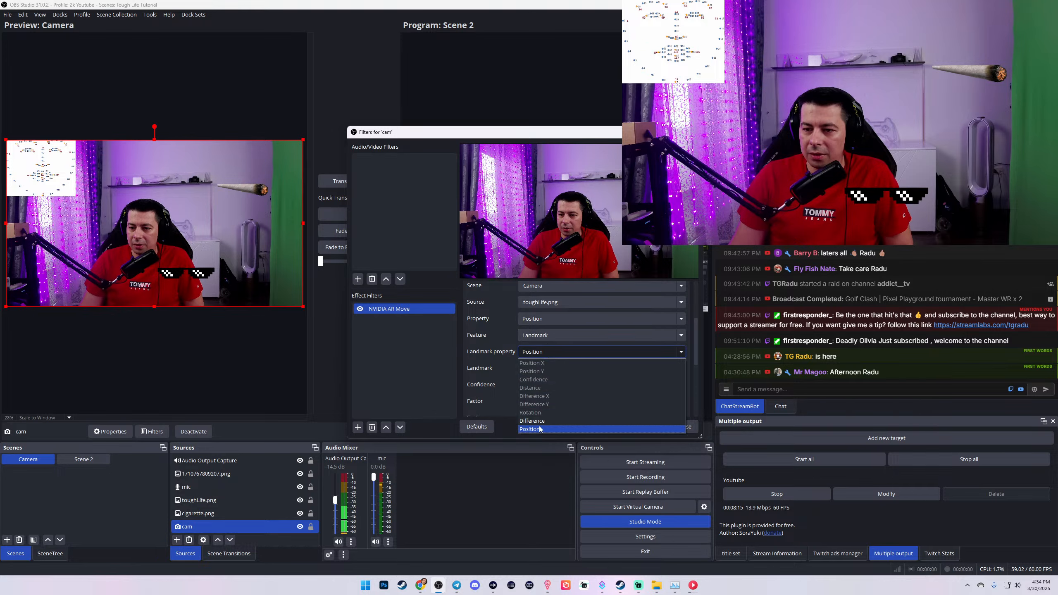
left_click(536, 423)
left_click(542, 348)
left_click(521, 371)
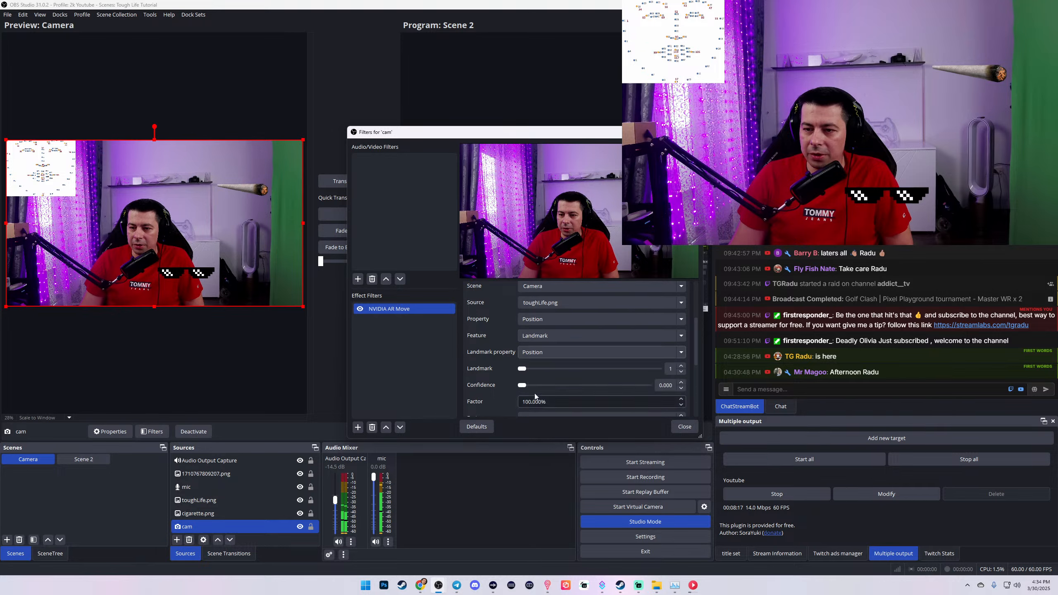
left_click_drag(528, 372, 574, 371)
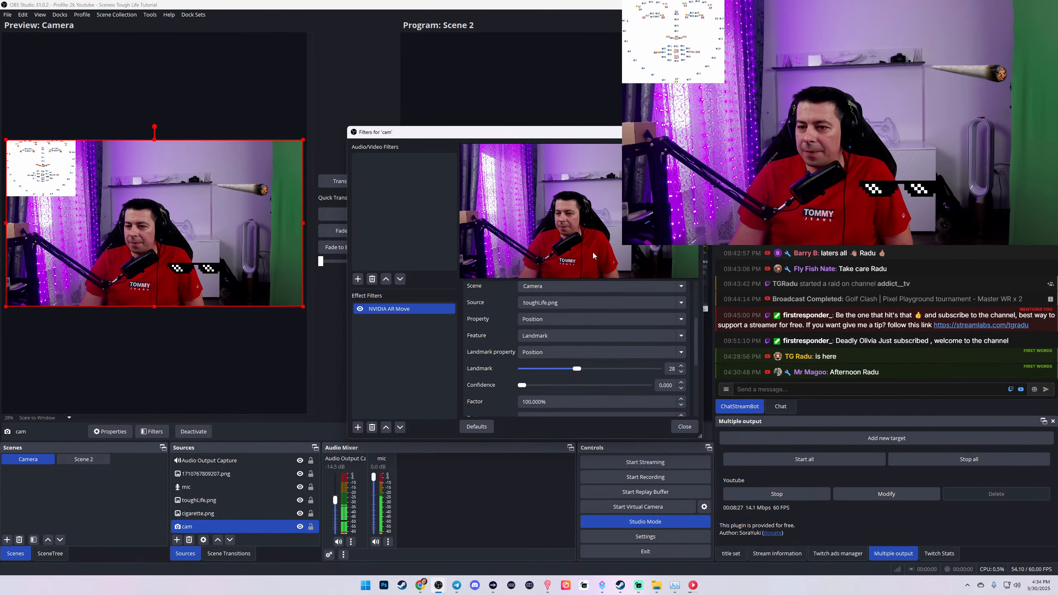
Step: Set the first Factor of Action 1 to 68% and the second Factor to 65%
left_click_drag(537, 133, 454, 97)
scroll(386, 370, "down", 2)
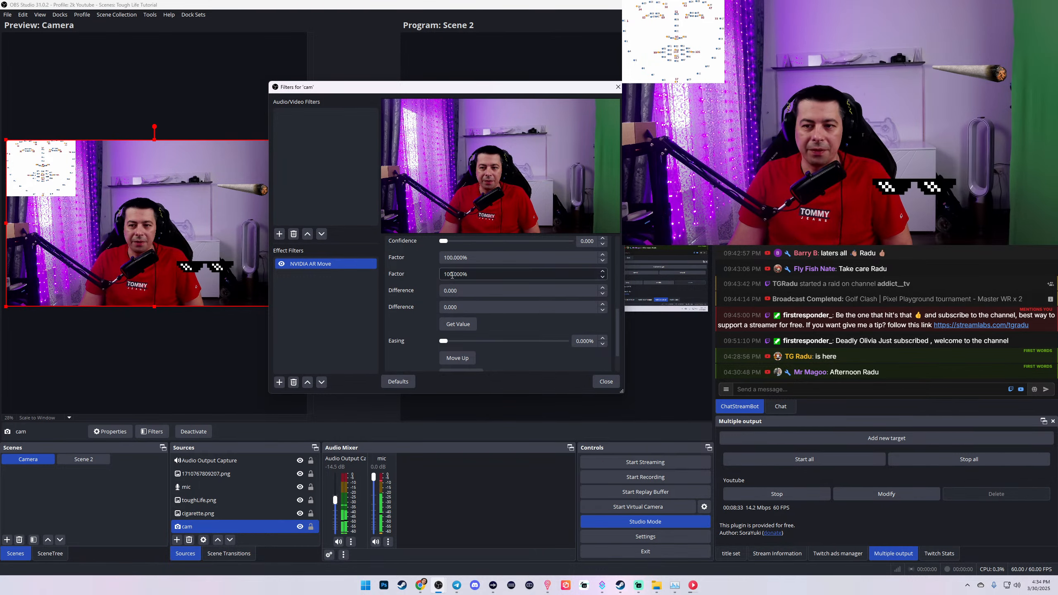
type("65")
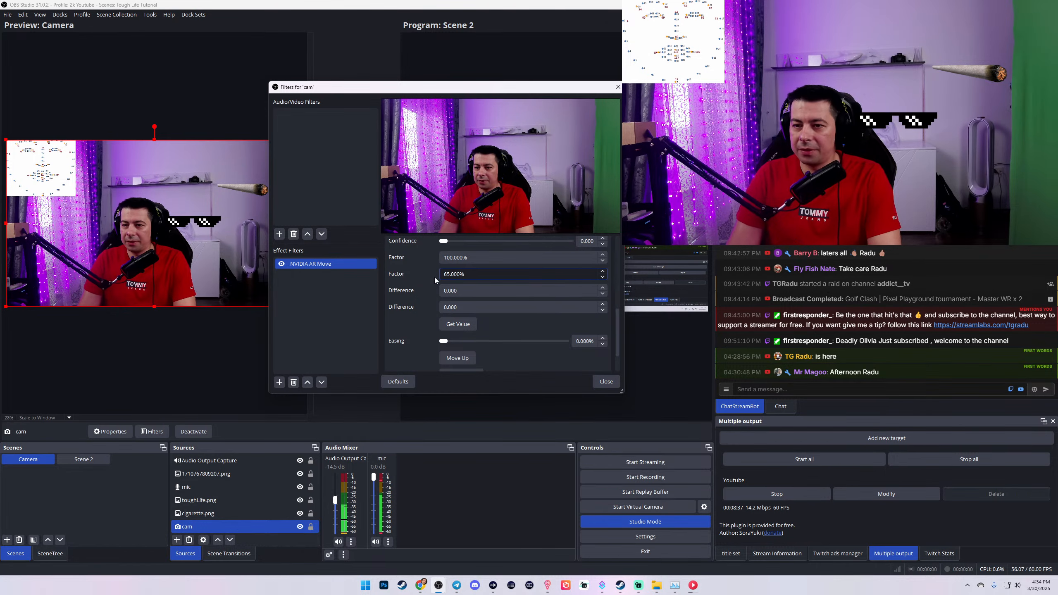
left_click_drag(454, 259, 436, 262)
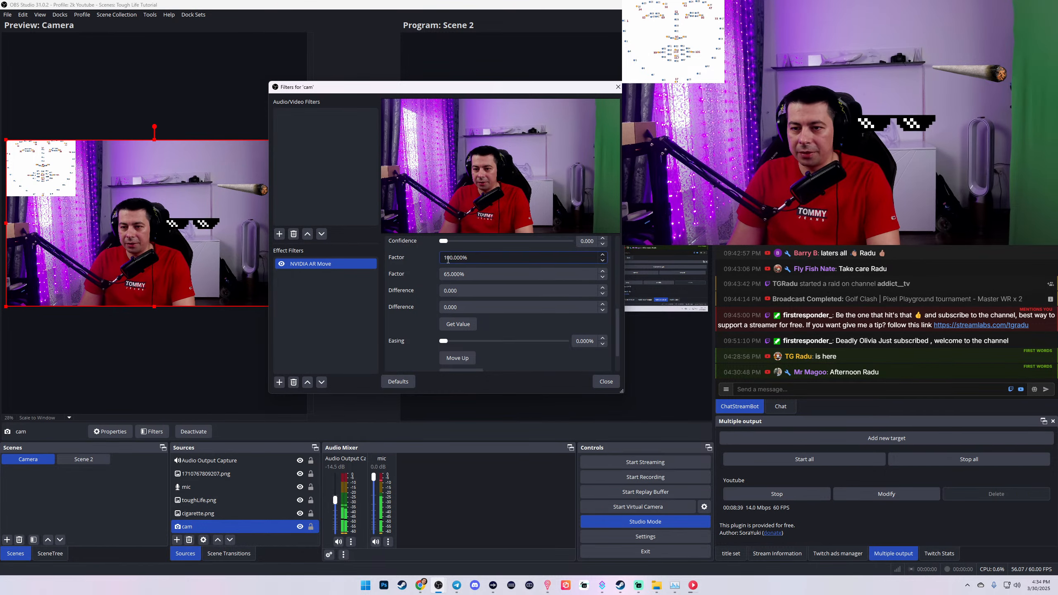
type("65")
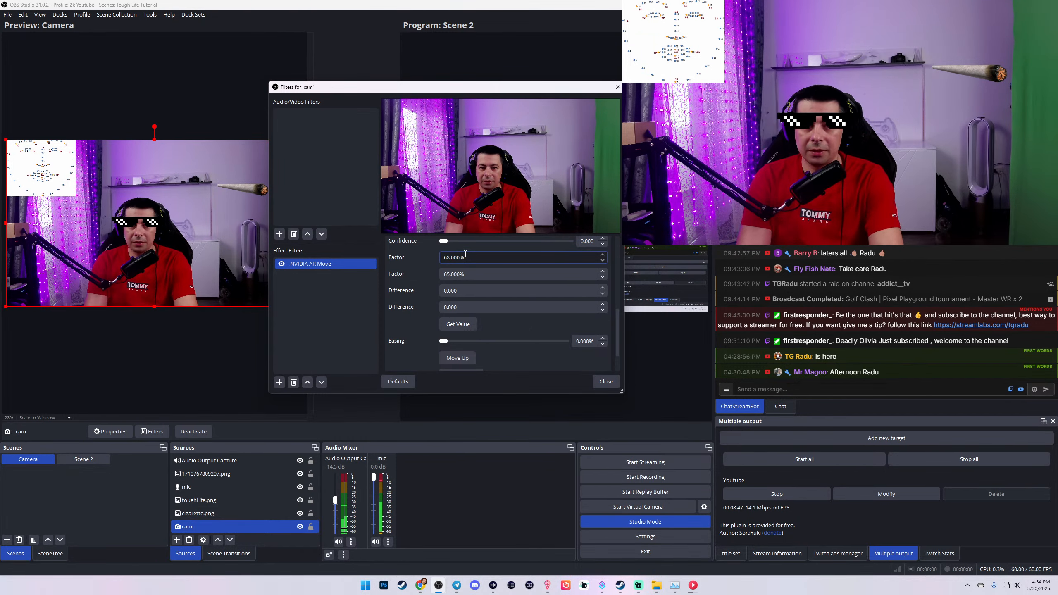
Step: Fine-tune the second Factor of Action 1 by trying 68% and 67%, finishing at 69%, to align the glasses vertically
left_click(450, 274)
key("BackSpace")
key("BackSpace")
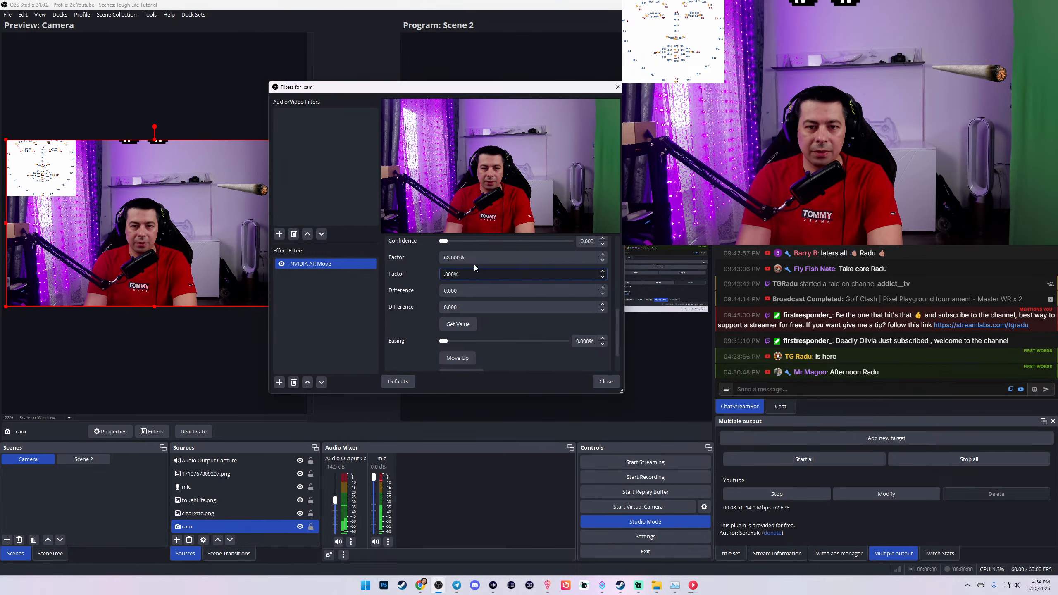
type("68")
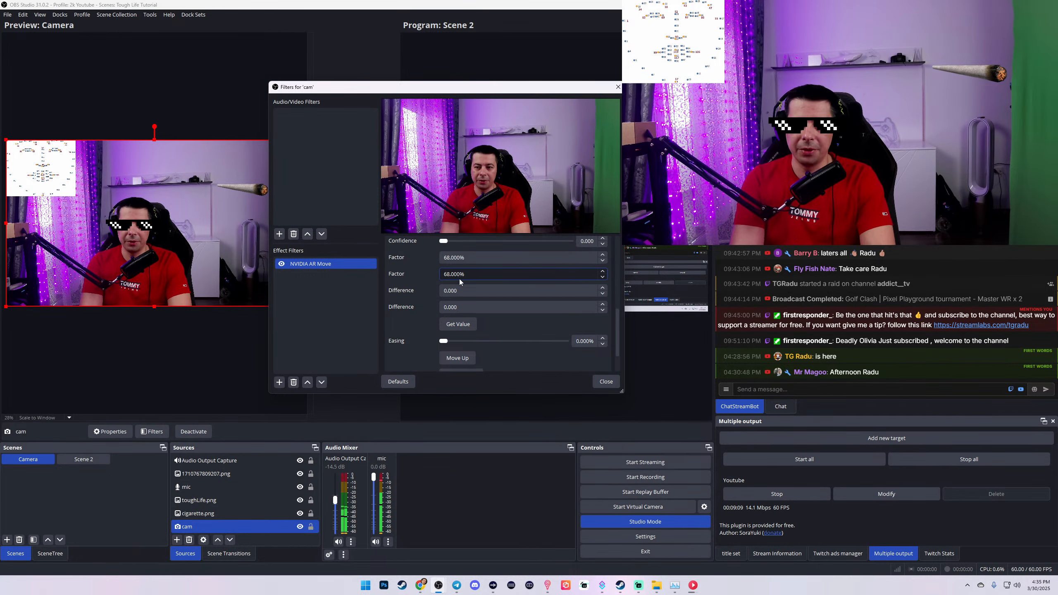
key("BackSpace")
type("7")
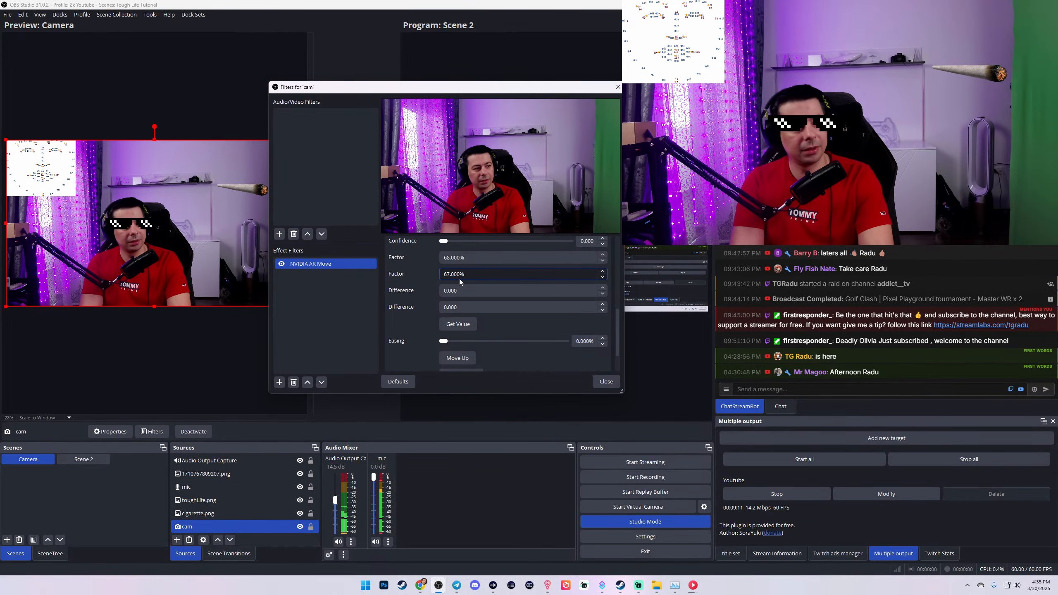
key("BackSpace")
type("8")
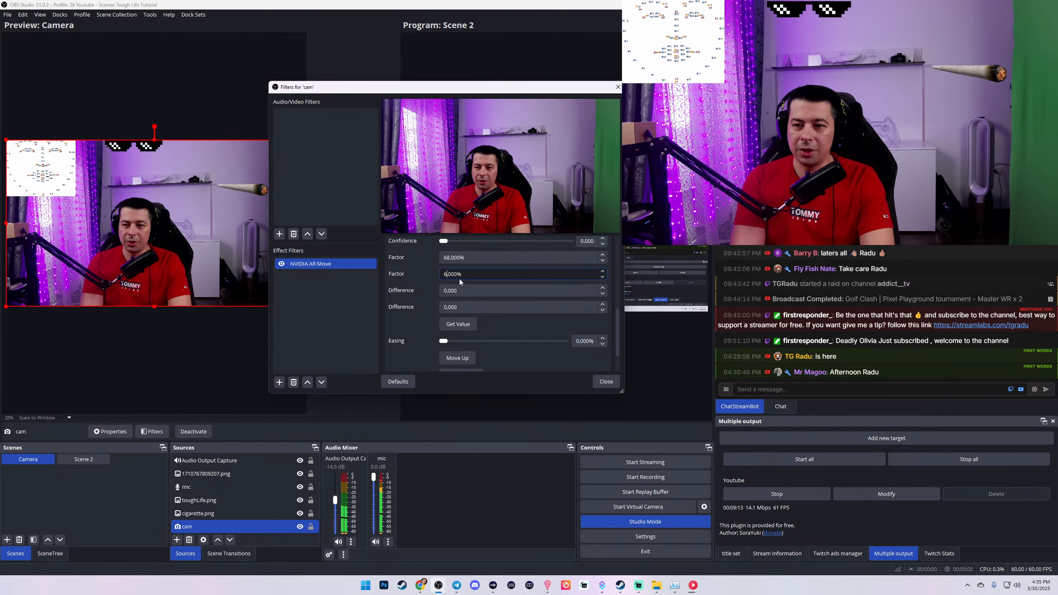
key("BackSpace")
type("9")
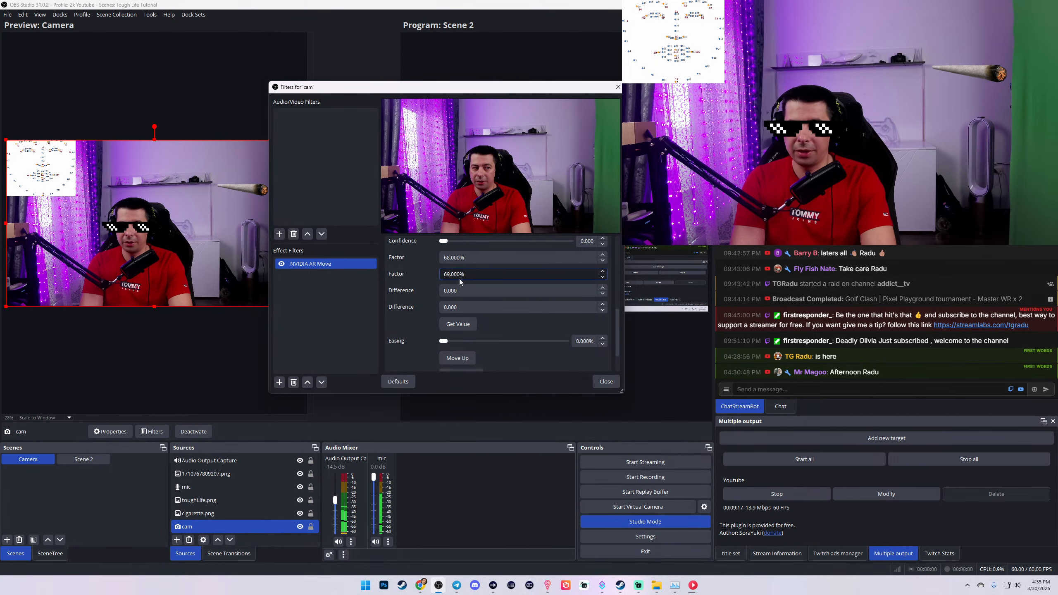
Step: Try 69% for the first Factor of Action 1, and settle on 67% to align the glasses horizontally
left_click(449, 257)
key("BackSpace")
type("9")
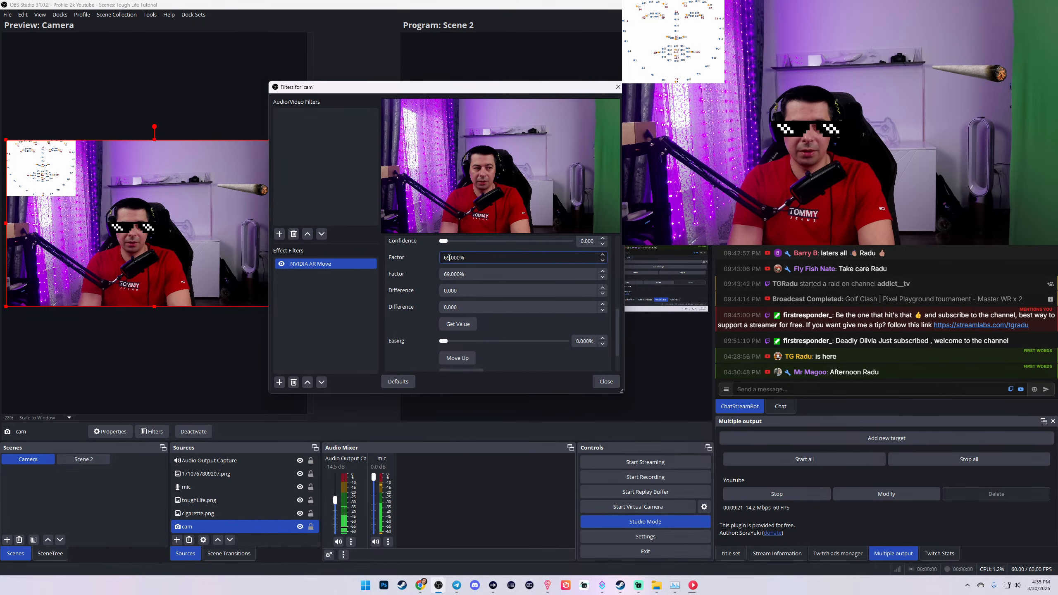
key("BackSpace")
type("7")
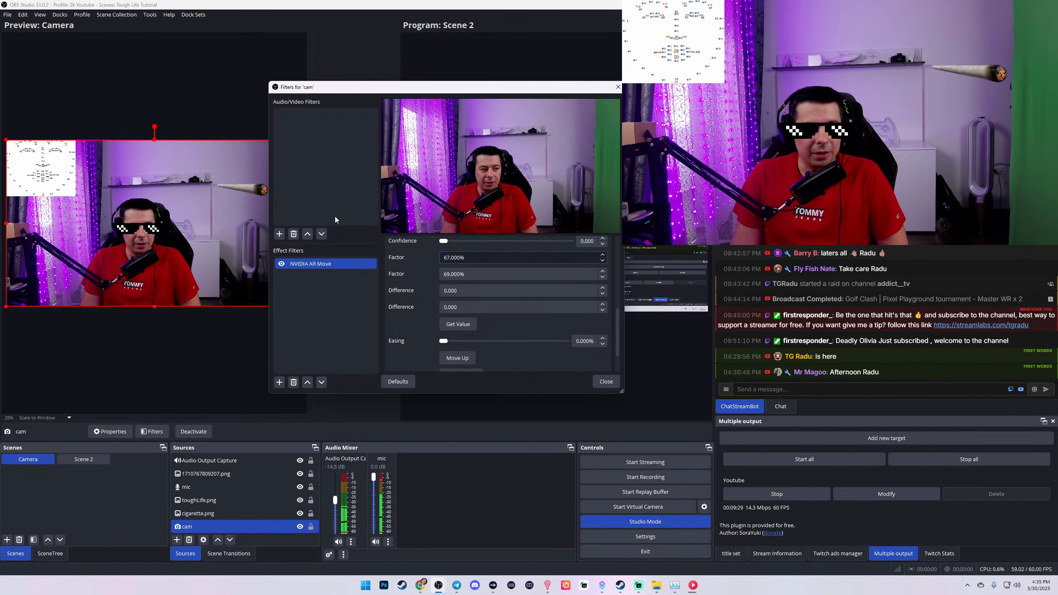
Step: Move the cam filters window clear of the preview and select the glasses image on the canvas
left_click_drag(441, 95, 459, 80)
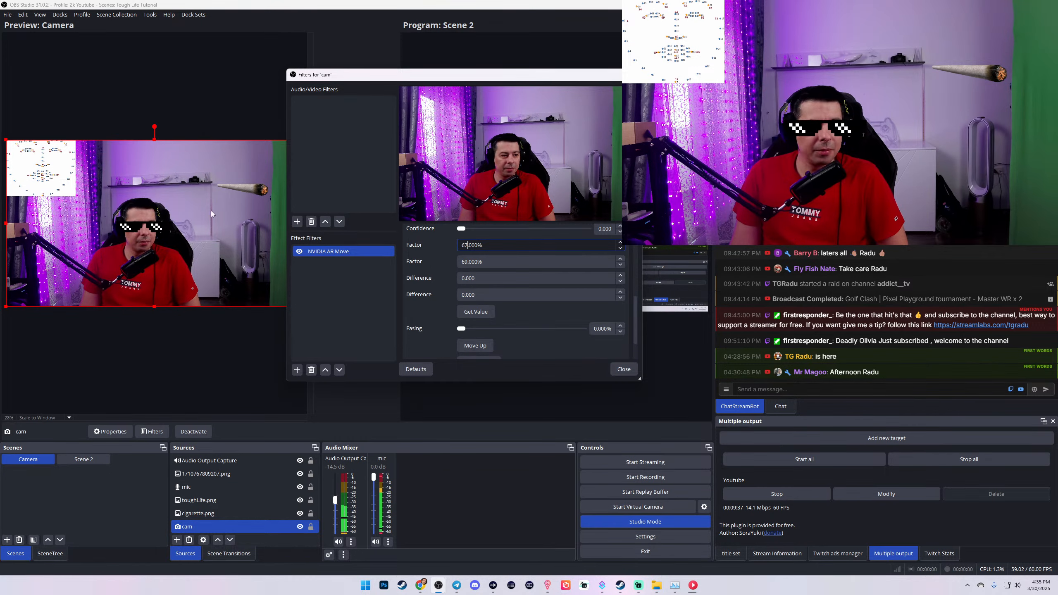
left_click(152, 234)
left_click(153, 234)
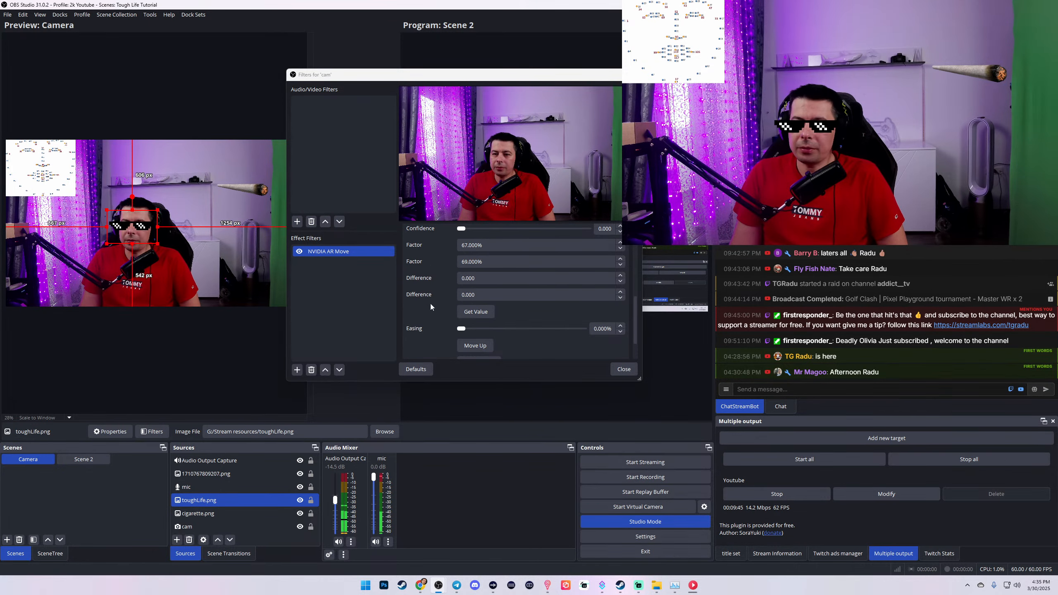
Step: Increase the filter's number of actions to 2 and enter "Glass rotation" as the description of Action 2
scroll(424, 331, "down", 1)
scroll(435, 291, "up", 8)
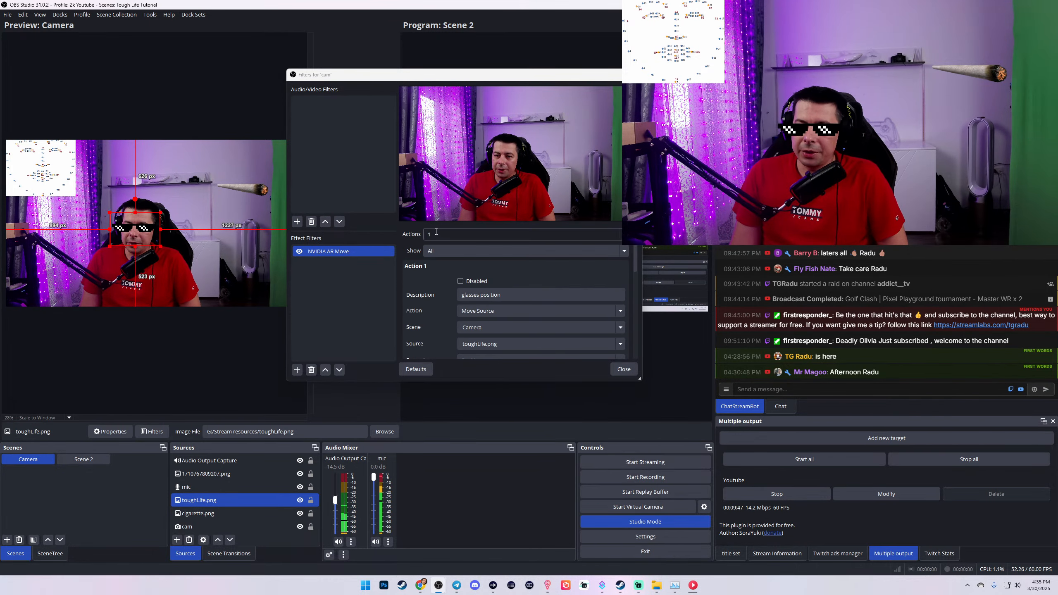
left_click(624, 231)
scroll(437, 281, "down", 10)
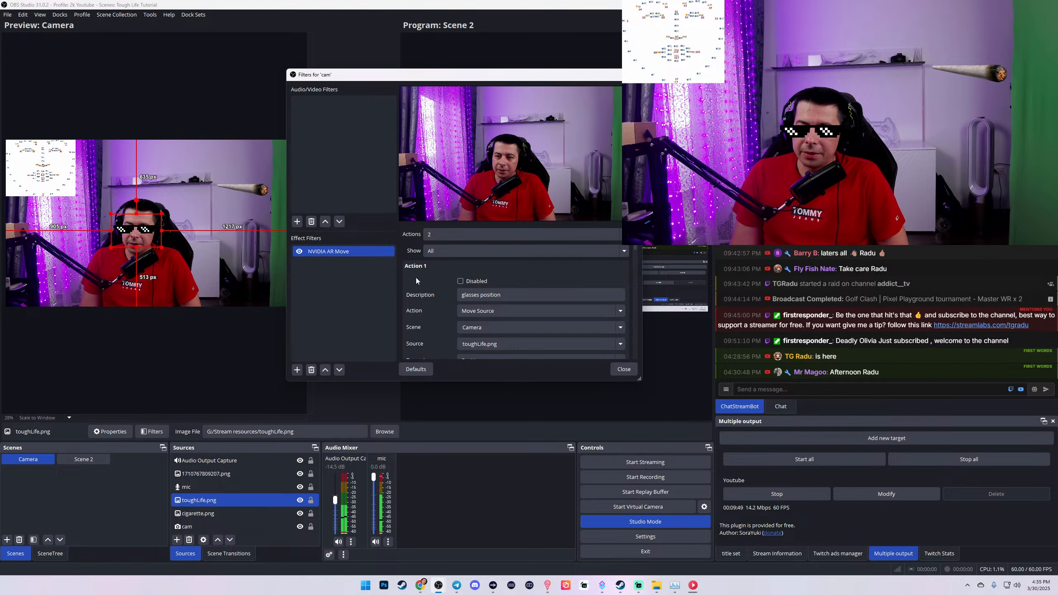
scroll(436, 276, "down", 5)
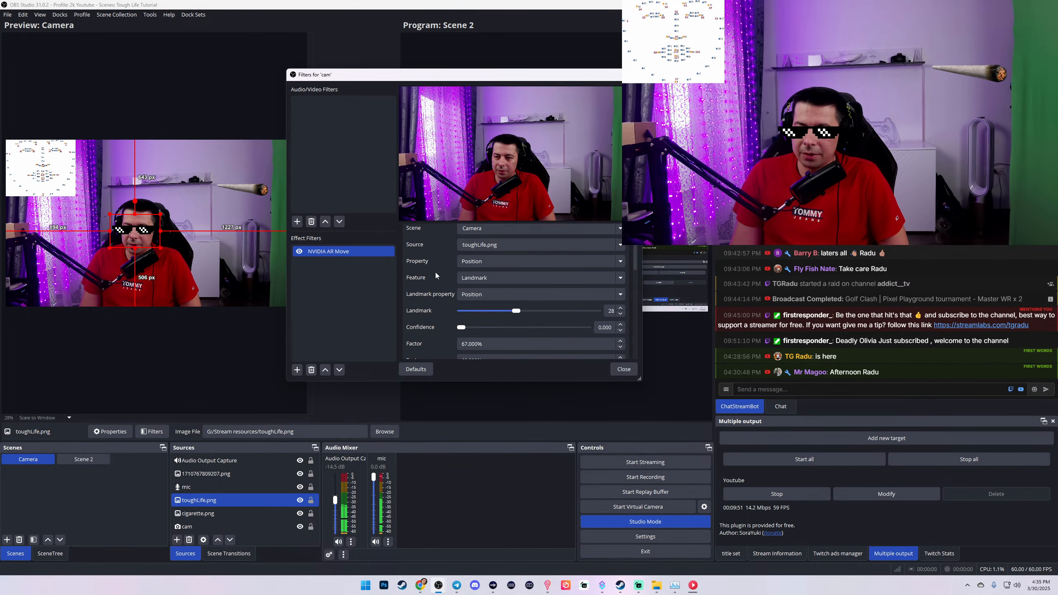
scroll(440, 296, "down", 2)
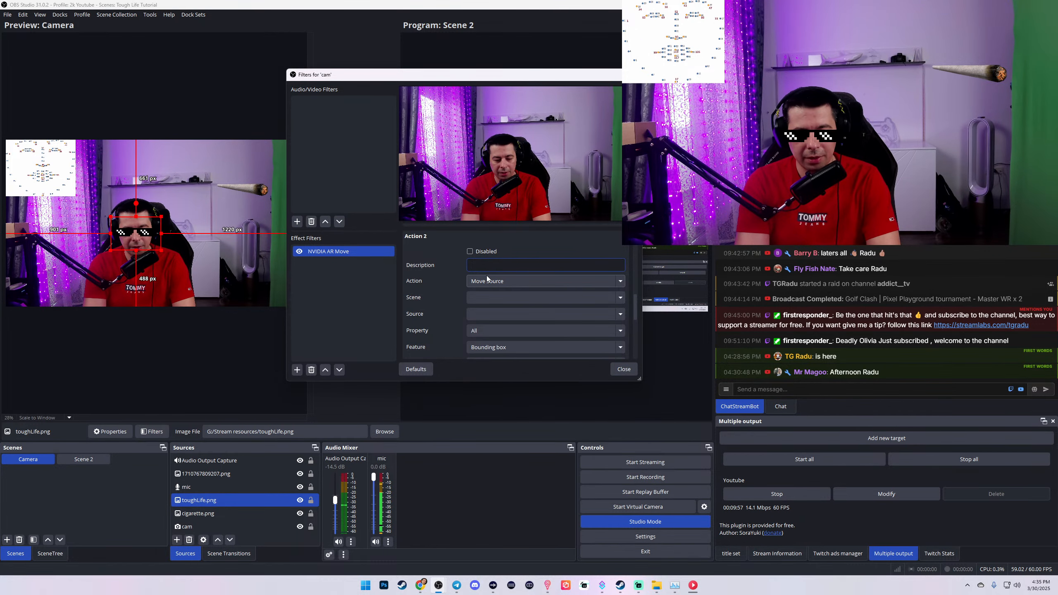
type("ro")
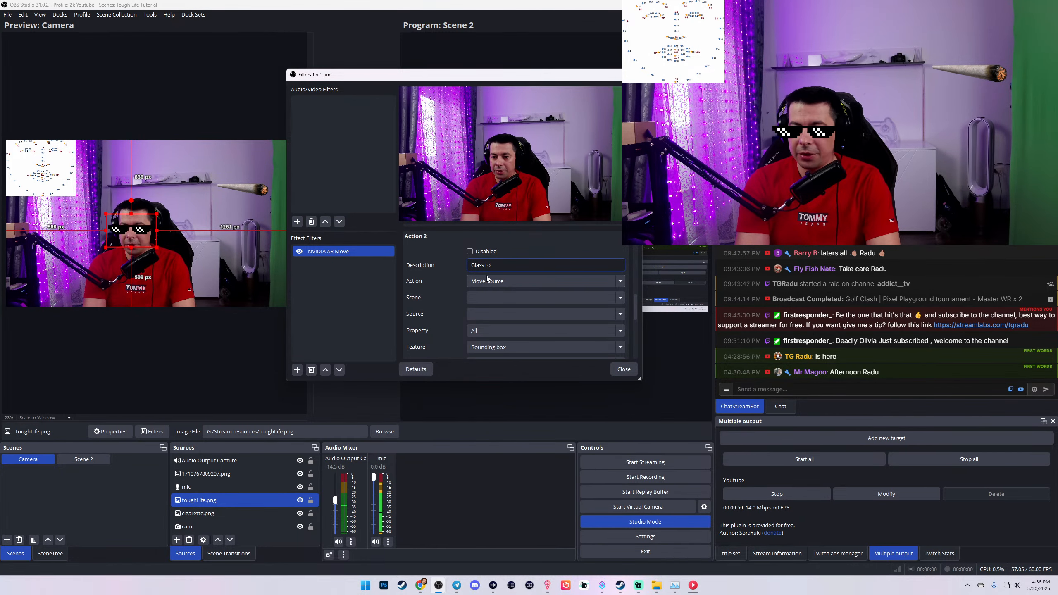
type("tation")
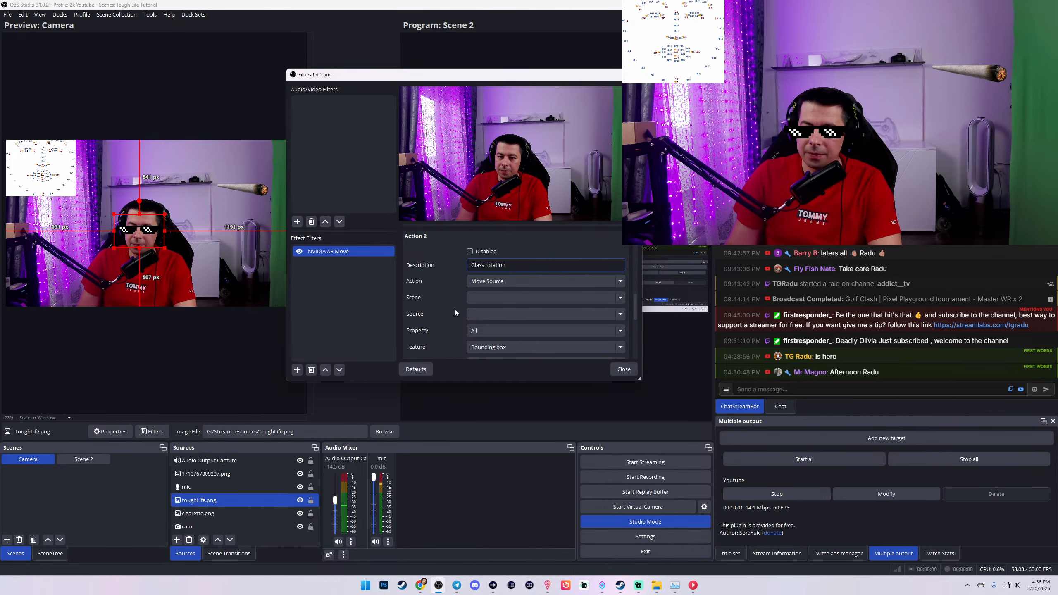
Step: Set the scene of Action 2 to Camera and its source to toughLife.png
left_click(490, 299)
left_click(620, 297)
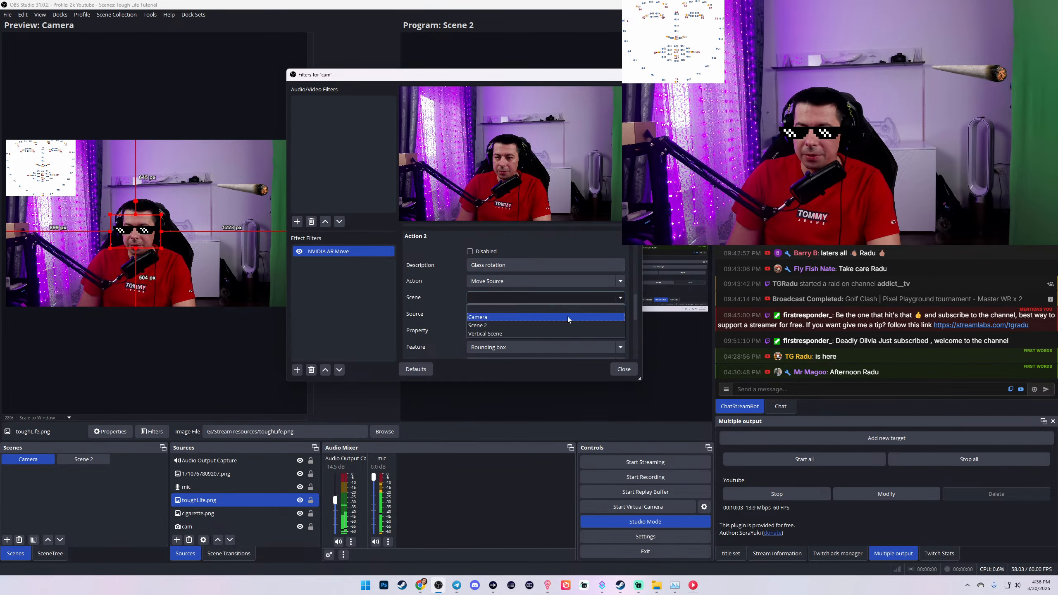
left_click(556, 317)
left_click(557, 314)
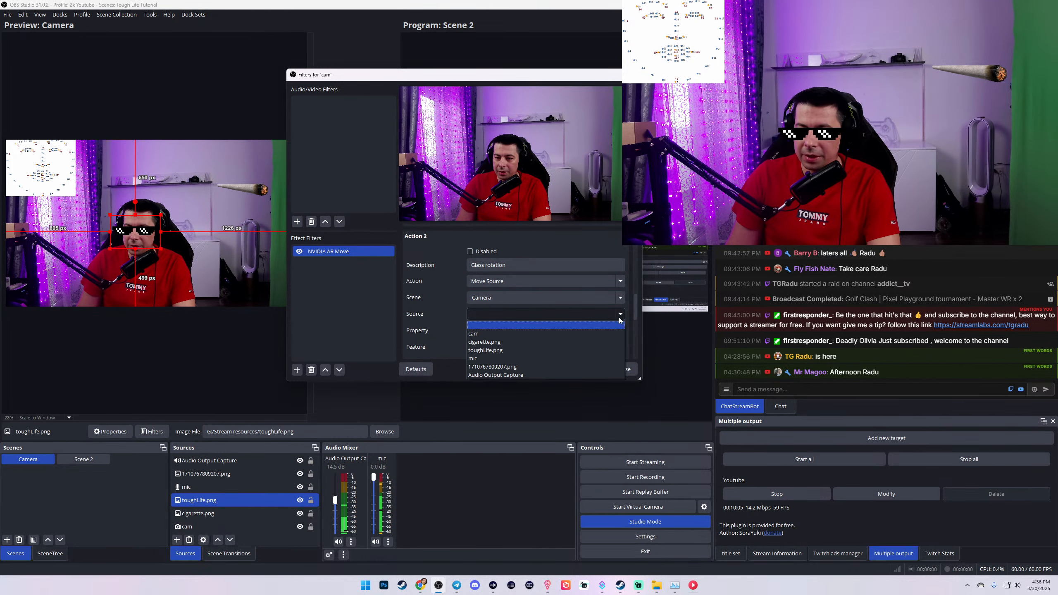
left_click(500, 351)
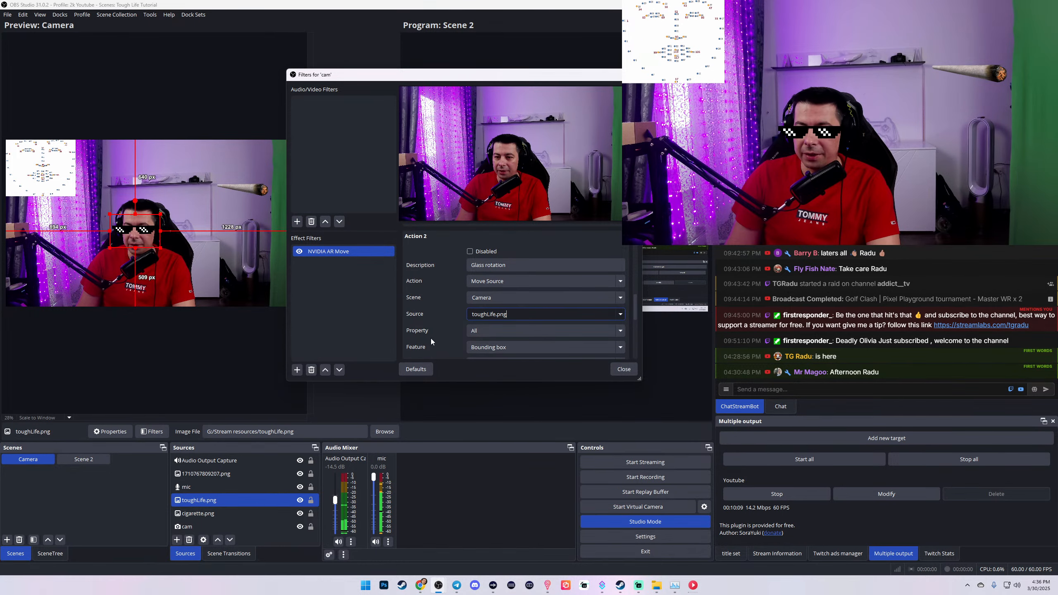
Step: Set the property of Action 2 to Rotation and its feature to Landmark
scroll(435, 336, "down", 2)
left_click(486, 286)
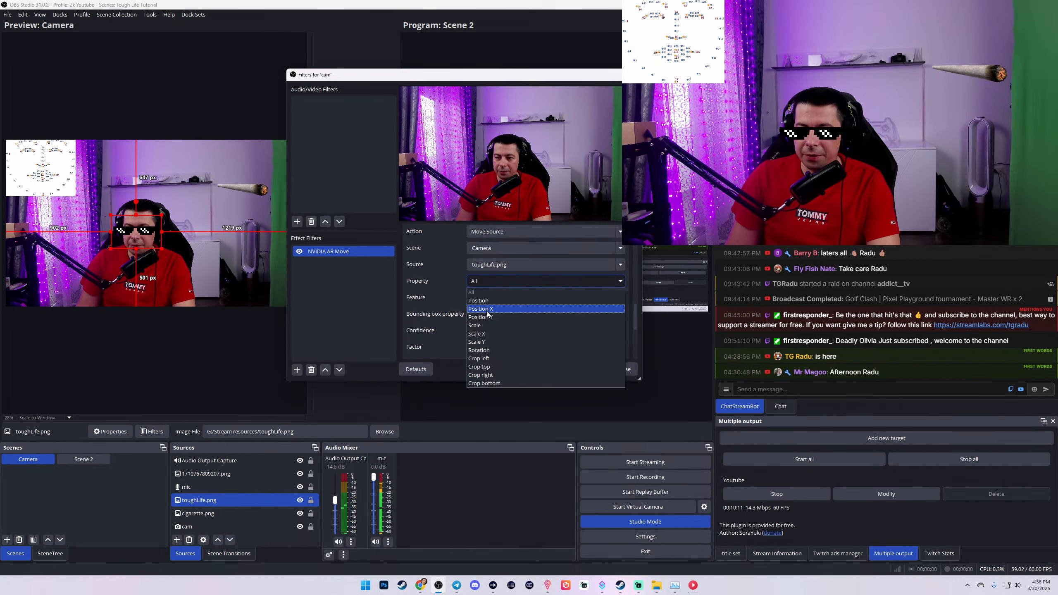
left_click(491, 351)
left_click(508, 316)
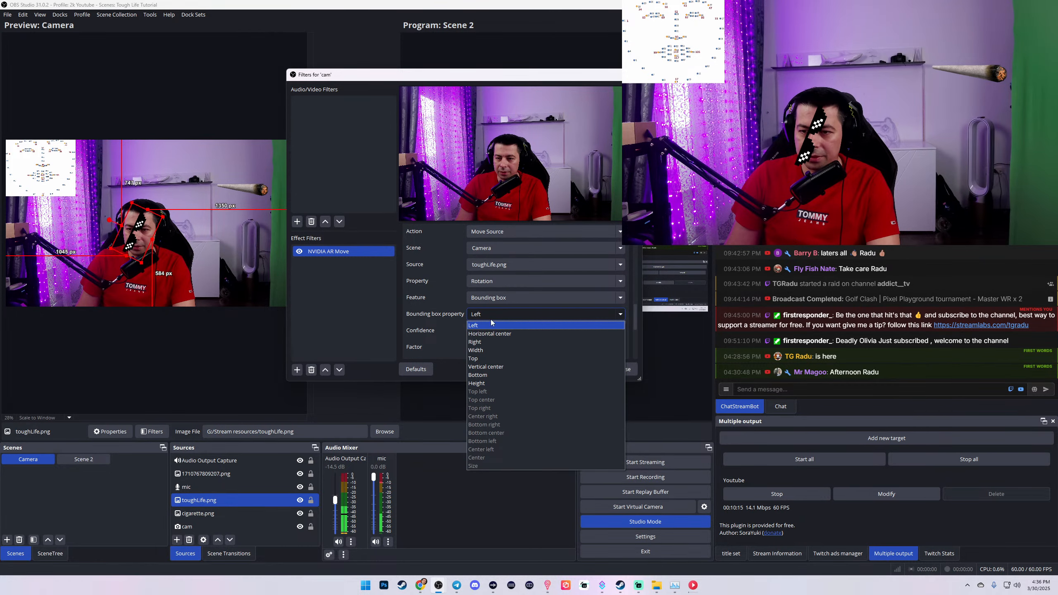
left_click(472, 325)
left_click(509, 314)
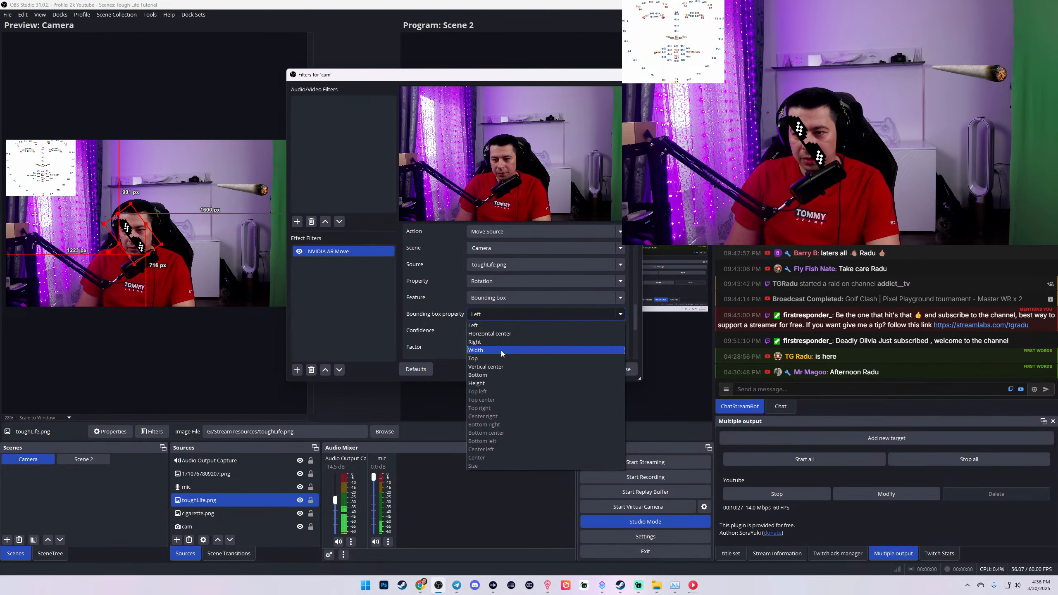
left_click(447, 303)
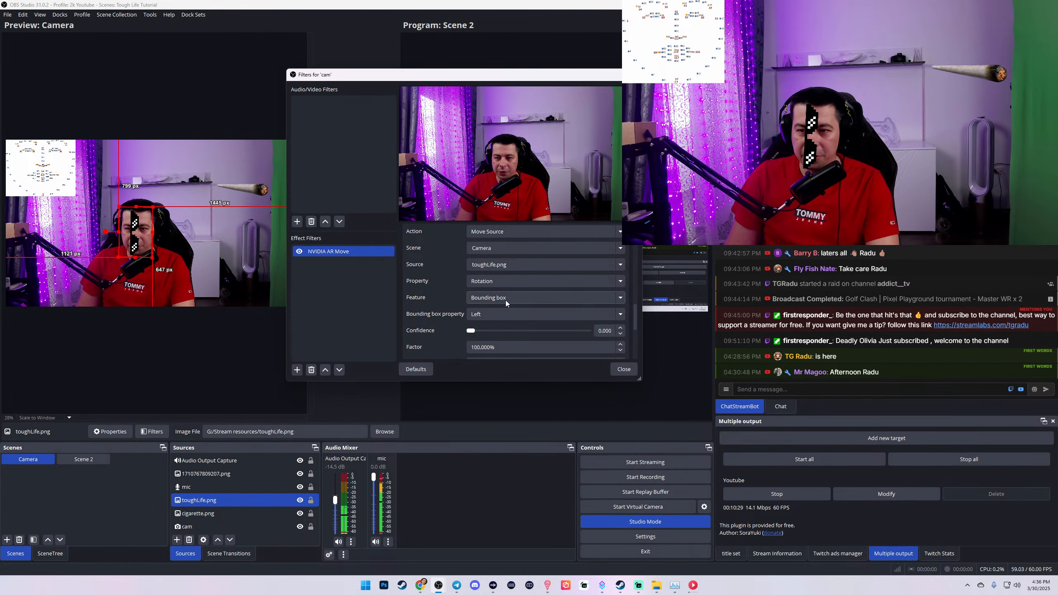
left_click(506, 299)
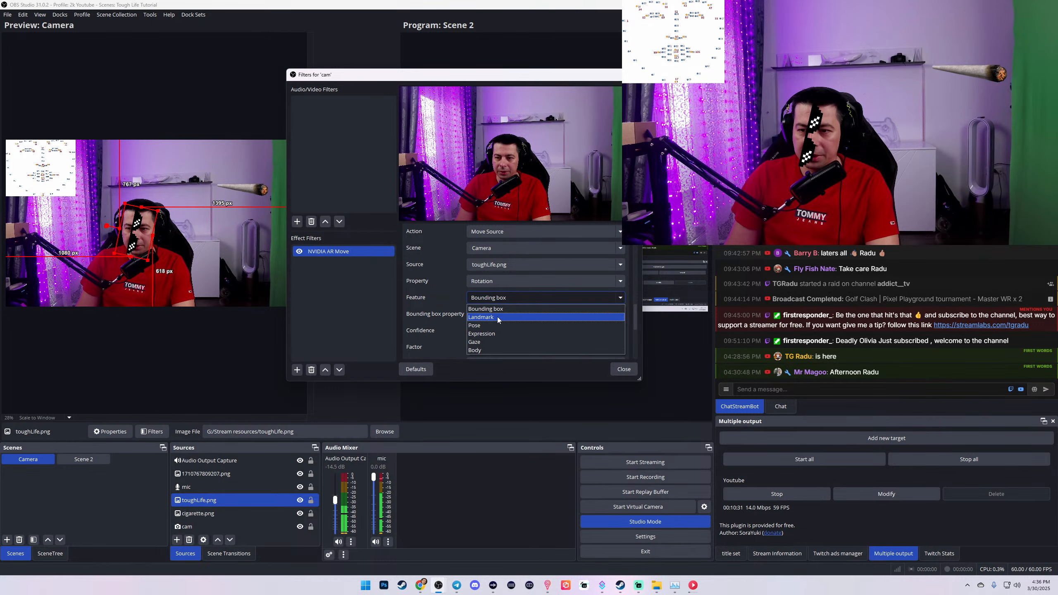
left_click(497, 317)
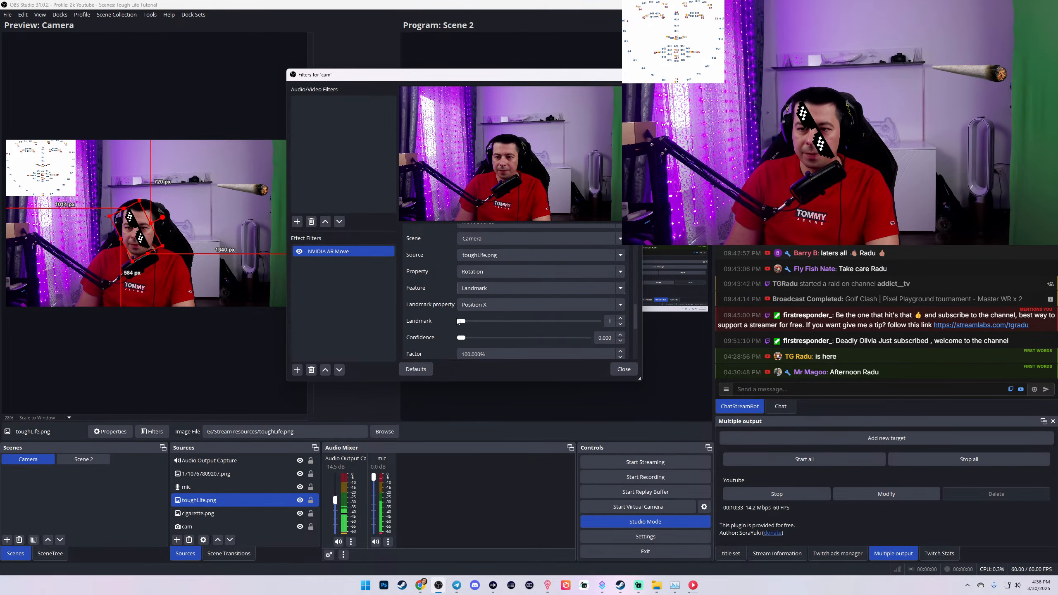
Step: Enlarge the landmark chart image on the canvas for reference and set the landmark of Action 2 to 38
left_click(73, 192)
left_click_drag(74, 196, 269, 354)
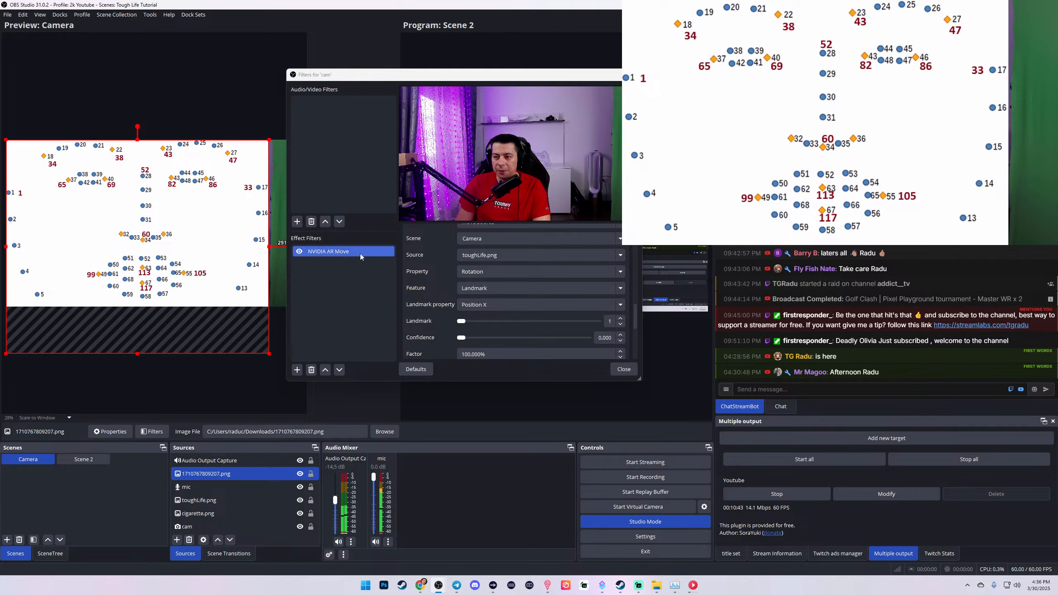
left_click_drag(462, 321, 503, 327)
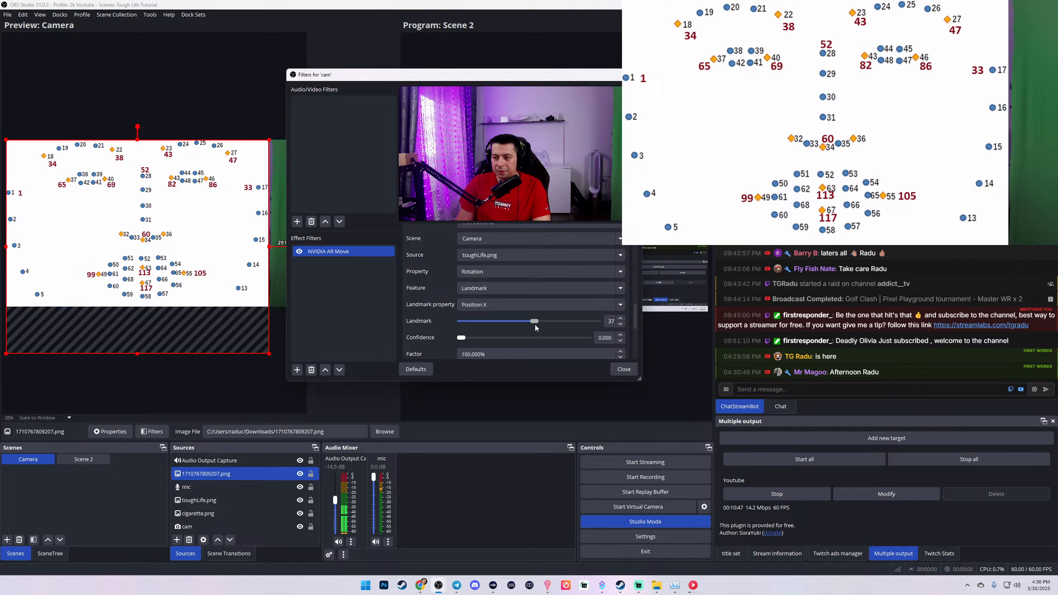
left_click_drag(461, 338, 461, 340)
left_click_drag(533, 340, 434, 339)
scroll(423, 337, "down", 1)
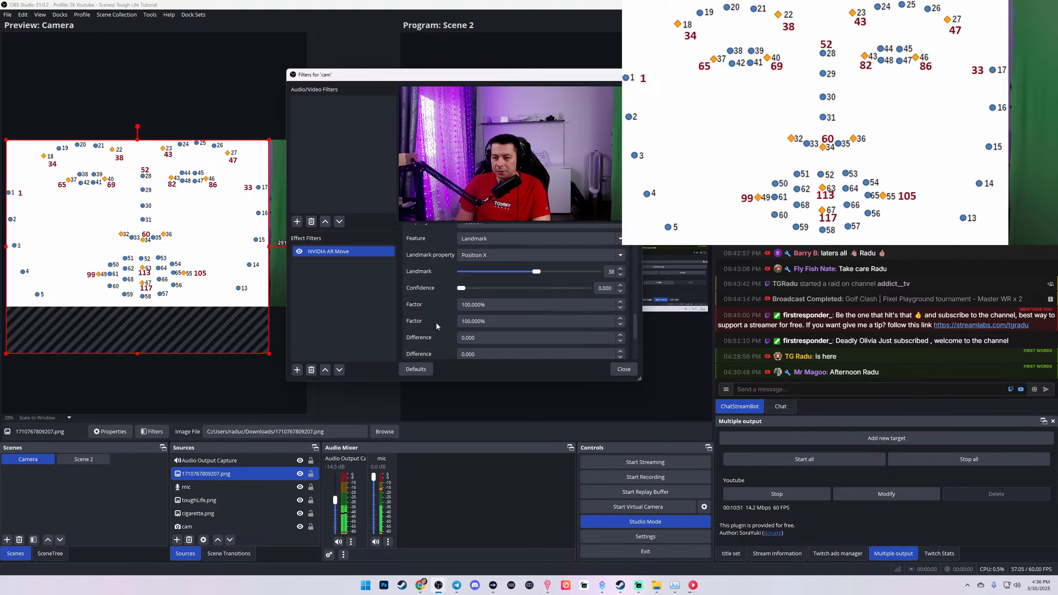
scroll(437, 323, "up", 1)
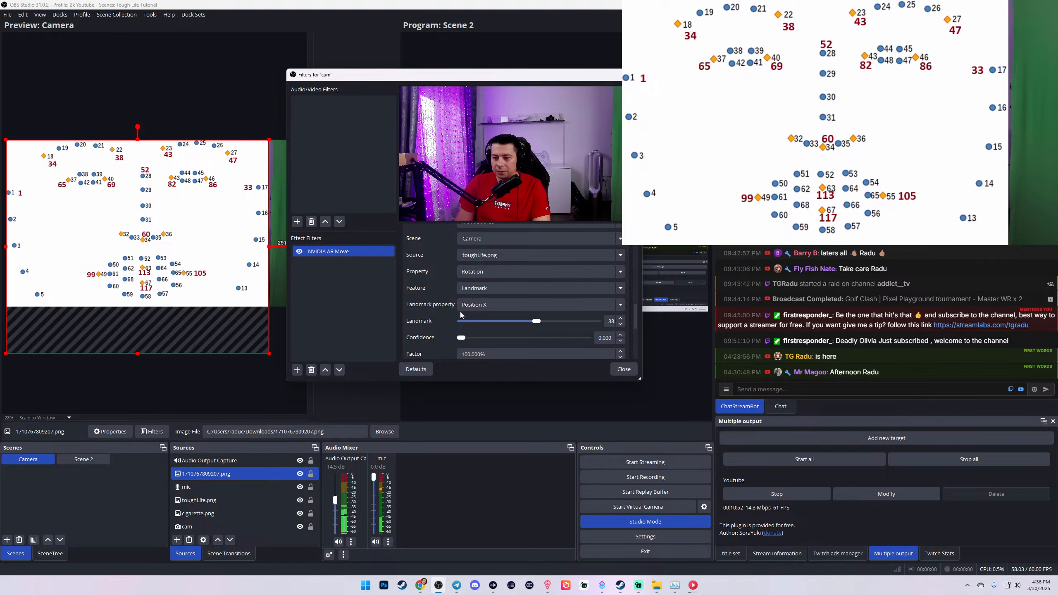
Step: Set the landmark property of Action 2 to Rotation and its second landmark to 44
left_click(495, 306)
left_click(486, 367)
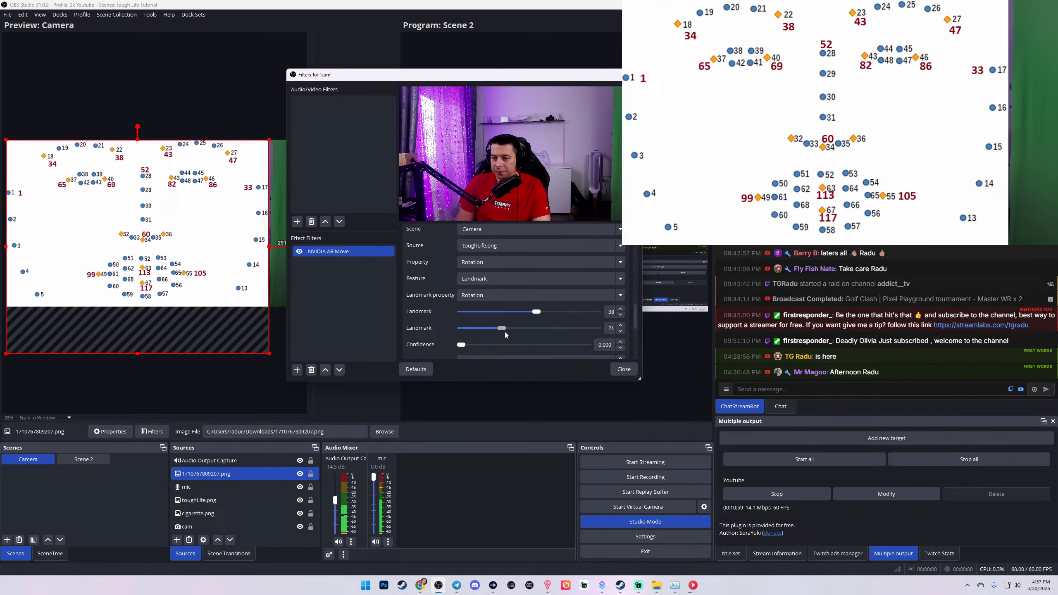
left_click_drag(550, 334, 548, 334)
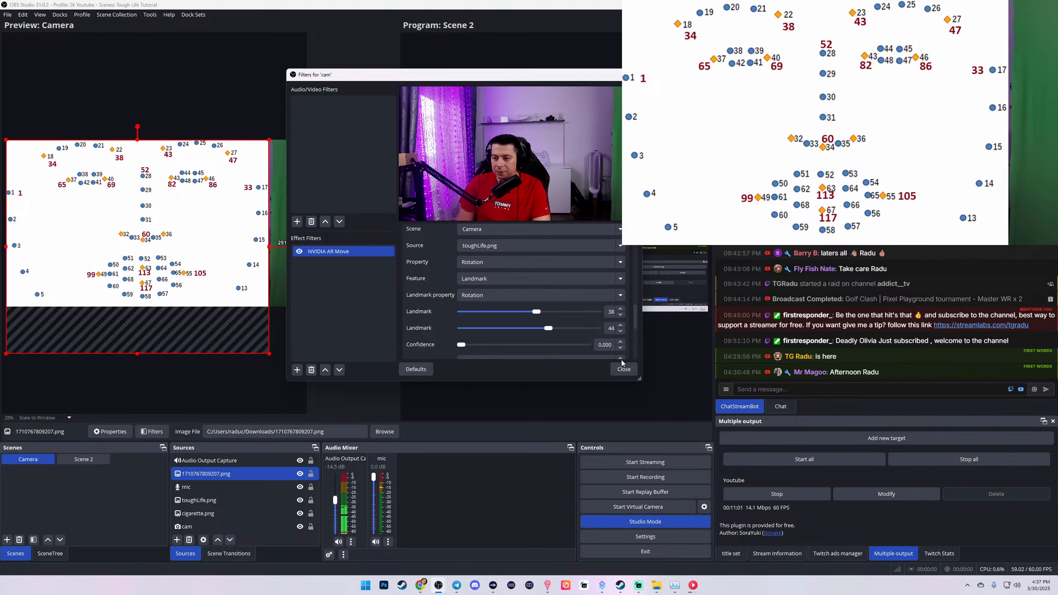
Step: Shrink the landmark chart back into the corner of the canvas and move the cam filters window clear of the preview
left_click_drag(270, 353, 24, 191)
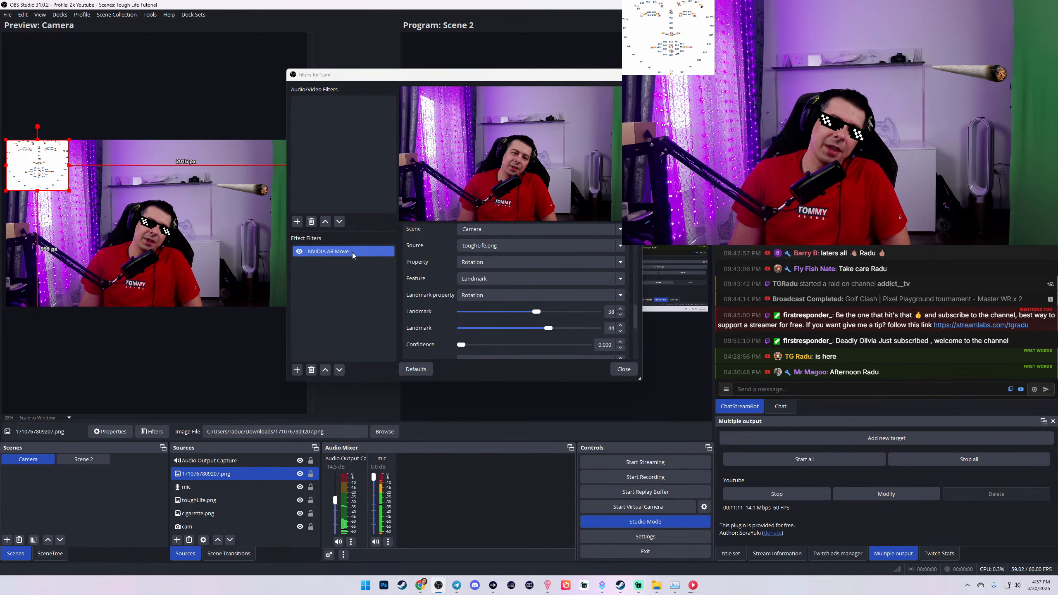
left_click_drag(352, 74, 613, 94)
left_click_drag(688, 100, 556, 95)
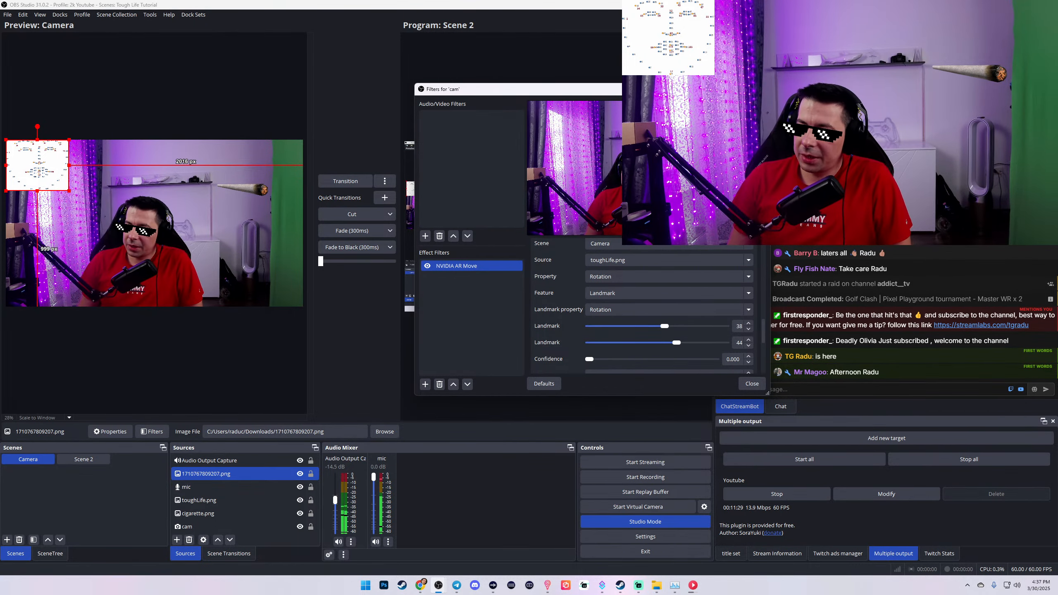
Step: Increase the filter's number of actions to 3 and enter "scale glasses" as the description of Action 3
scroll(560, 281, "up", 15)
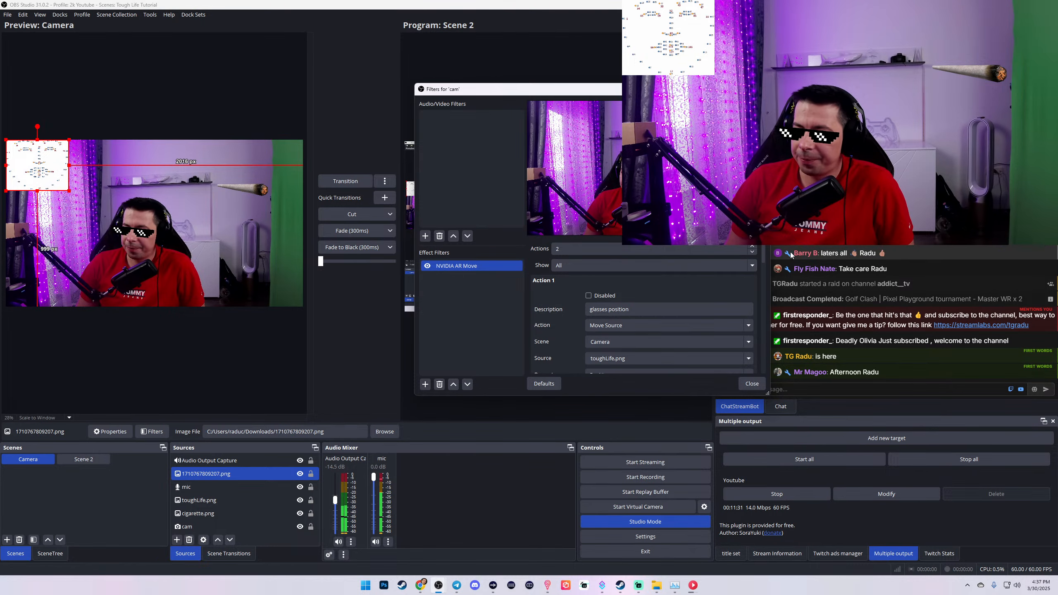
left_click(752, 247)
left_click_drag(588, 92, 399, 102)
scroll(364, 328, "down", 10)
scroll(368, 328, "down", 10)
left_click(431, 321)
type("scale glass")
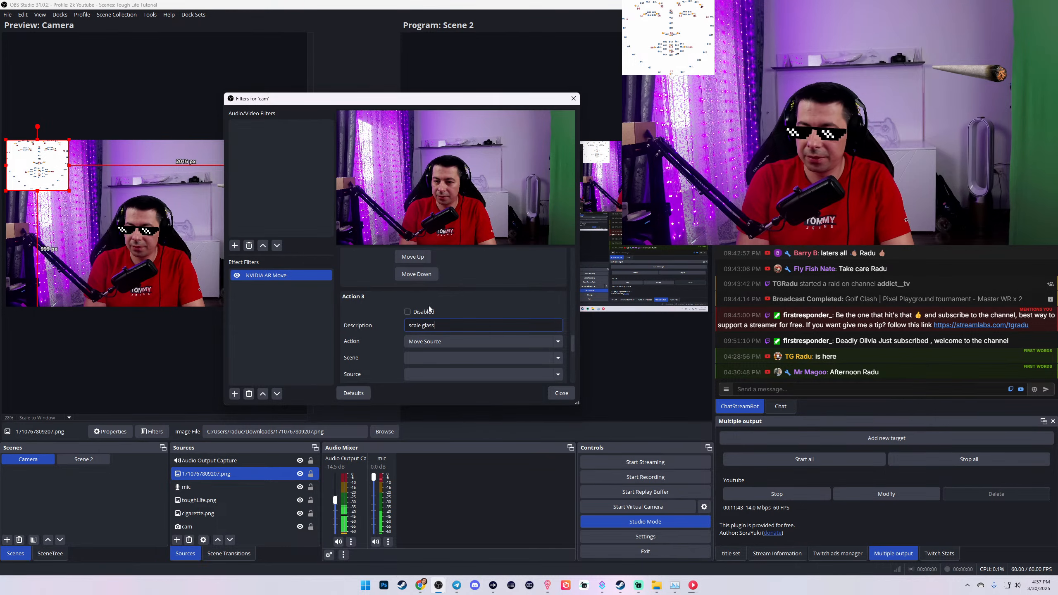
type("es")
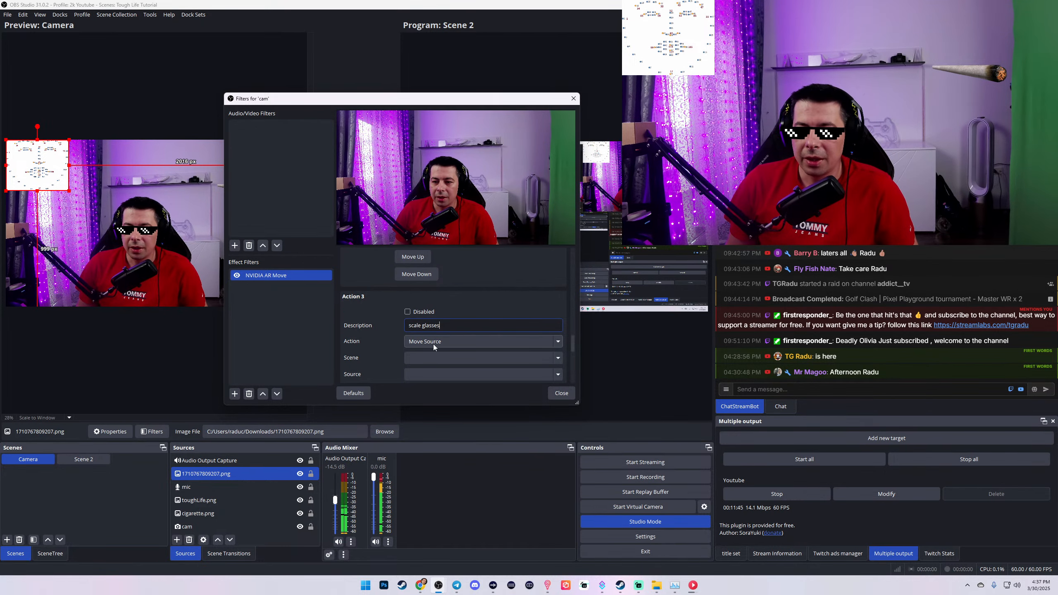
Step: Set the scene of Action 3 to Camera and its source to toughLife.png, keeping Move Source as the action
scroll(369, 341, "down", 2)
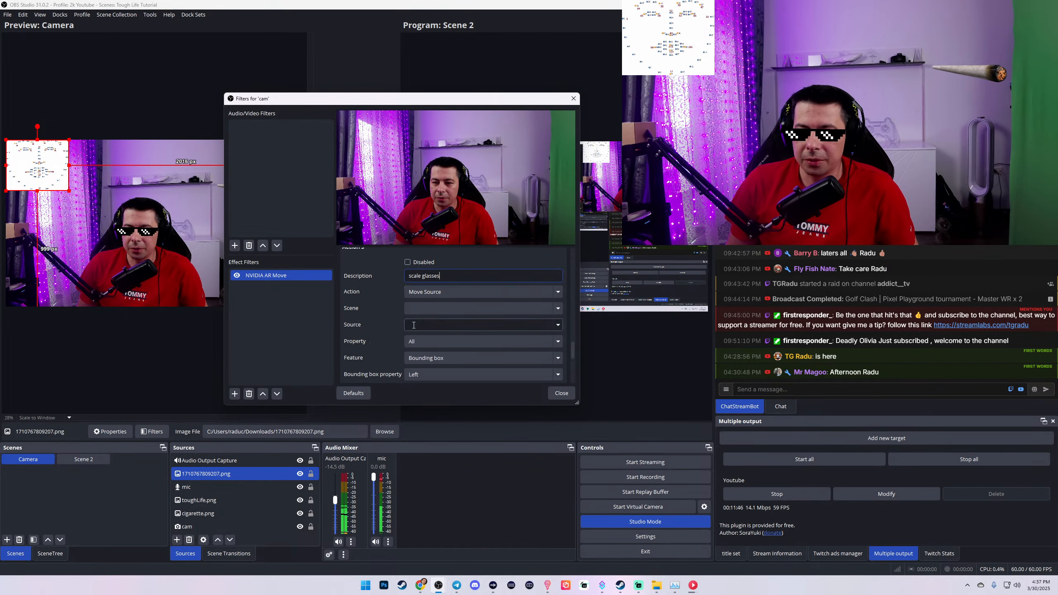
left_click(525, 292)
left_click(557, 308)
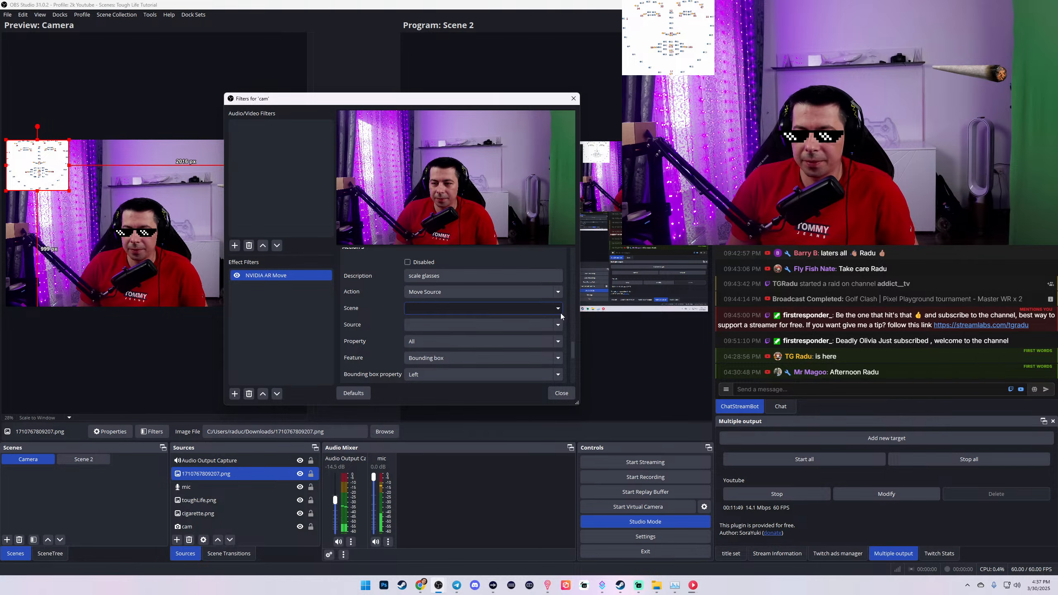
left_click(560, 315)
left_click(499, 326)
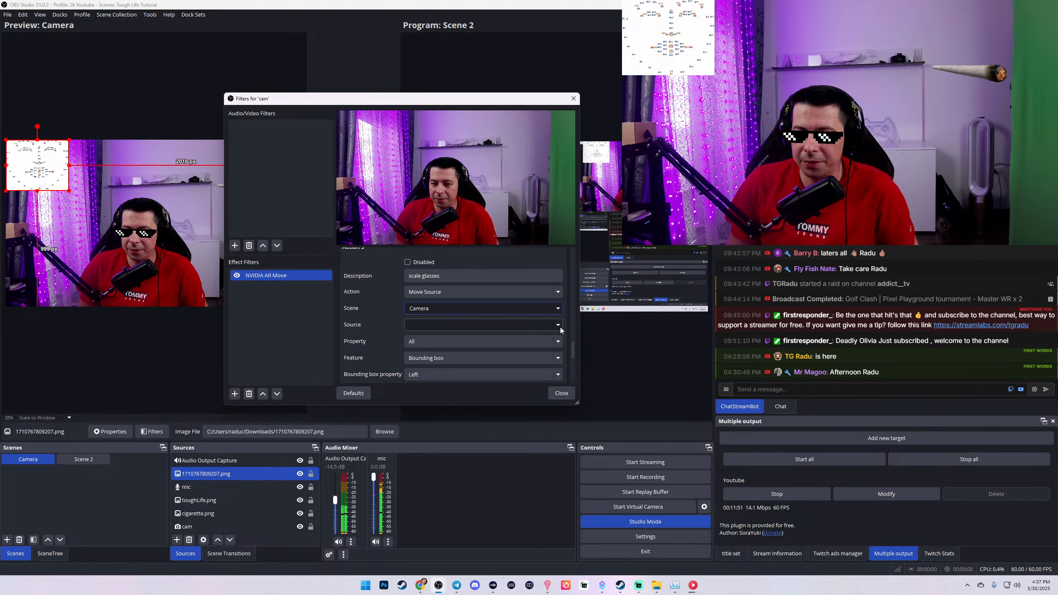
left_click(560, 328)
left_click(450, 361)
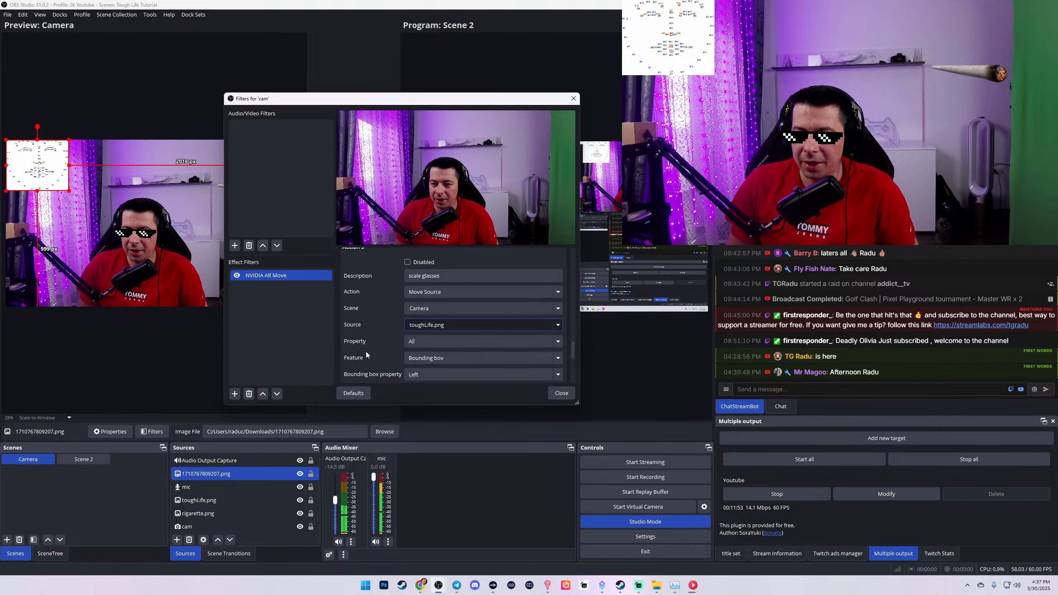
Step: Reposition the cam filters window below the preview, and set Action 3's property to Scale and its feature to Landmark
left_click_drag(438, 108, 679, 108)
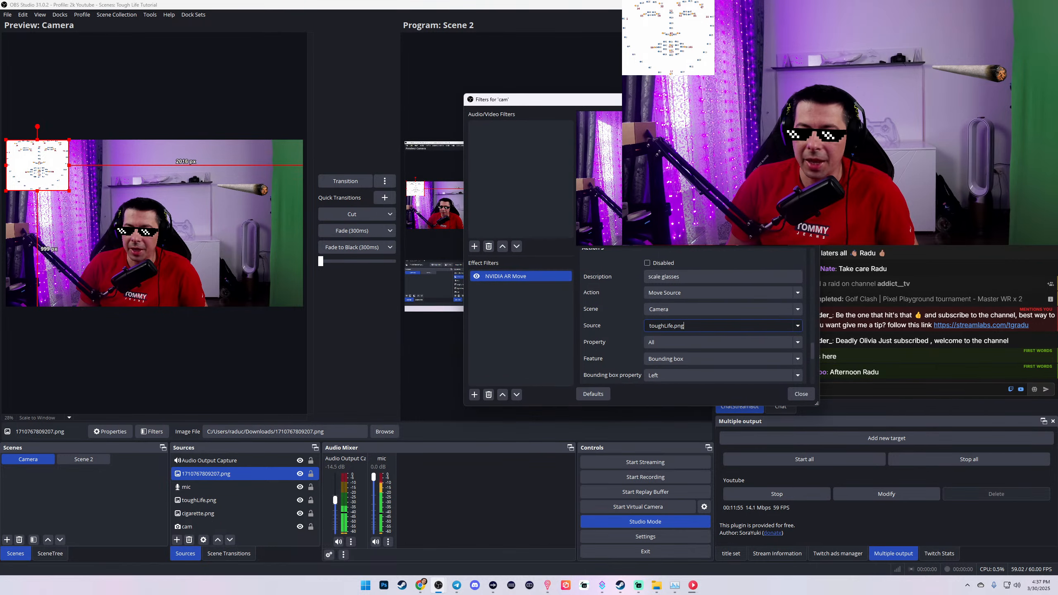
scroll(615, 334, "down", 2)
left_click_drag(541, 100, 286, 235)
left_click(452, 427)
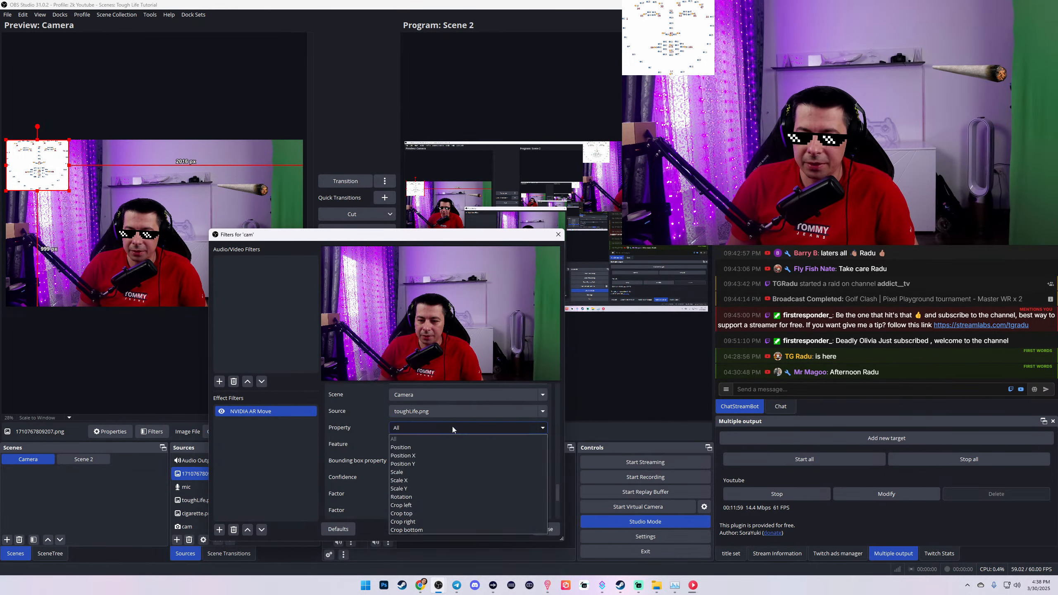
left_click(410, 473)
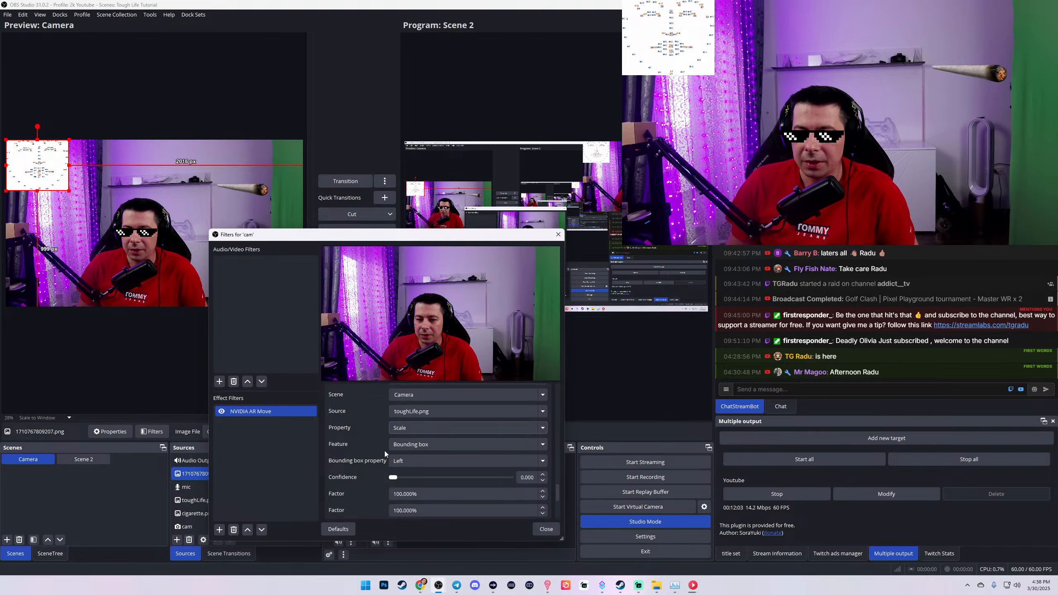
left_click(439, 445)
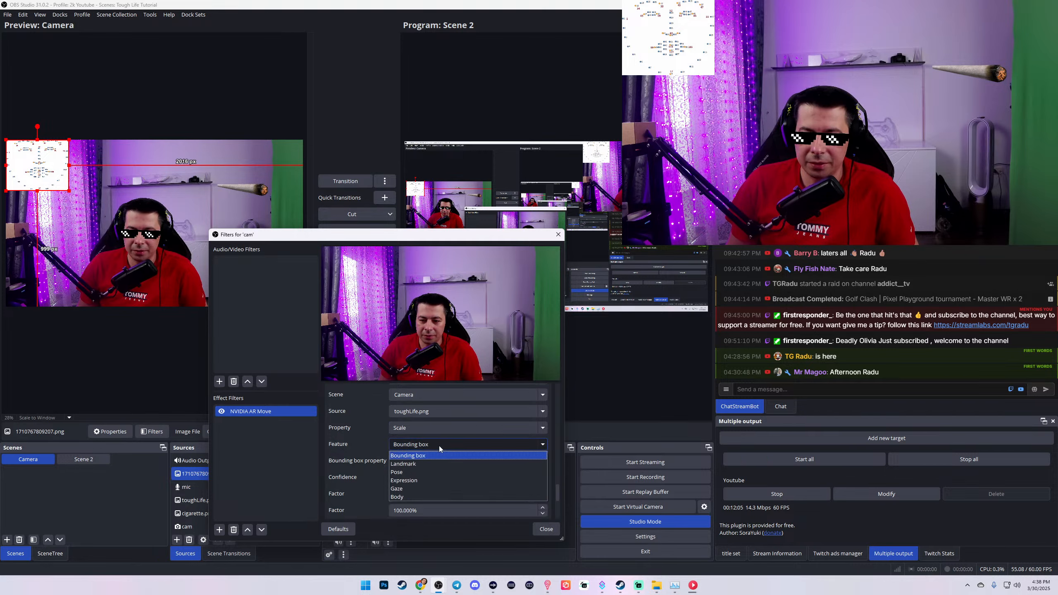
left_click(421, 462)
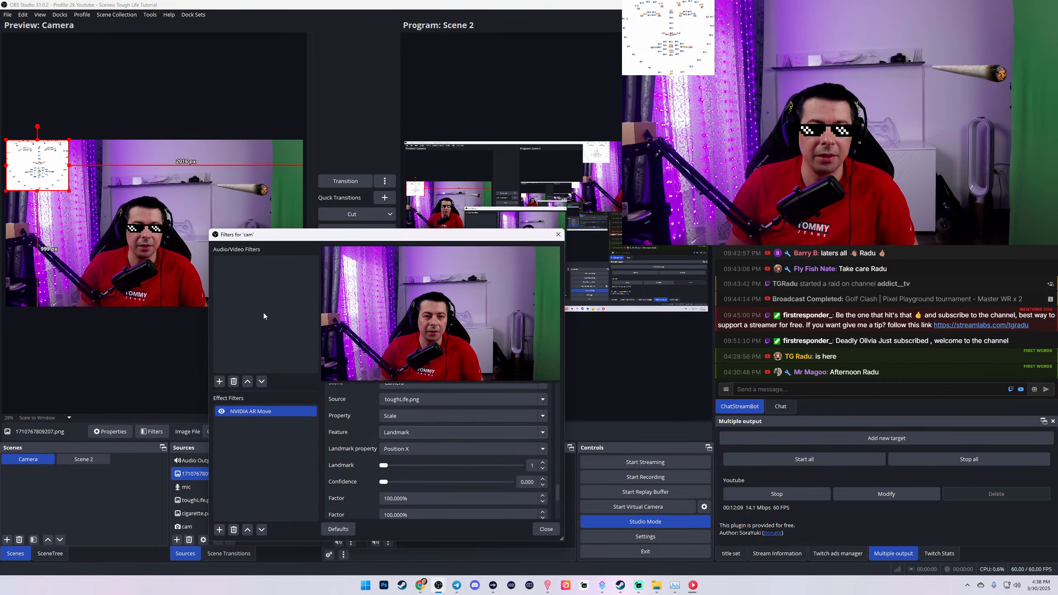
Step: Slightly enlarge the landmark chart for reference, and set Action 3's landmark property to Position with landmark 38
left_click_drag(69, 191, 194, 347)
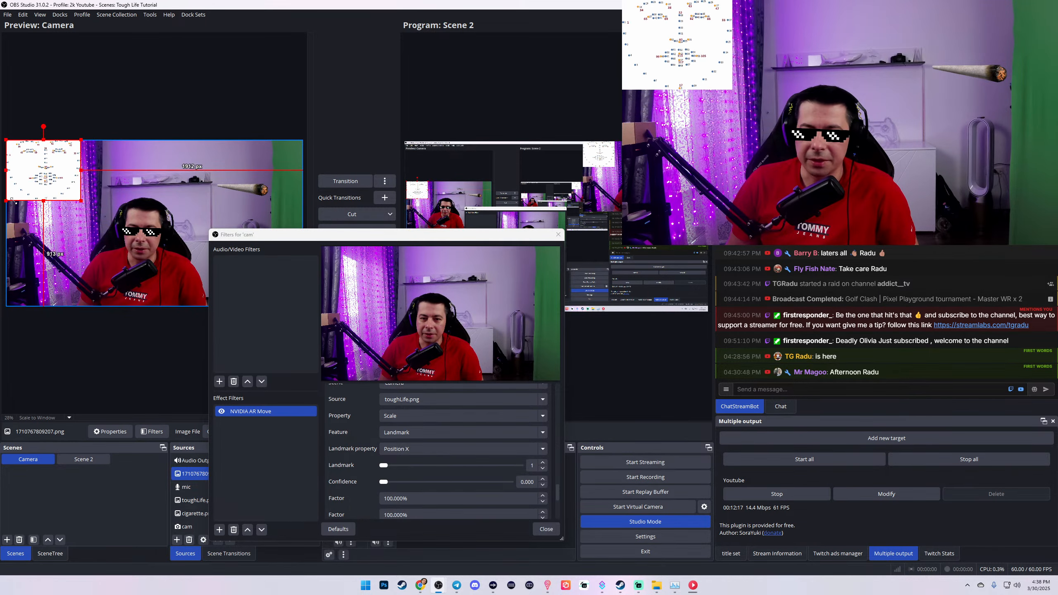
left_click_drag(388, 467, 447, 474)
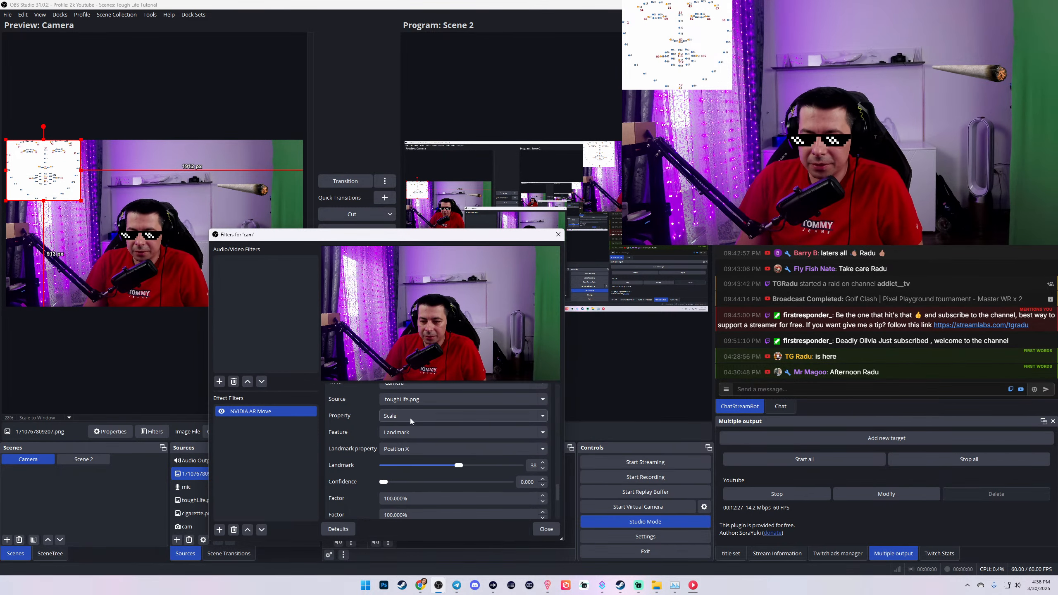
left_click(415, 446)
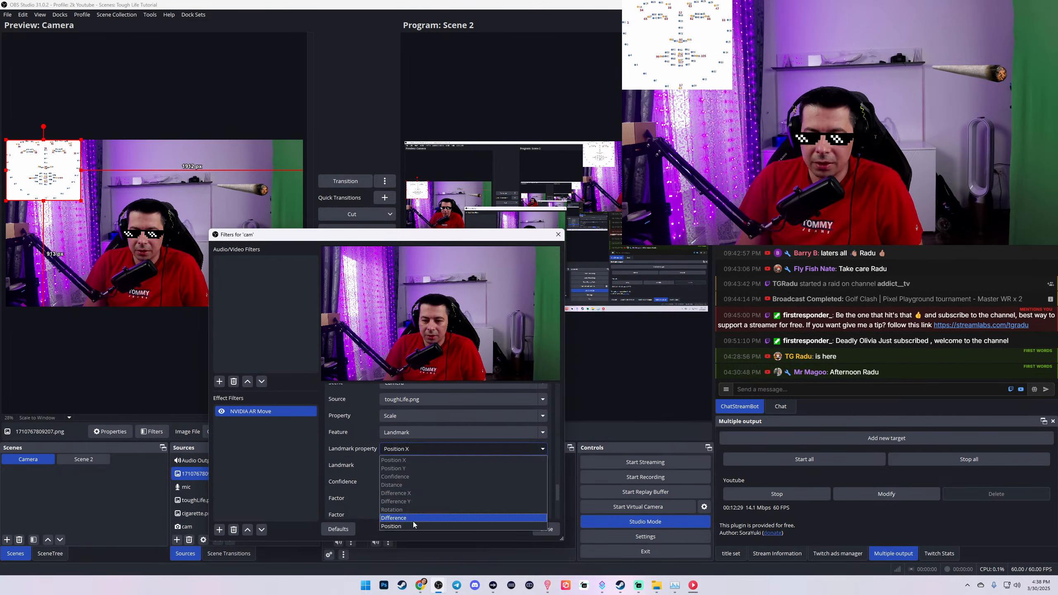
left_click(400, 525)
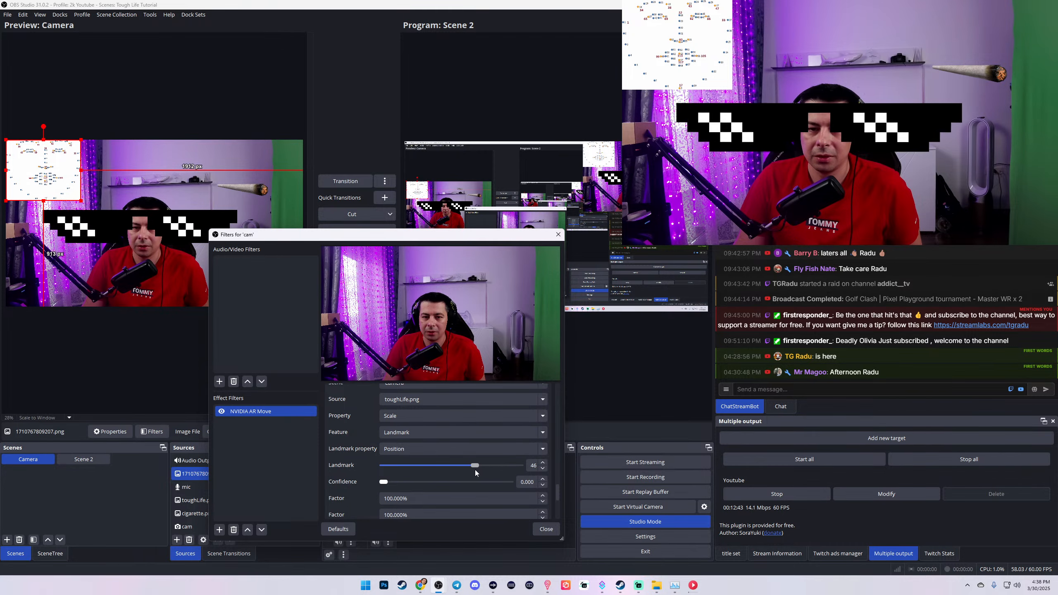
left_click_drag(475, 471, 458, 469)
Step: Set both scale factors of Action 3 to 50%
scroll(361, 479, "down", 3)
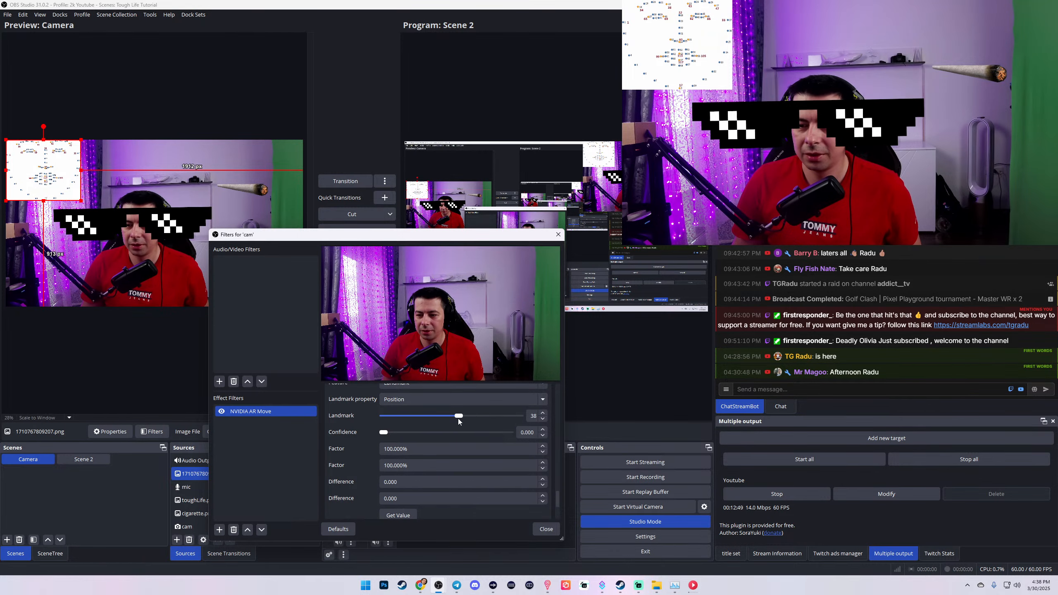
left_click_drag(393, 448, 353, 449)
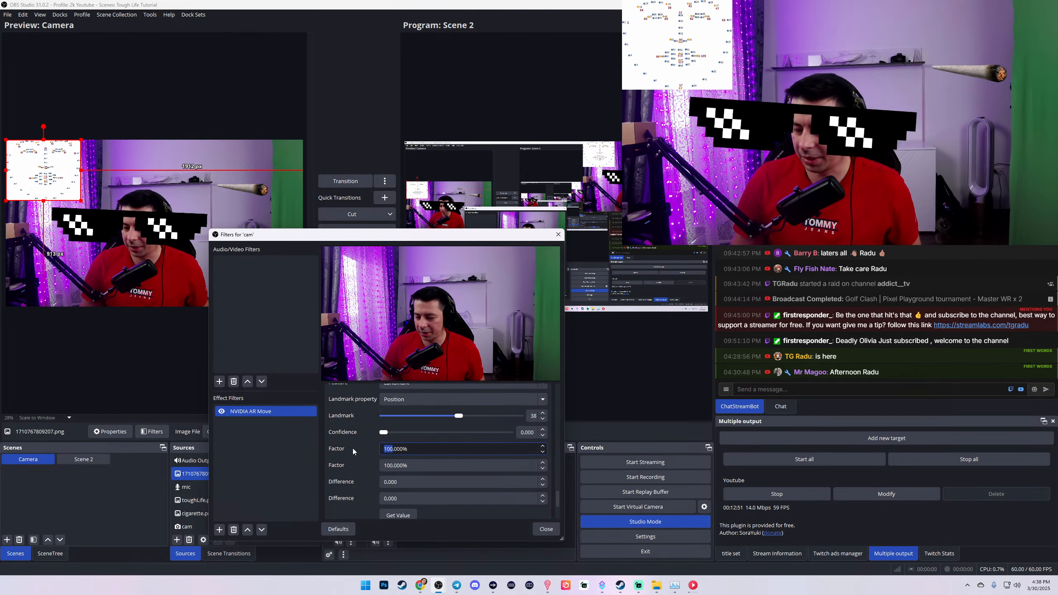
type("50")
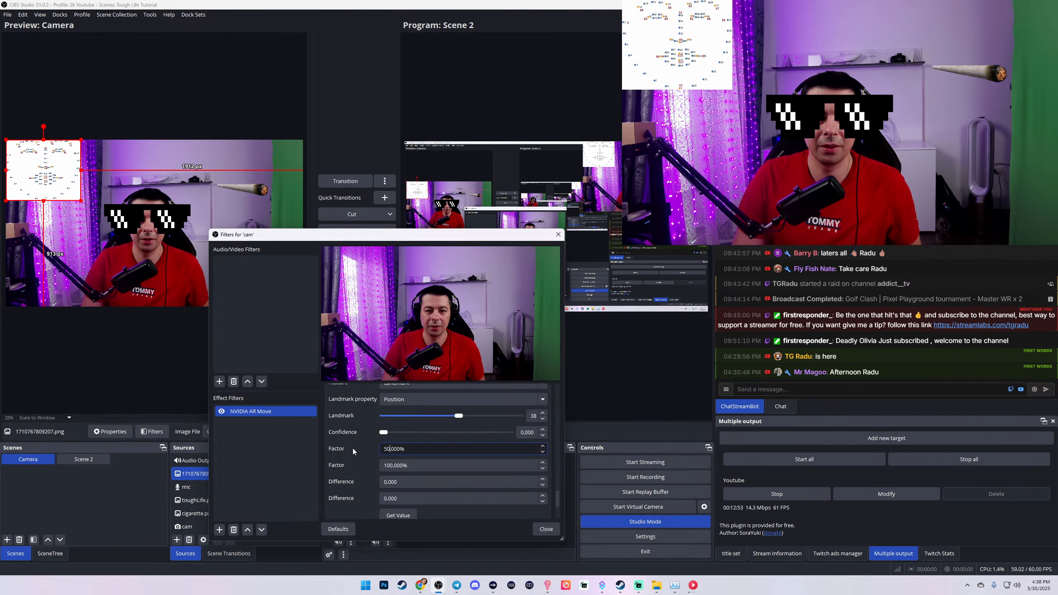
left_click_drag(394, 466, 376, 465)
type("50")
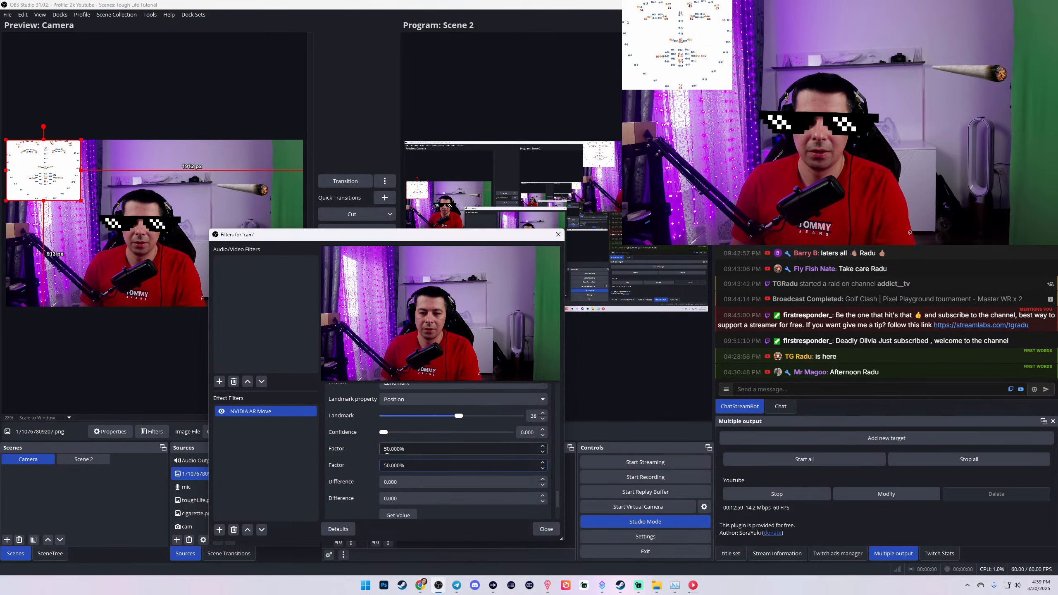
Step: Try smaller scale factors for Action 3: both at 40%, and the first one at 30%
left_click(386, 450)
left_click_drag(386, 462, 377, 467)
type("4")
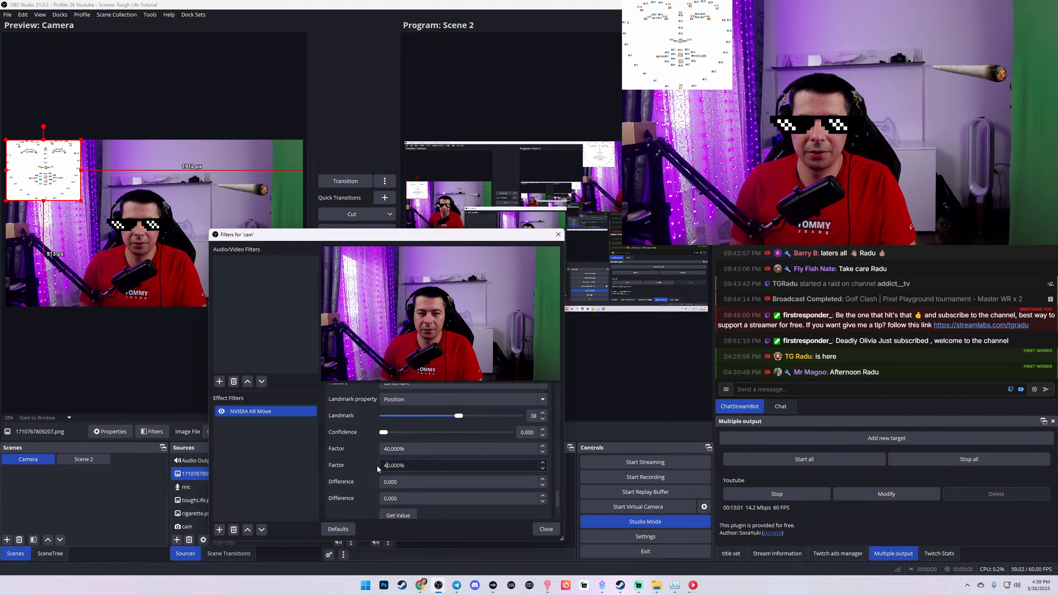
left_click(386, 450)
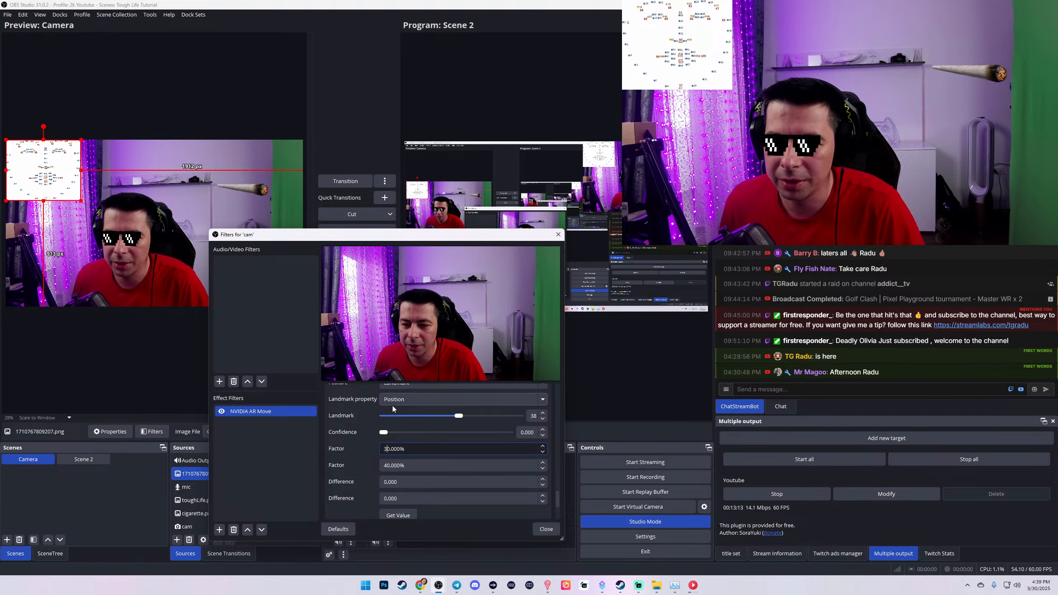
Step: Try Difference as Action 3's landmark property with both factors at 100%, and return the property to Position
left_click(412, 398)
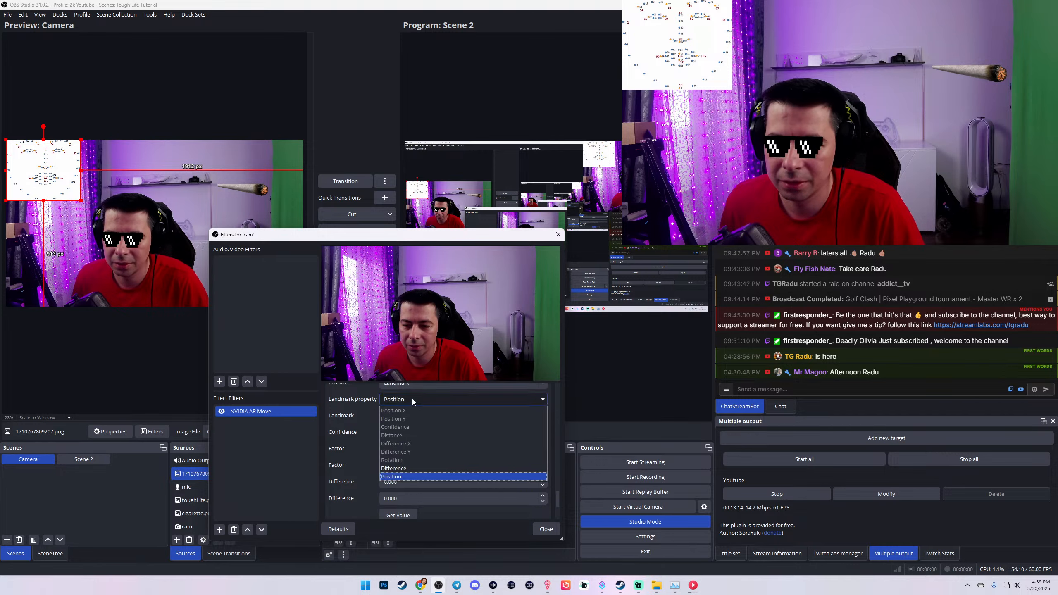
left_click(406, 467)
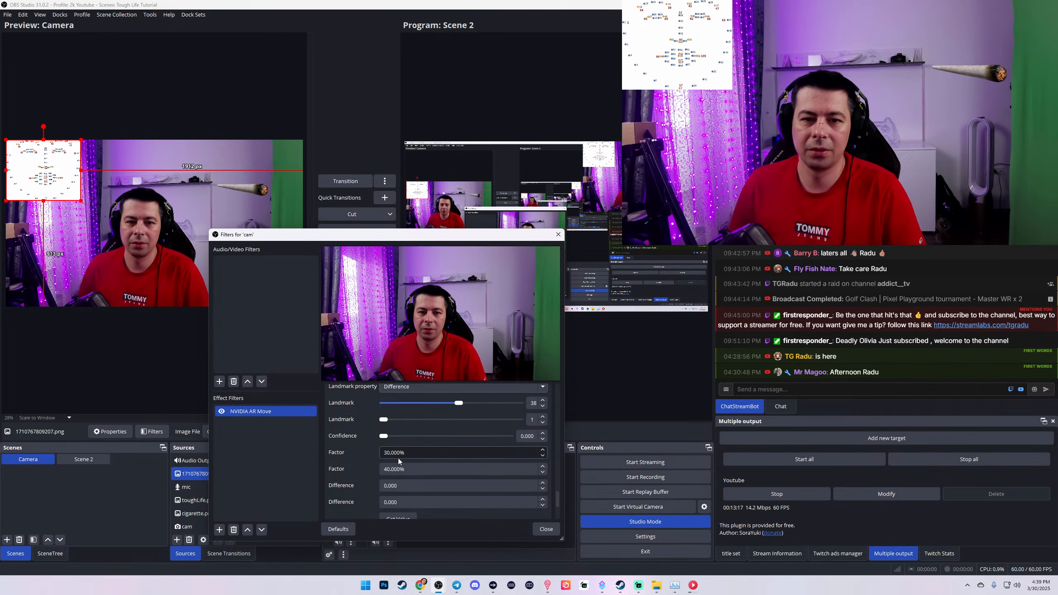
left_click_drag(390, 453, 305, 439)
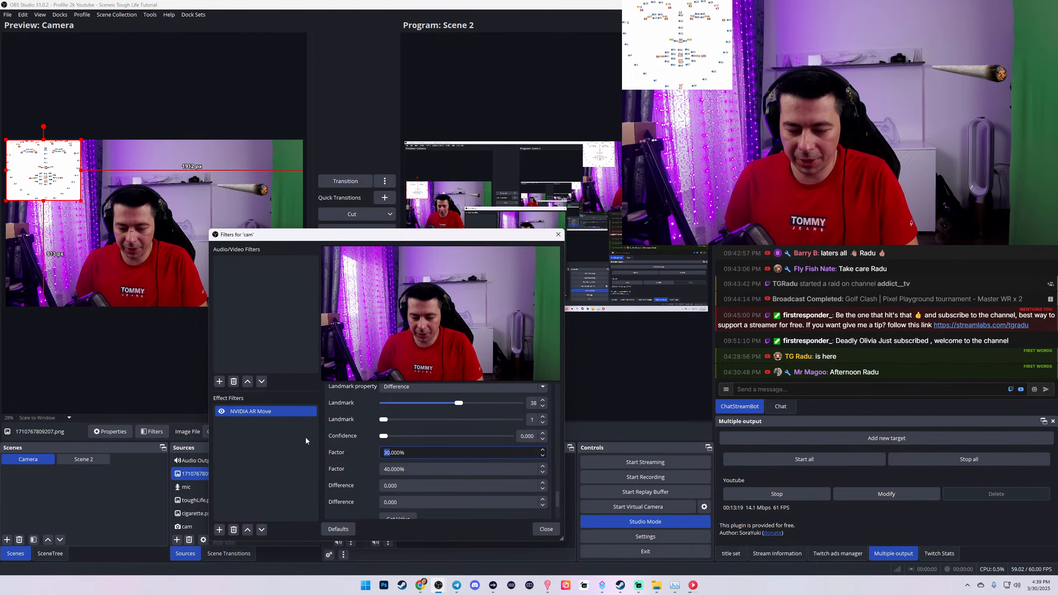
type("100")
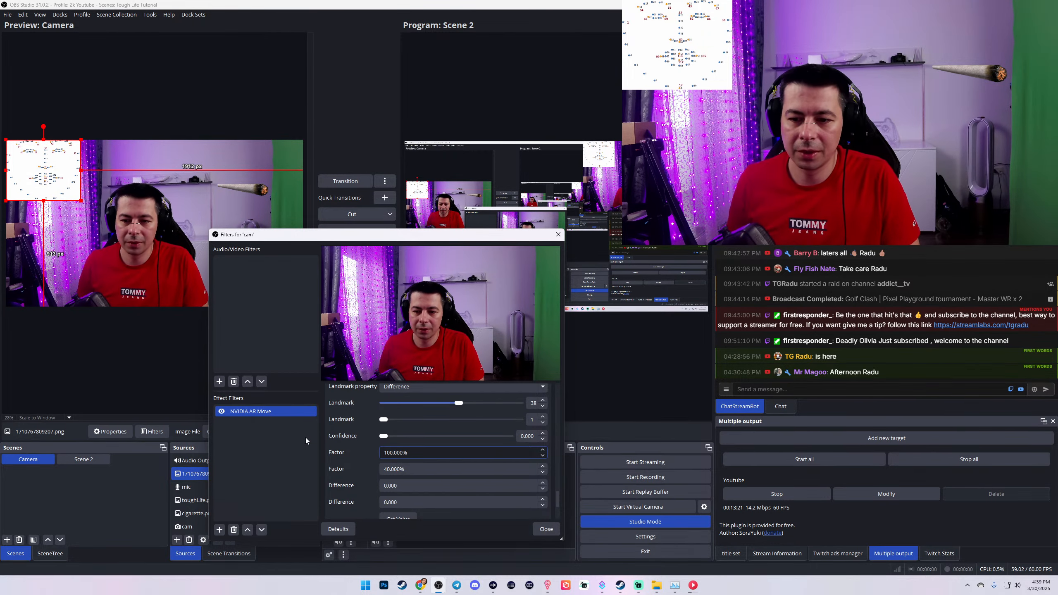
left_click_drag(389, 468, 364, 463)
type("100")
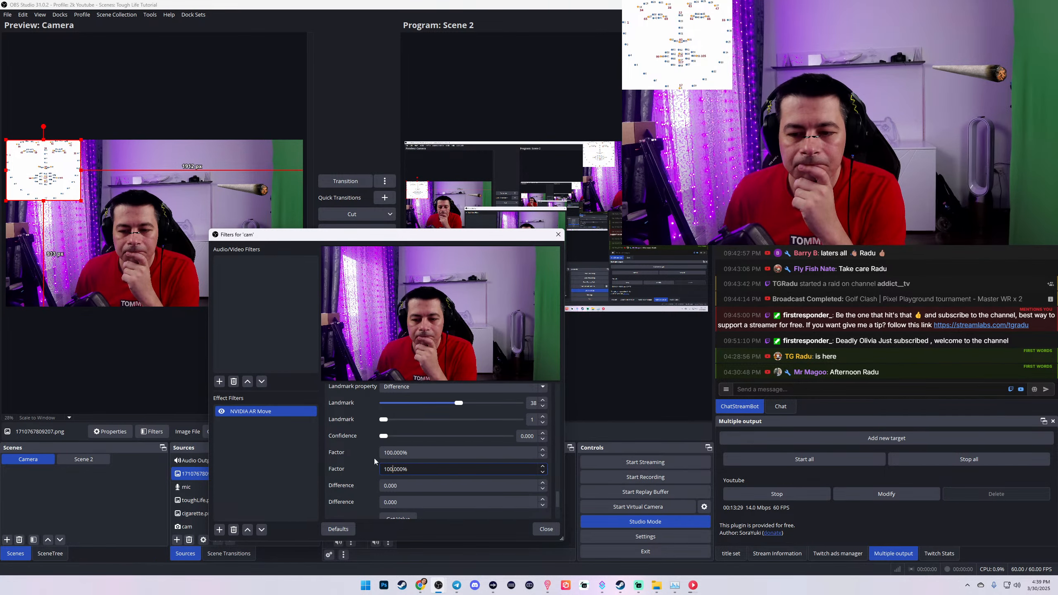
scroll(403, 439, "up", 1)
left_click(411, 437)
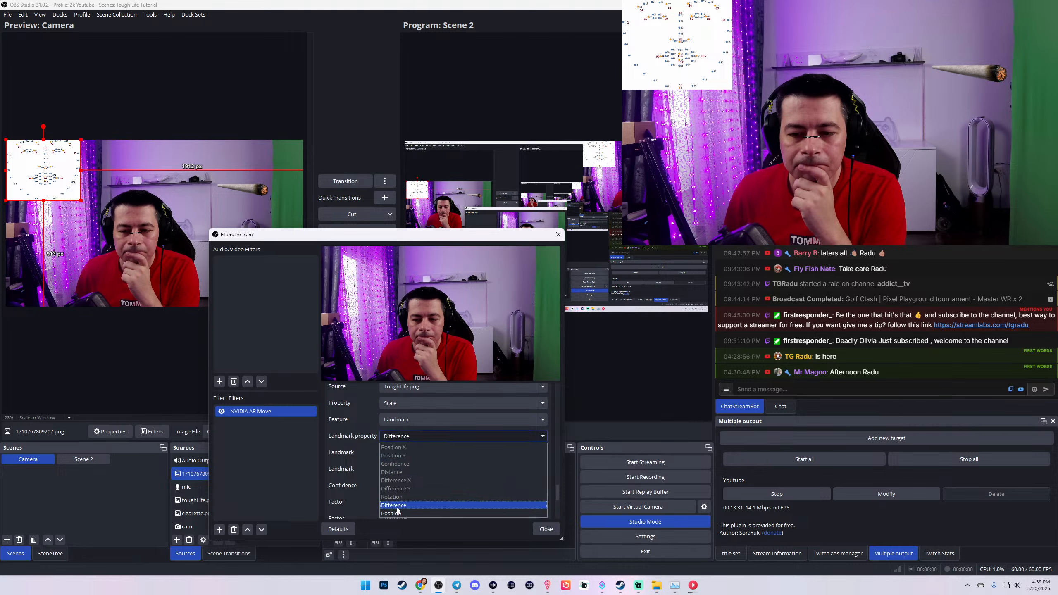
left_click(396, 513)
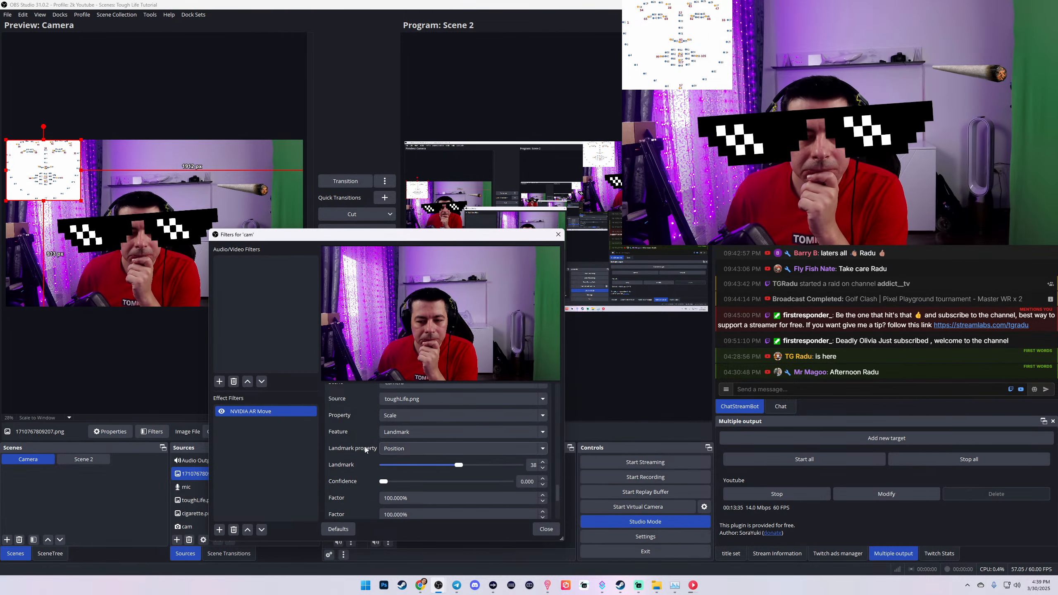
Step: Check the feature and landmark property choices of Action 3, and get the current value of its landmark position
scroll(369, 423, "up", 1)
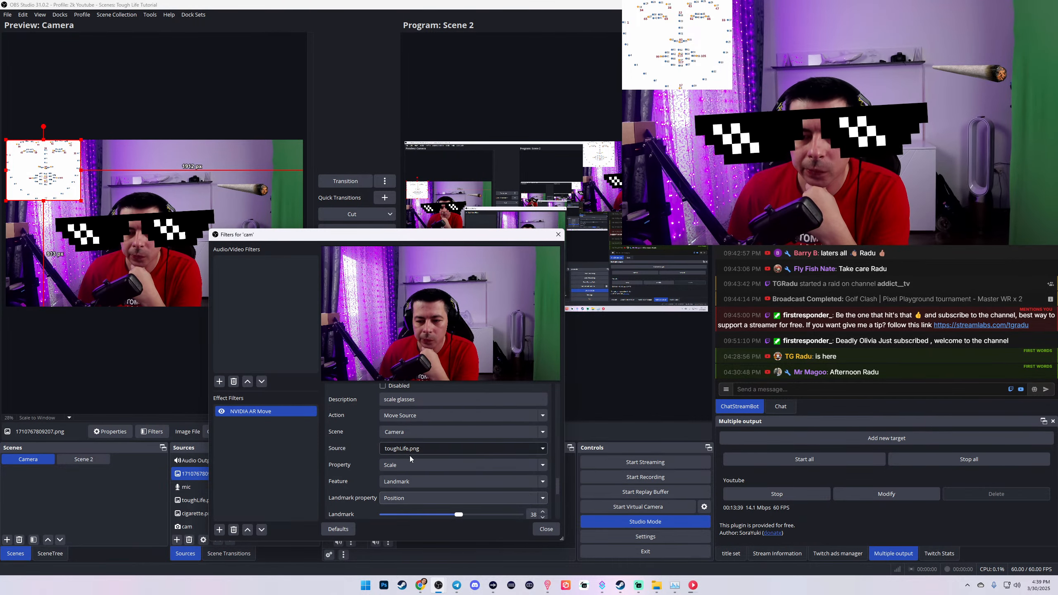
left_click(403, 481)
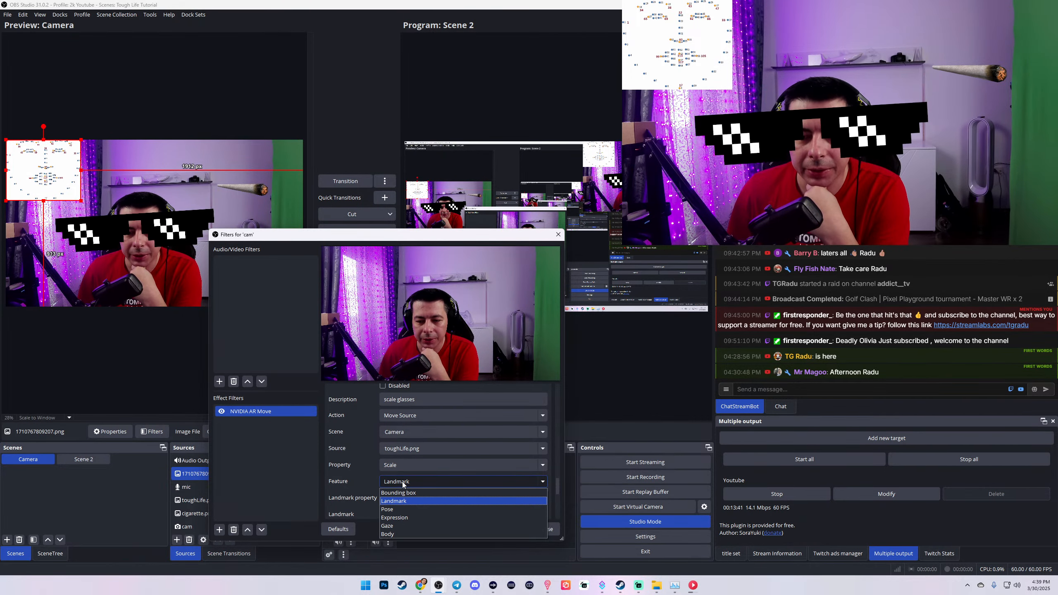
left_click(402, 483)
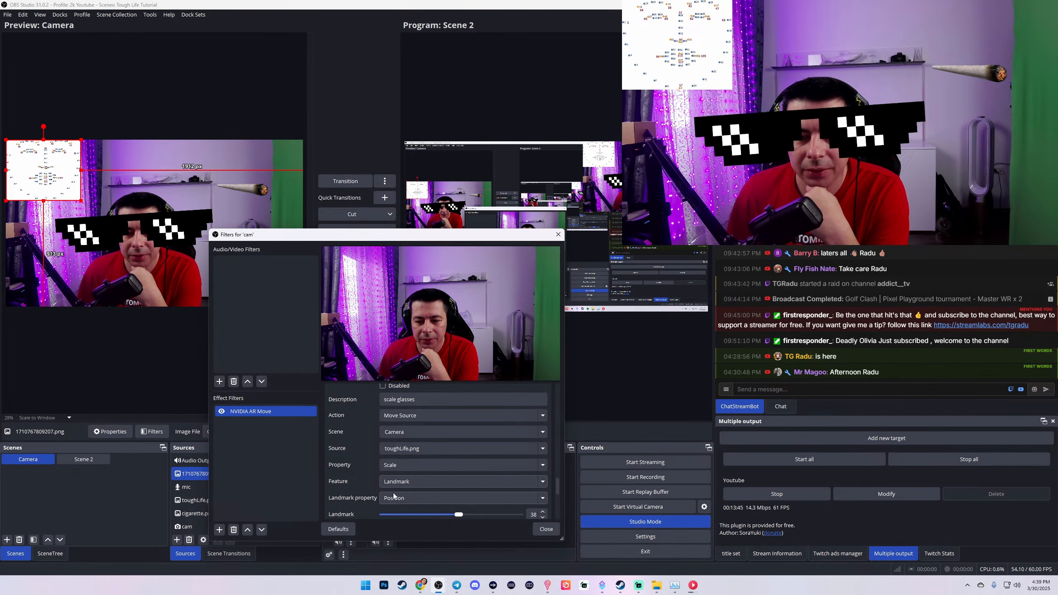
left_click(395, 498)
left_click(396, 499)
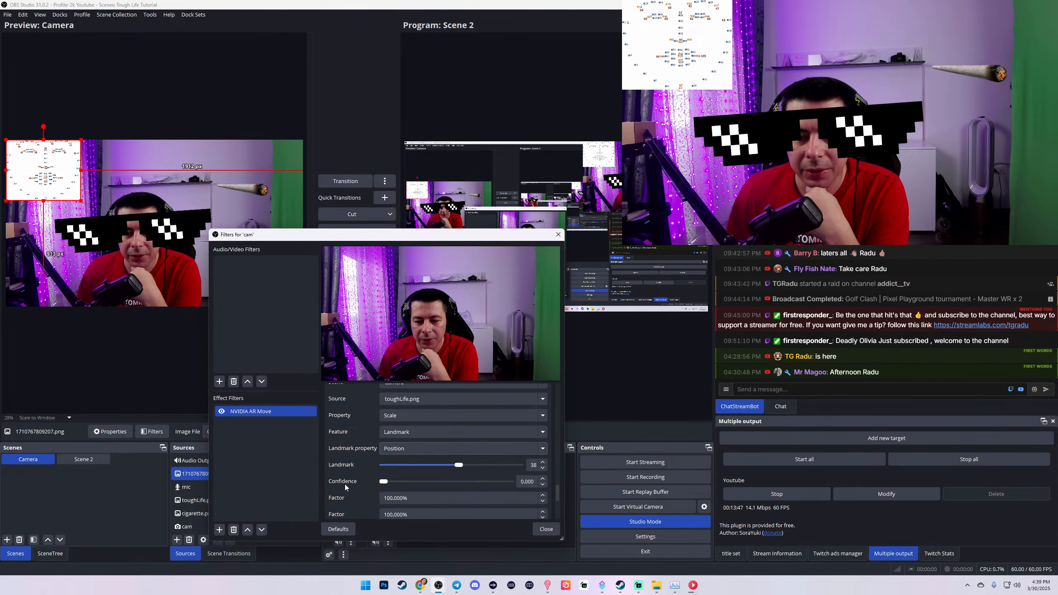
scroll(350, 481, "down", 2)
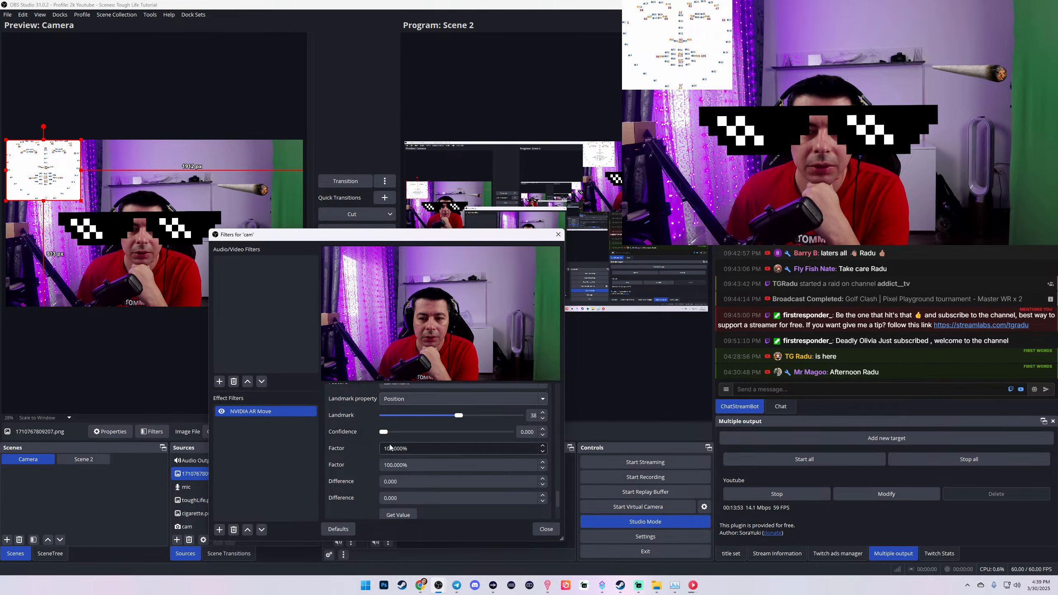
left_click(395, 517)
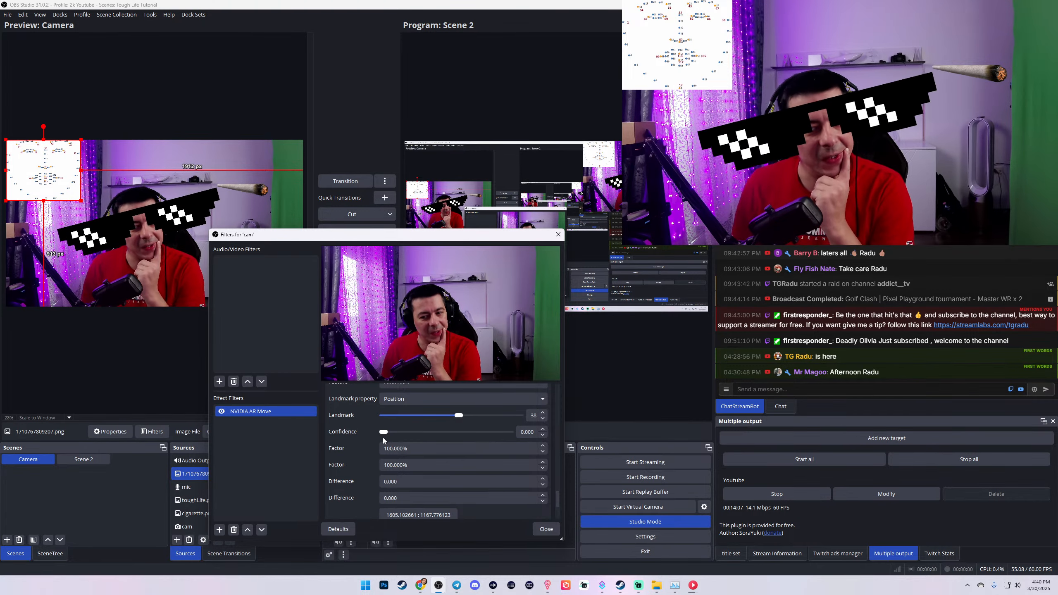
Step: Review the settings of all three actions in the NVIDIA AR Move filter, ending at Action 3's factors
scroll(375, 447, "up", 5)
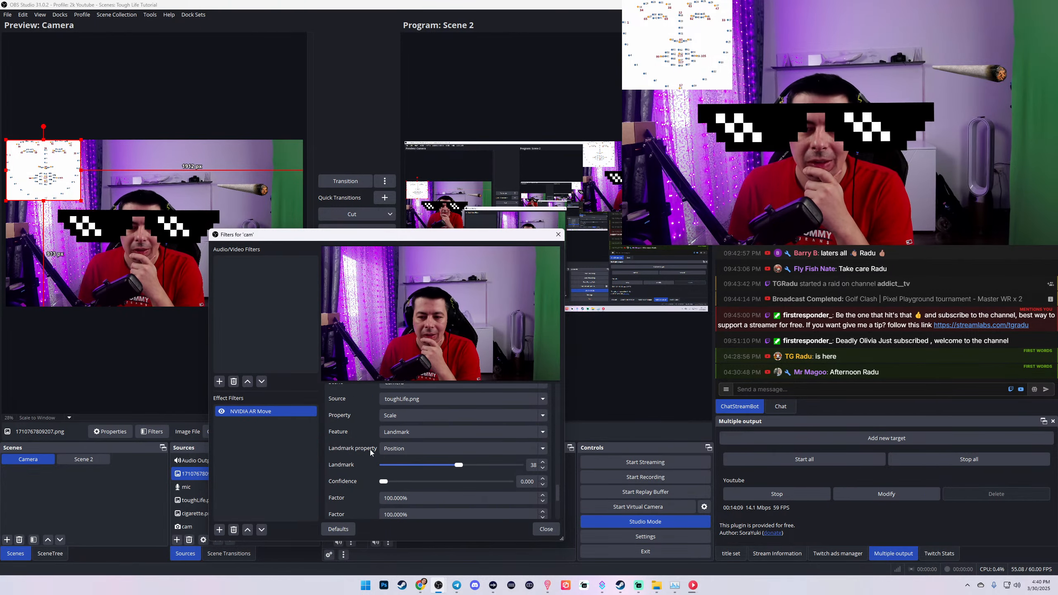
scroll(369, 450, "up", 5)
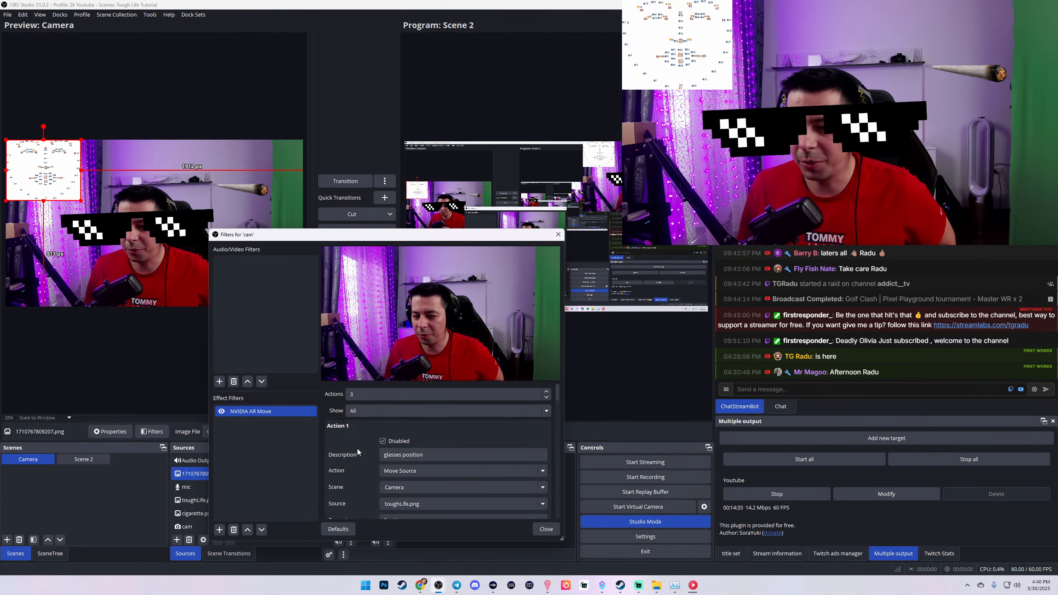
scroll(357, 438, "down", 5)
scroll(357, 441, "down", 3)
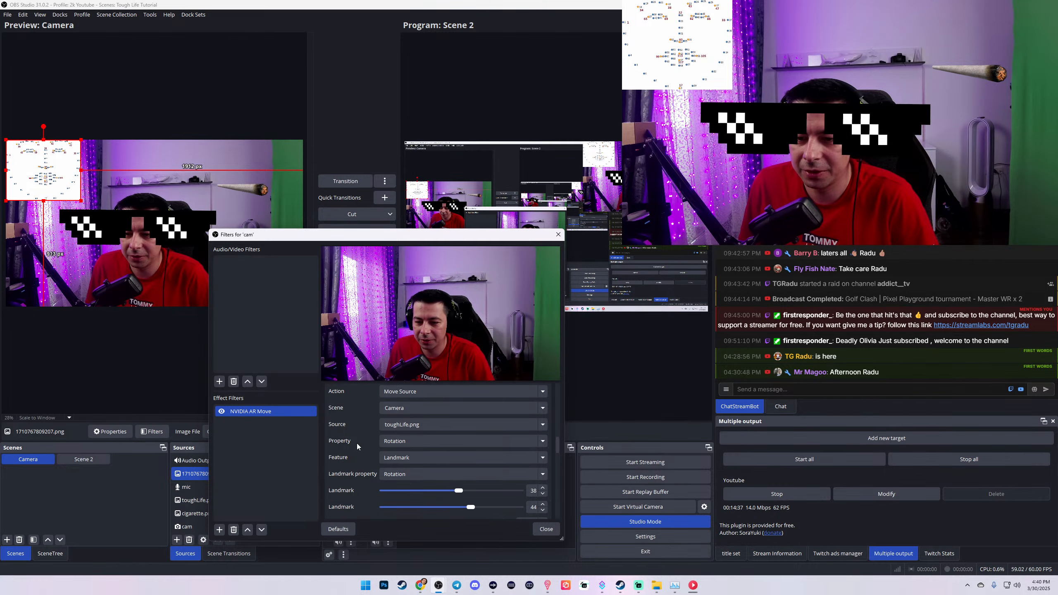
scroll(357, 444, "down", 5)
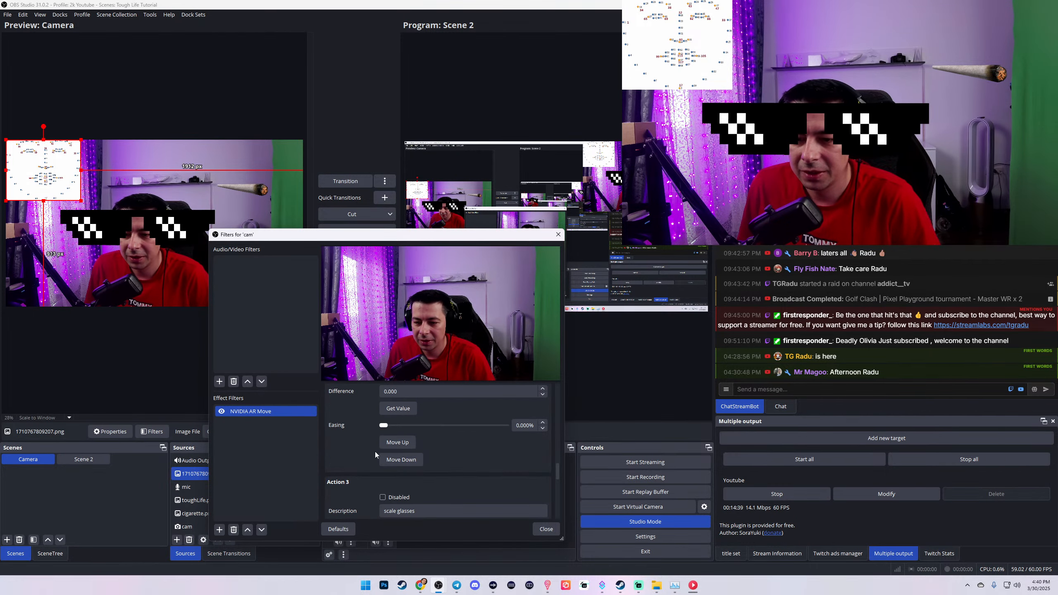
scroll(374, 452, "down", 3)
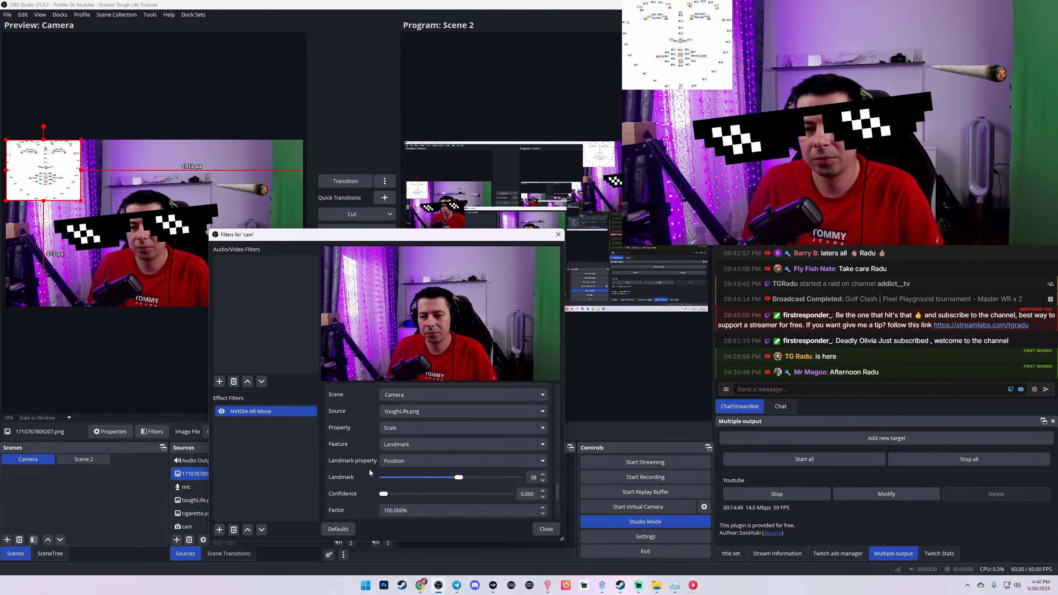
scroll(372, 482, "down", 3)
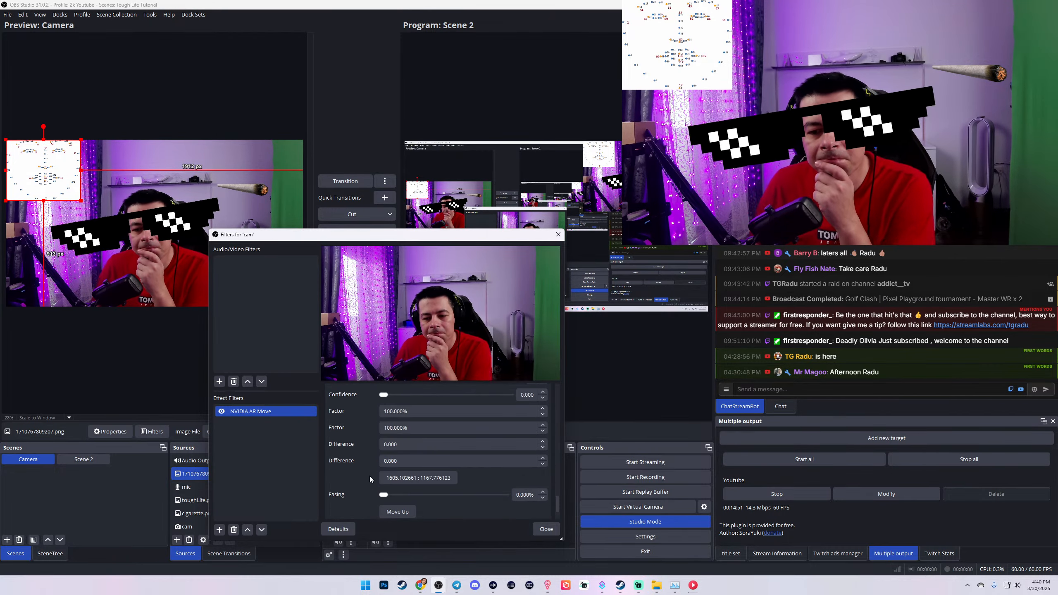
scroll(366, 477, "up", 1)
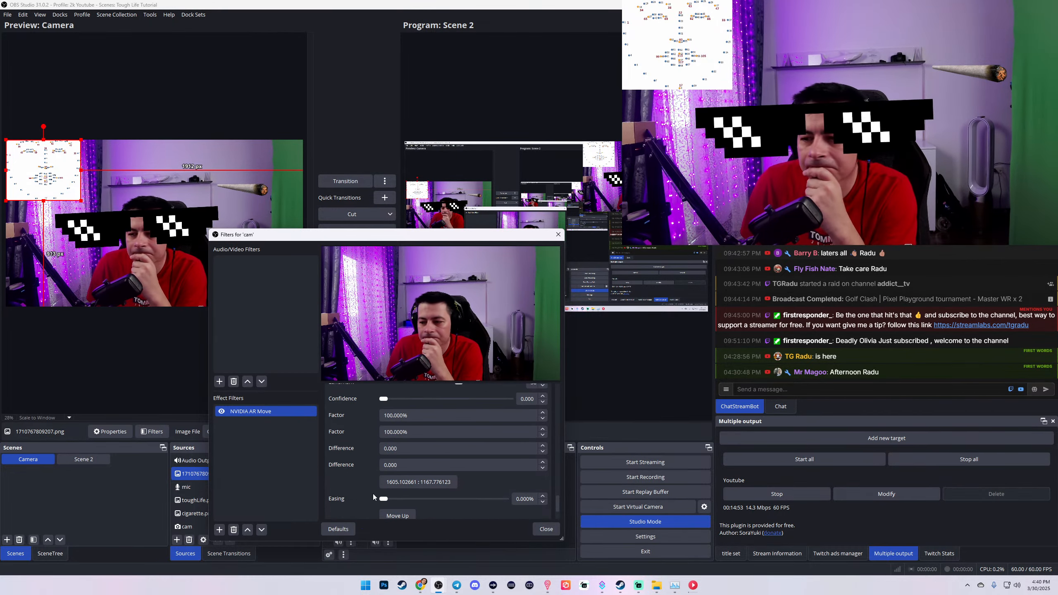
Step: Reduce both scale factors of Action 3, trying 20% and 30% and settling on 40%
left_click(385, 415)
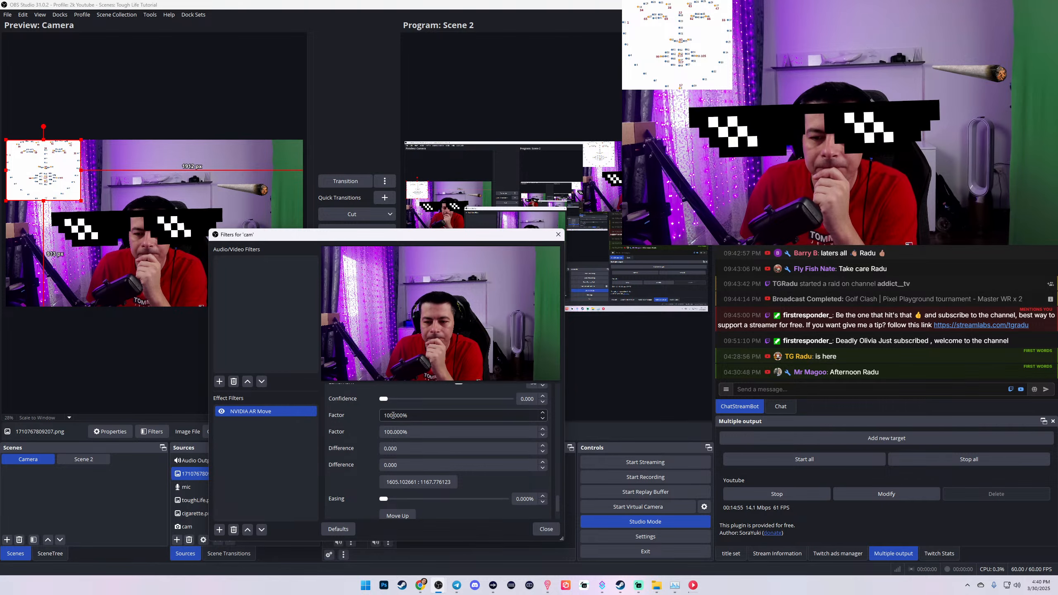
type("20")
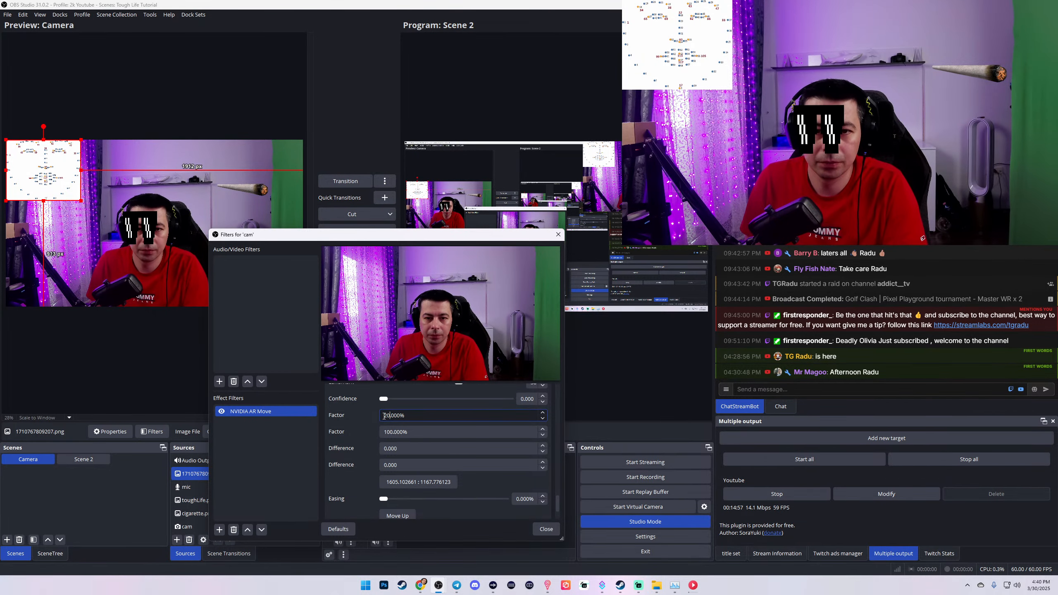
left_click(393, 432)
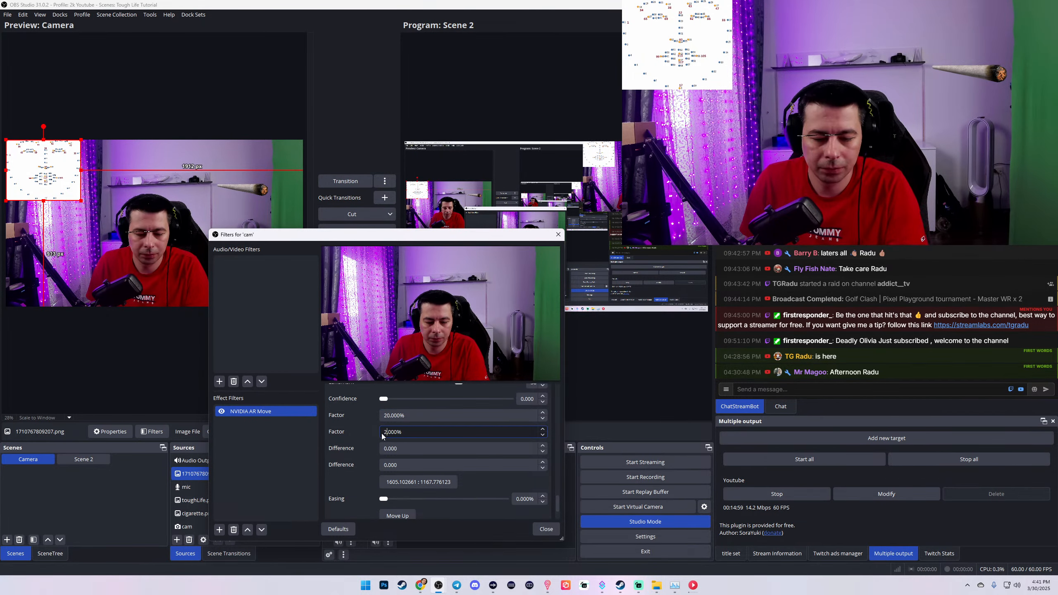
left_click(383, 414)
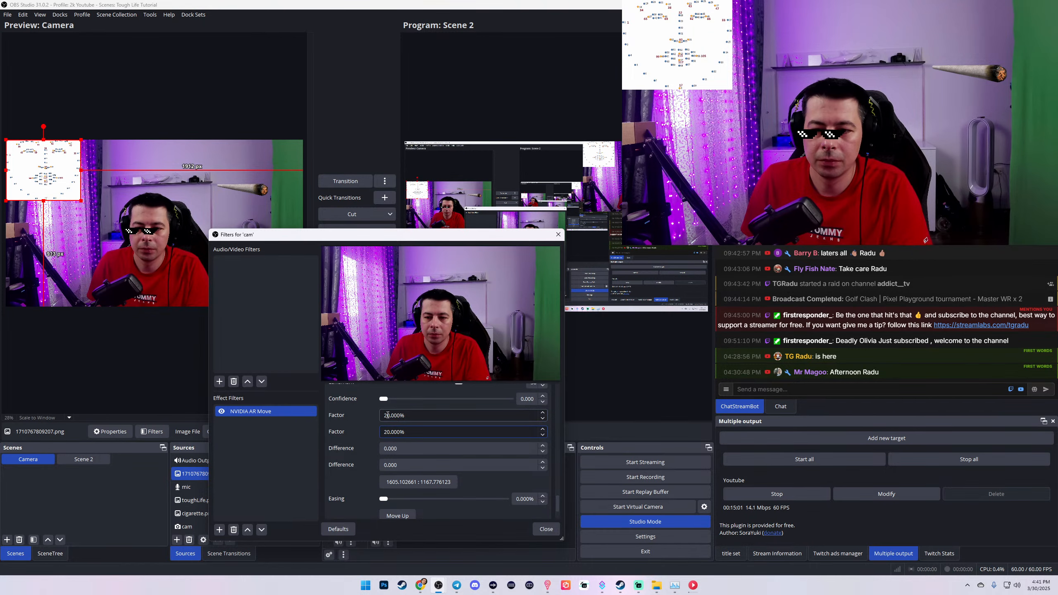
type("3")
left_click(384, 432)
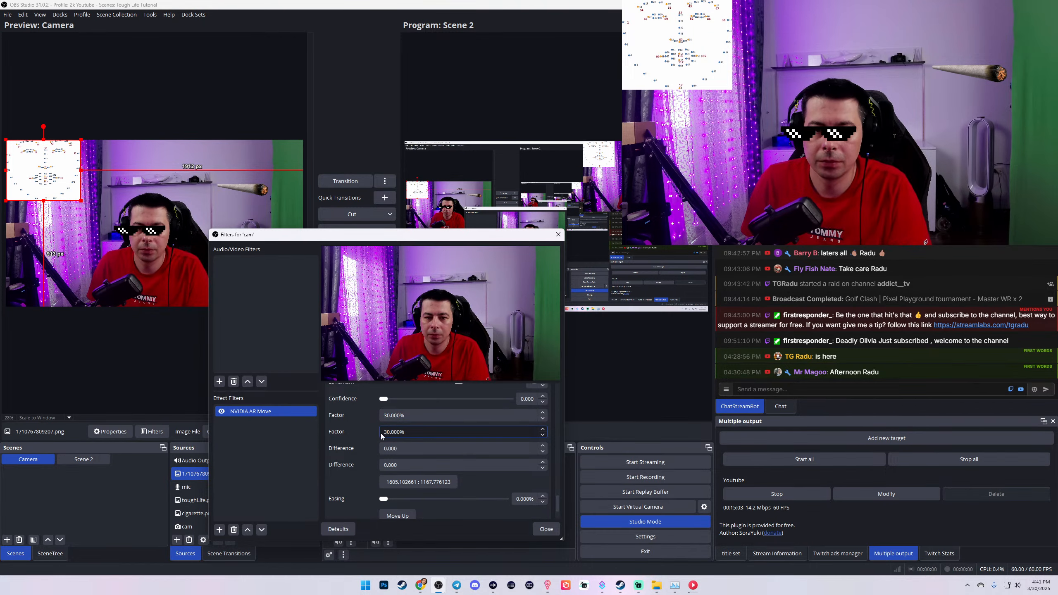
type("4")
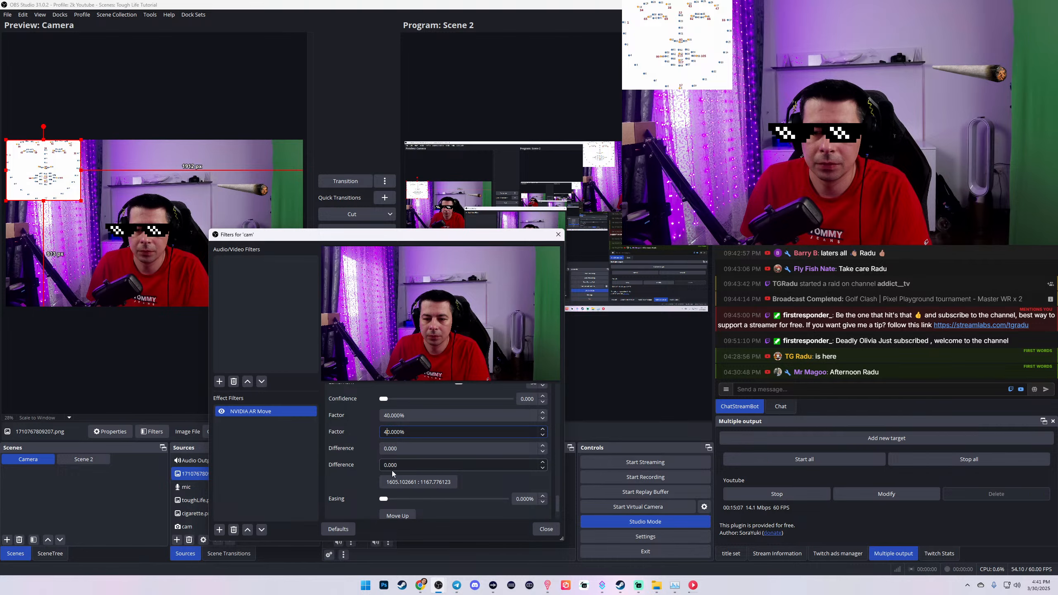
Step: Check Action 3's difference values and the landmark property choices offered while its property is Scale
scroll(362, 508, "down", 2)
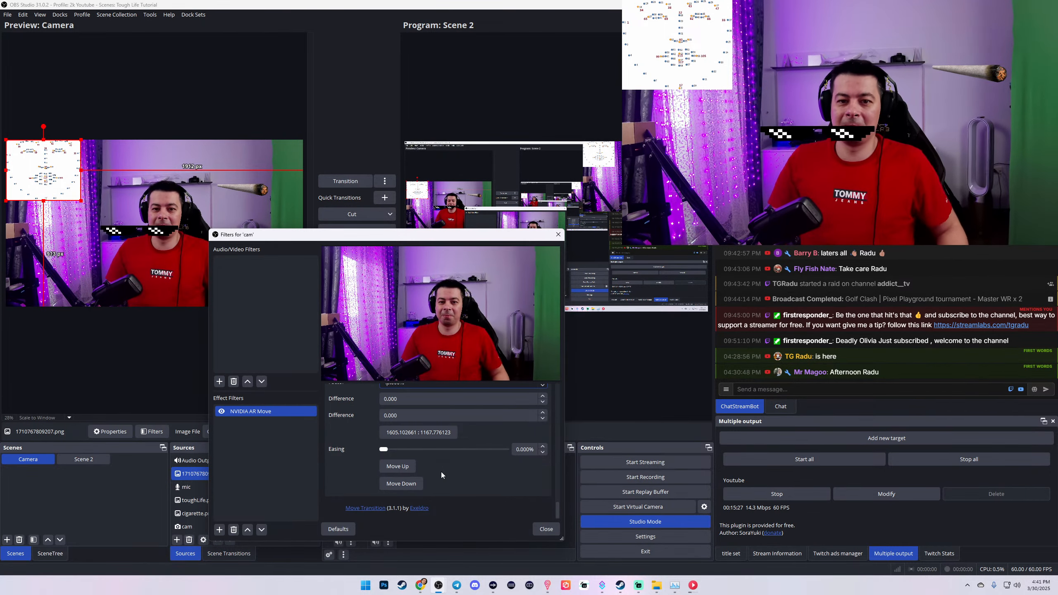
scroll(421, 470, "up", 2)
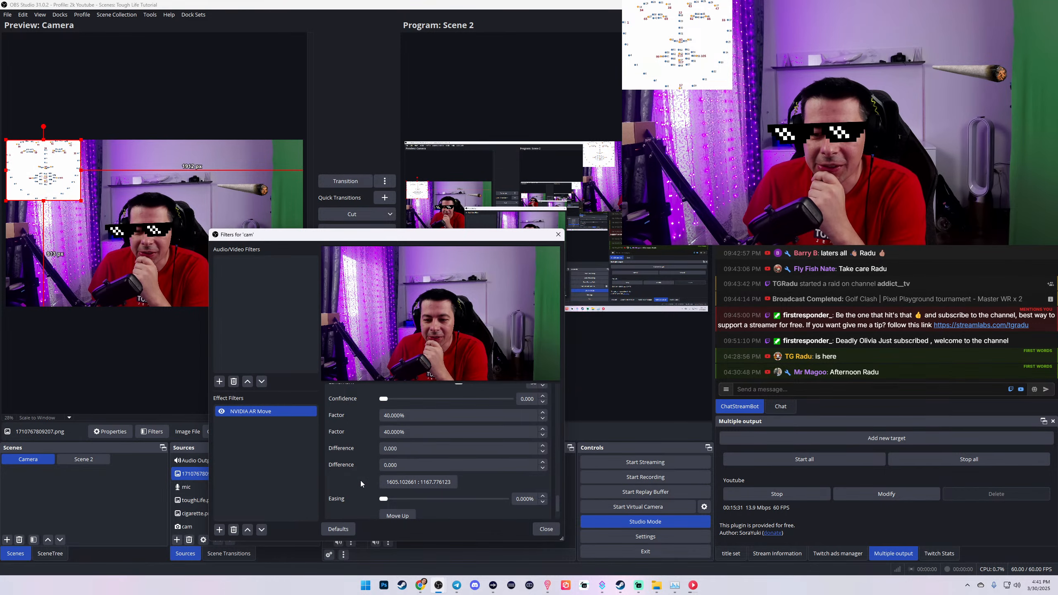
scroll(361, 481, "up", 2)
left_click(410, 415)
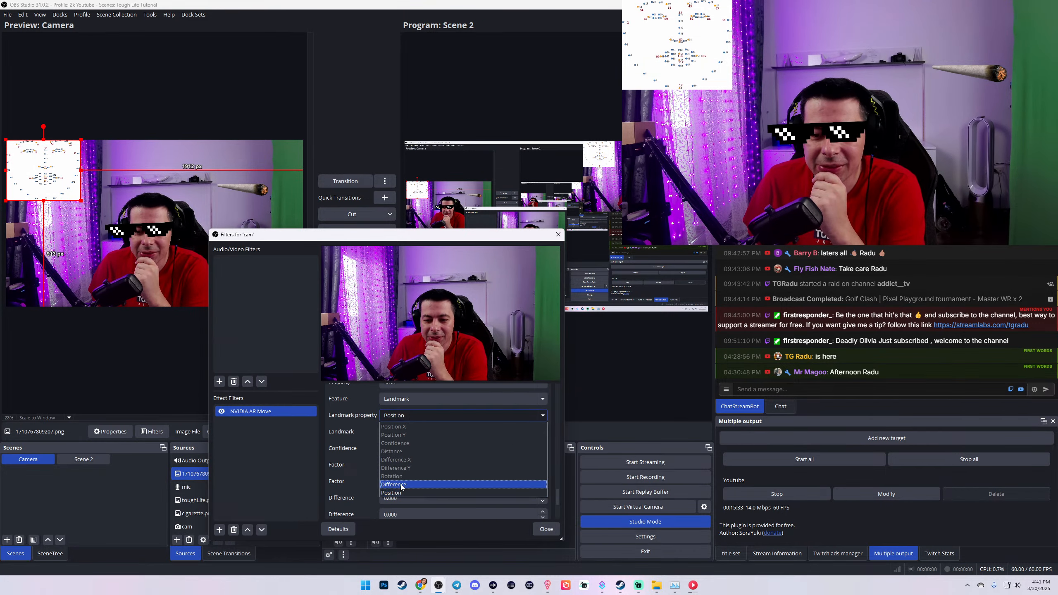
left_click(358, 476)
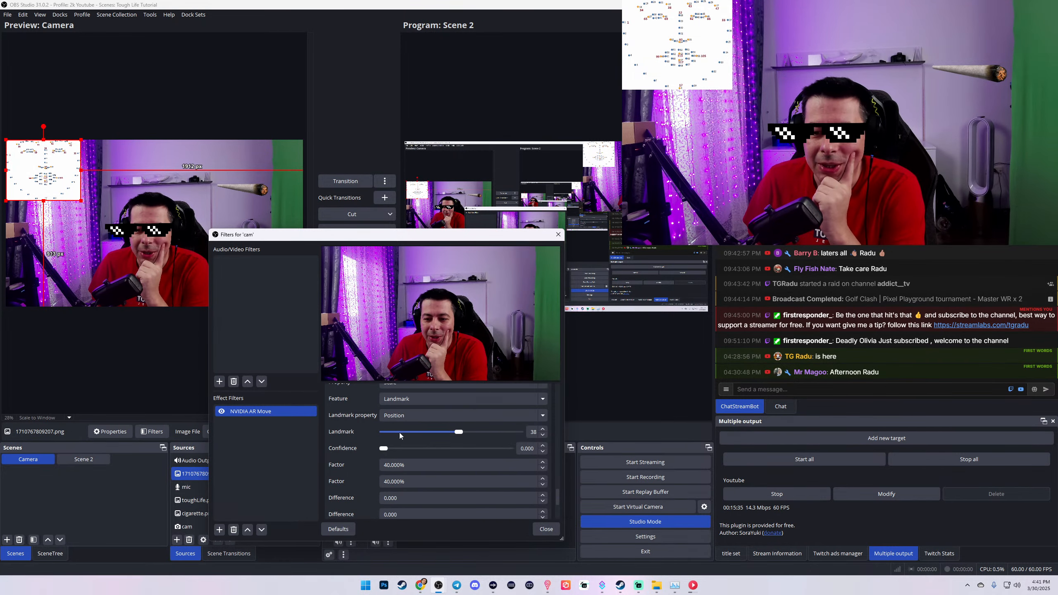
Step: Set Action 3's property to Scale X, try Difference X and Position X as its landmark property, and settle on Distance
scroll(374, 437, "up", 2)
left_click(408, 434)
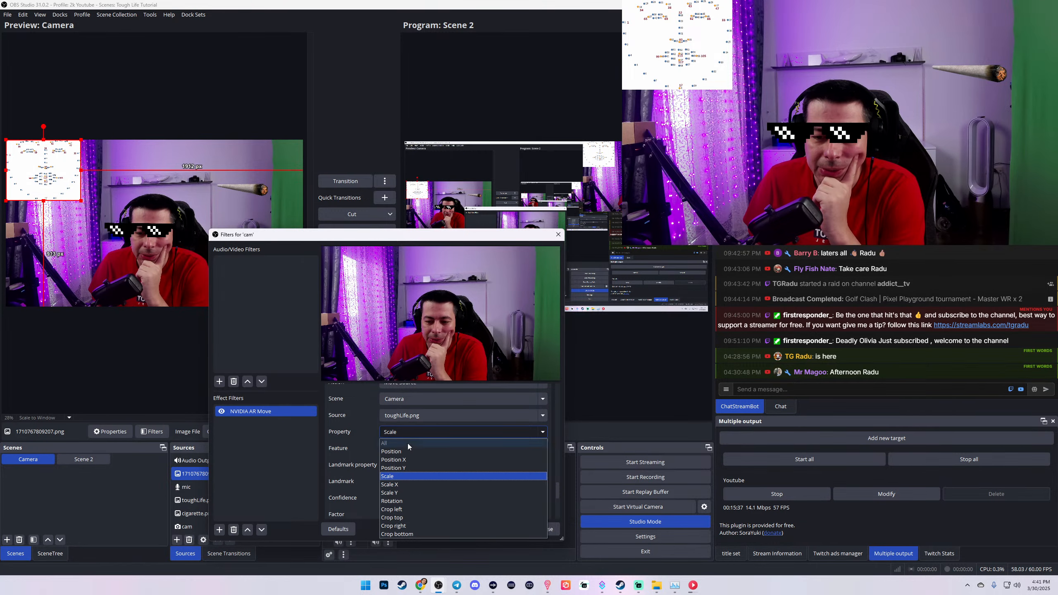
left_click(400, 484)
left_click(394, 465)
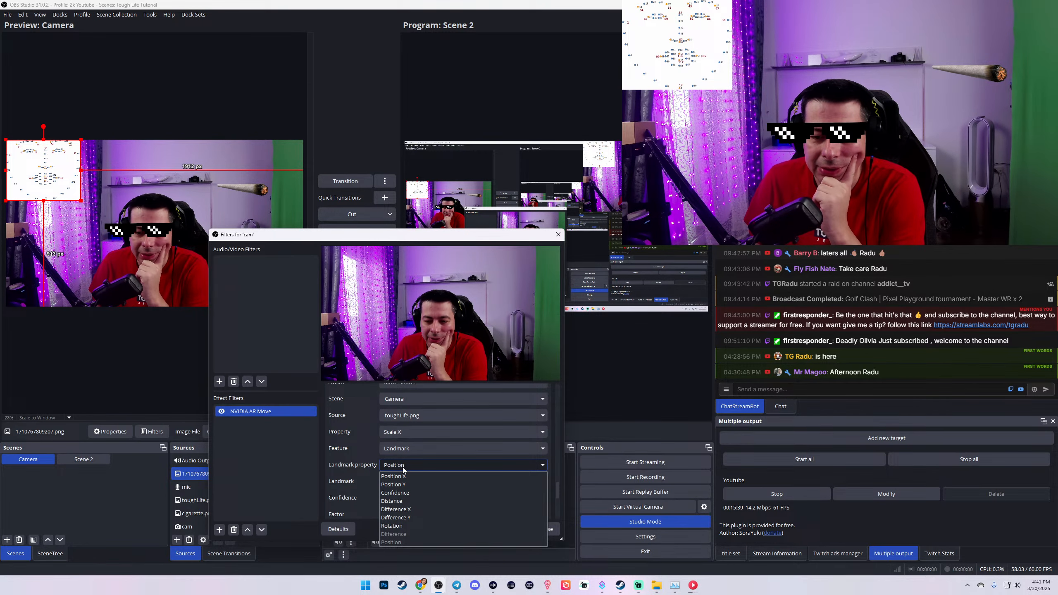
left_click(402, 509)
left_click(406, 455)
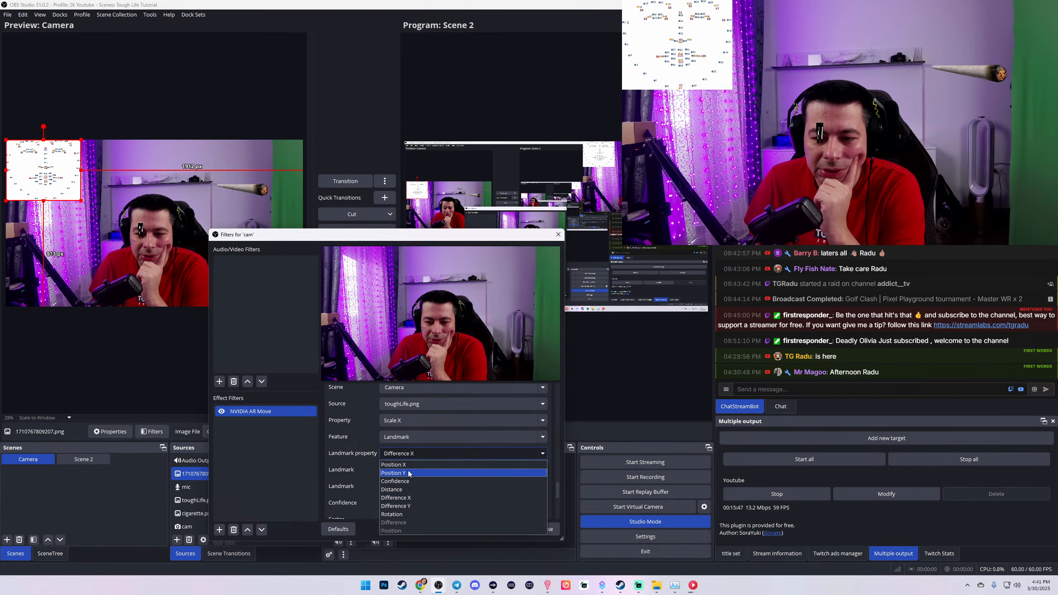
left_click(401, 466)
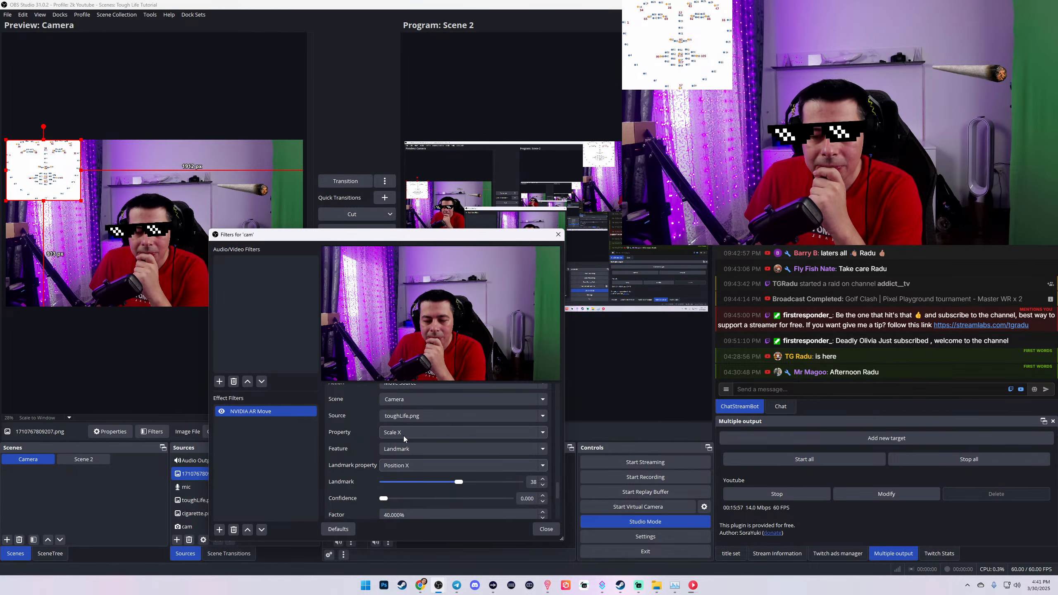
left_click(406, 465)
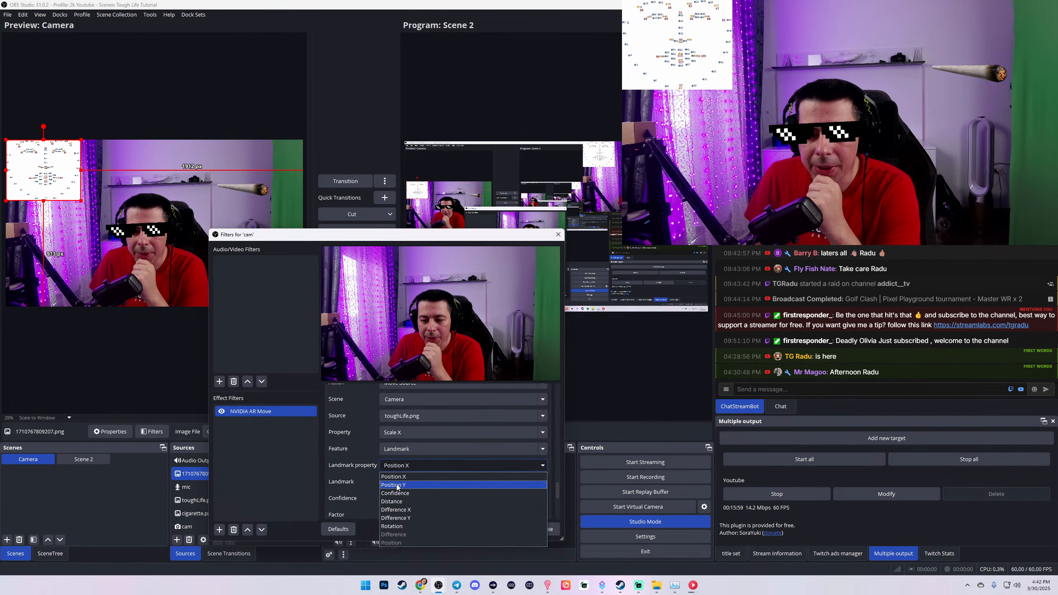
left_click(394, 502)
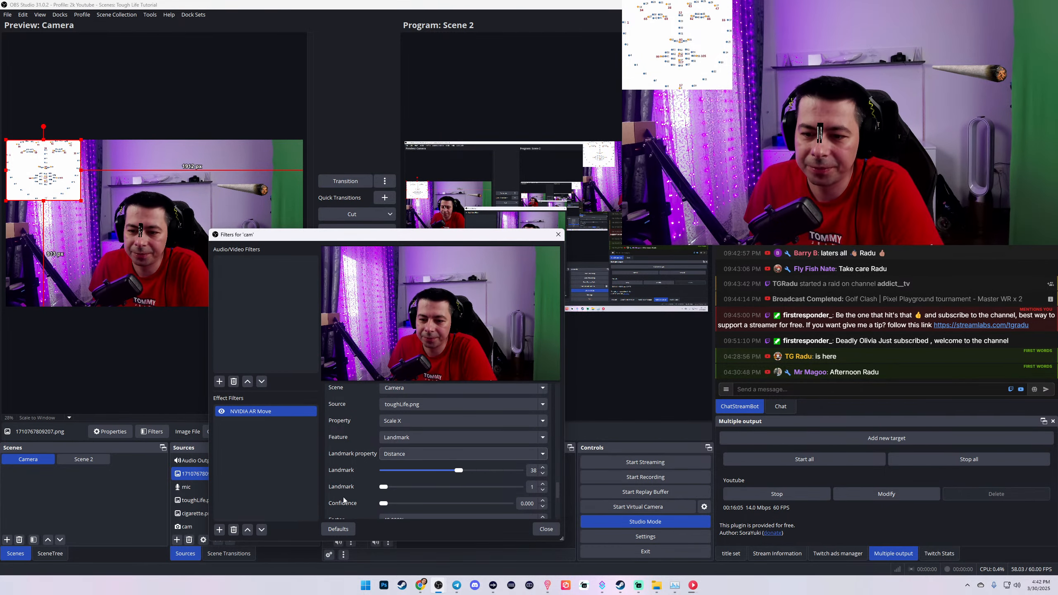
Step: Try Scale as Action 3's property, check which landmark properties it allows, and return the property to Scale X
left_click(393, 421)
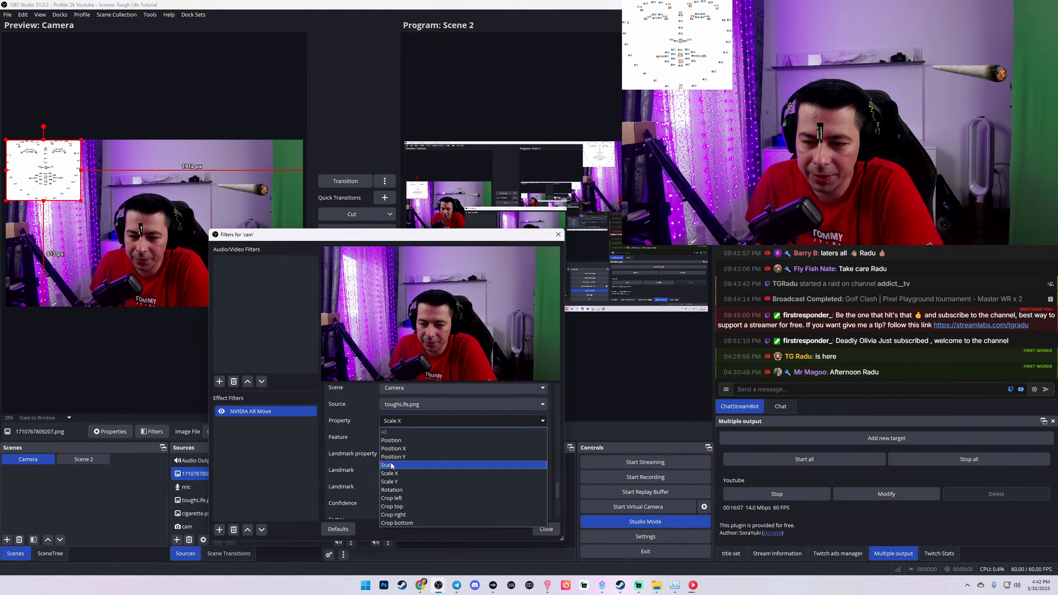
left_click(413, 457)
left_click(413, 457)
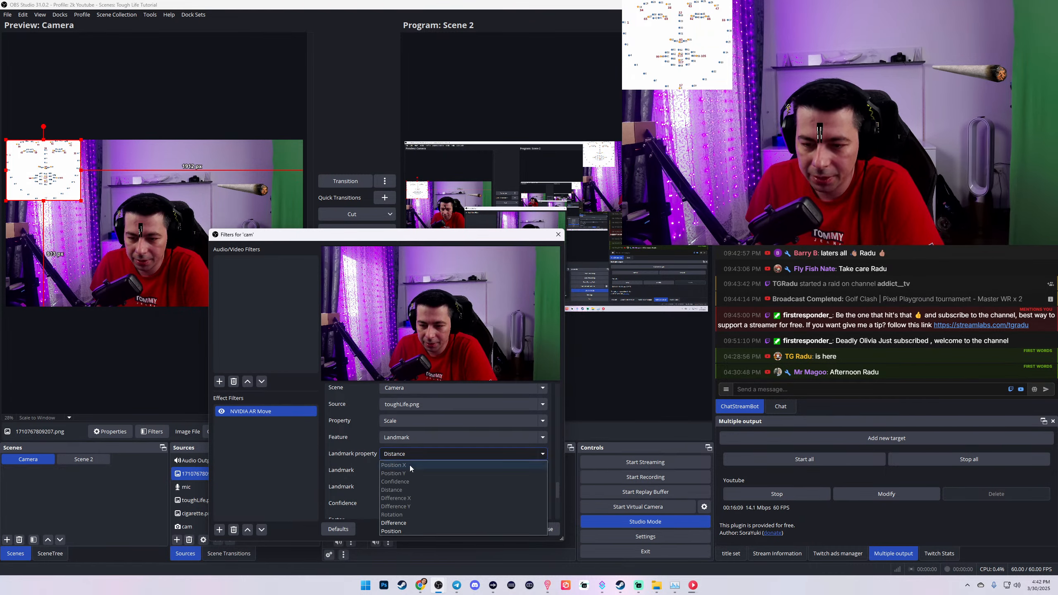
left_click(406, 423)
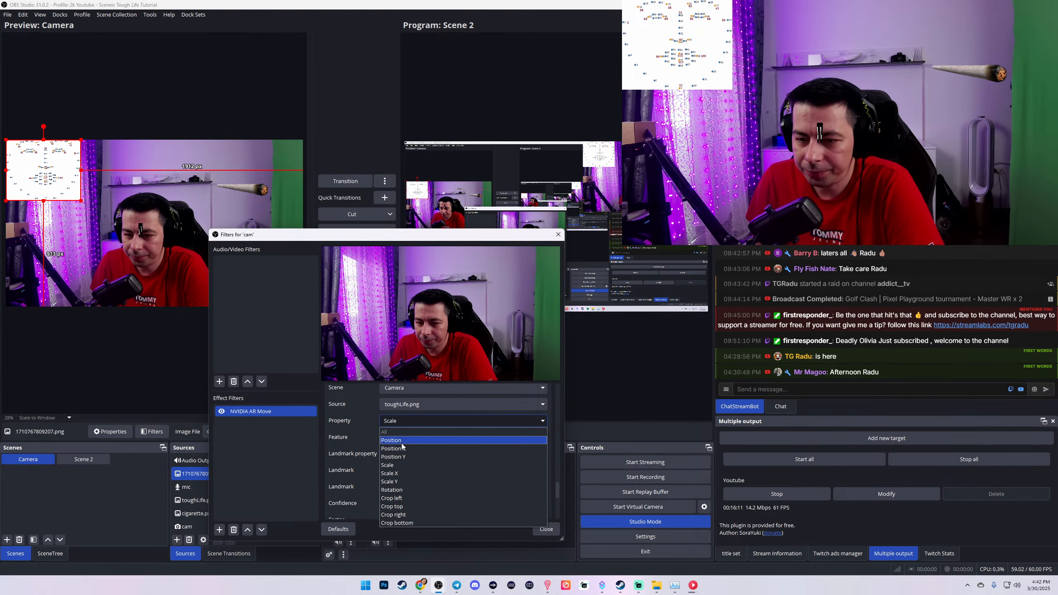
left_click(396, 474)
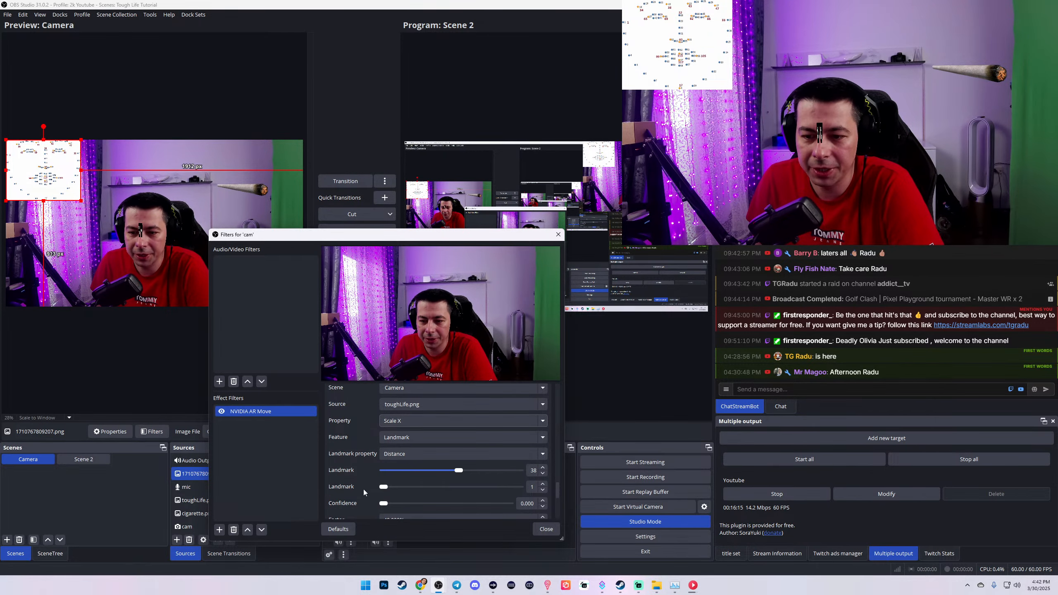
Step: Set both factors of Action 3 to 100%
scroll(364, 490, "down", 2)
left_click_drag(391, 471, 355, 483)
type("100")
left_click(388, 488)
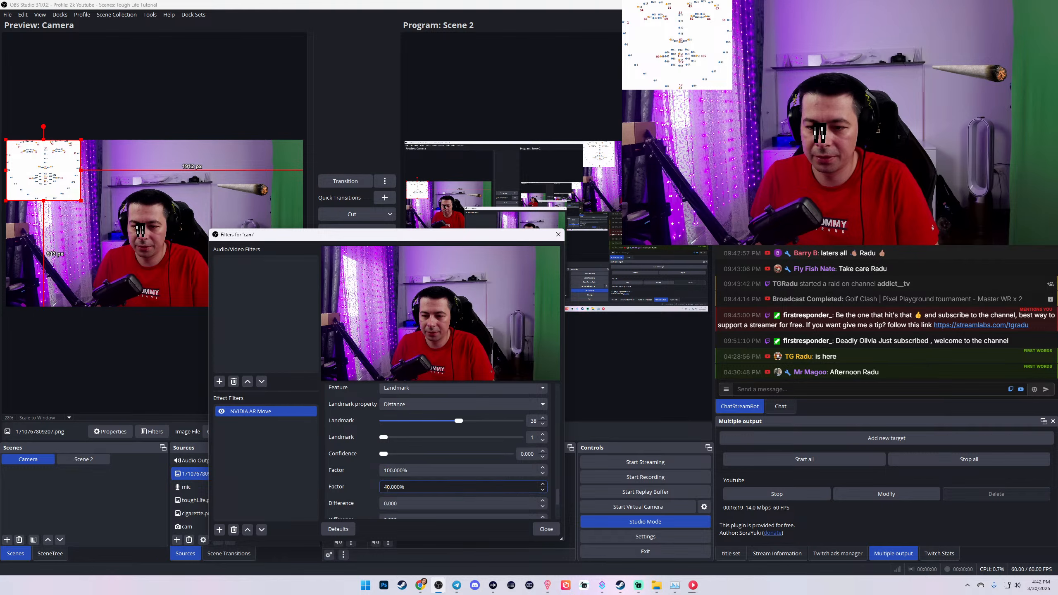
type("10")
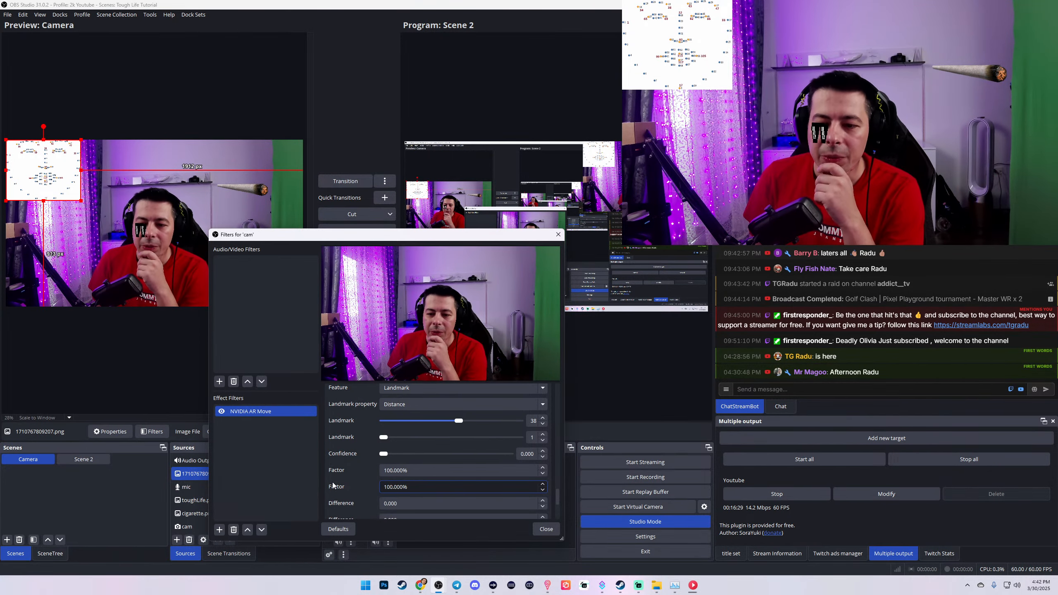
Step: Raise the first factor of Action 3 to 400%, leaving the second one at 100%
scroll(338, 459, "down", 3)
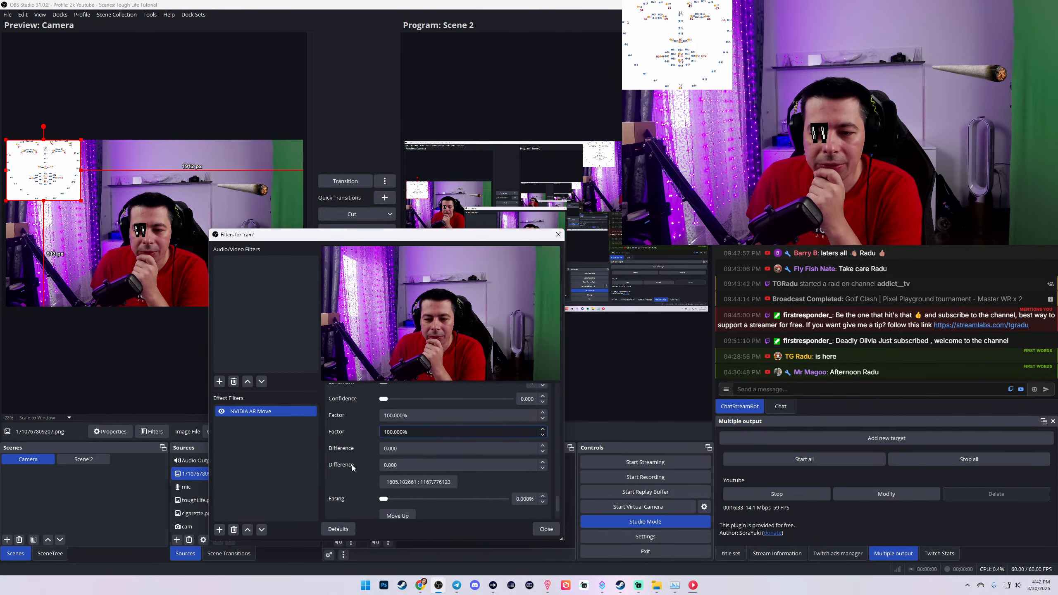
scroll(359, 470, "up", 3)
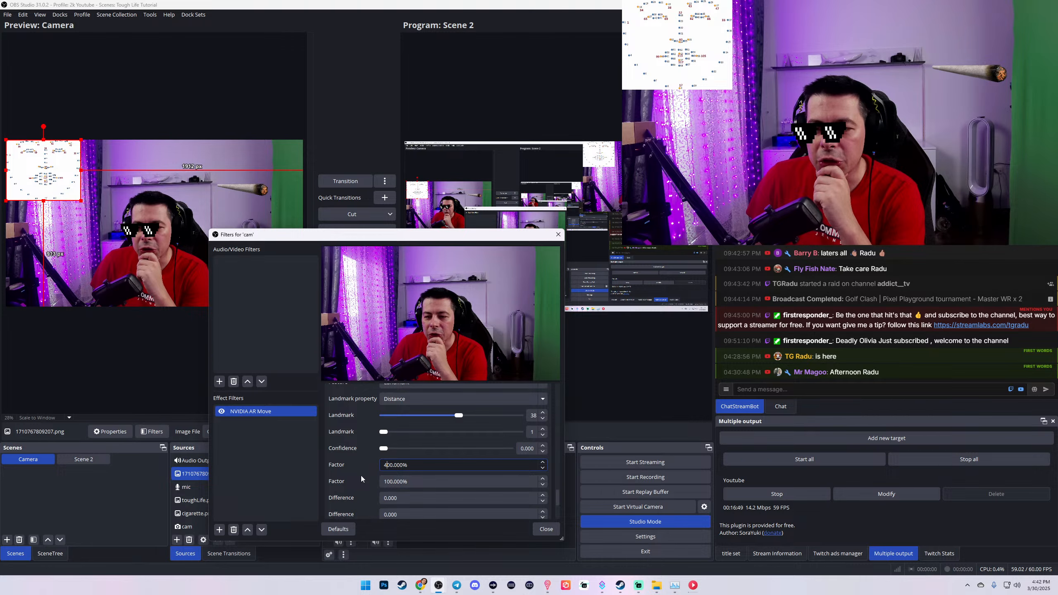
scroll(360, 476, "up", 2)
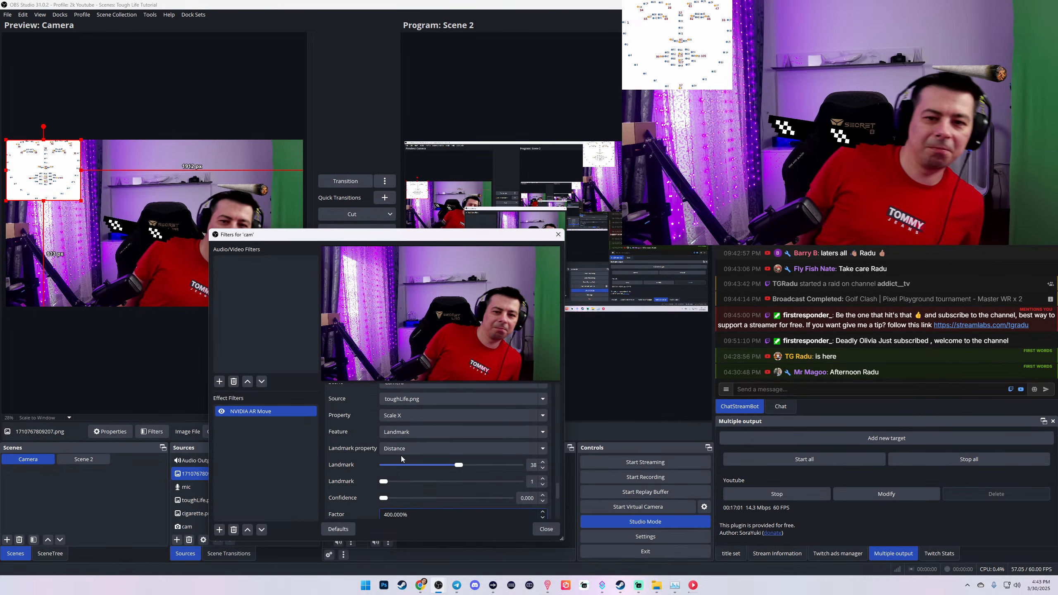
Step: Review the settings of all three actions in the NVIDIA AR Move filter, ending at Action 3's landmarks and factors
scroll(361, 447, "down", 5)
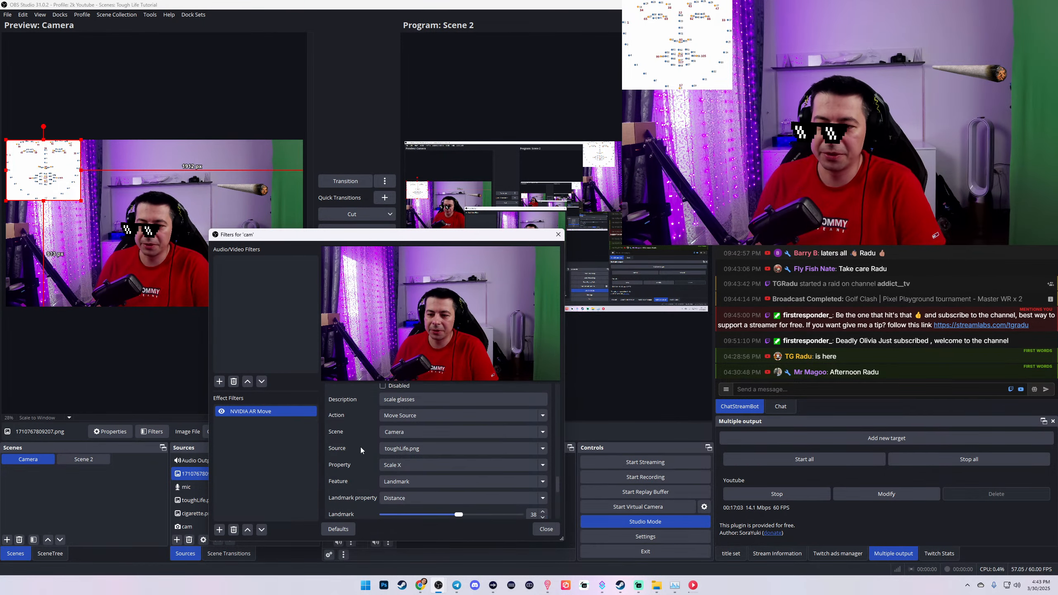
scroll(361, 447, "up", 5)
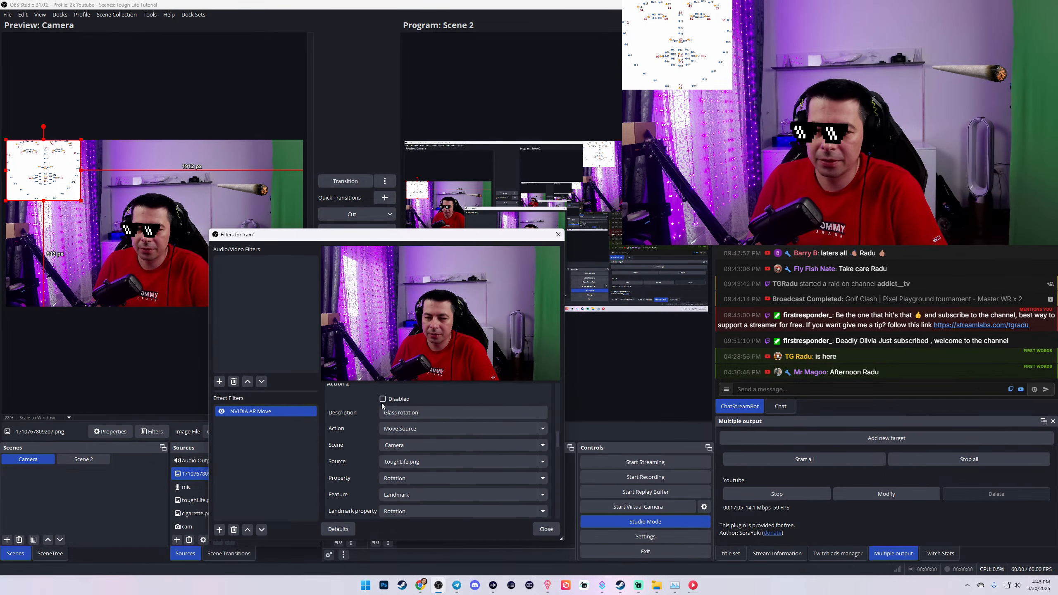
scroll(360, 439, "up", 5)
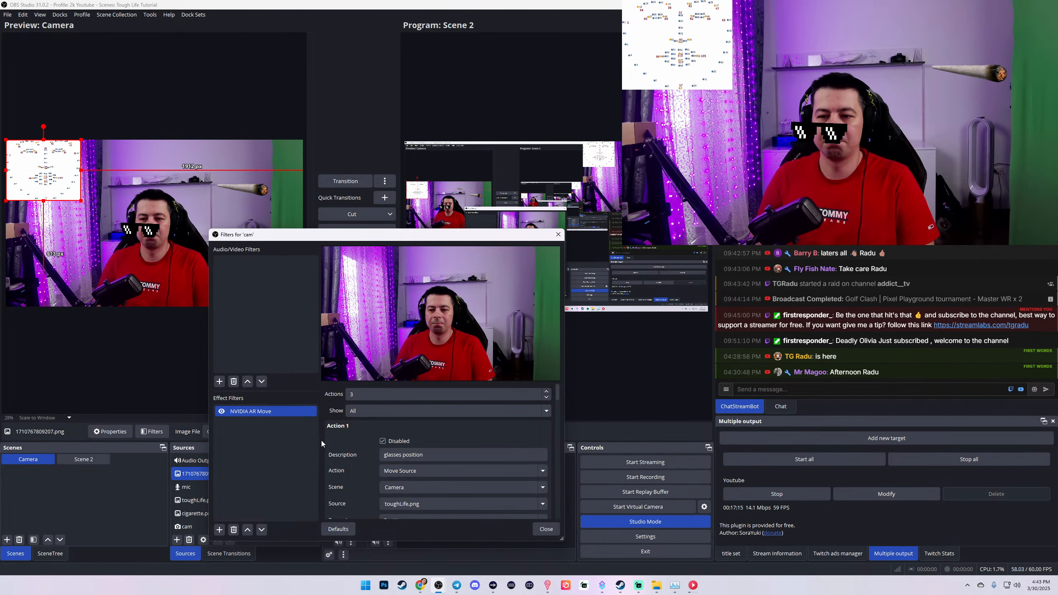
scroll(360, 467, "down", 15)
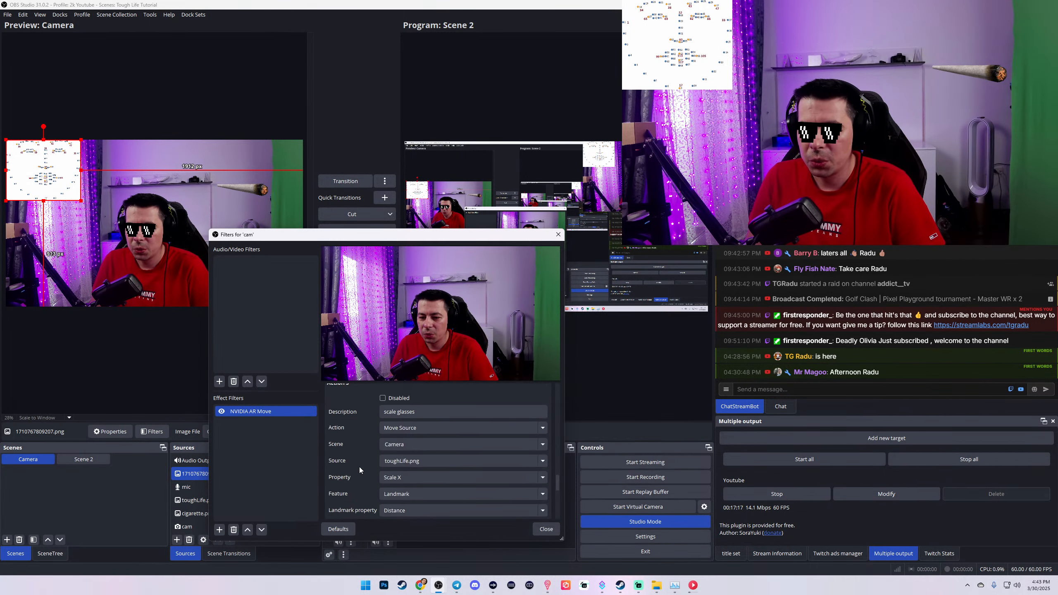
scroll(359, 466, "up", 5)
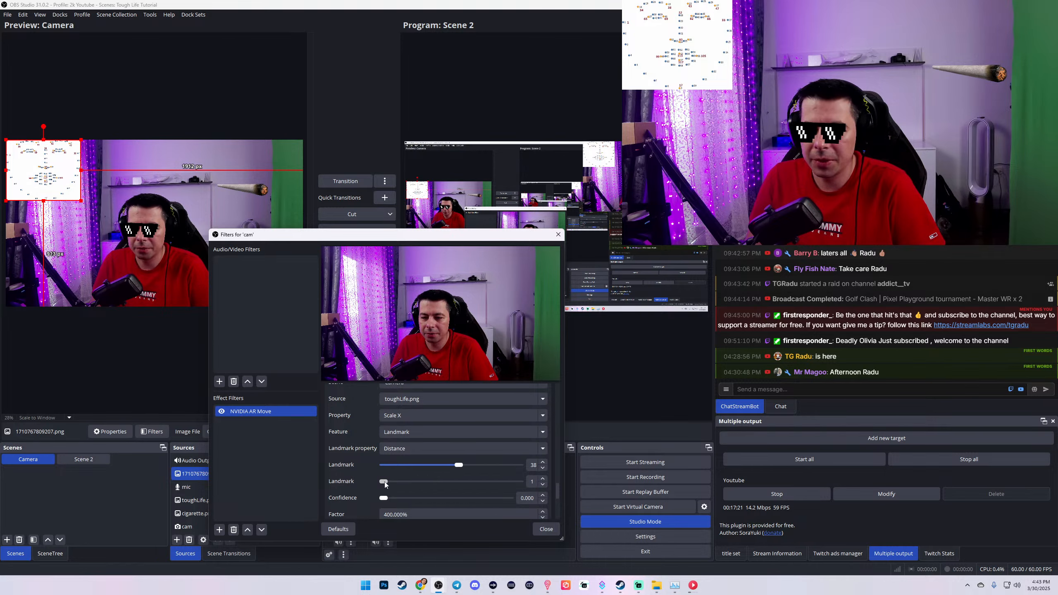
scroll(374, 484, "down", 3)
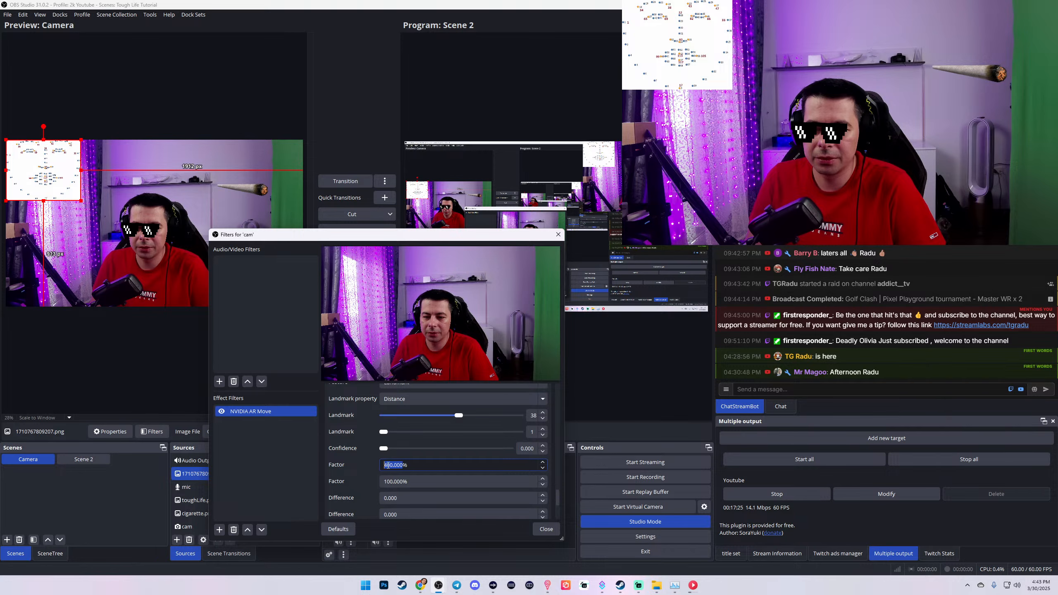
scroll(383, 436, "down", 5)
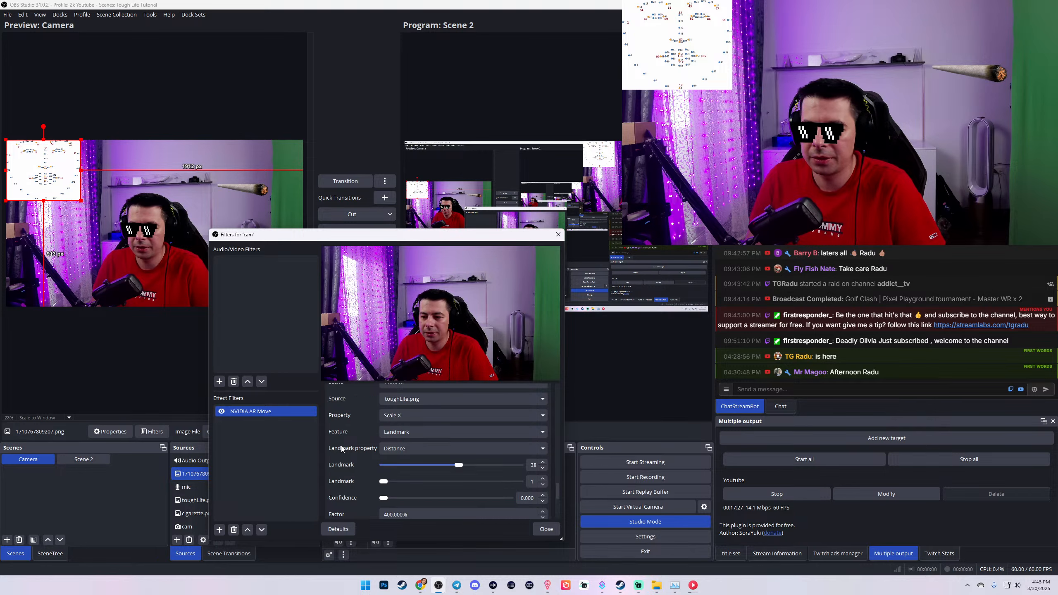
Step: Set the second landmark of Action 3 to 44, matching the landmark pair used in Action 2
scroll(341, 447, "up", 5)
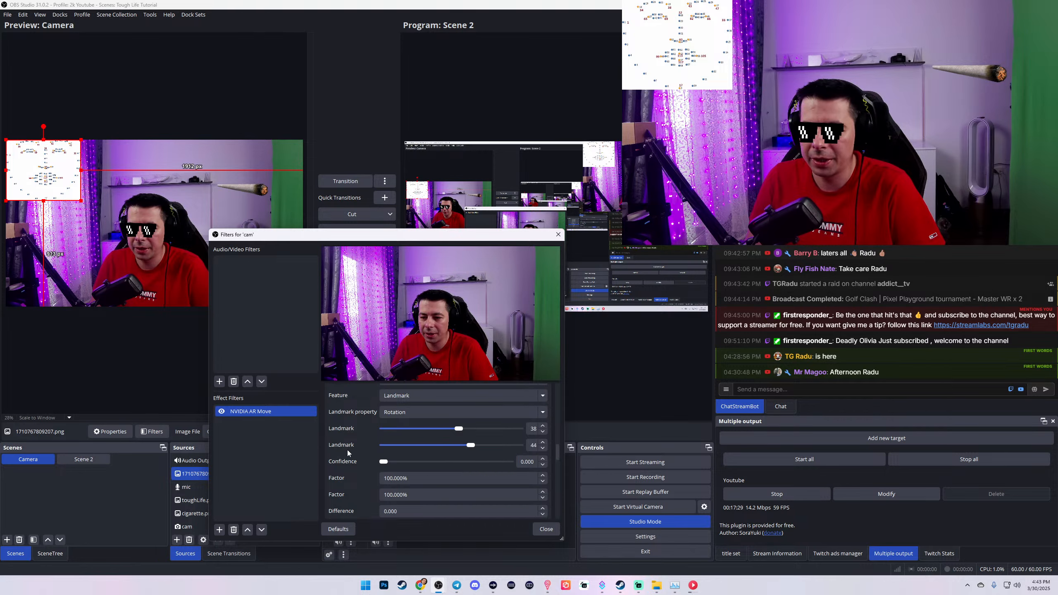
scroll(347, 450, "down", 14)
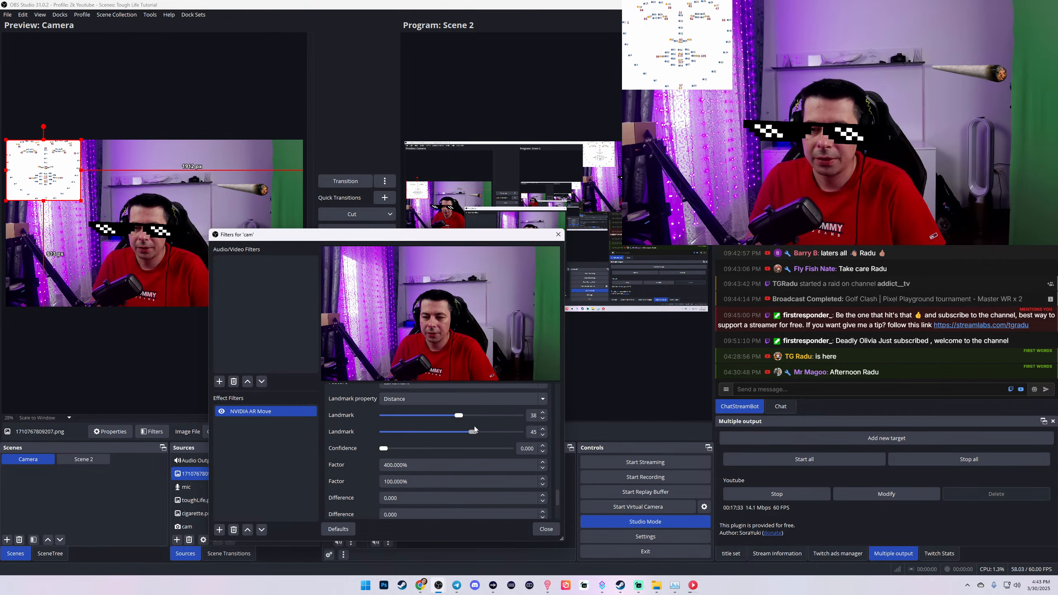
left_click_drag(474, 427, 473, 427)
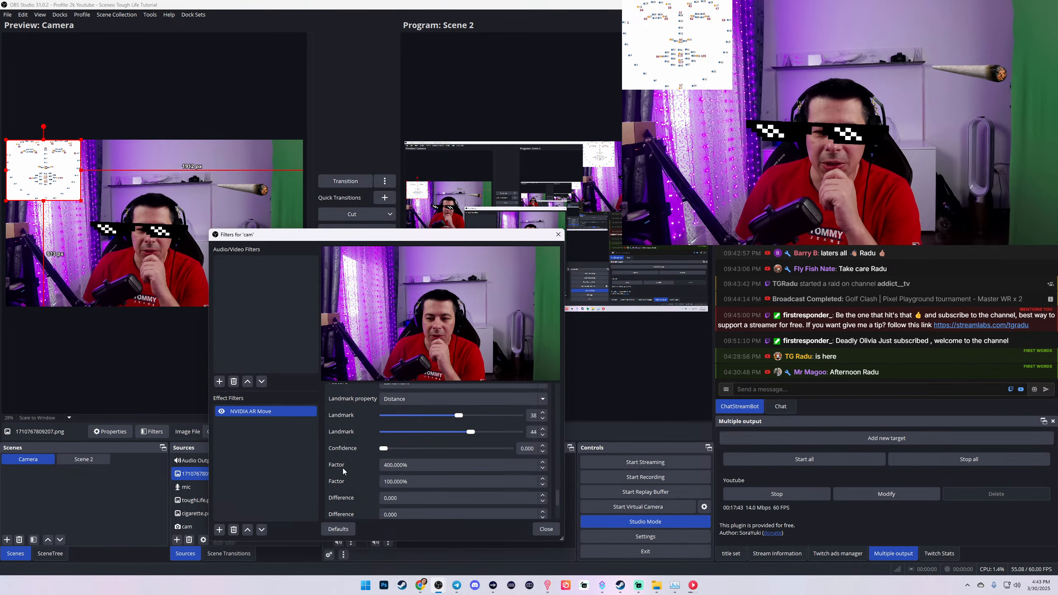
Step: Re-enable Action 1, the glasses position action of the NVIDIA AR Move filter
scroll(343, 470, "up", 3)
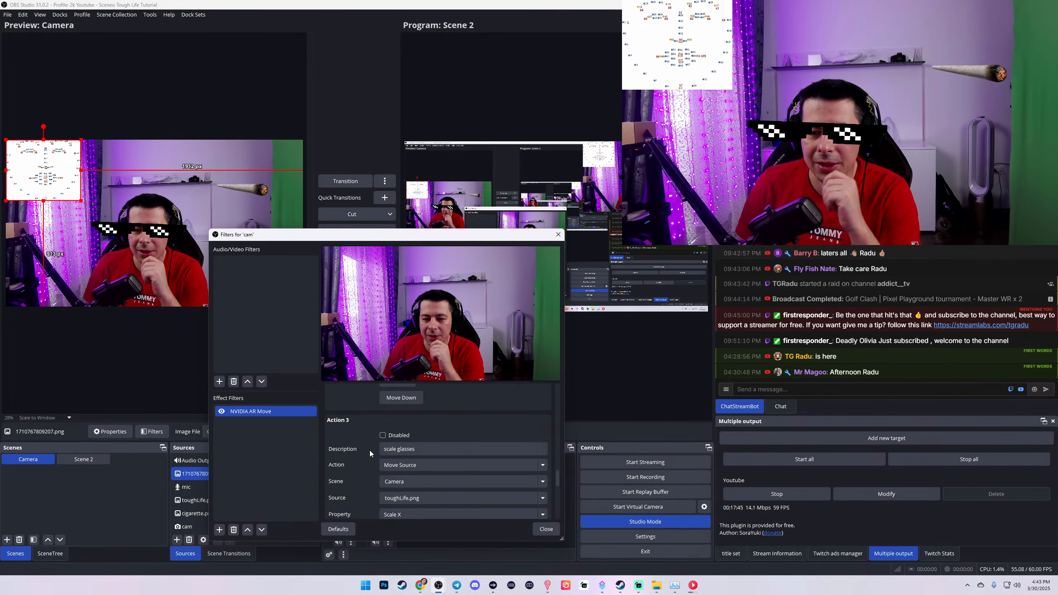
scroll(372, 450, "up", 1)
scroll(373, 450, "up", 5)
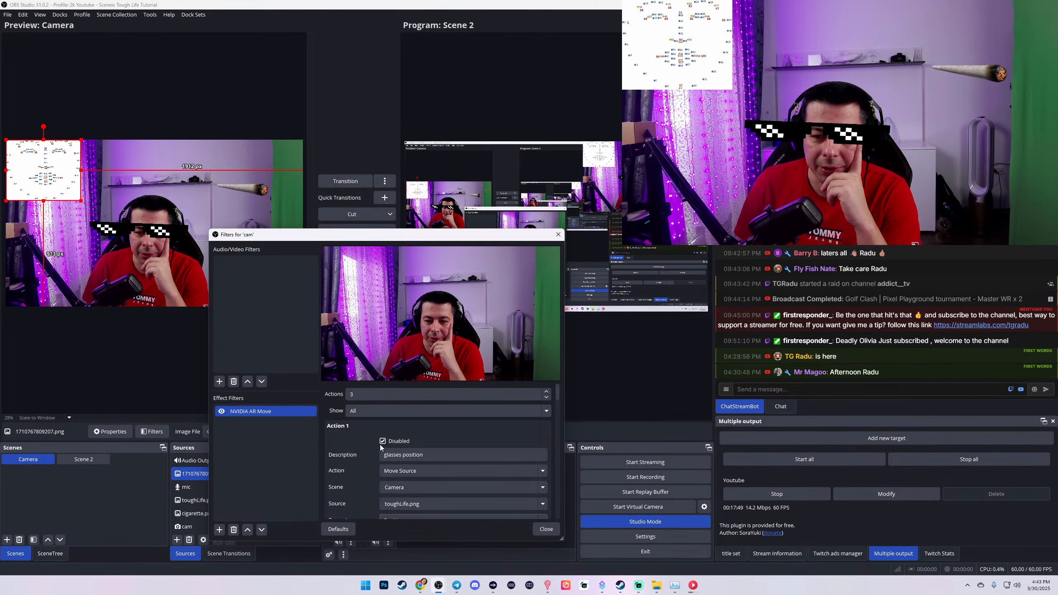
Step: Lower the first factor of Action 3 to 200.999% to reduce the width of the glasses
scroll(351, 461, "down", 5)
scroll(375, 488, "down", 5)
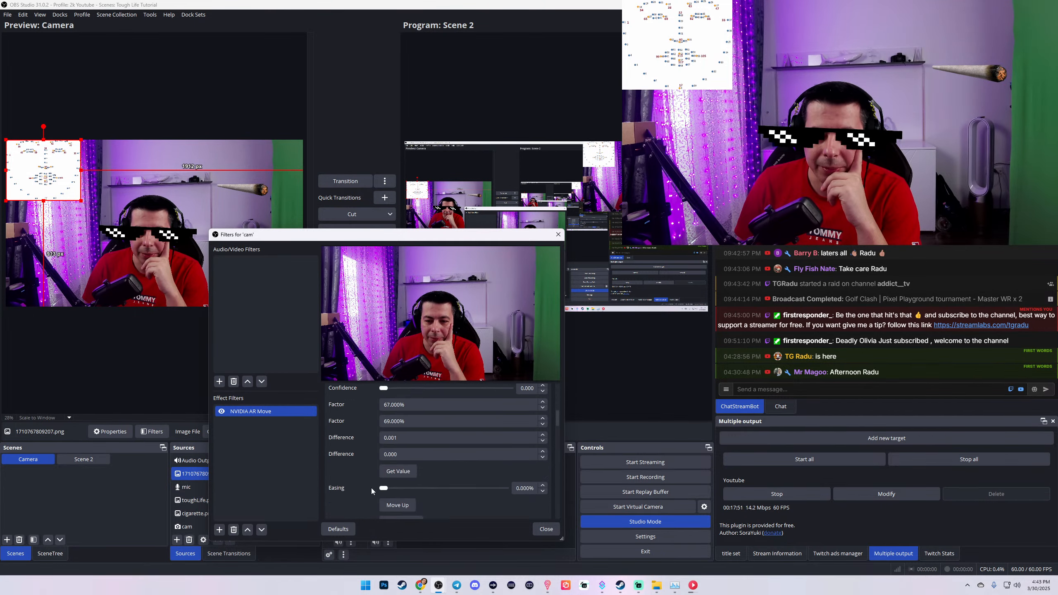
scroll(375, 491, "down", 5)
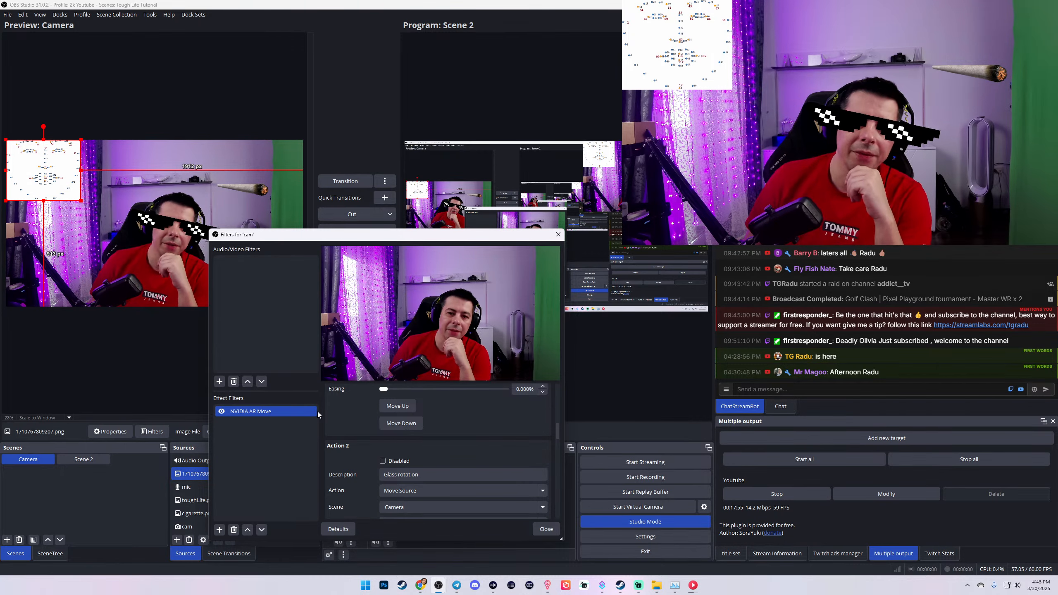
scroll(359, 458, "down", 10)
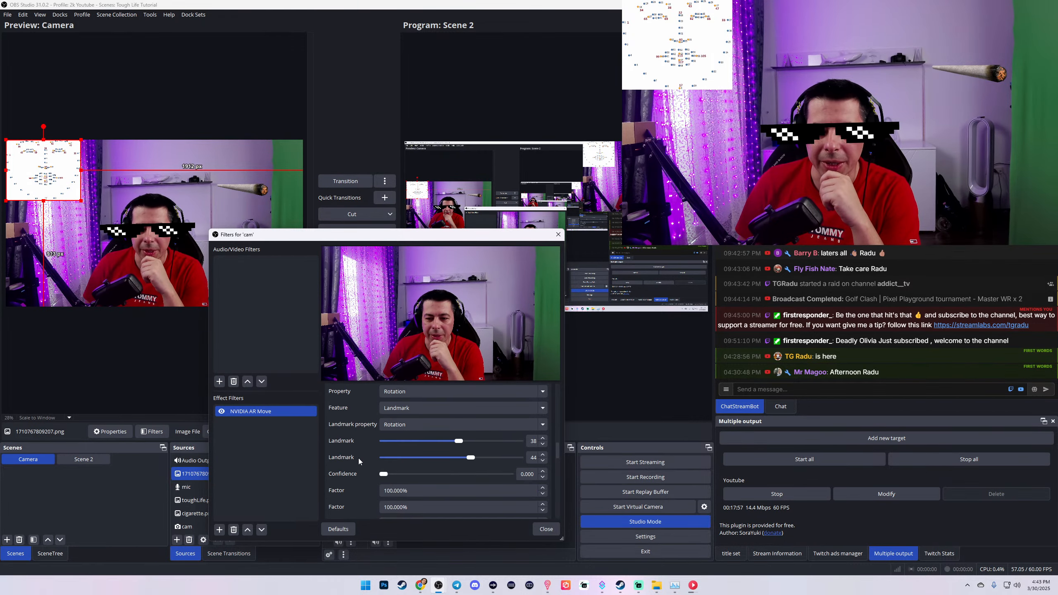
scroll(358, 458, "down", 5)
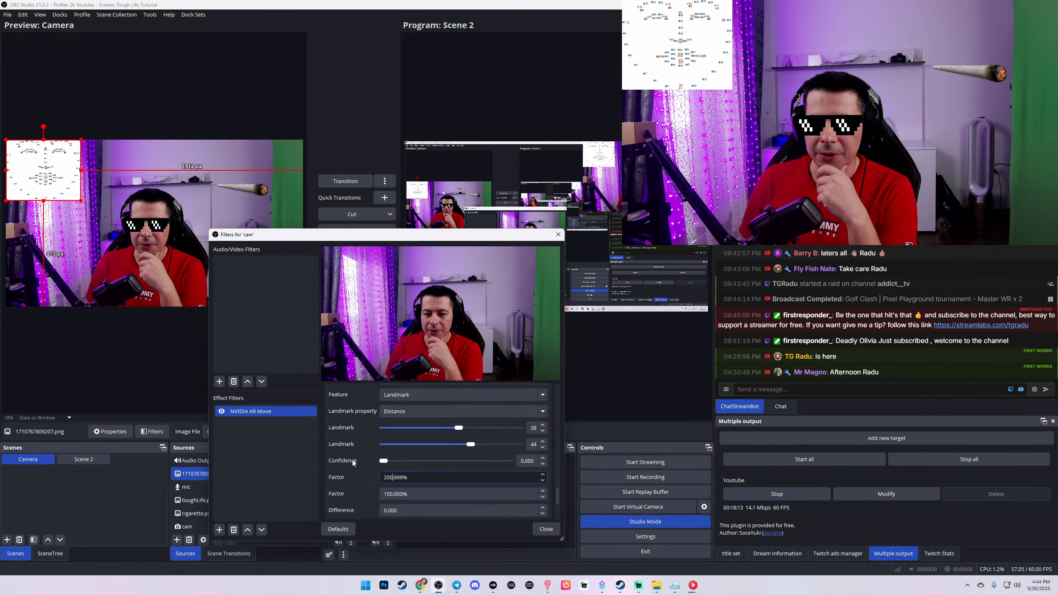
Step: Set the first factor of Action 3 to an even 200.000%
key("BackSpace")
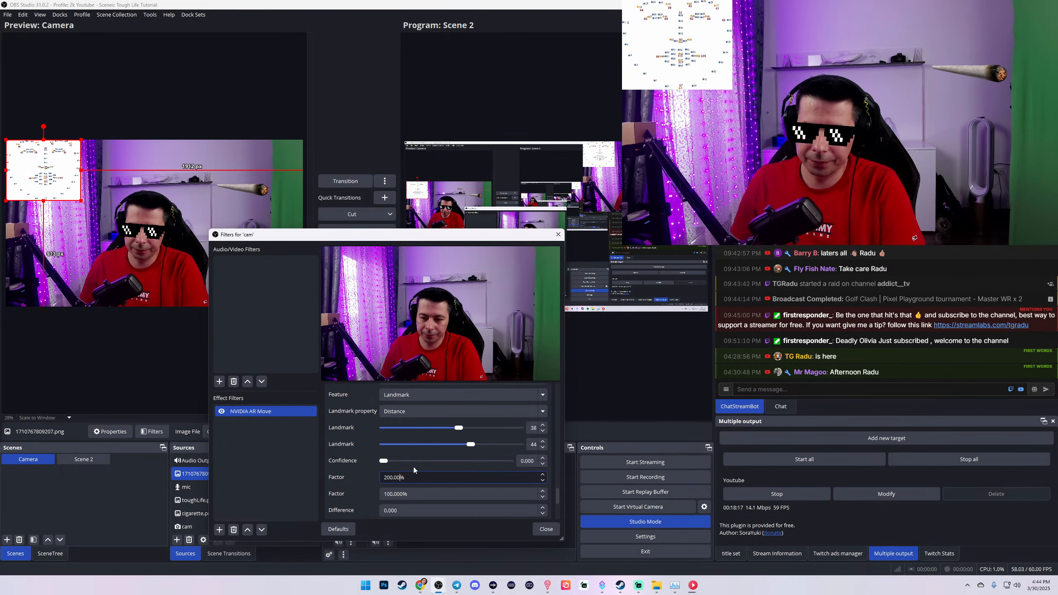
type("000")
scroll(359, 475, "down", 10)
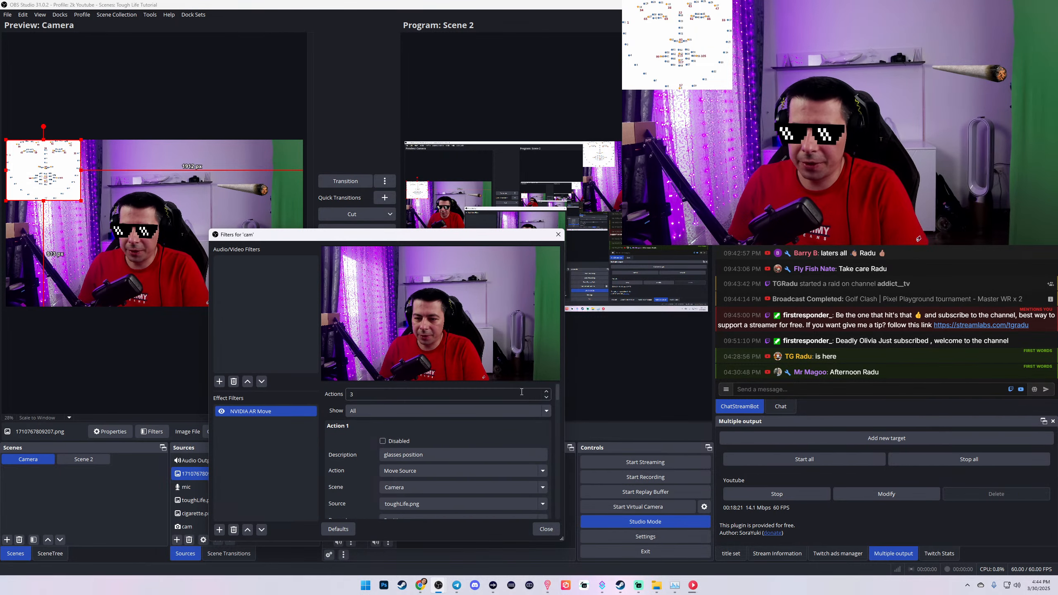
Step: Add a fourth action to the NVIDIA AR Move filter and change Action 3's description to "scale x glasses"
left_click(546, 393)
scroll(375, 473, "down", 15)
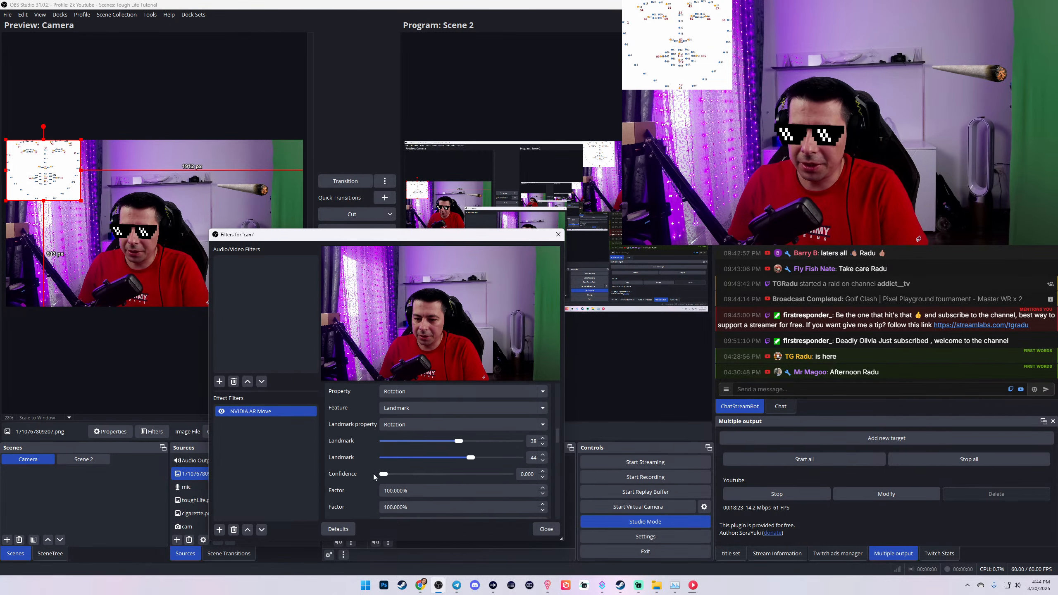
scroll(348, 492, "down", 10)
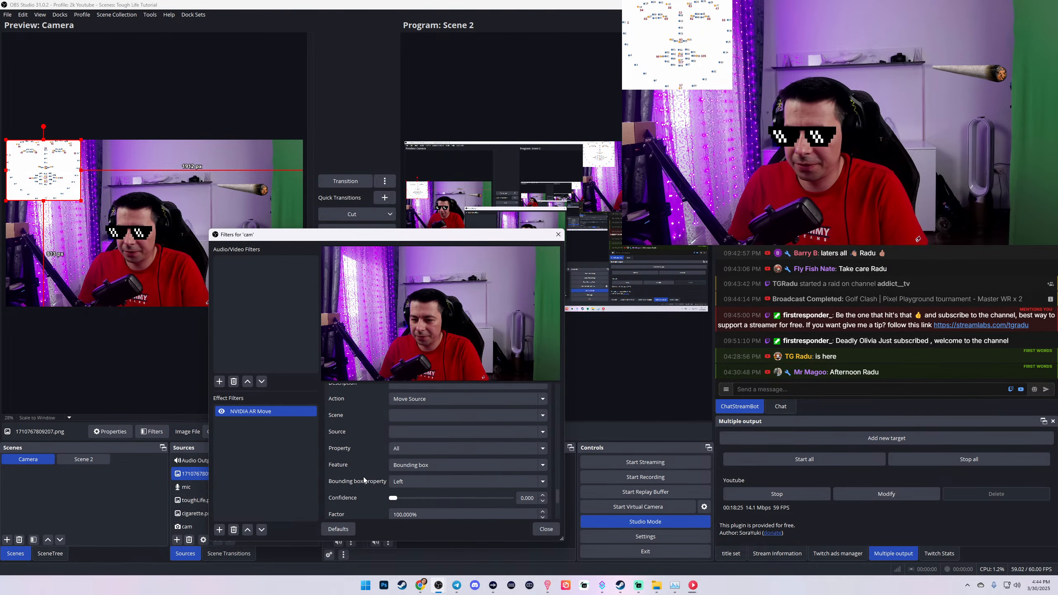
scroll(377, 462, "down", 3)
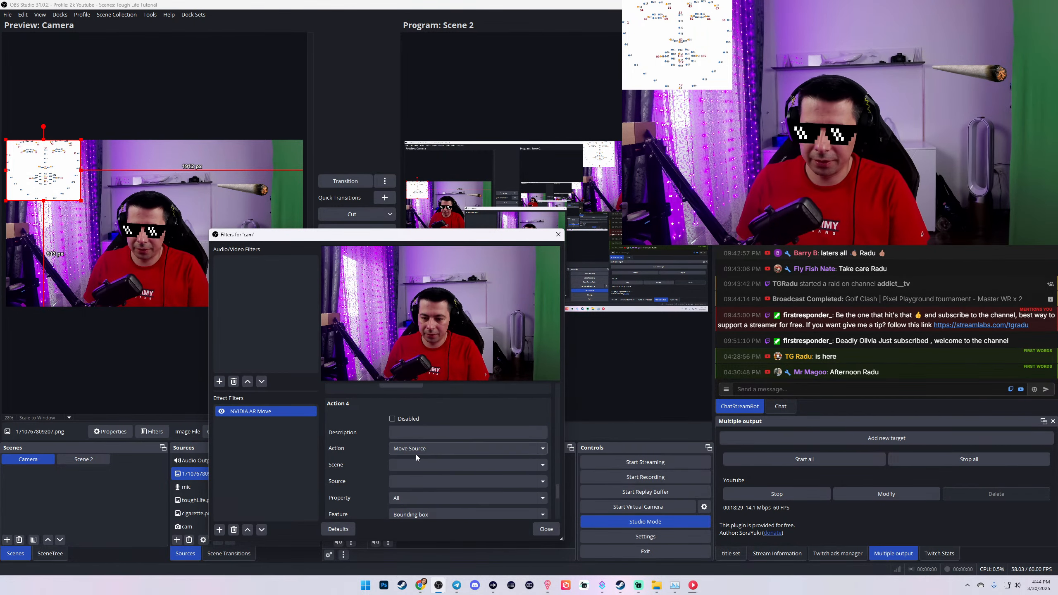
scroll(358, 469, "down", 5)
scroll(357, 470, "up", 8)
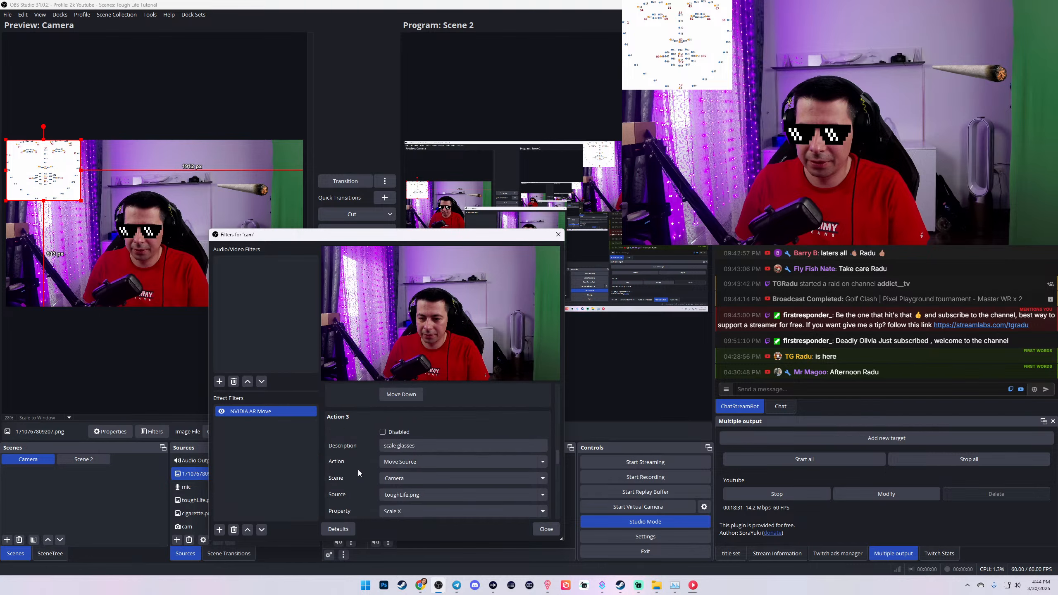
type("glasses")
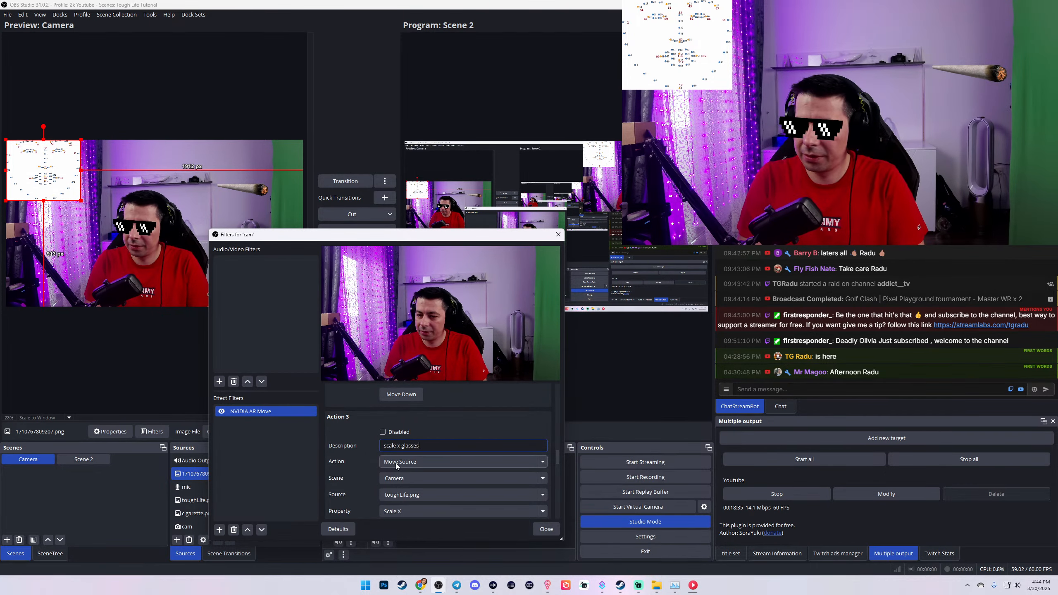
Step: Enter "Scale y" as the description of Action 4
scroll(359, 471, "down", 5)
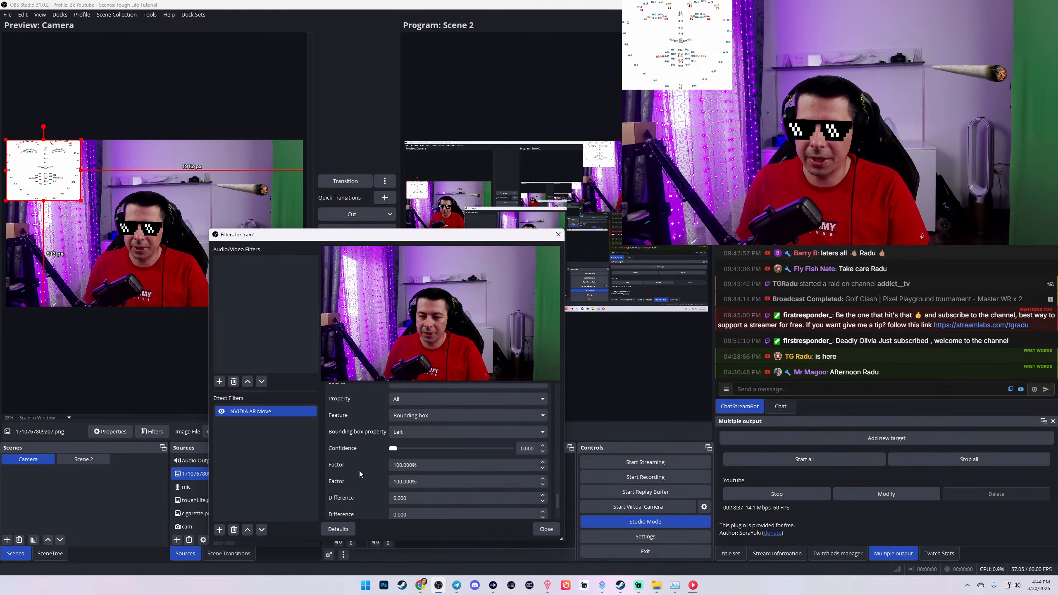
scroll(359, 470, "down", 4)
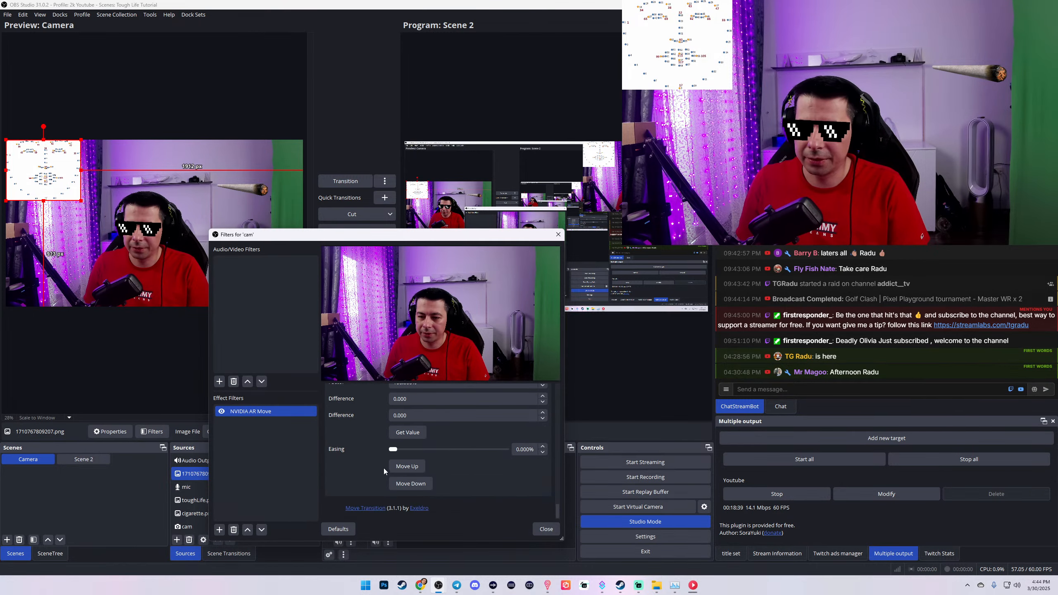
scroll(383, 468, "down", 4)
scroll(381, 473, "up", 1)
left_click(416, 432)
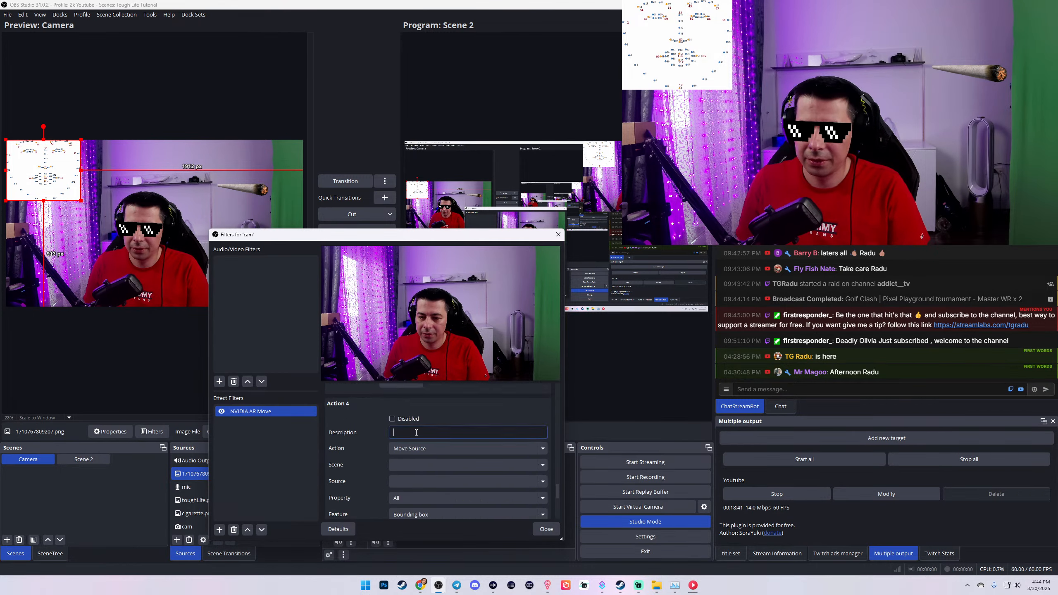
type("Scale y")
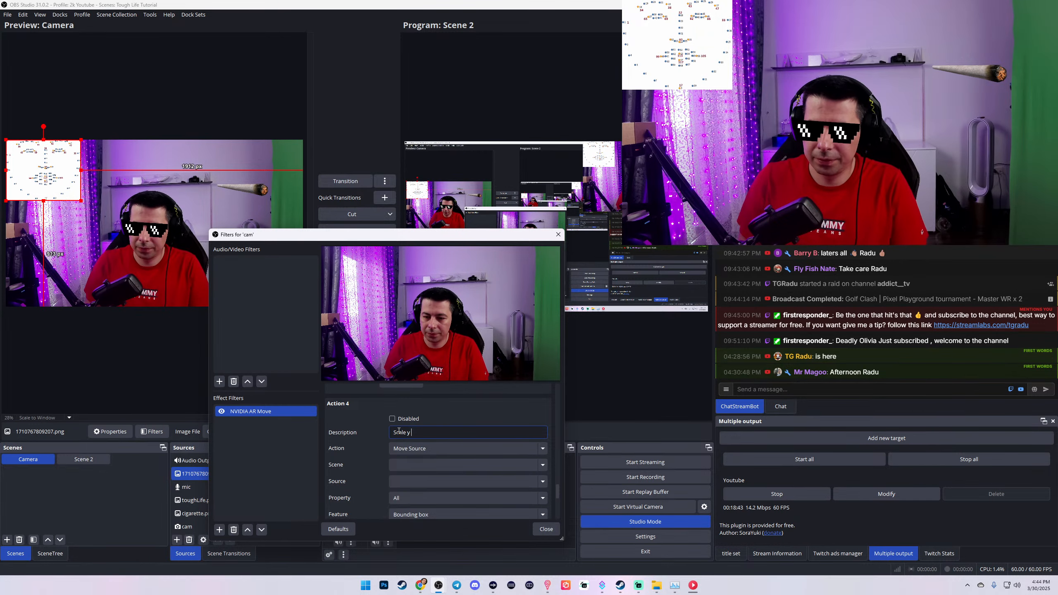
Step: Point Action 4 at the Camera scene and the toughLife.png source
left_click(543, 465)
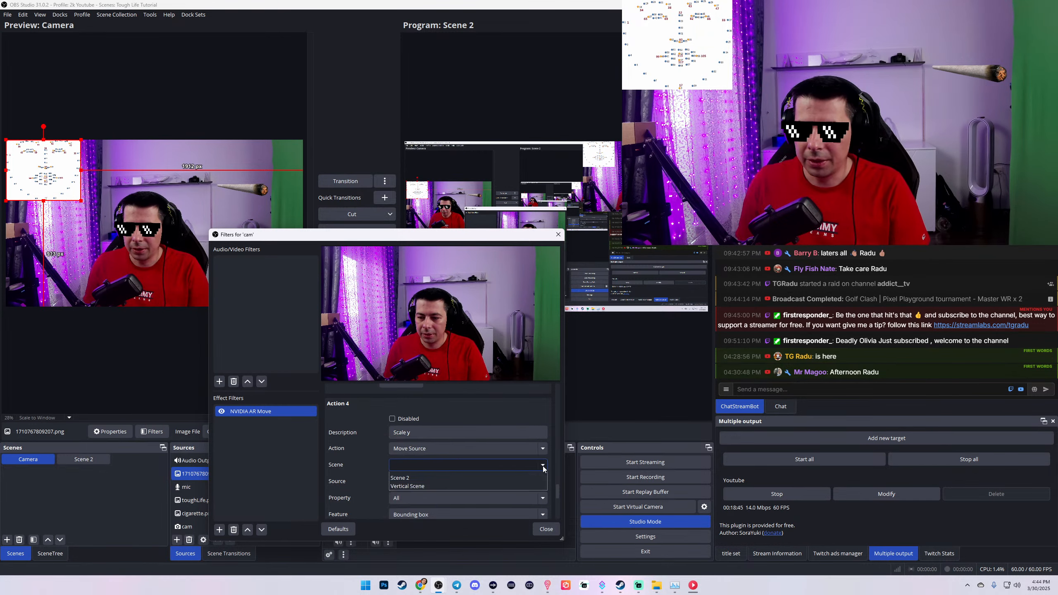
left_click(460, 484)
left_click(541, 483)
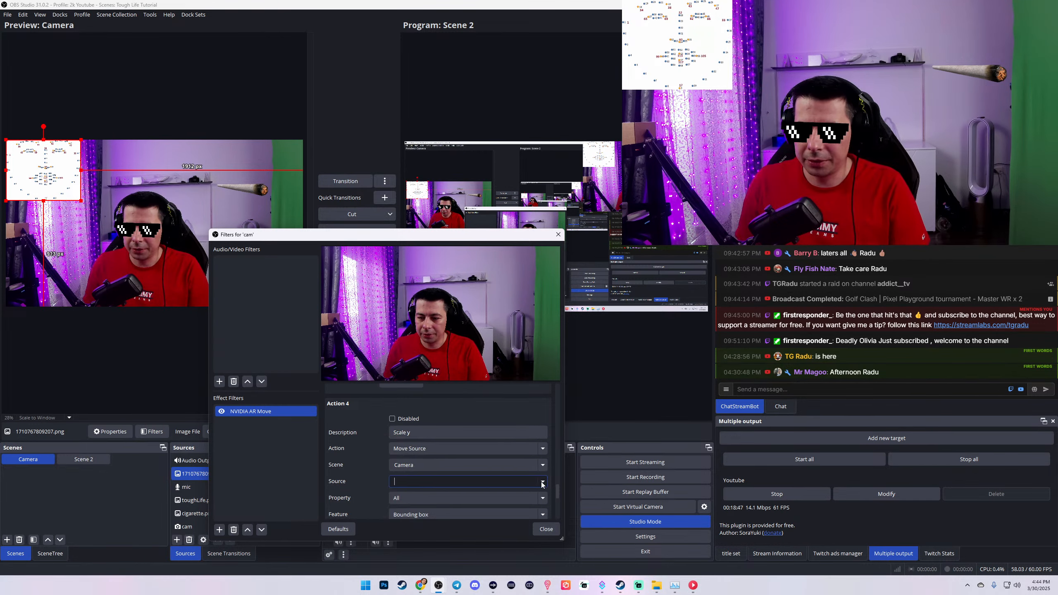
left_click(542, 482)
left_click(448, 516)
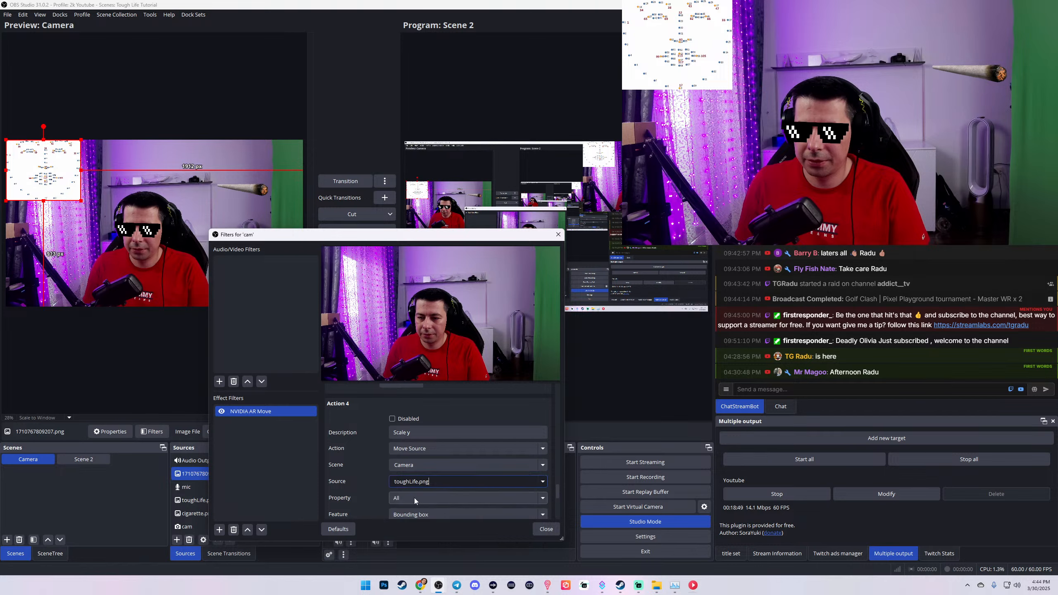
Step: Set the property that Action 4 changes to Scale Y
scroll(364, 488, "down", 2)
left_click(423, 400)
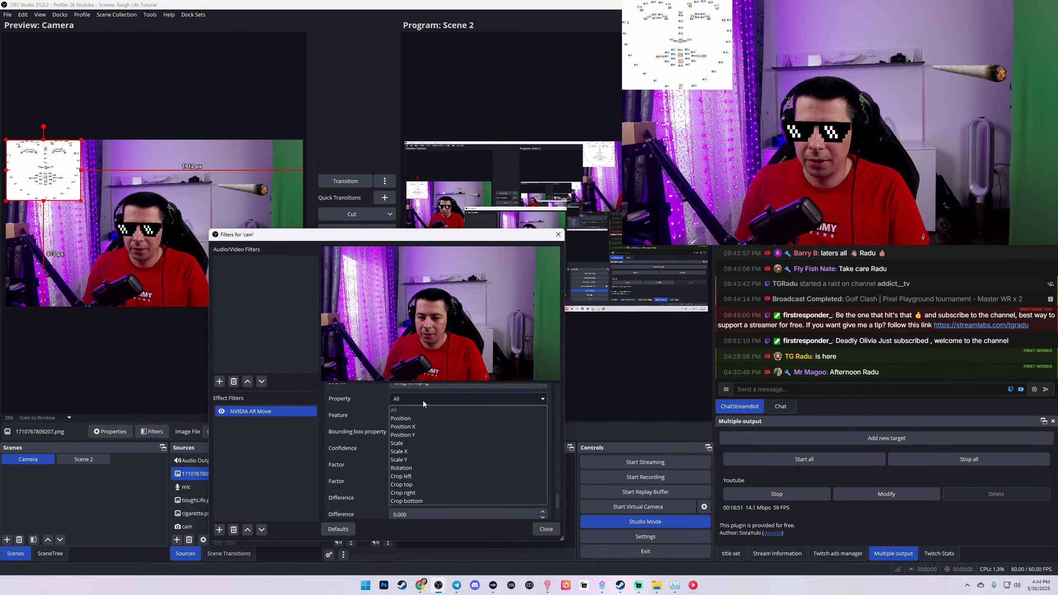
left_click(418, 459)
Step: Set Action 4's feature to Landmark with Distance as its landmark property
left_click(424, 432)
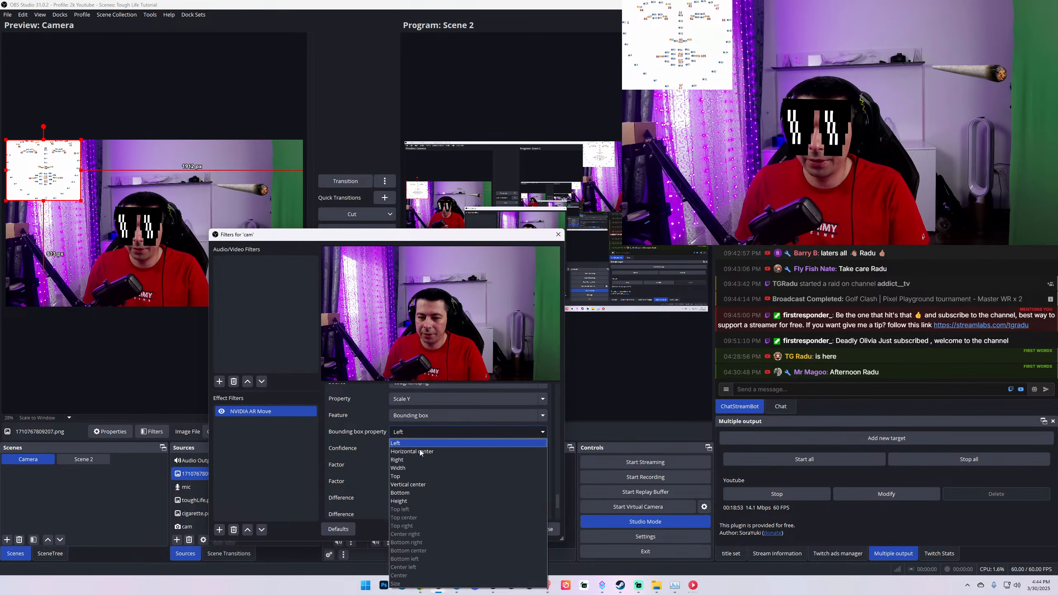
left_click(373, 425)
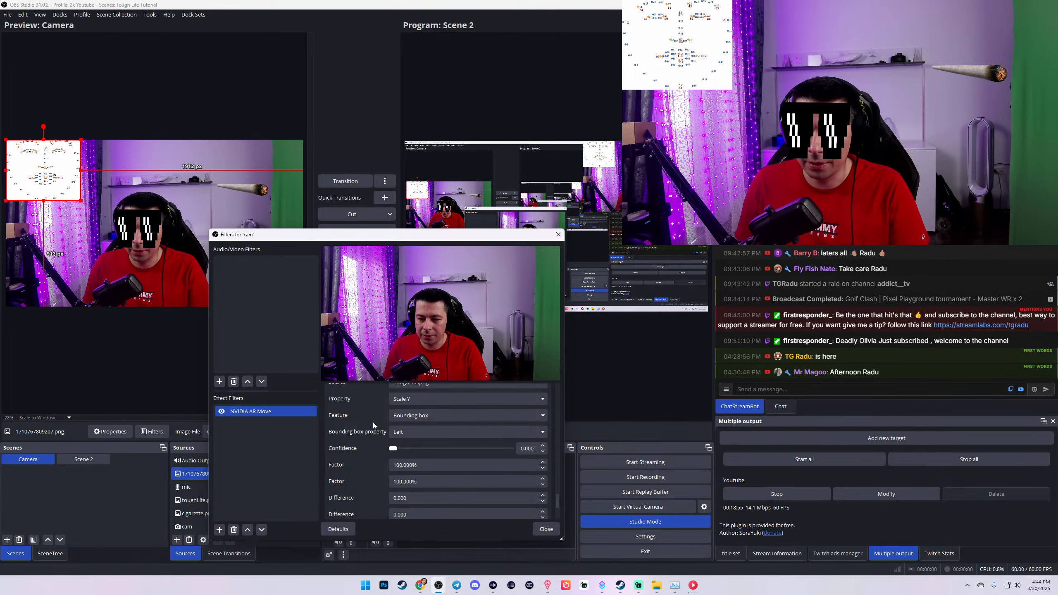
left_click(413, 416)
left_click(415, 425)
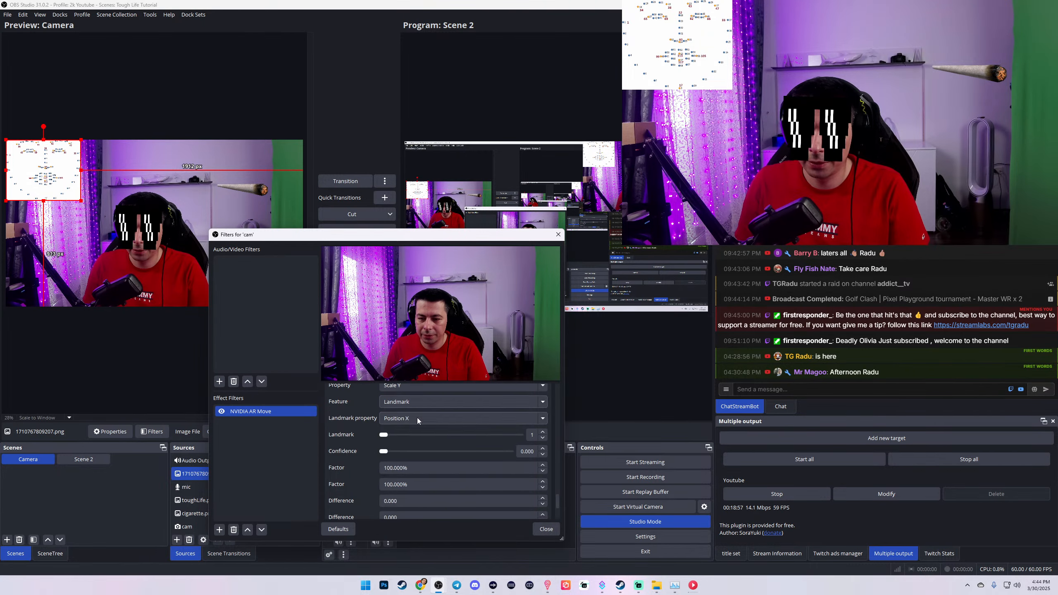
left_click(401, 423)
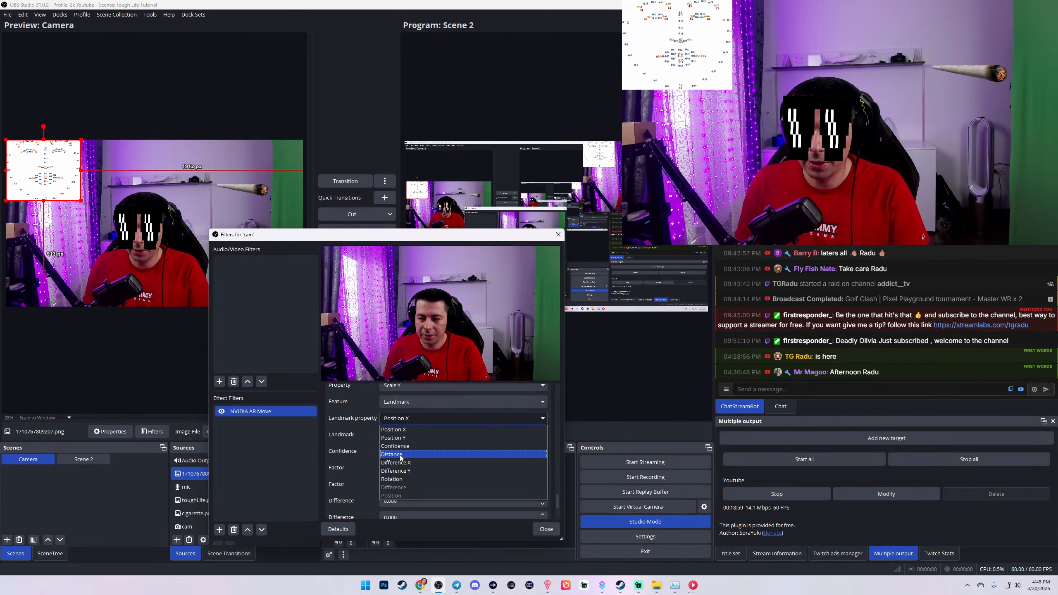
left_click(415, 451)
Step: Set Action 4's landmarks to 38 and 44 and its first factor to 200.000%, matching Action 3
left_click_drag(384, 422, 457, 426)
left_click(457, 438)
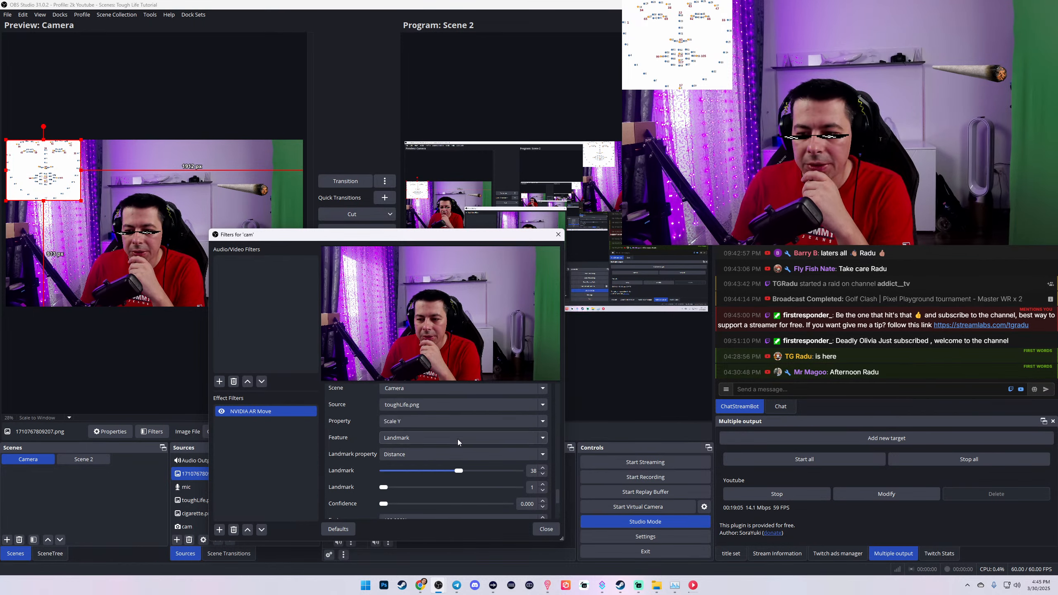
scroll(354, 443, "up", 3)
scroll(354, 444, "down", 6)
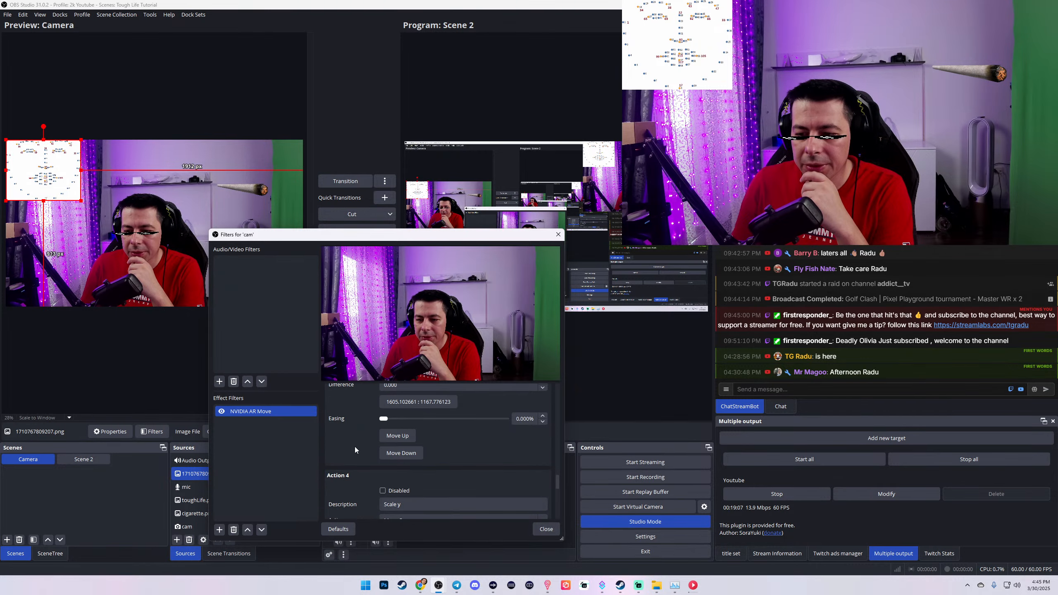
scroll(354, 443, "up", 1)
scroll(353, 444, "down", 1)
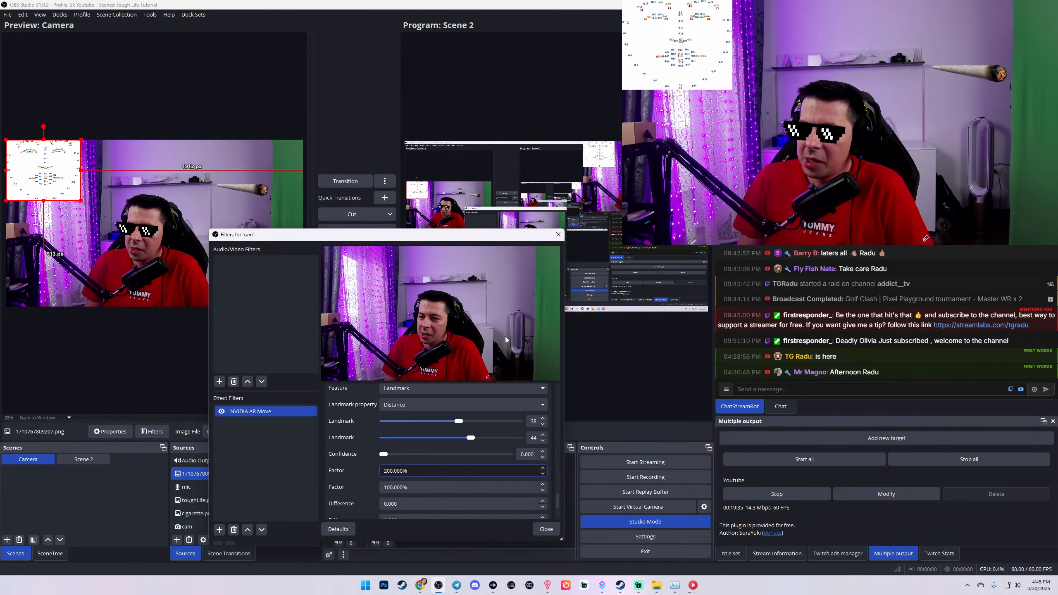
Step: Move the cam filters window aside to uncover the camera preview and the sources list
left_click_drag(474, 237, 620, 177)
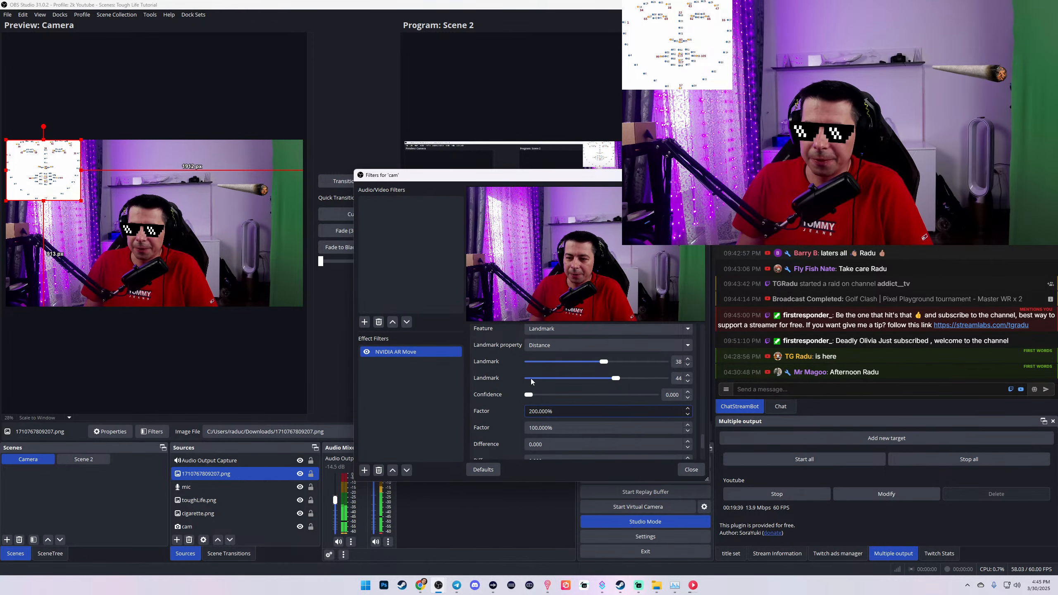
scroll(498, 427, "down", 3)
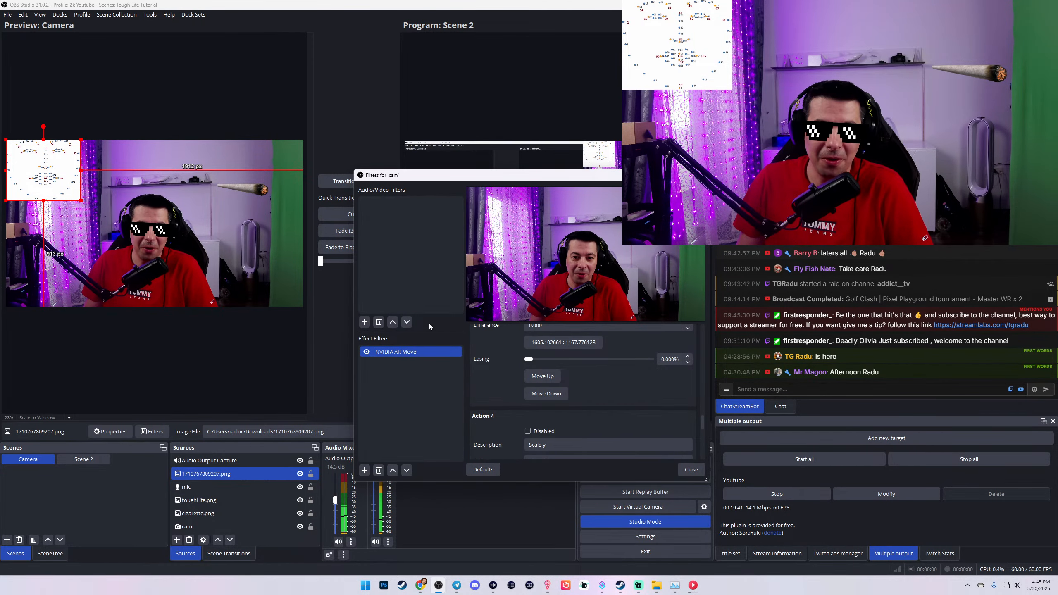
scroll(488, 410, "up", 1)
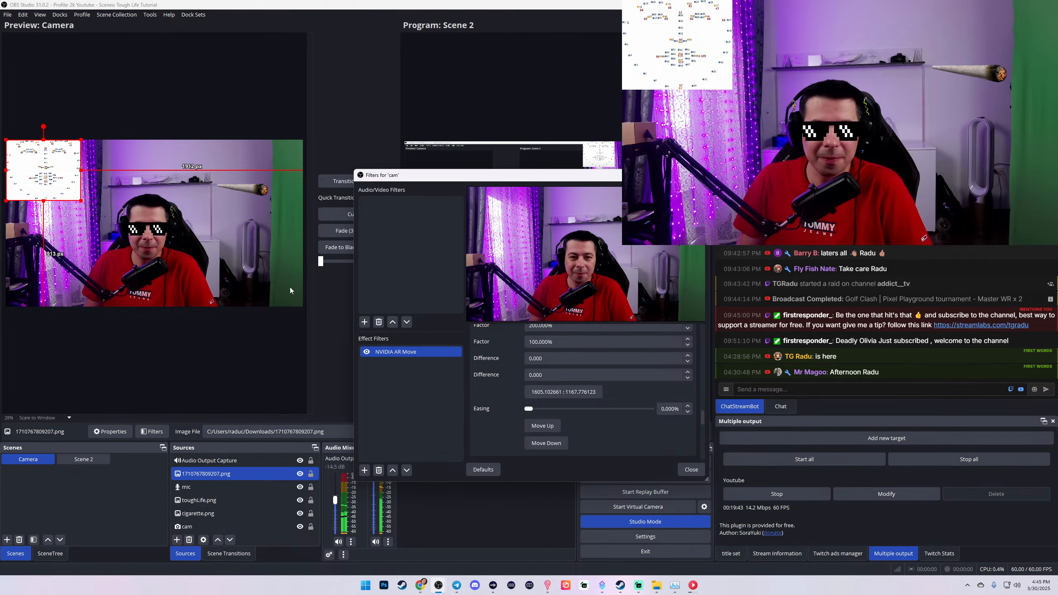
Step: Enlarge the face landmark reference image in the preview to read its numbers, and shrink it back to a small size
left_click_drag(81, 201, 257, 327)
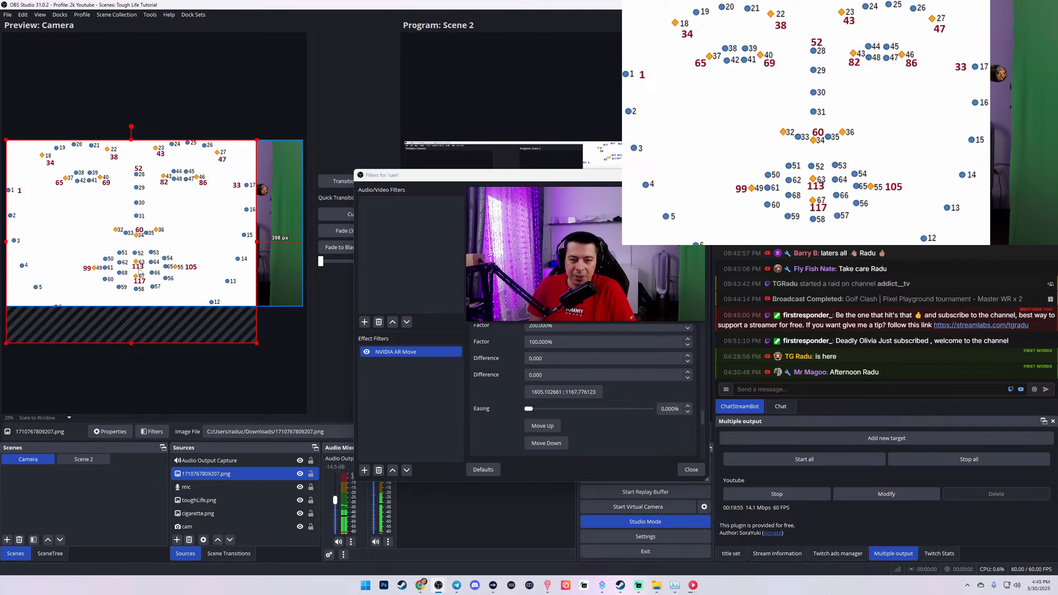
left_click_drag(256, 343, 73, 206)
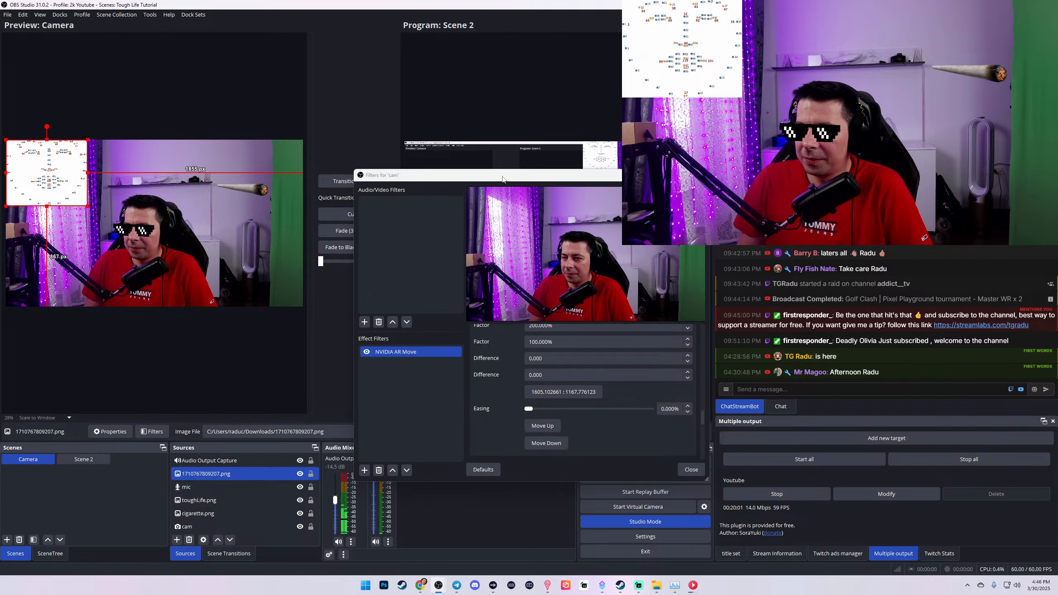
Step: Add a fifth action to the NVIDIA AR Move filter and describe it as "cigarate positon"
scroll(516, 409, "up", 3)
scroll(517, 407, "down", 3)
scroll(515, 404, "up", 10)
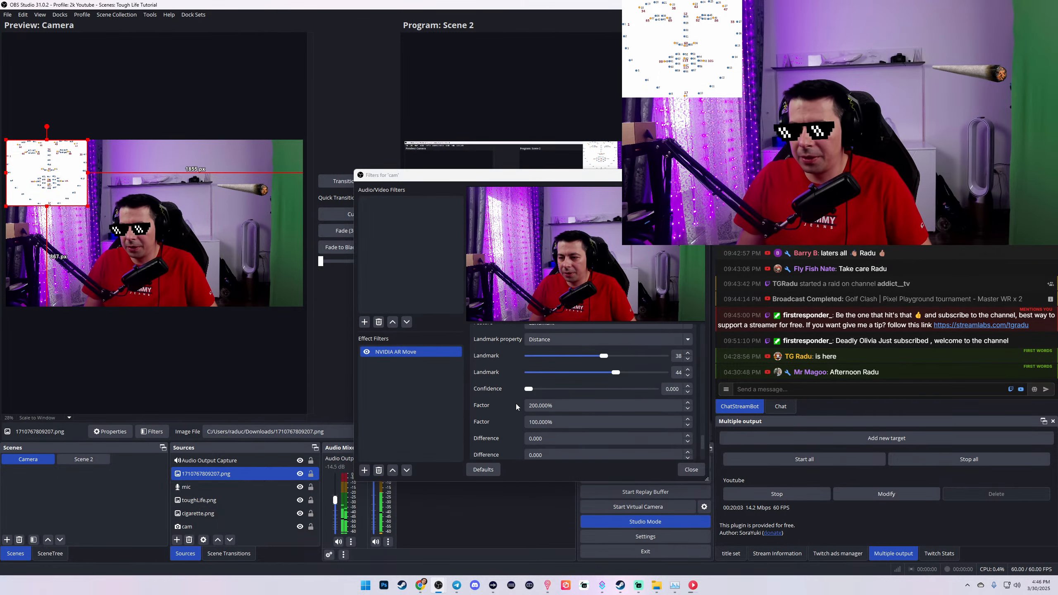
scroll(516, 403, "up", 2)
scroll(512, 396, "up", 8)
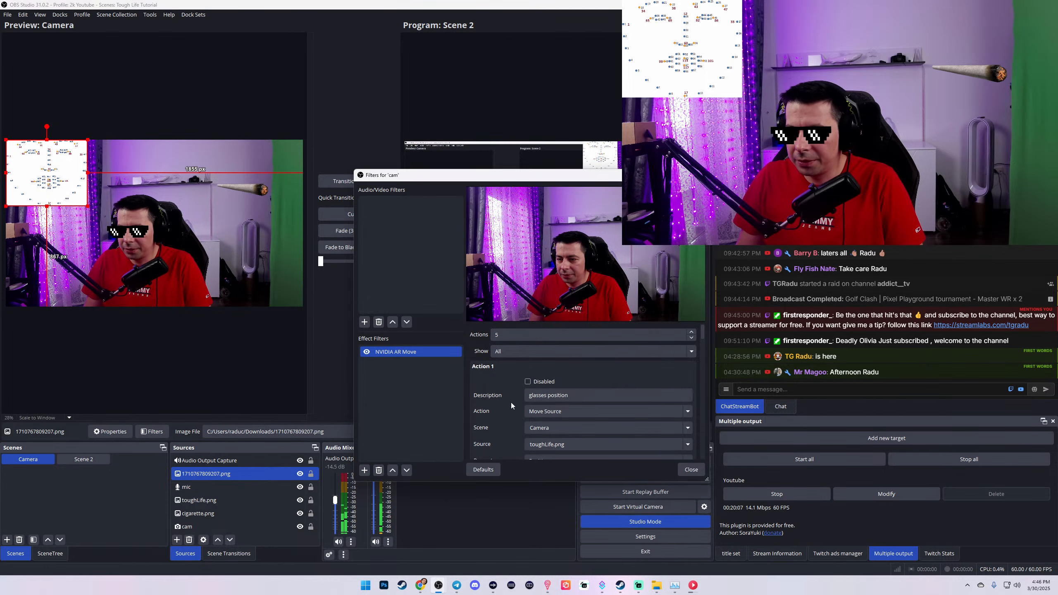
scroll(511, 402, "down", 10)
scroll(507, 405, "down", 6)
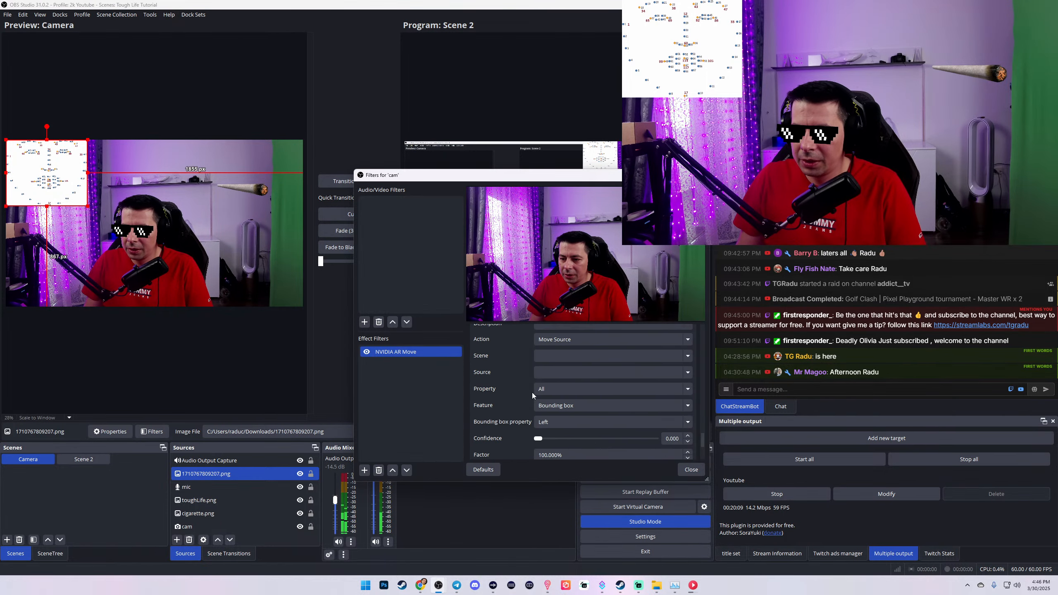
left_click(542, 374)
type("garate positon")
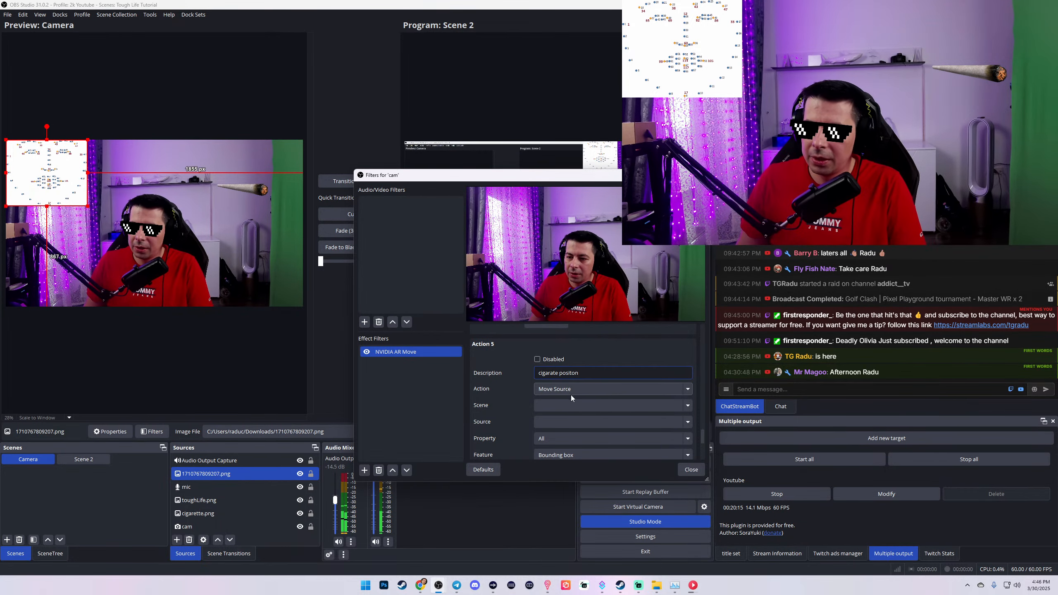
Step: Point Action 5 at the Camera scene and the cigarette.png source
left_click(623, 404)
left_click(686, 409)
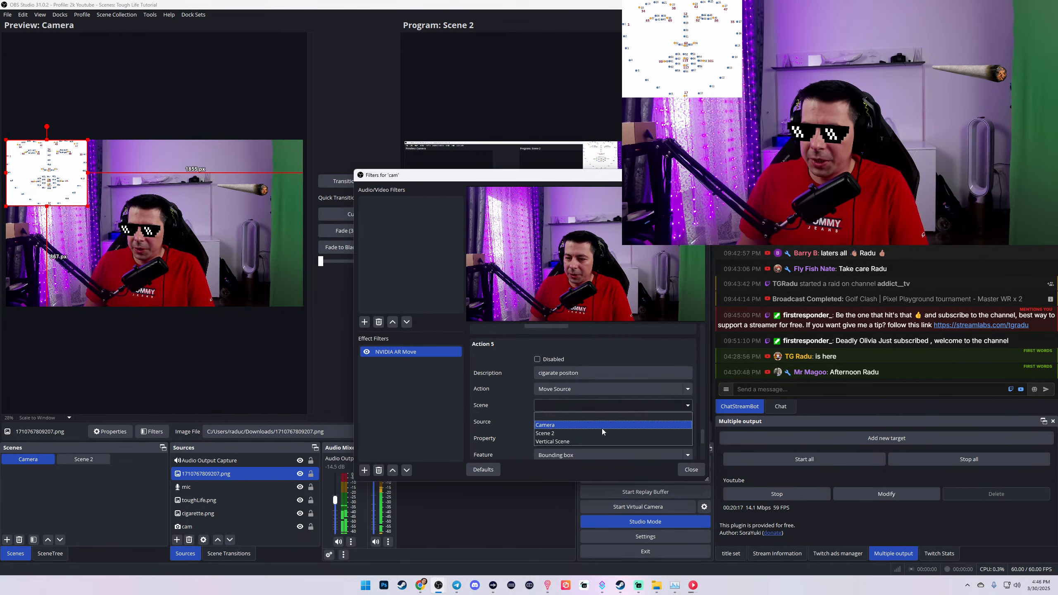
left_click(600, 428)
left_click(679, 422)
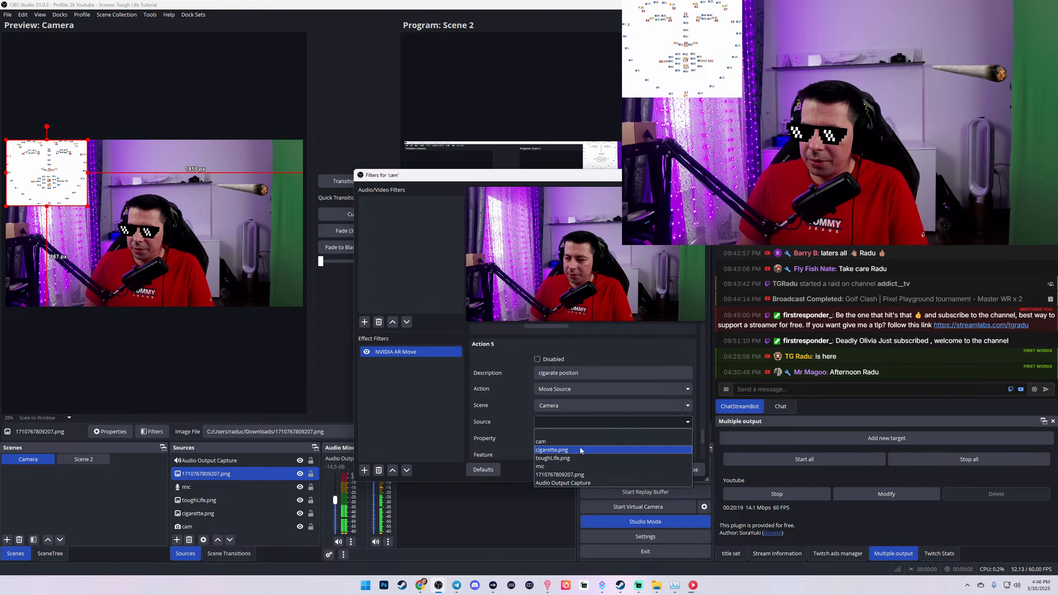
left_click(558, 450)
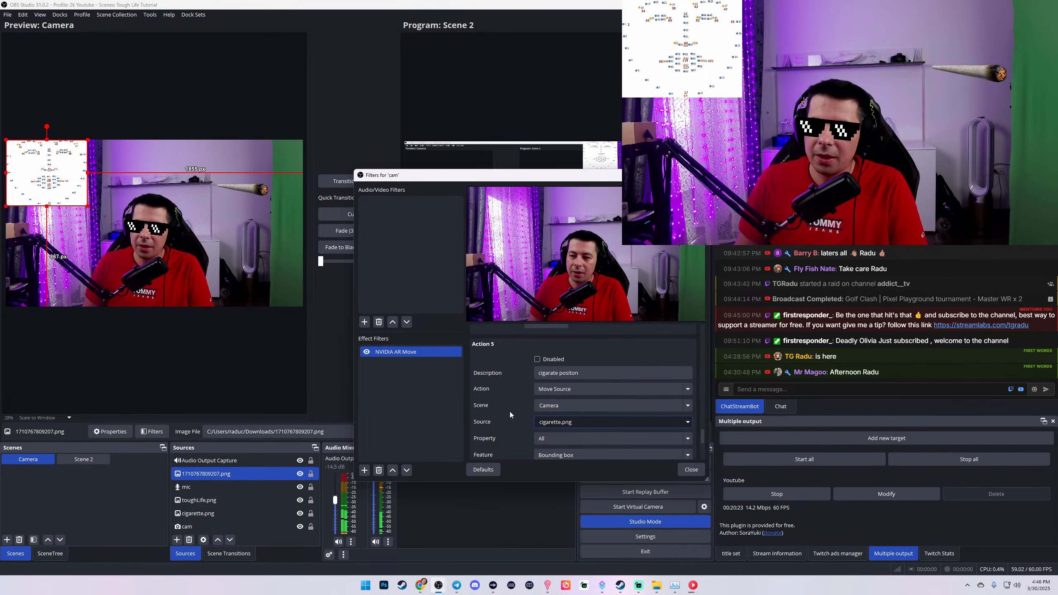
Step: Set Action 5's property to Position and its feature to Landmark
scroll(509, 410, "down", 1)
left_click(554, 389)
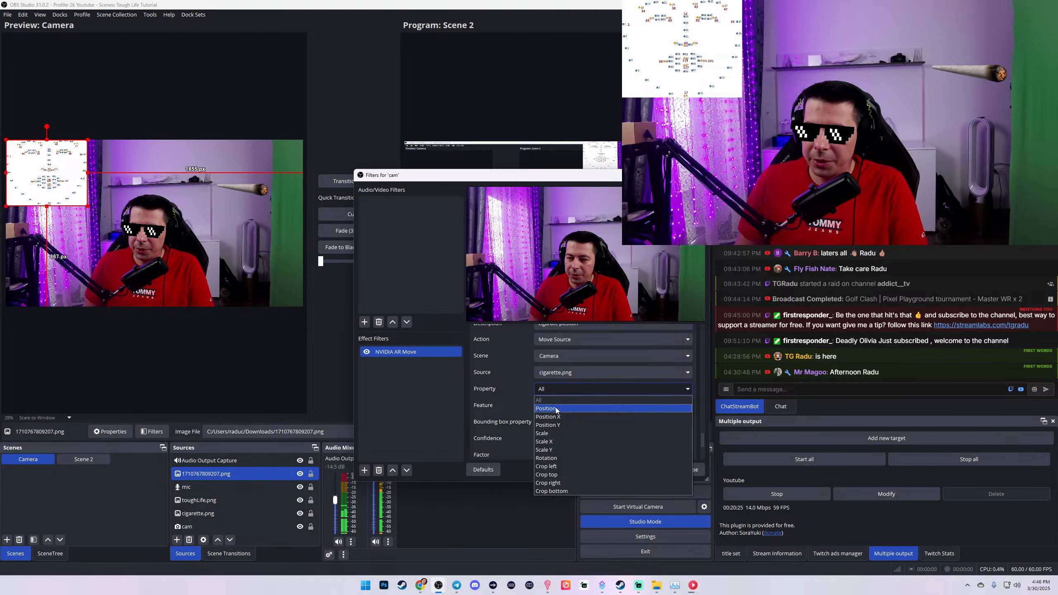
left_click(557, 408)
left_click(566, 406)
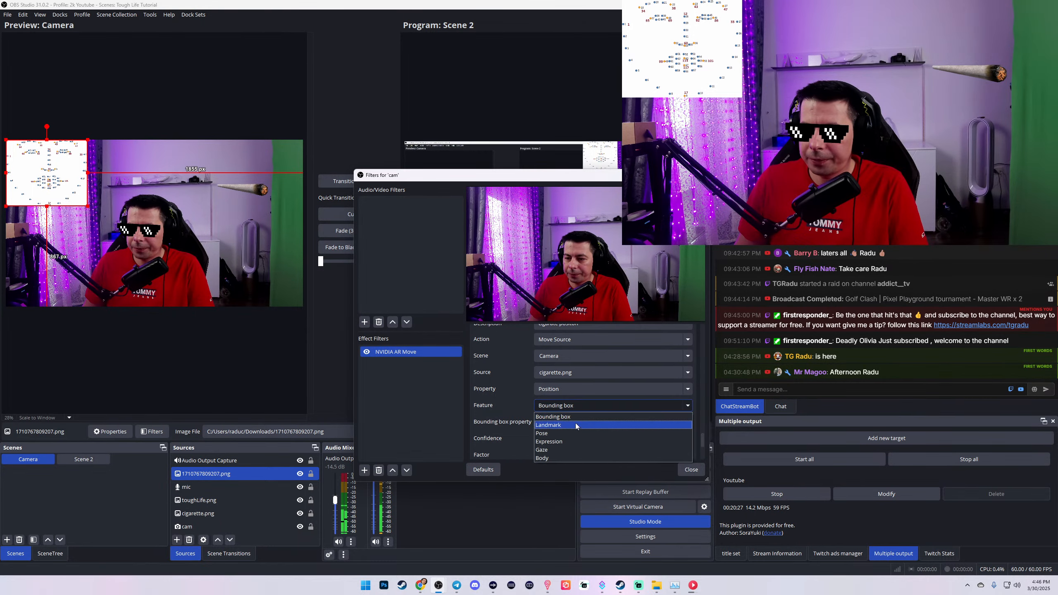
left_click(567, 425)
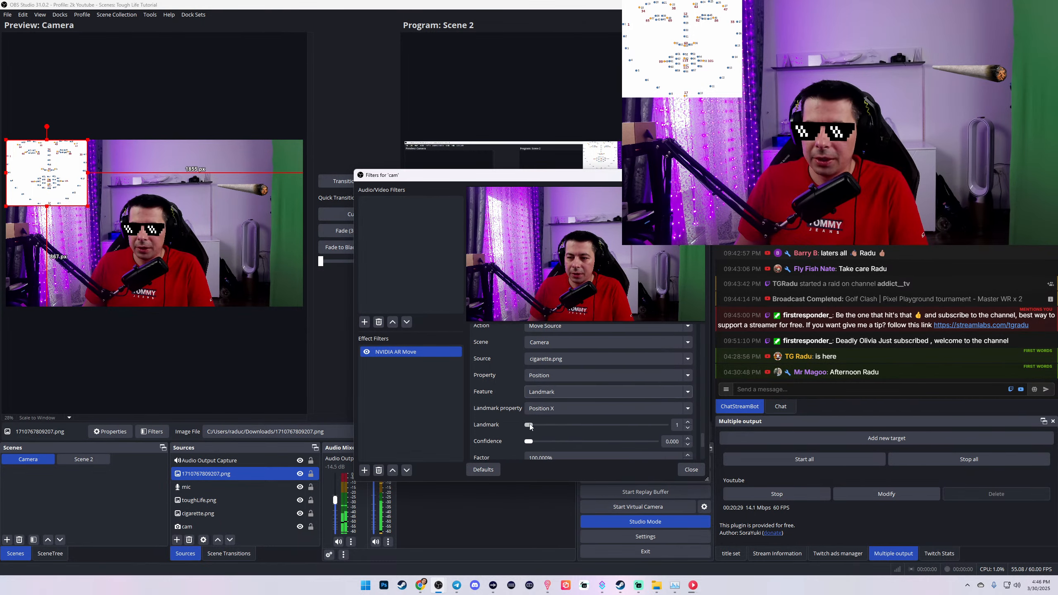
Step: Shrink the face landmark reference image slightly in the preview and set Action 5's landmark number to 63
mouse_move(87, 205)
left_mouse_down()
mouse_move(233, 307)
mouse_move(177, 284)
mouse_move(77, 197)
left_mouse_up()
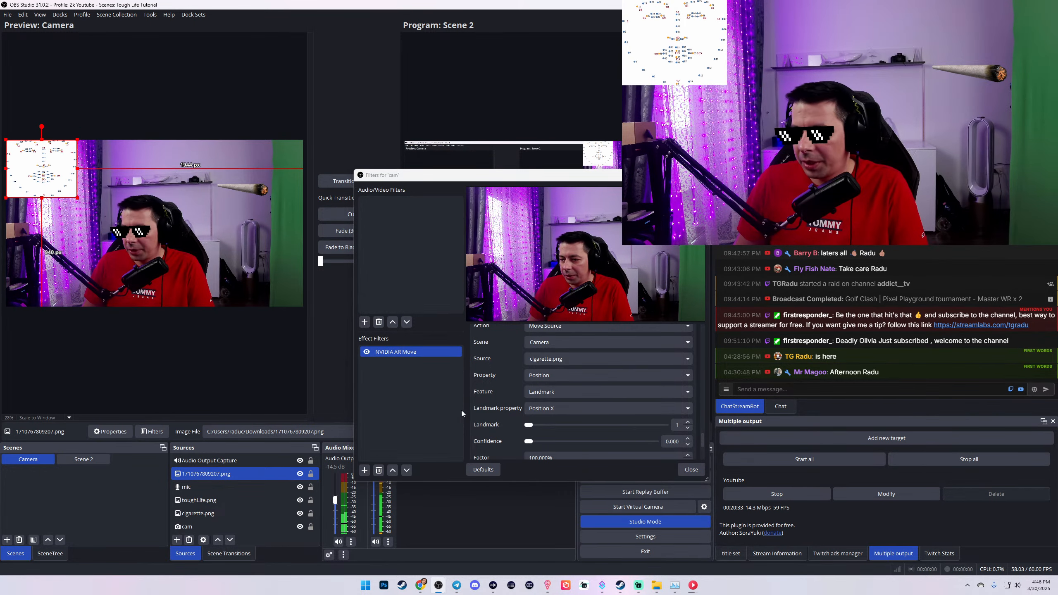
left_click_drag(527, 428, 579, 431)
left_click_drag(651, 427, 653, 426)
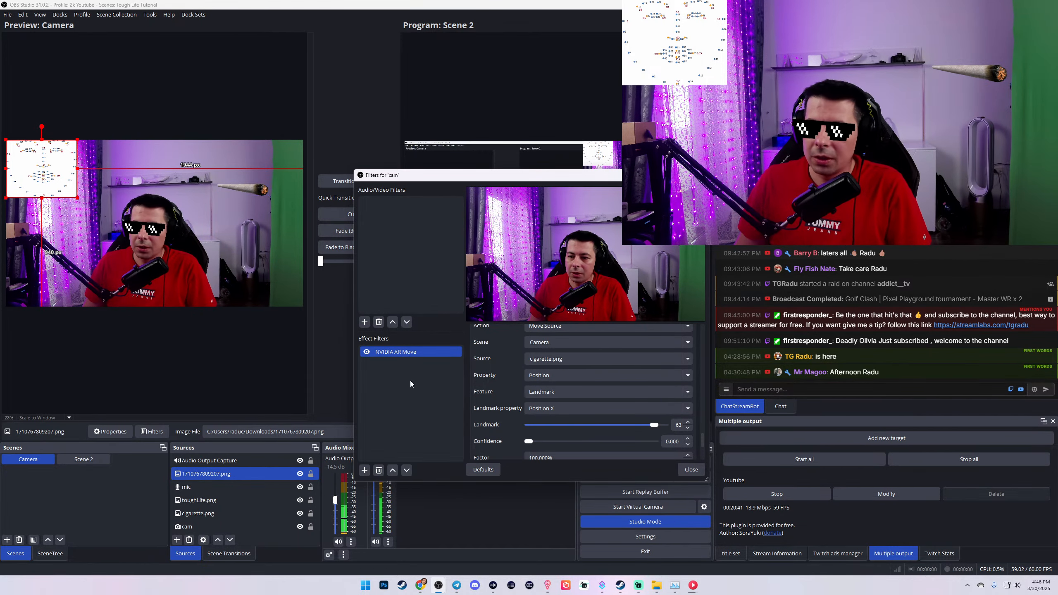
Step: Review Action 5's settings from its description and source through the property, feature, landmark, factor, difference and easing values
scroll(506, 420, "up", 2)
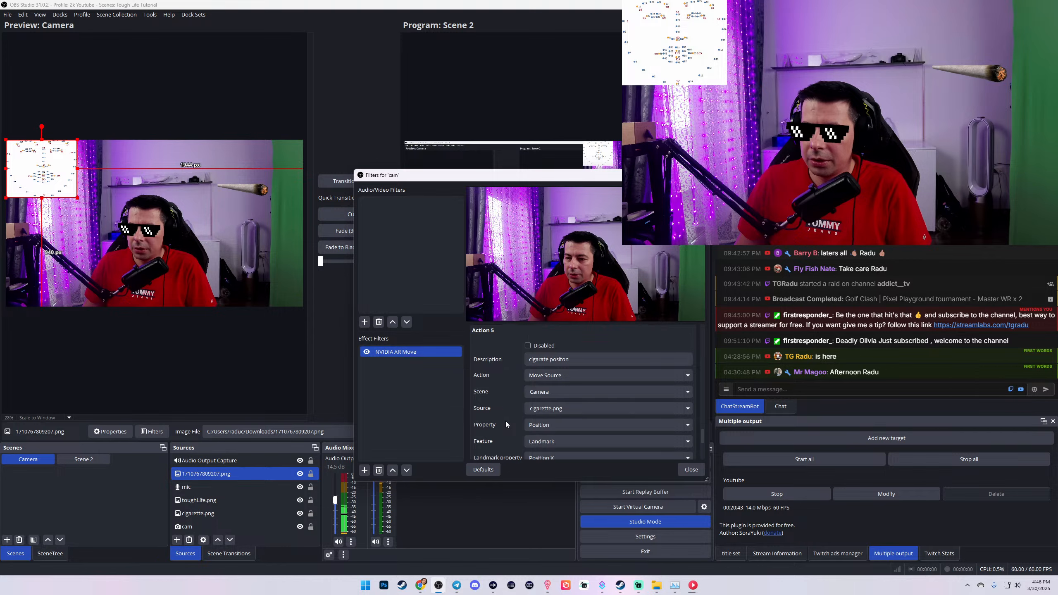
scroll(500, 438, "down", 2)
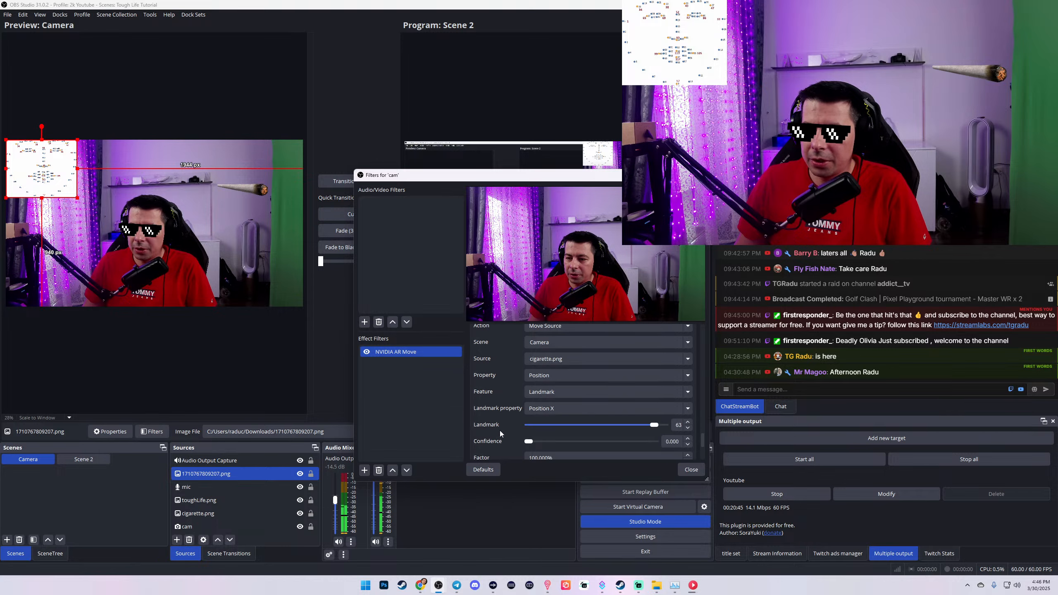
left_click(552, 393)
left_click(553, 392)
left_click(552, 377)
left_click(552, 377)
left_click(557, 392)
left_click(499, 415)
scroll(499, 415, "down", 2)
scroll(500, 415, "down", 2)
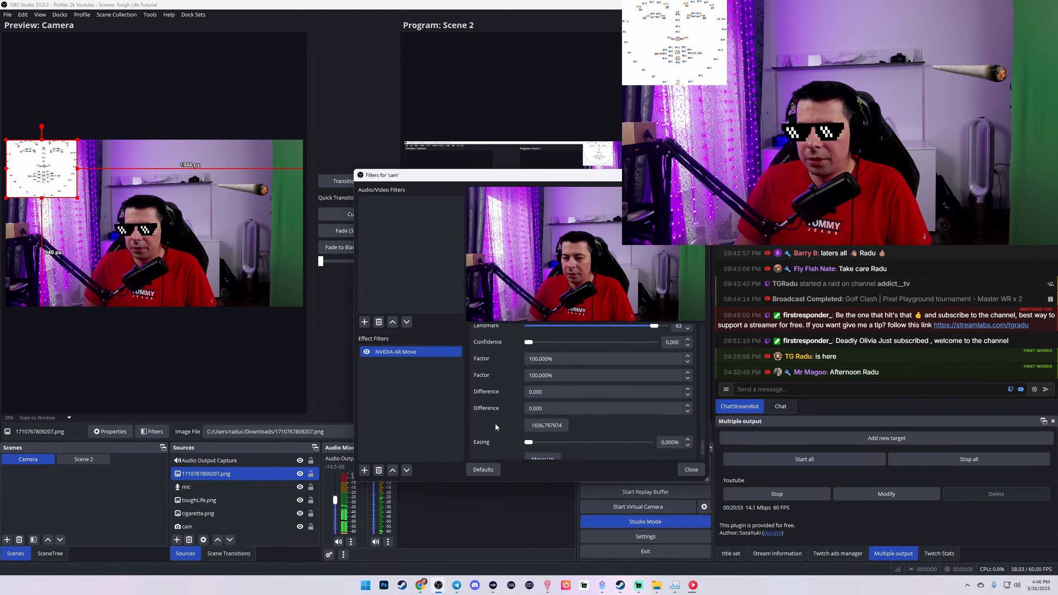
scroll(495, 424, "down", 2)
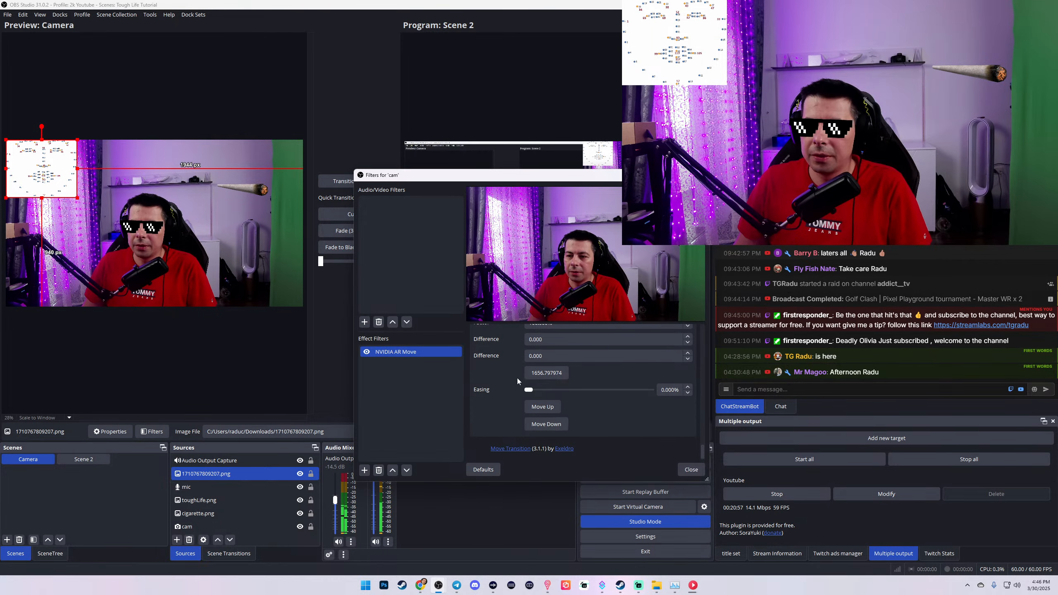
scroll(516, 380, "up", 6)
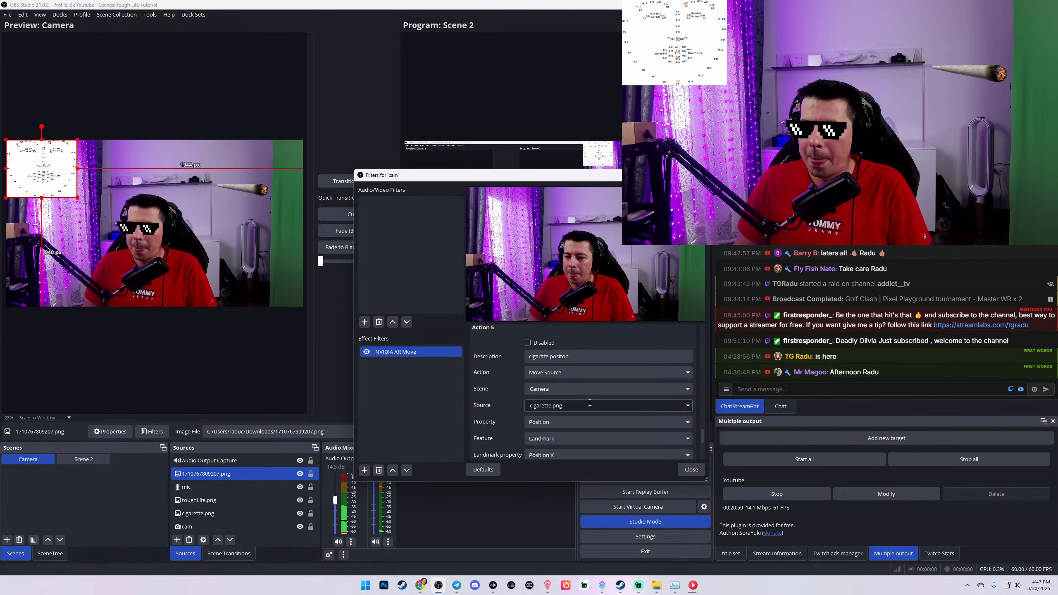
scroll(502, 414, "down", 2)
left_click(562, 373)
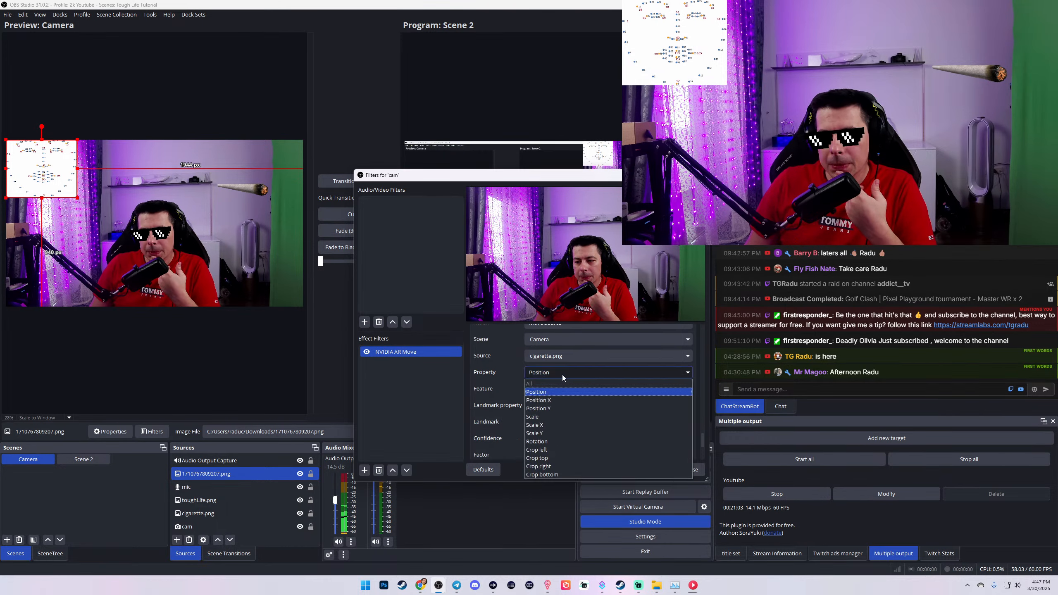
left_click(559, 400)
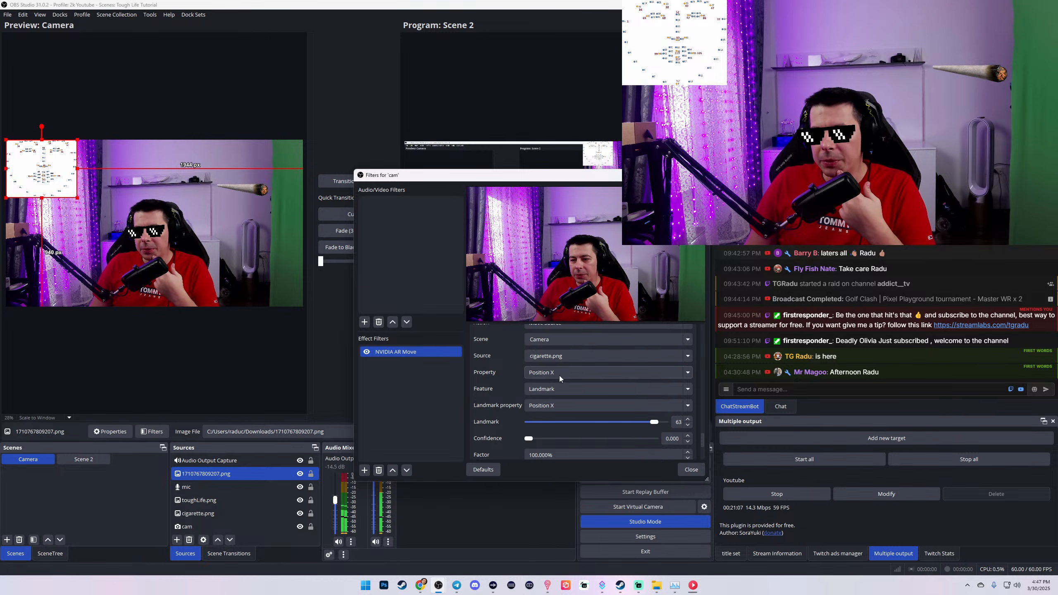
left_click(559, 375)
left_click(557, 393)
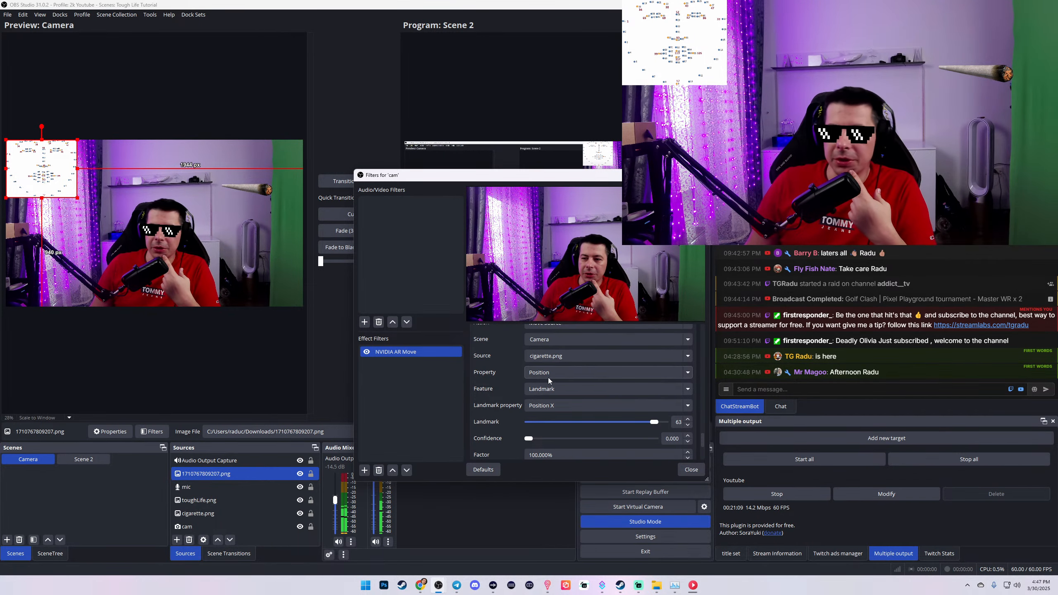
left_click(549, 375)
left_click(549, 375)
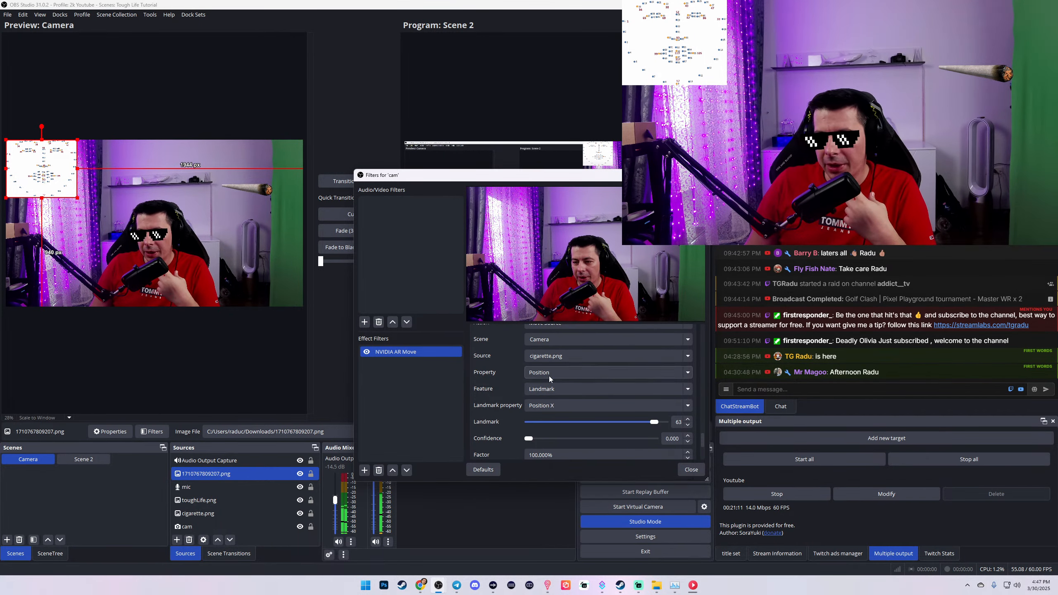
Step: Set Action 5's landmark property to Position
left_click(550, 405)
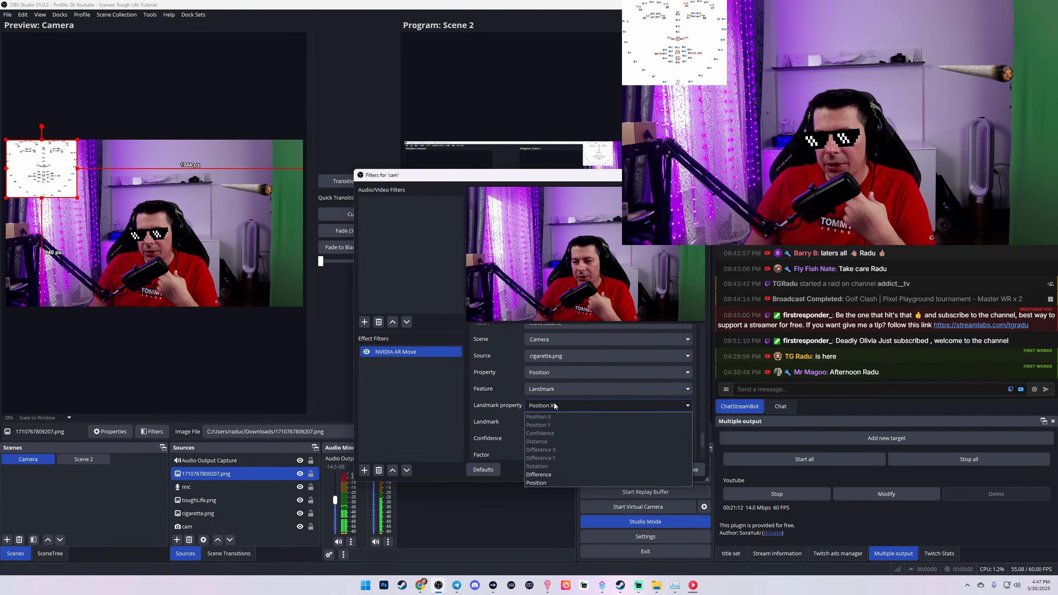
left_click(538, 484)
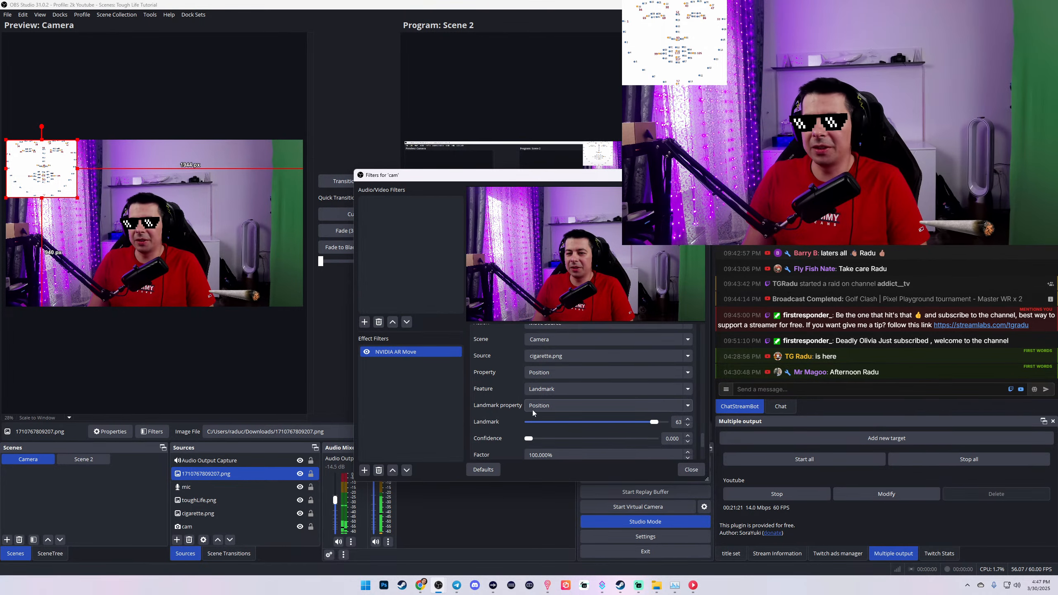
Step: Set Action 5's first factor to 68% and its second factor to 66%
scroll(543, 354, "down", 4)
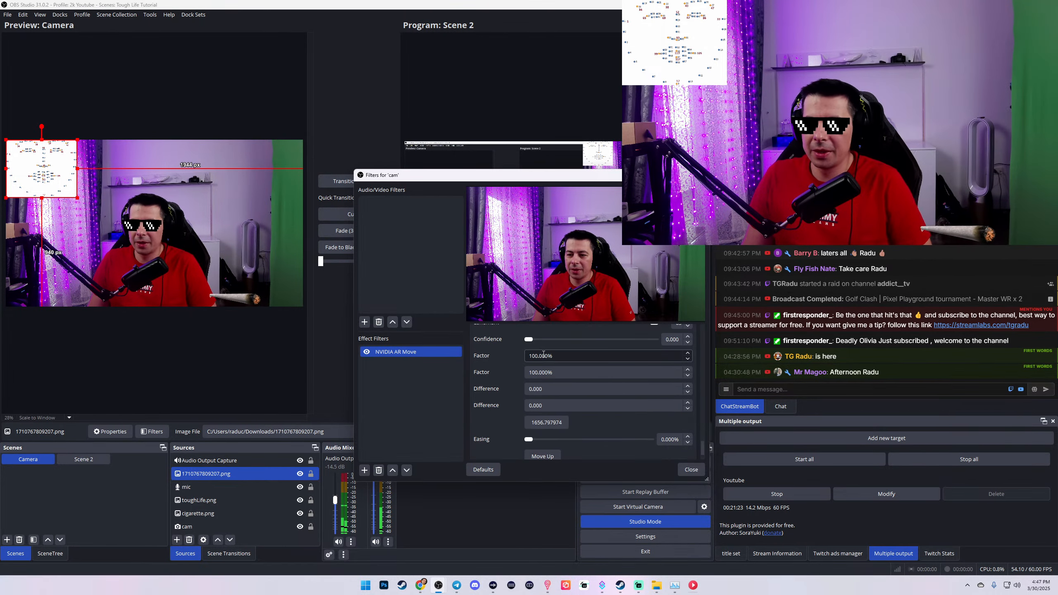
left_click_drag(538, 357, 532, 358)
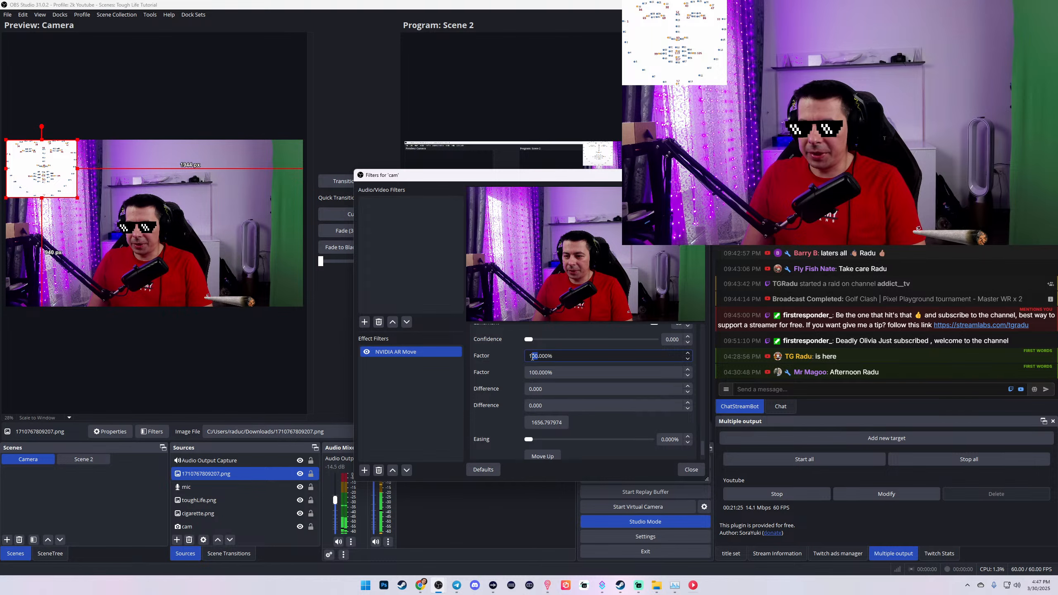
left_click(530, 357)
type("60")
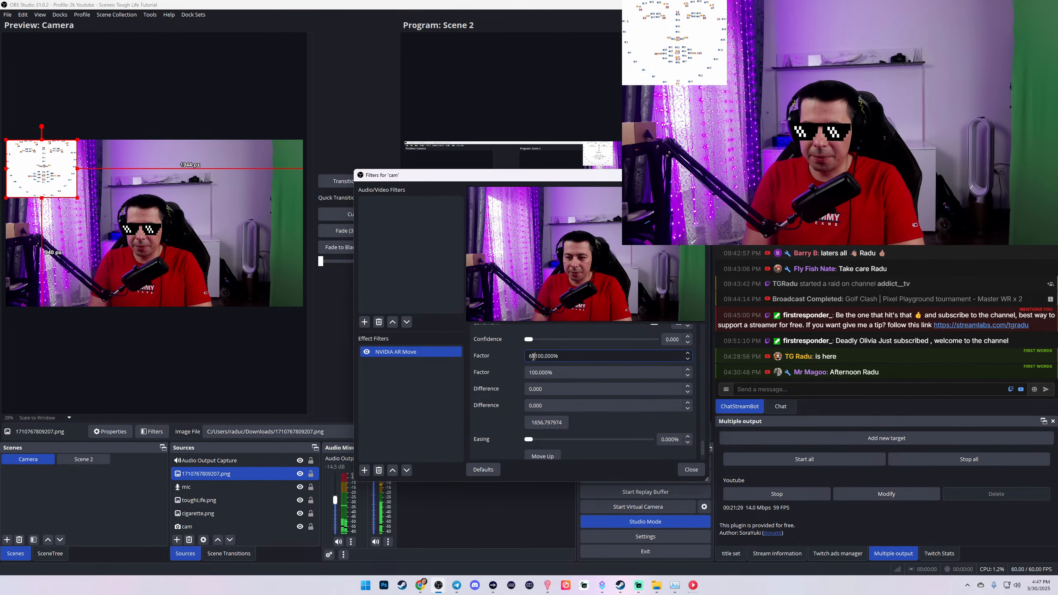
double_click(534, 356)
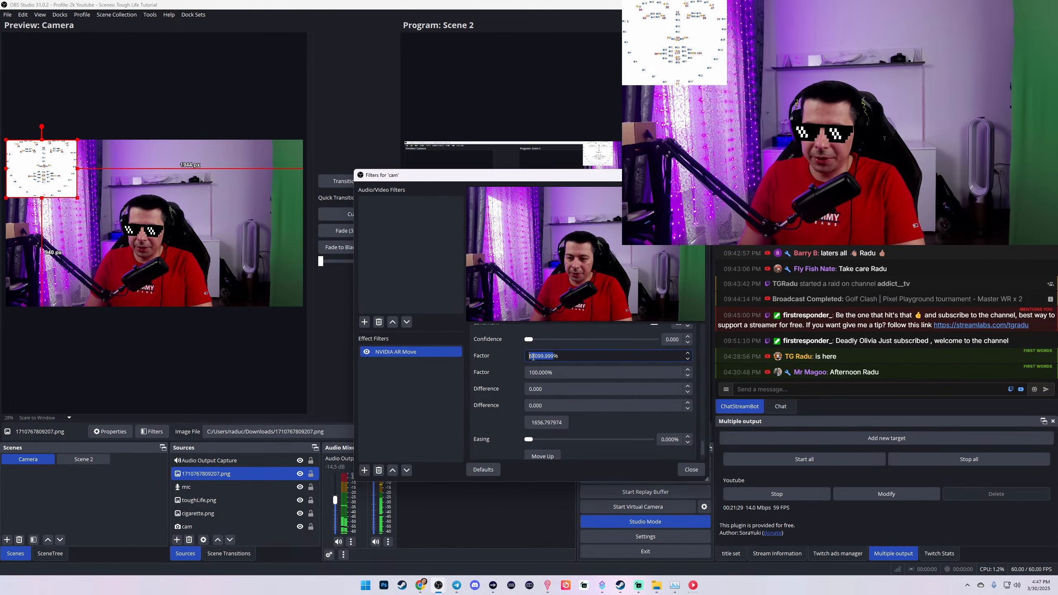
key("BackSpace")
type("69")
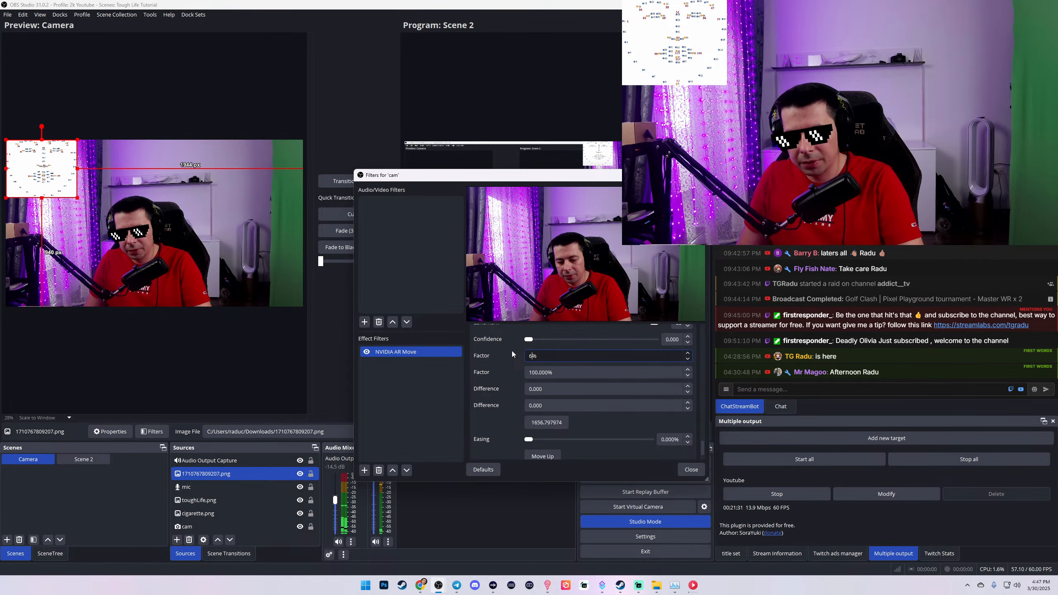
key("BackSpace")
type("8")
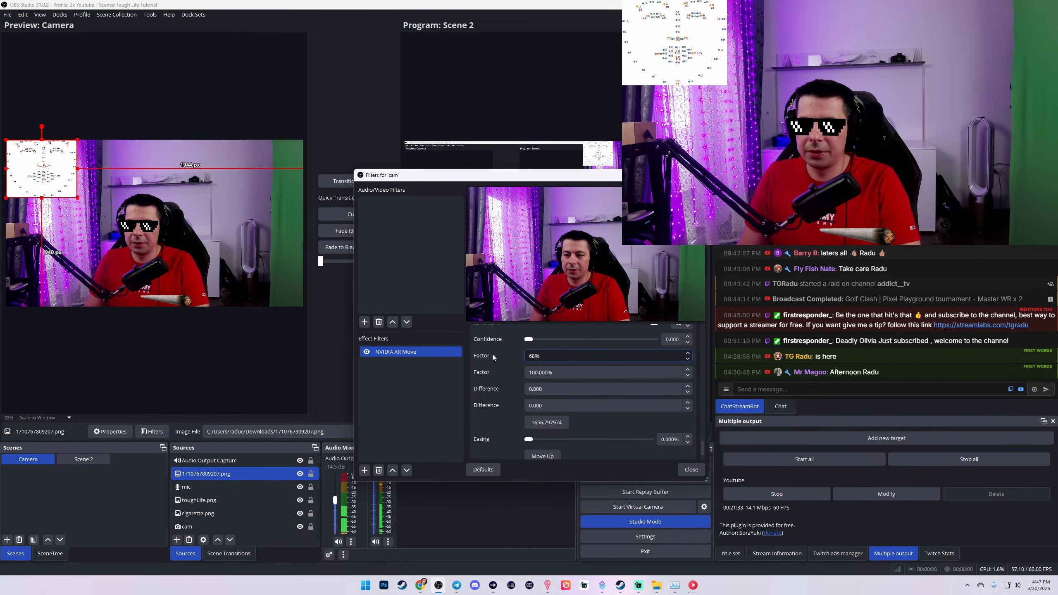
double_click(533, 372)
type("68")
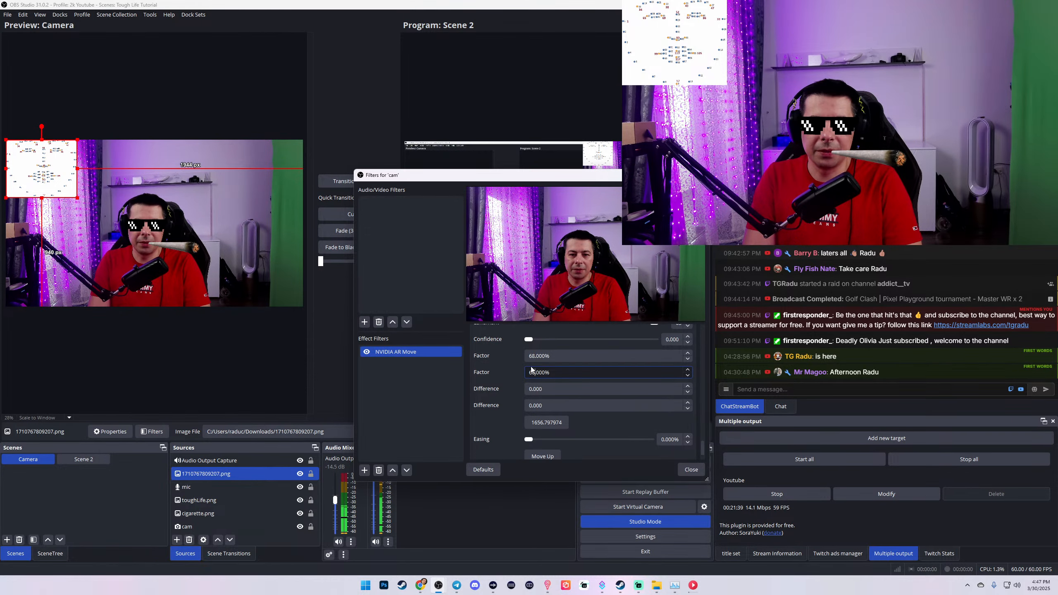
Step: Scale the cigarette image down in the camera preview so it suits the size of the mouth
left_click(194, 250)
left_click_drag(200, 257, 160, 247)
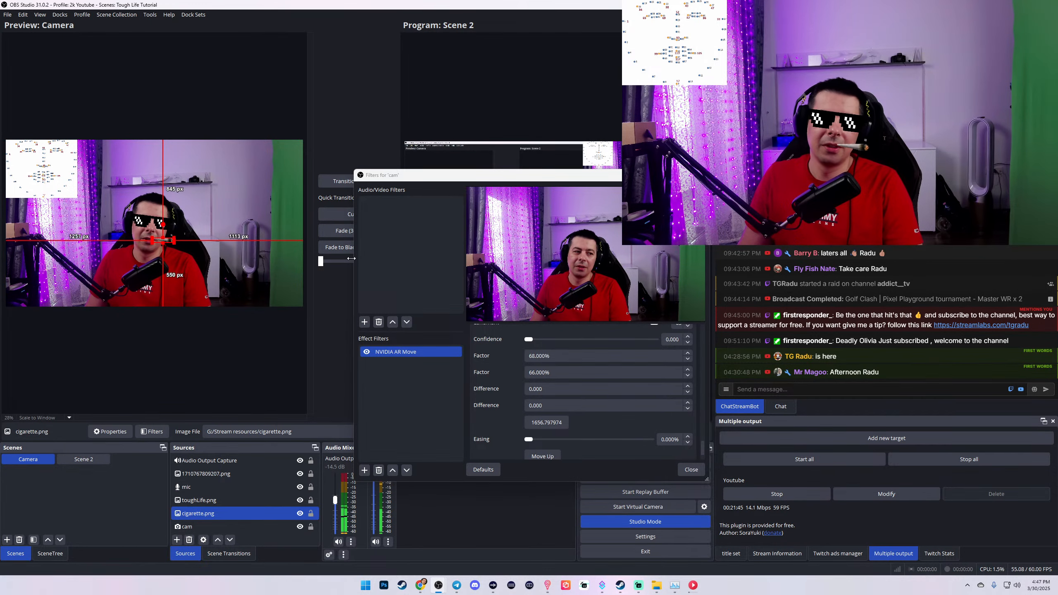
Step: Fine-tune both of Action 5's factors to 66.5% so the cigarette lines up with the mouth
left_click(533, 355)
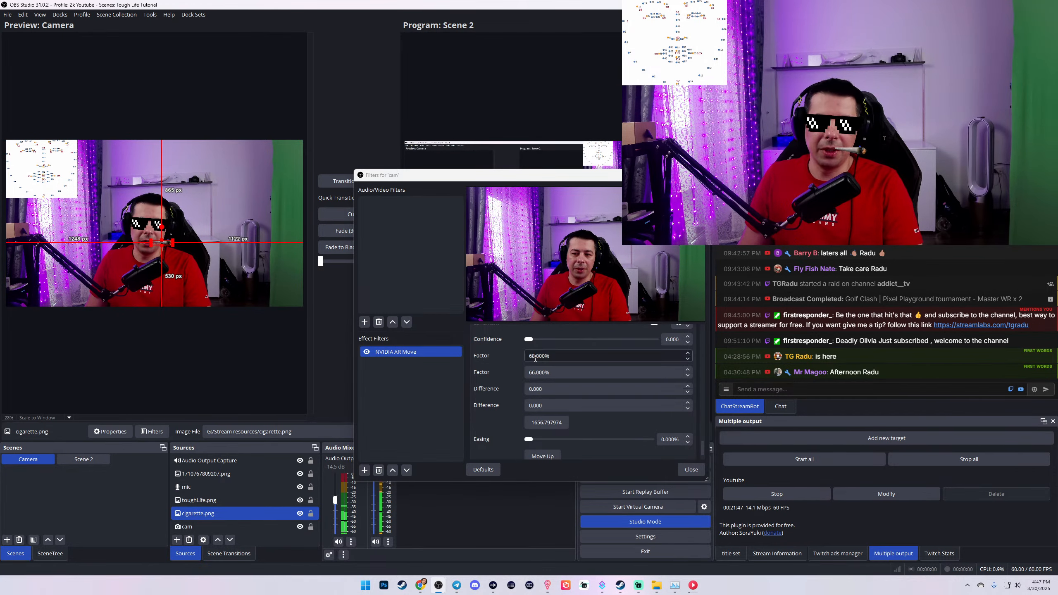
type("7")
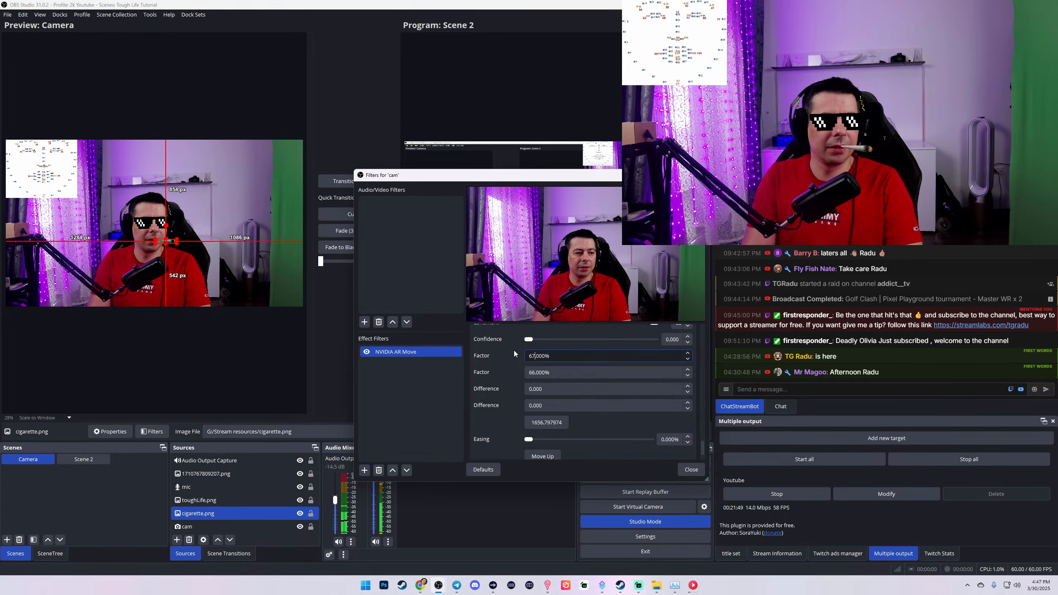
key("Down")
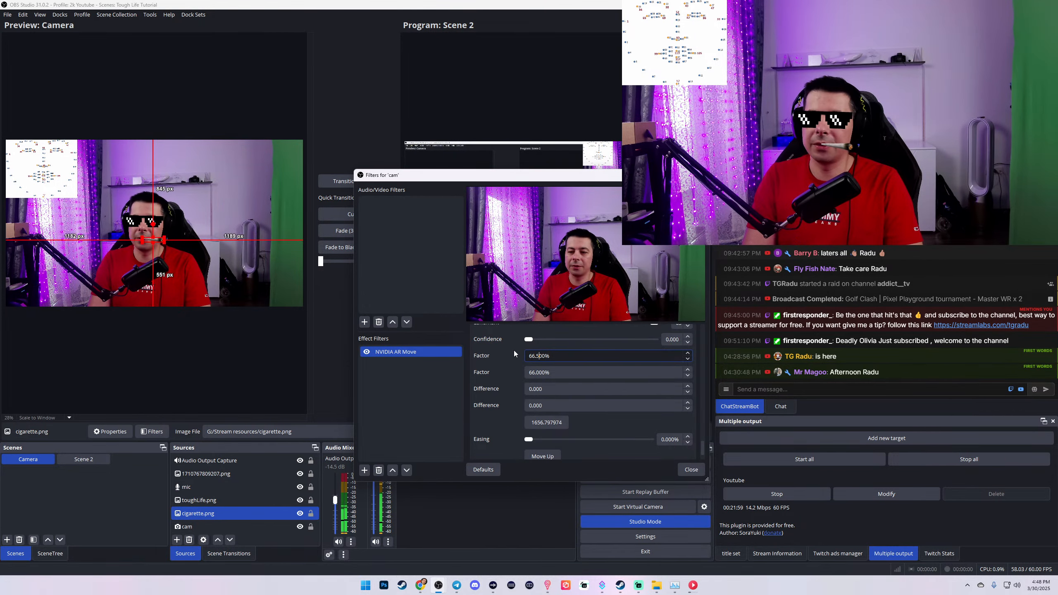
left_click(532, 372)
type("7")
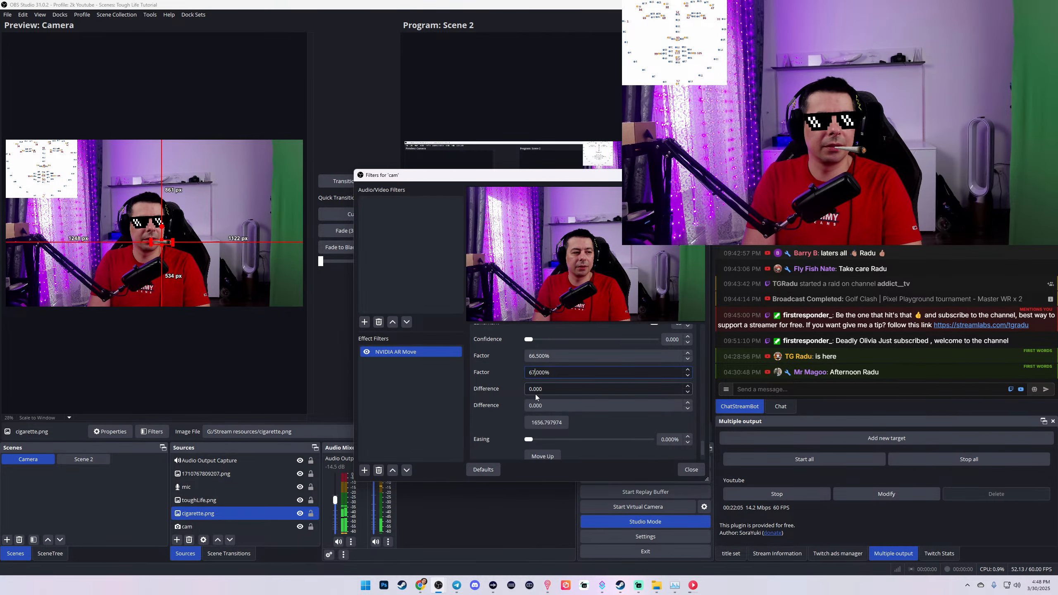
key("BackSpace")
type("6")
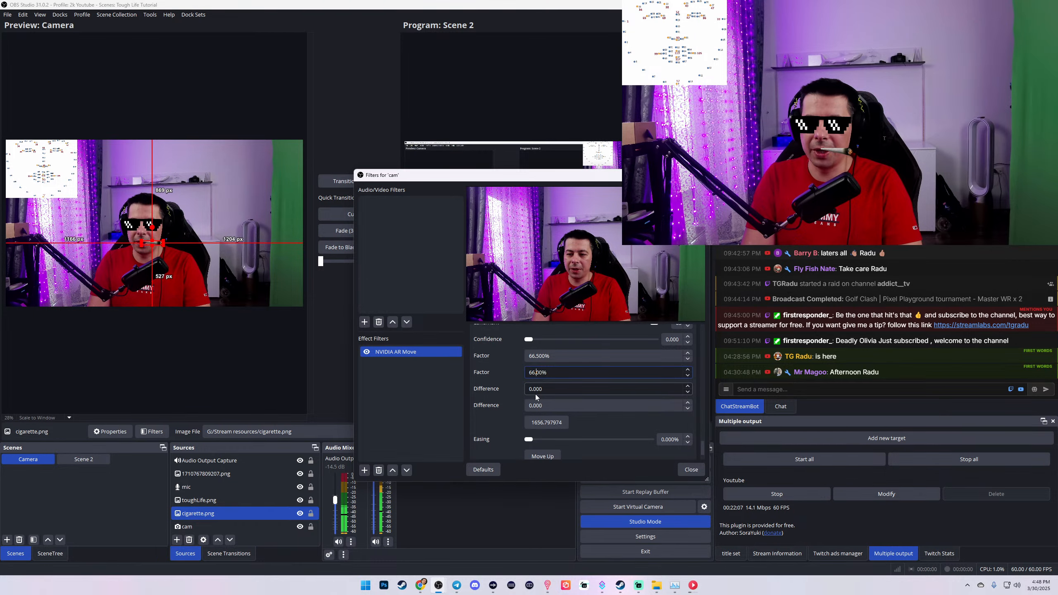
type(".5")
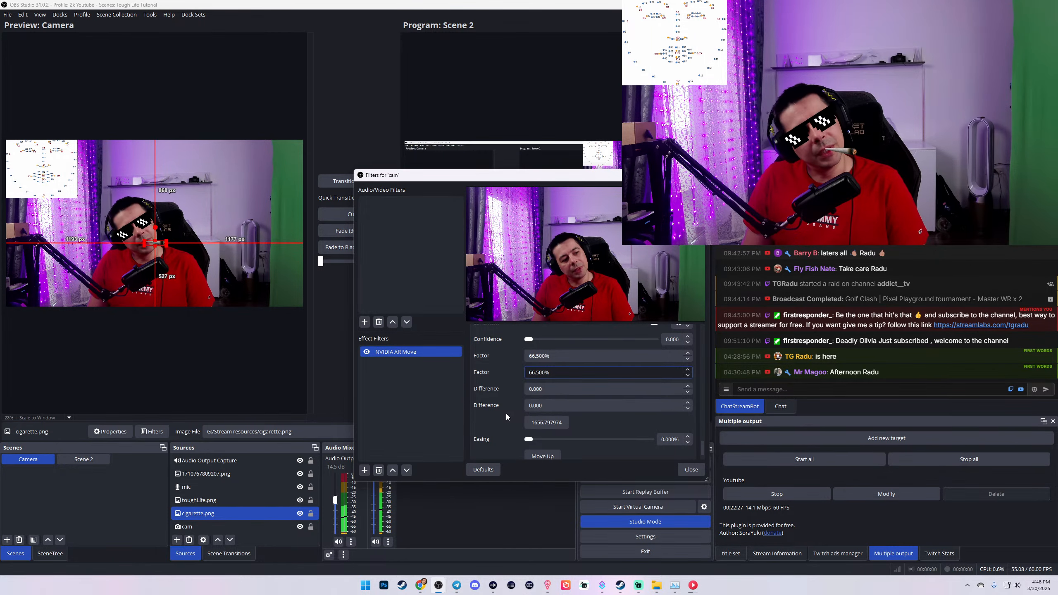
Step: Enlarge the face landmark reference image to check the mouth landmark numbers, and shrink it back to the preview's corner
left_click(75, 194)
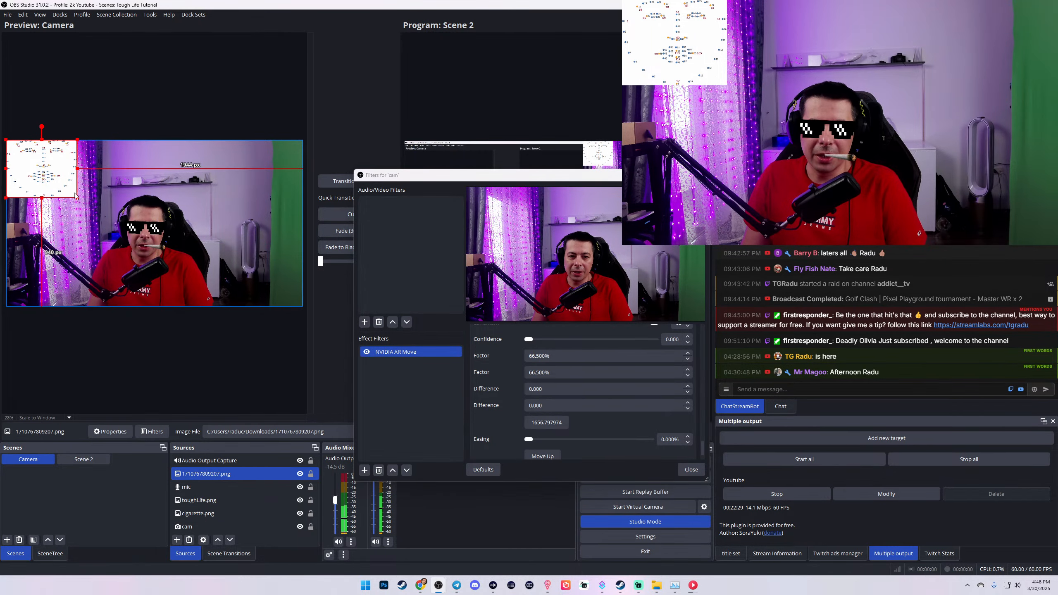
left_click_drag(79, 203, 202, 305)
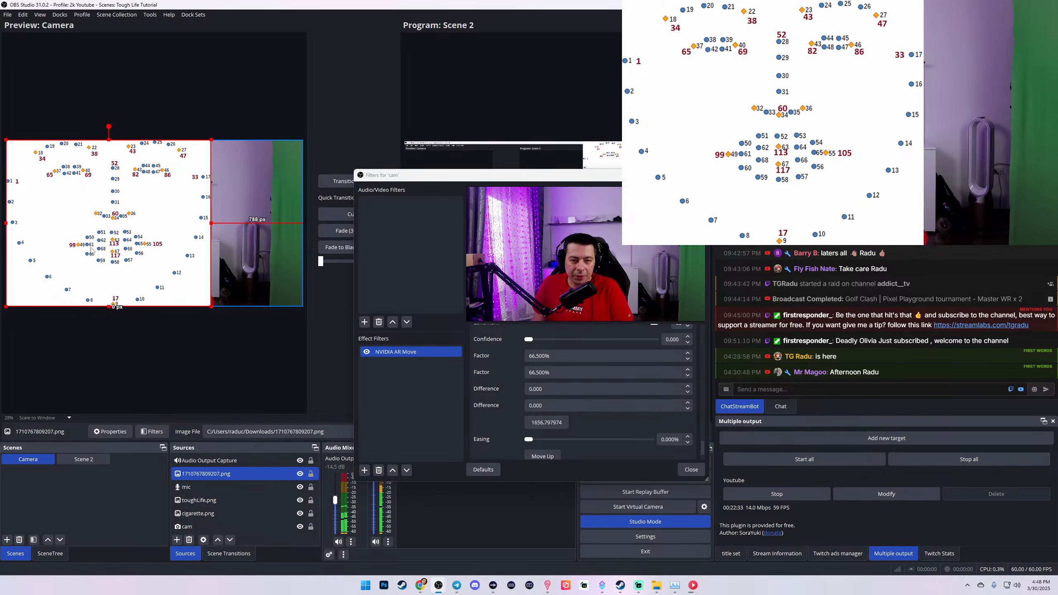
left_click_drag(210, 307, 76, 198)
Step: Add a sixth action to the NVIDIA AR Move filter and describe it as "Cigarete rotate"
scroll(501, 415, "up", 15)
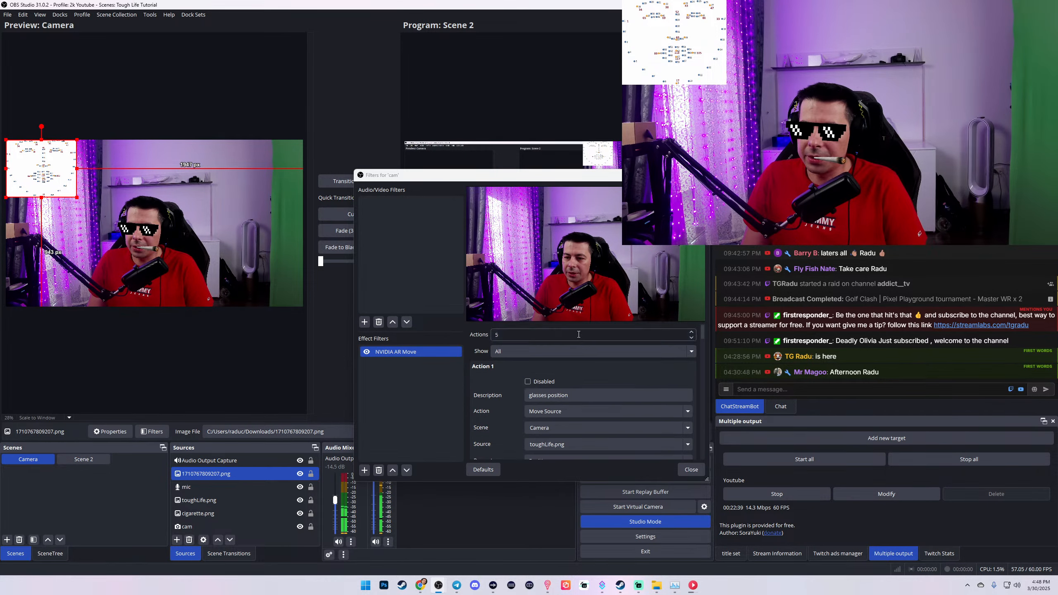
left_click(691, 333)
scroll(509, 420, "down", 10)
scroll(511, 418, "down", 10)
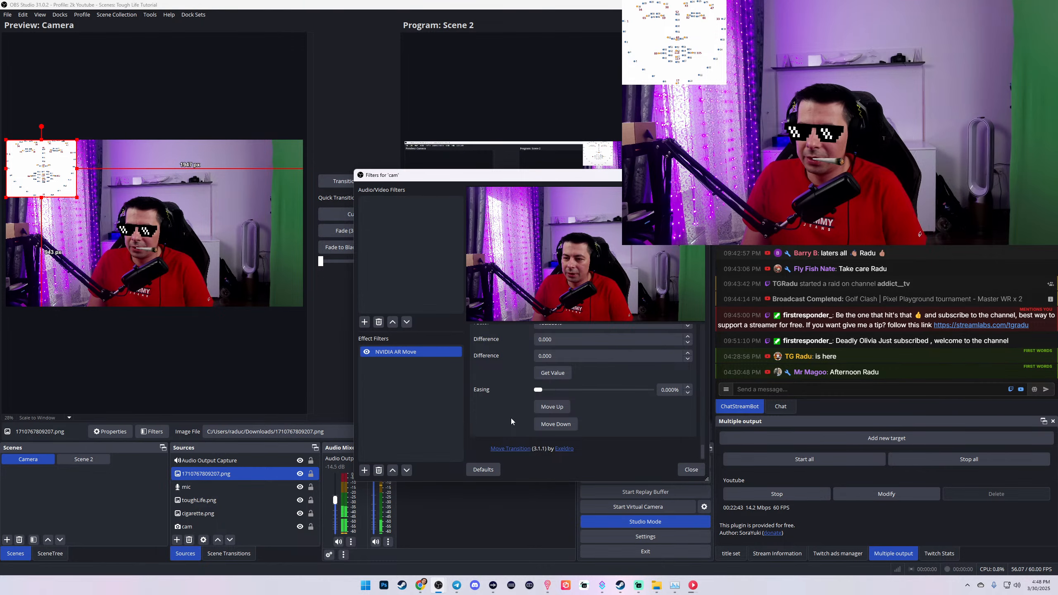
scroll(510, 418, "down", 2)
type("Cigarete rotate")
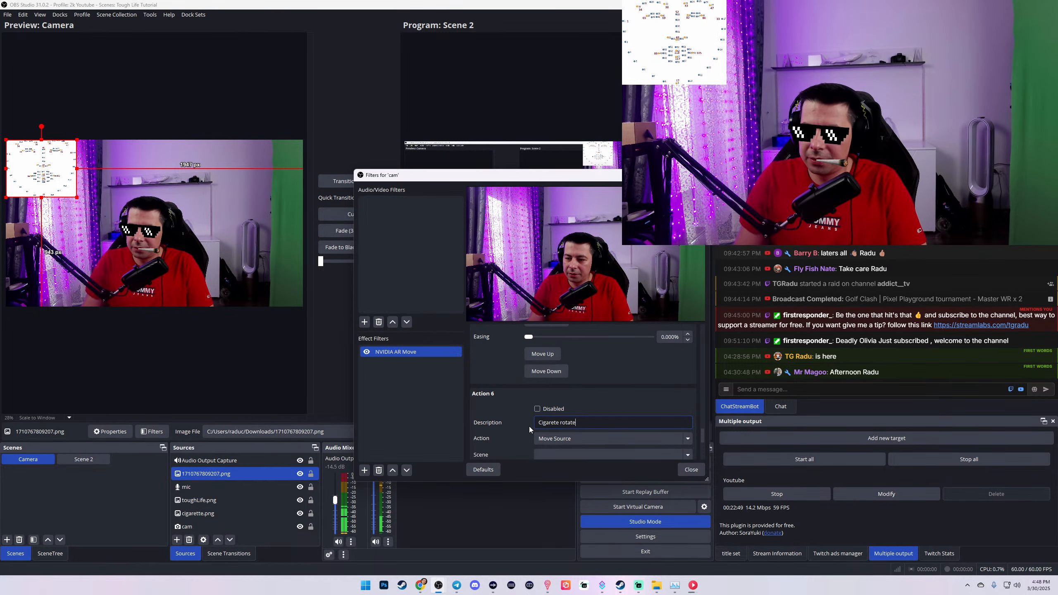
Step: Point Action 6 at the cigarette.png source in the Camera scene
scroll(529, 427, "down", 2)
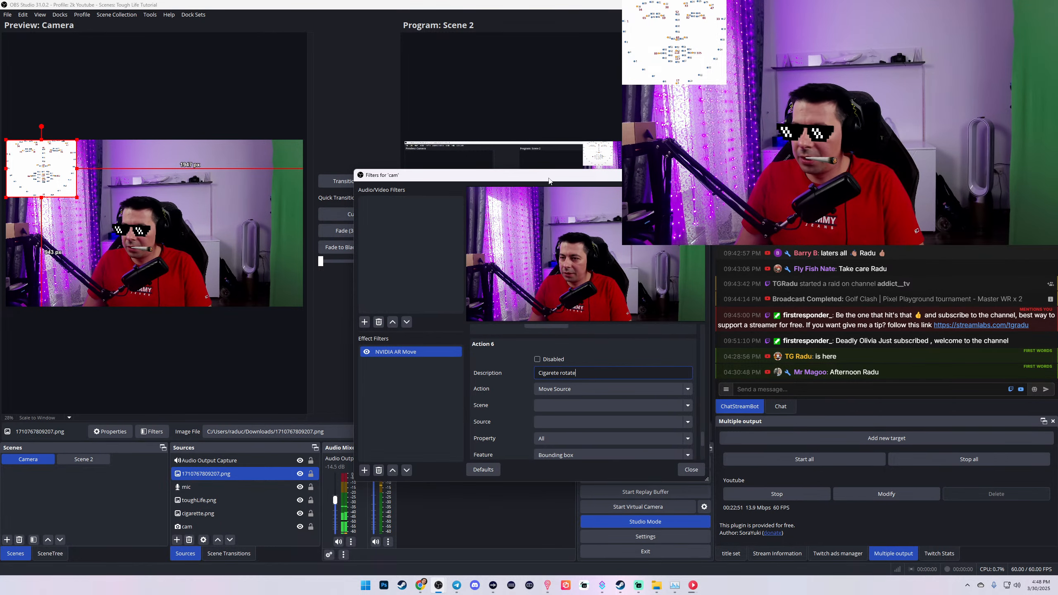
left_click_drag(551, 176, 481, 211)
left_click(612, 435)
left_click(617, 435)
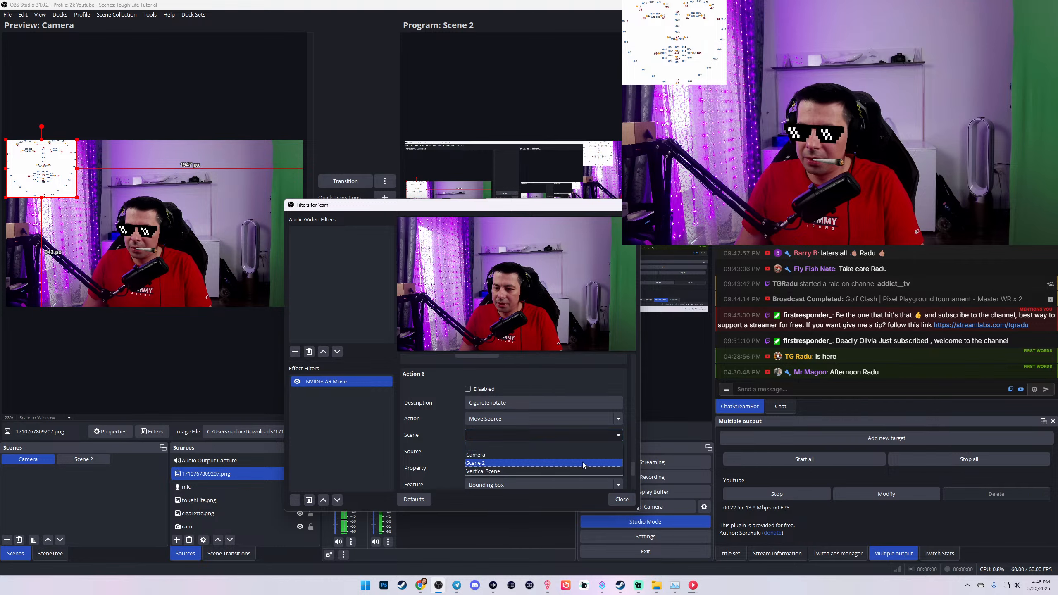
left_click(549, 458)
left_click(595, 452)
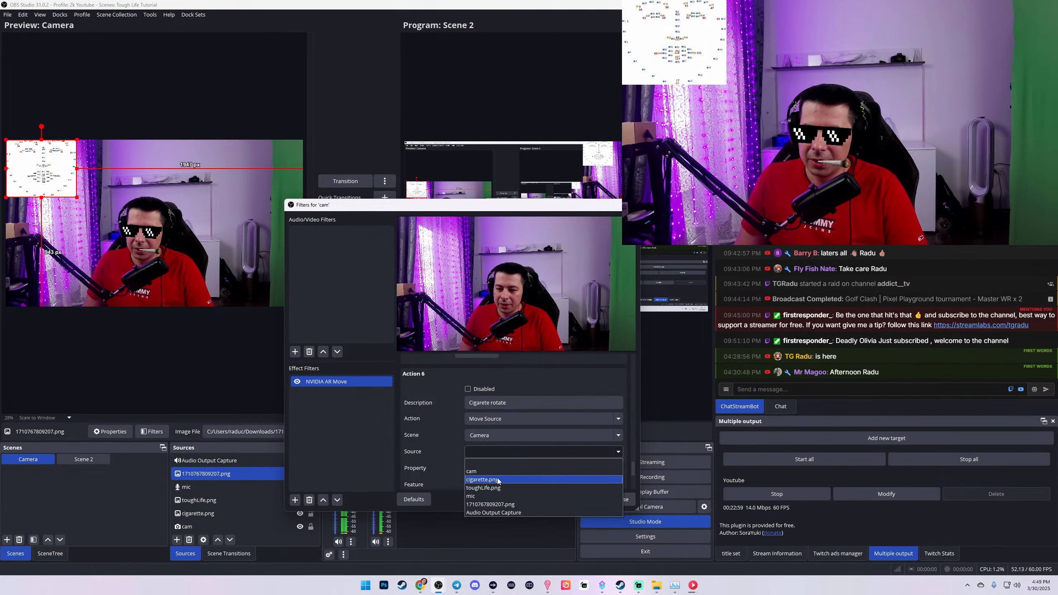
left_click(502, 479)
Step: Make Action 6 drive the source's Rotation property from the Landmark feature, using the Rotation landmark property
scroll(438, 465, "down", 2)
left_click(594, 419)
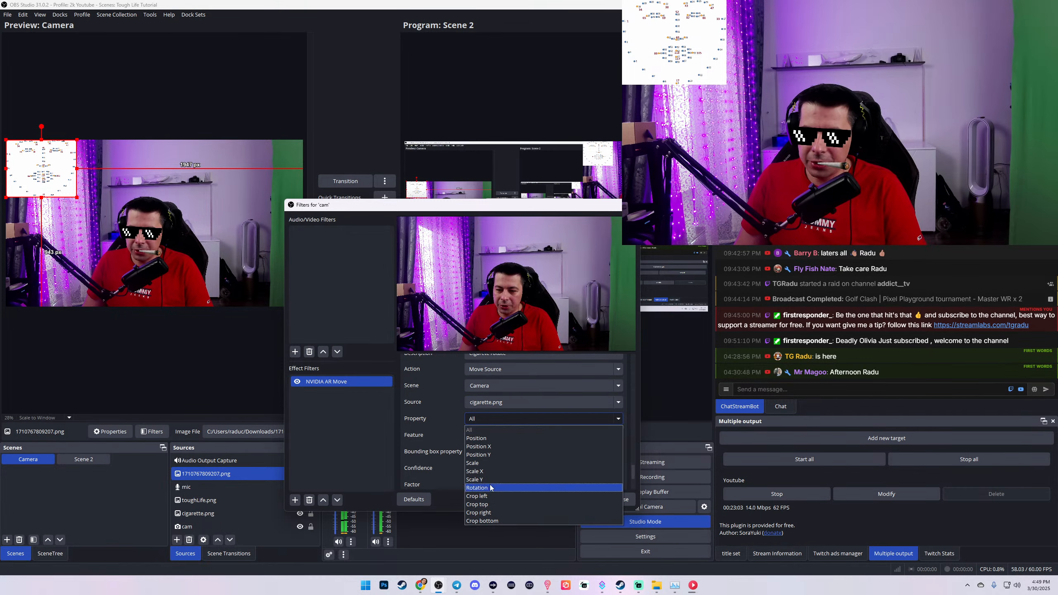
left_click(491, 488)
left_click(535, 436)
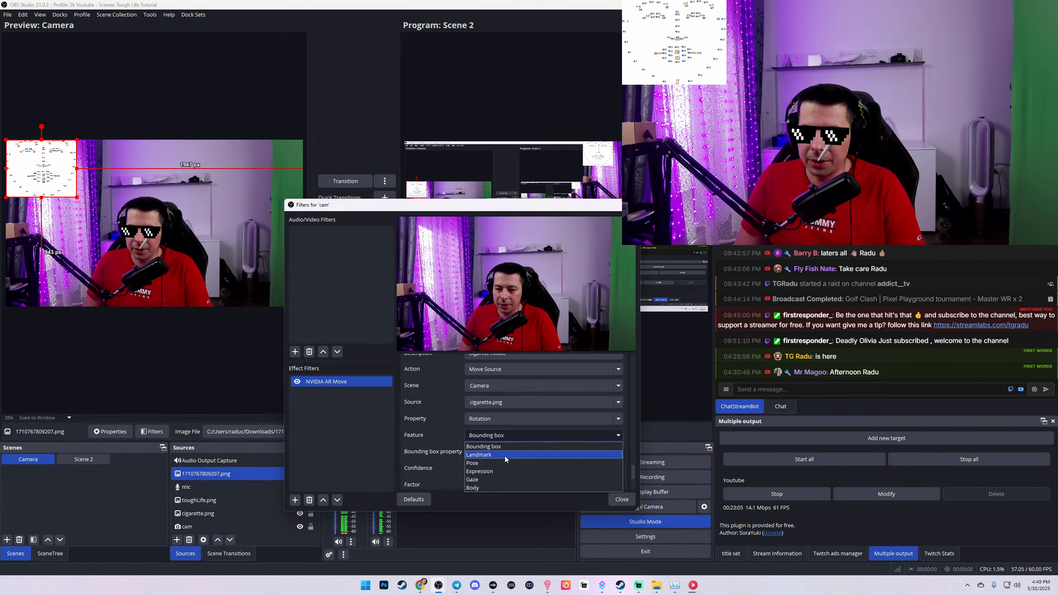
left_click(503, 457)
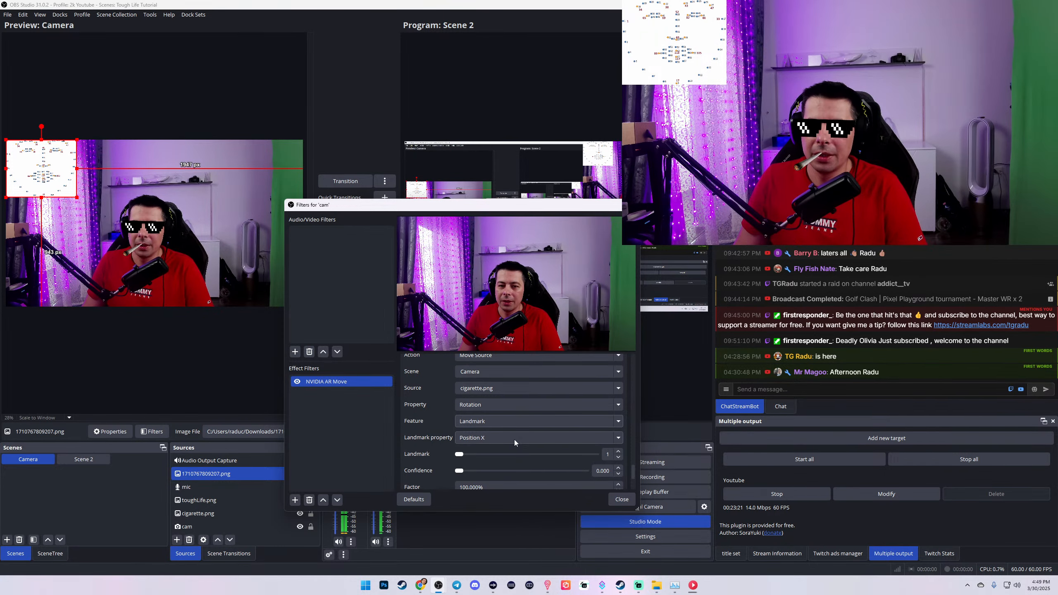
left_click(486, 438)
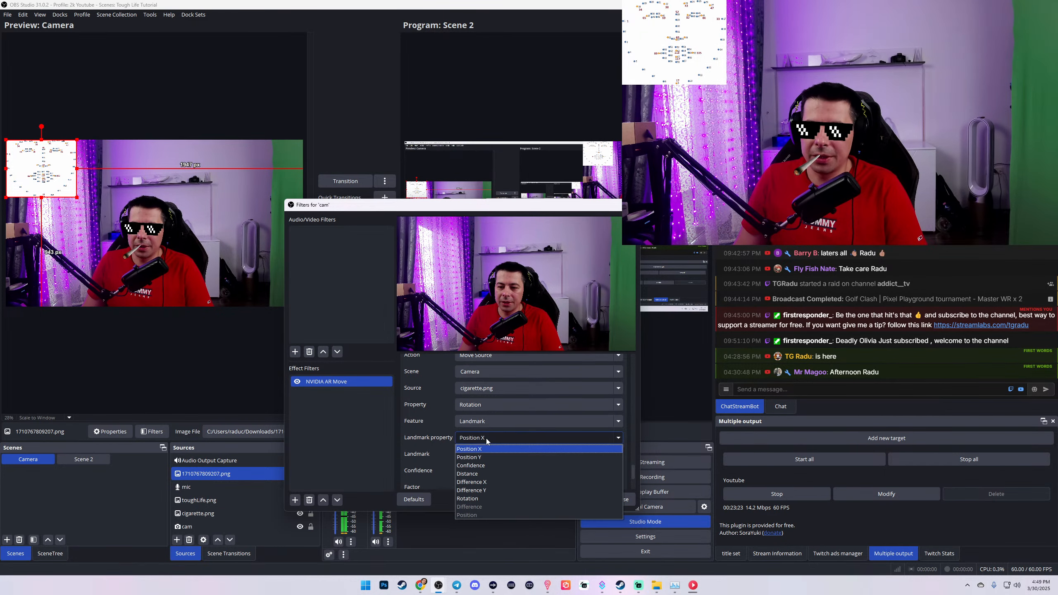
left_click(477, 499)
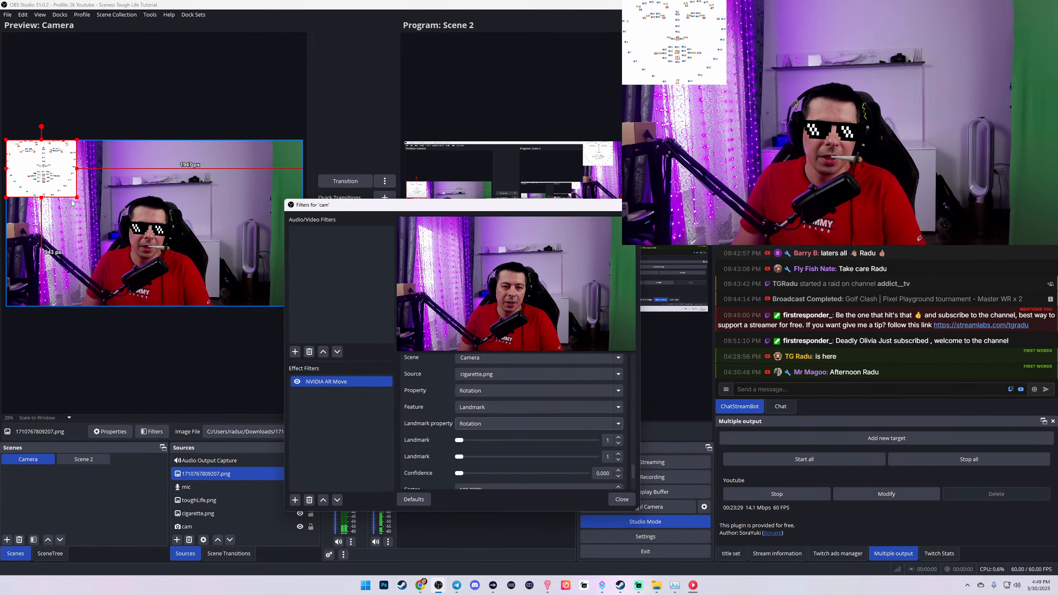
Step: Enlarge the landmark reference image slightly, and set Action 6's landmarks to 61 and 65 with a first difference of -20
mouse_move(76, 196)
left_mouse_down()
mouse_move(136, 235)
mouse_move(186, 299)
mouse_move(142, 277)
mouse_move(90, 207)
left_mouse_up()
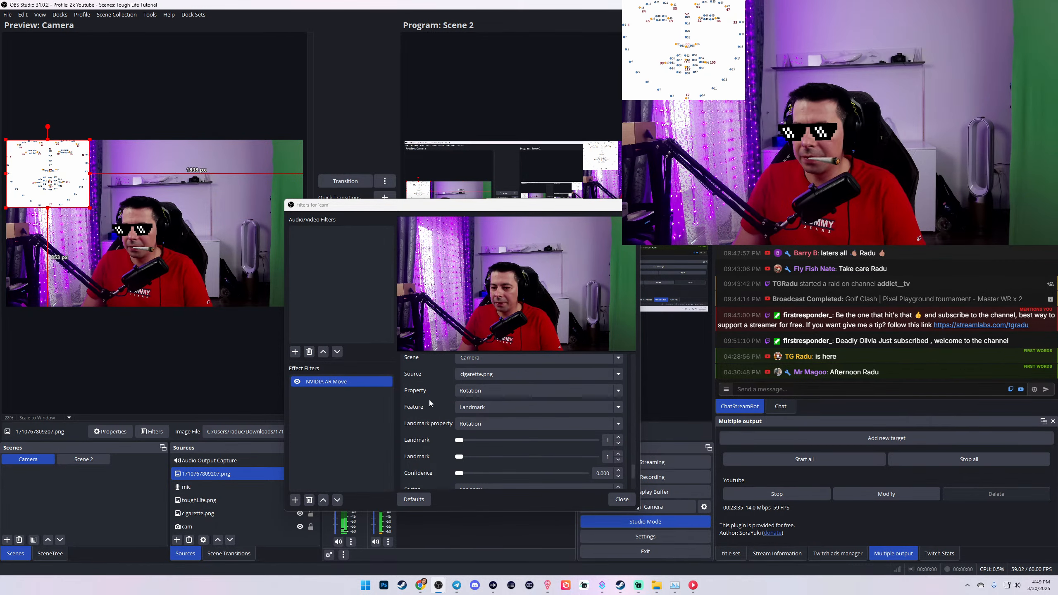
left_click_drag(459, 440, 494, 442)
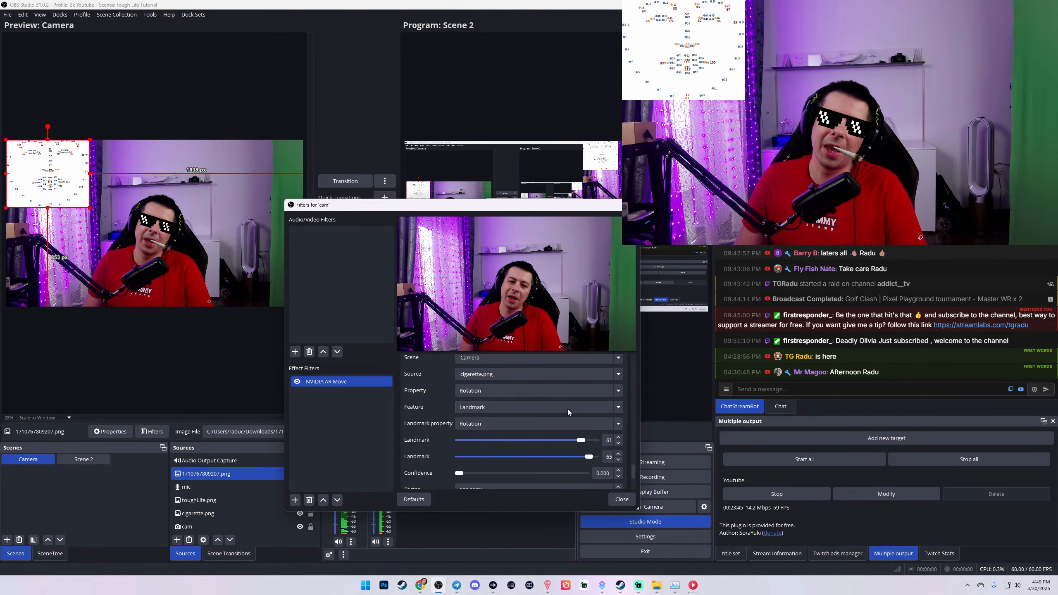
scroll(428, 455, "down", 3)
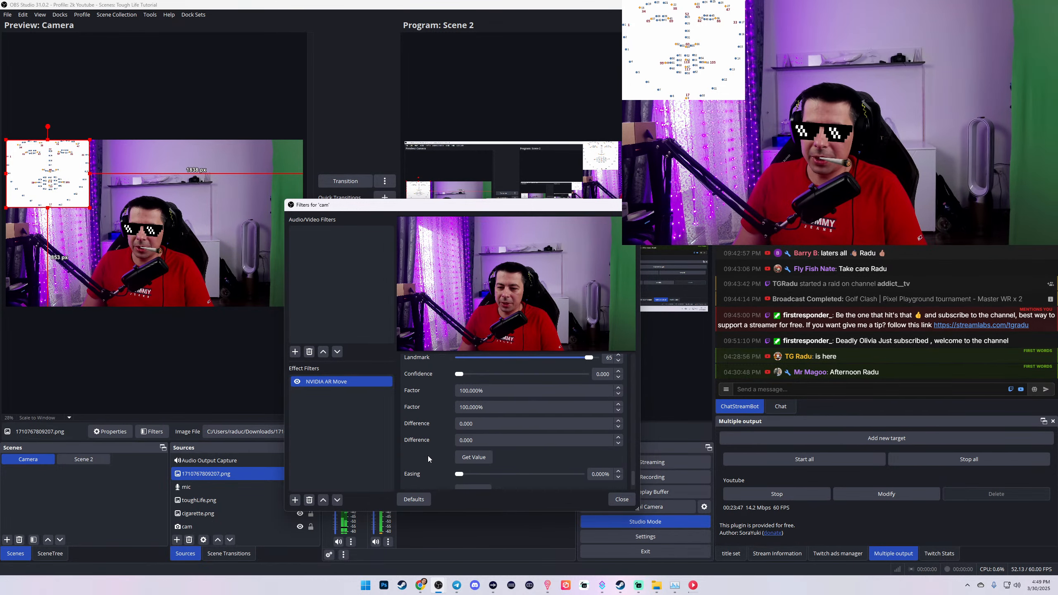
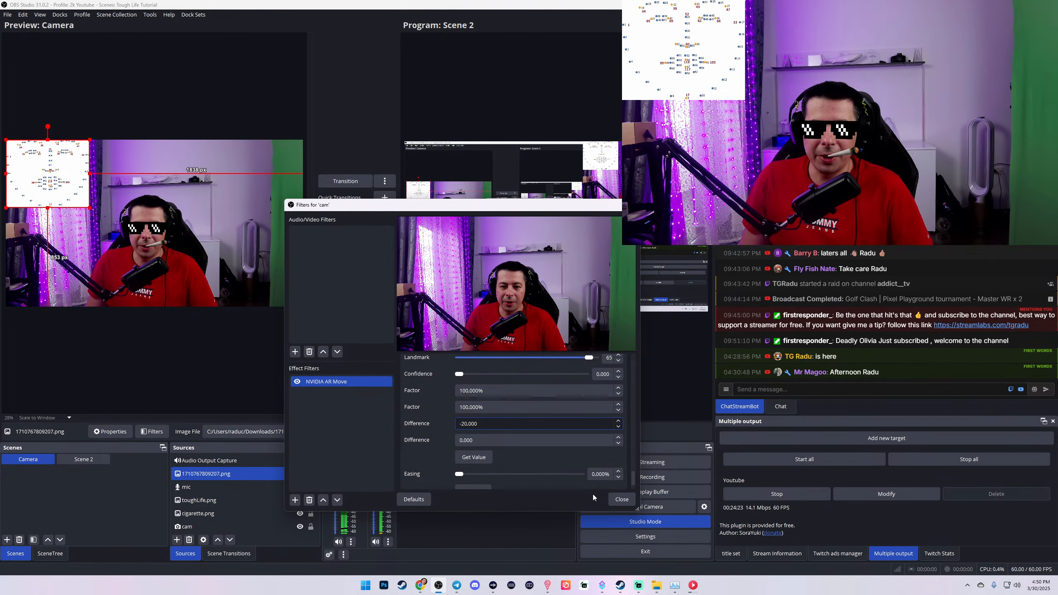
Step: Disable the NVIDIA AR Move filter, close the filters window, and hide the toughLife.png and cigarette.png sources
left_click(298, 382)
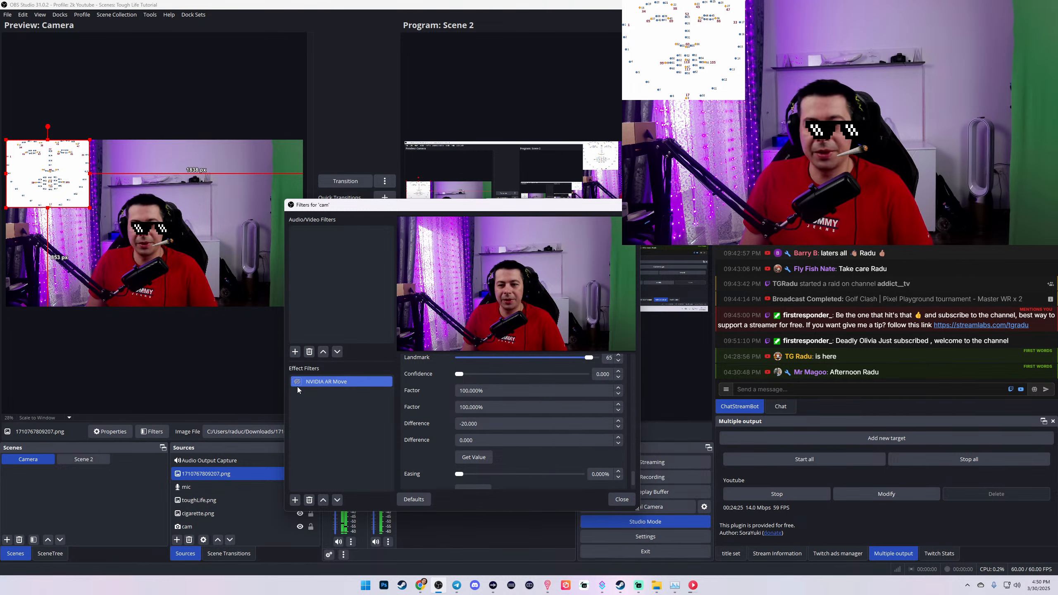
left_click(625, 503)
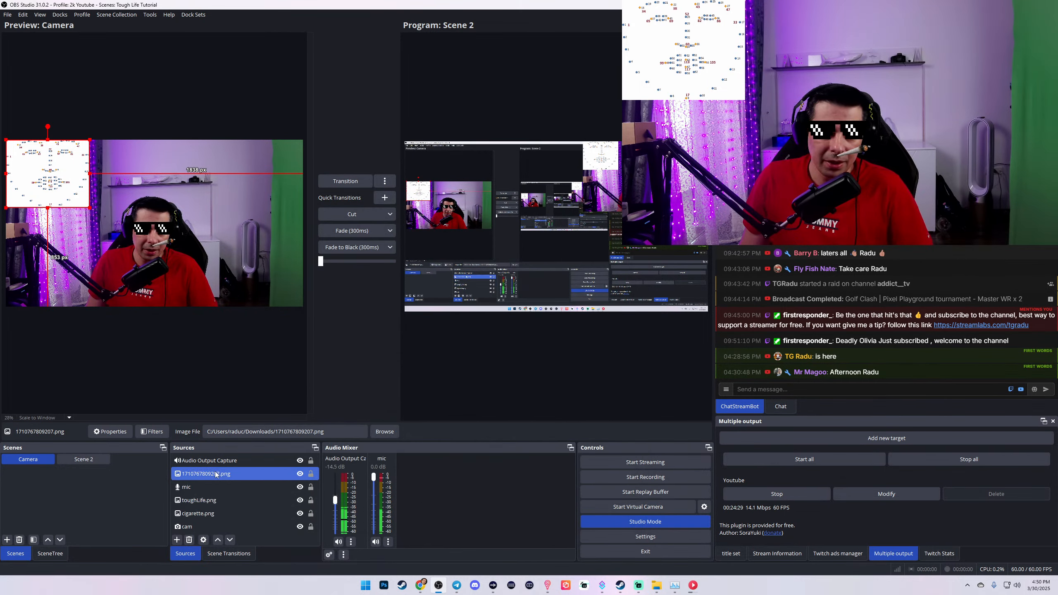
left_click(300, 500)
left_click(300, 513)
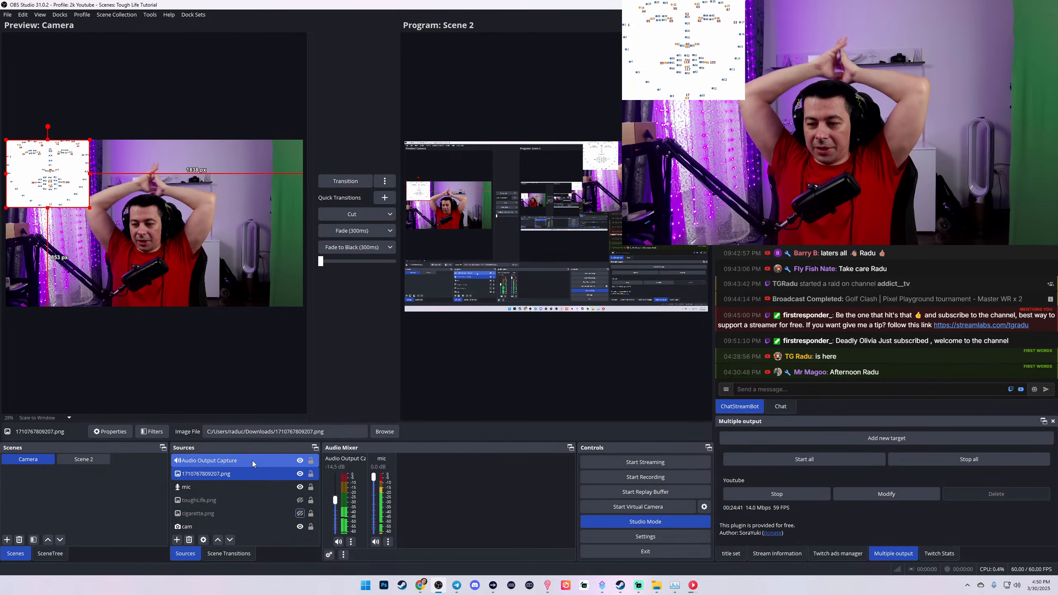
Step: Switch to Lumia Stream and start a new chat command named "!toughlife2"
left_click(547, 585)
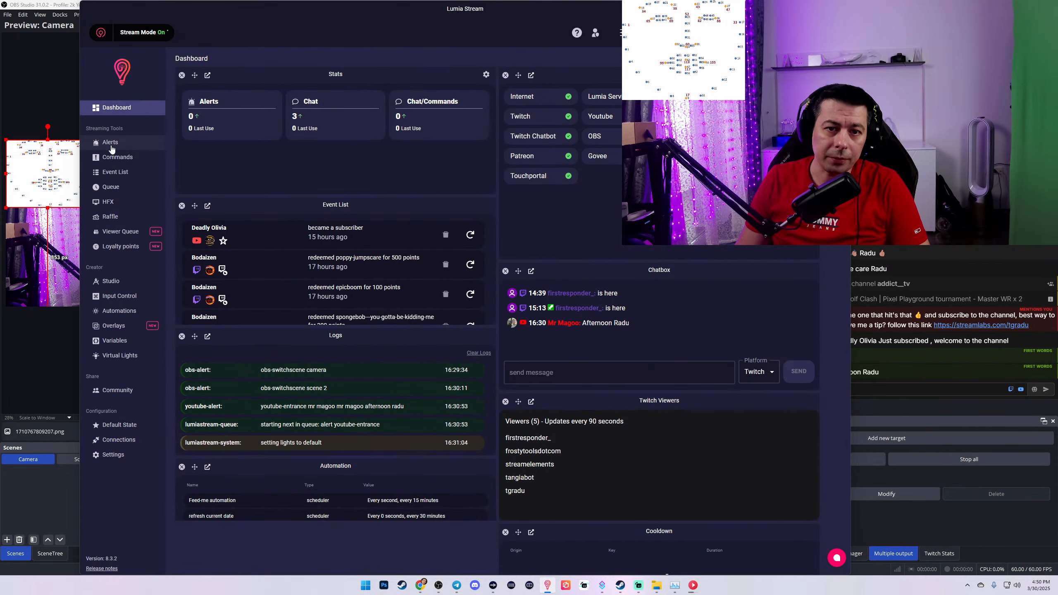
left_click(114, 159)
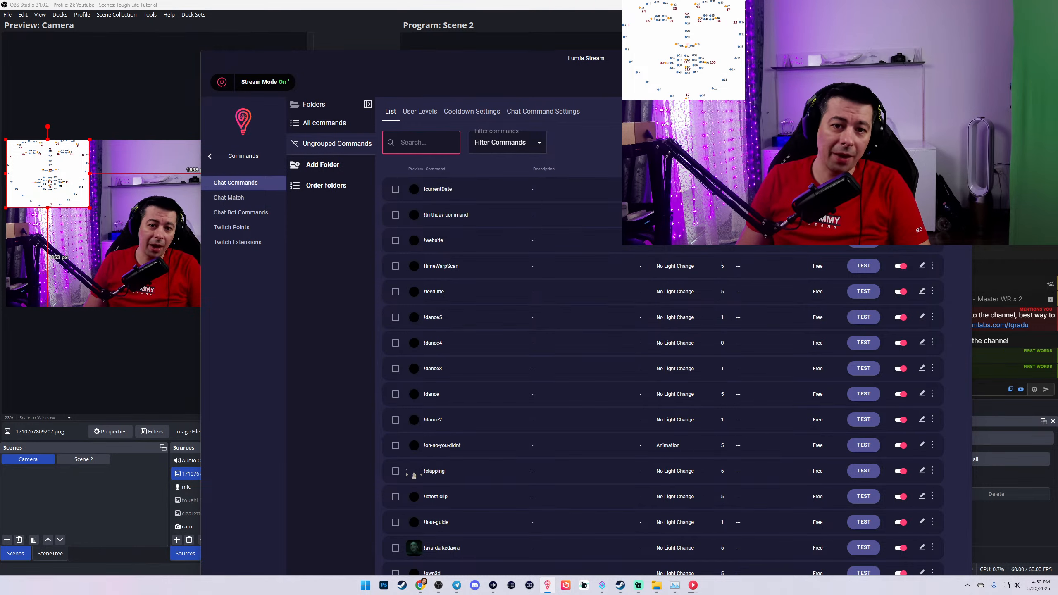
left_click_drag(493, 50, 558, 92)
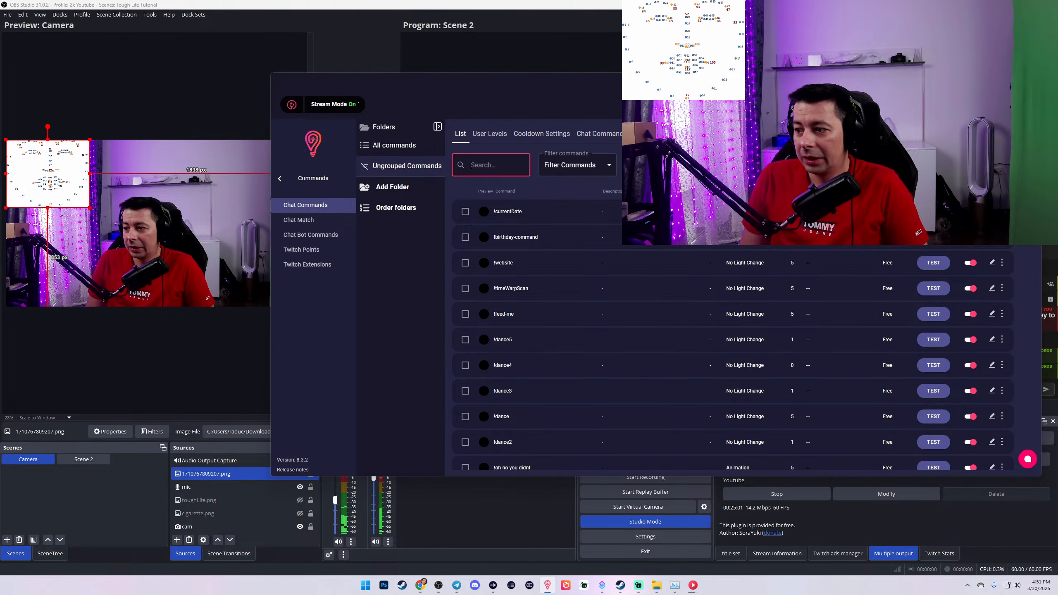
left_click(973, 165)
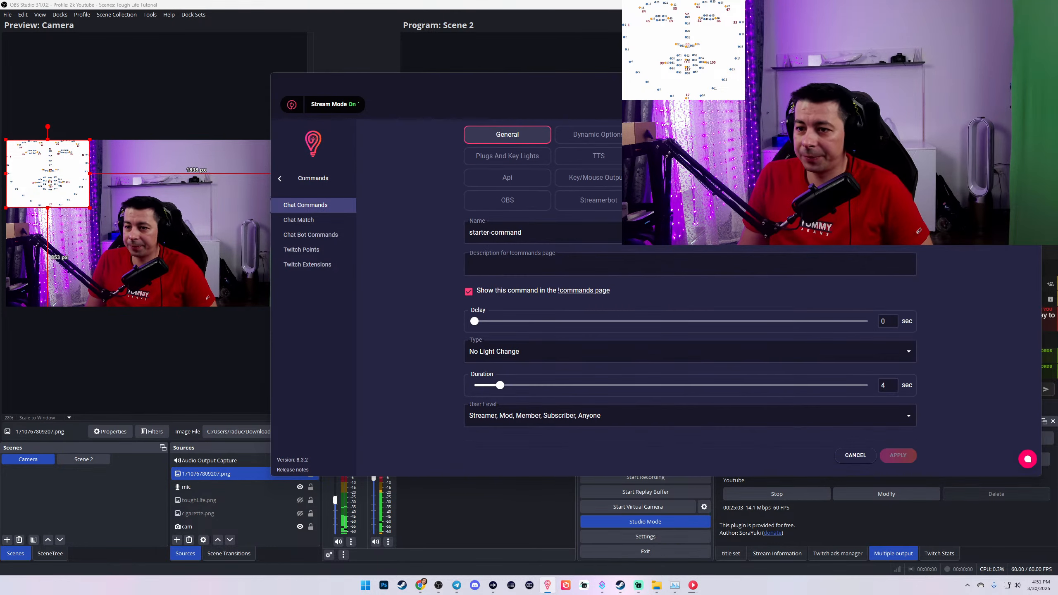
left_click_drag(531, 232, 413, 227)
type("!tough")
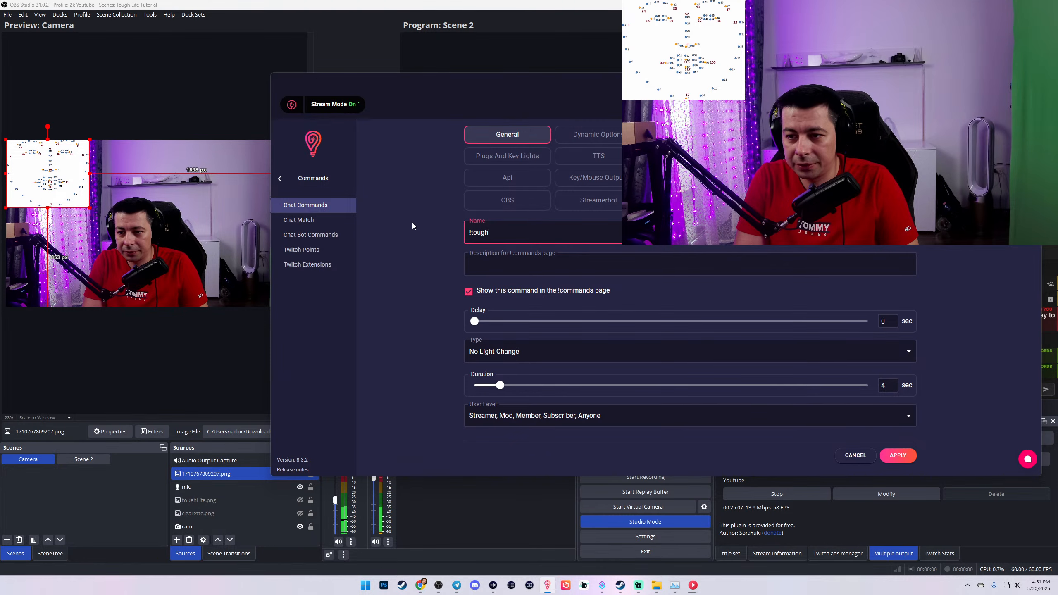
type("life2")
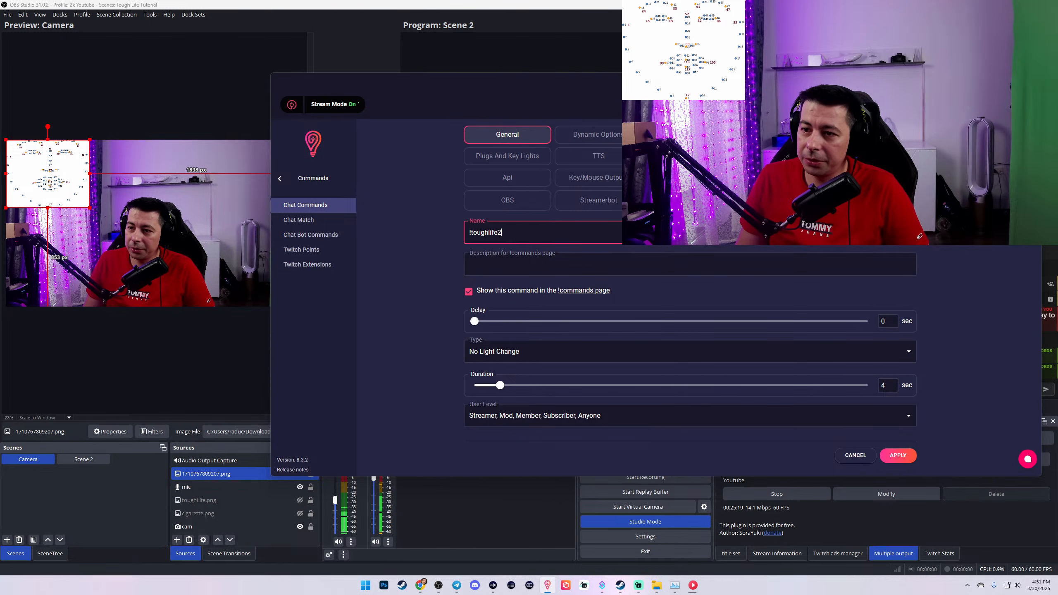
Step: Add an OBS Source Visibility Set action to the command that turns on cigarette.png in the Camera scene
left_click(507, 200)
left_click(581, 249)
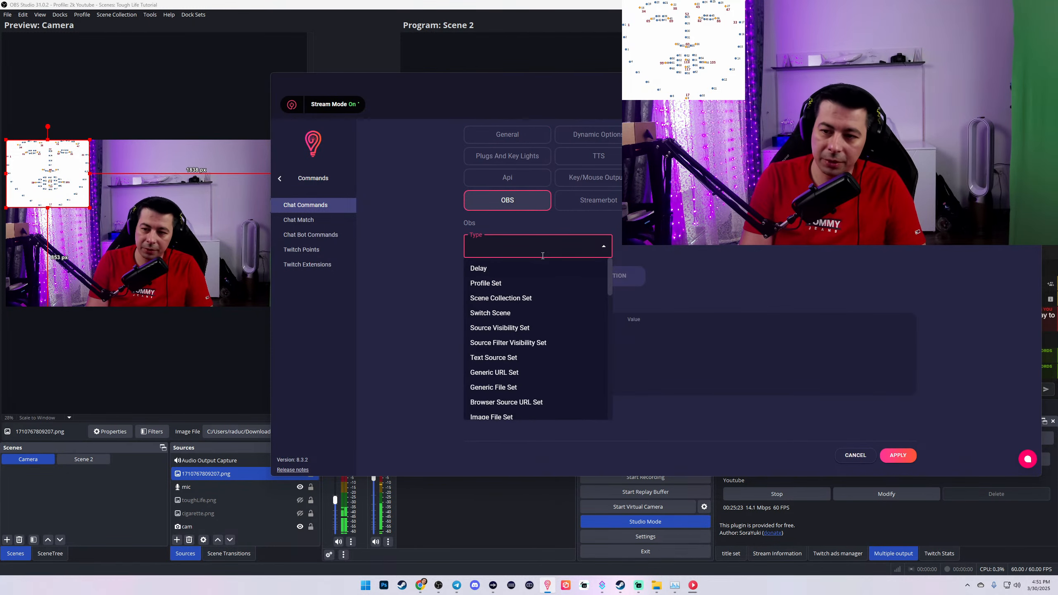
type("vis")
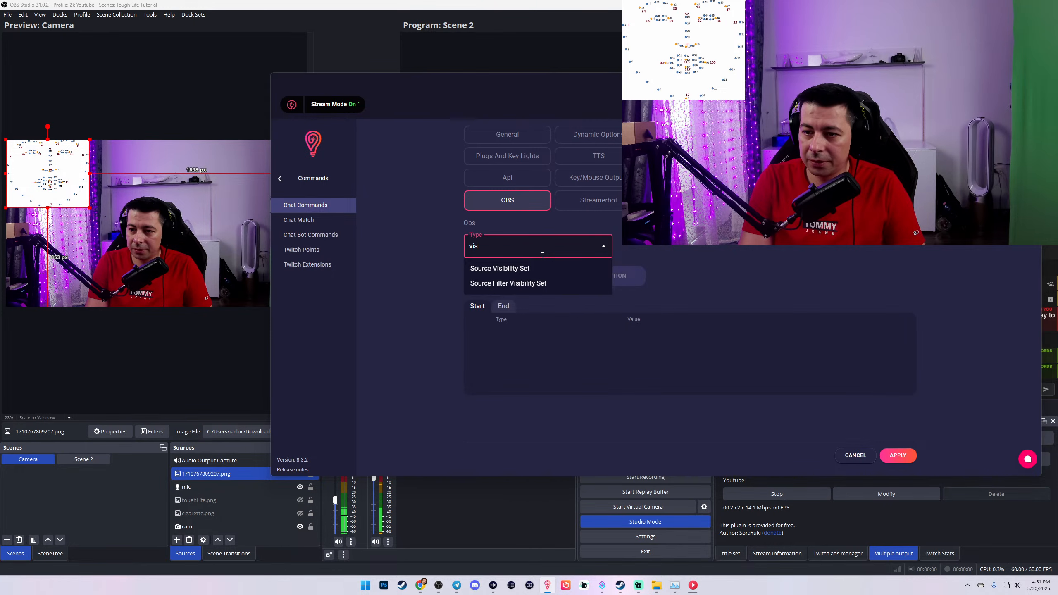
left_click(507, 269)
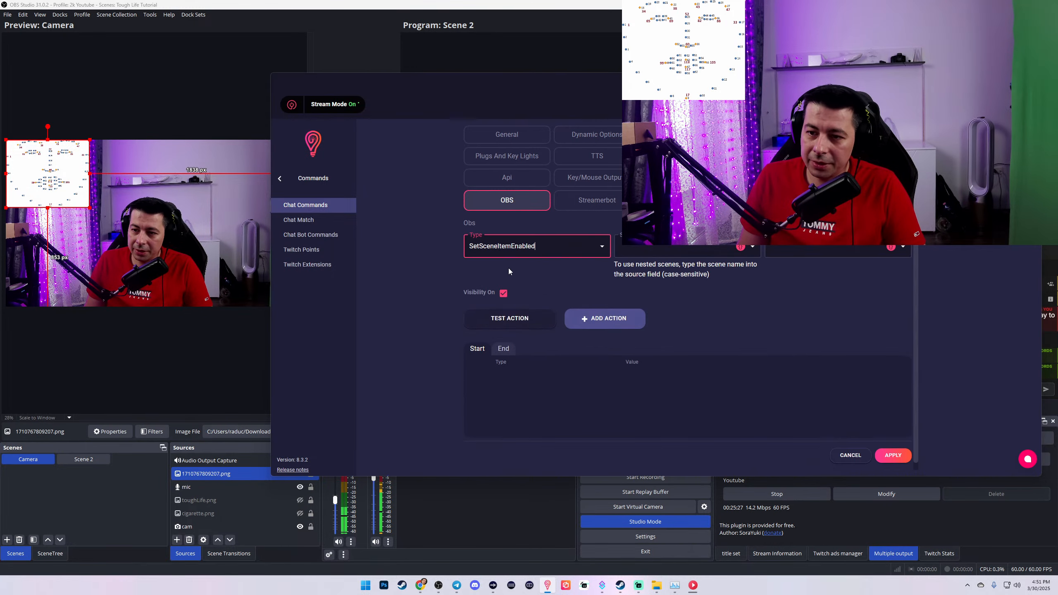
left_click(650, 250)
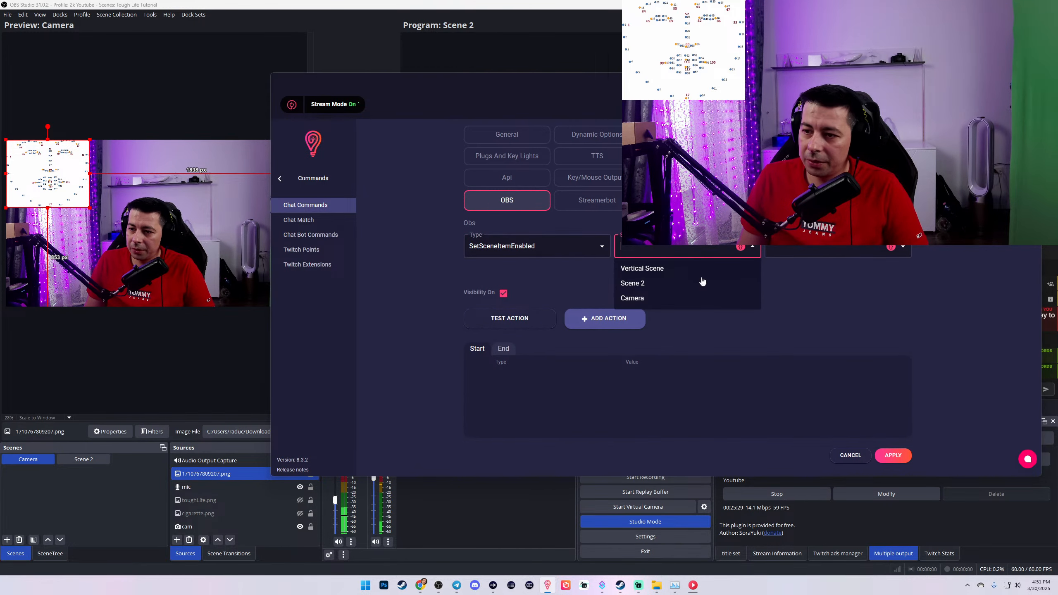
left_click(633, 298)
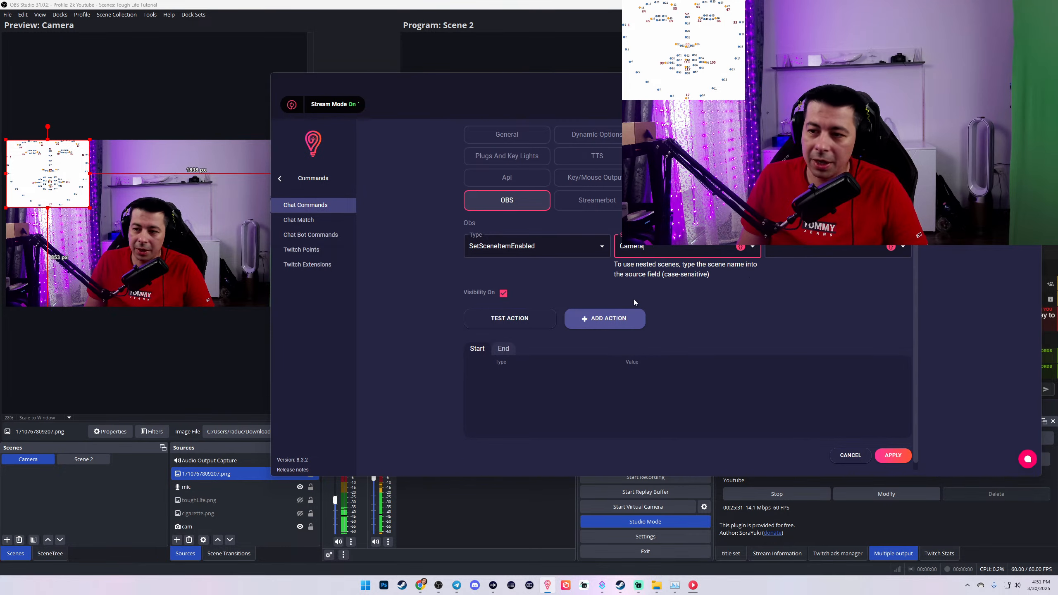
left_click(903, 249)
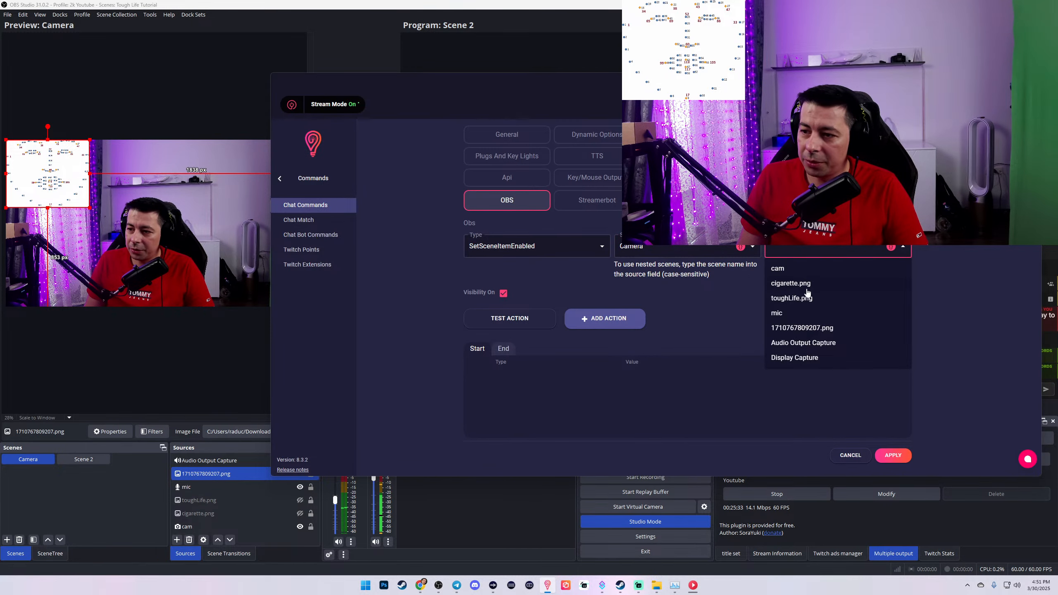
left_click(790, 284)
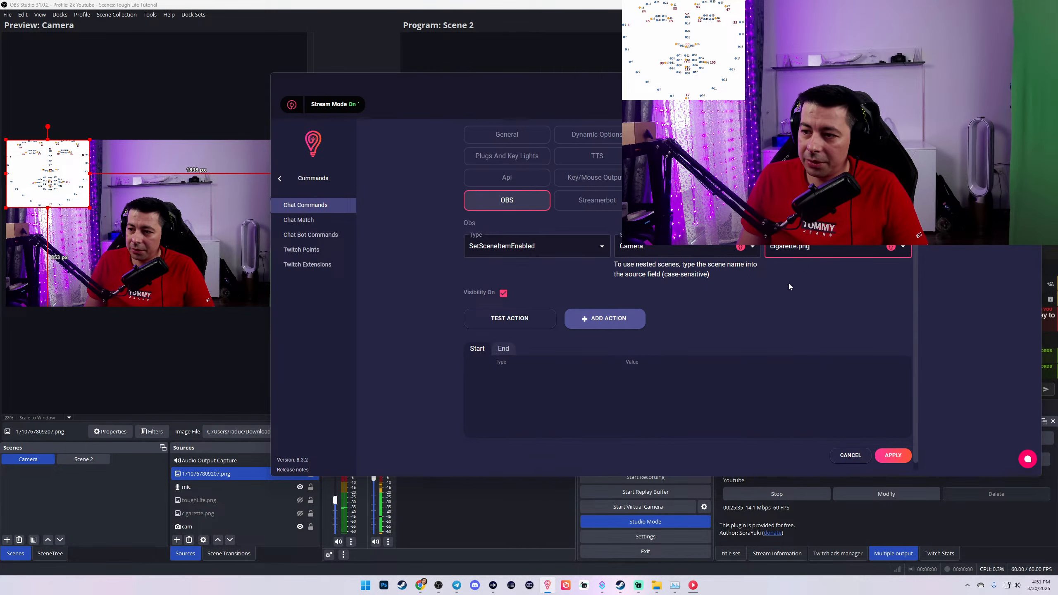
left_click(614, 320)
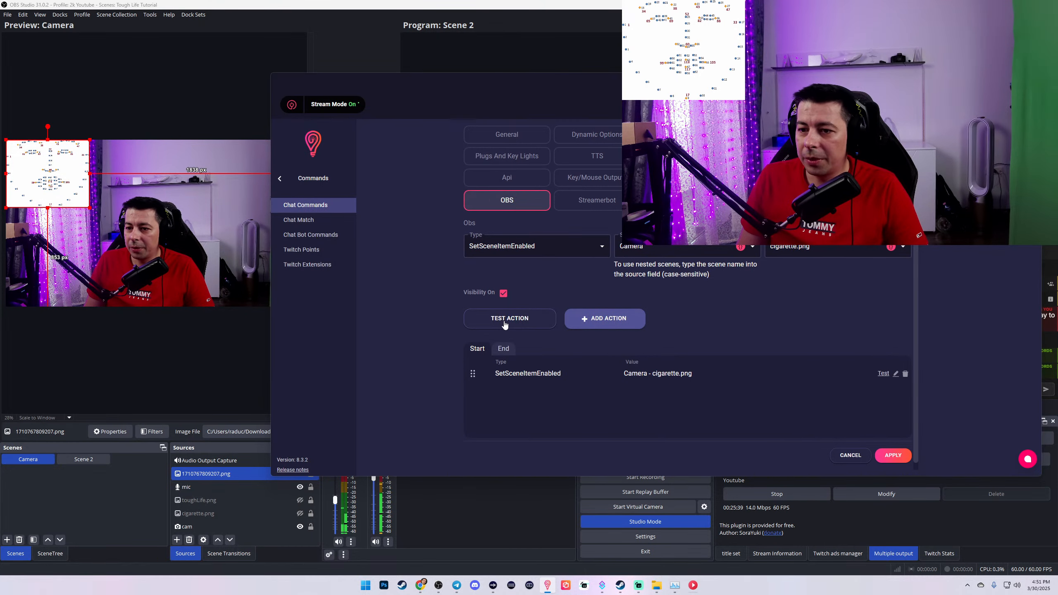
Step: Add a second visibility action that turns on toughLife.png in the Camera scene
left_click(903, 247)
left_click(797, 299)
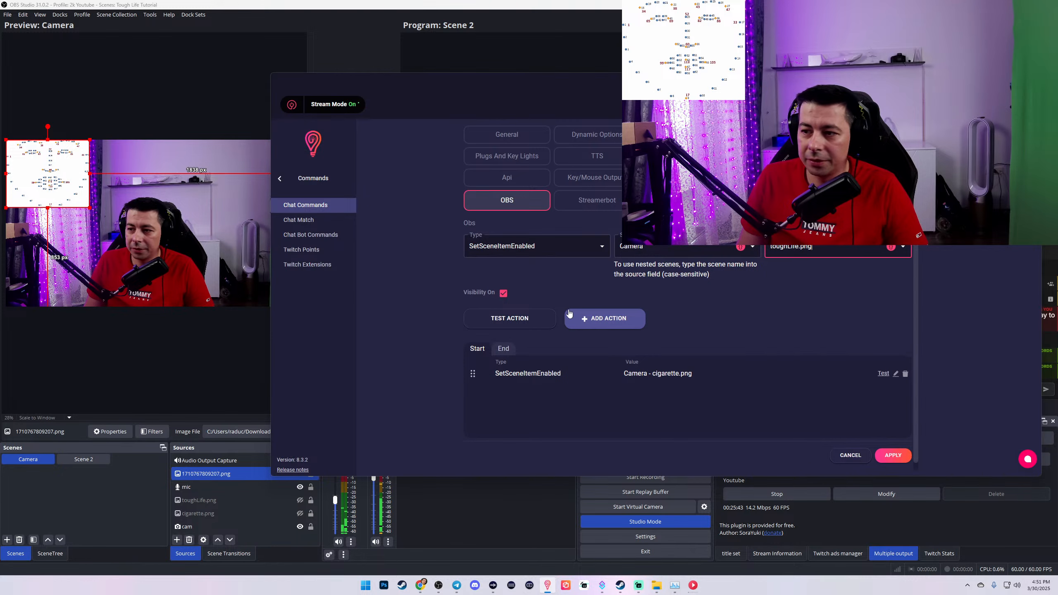
left_click(599, 325)
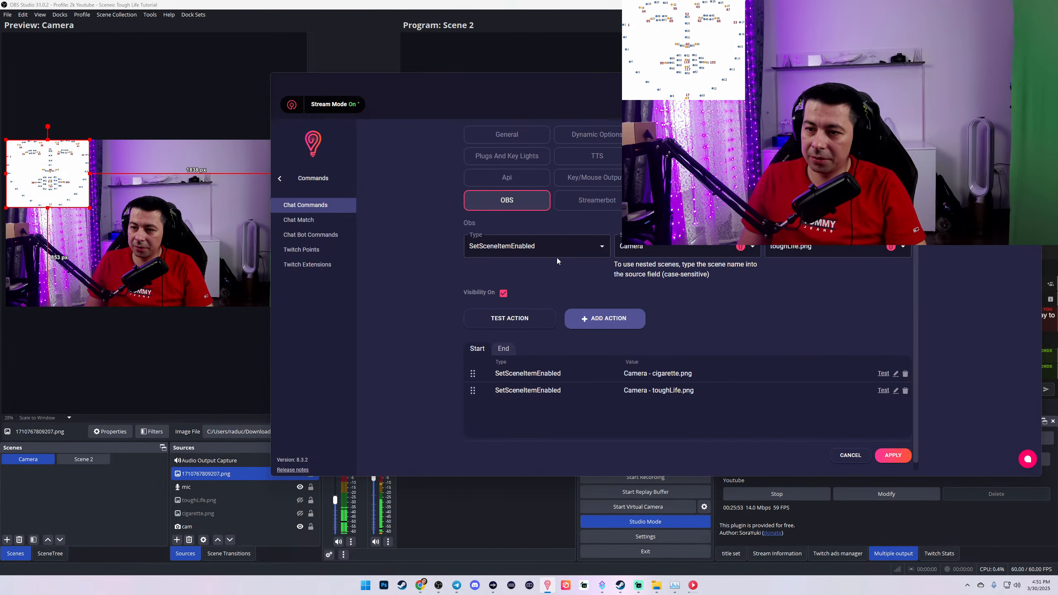
Step: Add a 10-second delay after the two visibility actions
left_click(517, 249)
left_click(515, 269)
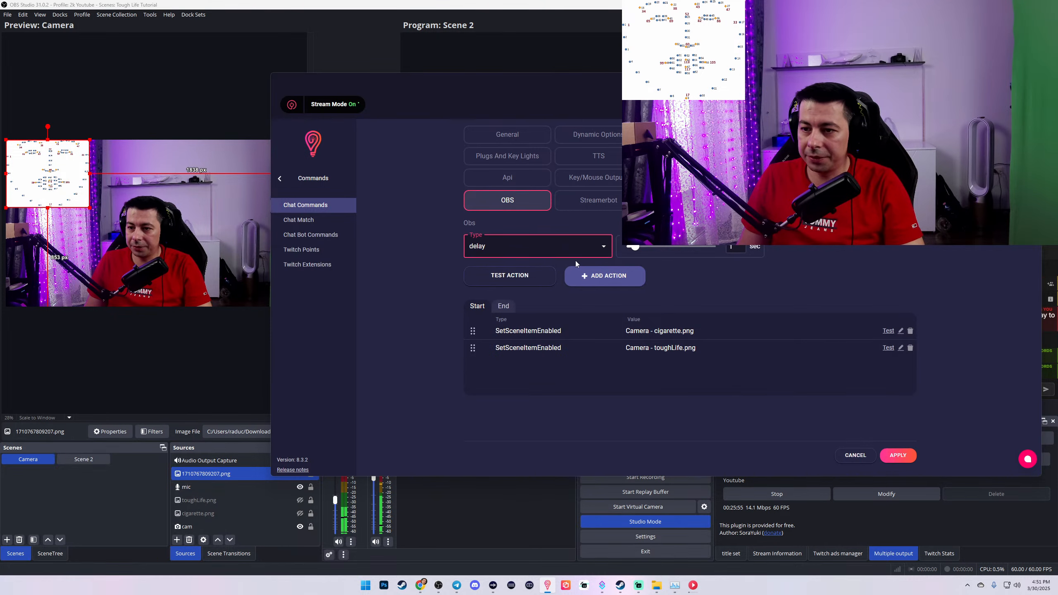
left_click_drag(637, 253, 732, 252)
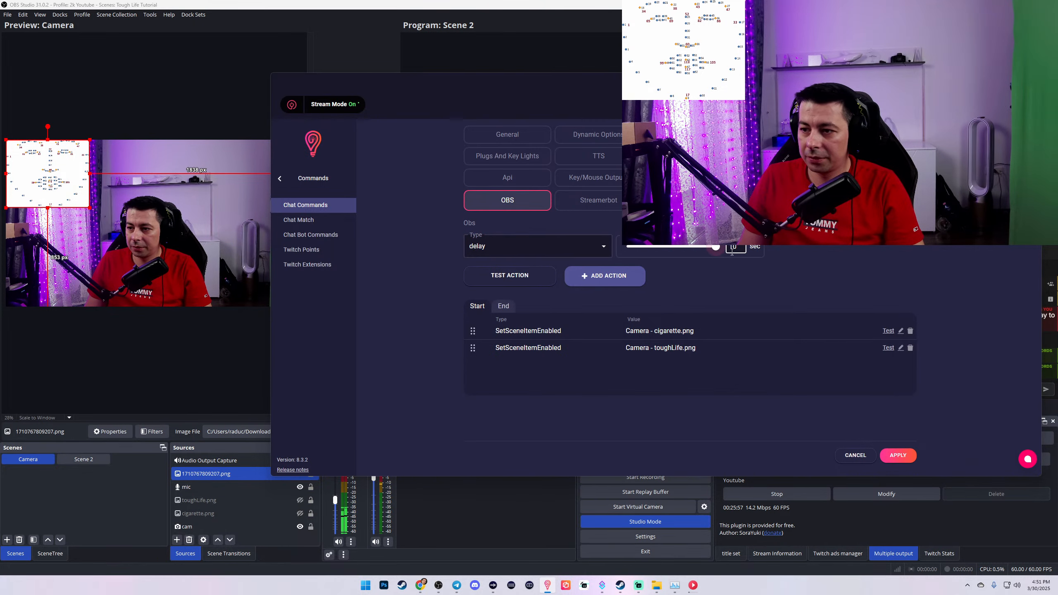
left_click(633, 274)
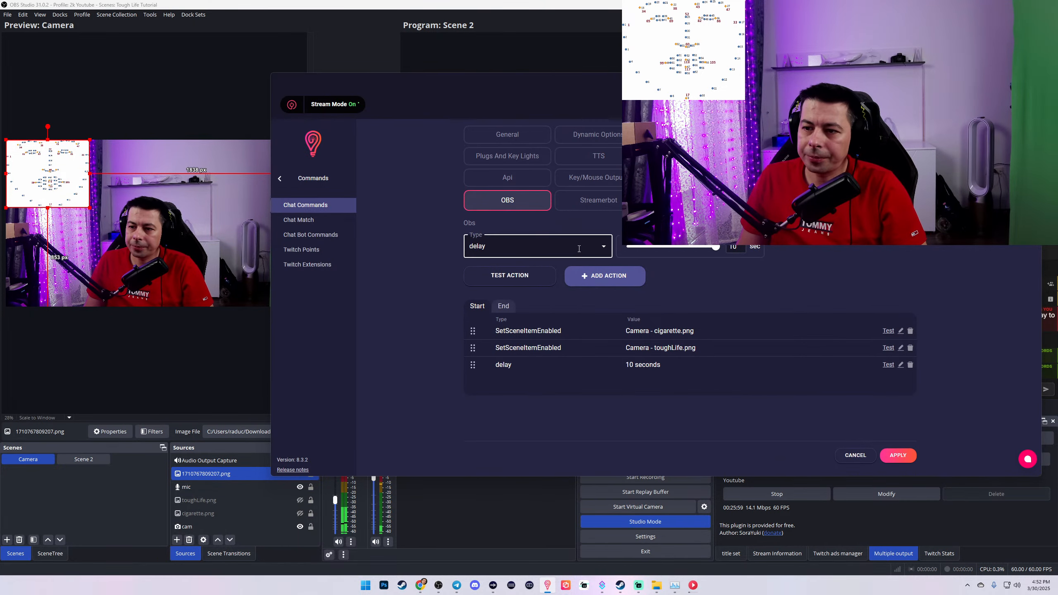
Step: Add a Source Filter Visibility Set action that turns on NVIDIA AR Move on the cam source, and place it before the delay
left_click(603, 250)
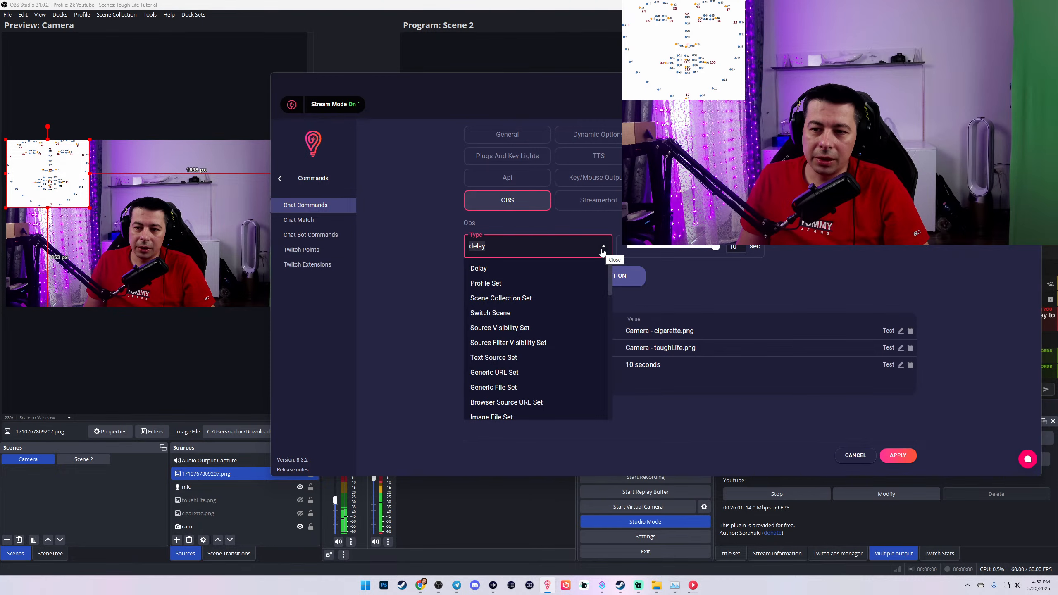
left_click(532, 343)
left_click(675, 249)
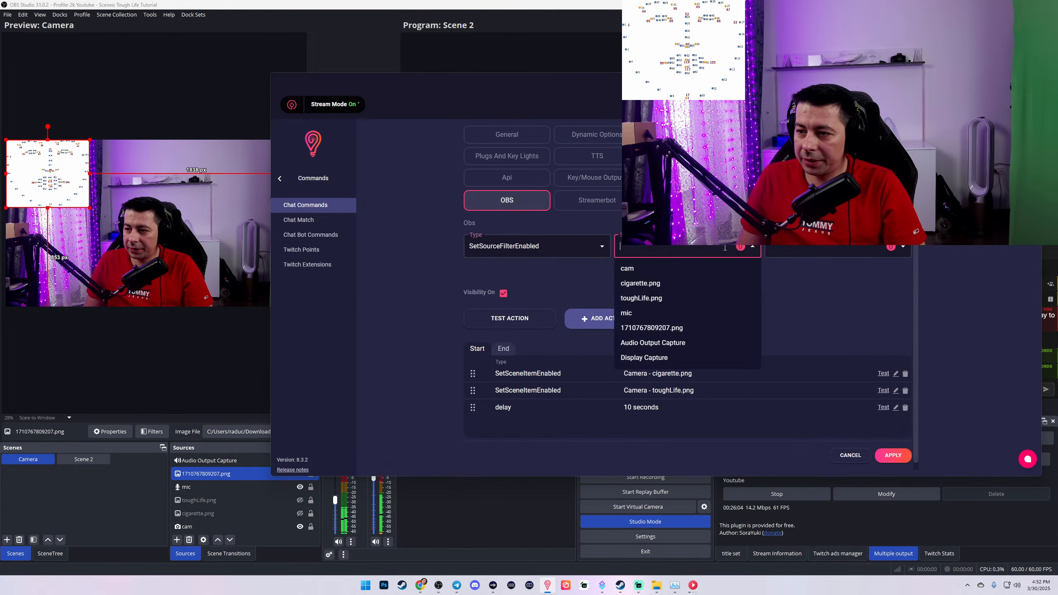
left_click(633, 271)
left_click(847, 250)
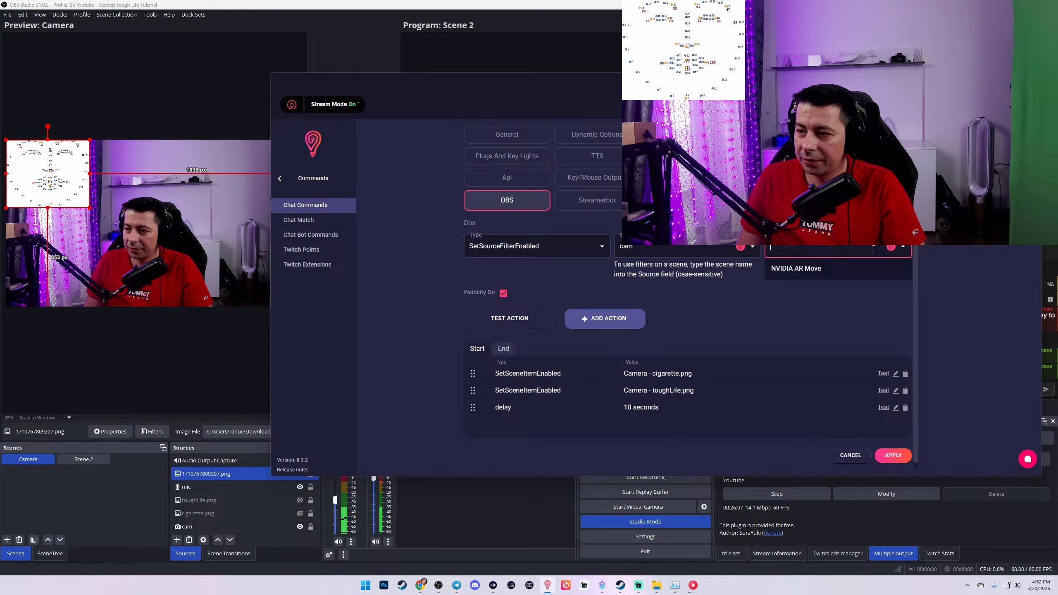
left_click(800, 270)
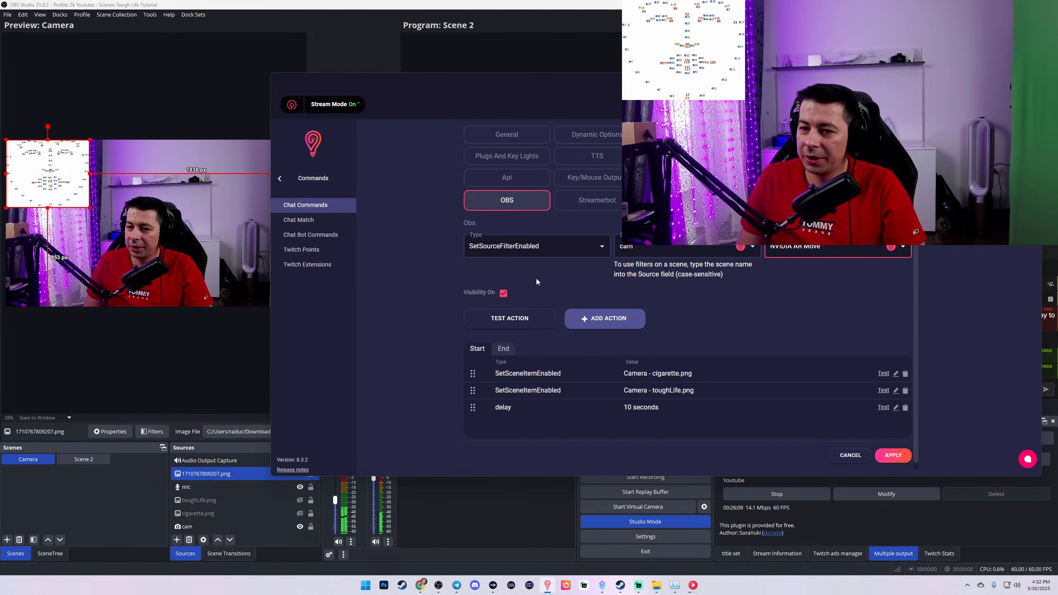
left_click(620, 322)
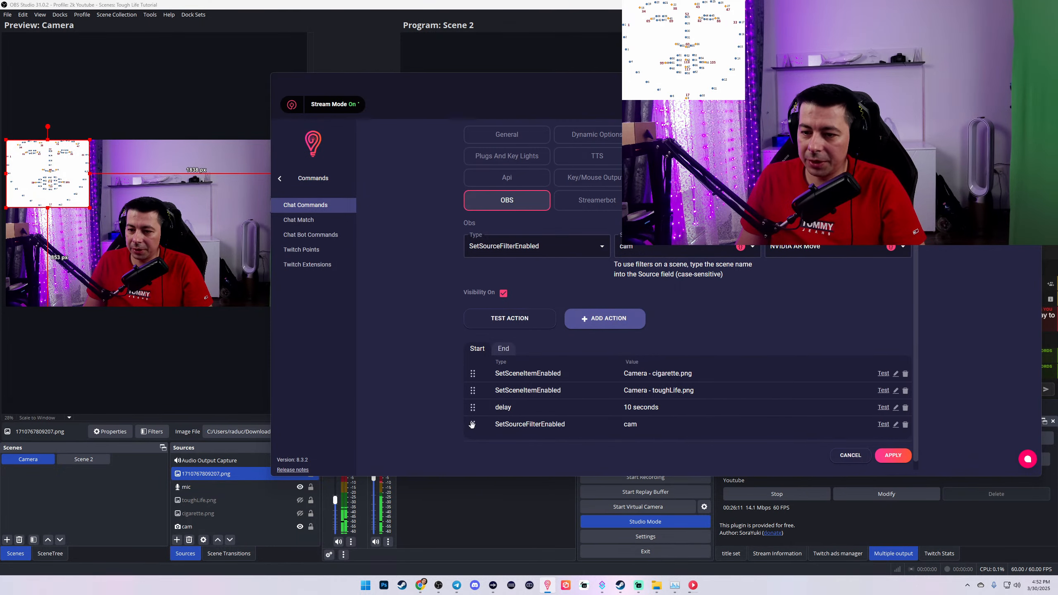
left_click_drag(472, 425, 473, 408)
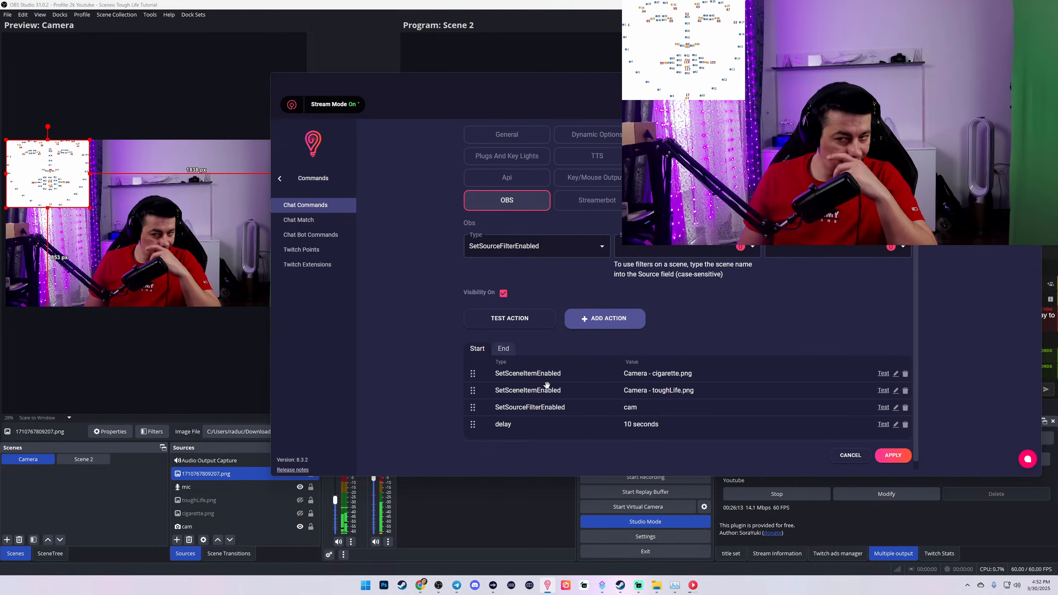
Step: Add another filter visibility action after the delay that turns off NVIDIA AR Move on the cam source
left_click(671, 251)
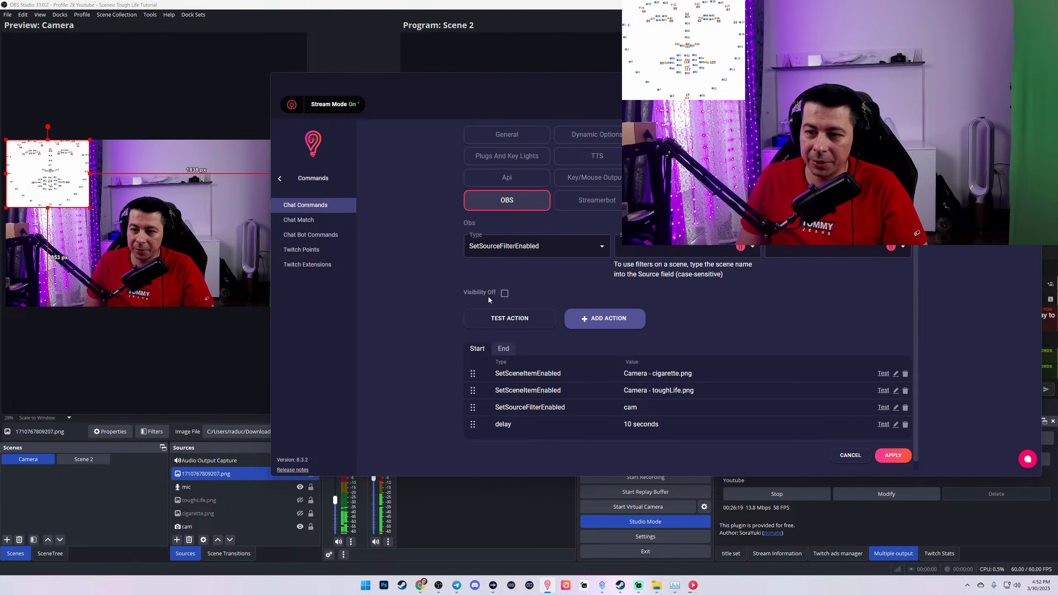
left_click_drag(588, 90, 495, 97)
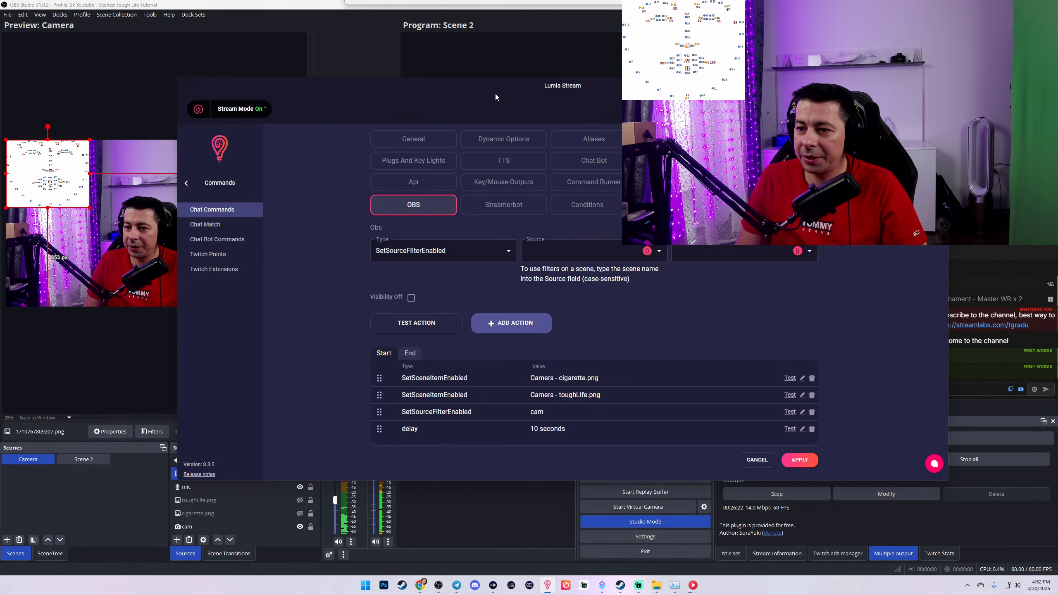
left_click(659, 251)
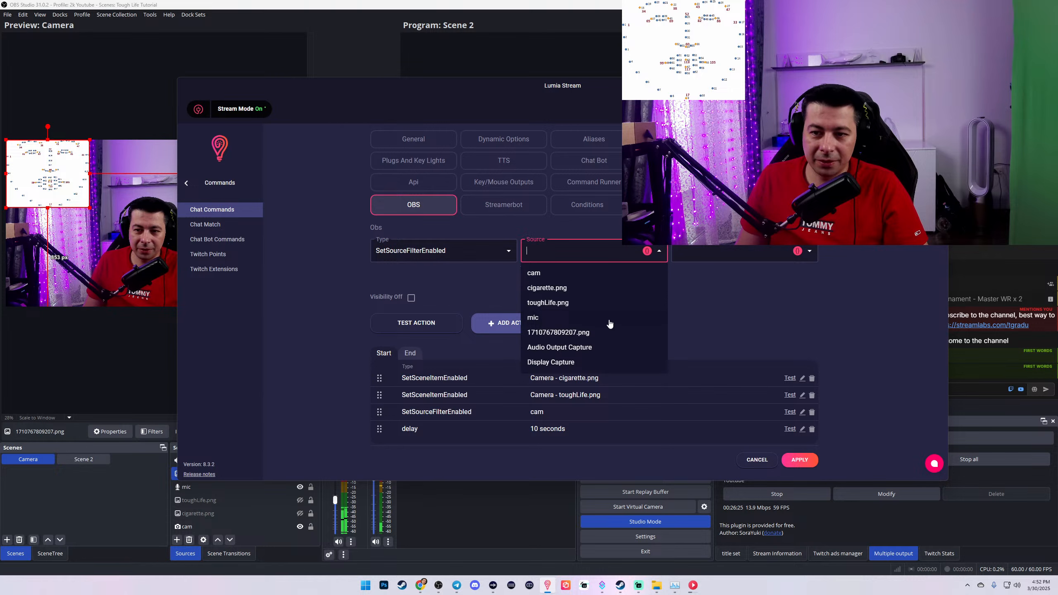
left_click(541, 277)
left_click(754, 255)
left_click(704, 277)
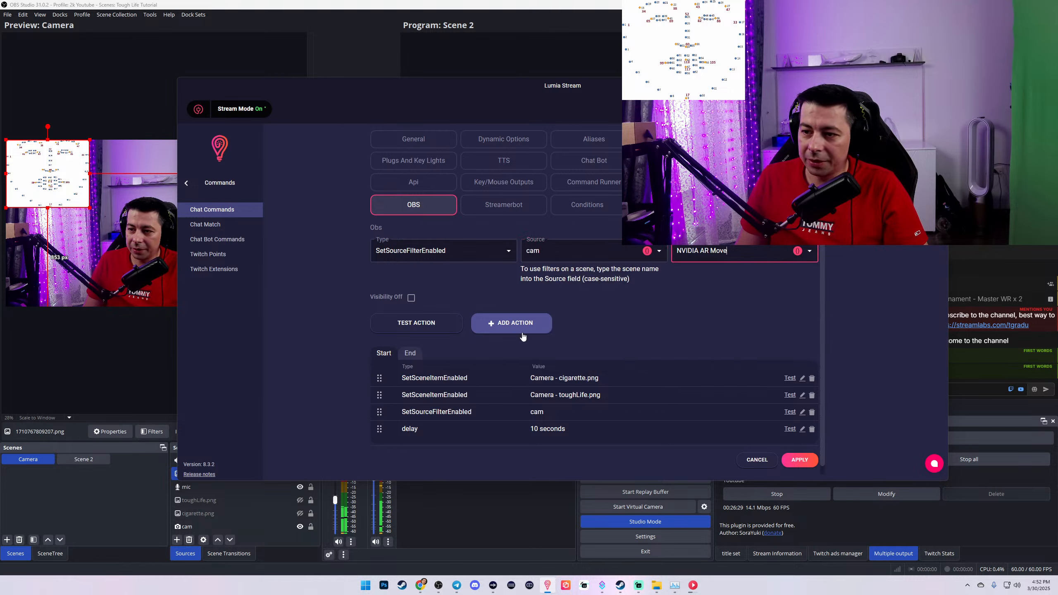
left_click(430, 330)
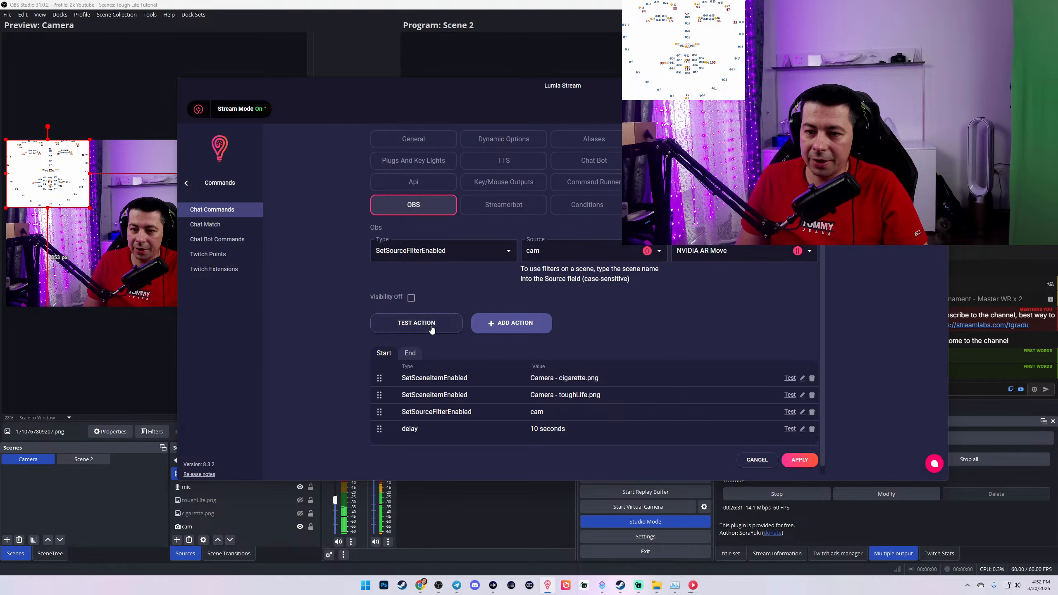
left_click(504, 326)
scroll(443, 401, "down", 1)
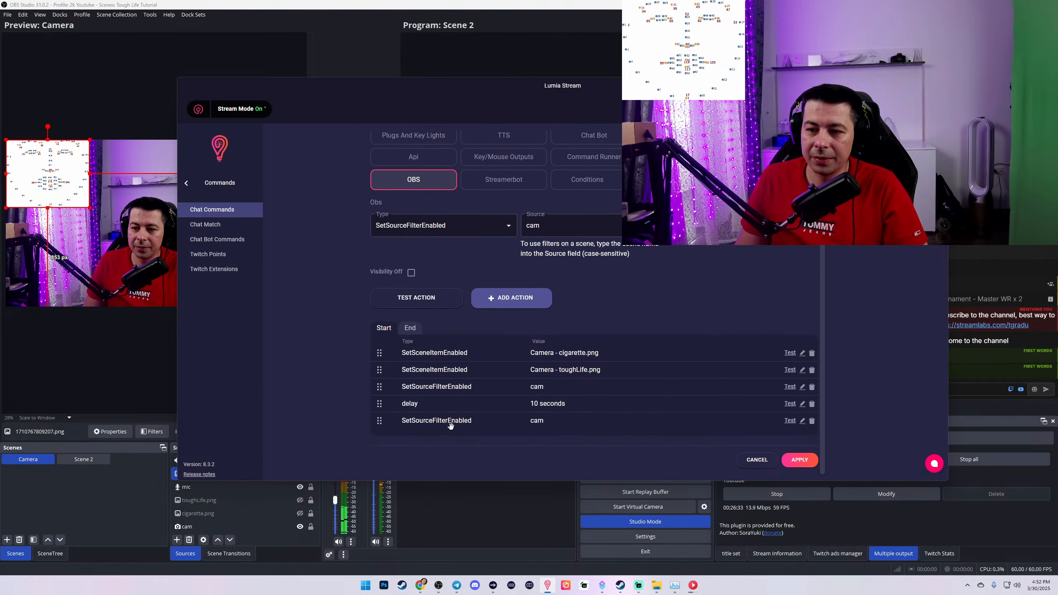
Step: Add a Source Visibility Set action after the delay that turns off cigarette.png in the Camera scene
left_click(509, 232)
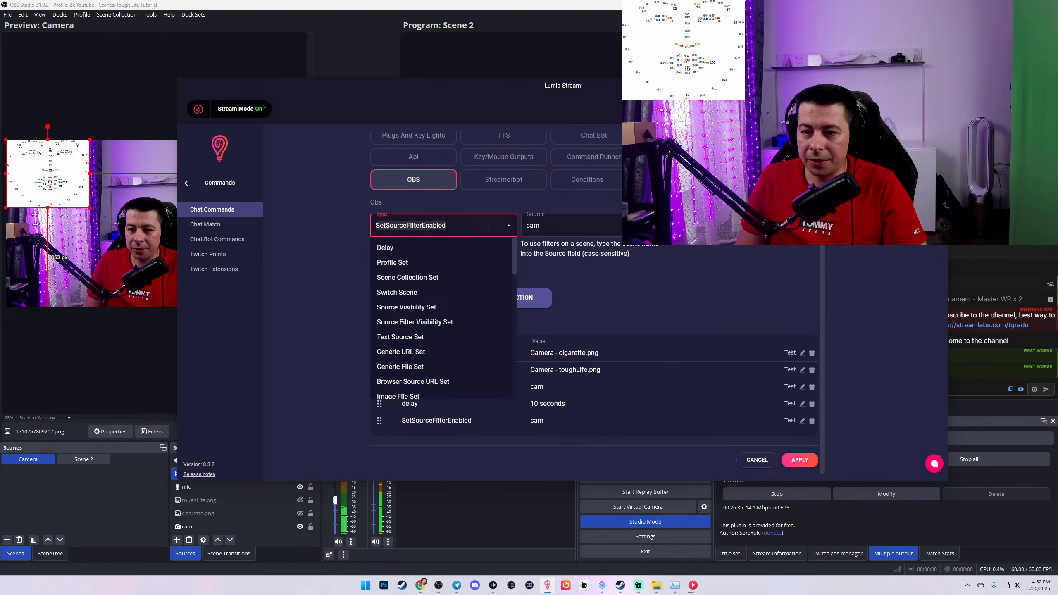
type("sou")
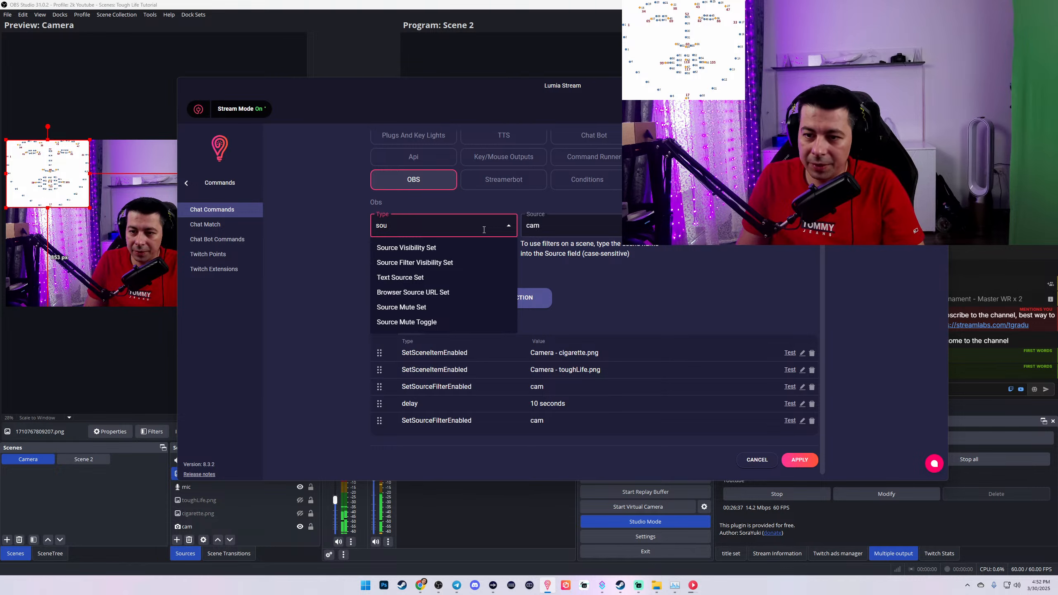
left_click(435, 248)
left_click(410, 272)
left_click(558, 226)
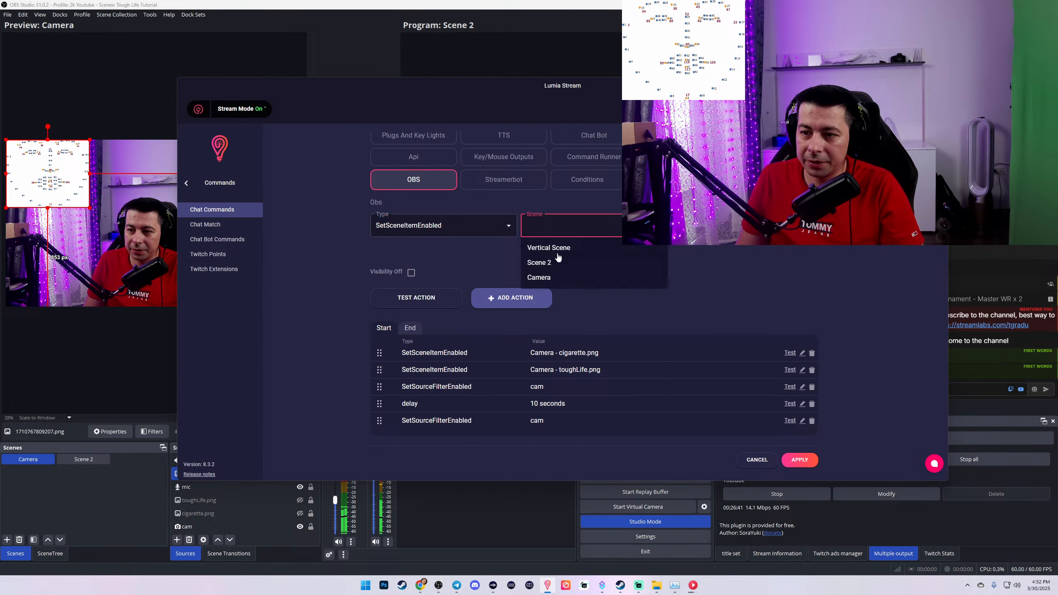
left_click(546, 279)
left_click(708, 227)
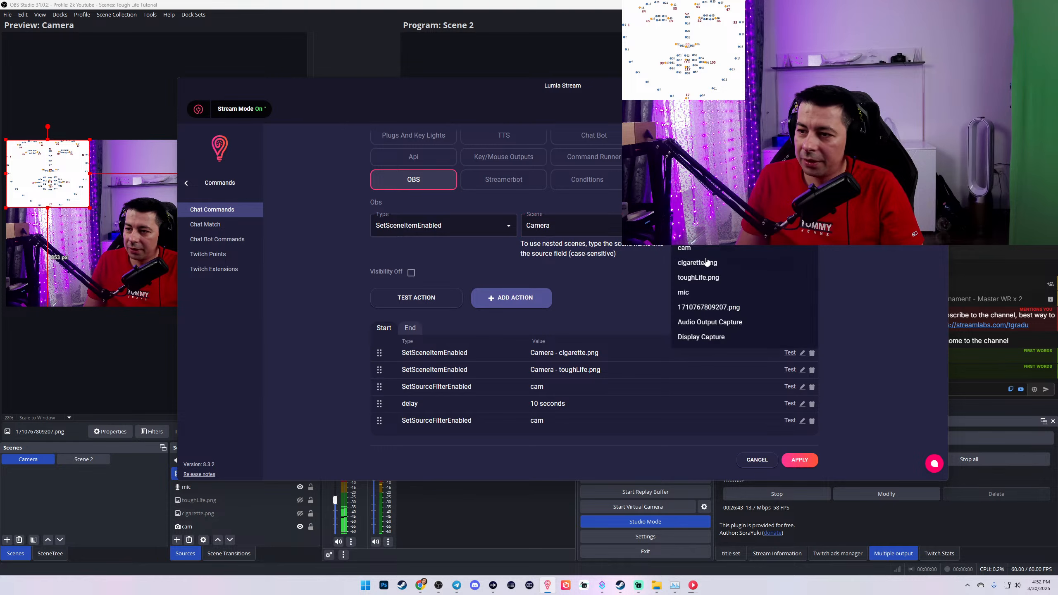
left_click(691, 252)
left_click(695, 229)
left_click(708, 264)
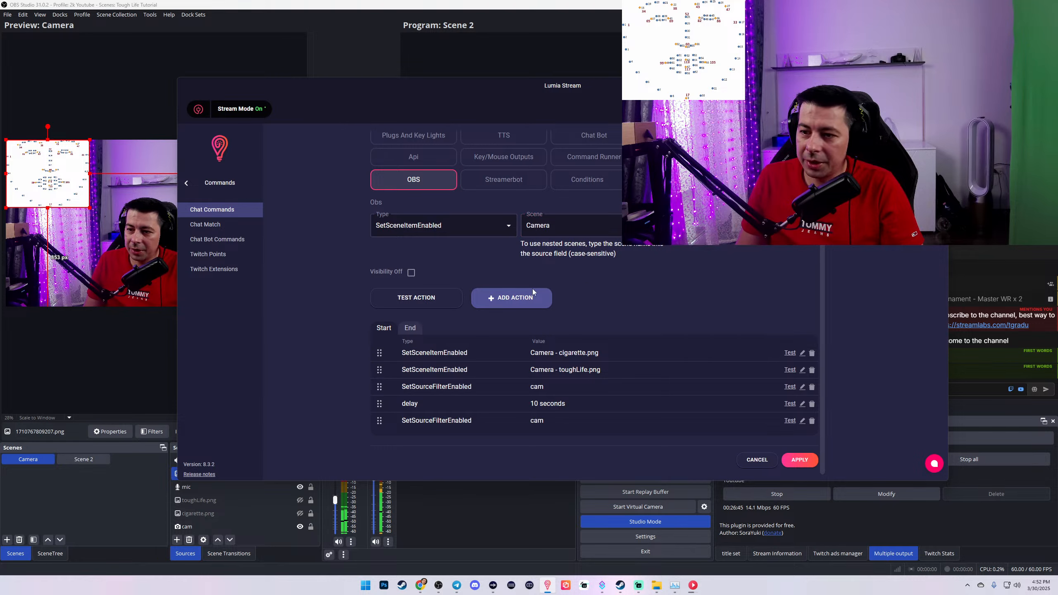
left_click(520, 298)
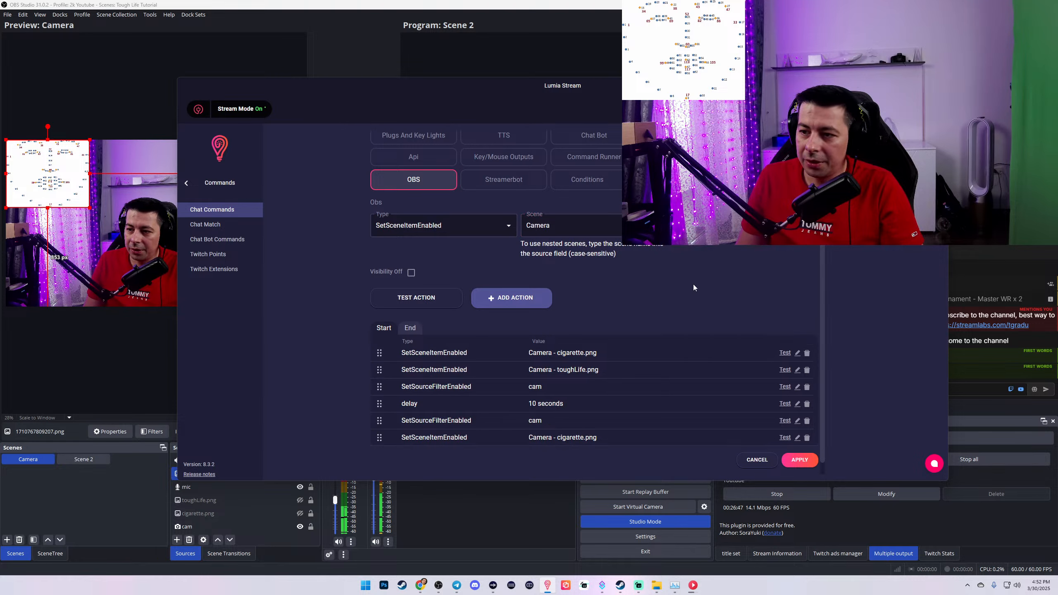
Step: Add a visibility action that turns off toughLife.png in the Camera scene, and apply the command
left_click(514, 304)
scroll(524, 412, "down", 1)
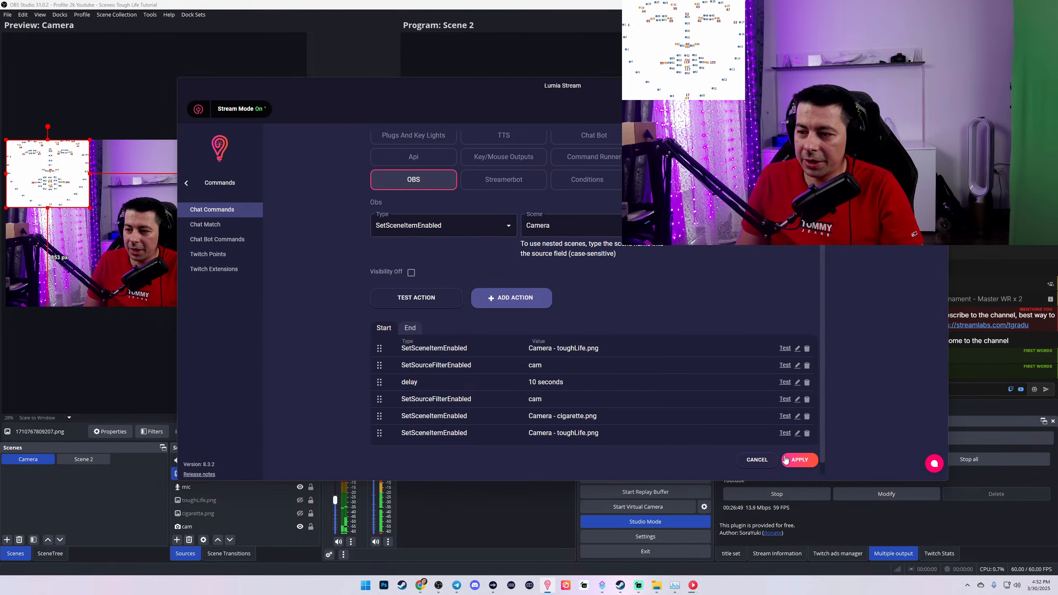
left_click(798, 460)
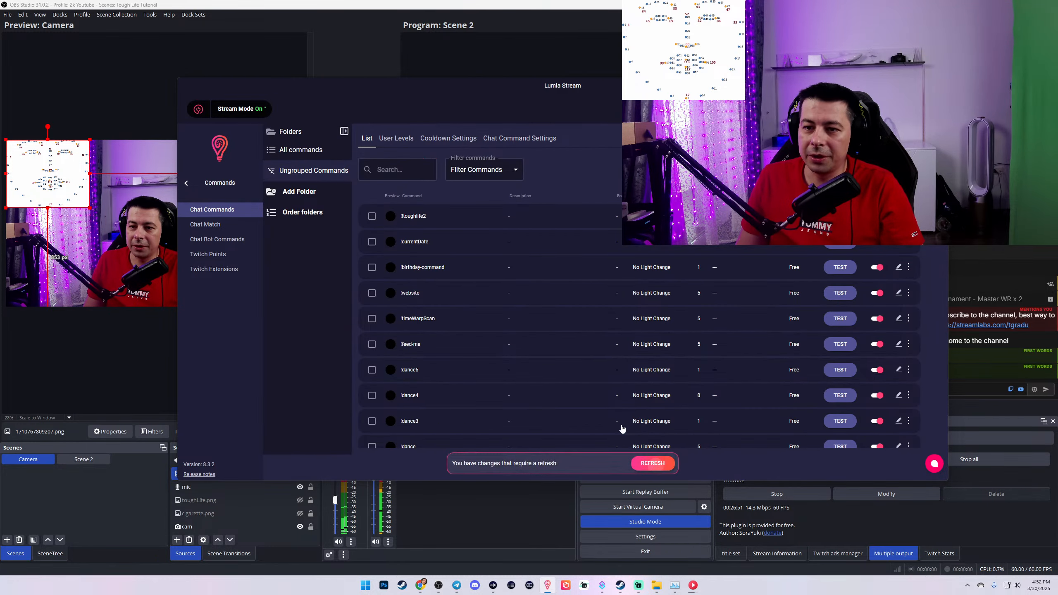
Step: Switch to OBS Studio and open the filters of the Camera scene
left_click_drag(683, 87, 841, 104)
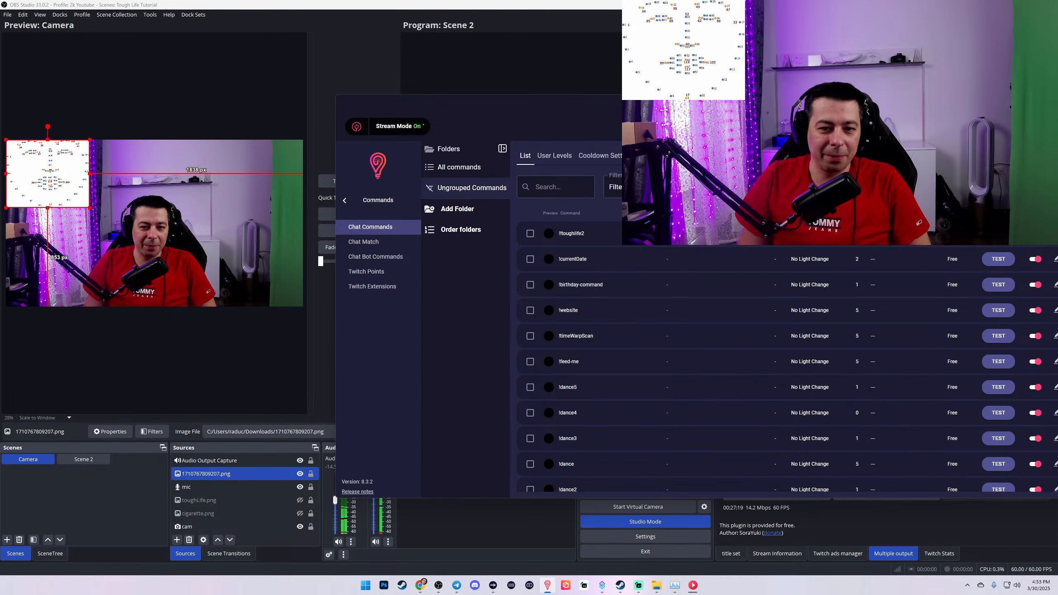
left_click_drag(812, 104, 747, 88)
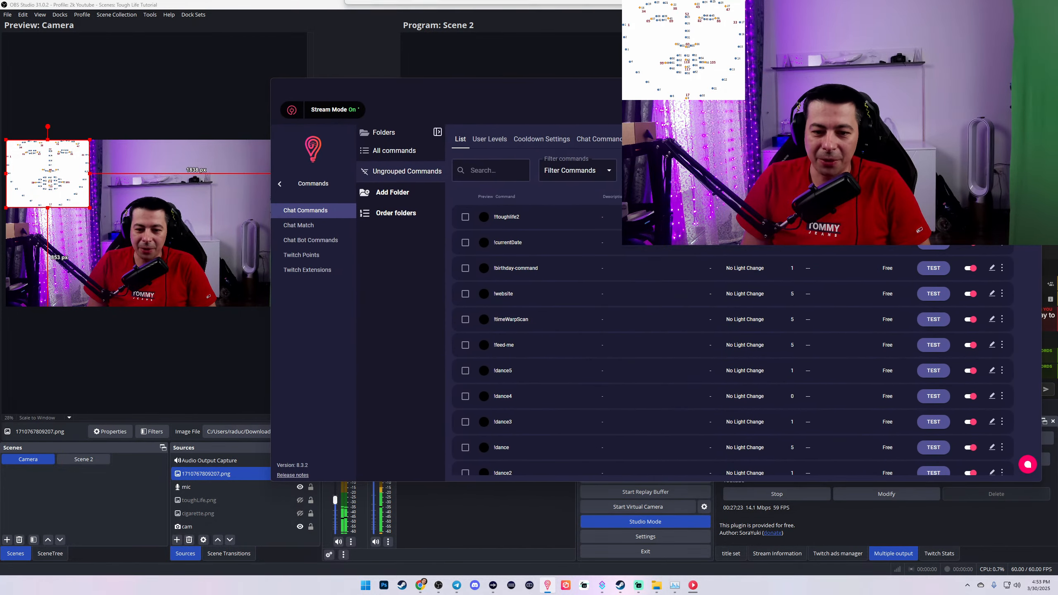
left_click(112, 507)
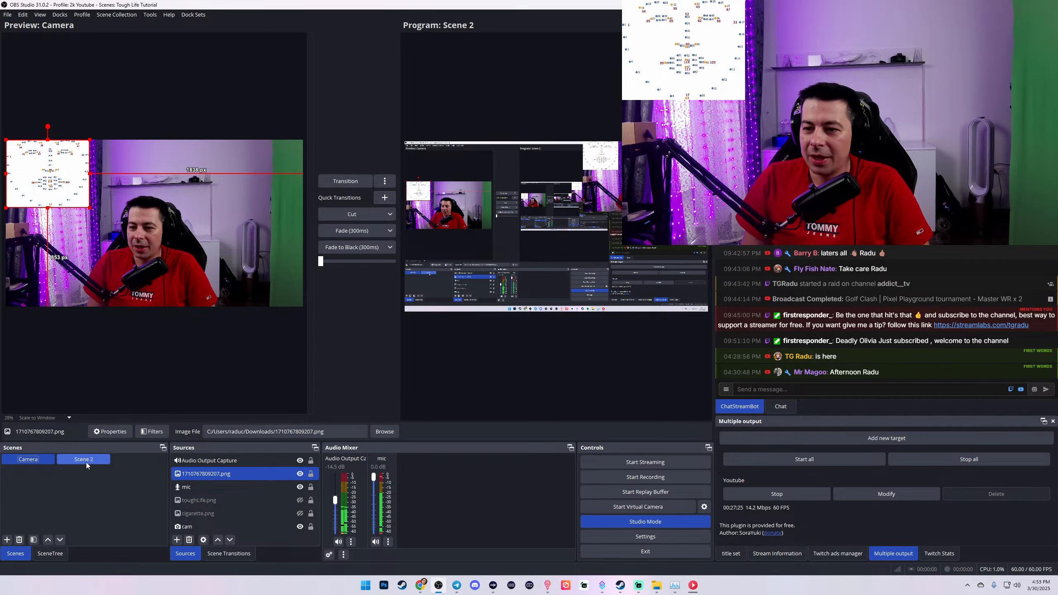
left_click(89, 461)
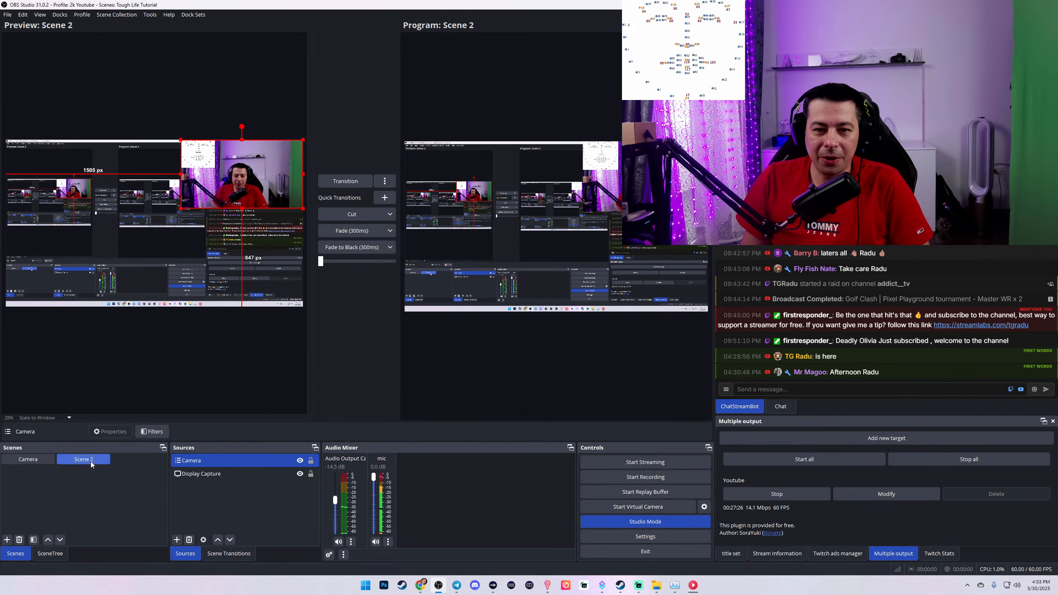
left_click(31, 458)
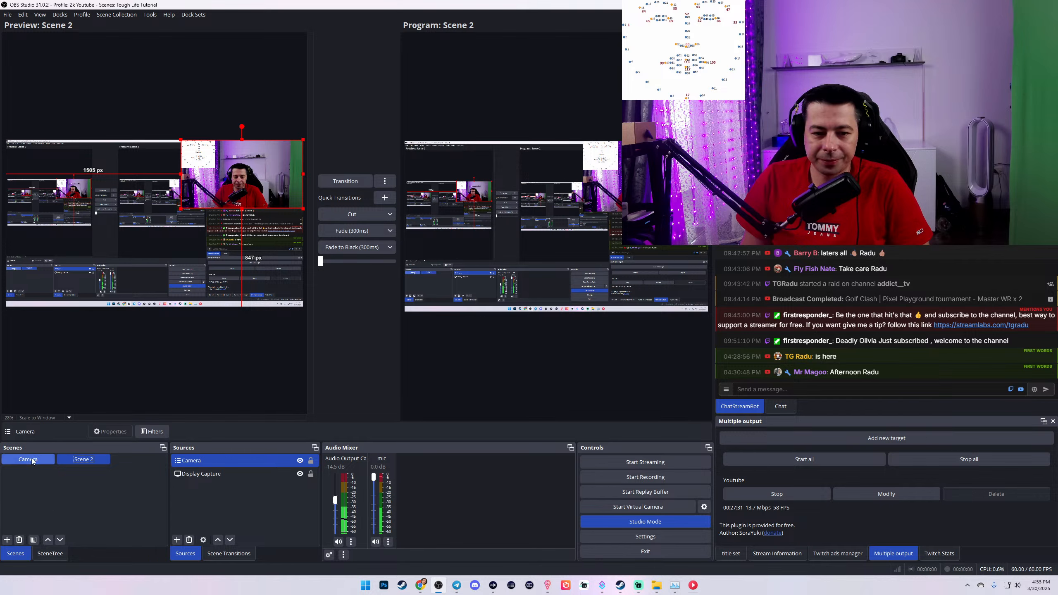
right_click(33, 458)
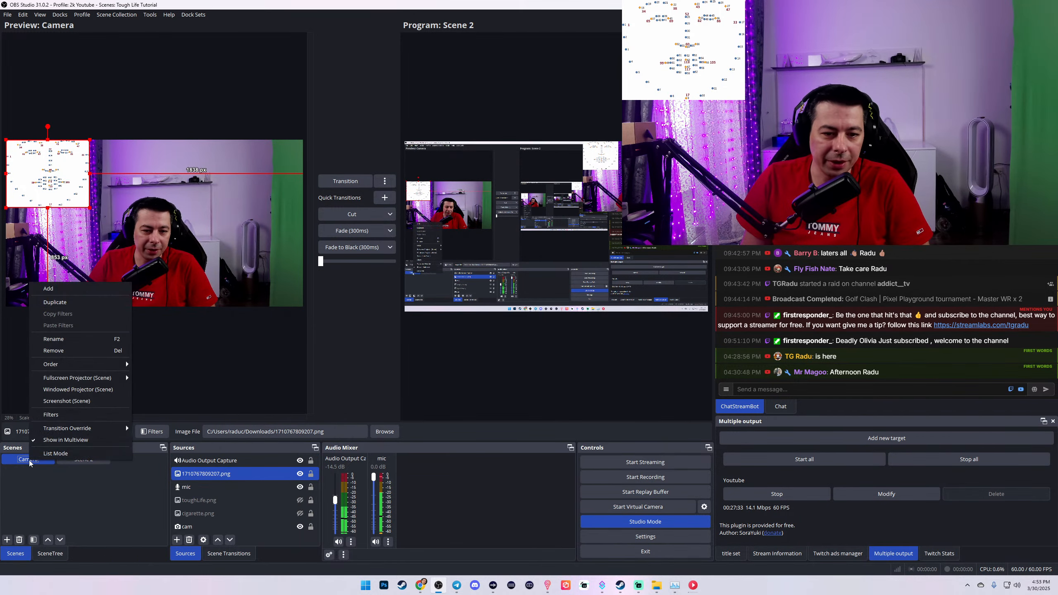
left_click(19, 462)
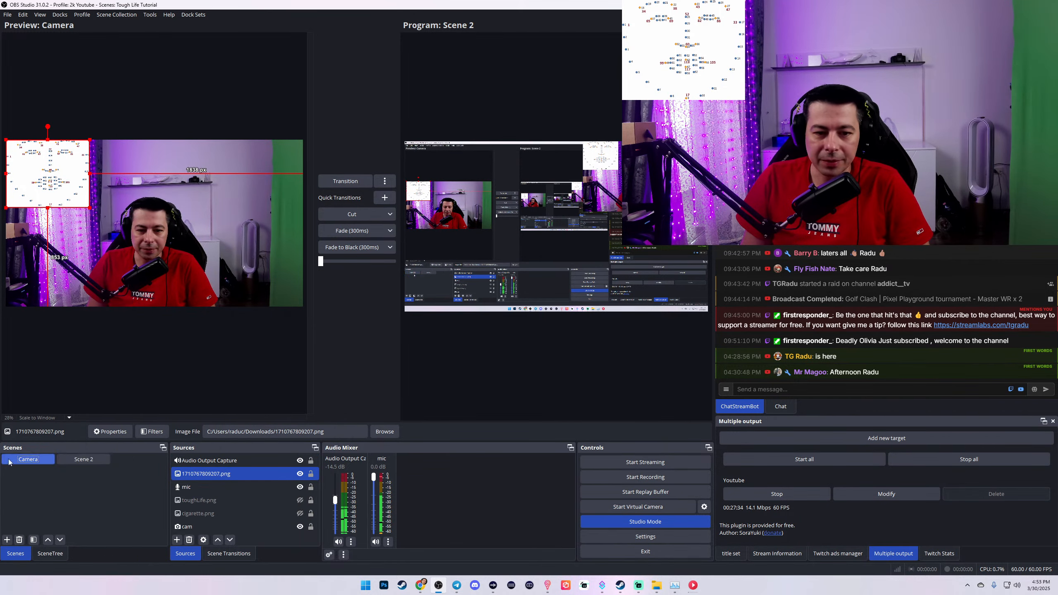
right_click(29, 461)
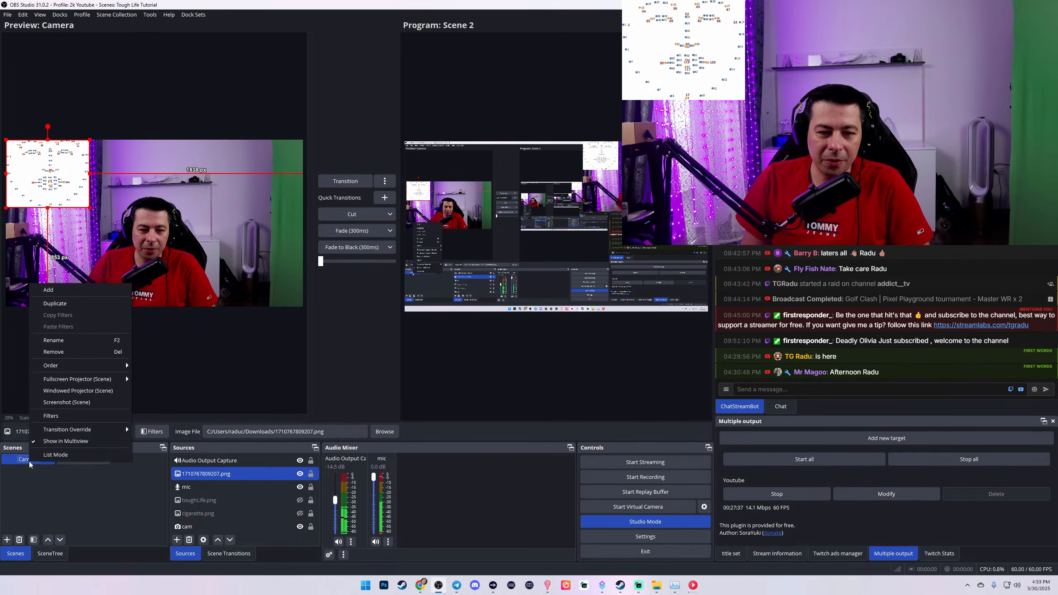
left_click(59, 413)
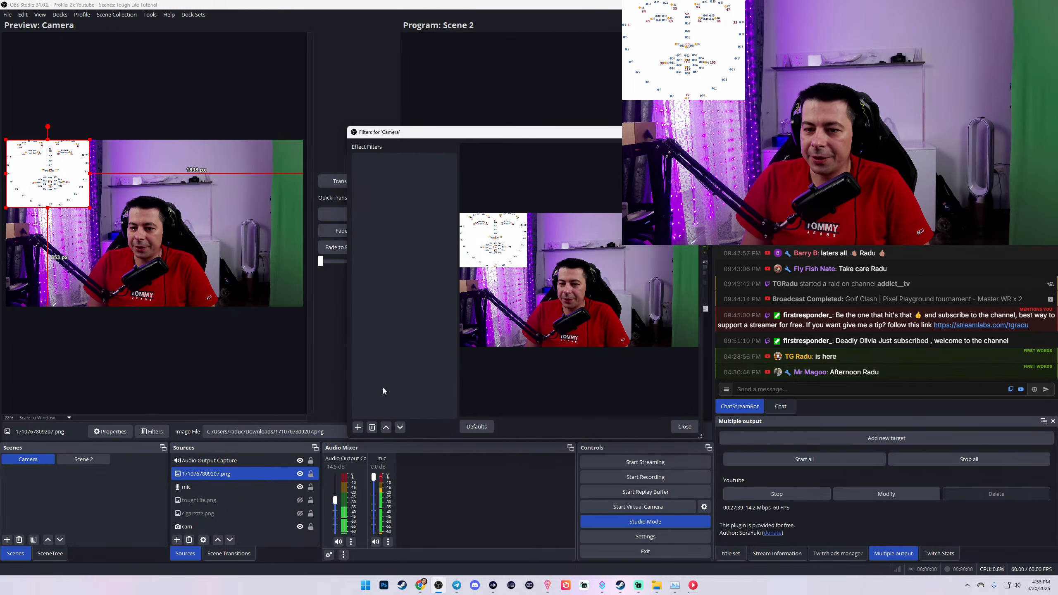
Step: Add a Color Correction filter with its default name to the Camera scene
left_click(357, 427)
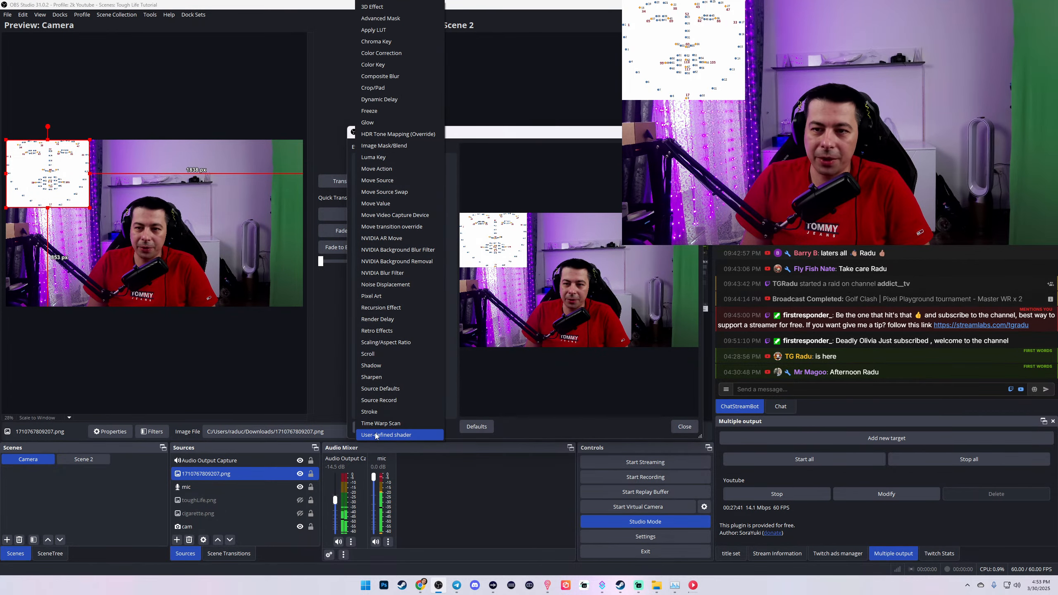
left_click(389, 53)
left_click(533, 298)
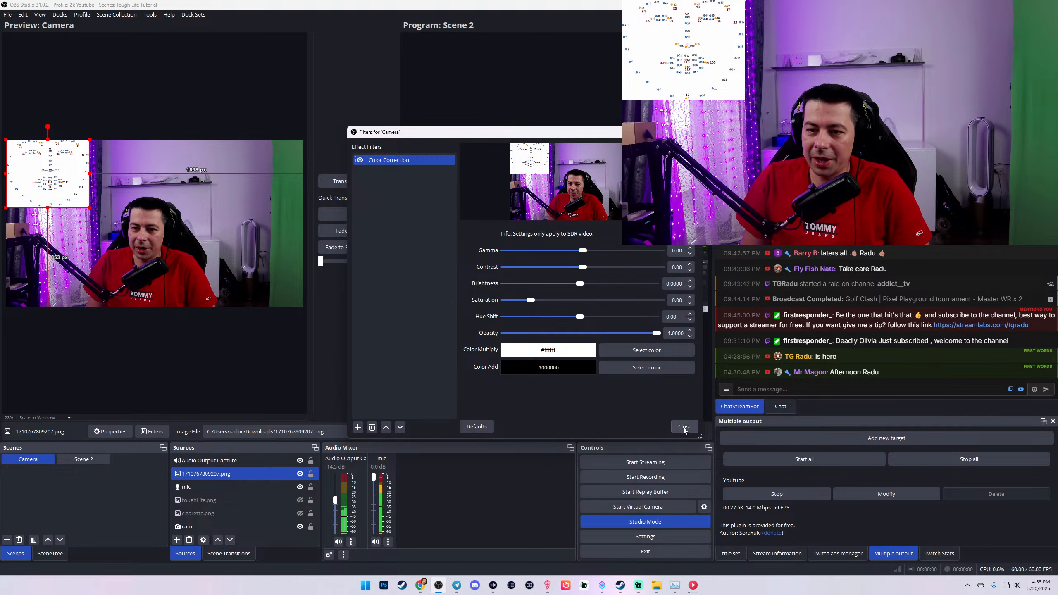
Step: Add a Freeze filter with its default name to the Camera scene and disable it
left_click(357, 429)
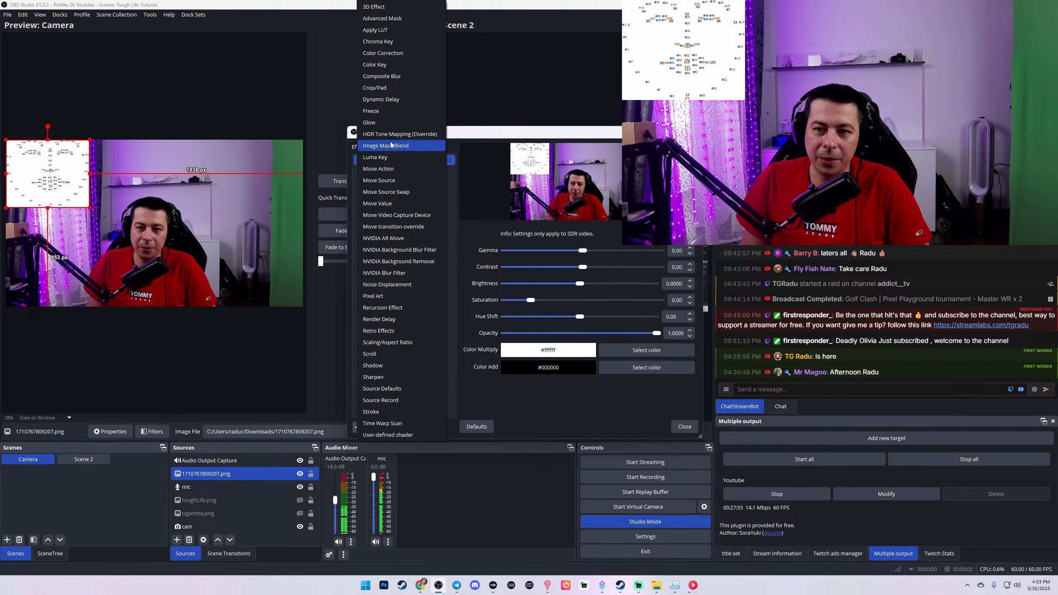
left_click(389, 114)
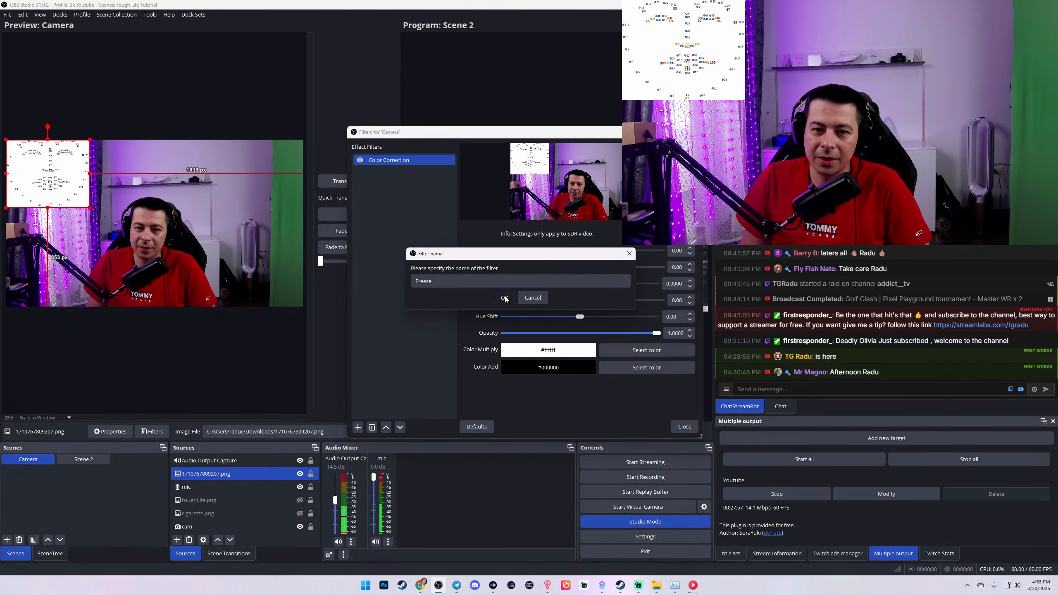
key("Return")
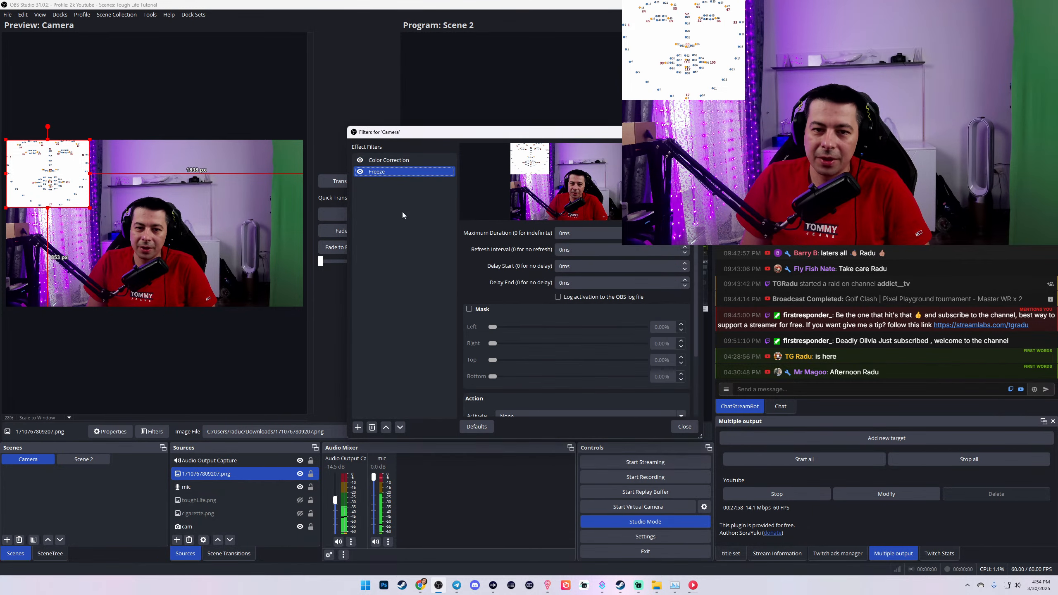
left_click(360, 173)
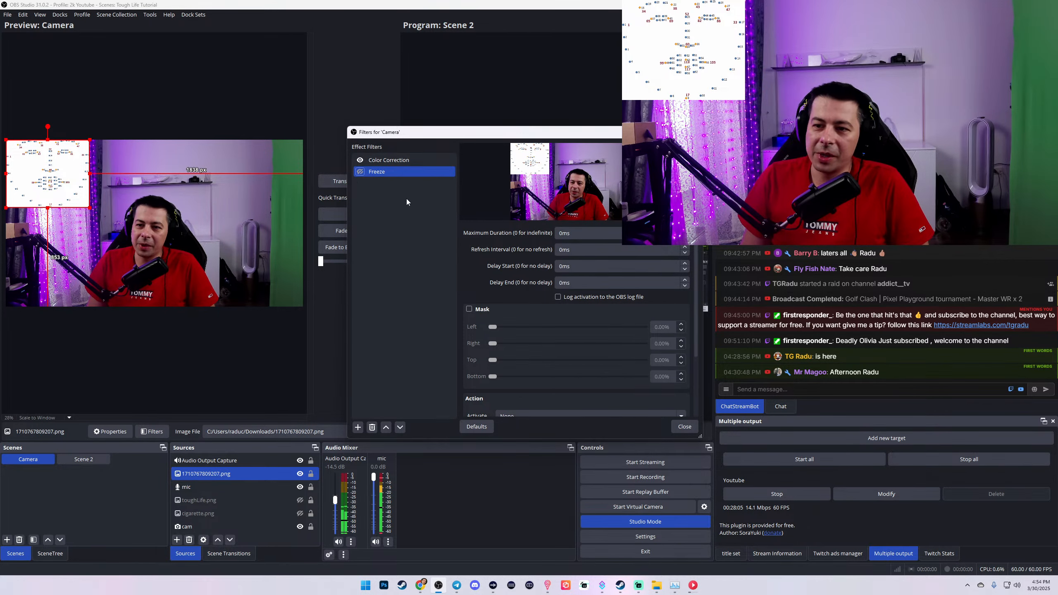
scroll(567, 323, "down", 3)
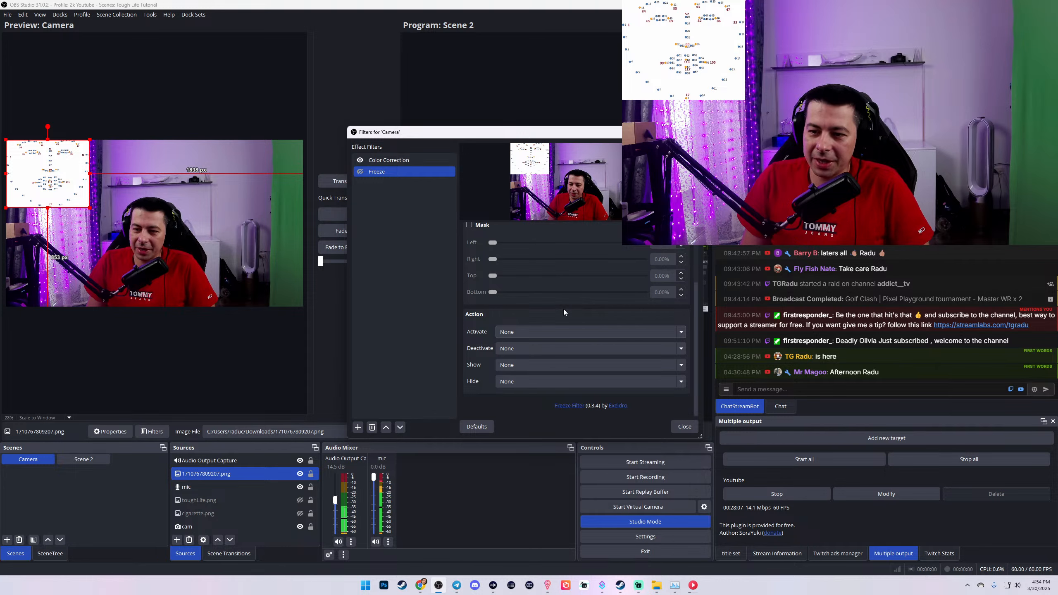
scroll(574, 308, "up", 3)
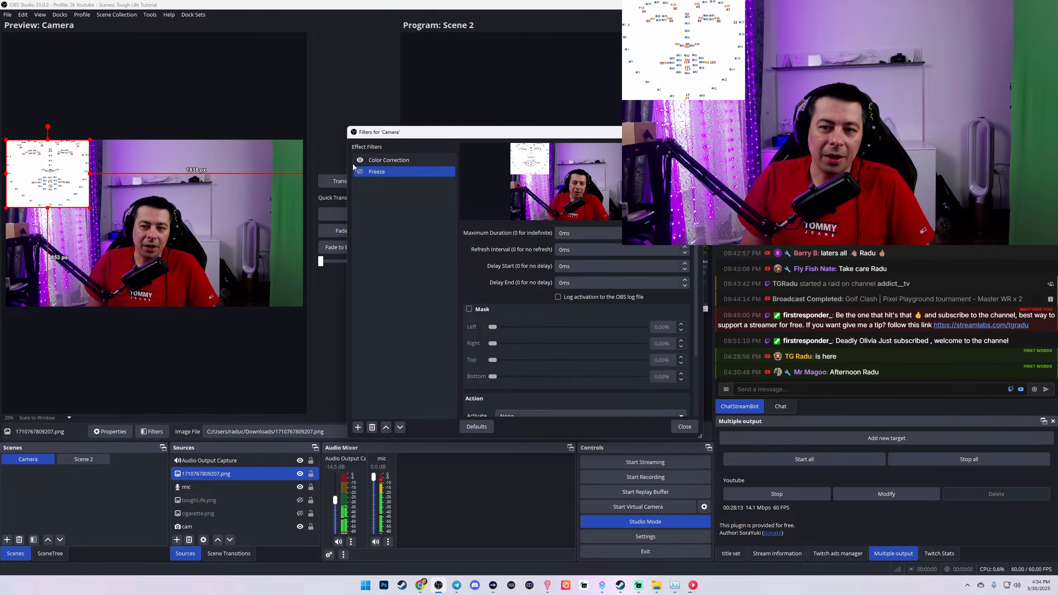
left_click(377, 161)
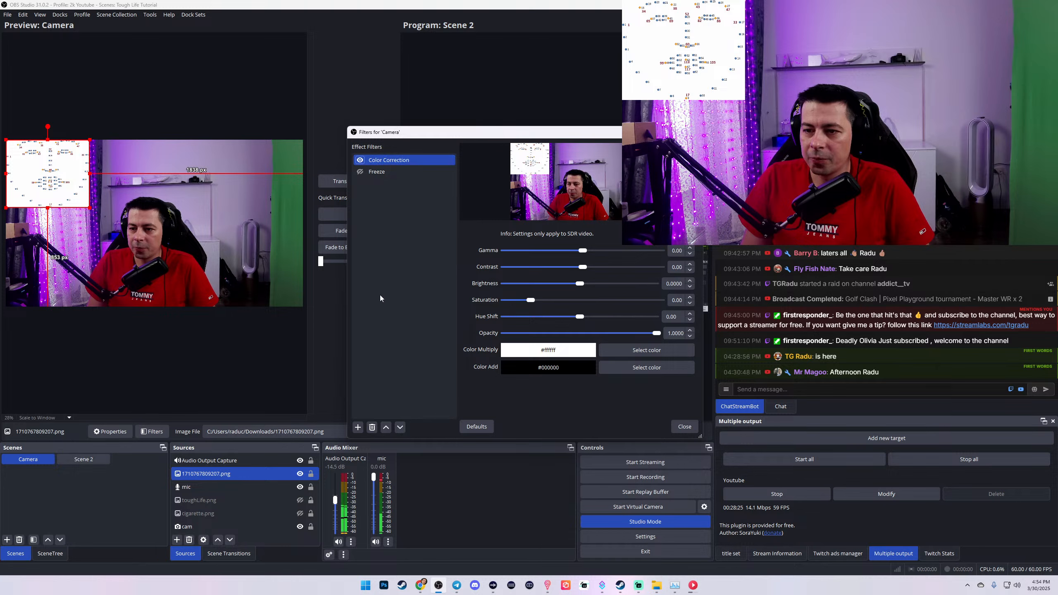
Step: Add a Move Value filter named "reset Camera" to the Camera scene
right_click(363, 221)
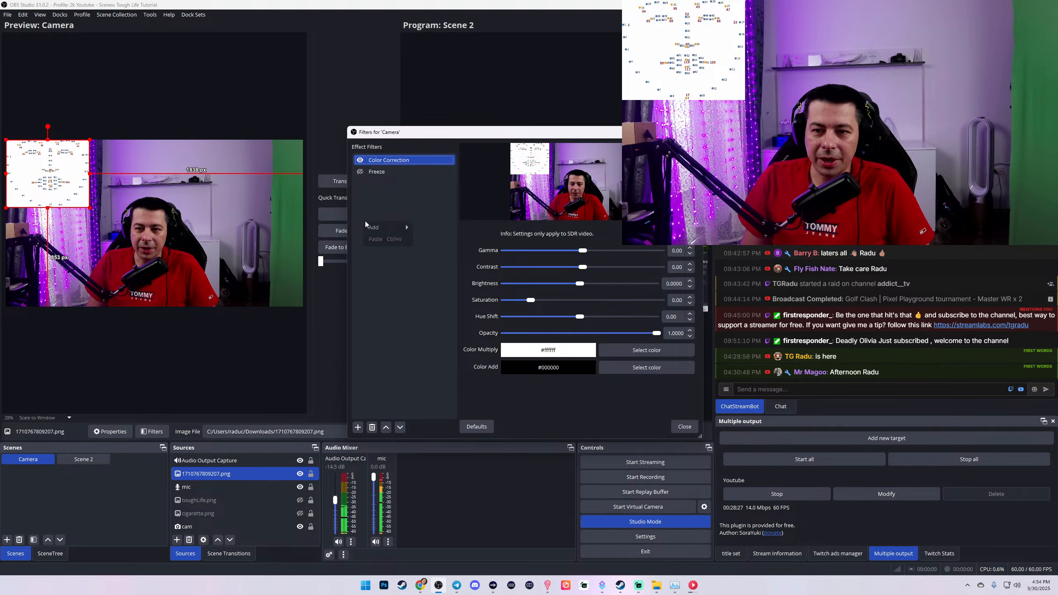
mouse_move(403, 227)
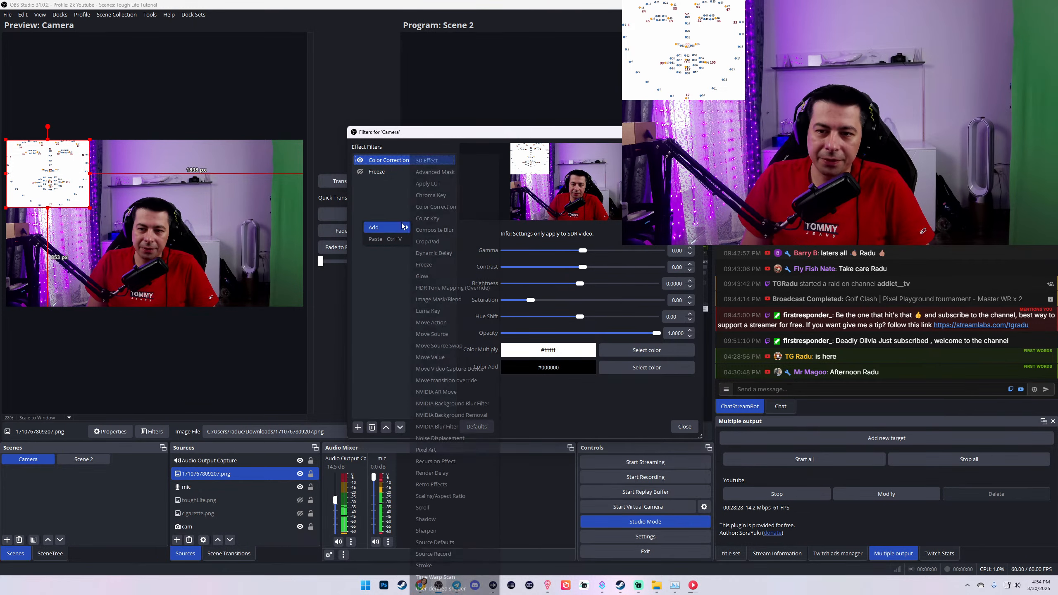
left_click(447, 357)
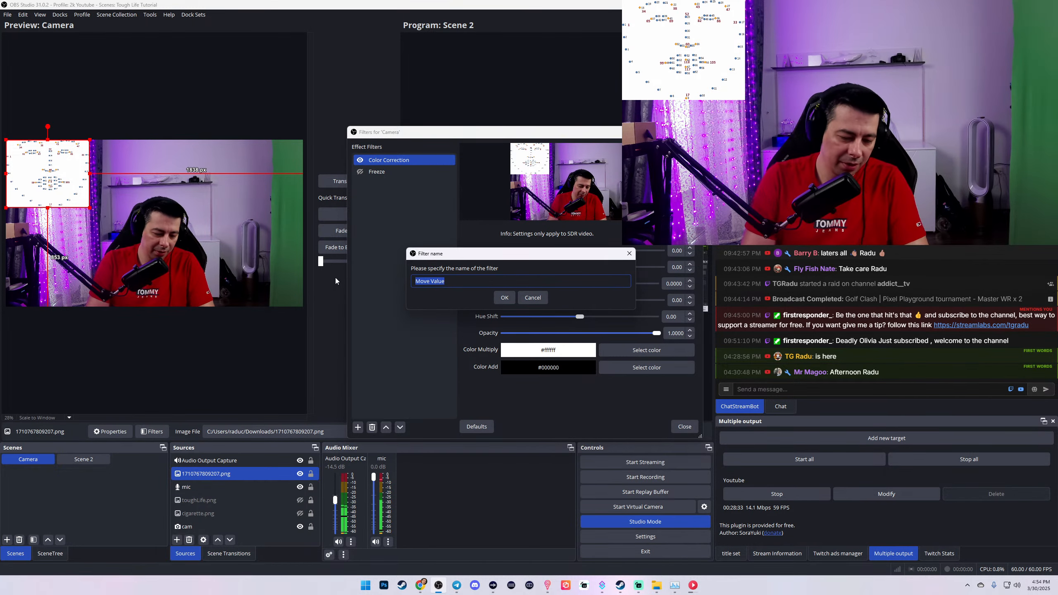
type("re")
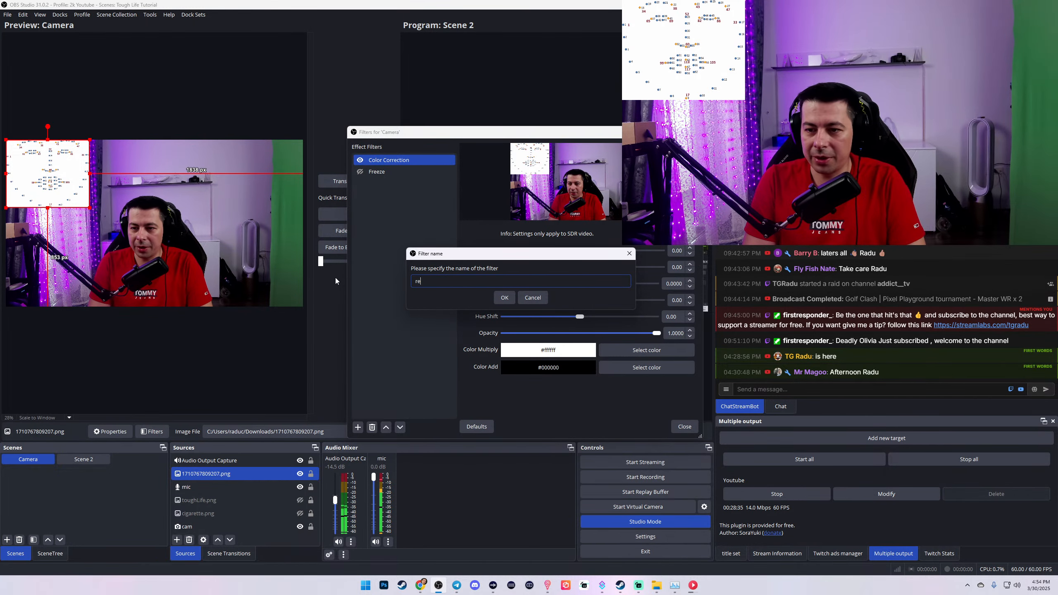
type("set Camera")
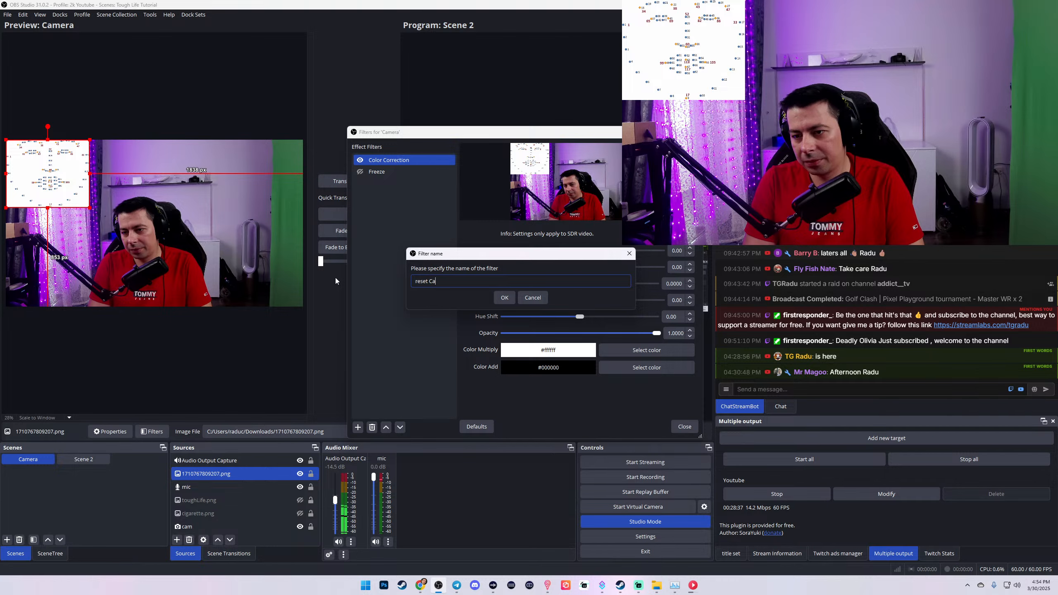
left_click(503, 298)
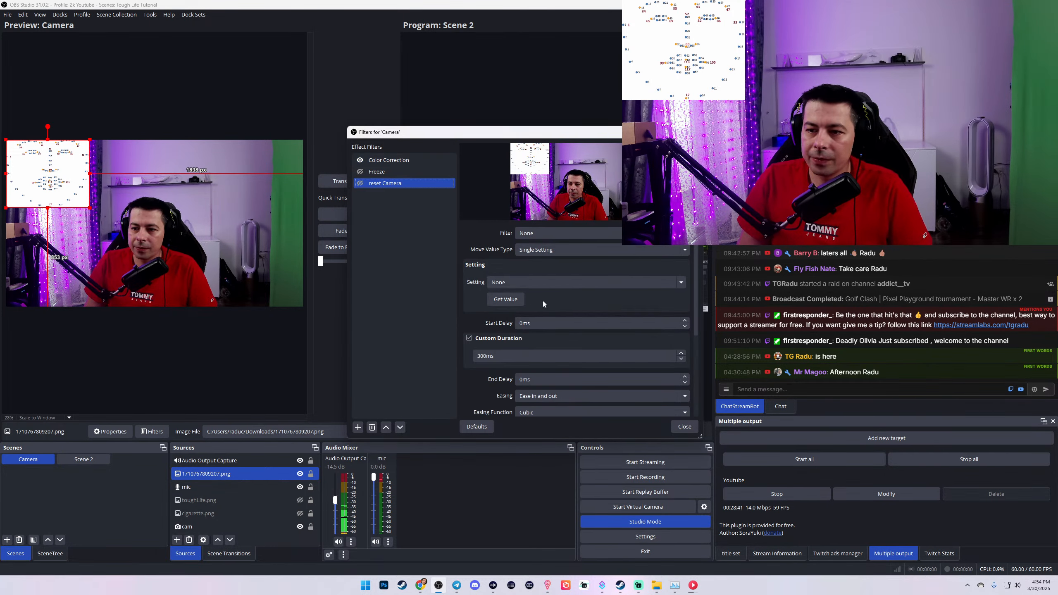
Step: Make the reset Camera filter move the Color Correction filter's Saturation to a value of -1
left_click(541, 233)
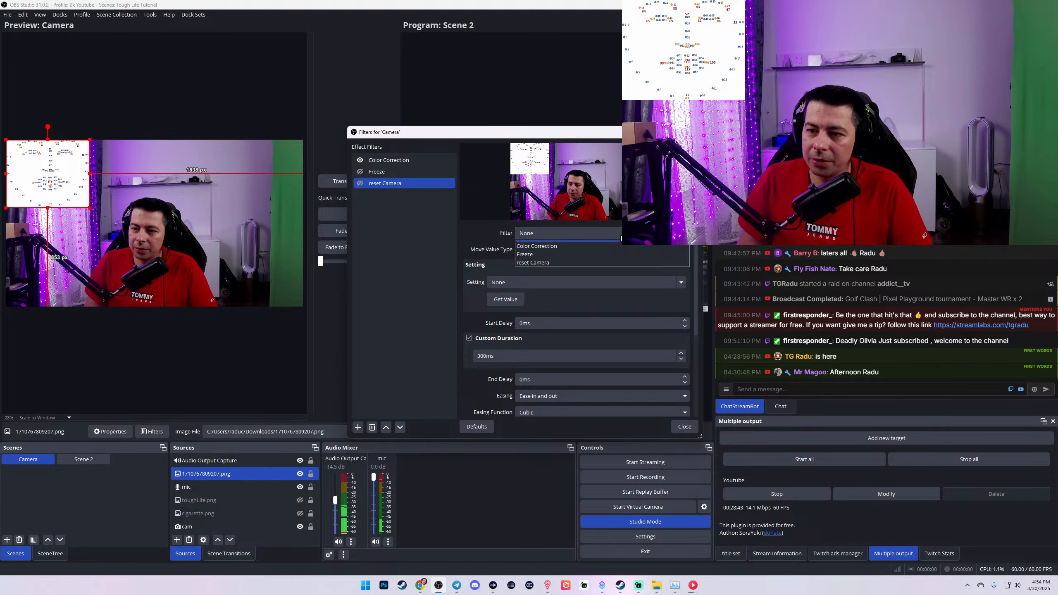
left_click(538, 252)
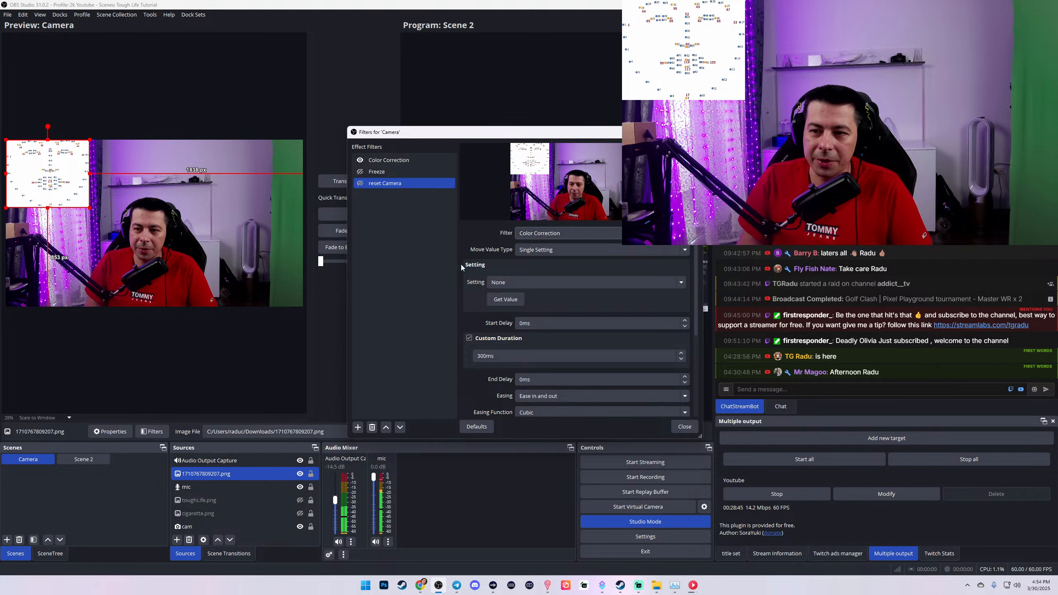
left_click(527, 284)
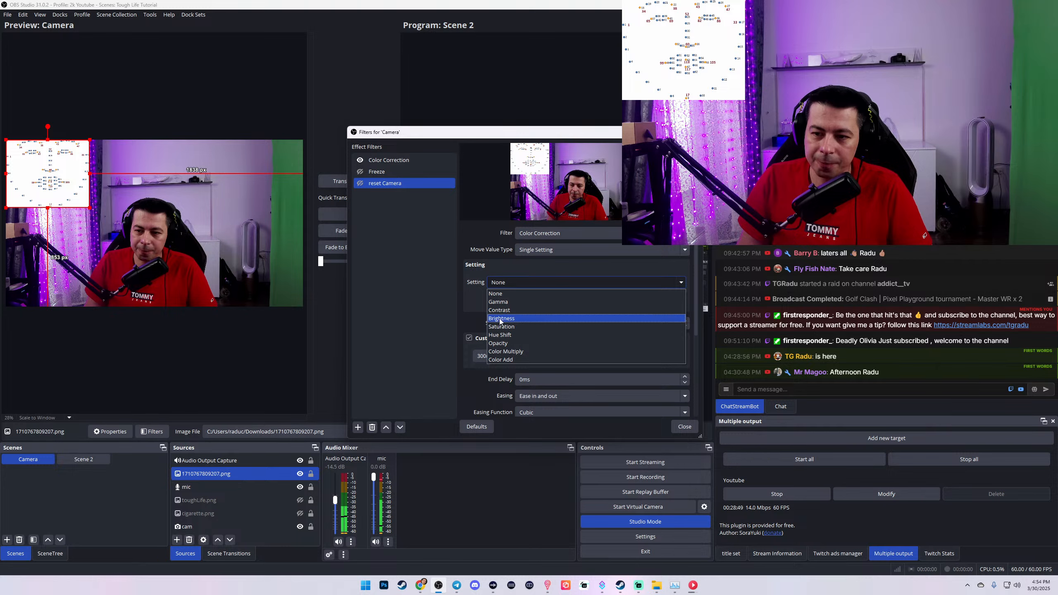
left_click(526, 327)
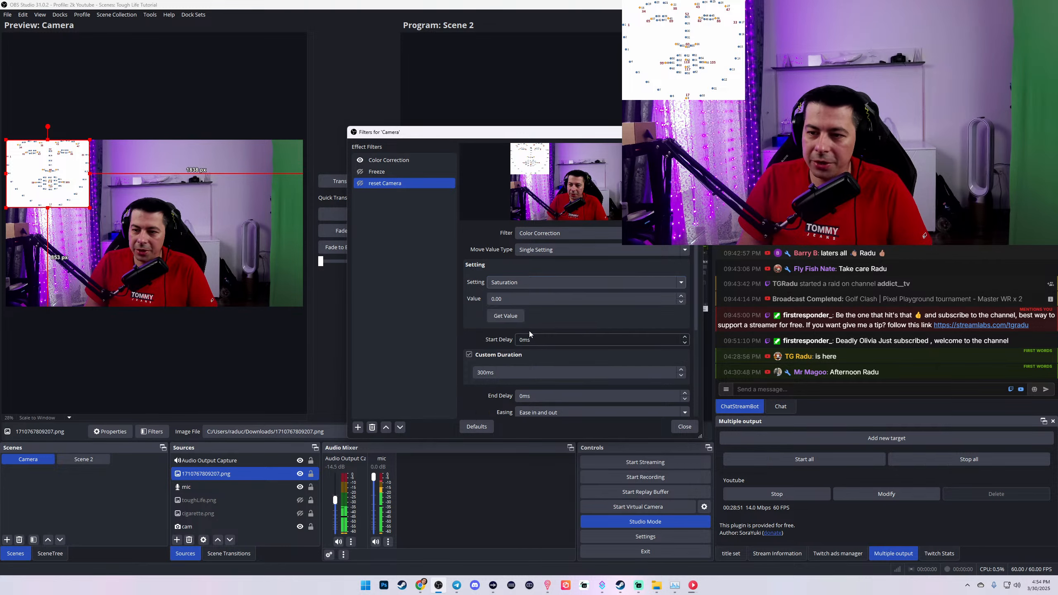
type("-1")
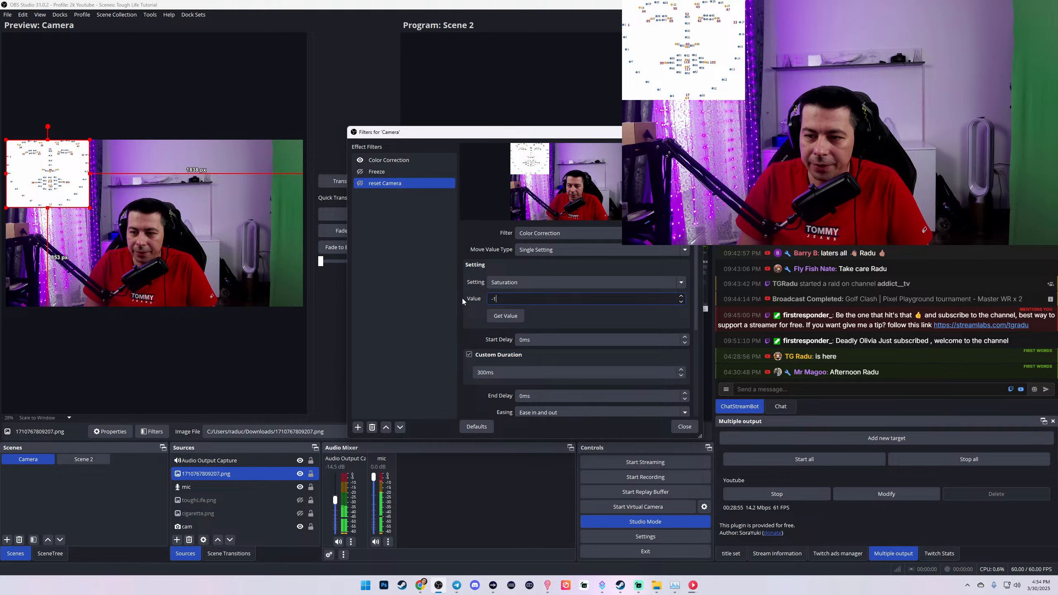
left_click(571, 313)
Step: Test the reset Camera filter by activating it, and restore the Color Correction saturation to 0.00
left_click(360, 184)
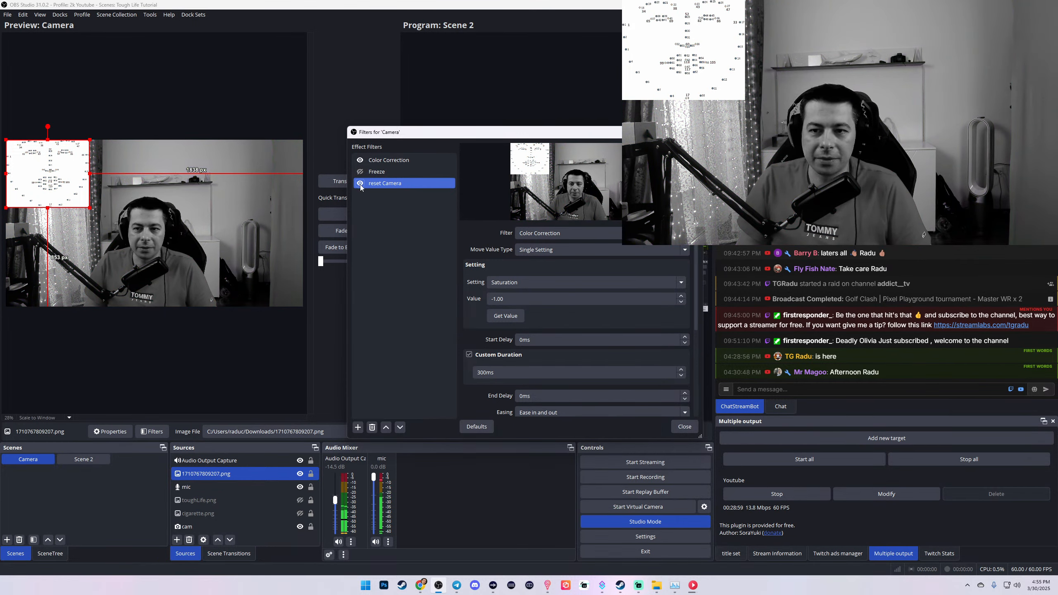
left_click(361, 162, "ctrl")
left_click(381, 161)
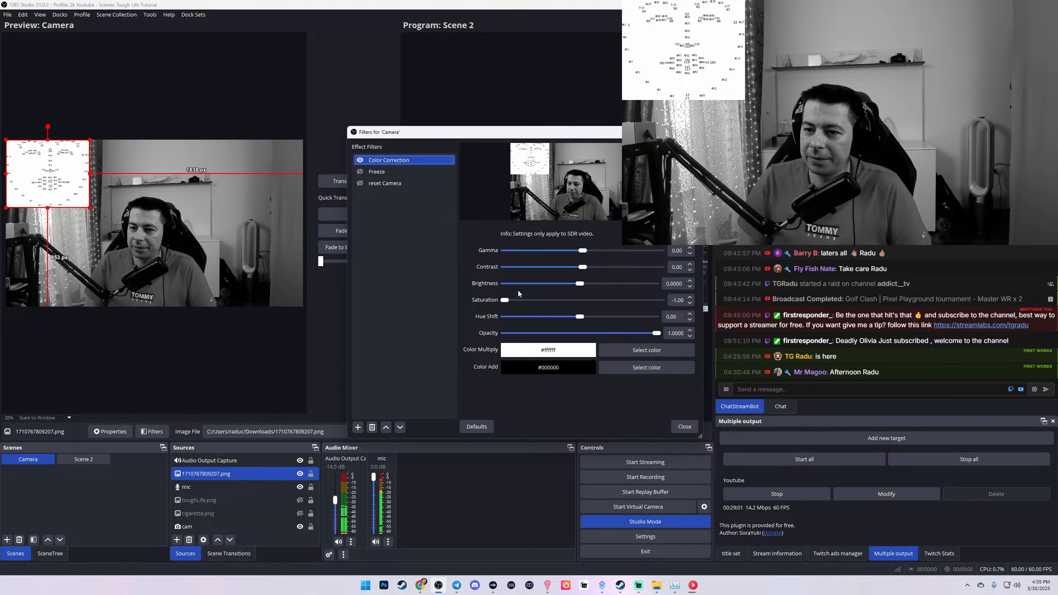
left_click_drag(506, 303, 532, 303)
Step: Rename the reset Camera filter as "grayscale"
left_click(385, 186)
left_click(385, 187)
type("G")
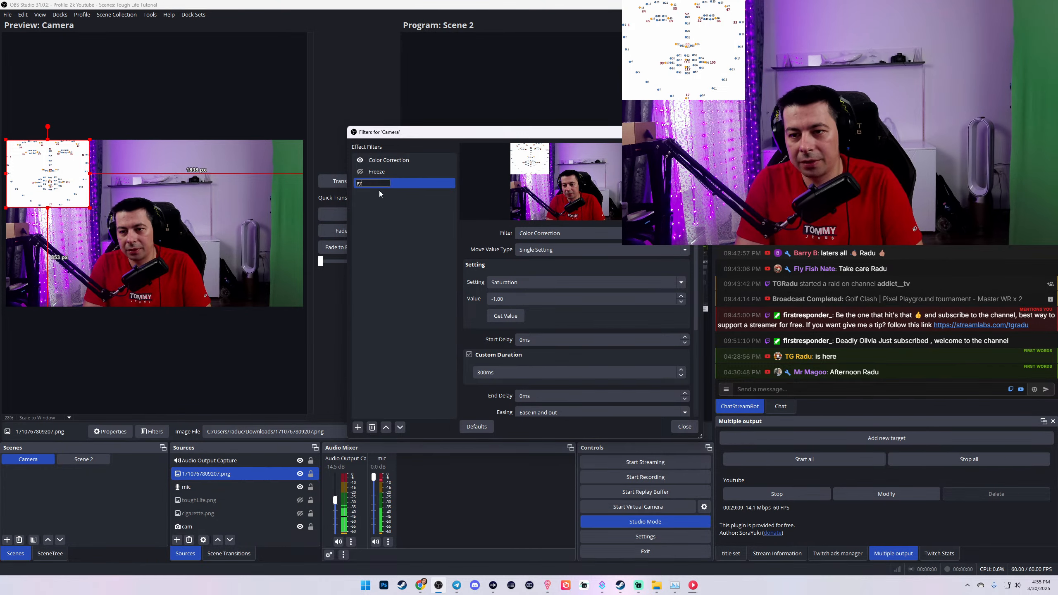
type("rayscale")
key("Return")
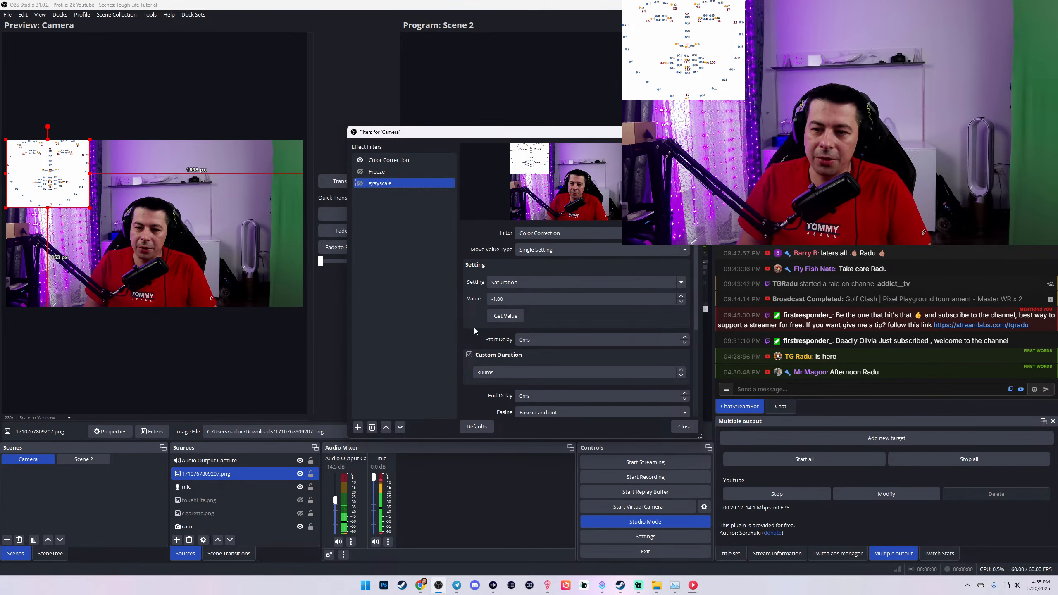
Step: Set the grayscale filter's custom duration to 2000 ms and move the filters window aside
left_click(475, 374)
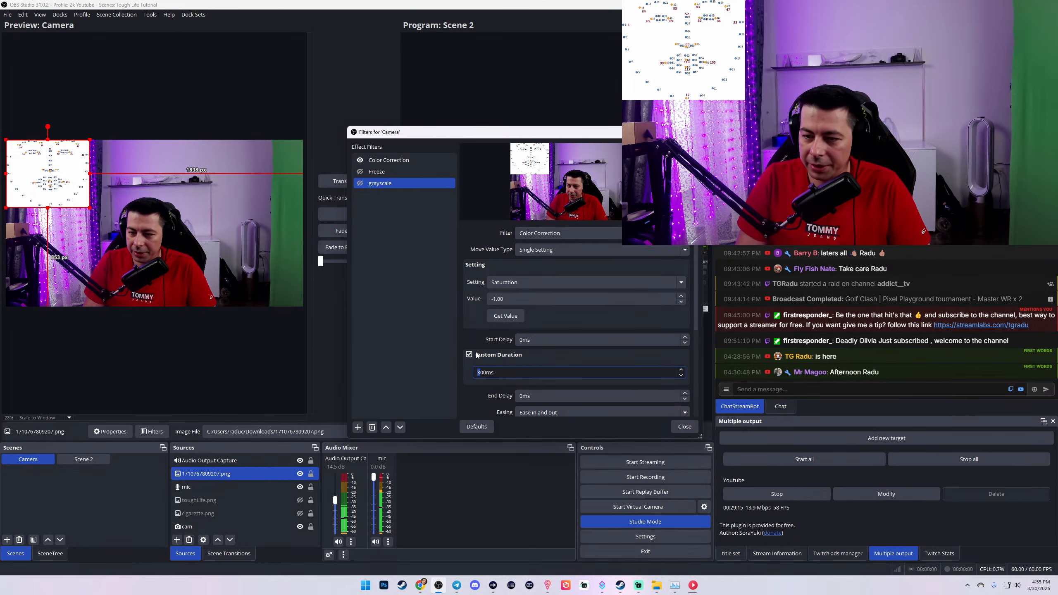
type("20")
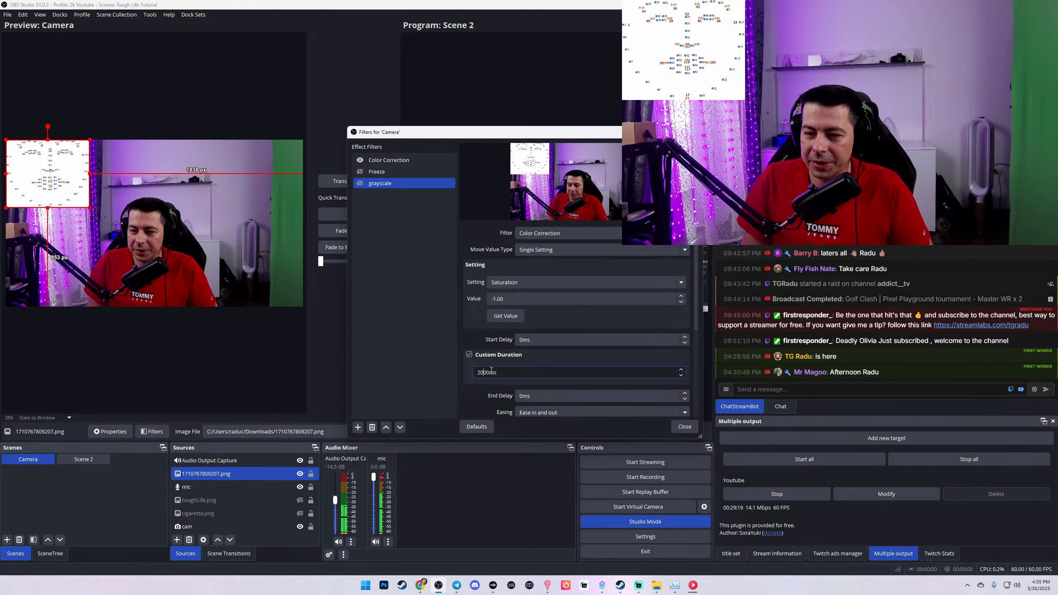
left_click_drag(436, 133, 369, 117)
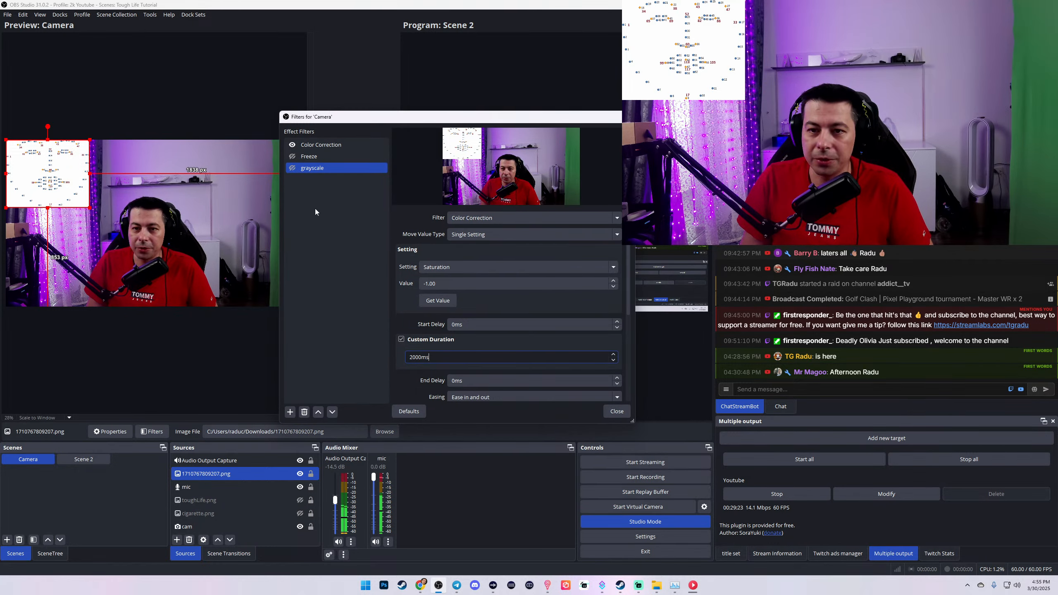
Step: Duplicate the grayscale filter under the name "Reset Color"
left_click(331, 225)
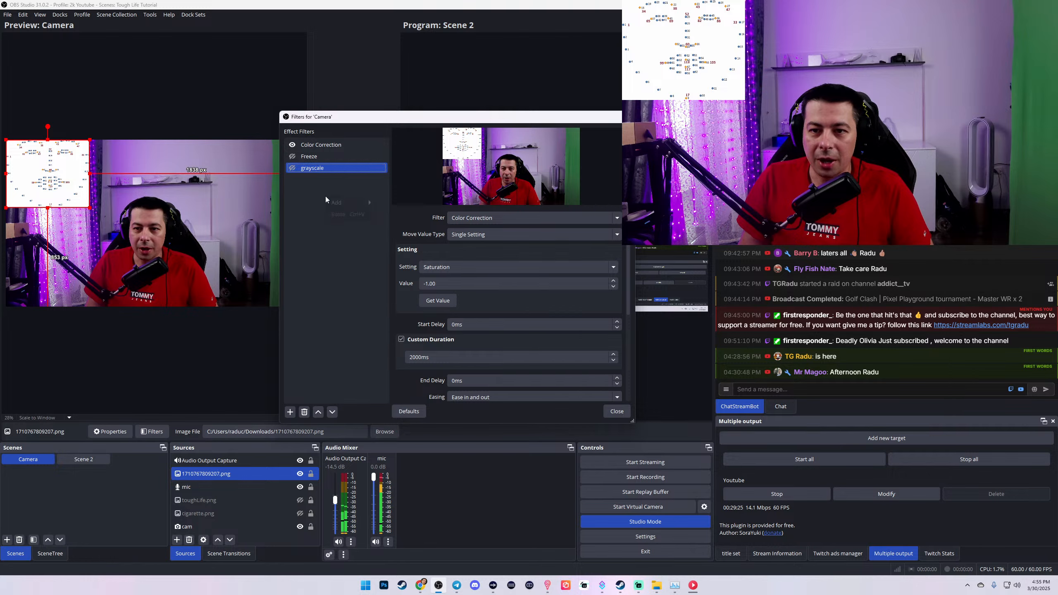
right_click(306, 169)
left_click(348, 196)
left_click_drag(376, 266, 287, 264)
type("Reset")
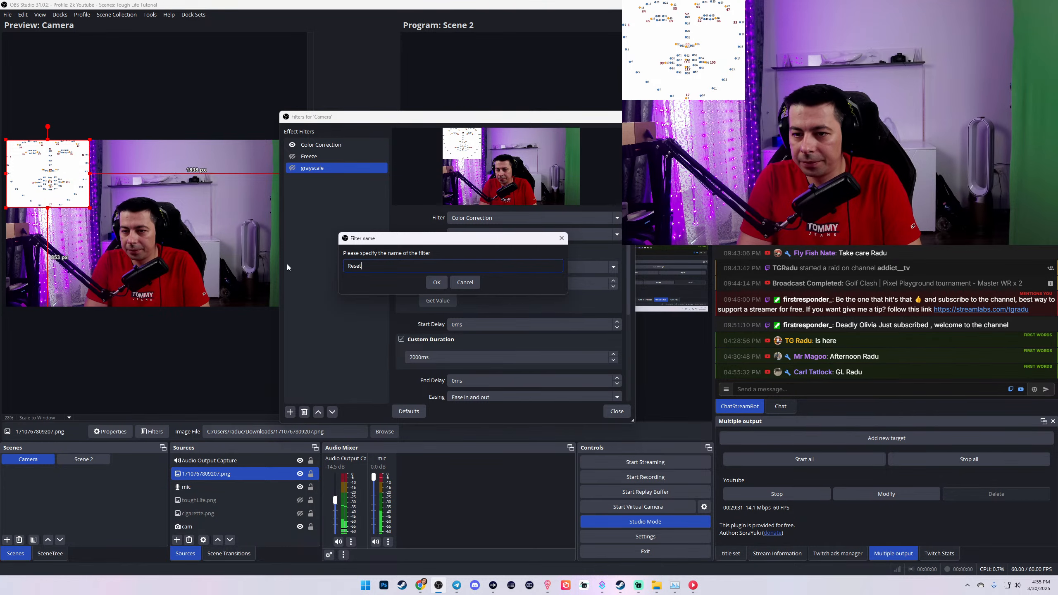
type(" Color")
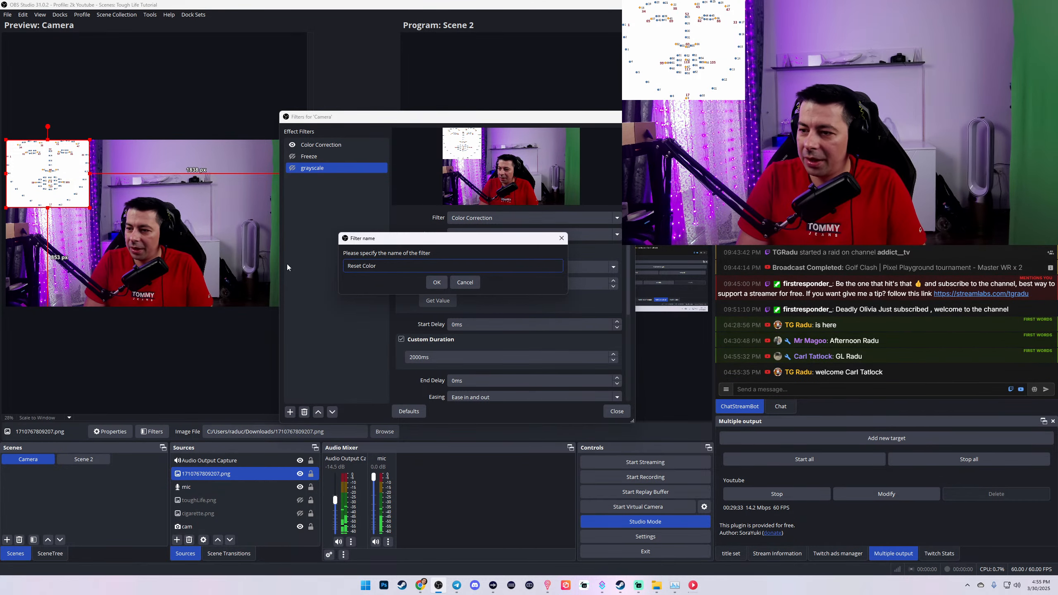
key("Return")
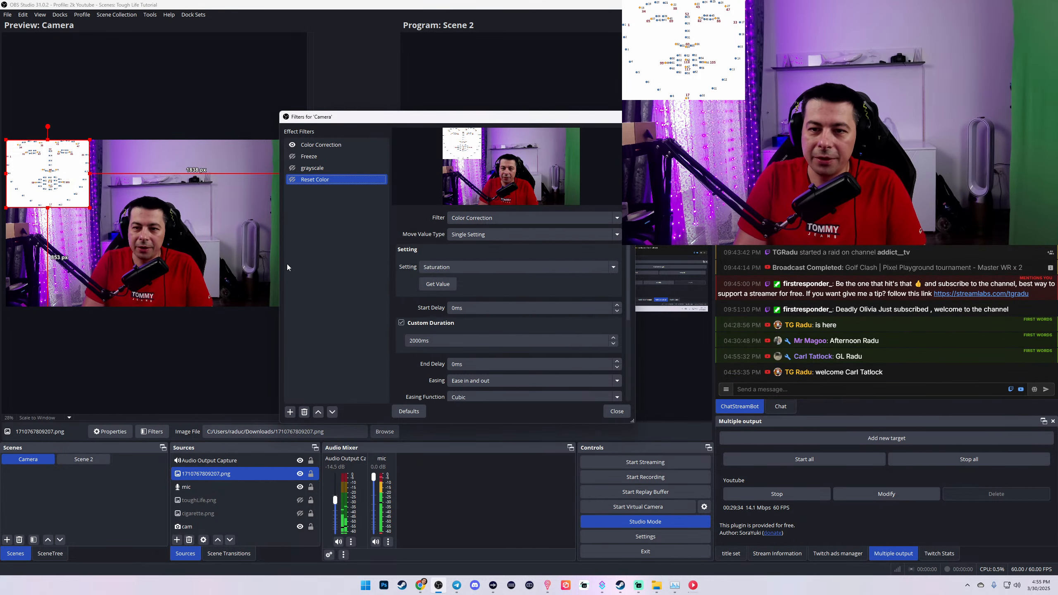
Step: Try to fetch the current Saturation value into the Reset Color filter
left_click(442, 285)
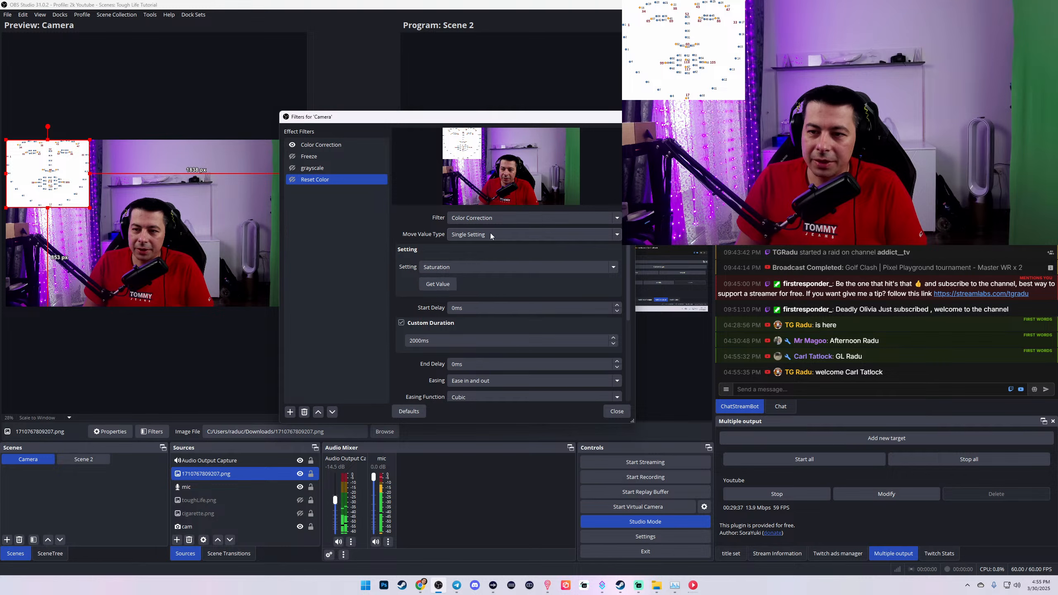
left_click(499, 235)
left_click(499, 234)
left_click(455, 269)
left_click(454, 270)
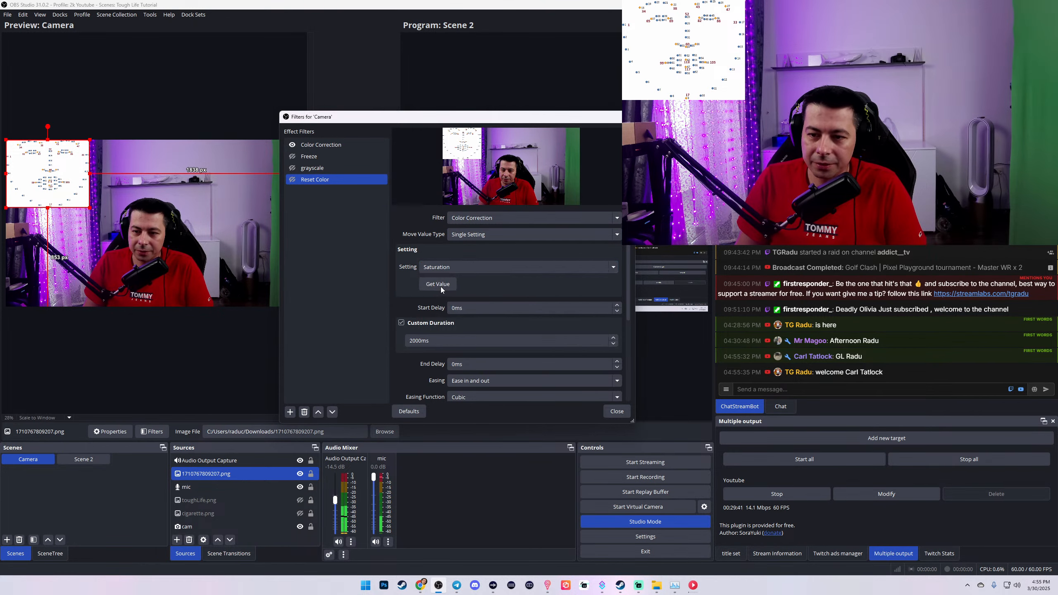
scroll(407, 302, "down", 4)
scroll(406, 302, "up", 4)
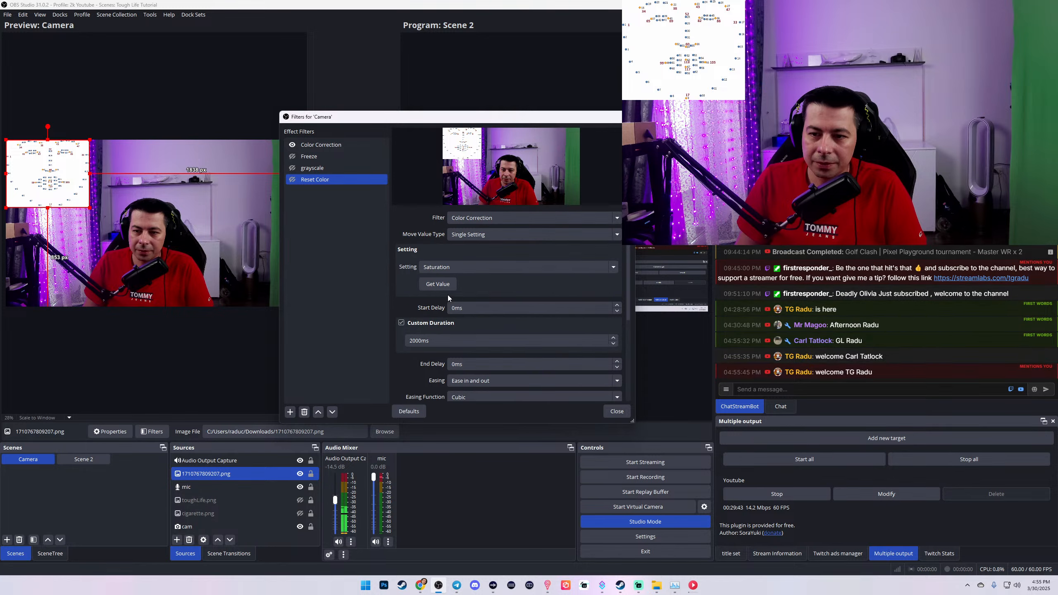
Step: Reselect Saturation as Reset Color's setting with a value of 0.00, and compare it with the Color Correction filter's saturation
left_click(475, 267)
left_click(459, 295)
left_click(461, 270)
left_click(448, 311)
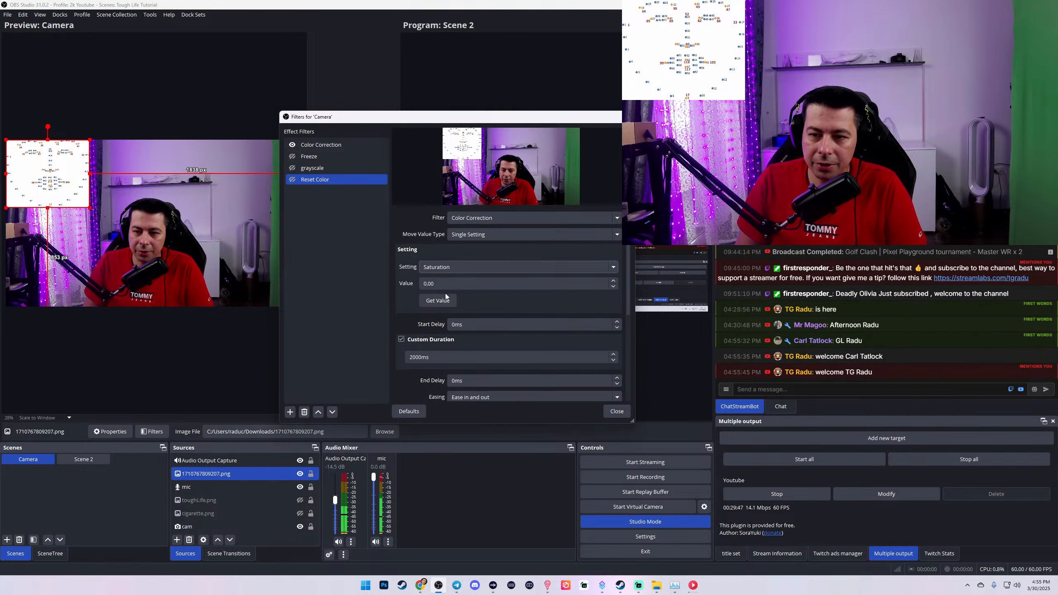
double_click(437, 284)
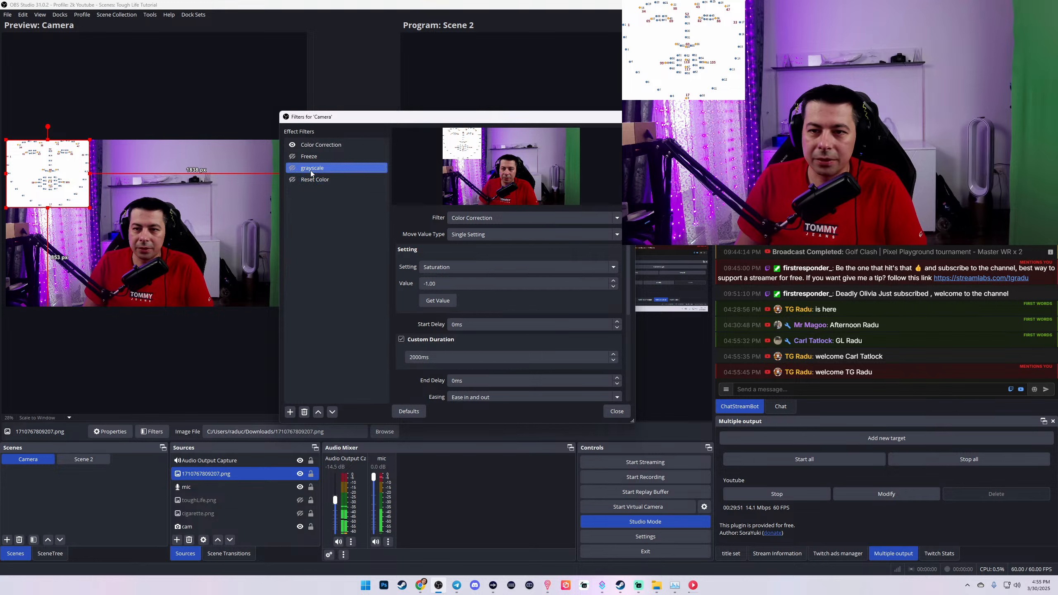
left_click(307, 144)
left_click_drag(462, 287, 464, 286)
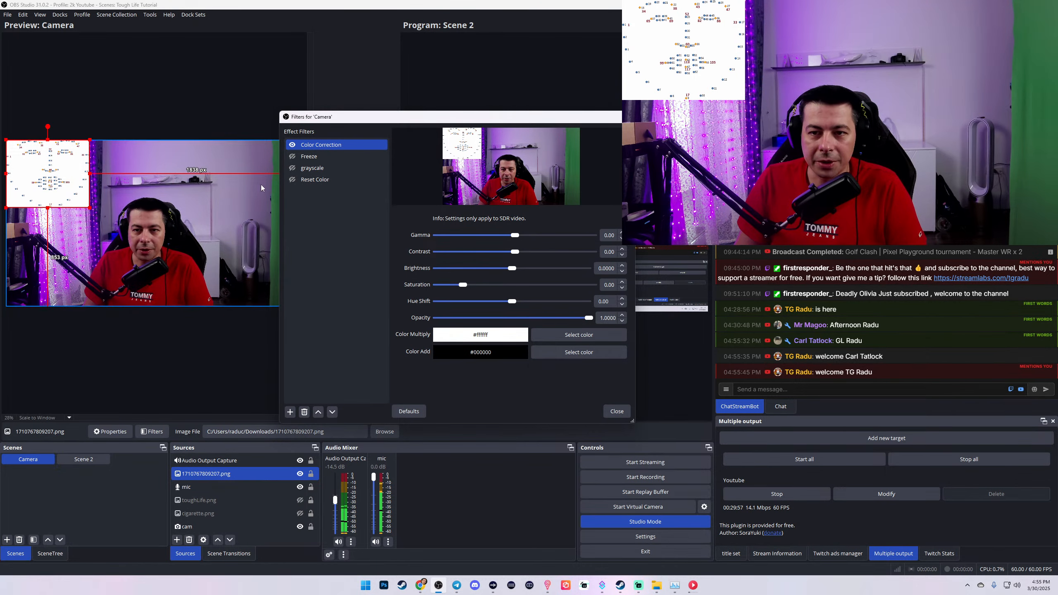
Step: Set the Reset Color filter's custom duration to 0 ms
left_click(310, 181)
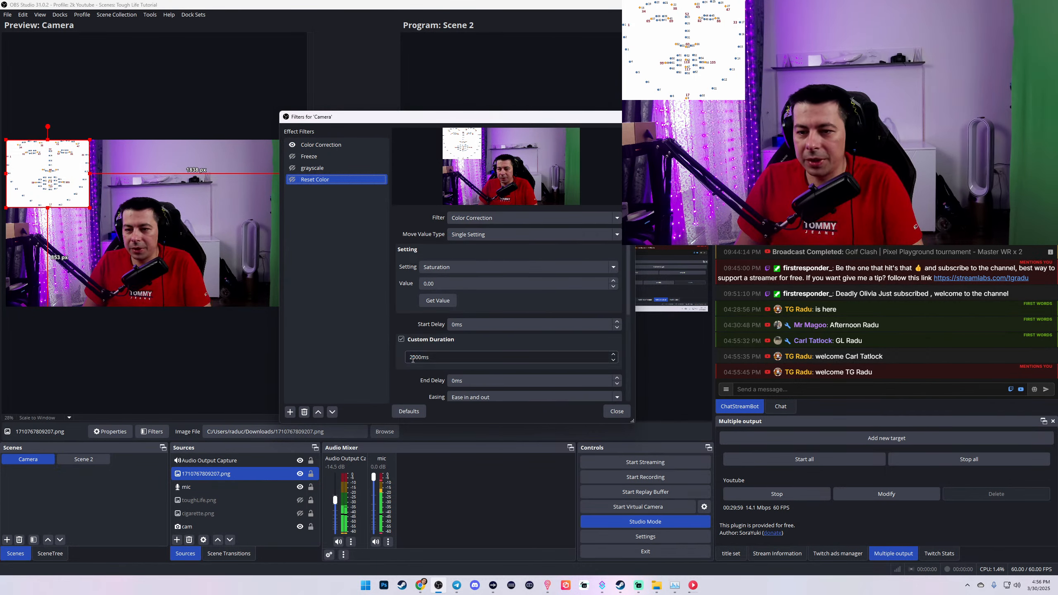
left_click_drag(421, 358, 392, 359)
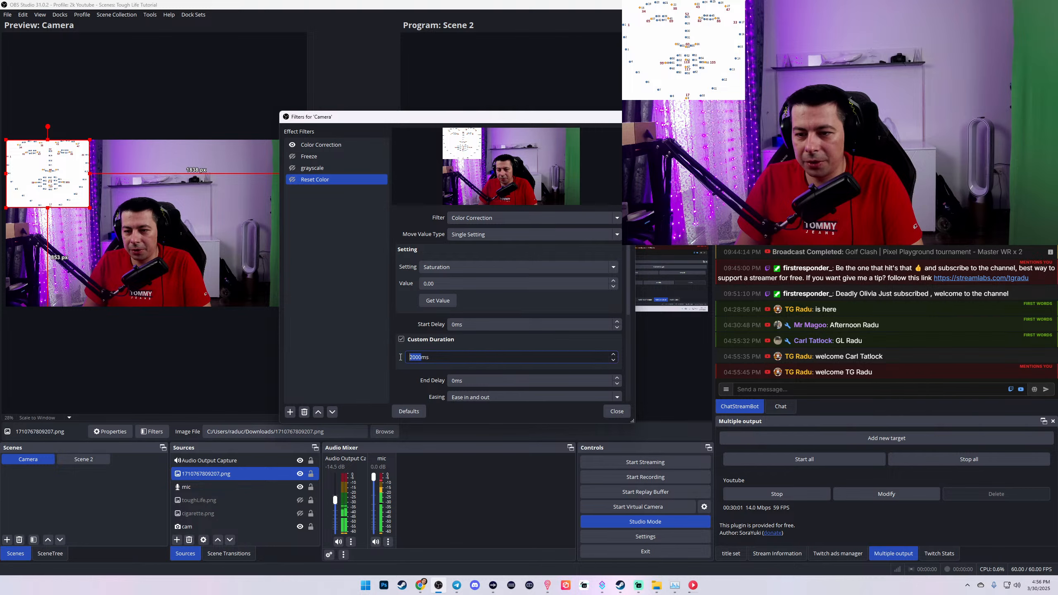
type("0")
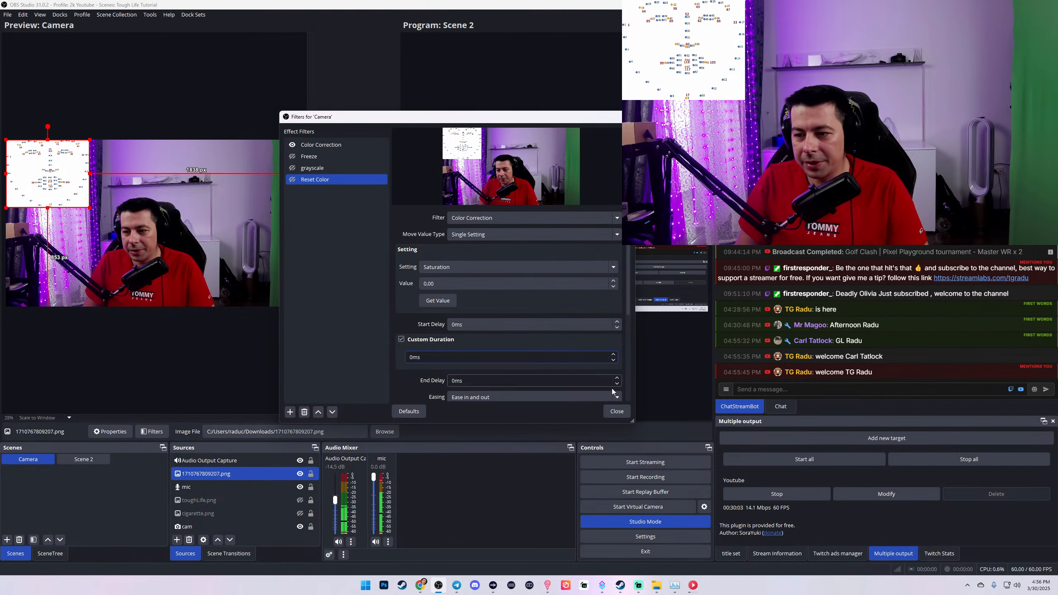
left_click(540, 357)
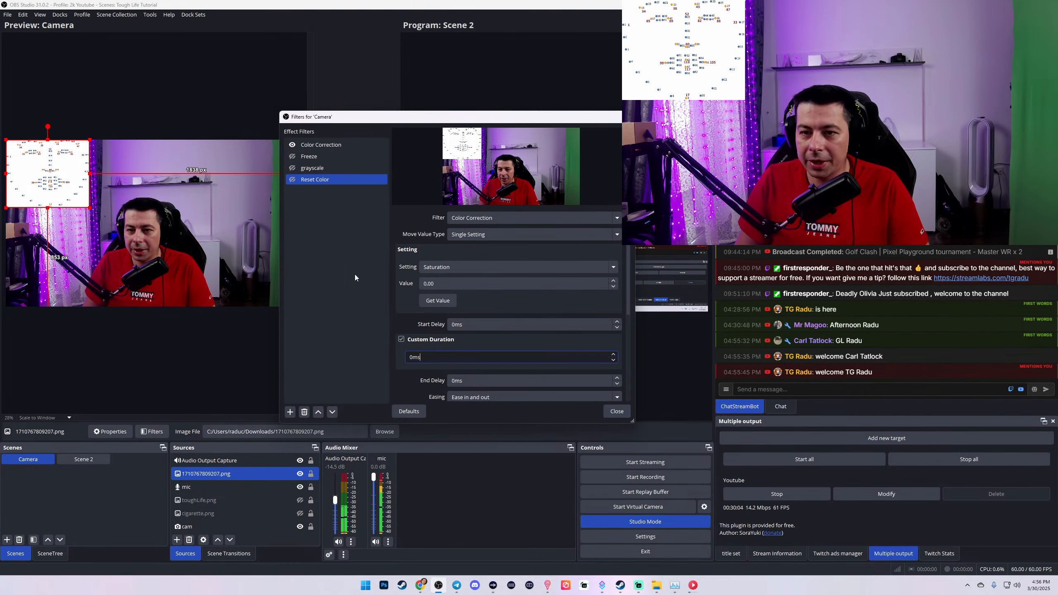
Step: Test the grayscale filter on the Camera scene, and restore the image's color
left_click(293, 168)
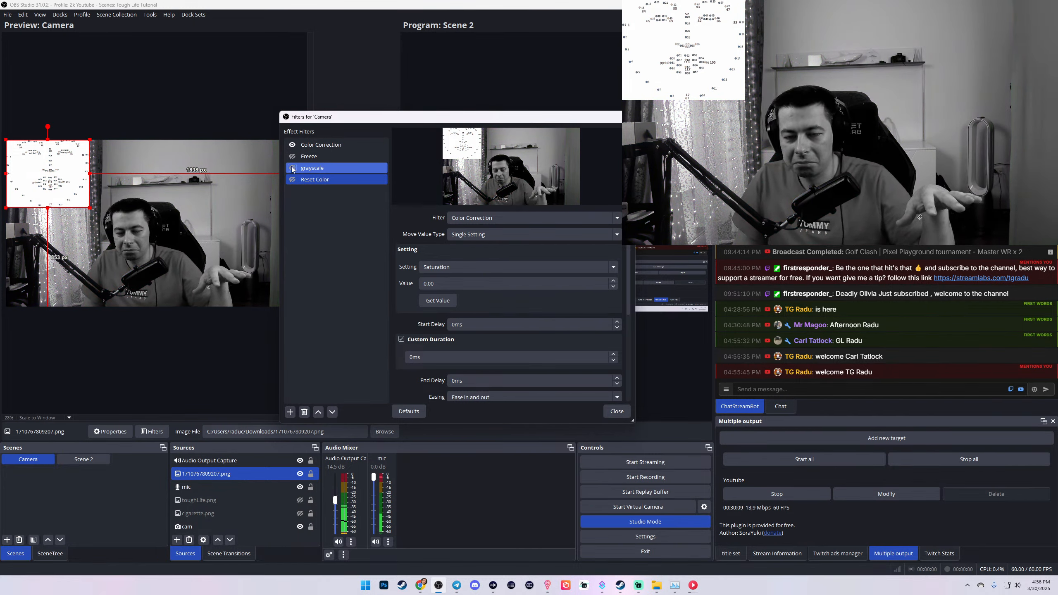
left_click(292, 169)
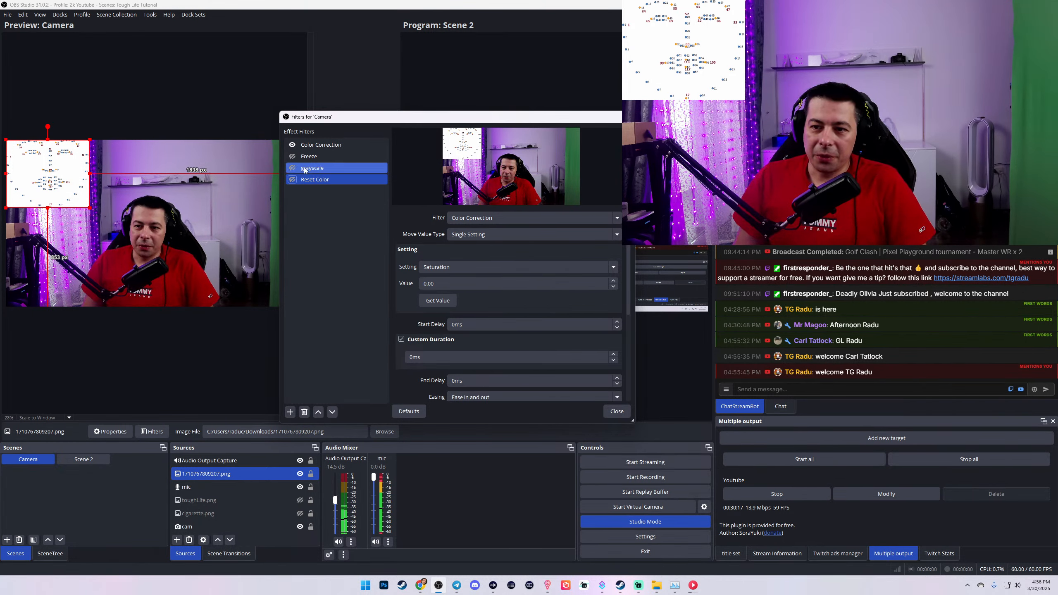
Step: Add a Move Source filter for the cam source to the Camera scene
left_click(313, 244)
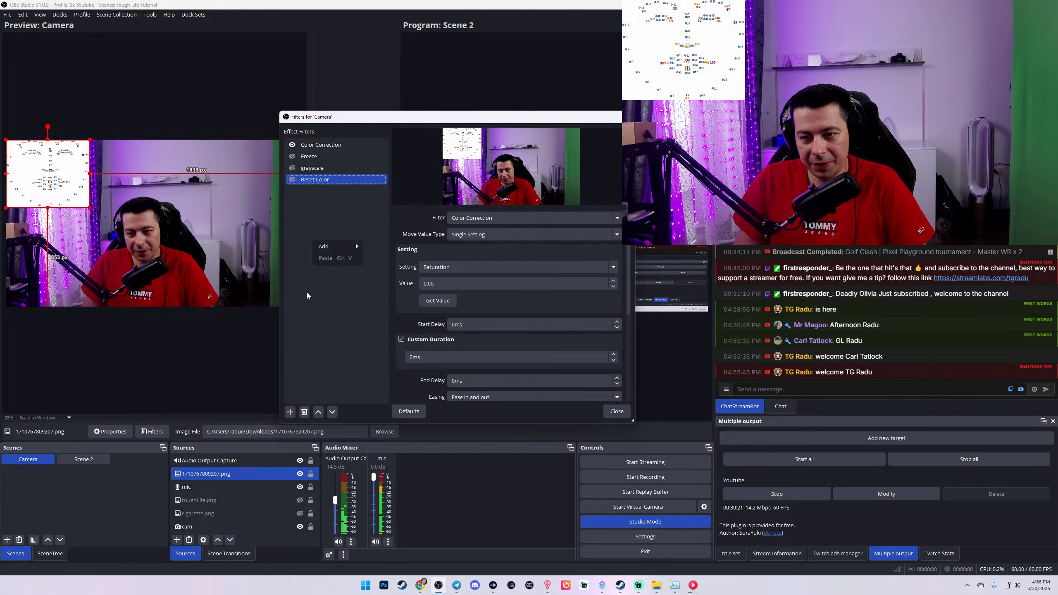
left_click(290, 411)
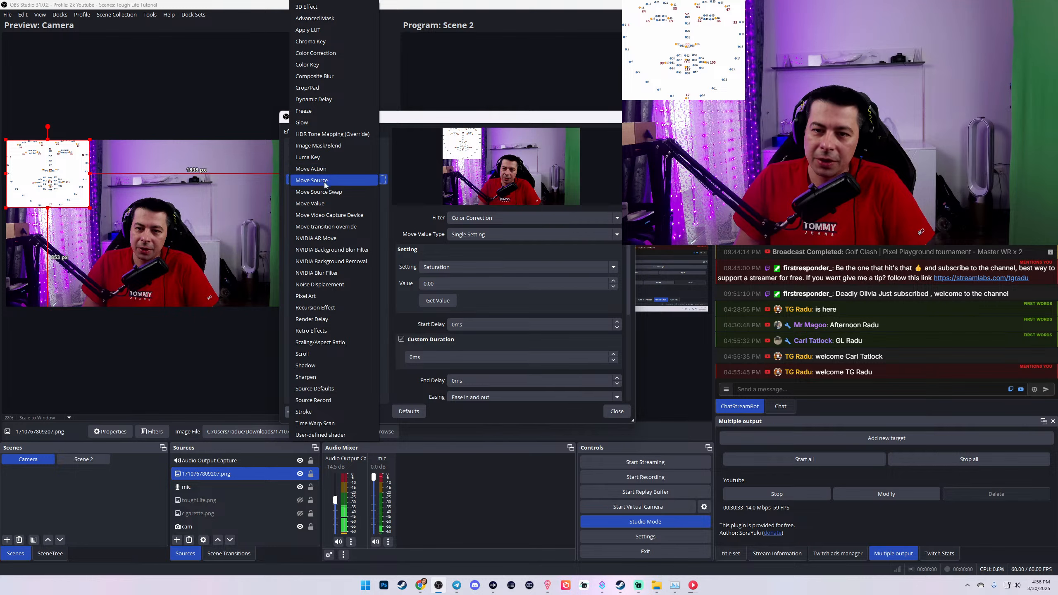
left_click(324, 182)
left_click(435, 282)
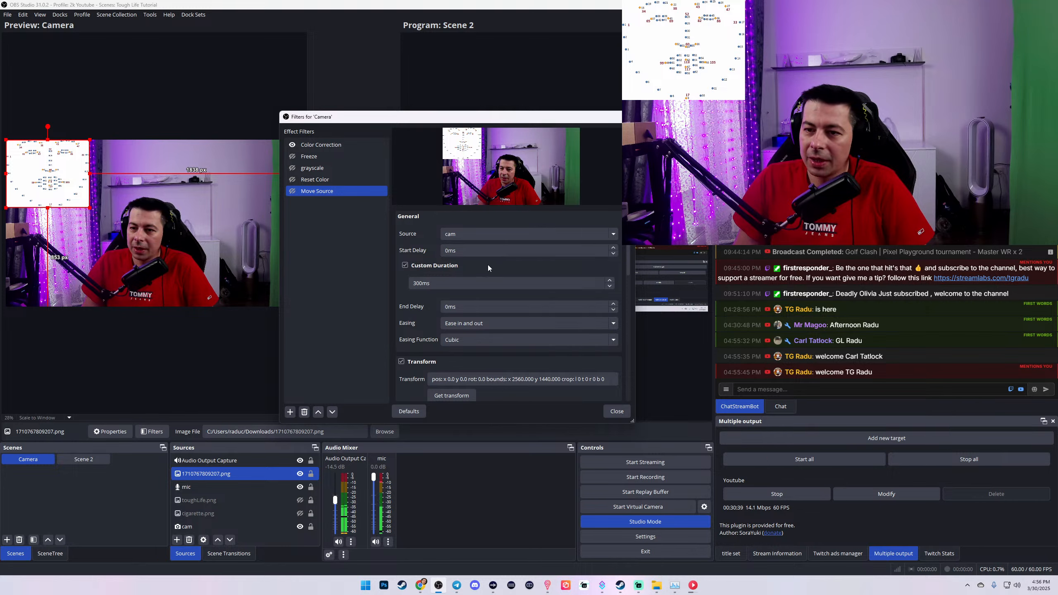
Step: Set the Move Source filter's custom duration to 4000 ms
left_click(417, 283)
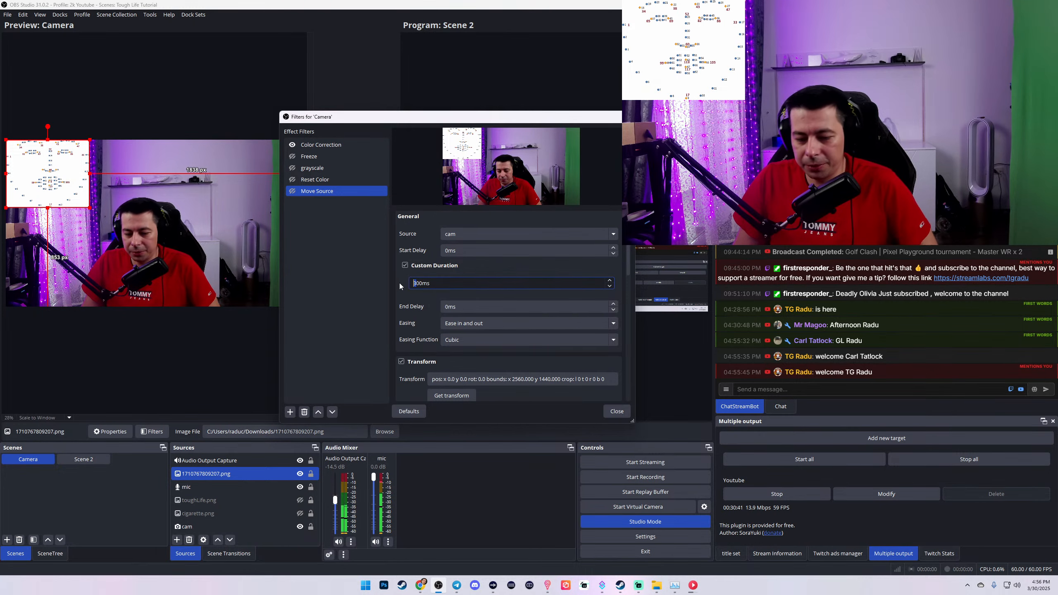
key("BackSpace")
type("40")
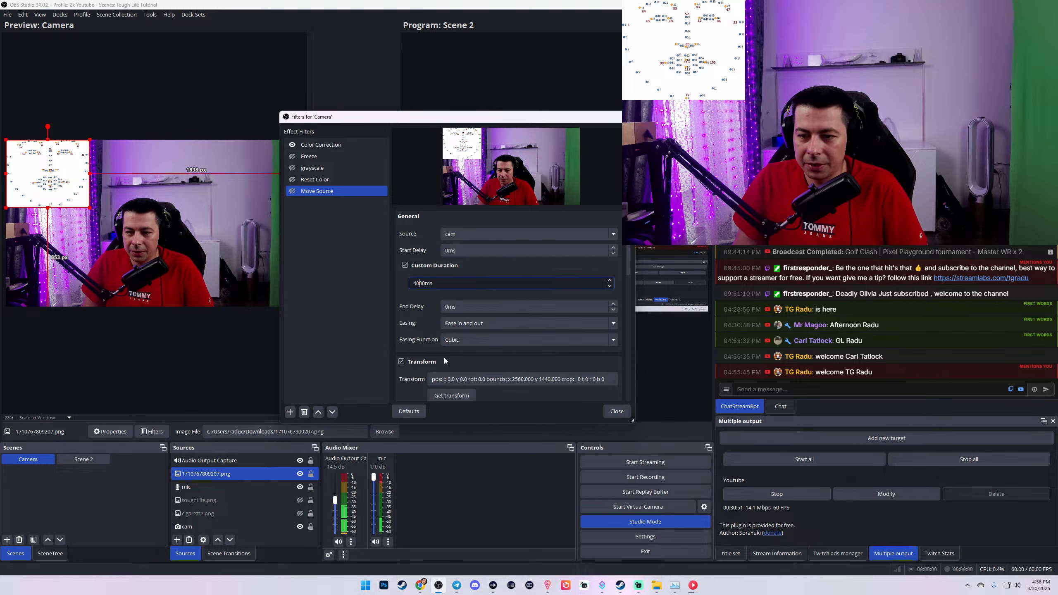
scroll(417, 375, "down", 2)
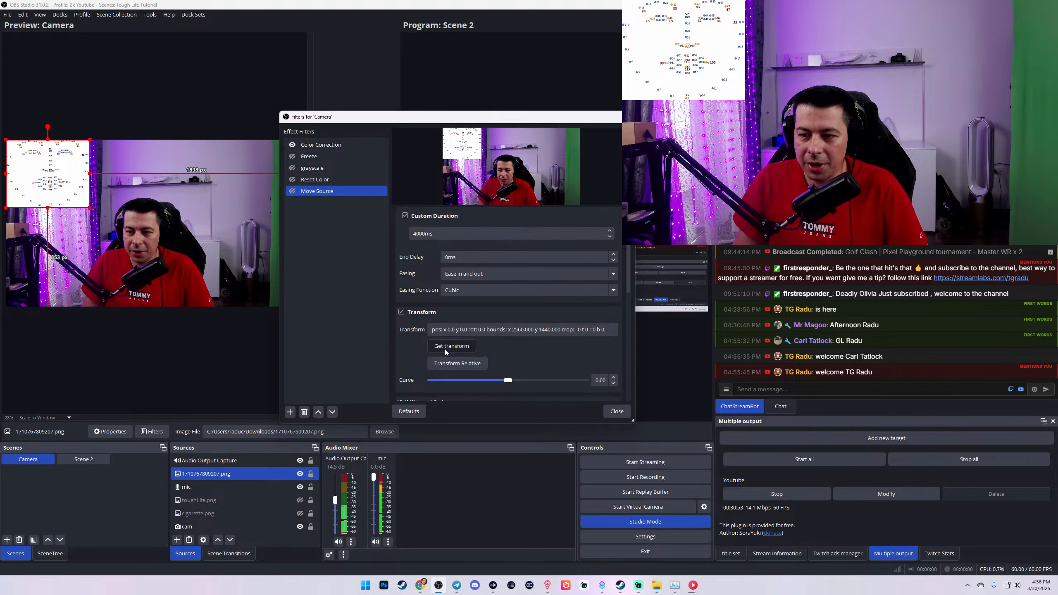
Step: Rename the Move Source filter as "Reset Camera" and close the scene's filter settings
double_click(314, 192)
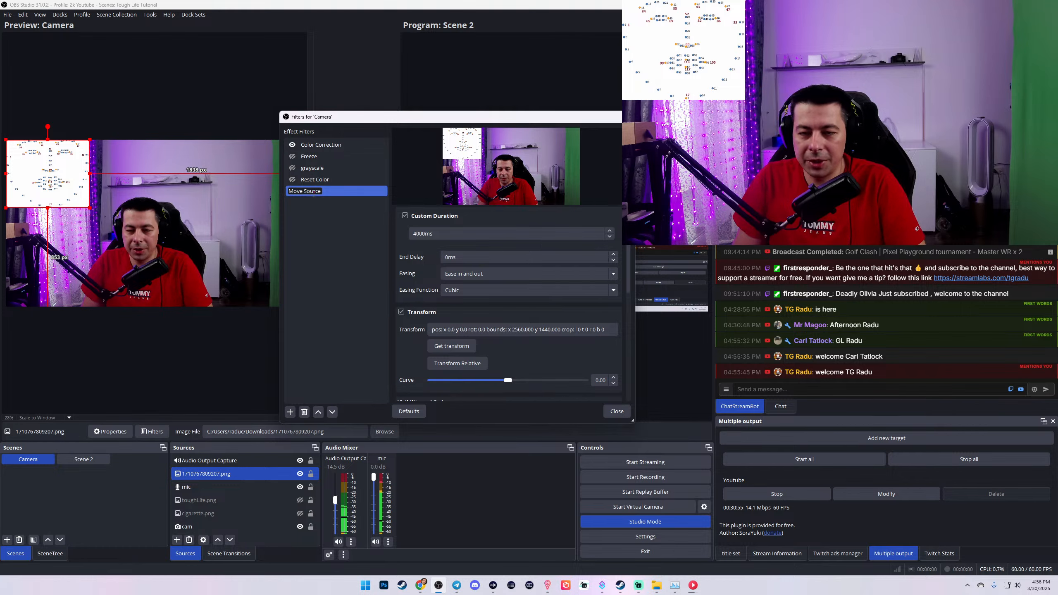
type("Reset Camera")
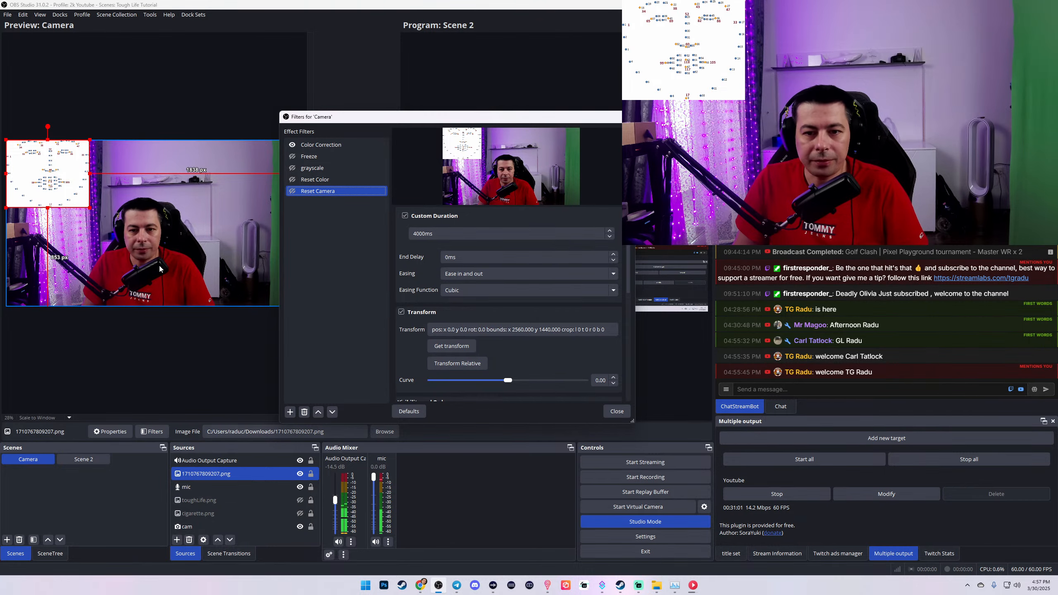
left_click(617, 411)
Step: Enlarge the cam source beyond the canvas and reposition it for a close-up of the face in the Camera scene
left_click(250, 278)
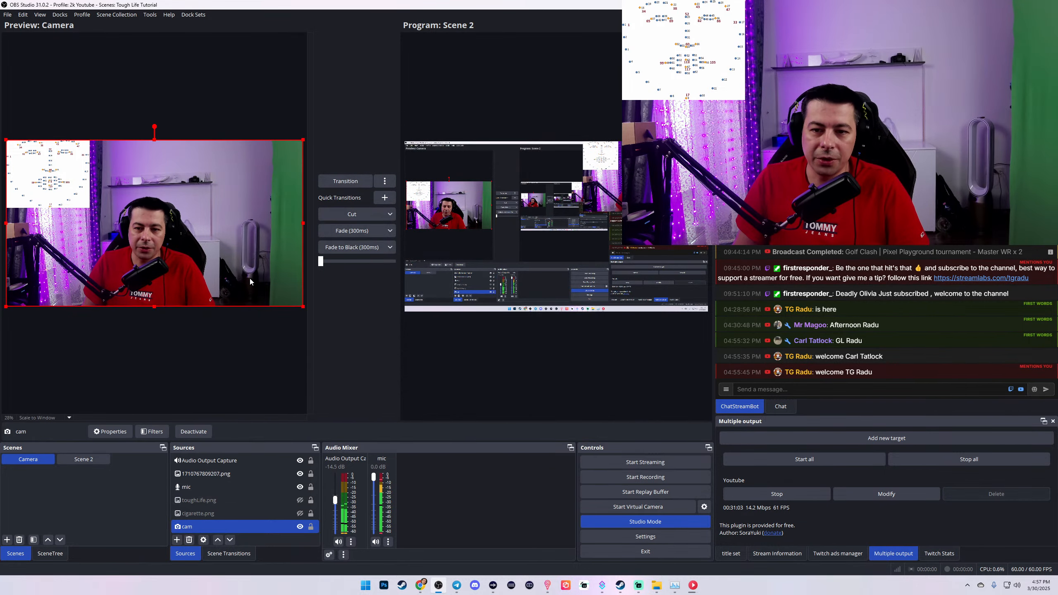
left_click_drag(303, 306, 510, 444)
key("ctrl+z")
left_click_drag(301, 306, 501, 398)
key("ctrl+z")
left_click_drag(254, 369, 185, 291)
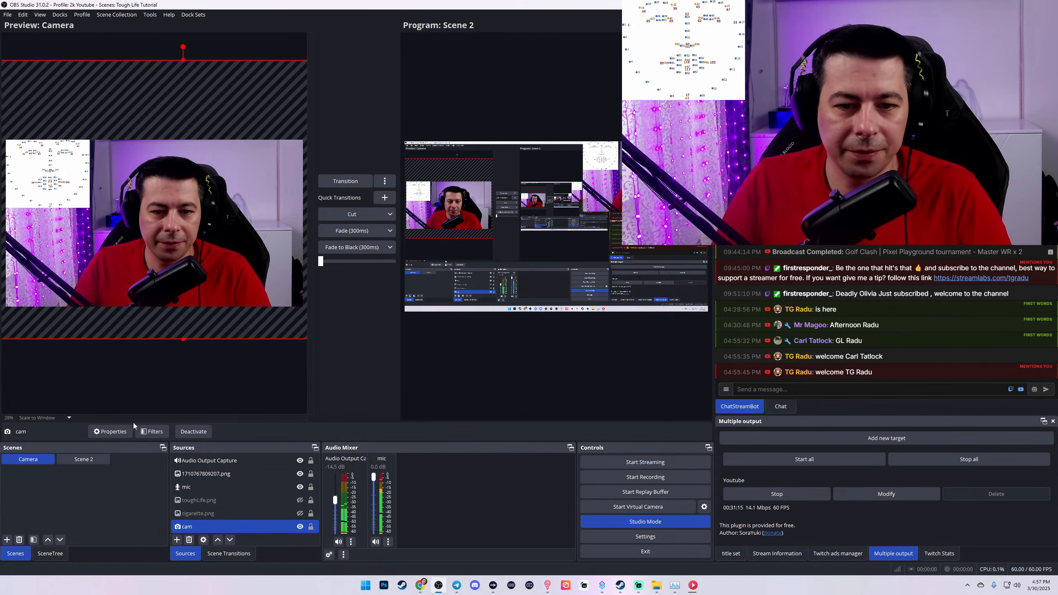
Step: Reopen the Camera scene's filters and start duplicating the Reset Camera filter
right_click(19, 458)
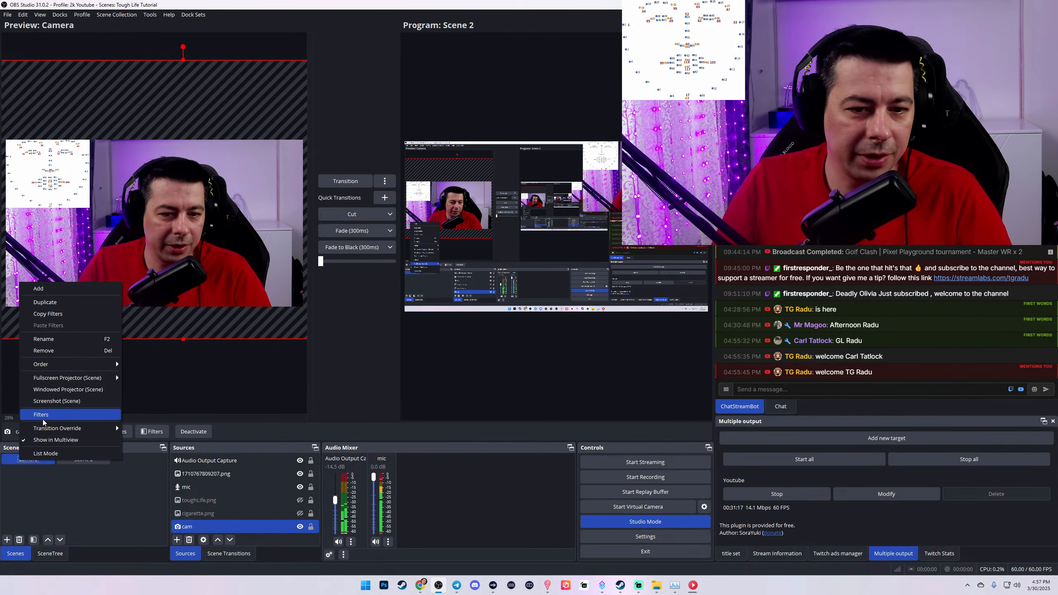
left_click(28, 415)
left_click(385, 207)
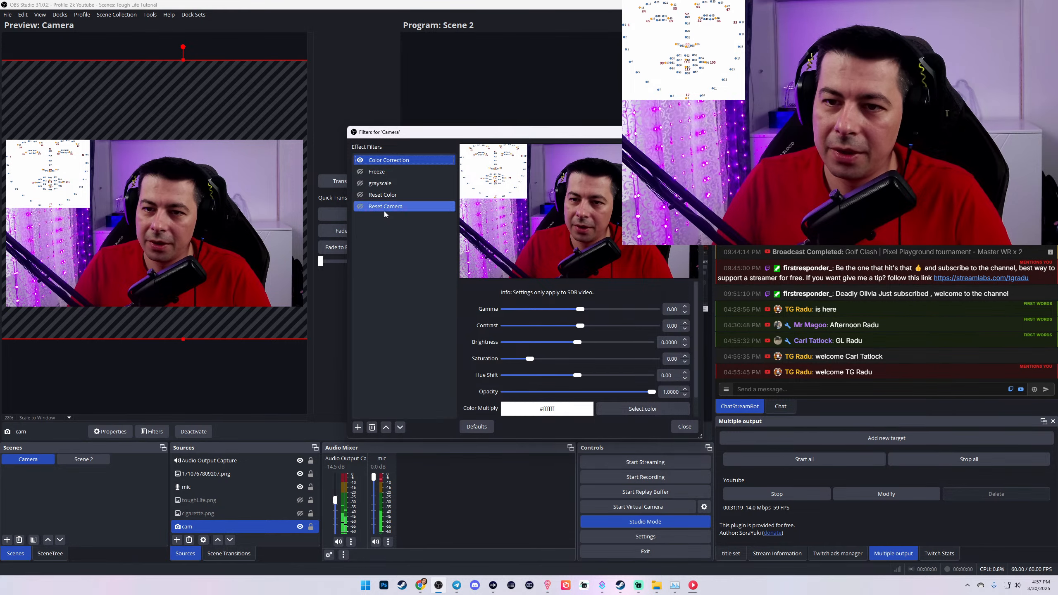
right_click(384, 209)
left_click(409, 228)
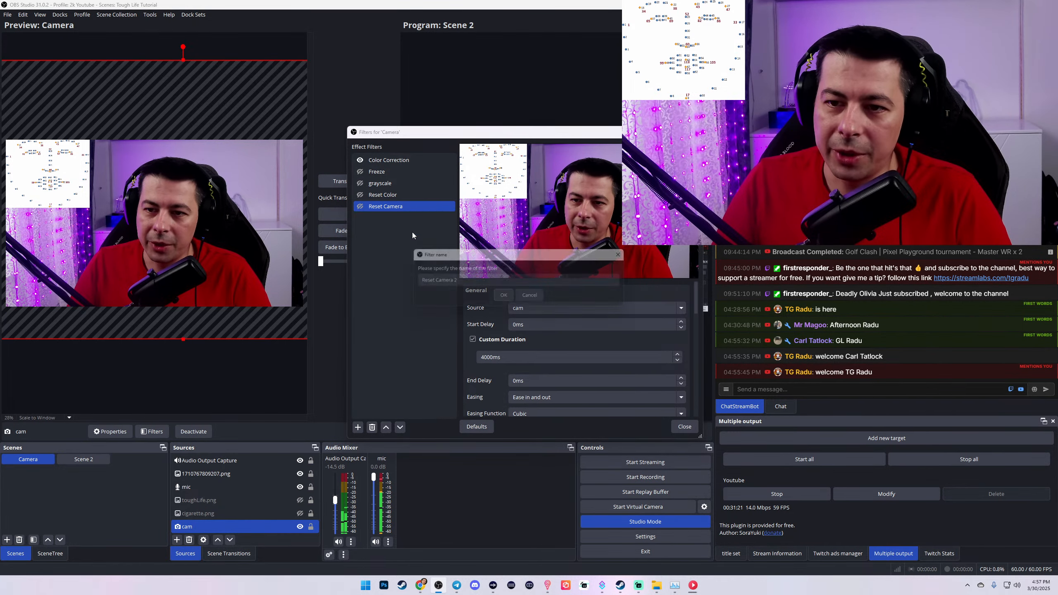
Step: Create a copy of the Reset Camera filter on the Camera scene and name it zoom
left_click(504, 297)
double_click(389, 217)
type("zoo")
key("ctrl+a")
type("z")
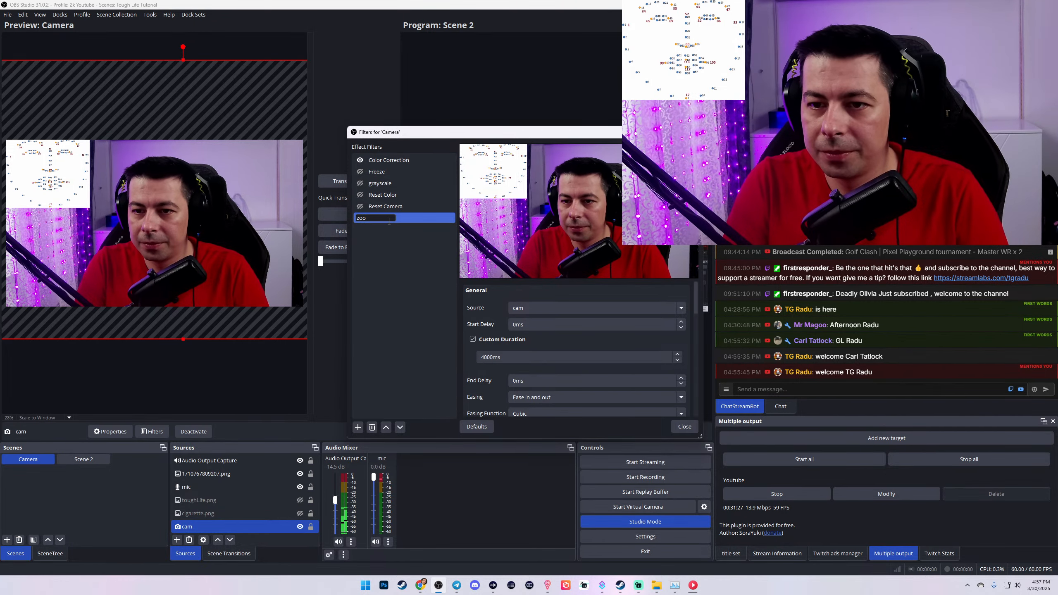
Step: Capture the cam source's current zoomed-in transform in the zoom filter
scroll(492, 382, "down", 2)
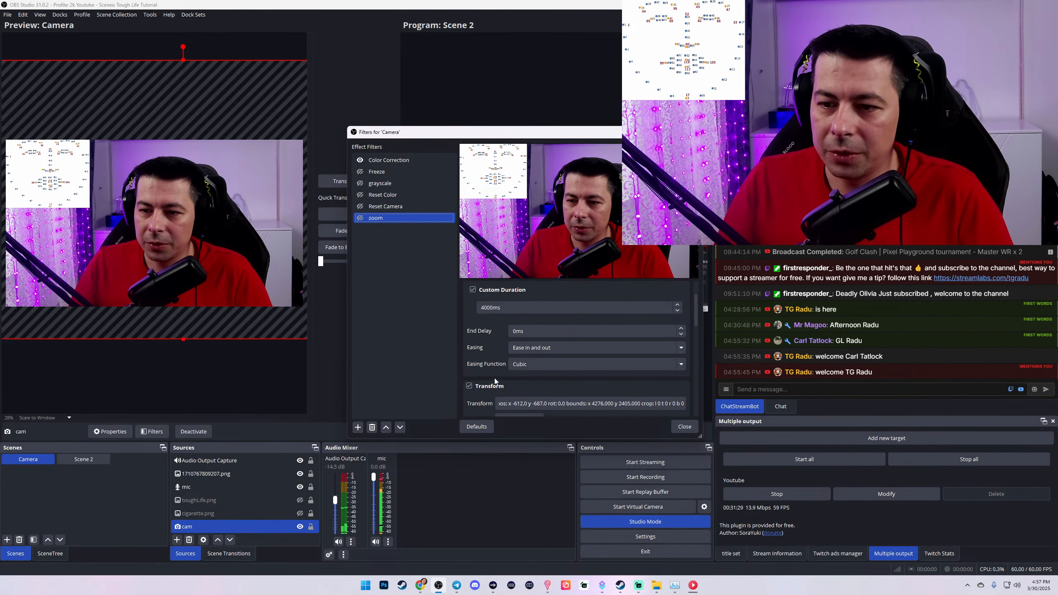
scroll(539, 392, "down", 2)
left_click(513, 372)
scroll(502, 352, "up", 4)
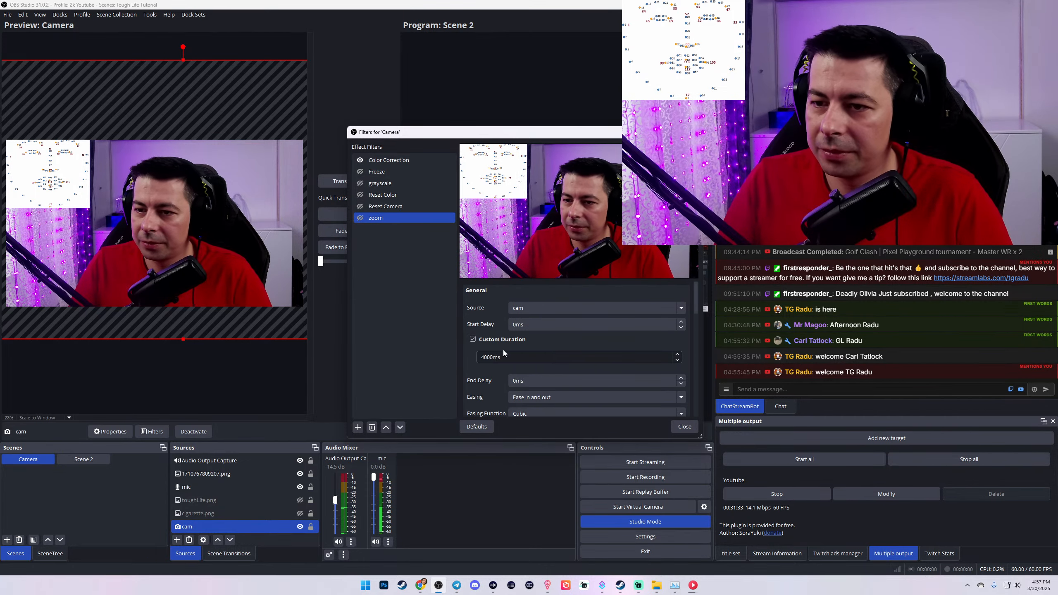
Step: Preview the Reset Camera and zoom filters once, and set Reset Camera's custom duration to 600 ms
left_click(363, 207)
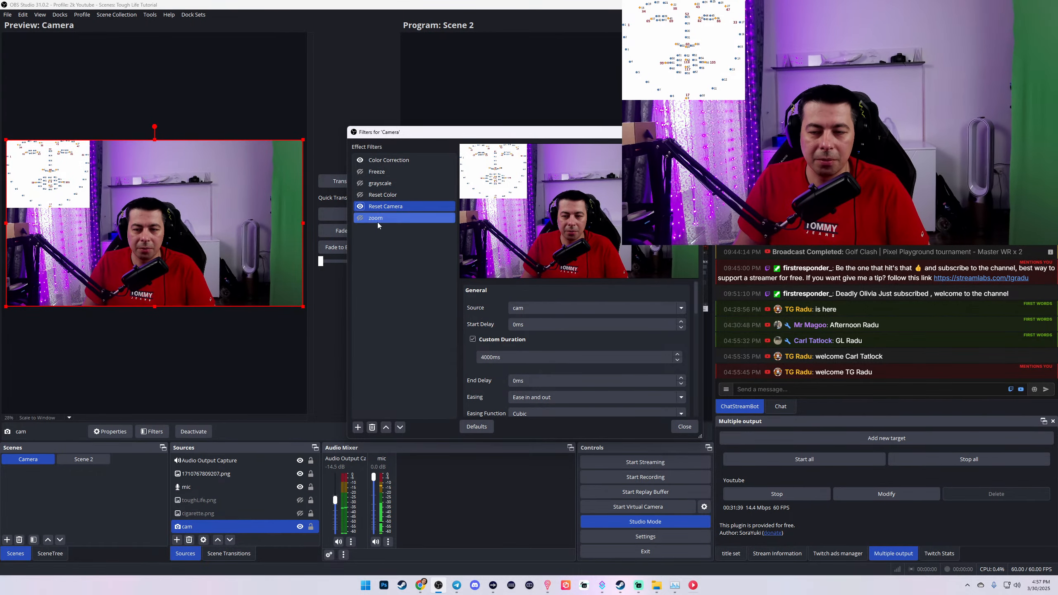
left_click(360, 218)
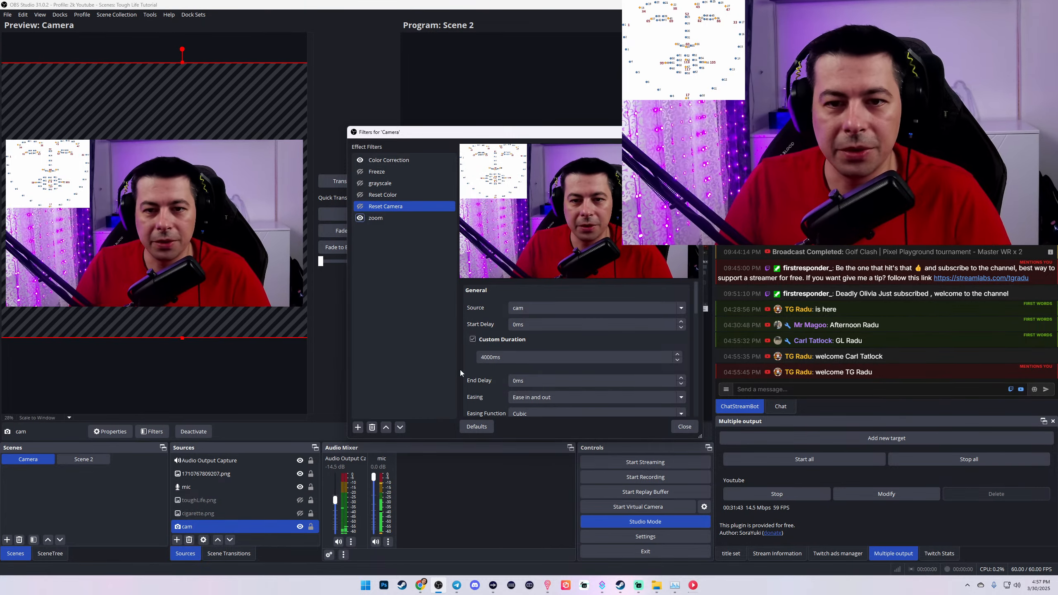
double_click(491, 357)
type("600")
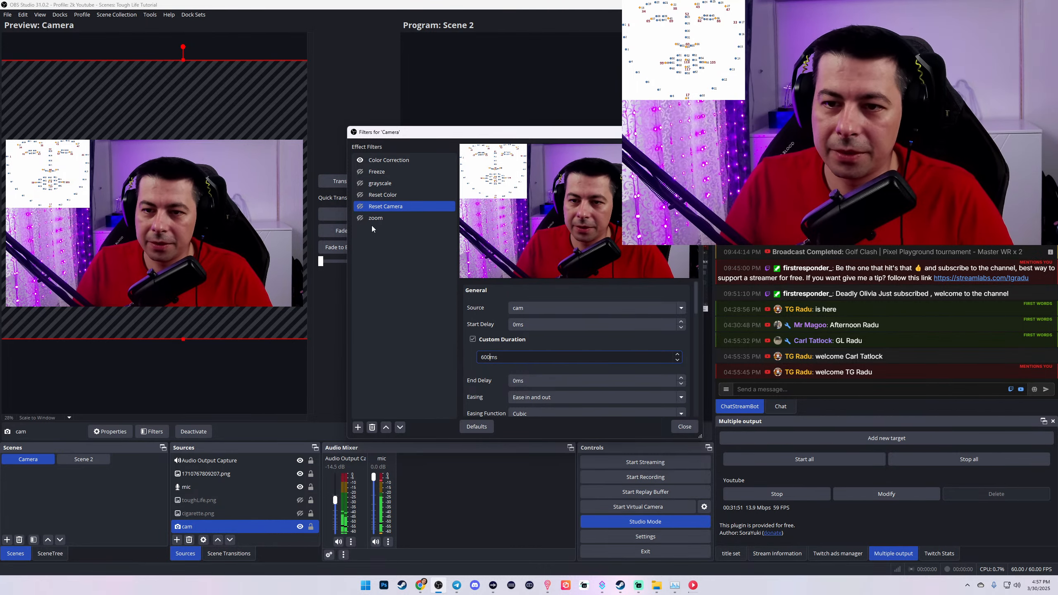
Step: Set the zoom filter's custom duration to 3000 ms and preview the camera reset and zoom moves
left_click(361, 207)
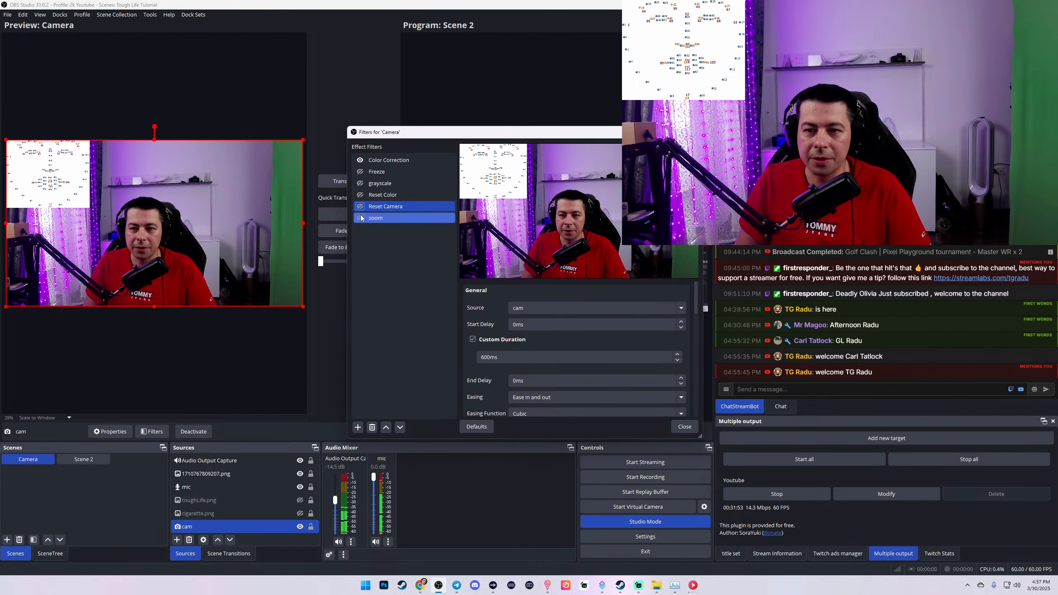
left_click(361, 217)
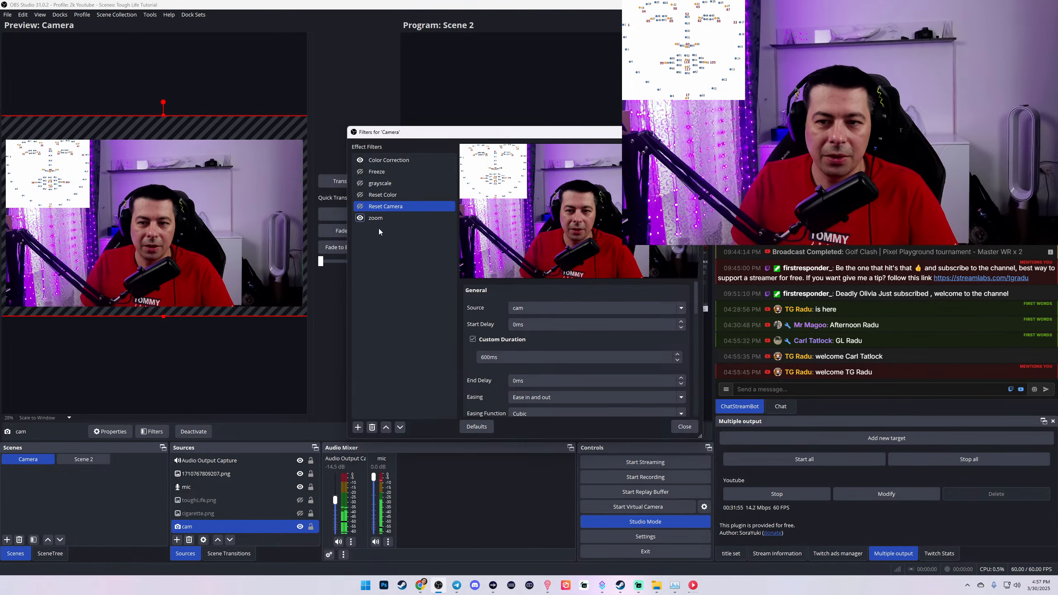
left_click(380, 217)
left_click(360, 218)
left_click(360, 206)
left_click(359, 220)
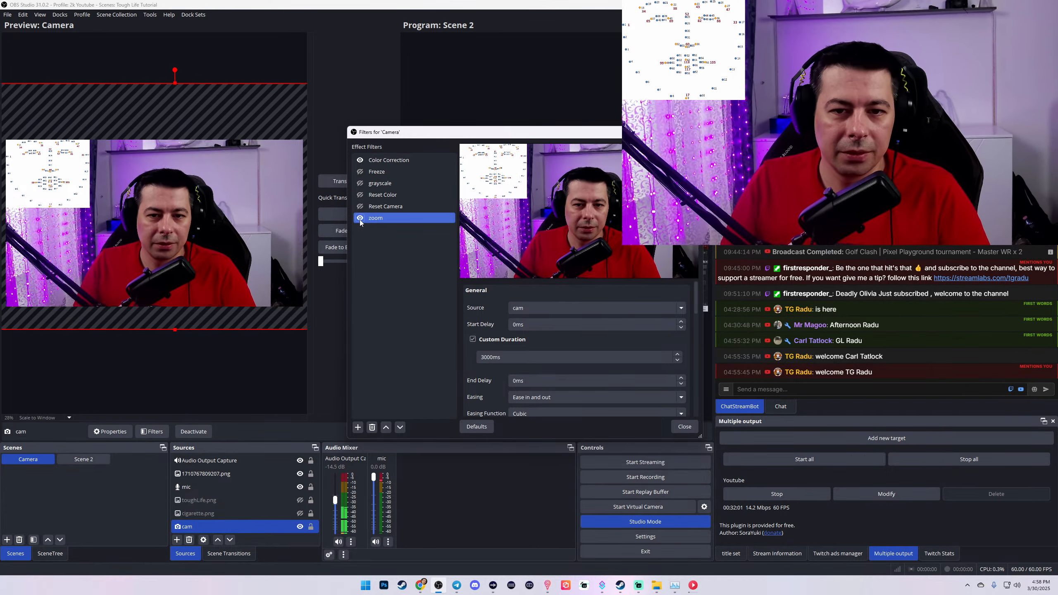
Step: Set the zoom filter's custom duration to 2200 ms, and preview the zoom followed by the camera reset
left_click(360, 219)
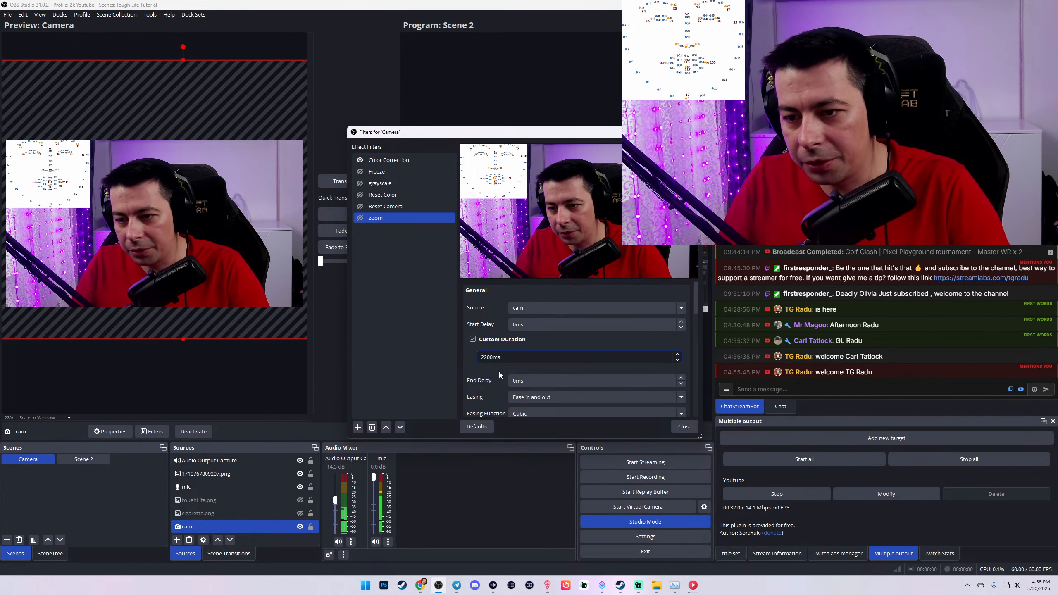
left_click(360, 218)
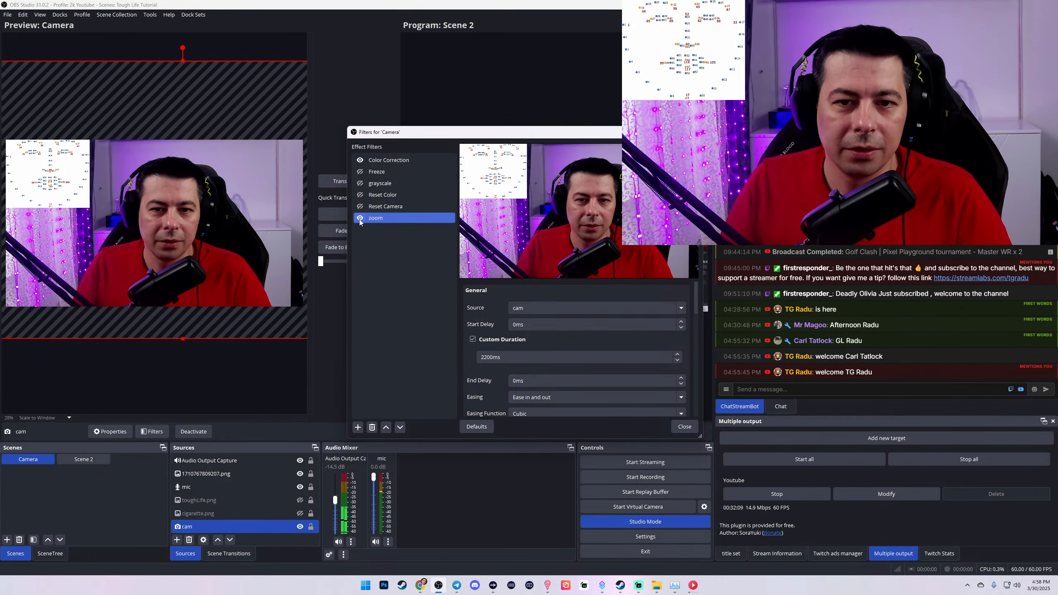
left_click(360, 206)
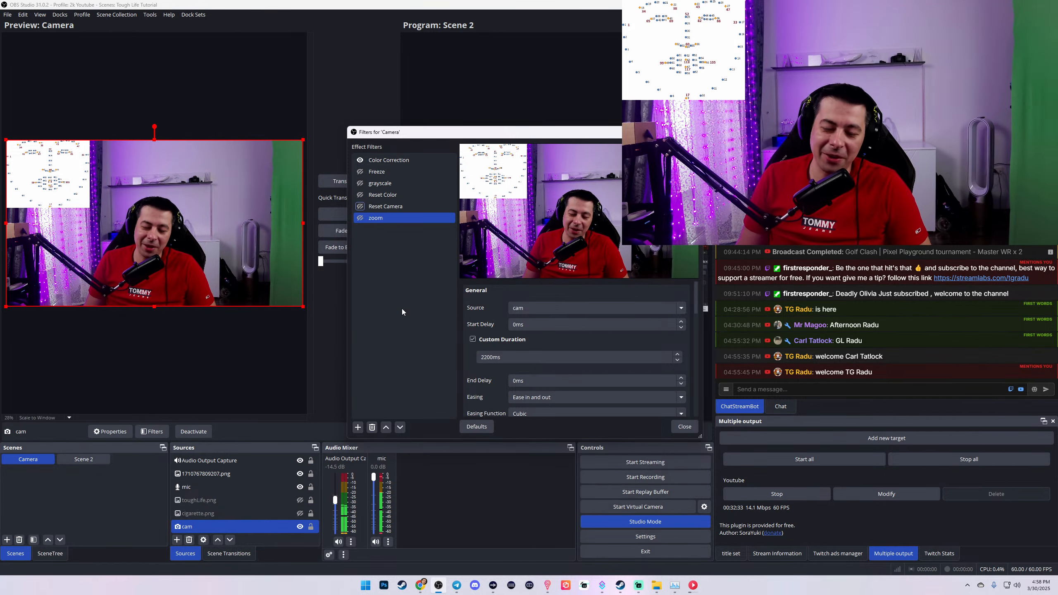
Step: Switch to Lumia Stream and open the OBS actions of the !toughlife2 chat command for editing
mouse_move(554, 585)
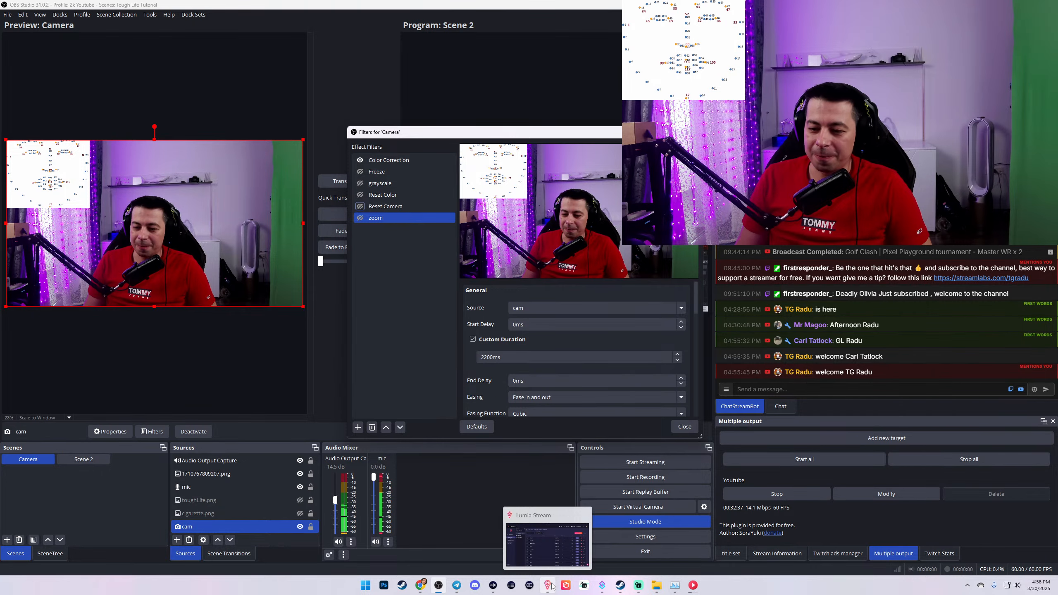
left_click(549, 586)
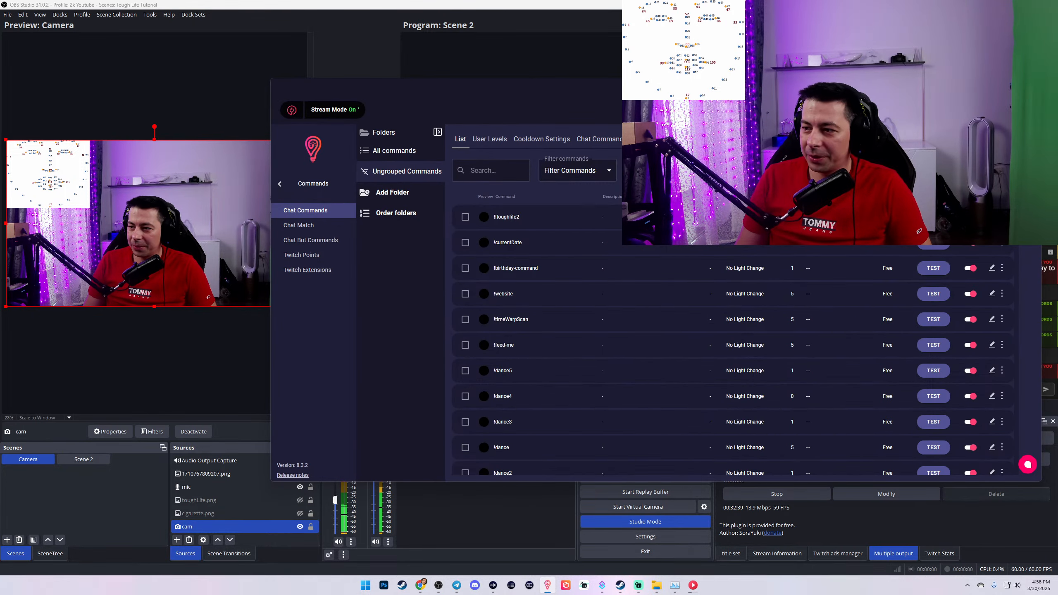
left_click(991, 217)
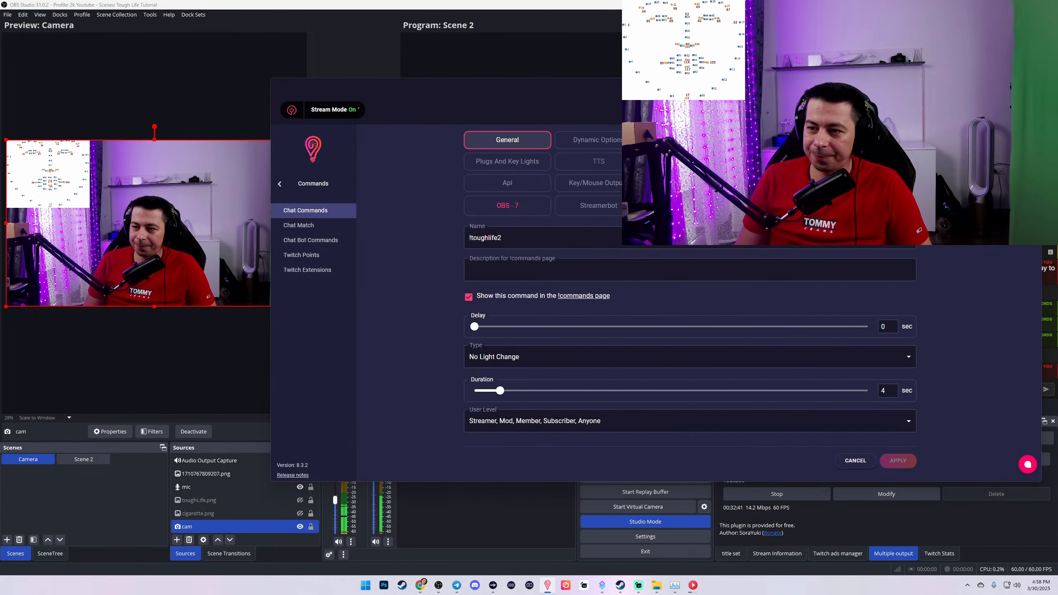
left_click(514, 208)
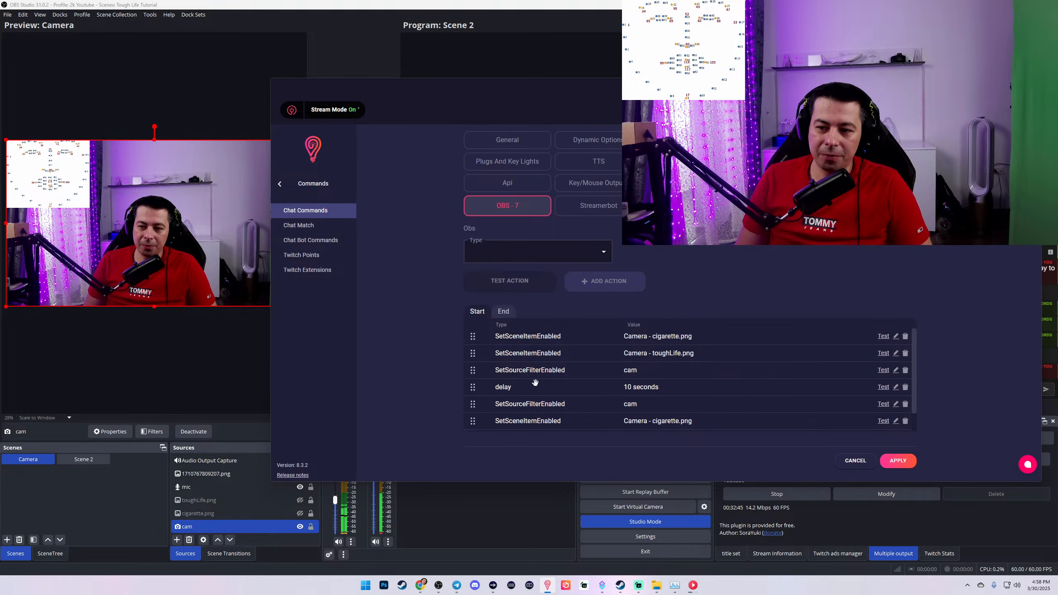
Step: Shorten the delay action in the command's start sequence to 2 seconds and save it
left_click(895, 388)
left_click_drag(716, 252, 679, 252)
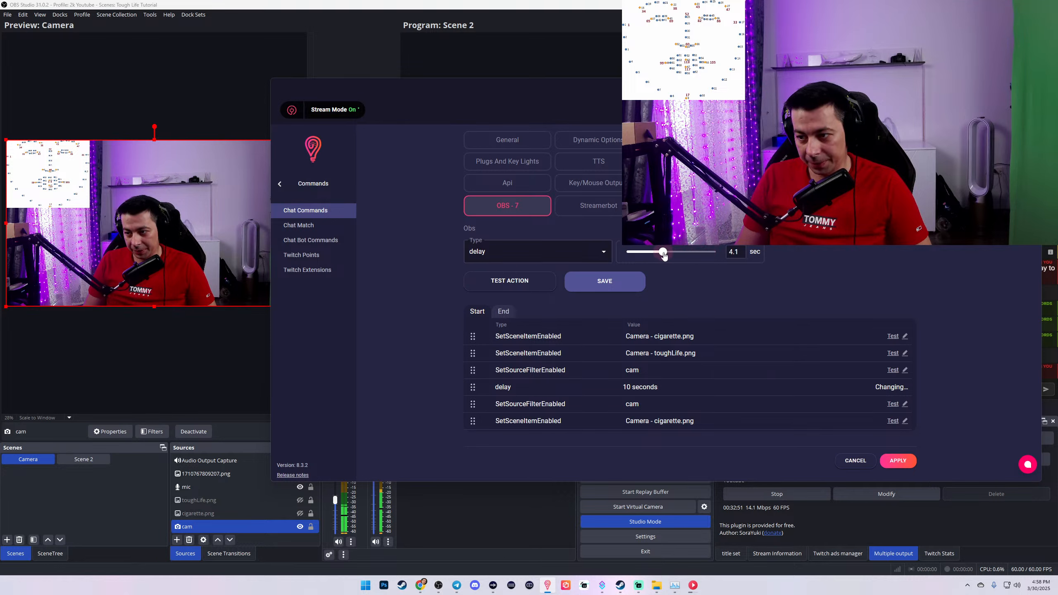
left_click_drag(663, 256, 639, 256)
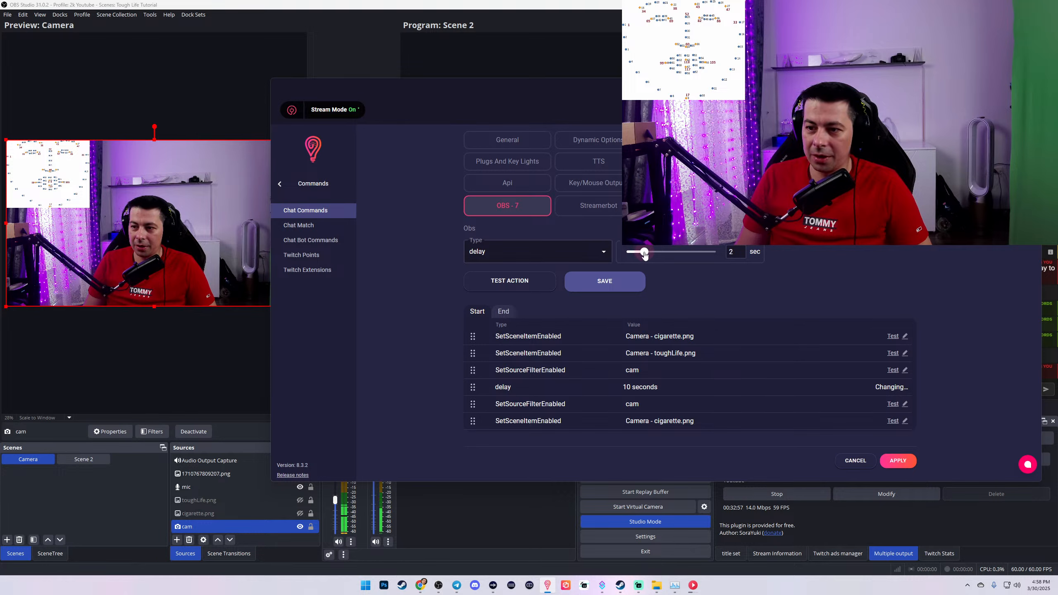
left_click(617, 287)
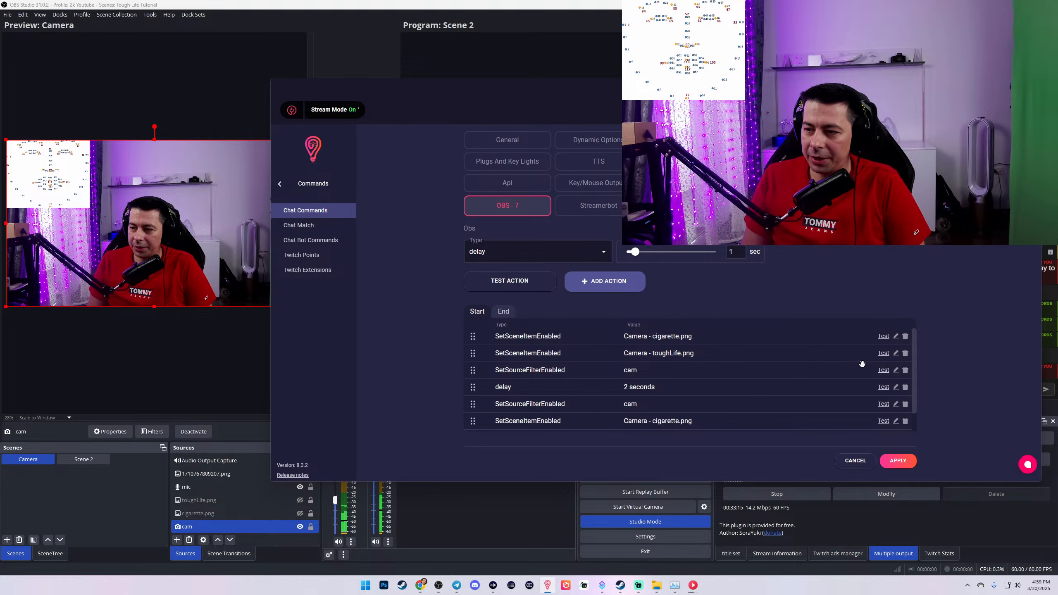
Step: Check the settings of the cam filter action that precedes the delay, and review the rest of the start sequence
left_click(897, 370)
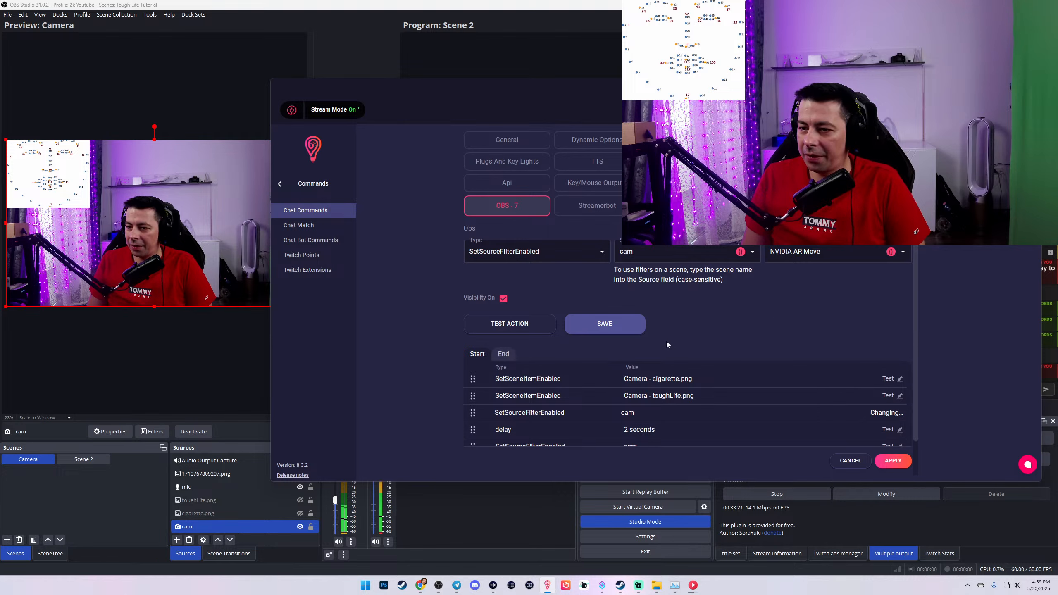
left_click(602, 326)
scroll(615, 409, "down", 1)
scroll(615, 410, "down", 2)
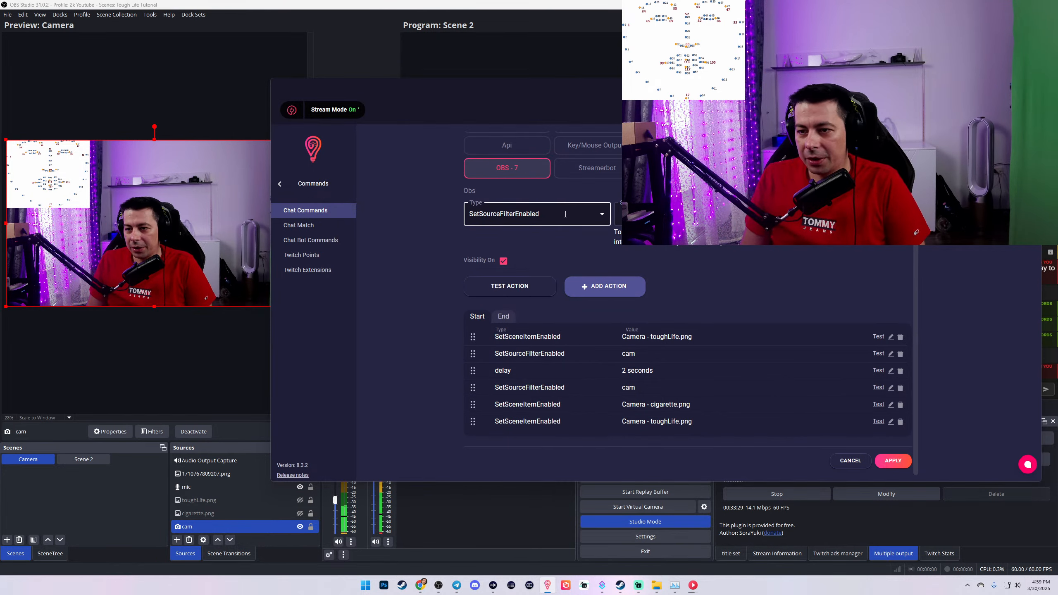
left_click(675, 215)
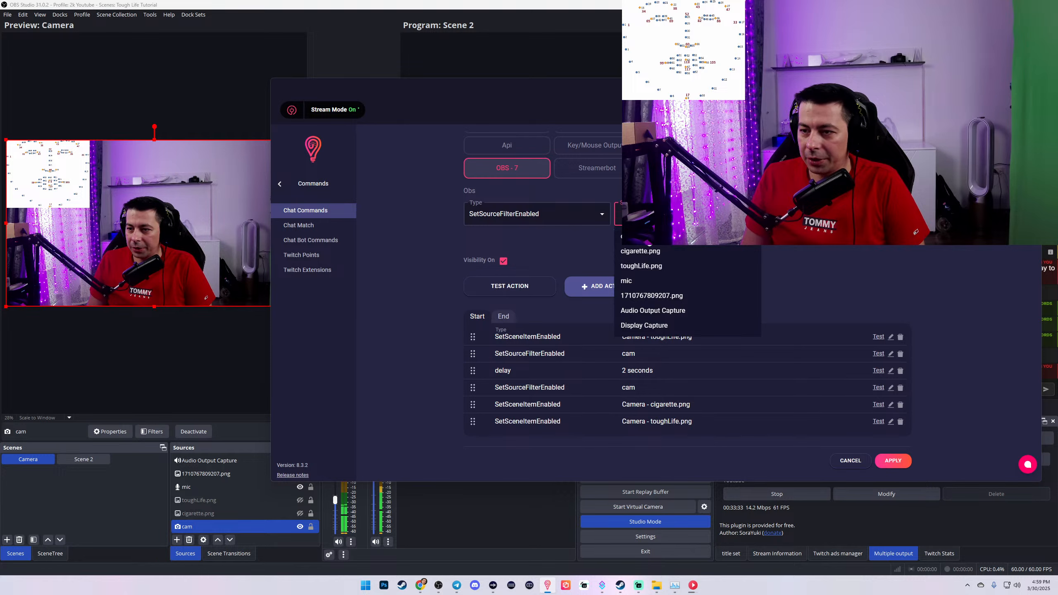
left_click(645, 238)
left_click(808, 214)
left_click(683, 215)
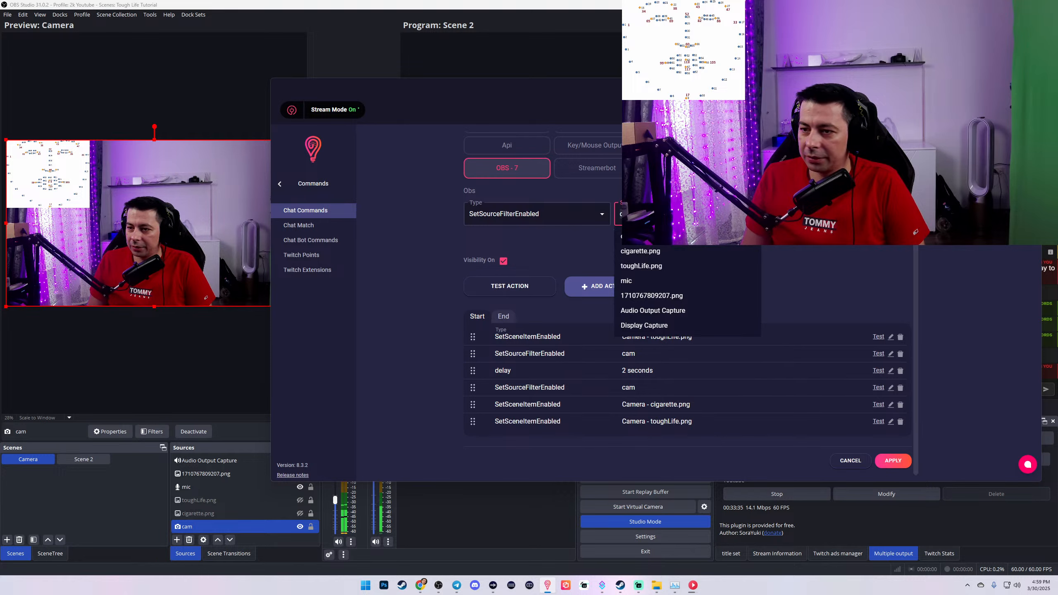
Step: Add a Source Filter Visibility Set action that enables the Freeze filter on Camera, and move it directly below the 2-second delay
left_click(544, 221)
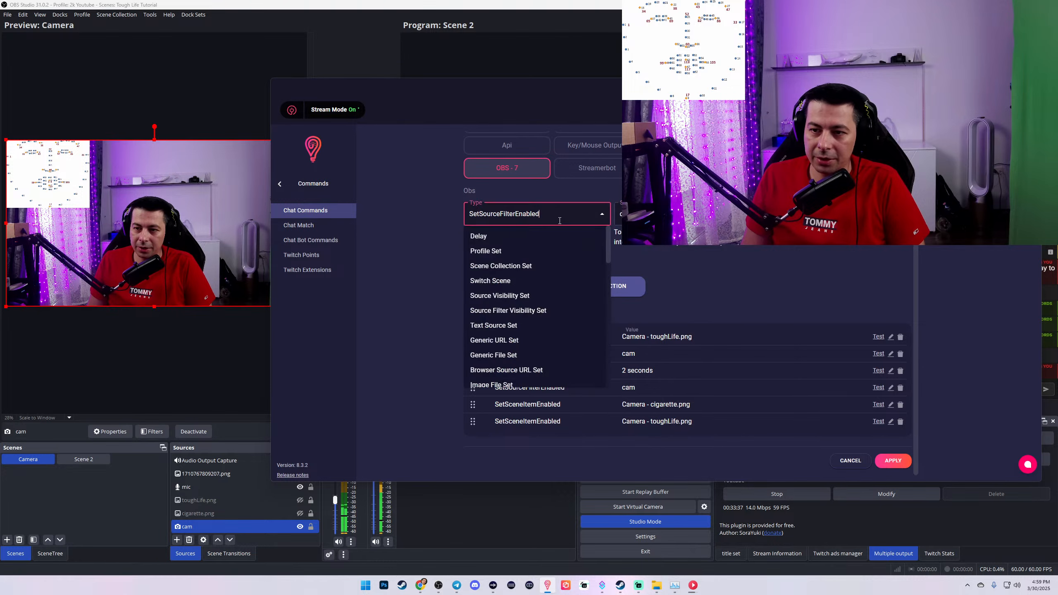
type("filter")
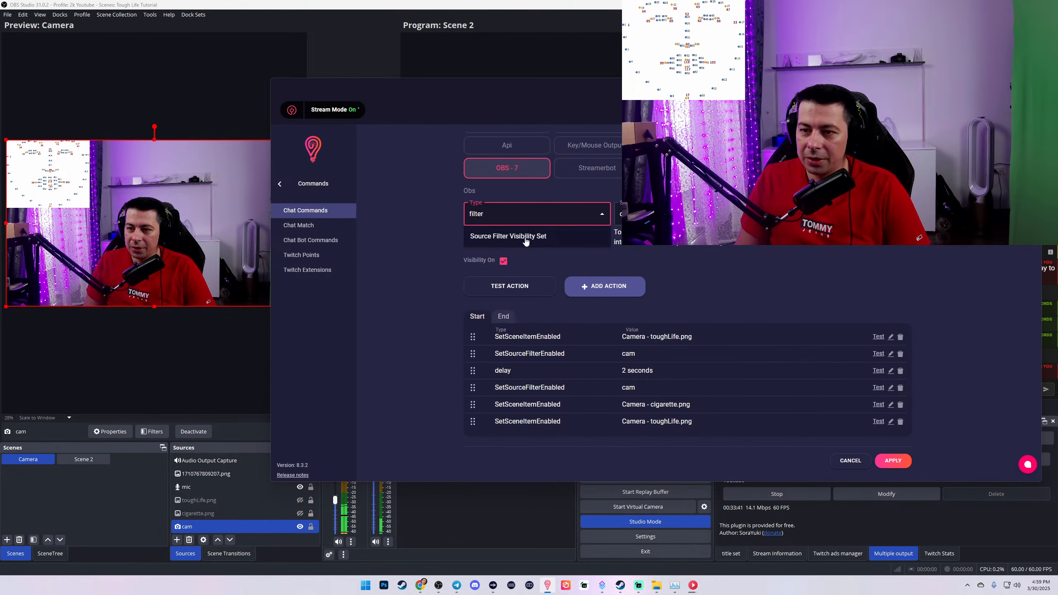
left_click(526, 237)
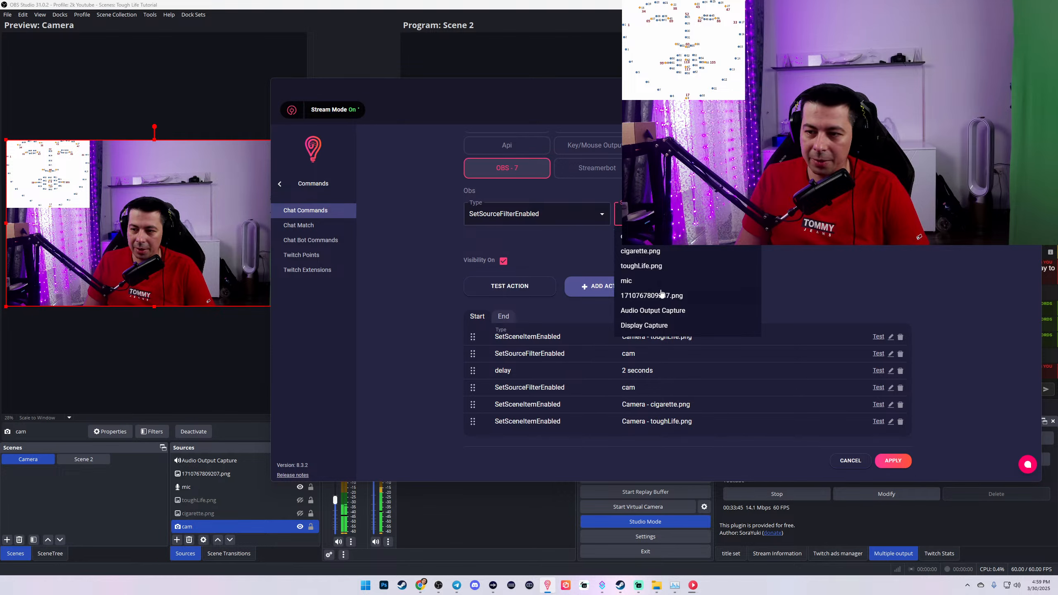
left_click(679, 214)
type("Ca")
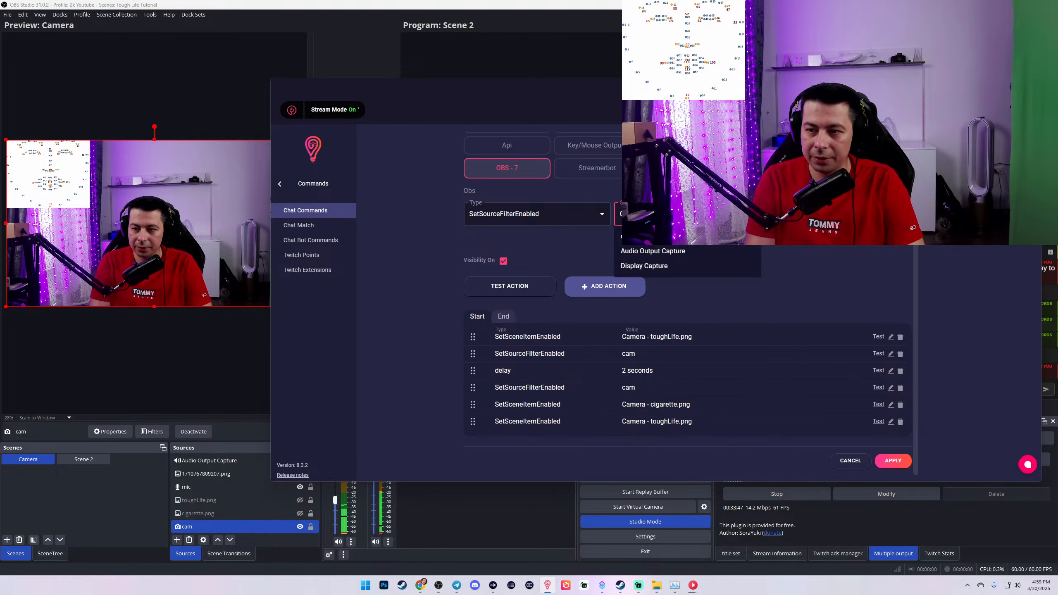
type("m")
left_click(679, 236)
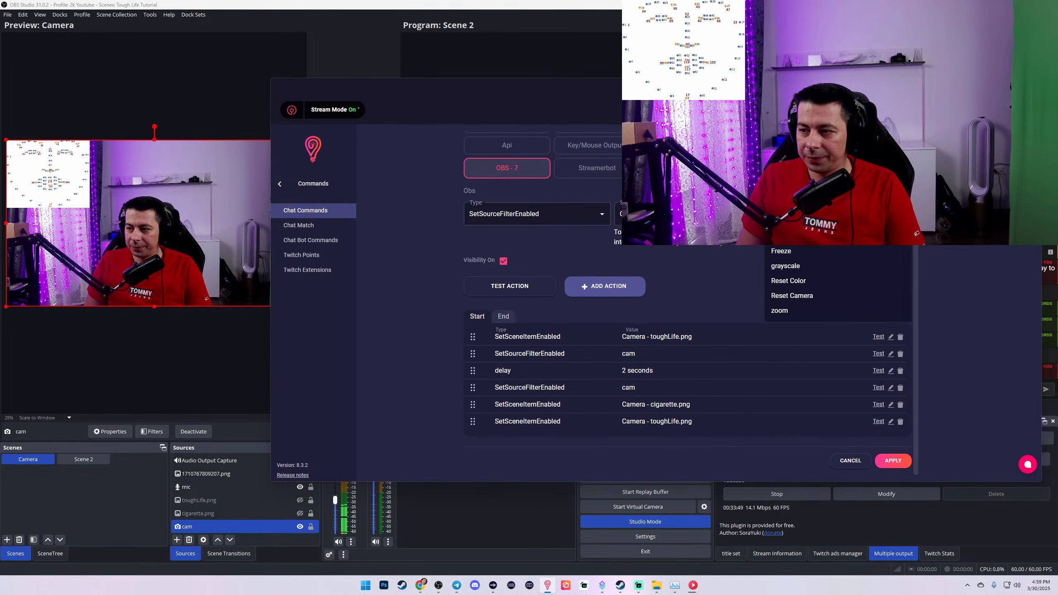
left_click(787, 251)
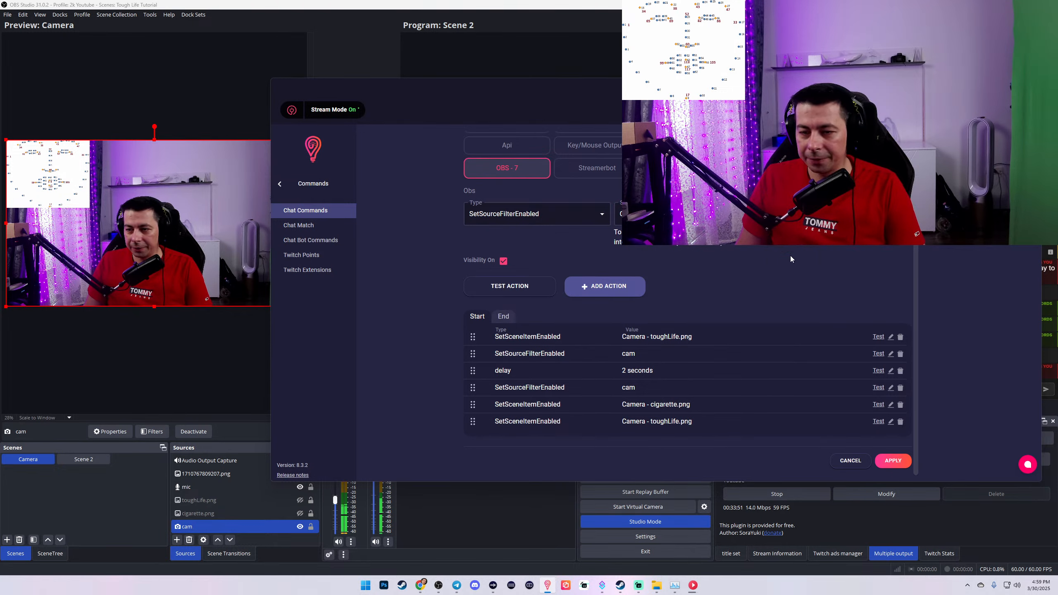
left_click(598, 288)
scroll(498, 404, "down", 1)
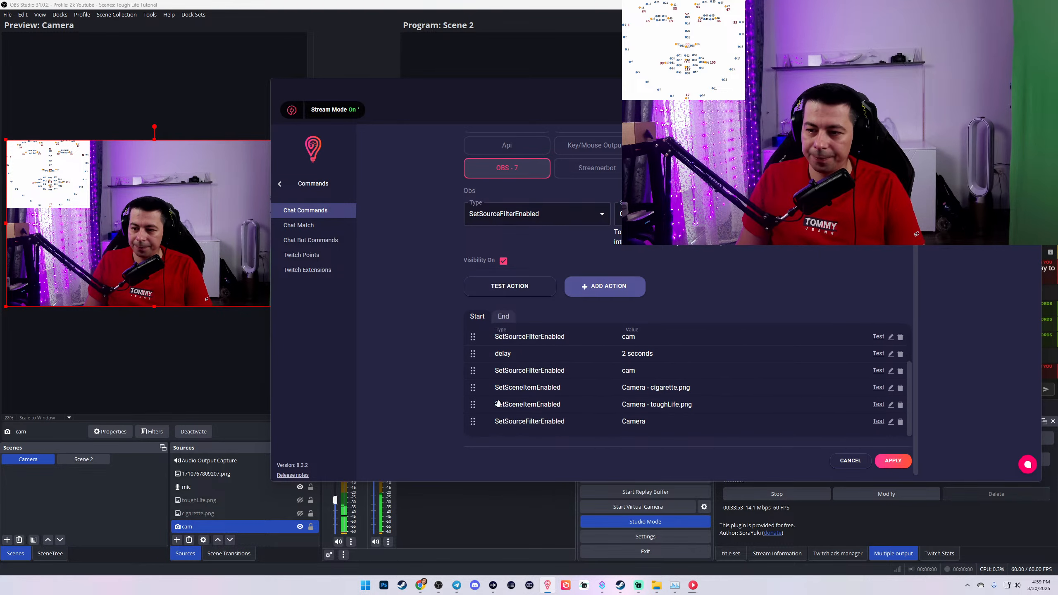
left_click_drag(472, 422, 475, 371)
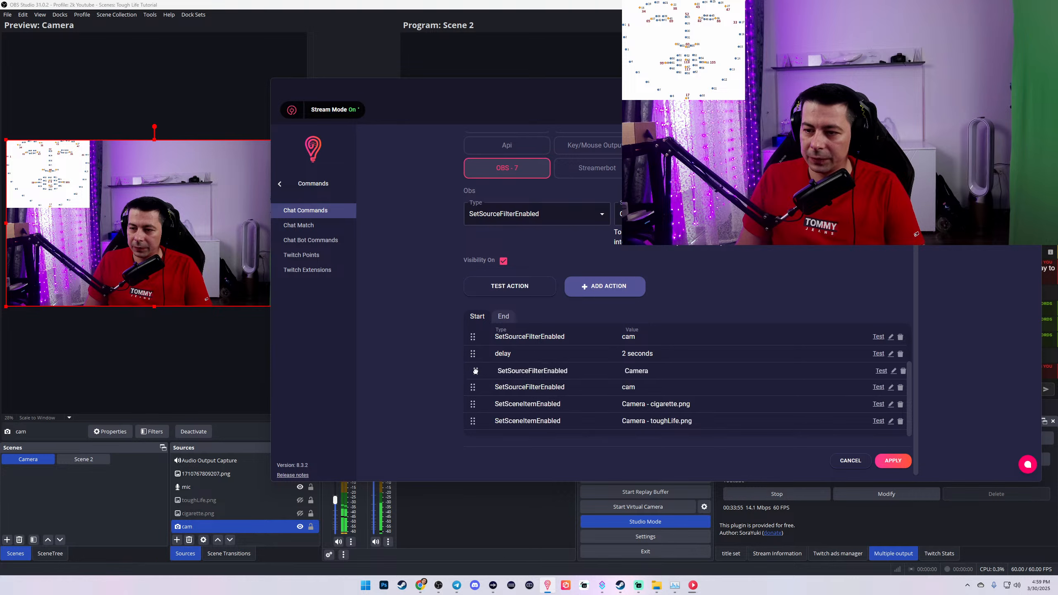
Step: Change the cam filter action below the Camera filter action into a 5-second delay and save it
left_click(890, 388)
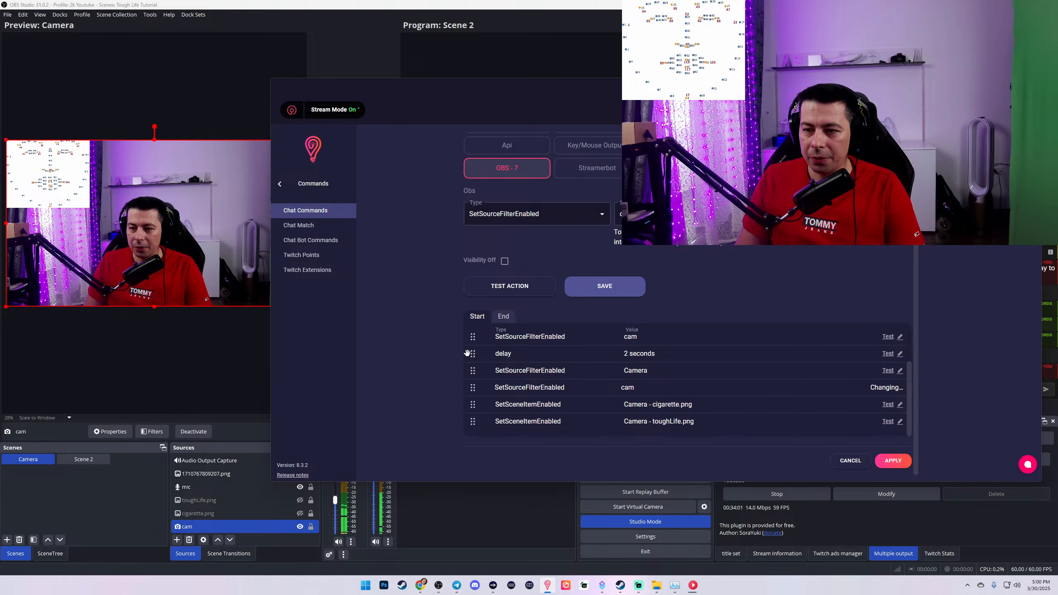
left_click(602, 214)
left_click(524, 232)
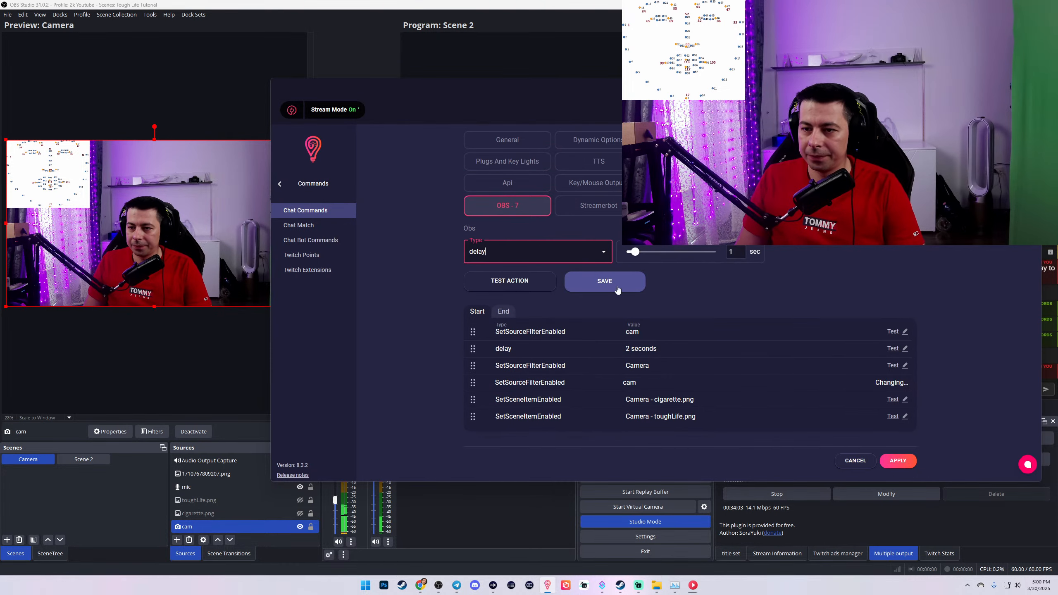
left_click_drag(634, 253, 657, 253)
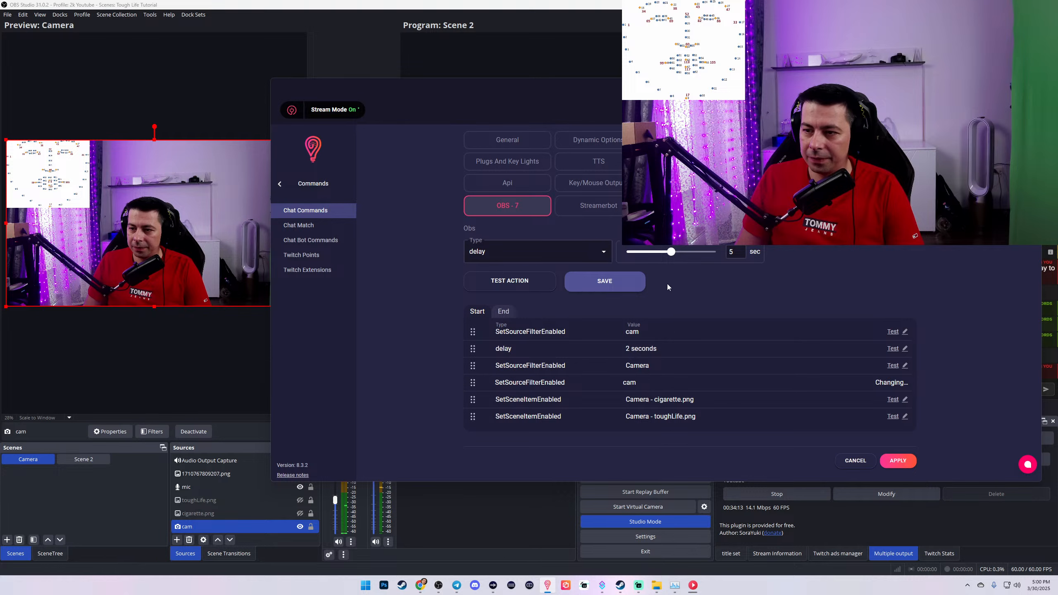
left_click(596, 284)
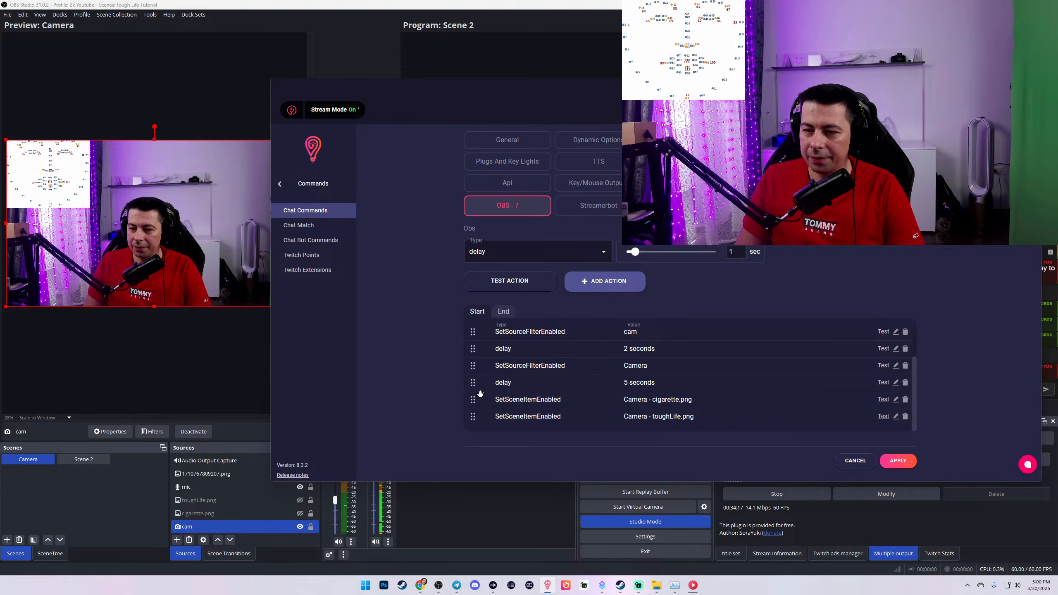
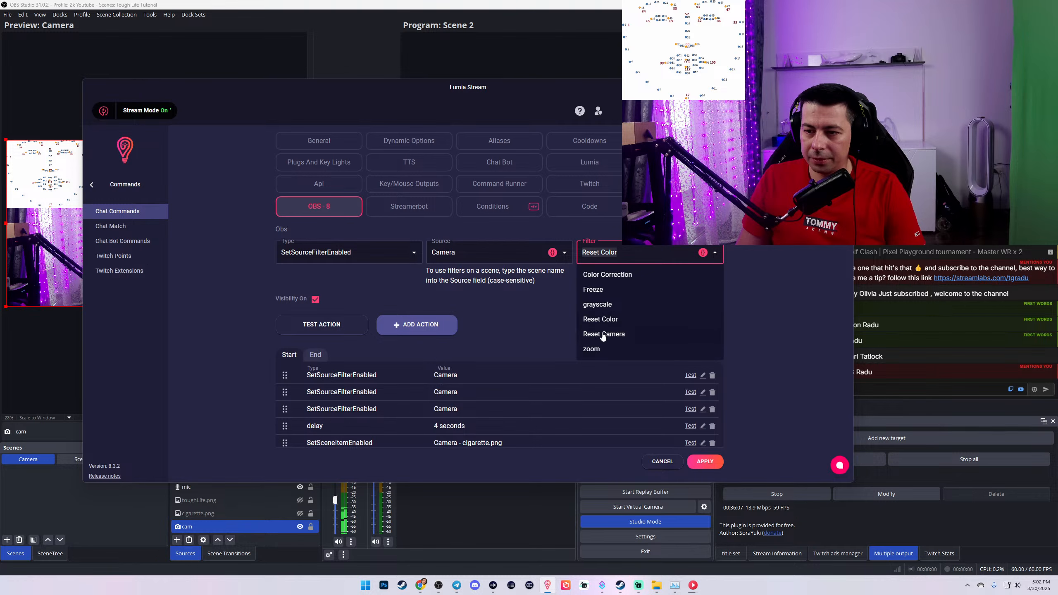
Step: Choose the Reset Camera filter on Camera for the filter visibility action and apply the command's changes
left_click(602, 334)
scroll(398, 386, "down", 3)
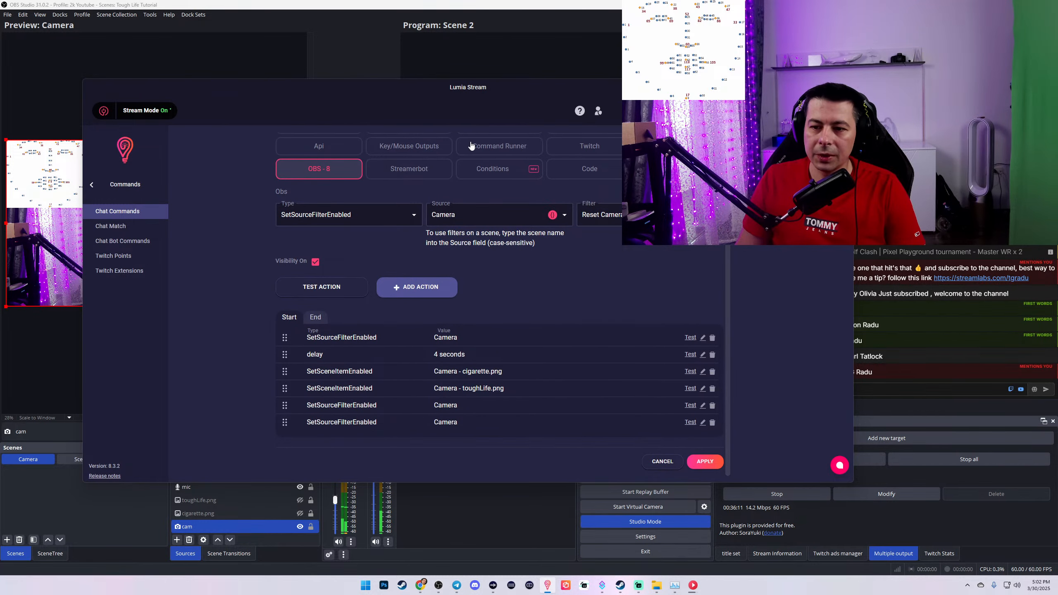
left_click_drag(445, 90, 536, 123)
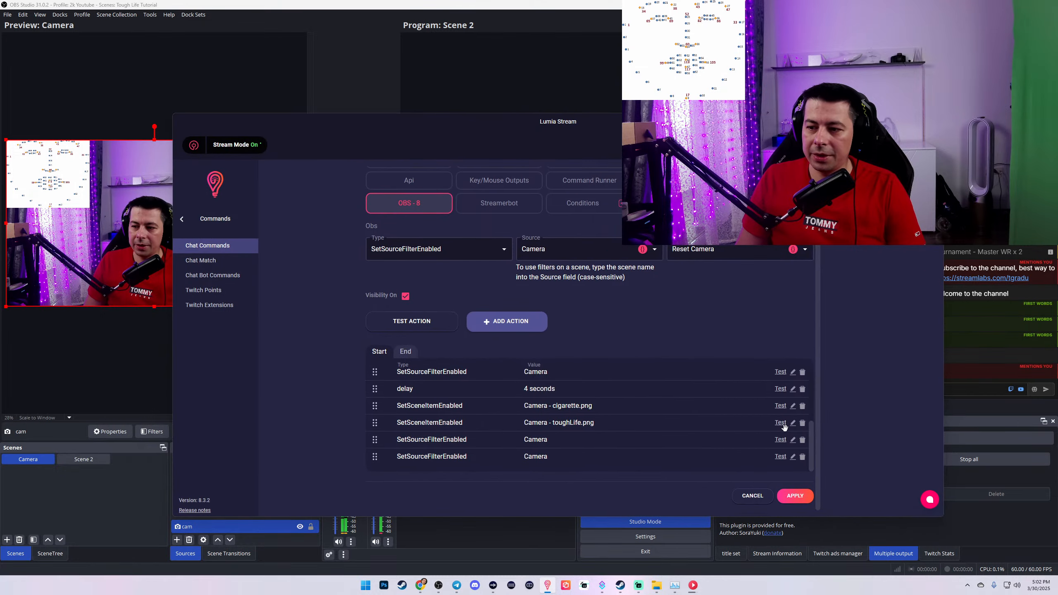
left_click(795, 495)
Step: Run a test of the !toughlife2 command from the chat command list
left_click_drag(466, 124, 590, 134)
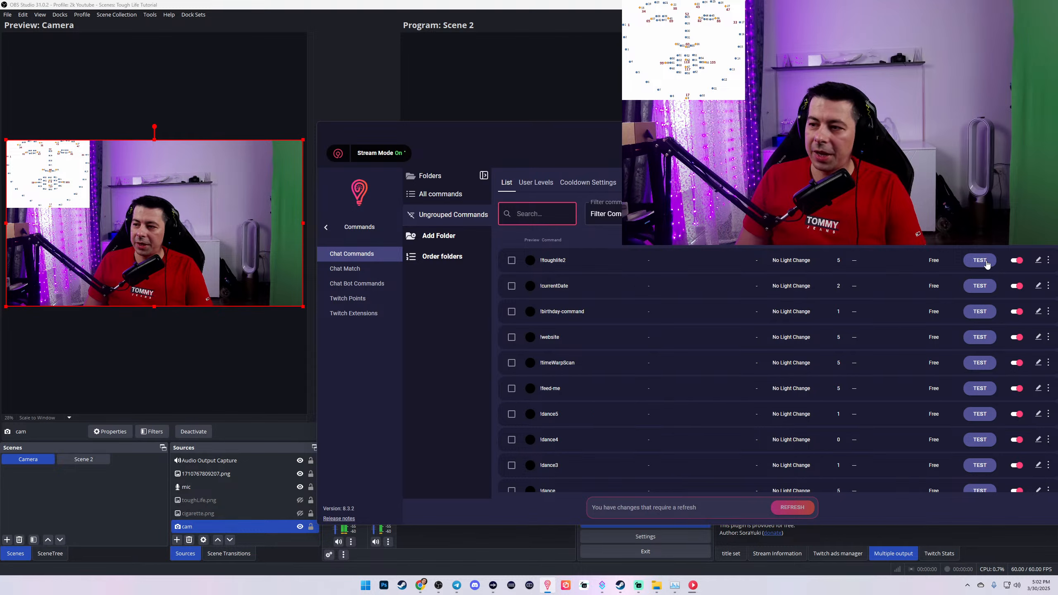
left_click(984, 262)
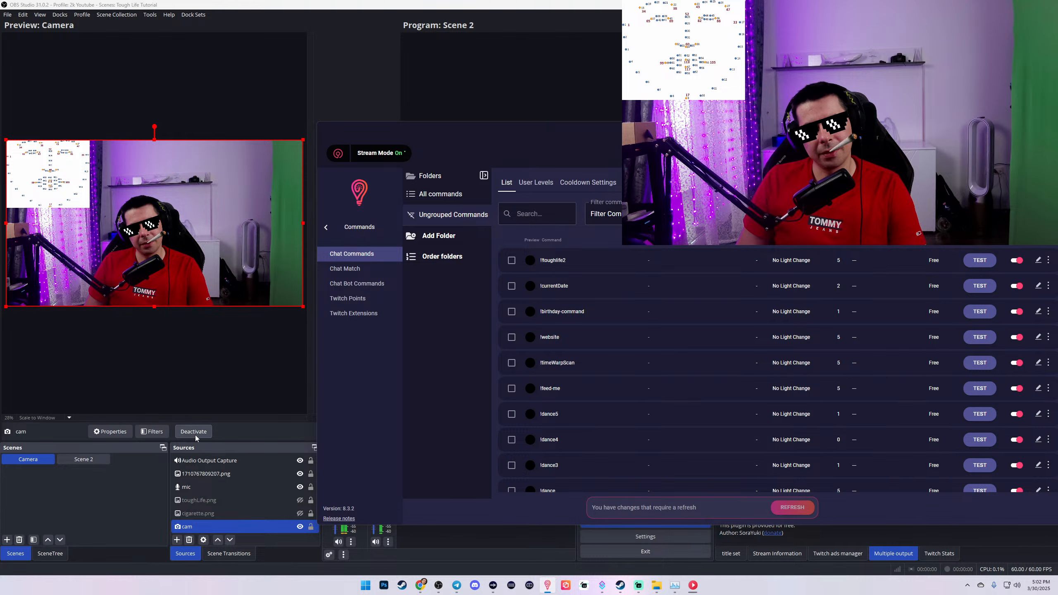
Step: Check in OBS Studio which filters are active on the cam source and on the Camera scene
left_click(152, 431)
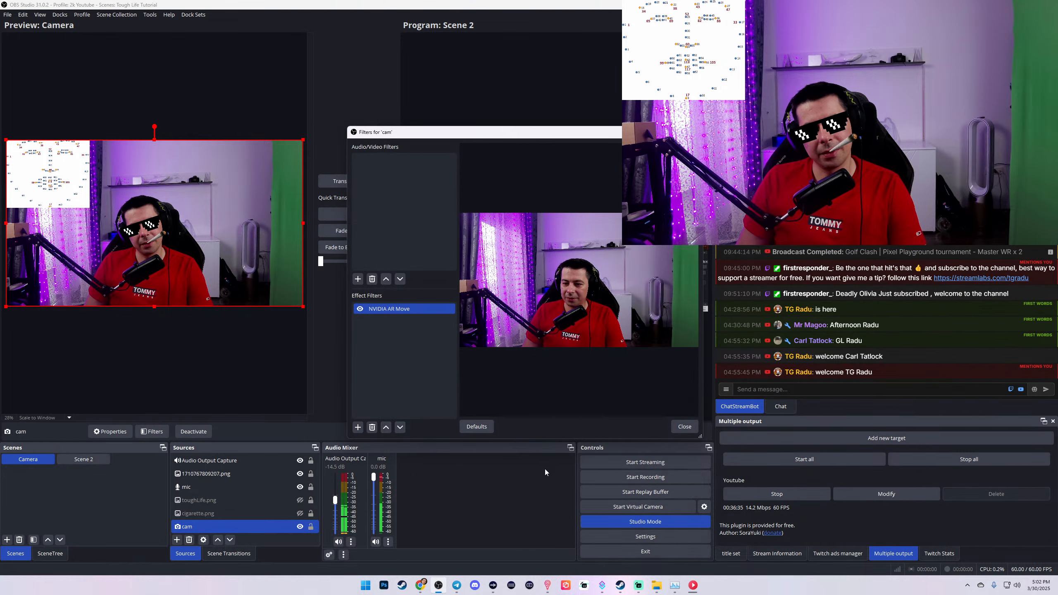
left_click(682, 427)
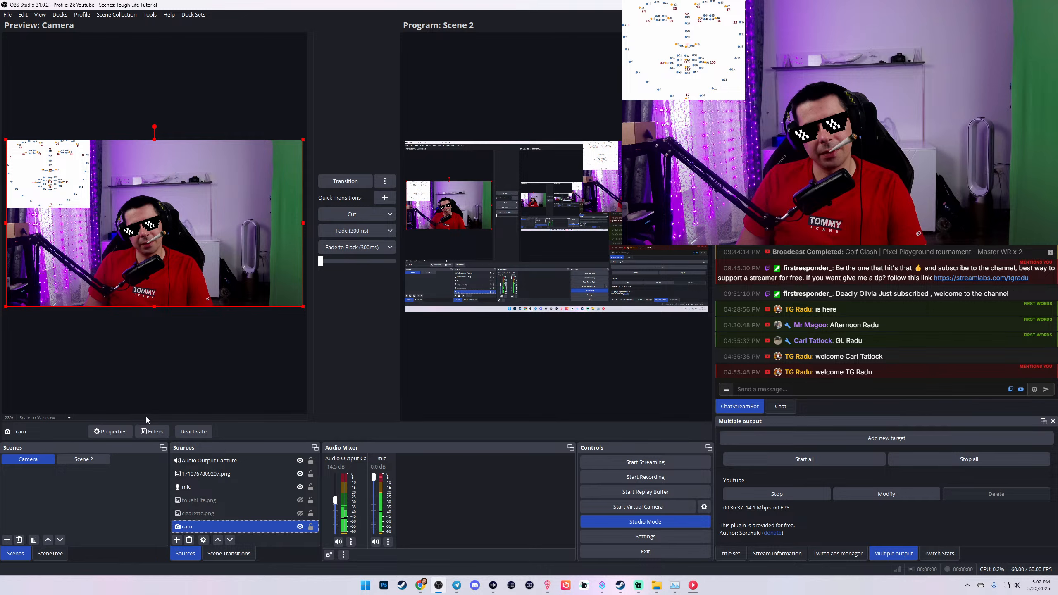
left_click(152, 432)
left_click(691, 427)
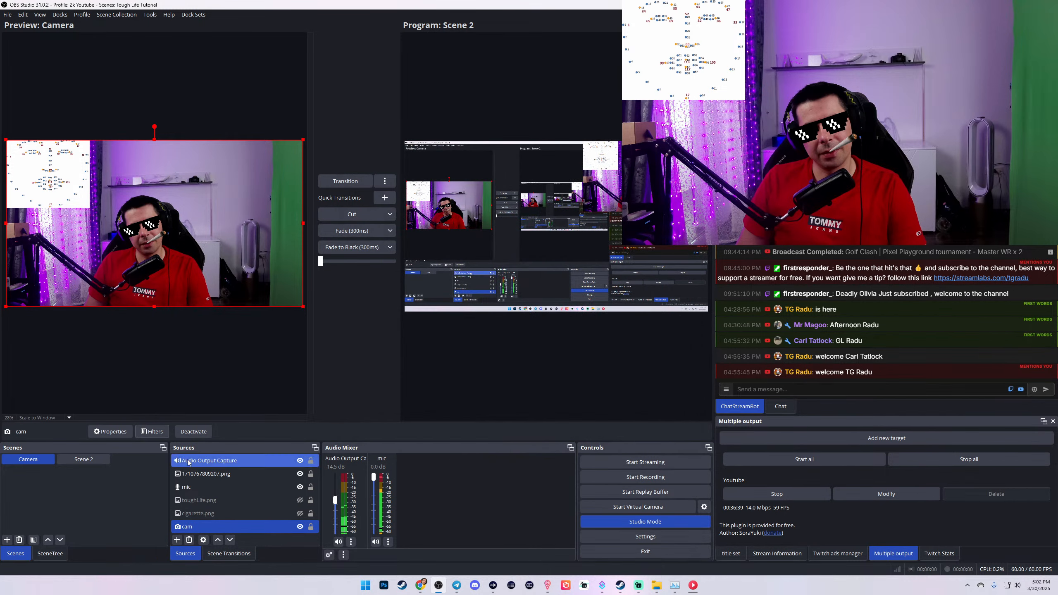
right_click(45, 277)
left_click(76, 410)
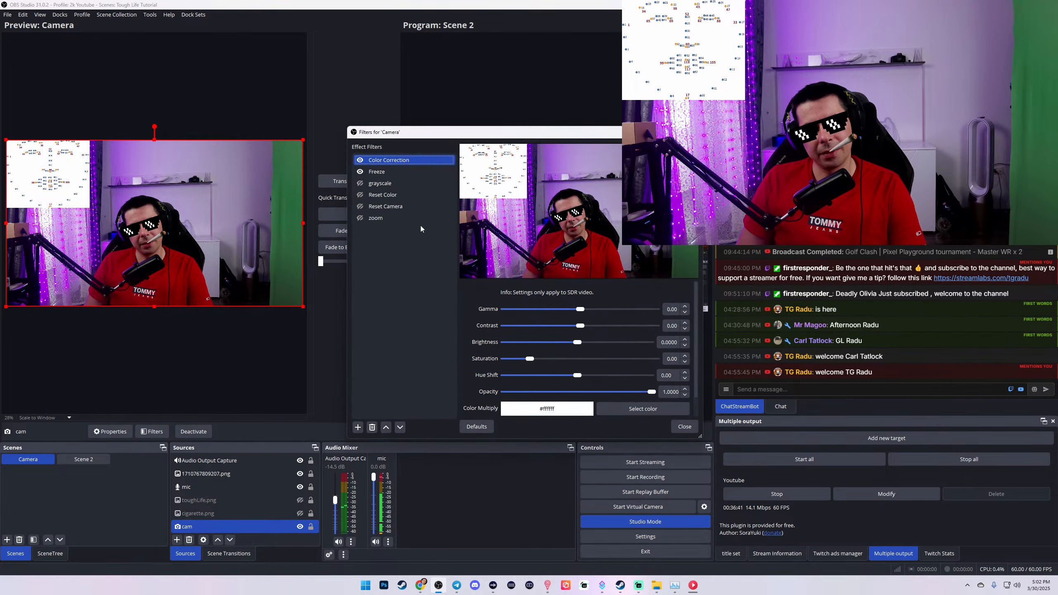
left_click(685, 428)
key("alt+Tab")
key("alt+Tab")
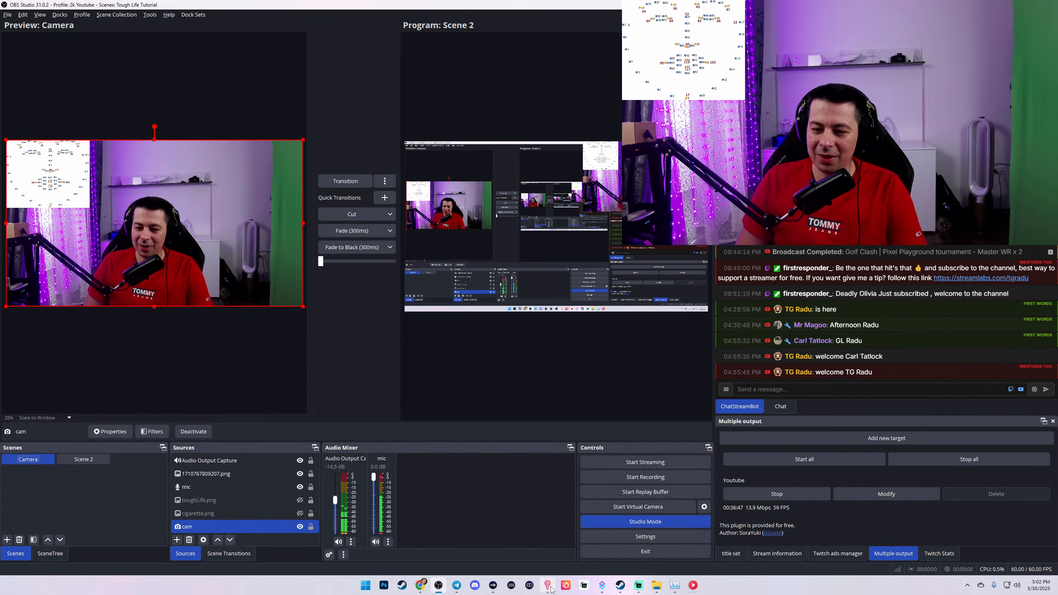
Step: Try the Camera scene's Freeze and zoom filters together by enabling both, and switch Freeze off and on to compare
mouse_move(550, 589)
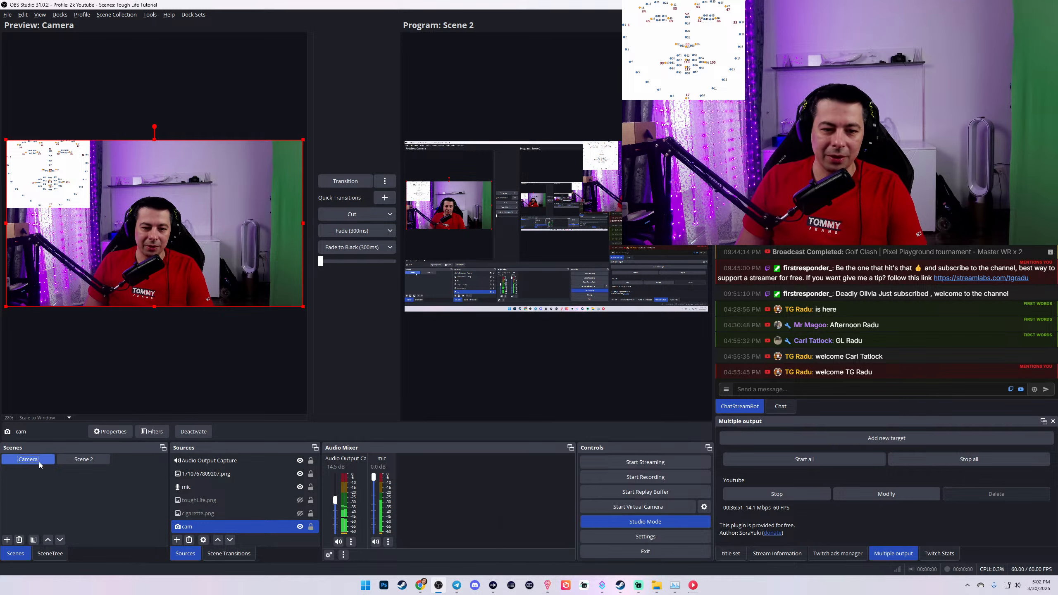
right_click(41, 461)
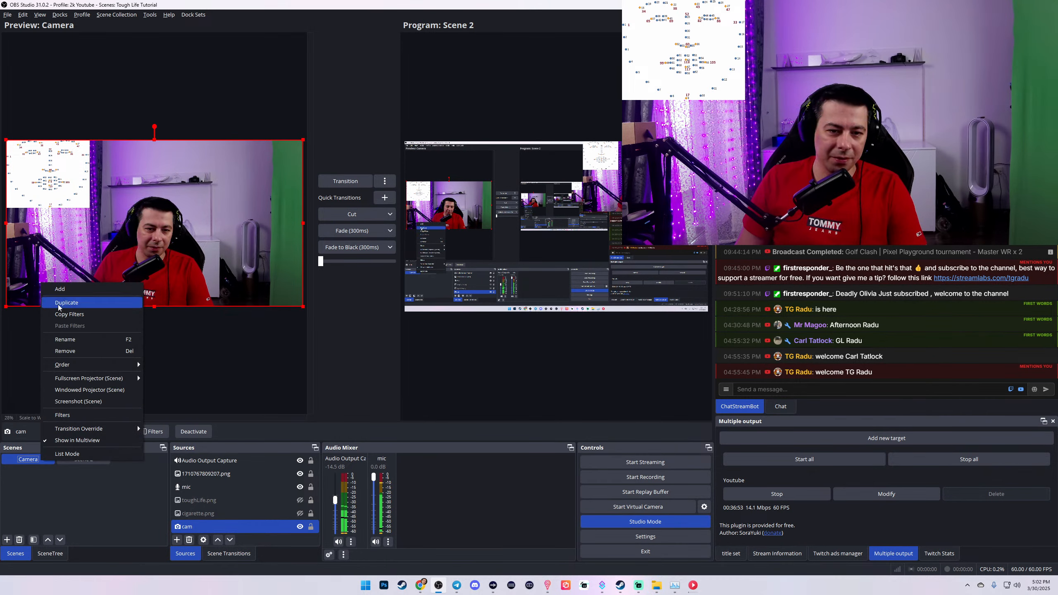
left_click(63, 415)
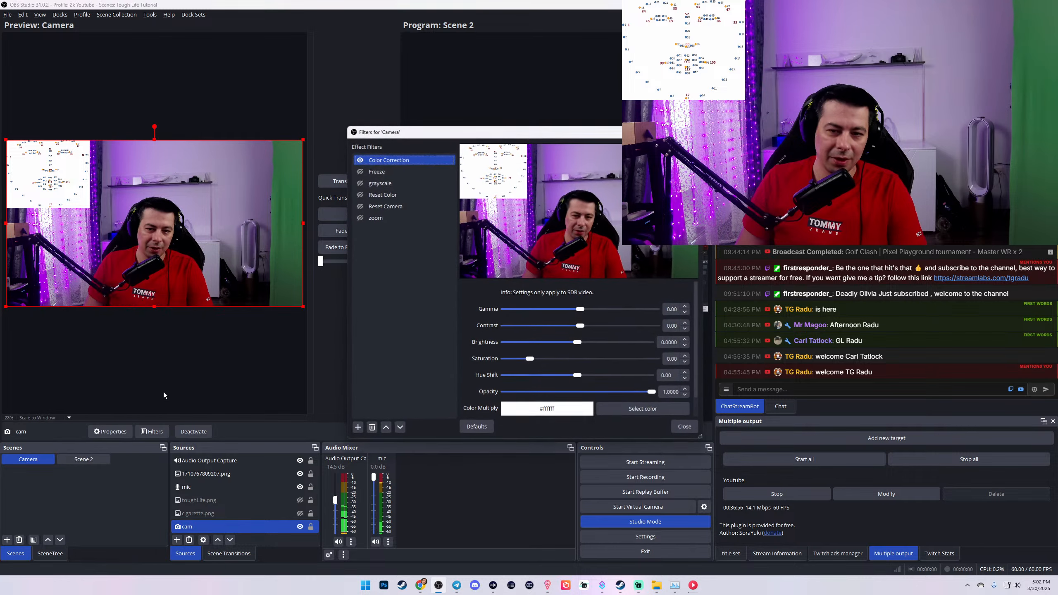
left_click(360, 172)
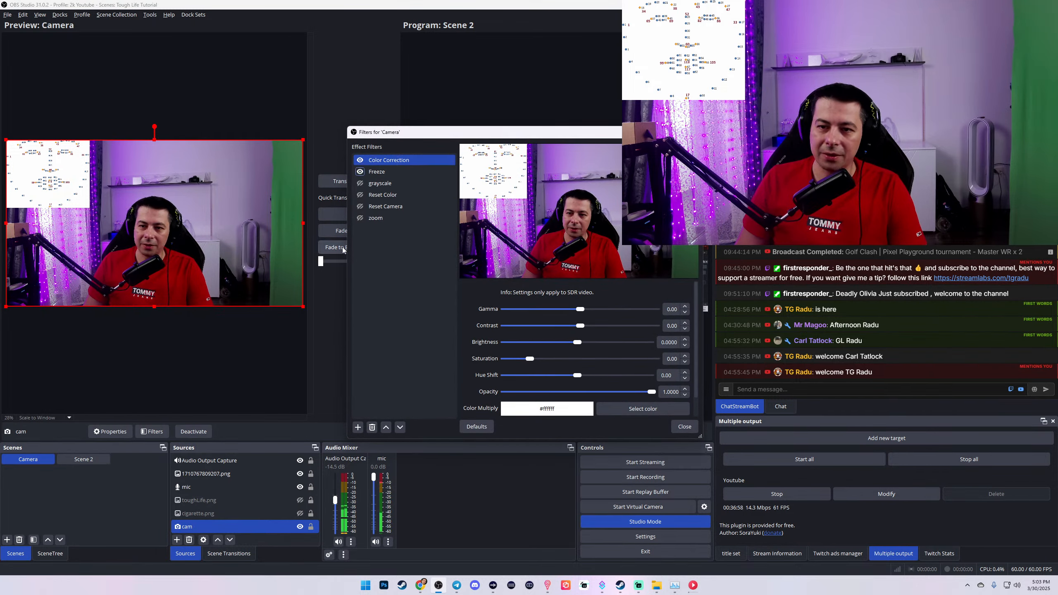
left_click(360, 218)
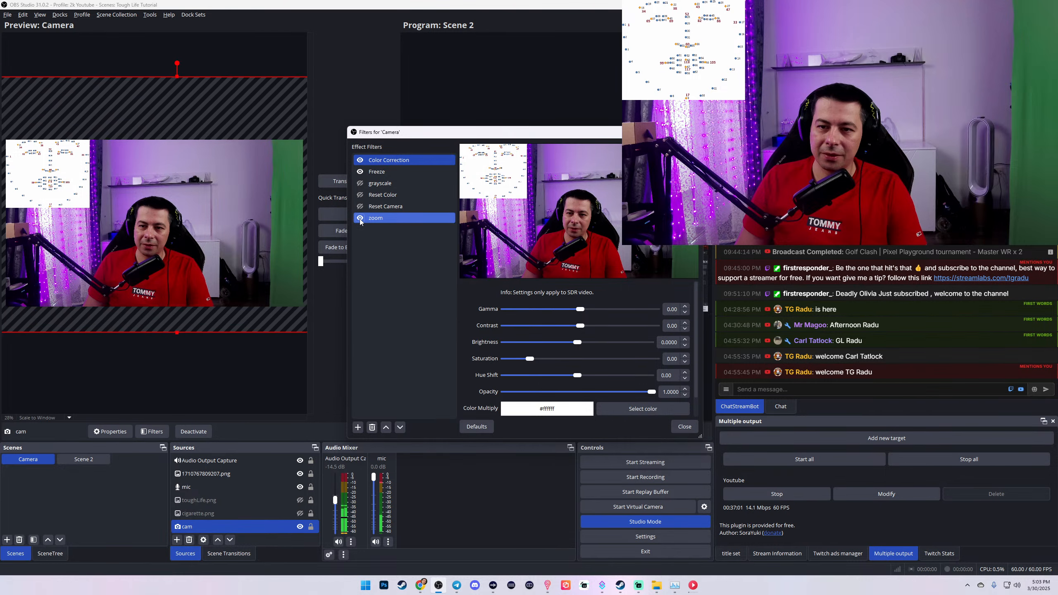
left_click(360, 176)
left_click(360, 174)
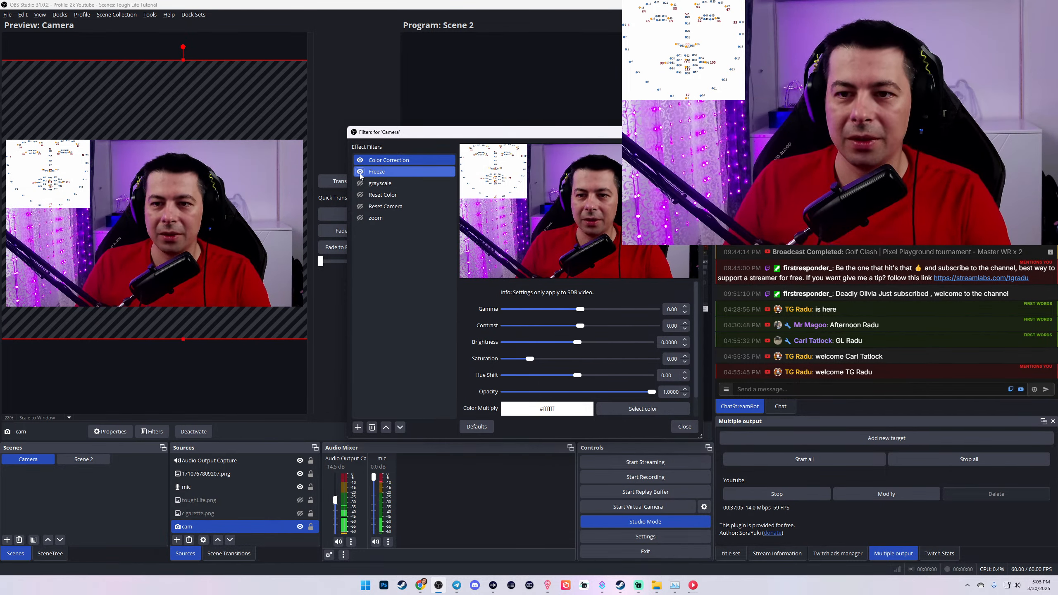
left_click(360, 173)
left_click(360, 218)
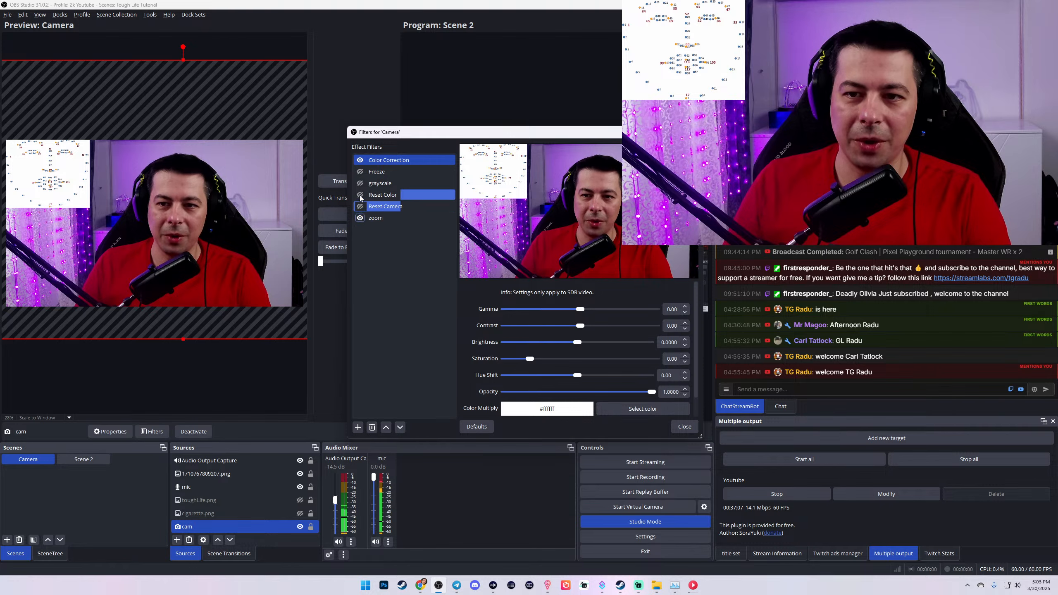
Step: Remove the zoom filter from the Camera scene and trigger the Reset Camera filter
left_click(361, 218)
key("Delete")
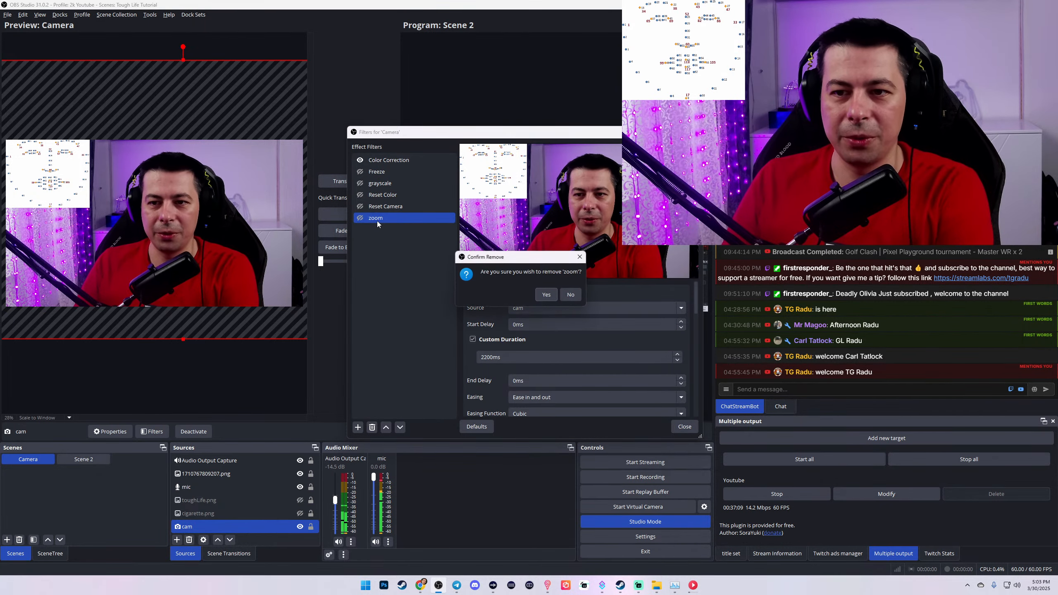
left_click(545, 295)
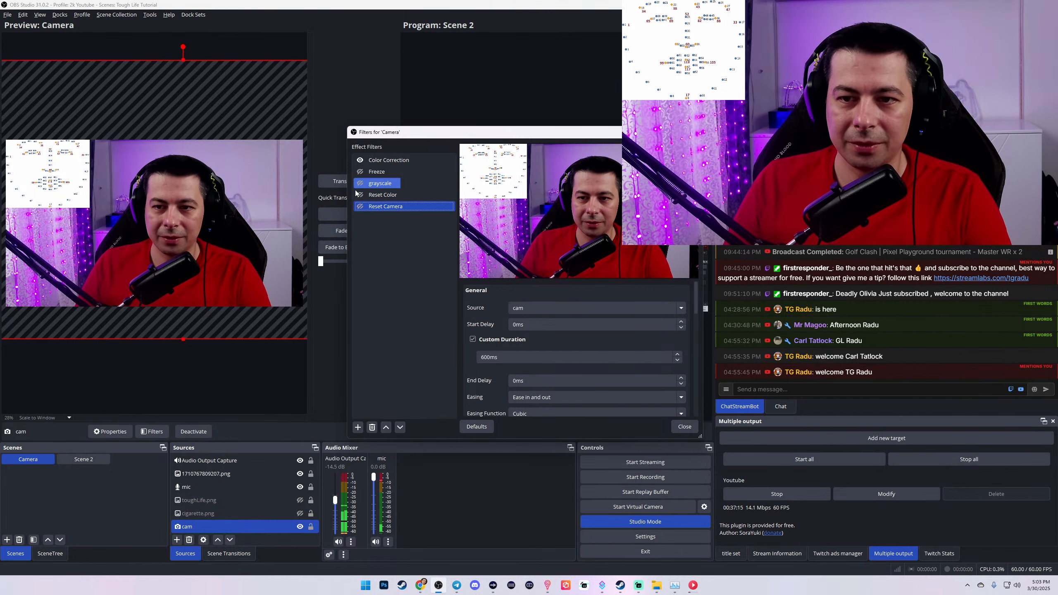
left_click(360, 206)
left_click(686, 428)
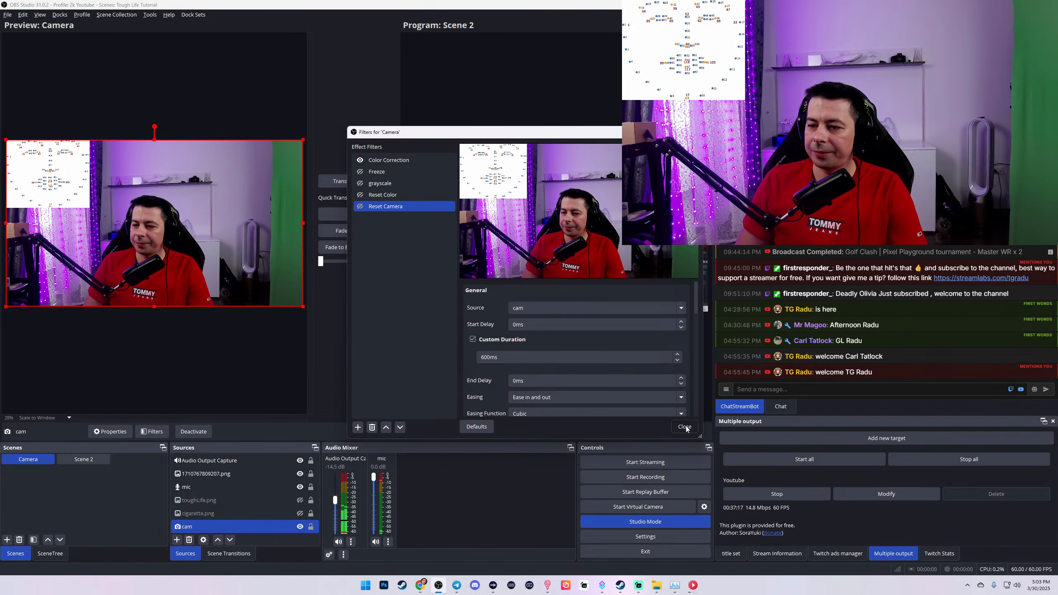
Step: Add a Move Source filter to Scene 2 and name it zoom
left_click(84, 459)
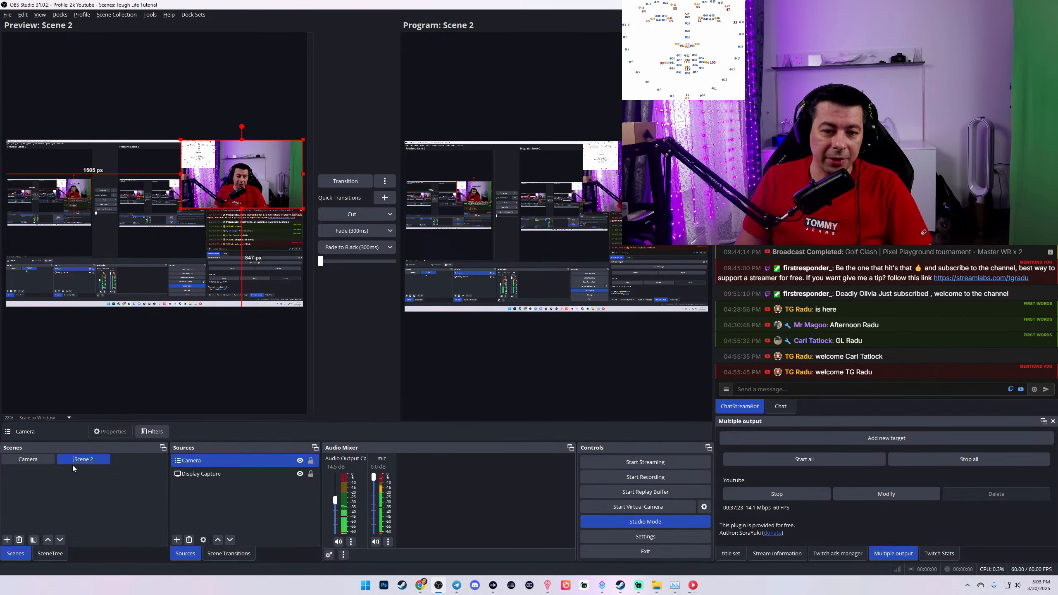
right_click(187, 461)
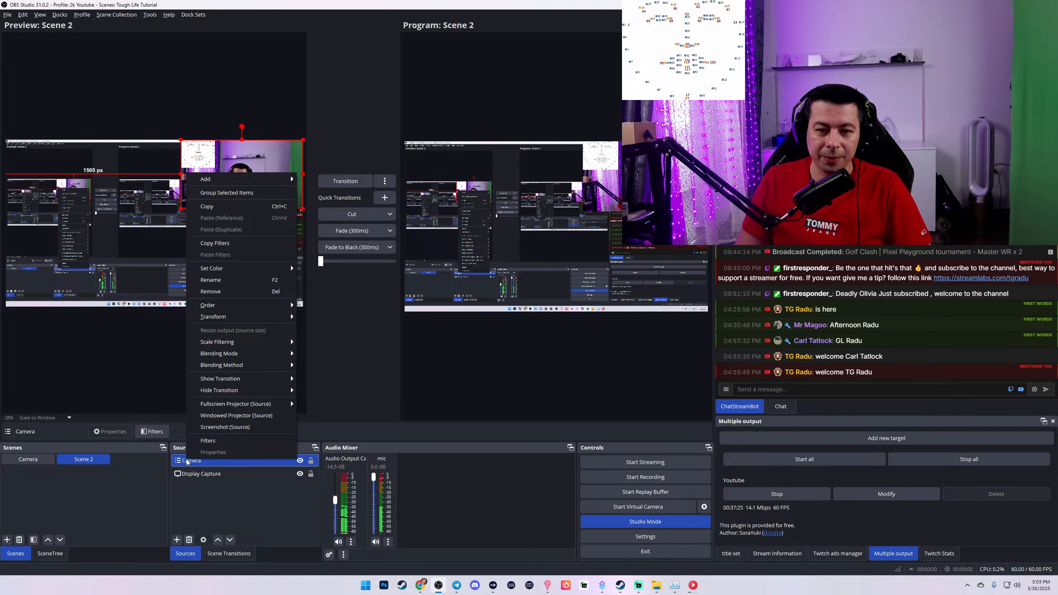
left_click(131, 493)
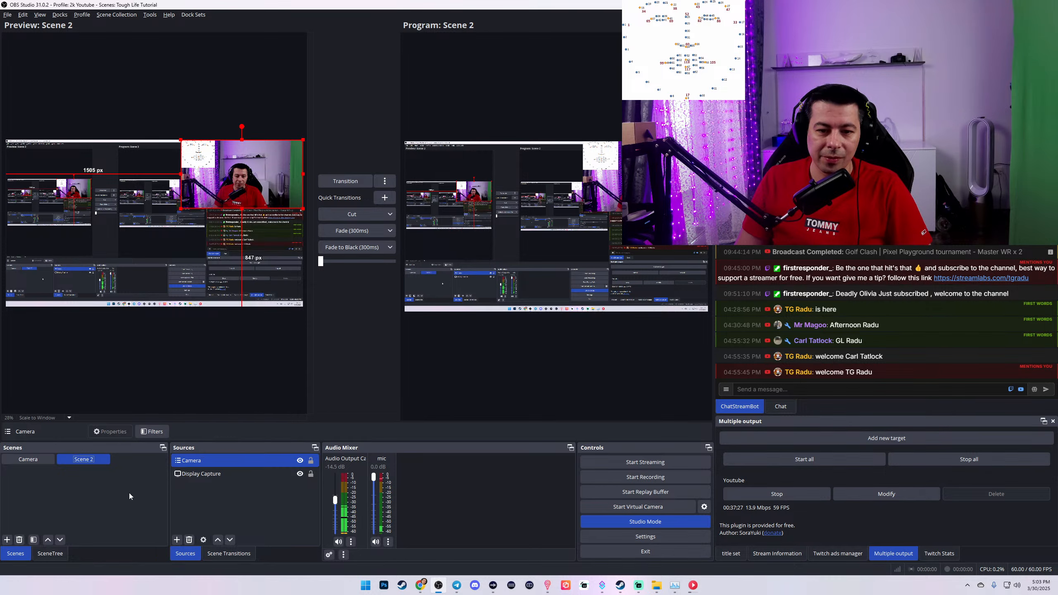
right_click(99, 462)
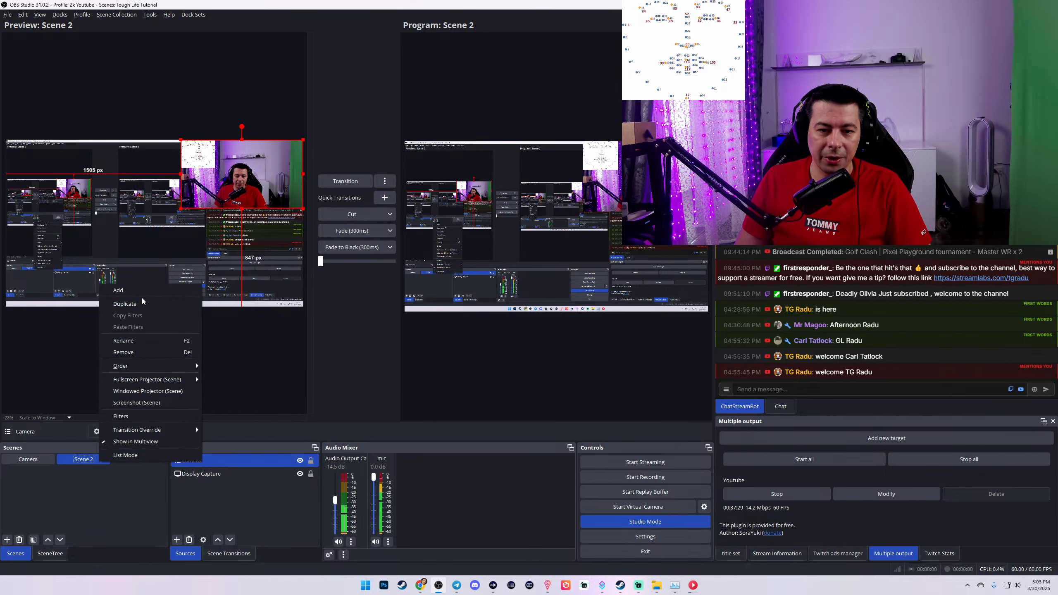
left_click(109, 415)
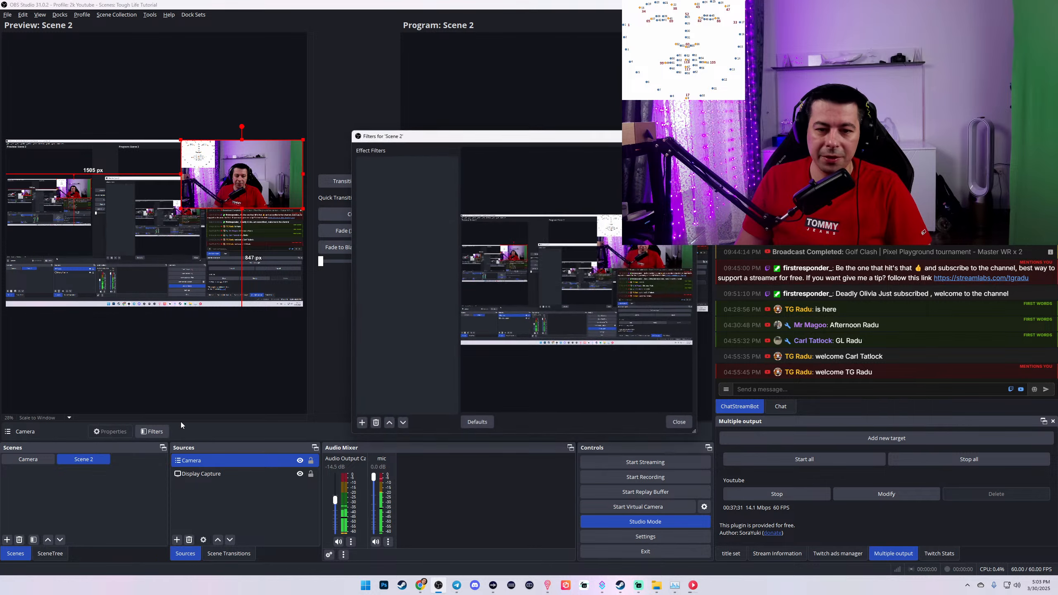
left_click(359, 428)
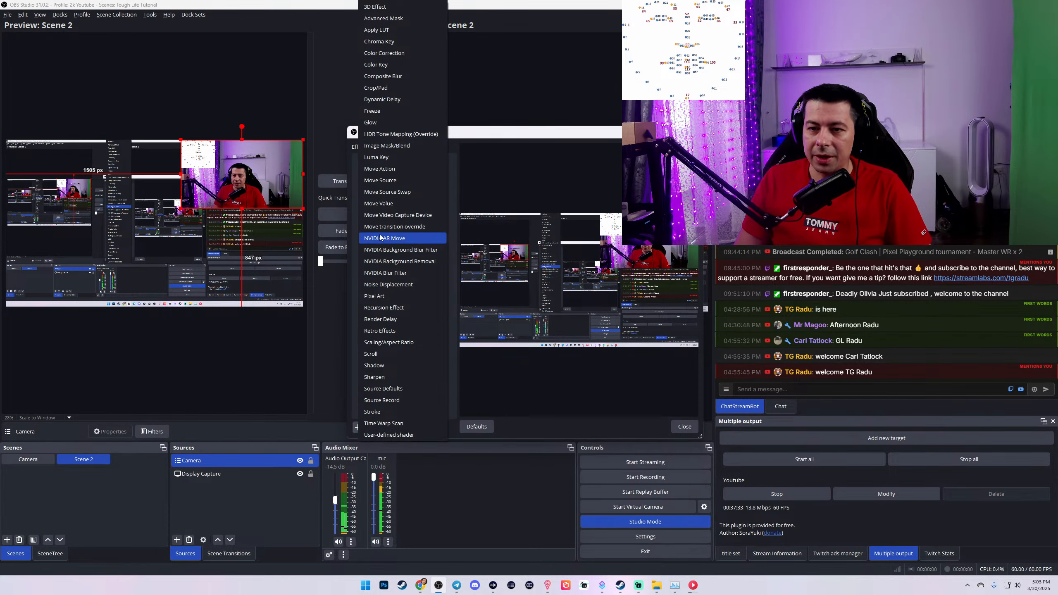
left_click(383, 181)
left_click(503, 297)
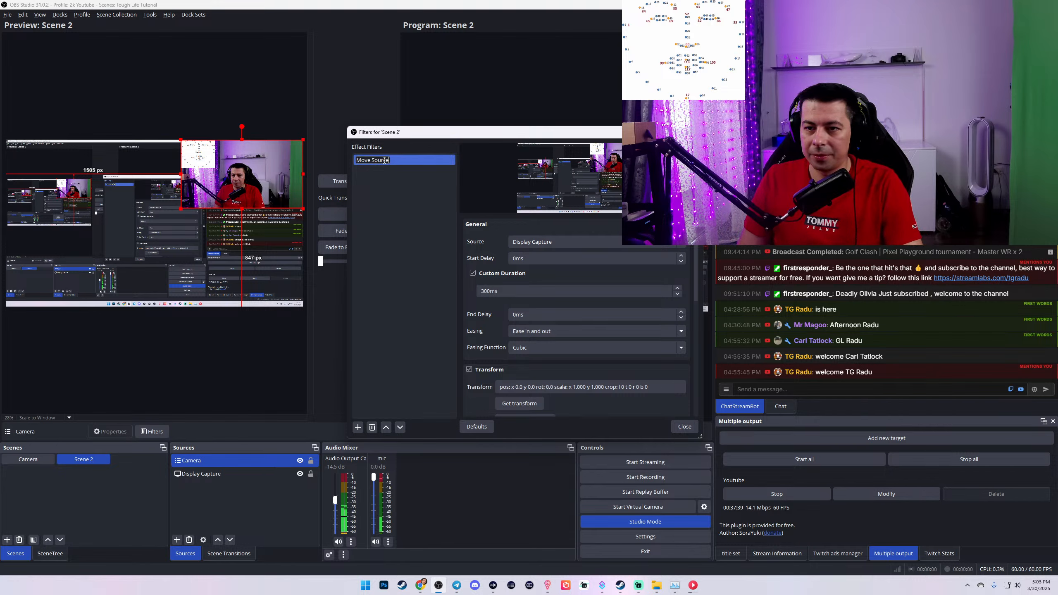
type("A")
key("ctrl+a")
type("a")
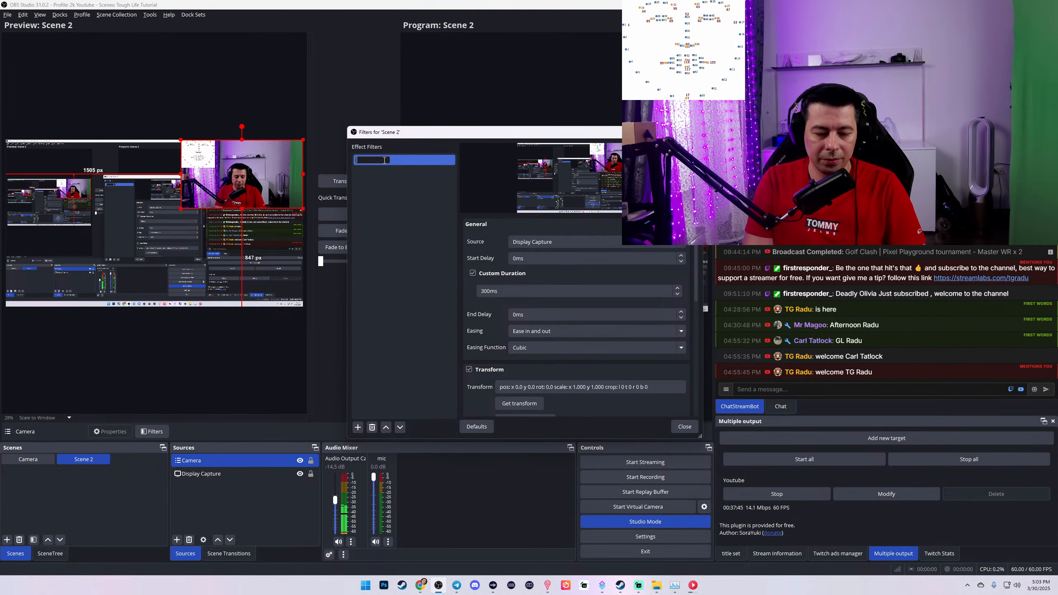
type("oom")
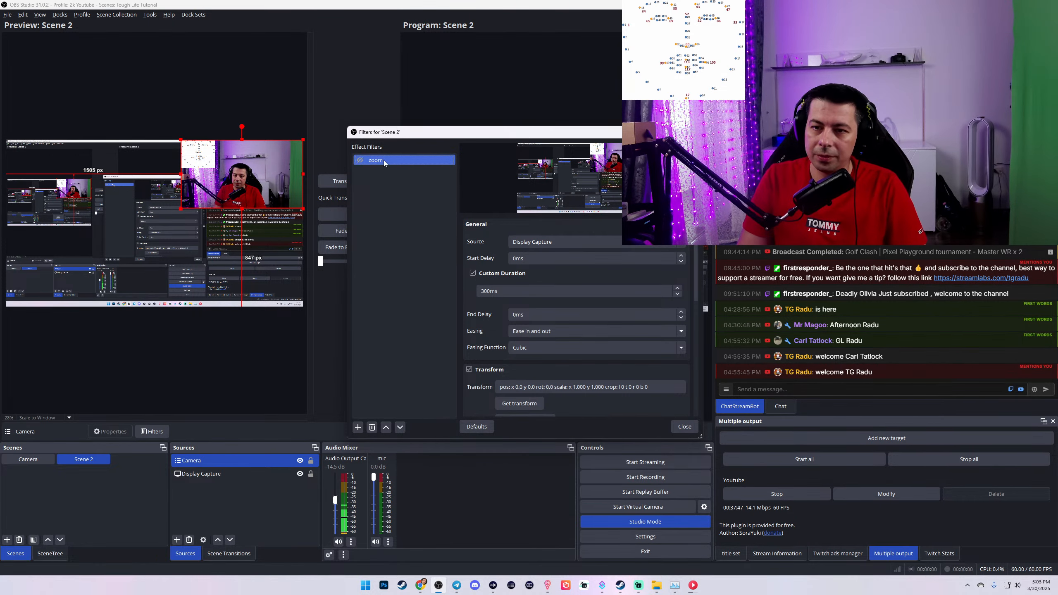
key("Return")
left_click(690, 428)
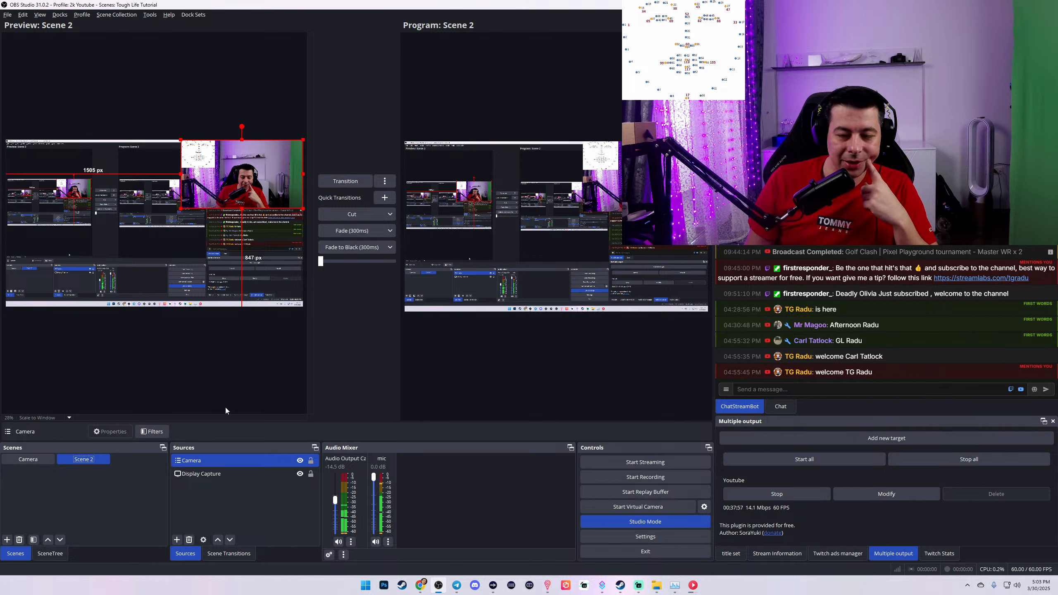
Step: Move the Camera source to Scene 2's upper-left corner and shrink it, leaving about 1663 px beside it and 936 px below
left_click_drag(249, 175, 73, 175)
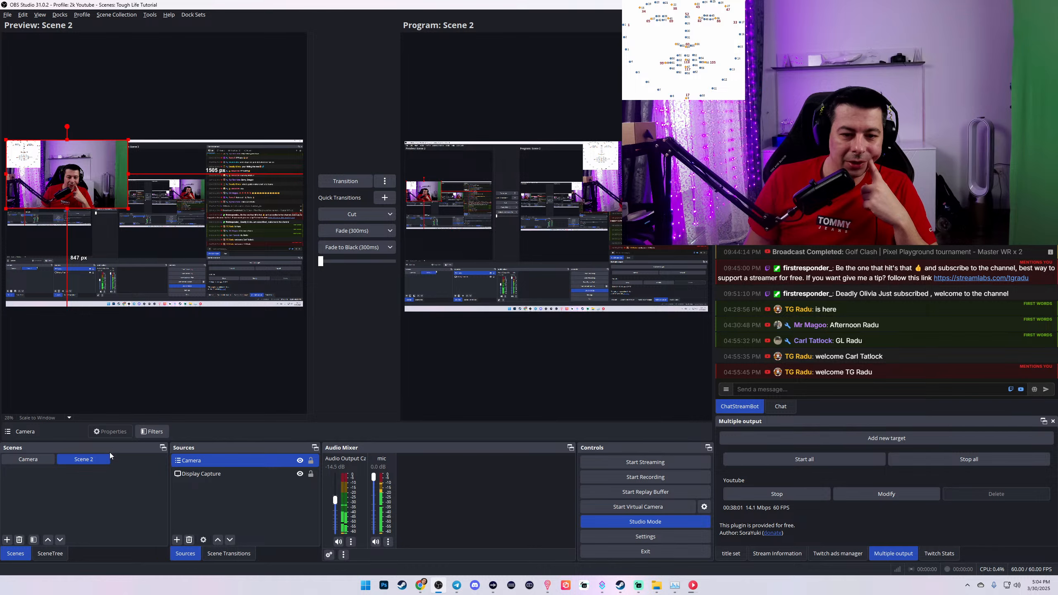
mouse_move(129, 210)
left_mouse_down()
mouse_move(310, 291)
mouse_move(341, 353)
mouse_move(52, 167)
mouse_move(110, 200)
left_mouse_up()
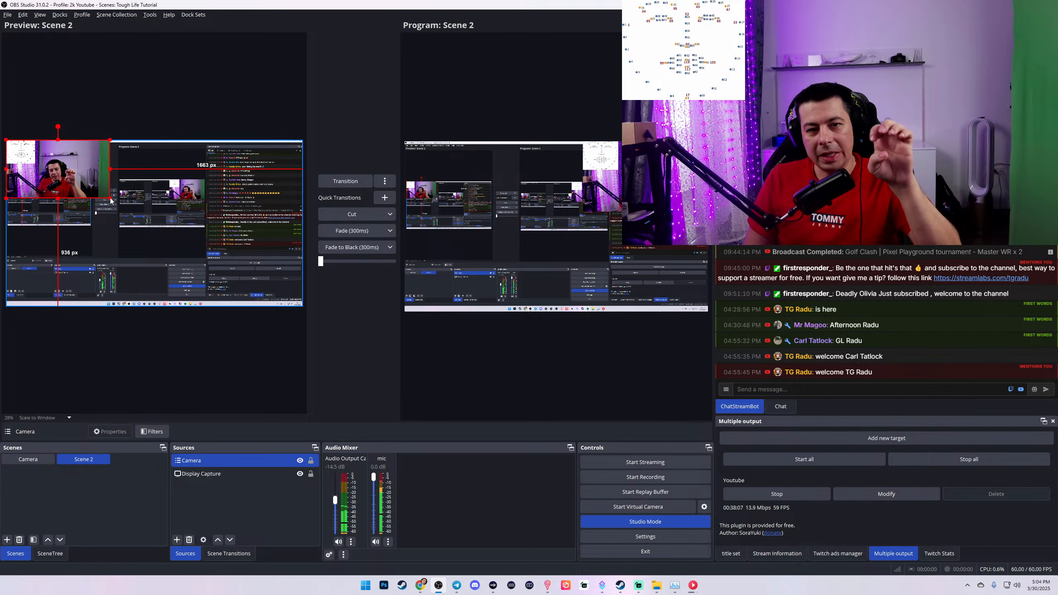
Step: Open the Camera scene's filters to review them, and reposition the filters window so that its full filter list can be checked
left_click(35, 458)
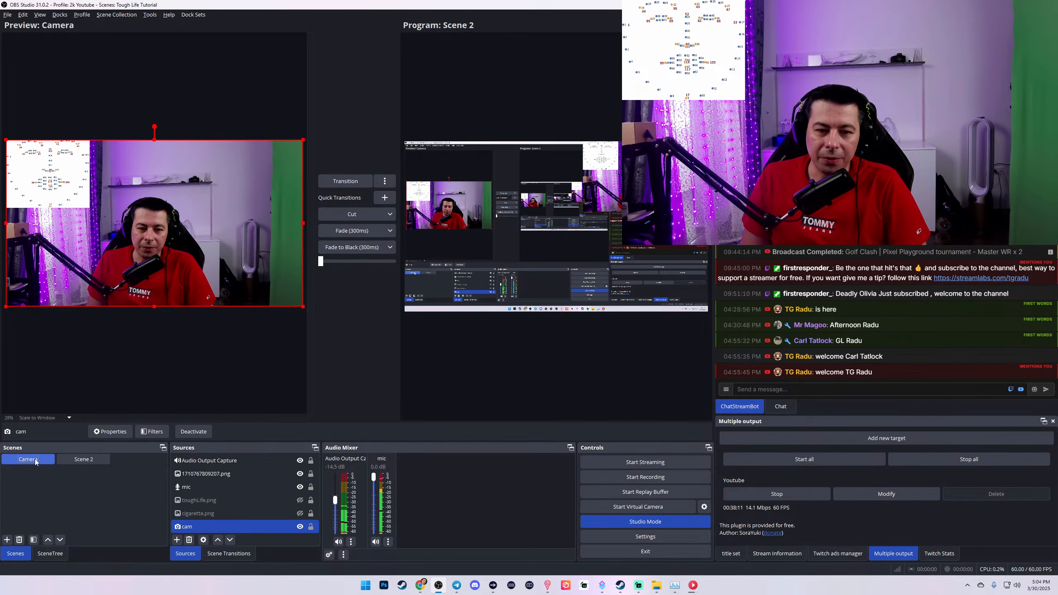
left_click(86, 459)
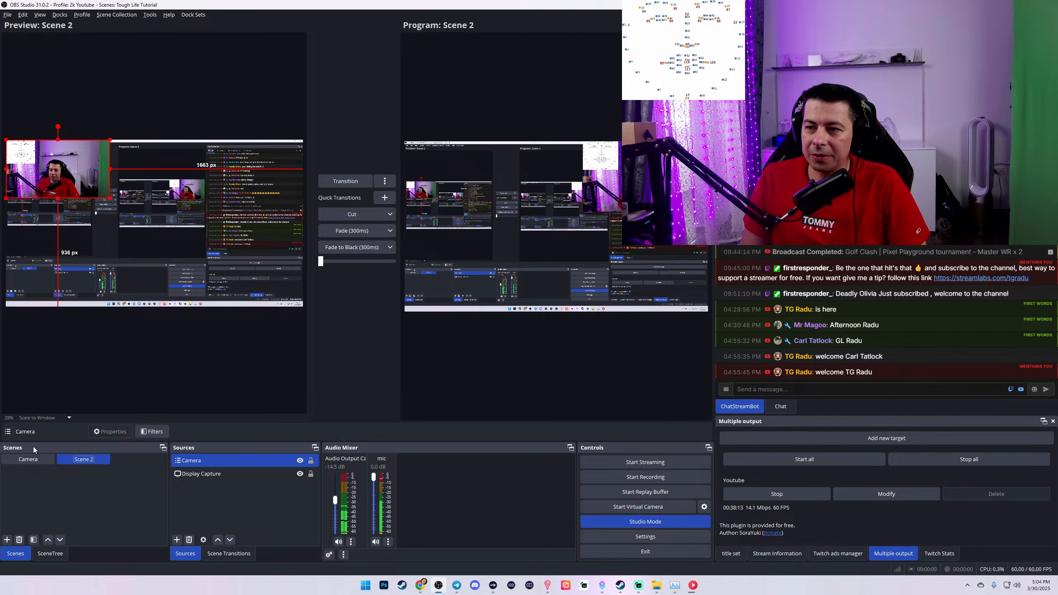
left_click(25, 459)
right_click(26, 460)
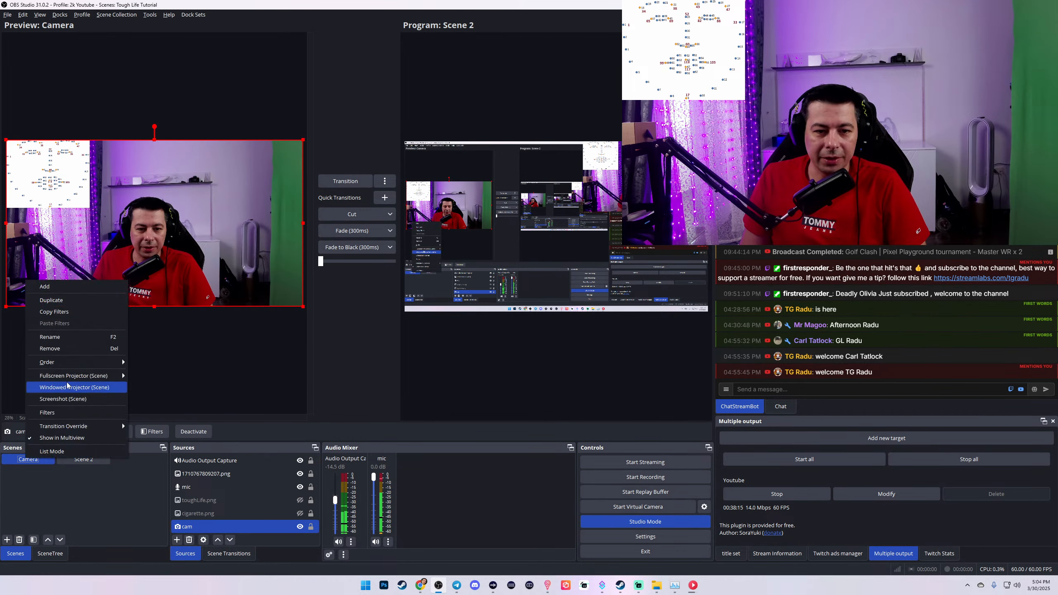
left_click(47, 412)
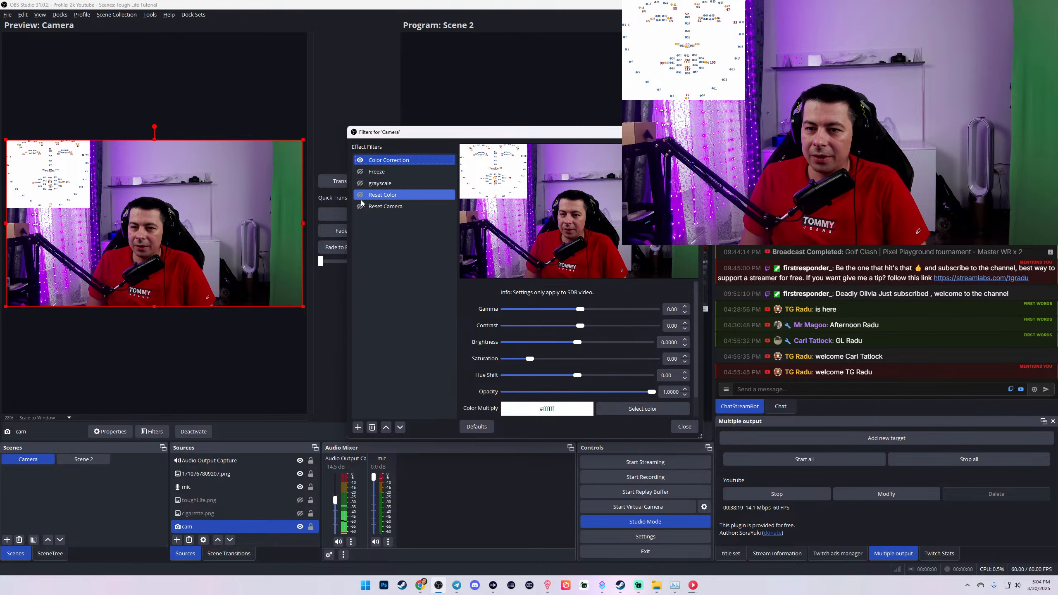
left_click_drag(463, 134, 414, 89)
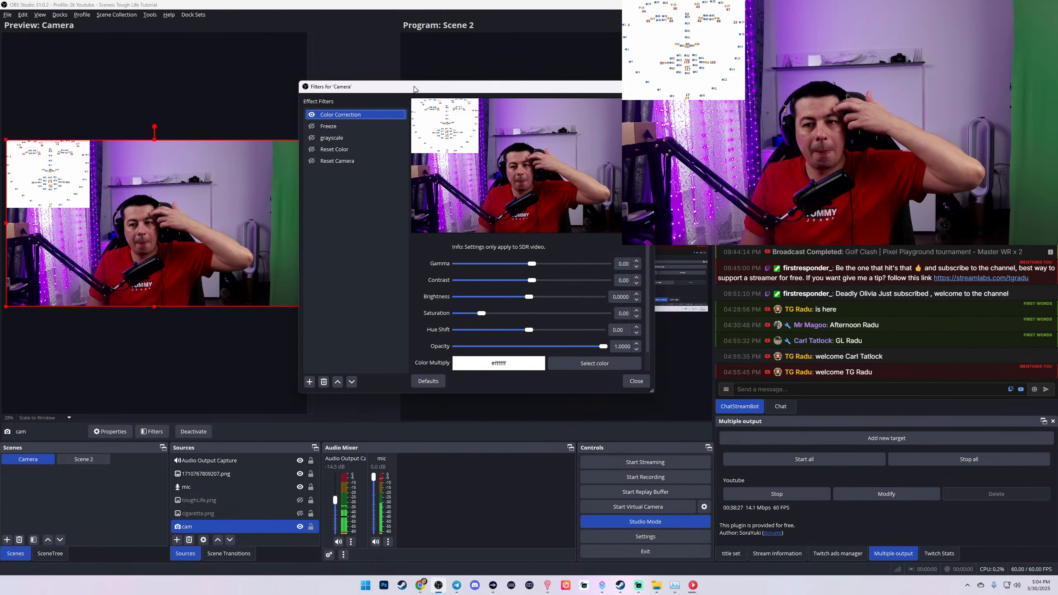
Step: Launch a second OBS Studio instance despite the one already running, move its window off this display and dismiss the plugin updates notice
right_click(439, 587)
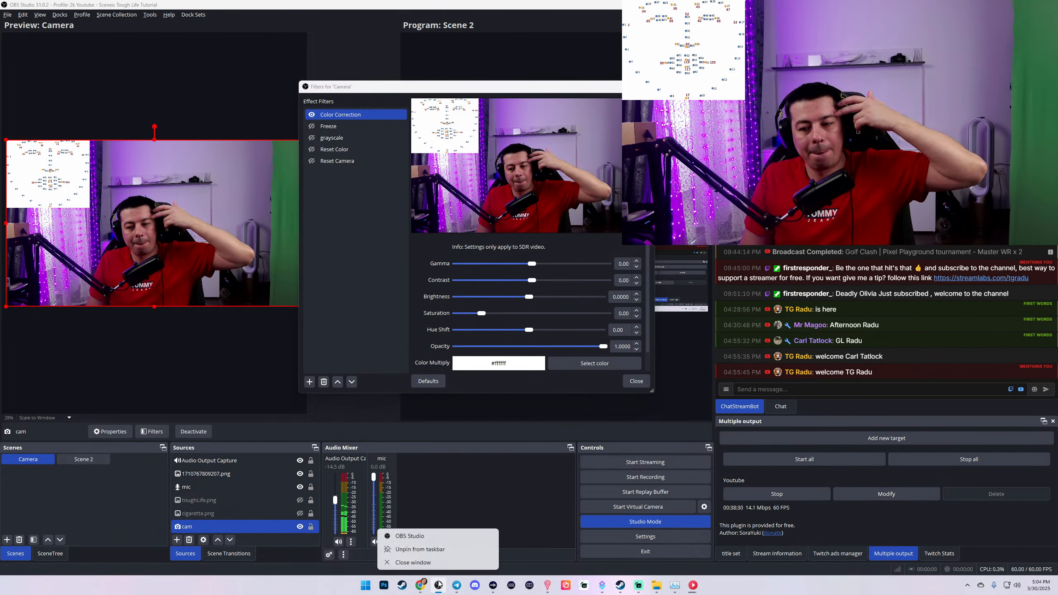
left_click(416, 535)
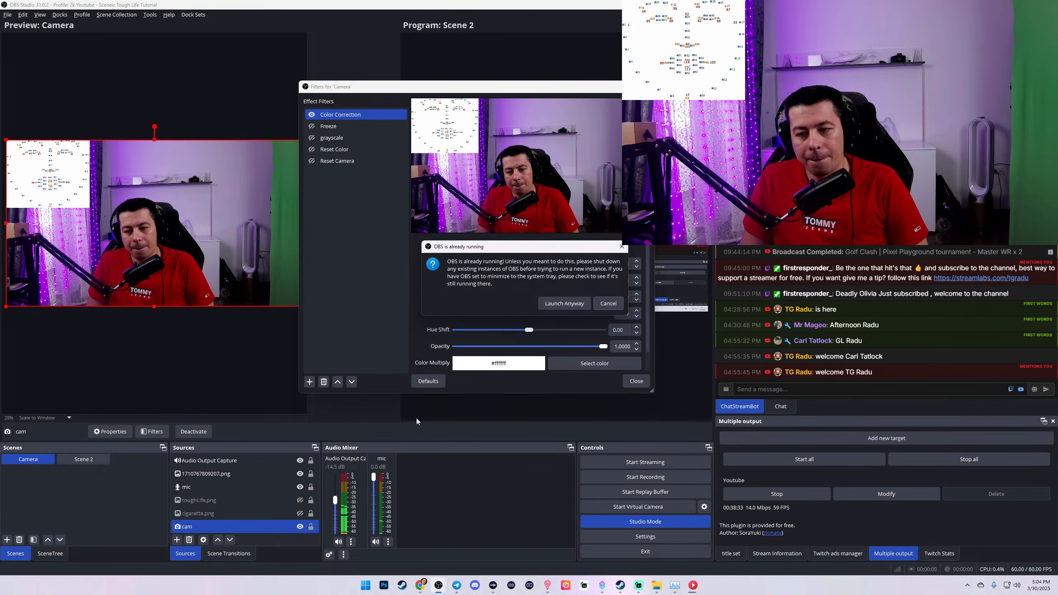
left_click(564, 303)
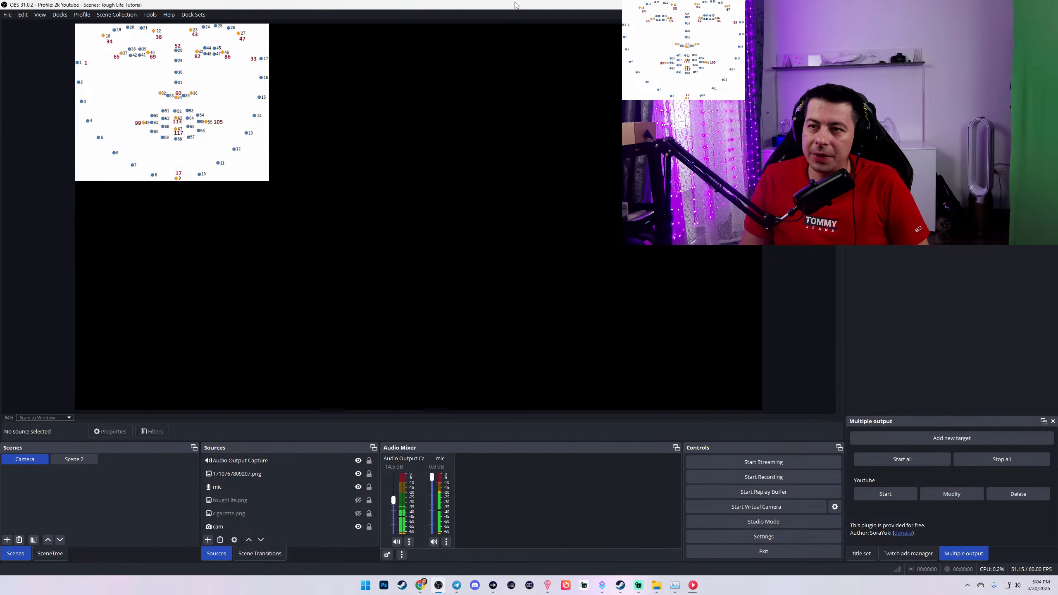
left_click_drag(518, 5, 0, 166)
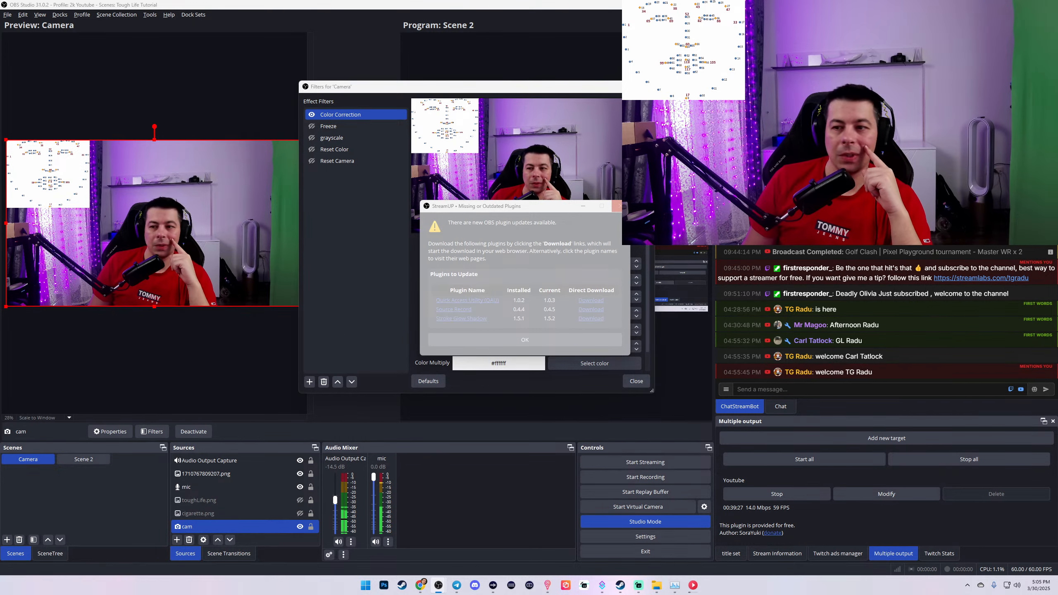
left_click(580, 207)
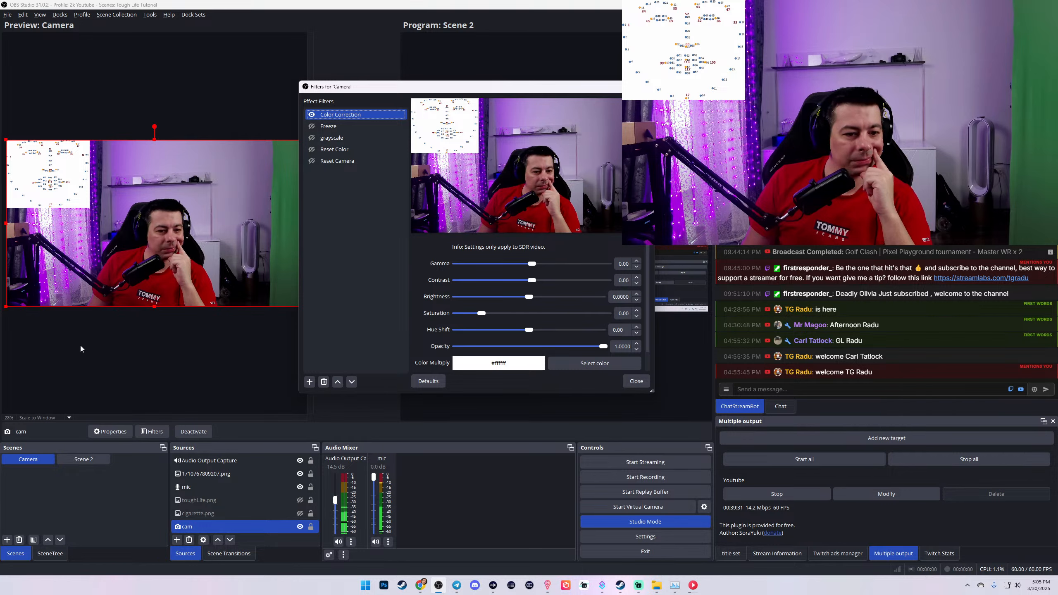
Step: Close the Camera scene's filters window
mouse_move(599, 578)
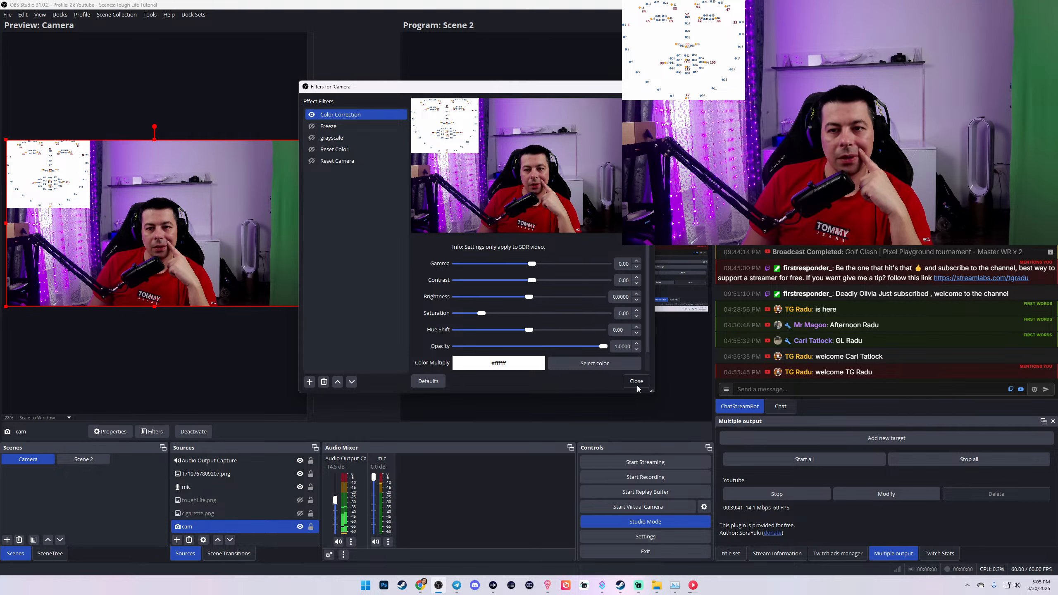
left_click(372, 315)
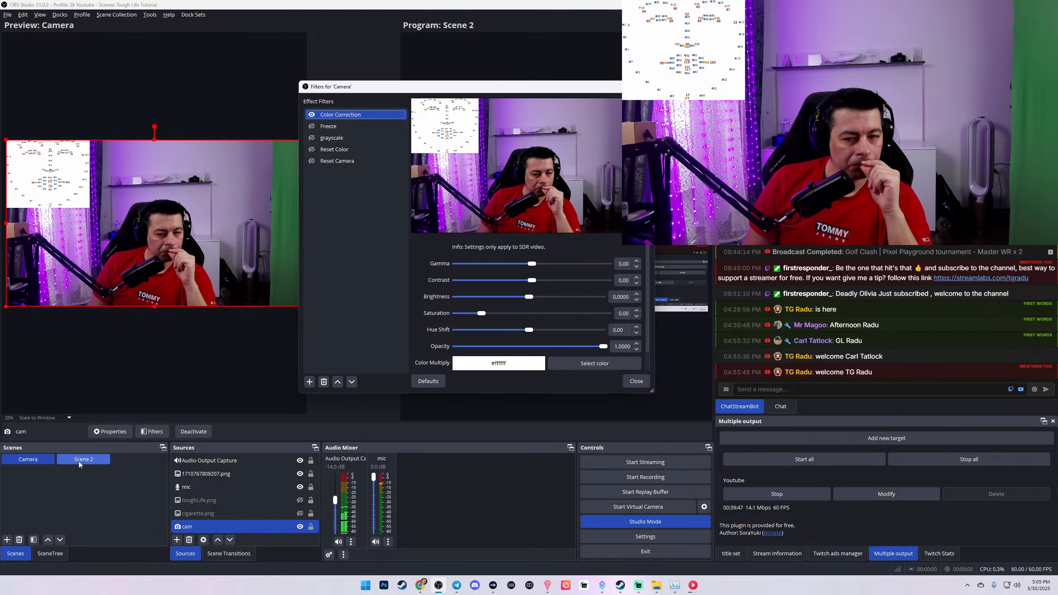
left_click(184, 528)
right_click(183, 527)
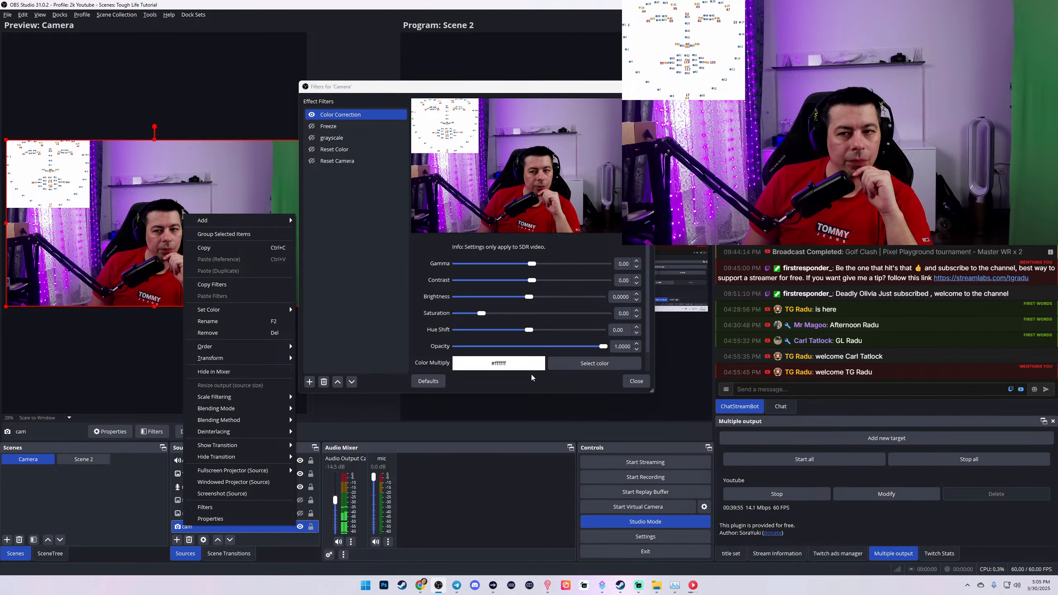
left_click(635, 382)
left_click(635, 382)
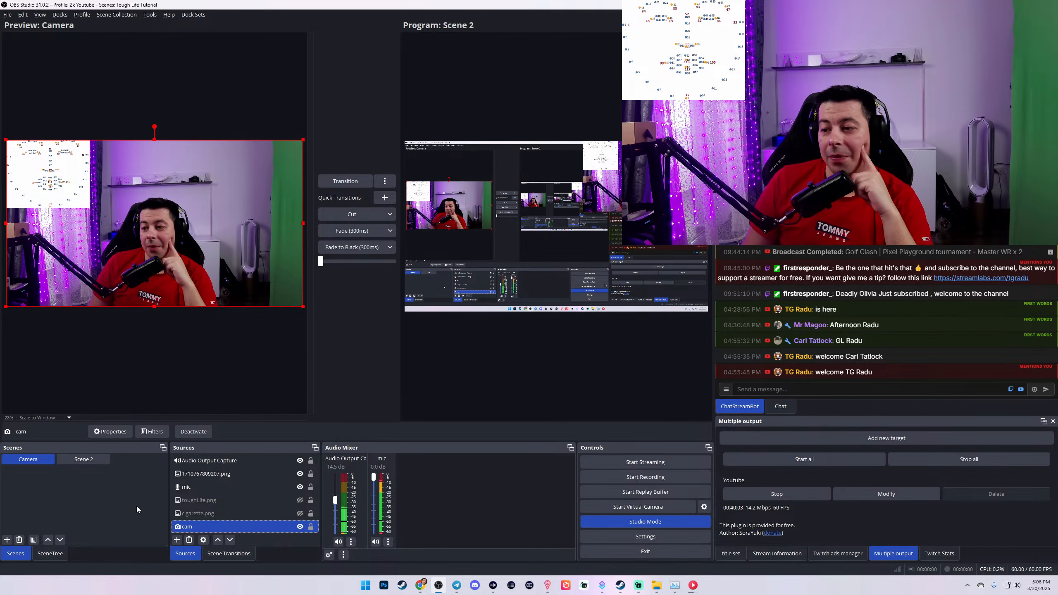
Step: Open Scene 2's filters and set the zoom filter's source to Camera
left_click(104, 465)
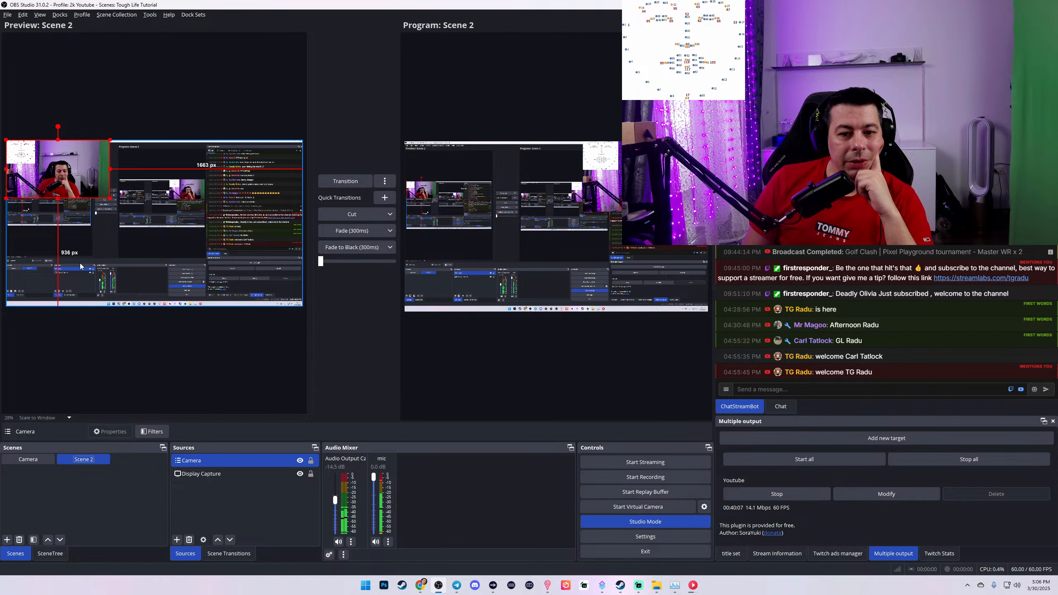
right_click(207, 462)
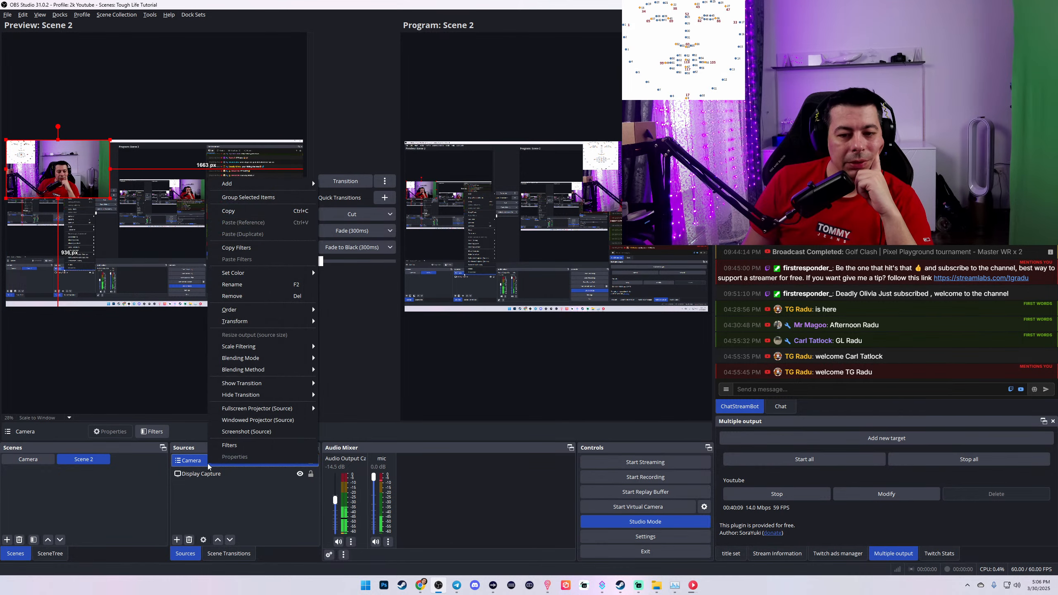
right_click(83, 461)
left_click(102, 417)
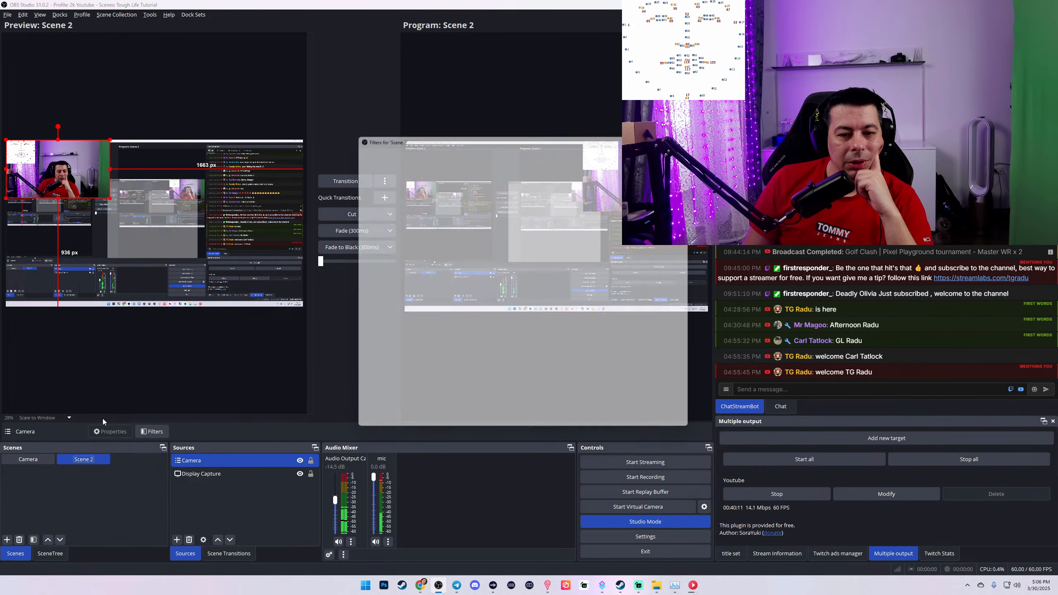
left_click(569, 308)
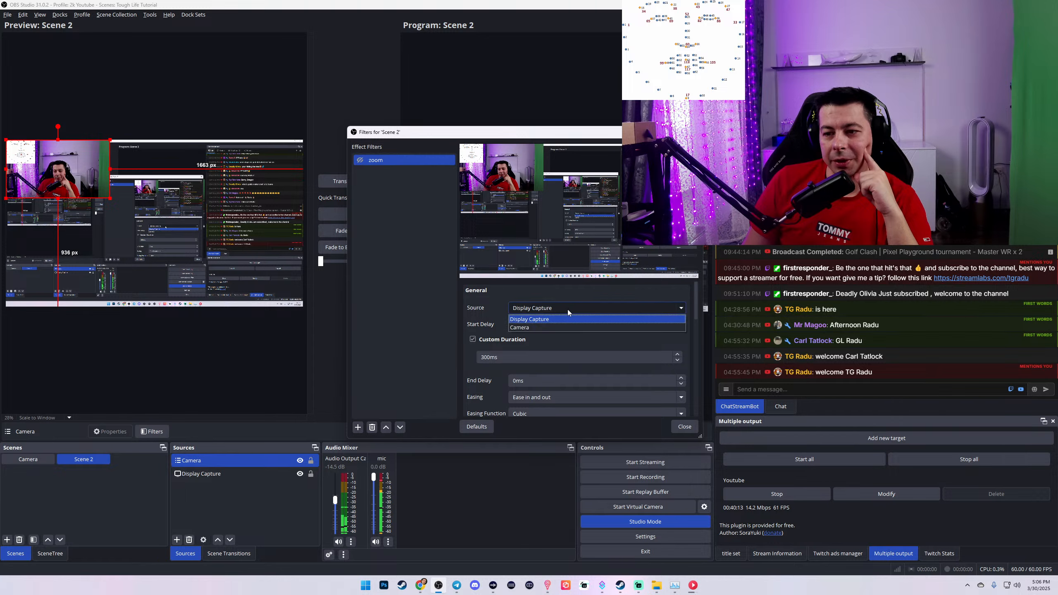
left_click(542, 328)
scroll(481, 378, "down", 3)
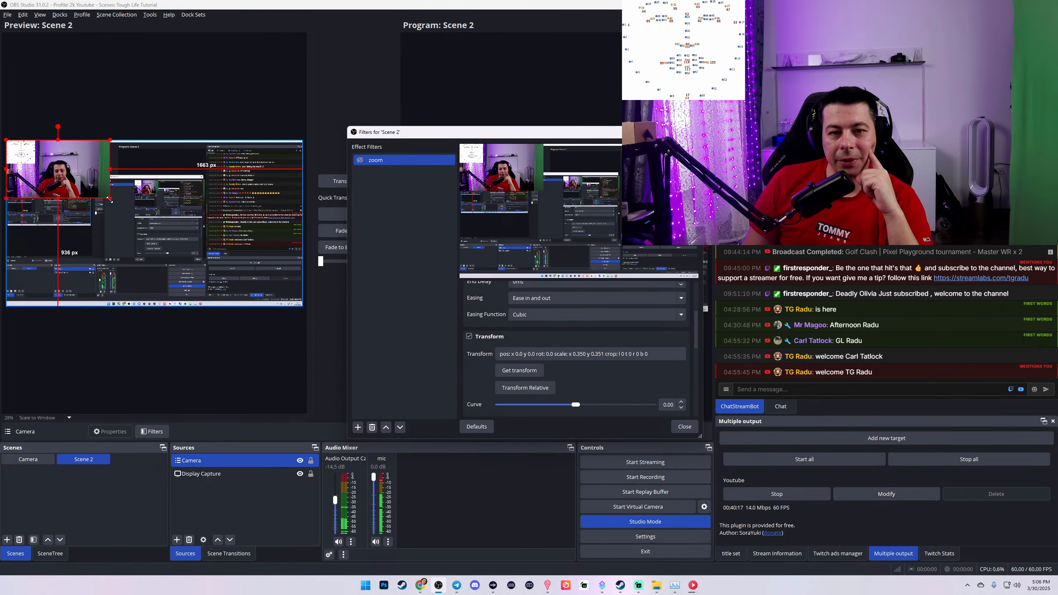
Step: Crop Scene 2's Camera source closely around the presenter, fit it to the upper-left corner at about 0.636 scale, and capture its transform in zoom
left_click_drag(110, 199, 259, 306)
left_click_drag(303, 223, 227, 231)
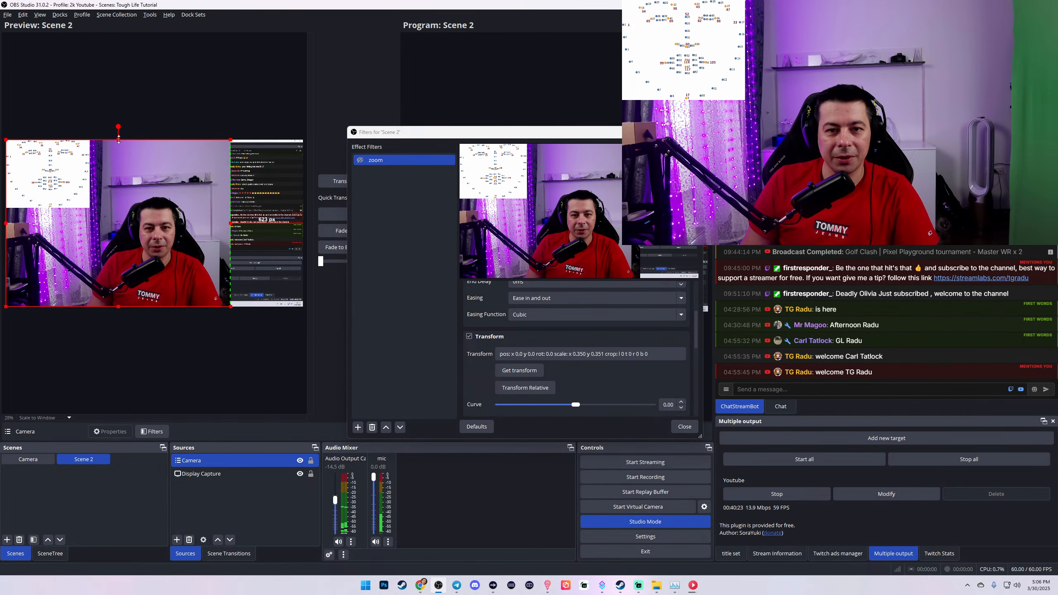
left_click_drag(118, 140, 117, 190)
left_click_drag(6, 248, 76, 248)
left_click_drag(152, 296, 82, 247)
left_click_drag(162, 256, 118, 177)
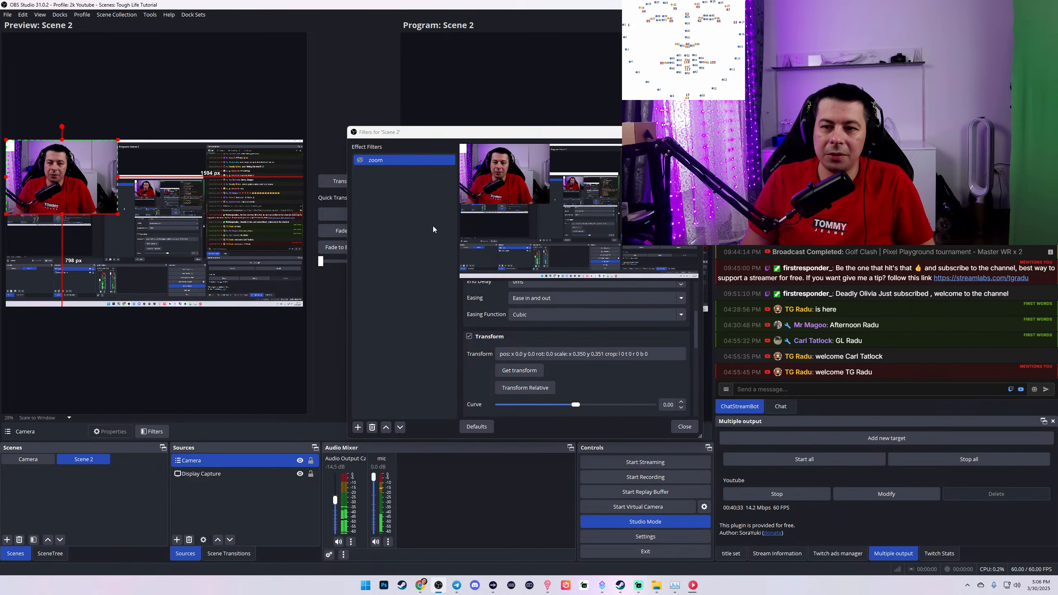
left_click(518, 370)
Step: Duplicate Scene 2's zoom filter and name the copy zoom 2
right_click(372, 160)
left_click(401, 180)
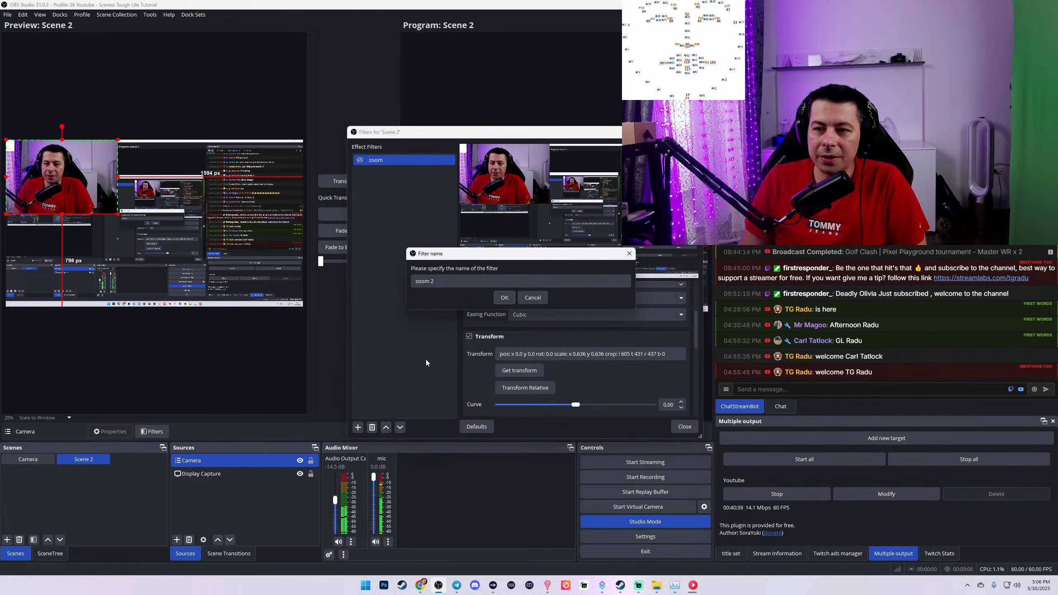
left_click(504, 298)
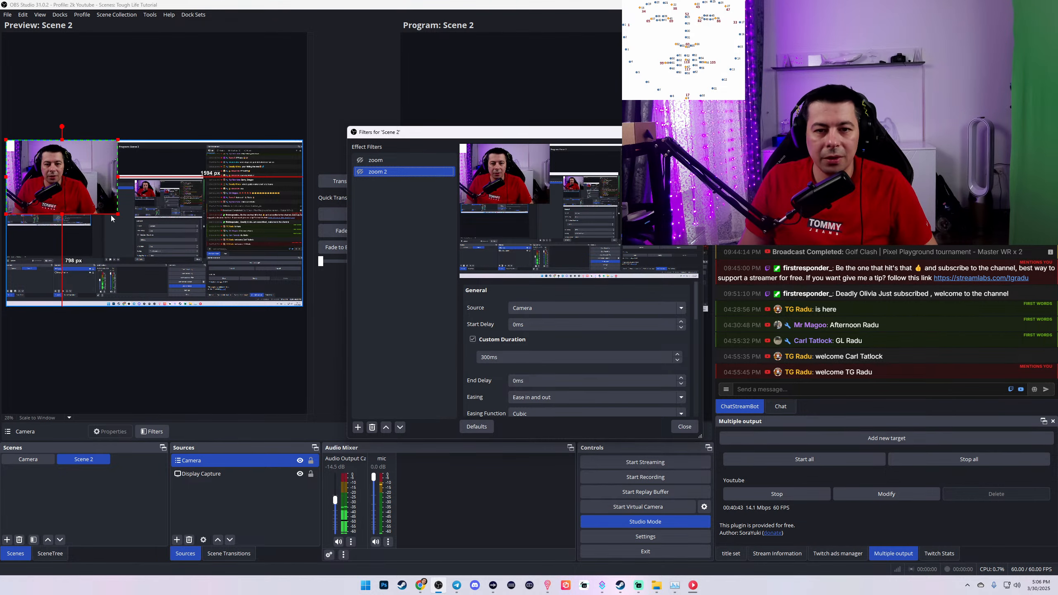
Step: Reset the Camera source's transform, shrink it uncropped to about 0.346 scale in the upper-left corner, and capture that transform in zoom 2
left_click(90, 198)
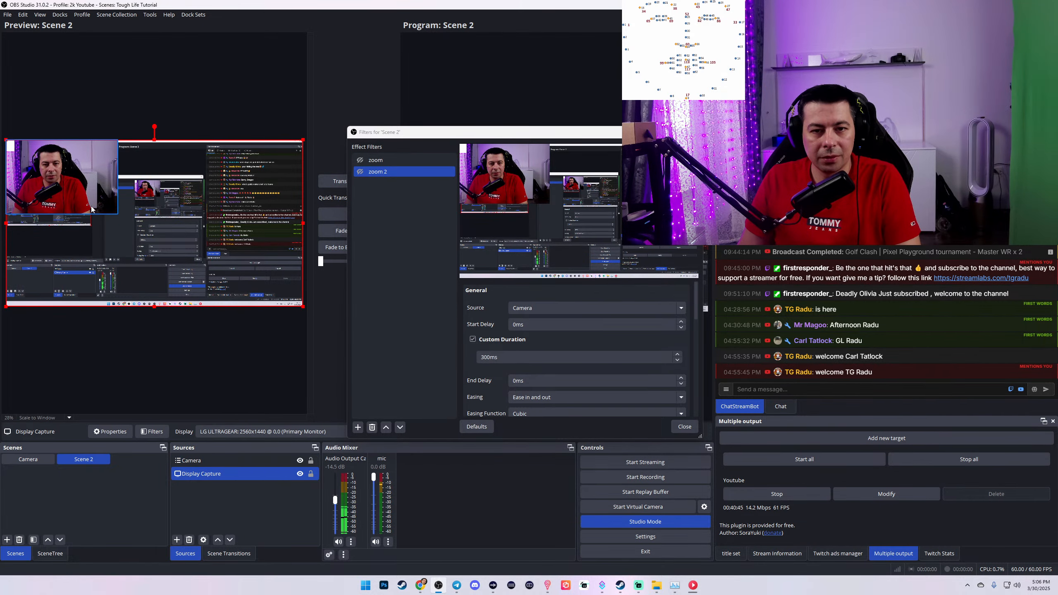
left_click(87, 201)
key("ctrl+r")
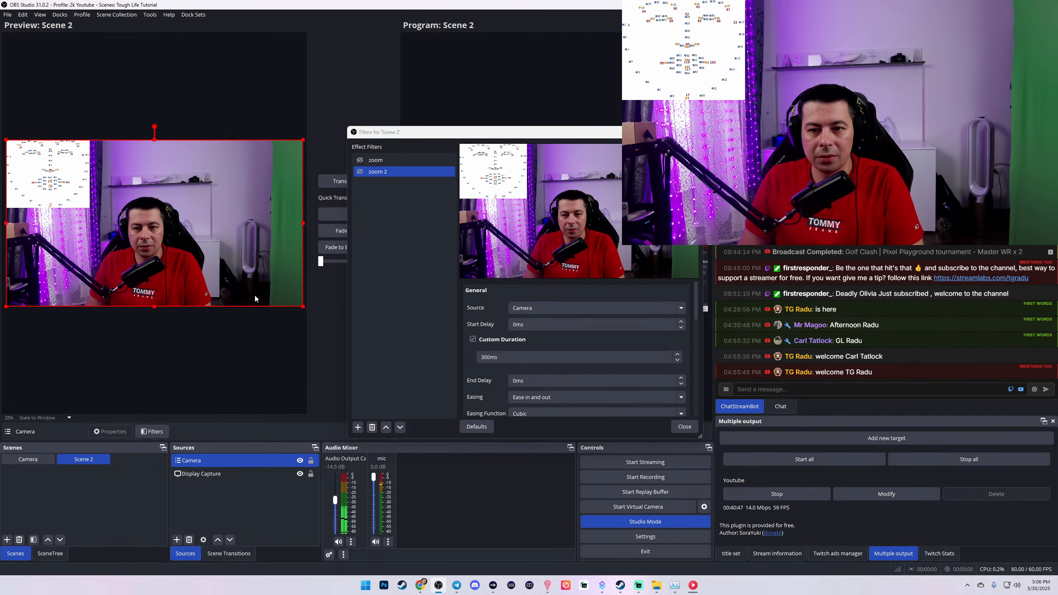
left_click_drag(303, 306, 108, 197)
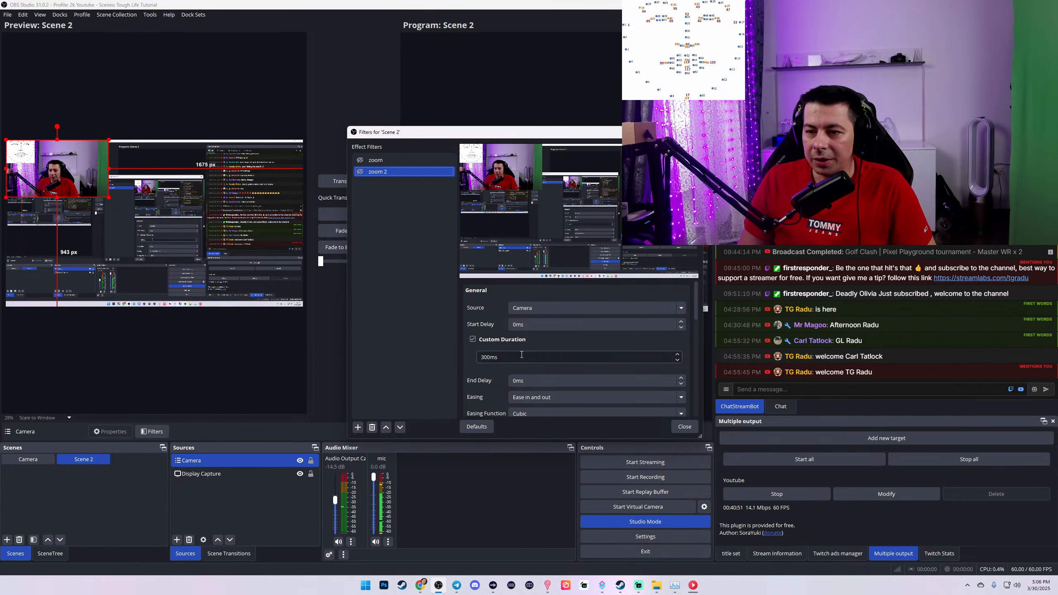
scroll(498, 391, "down", 1)
scroll(497, 373, "down", 1)
left_click(514, 373)
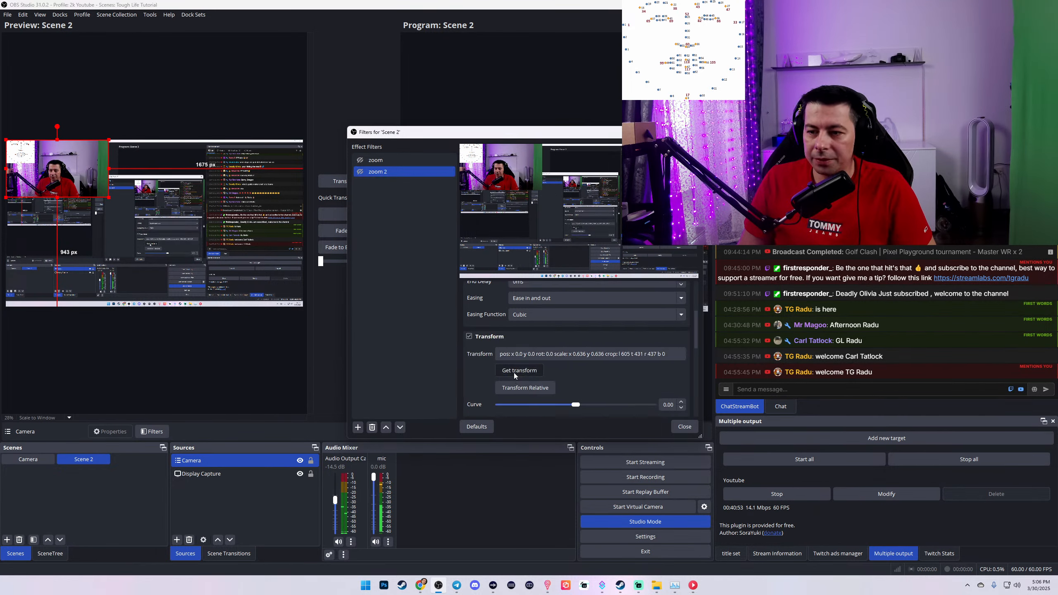
Step: Test Scene 2's zoom and zoom 2 filters by triggering them alternately to compare the cropped and full Camera views
left_click(360, 161)
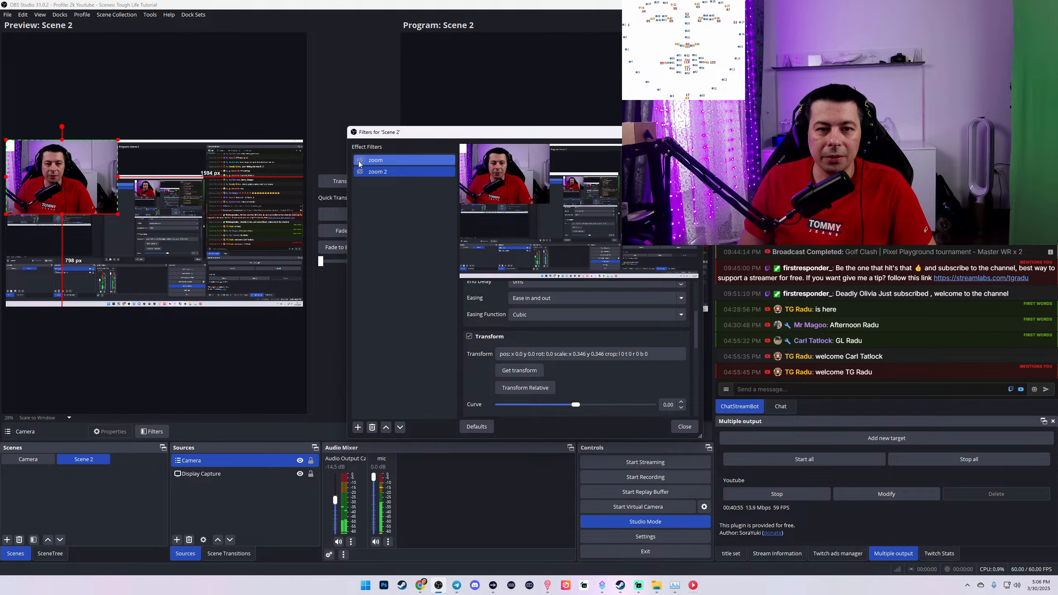
left_click(359, 172)
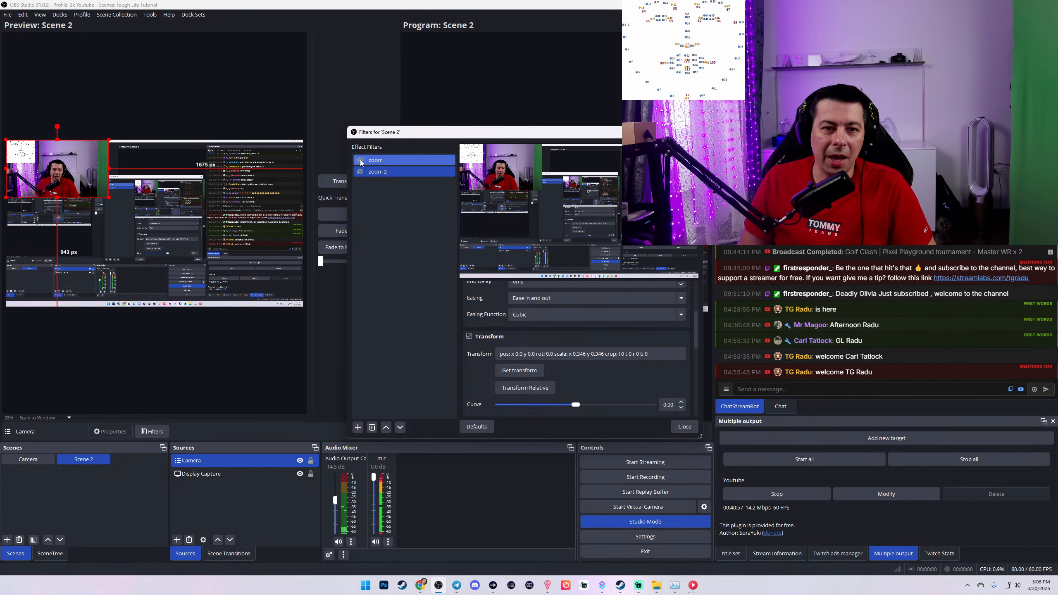
left_click(361, 160)
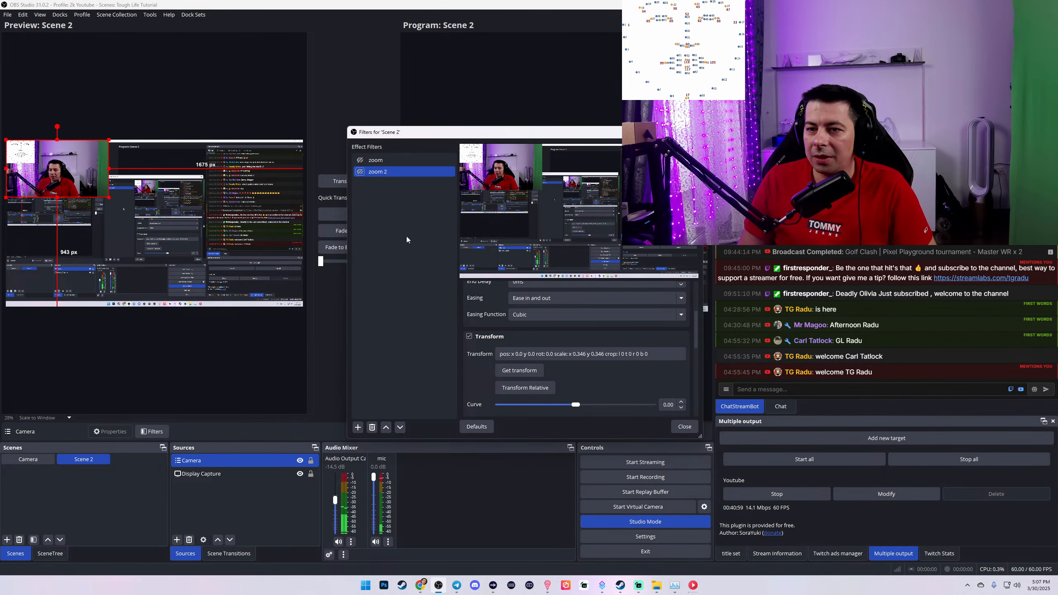
left_click(360, 172)
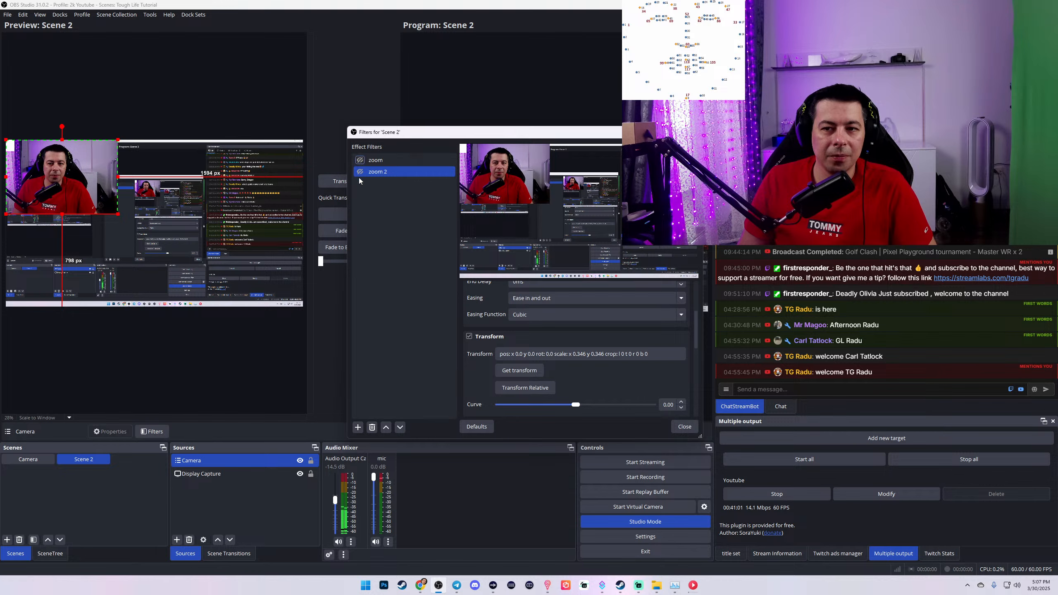
left_click(360, 172)
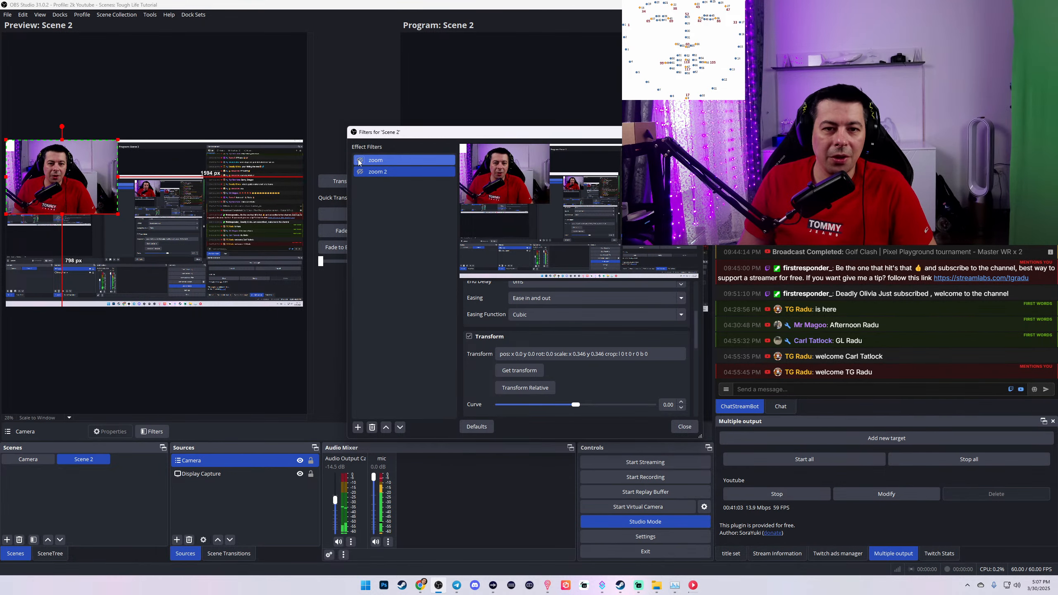
left_click(360, 173)
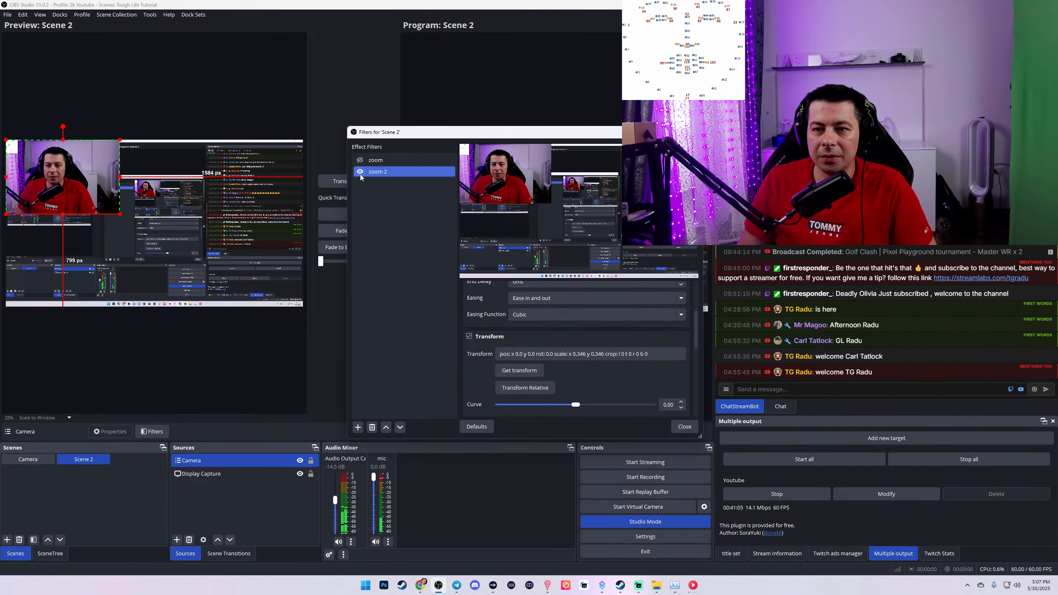
left_click(361, 170)
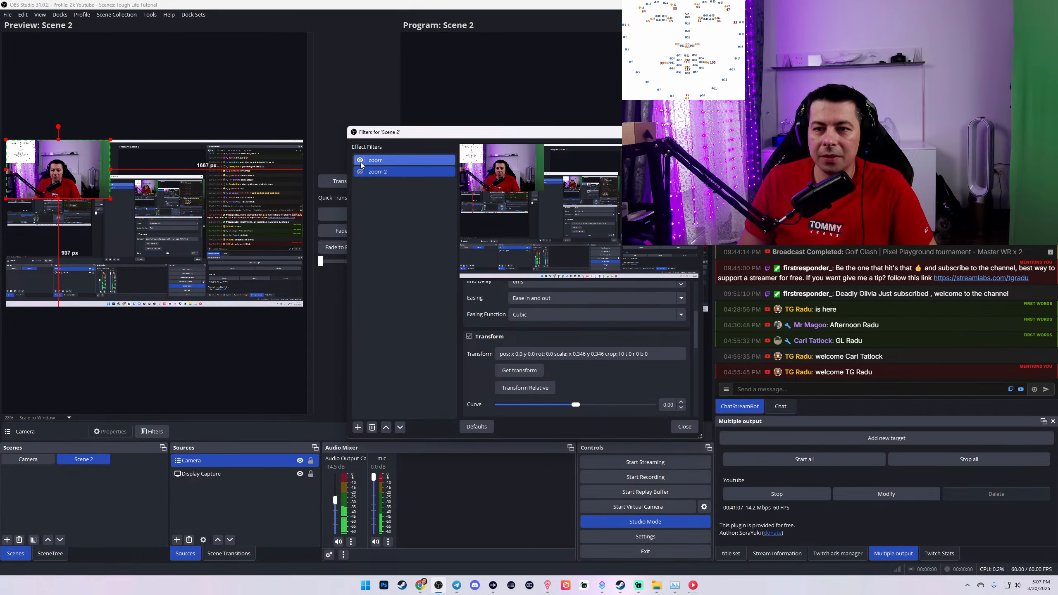
left_click(360, 165)
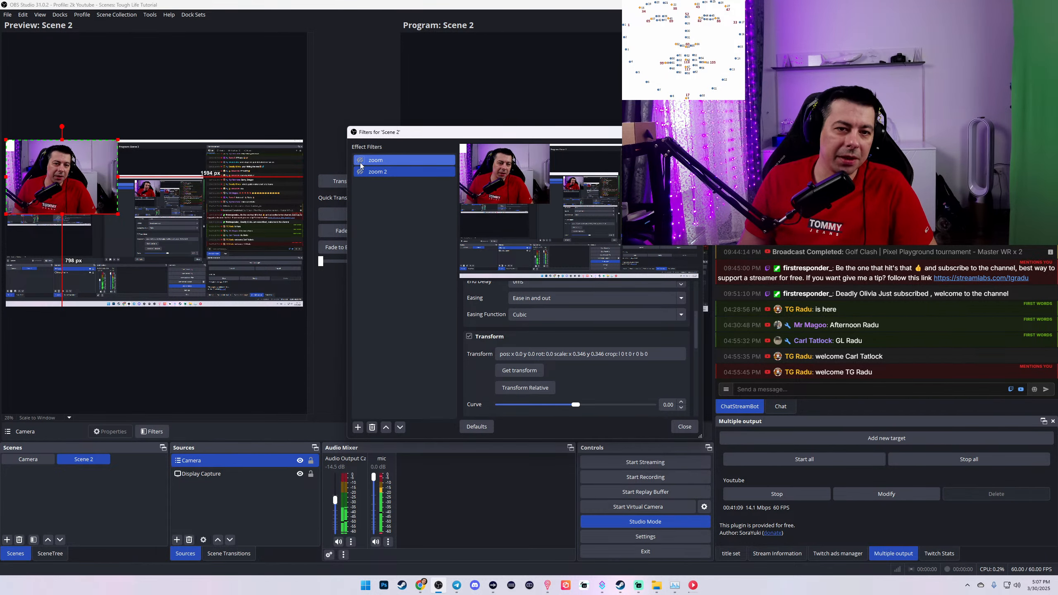
Step: Replay Scene 2's zoom 2 and zoom filters several more times to check how the Camera source moves
left_click(359, 172)
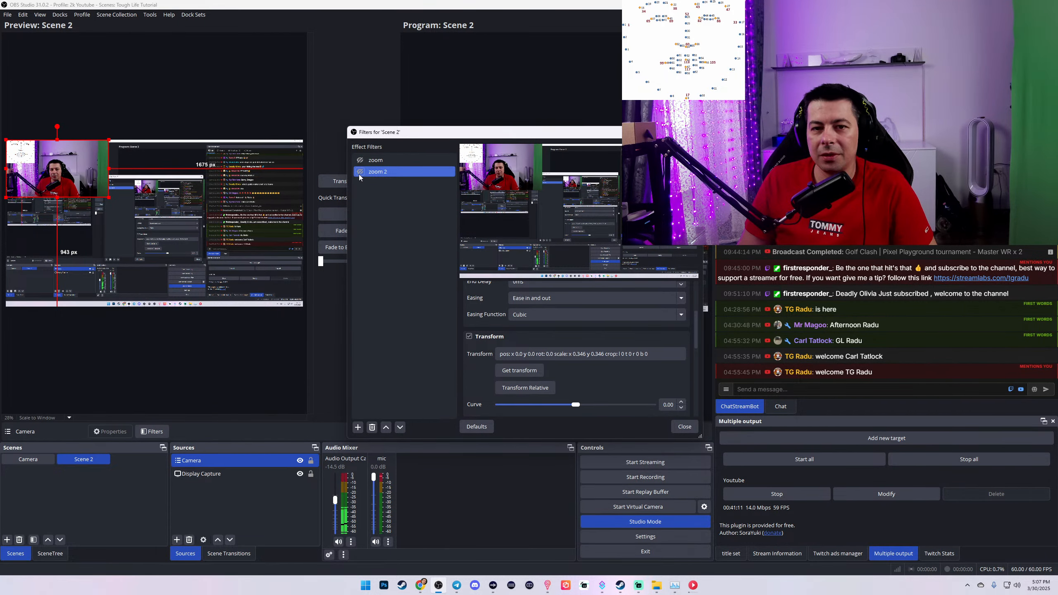
left_click(361, 161)
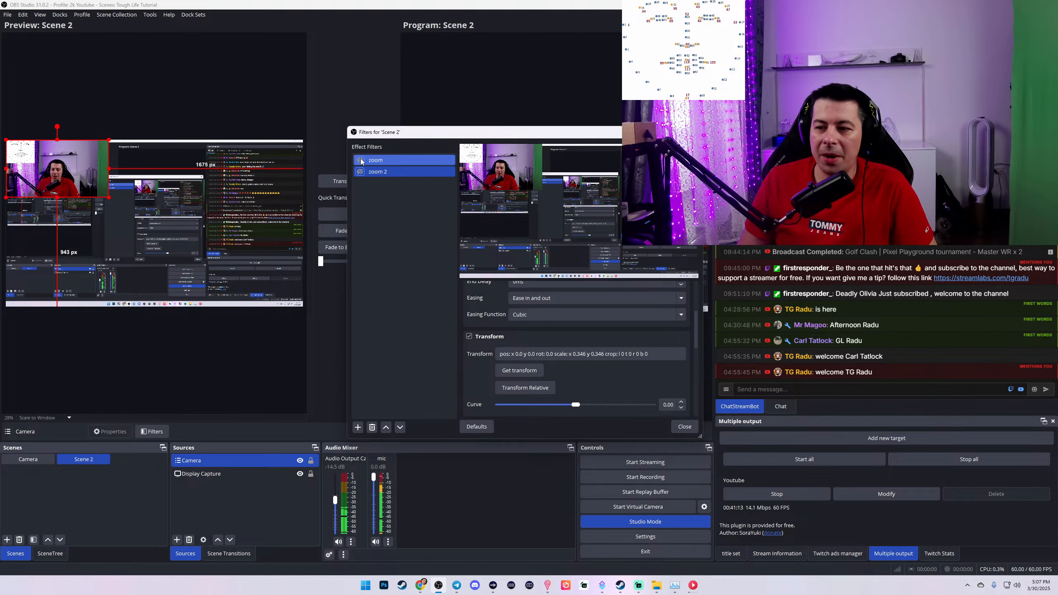
left_click(356, 175)
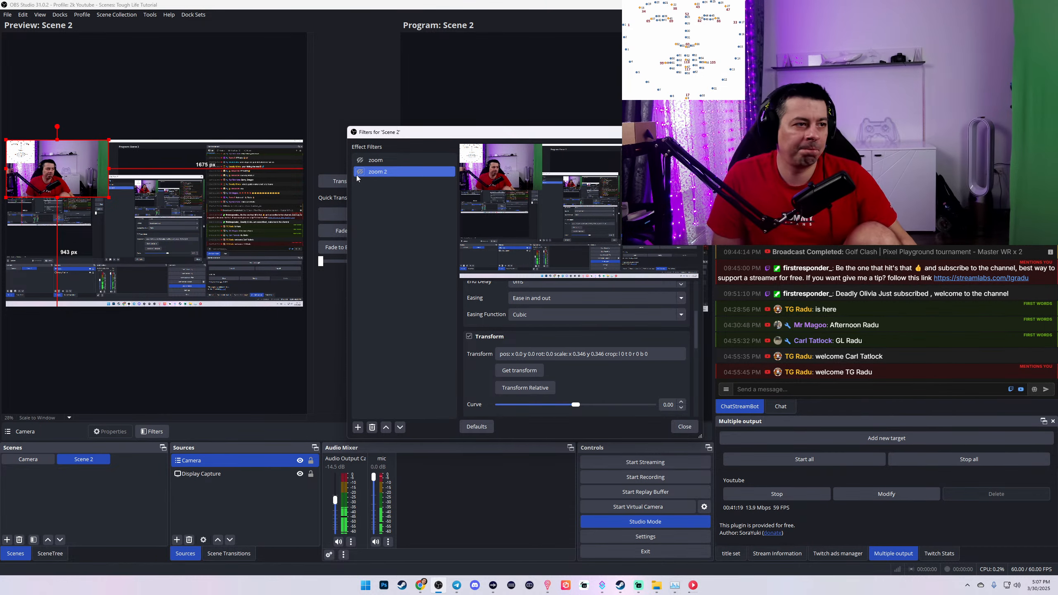
left_click(364, 159, "ctrl")
left_click(364, 158, "ctrl")
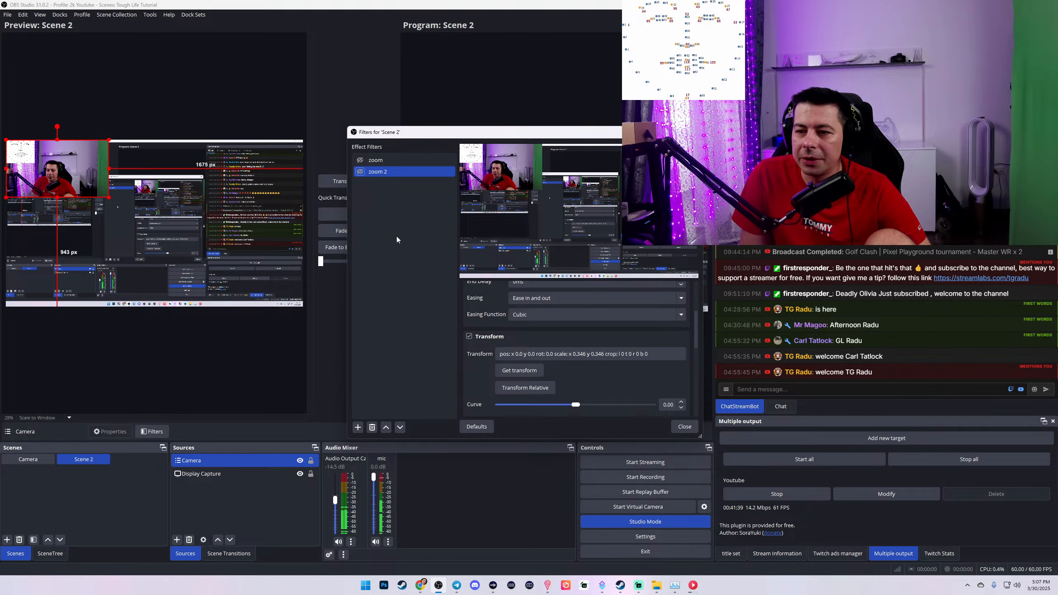
Step: Try out a Freeze filter on Scene 2, switch it off, and remove it again
right_click(376, 204)
mouse_move(398, 209)
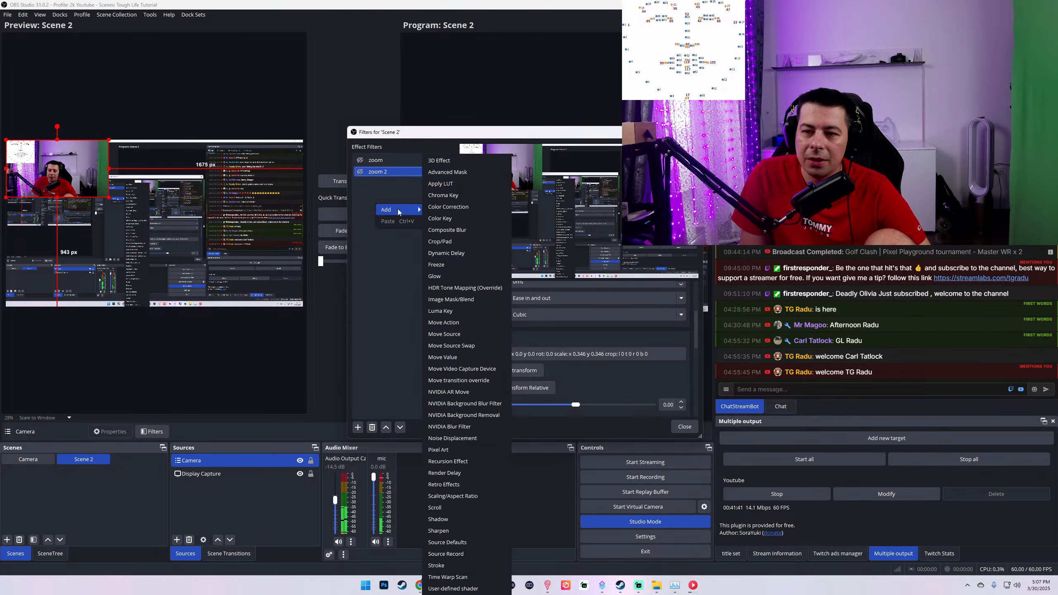
right_click(381, 259)
left_click(353, 427)
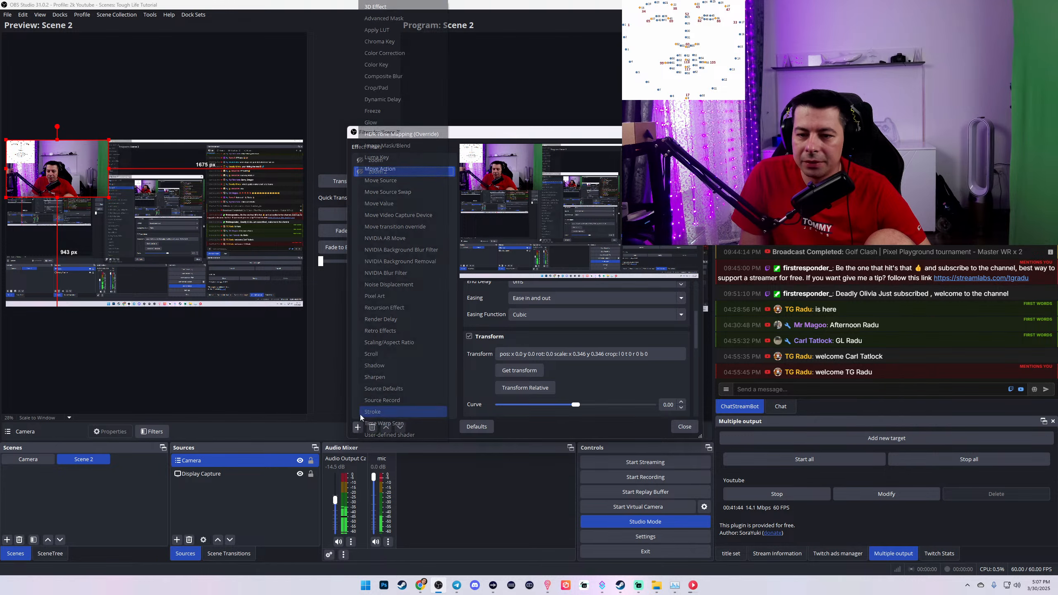
left_click(389, 111)
left_click(503, 298)
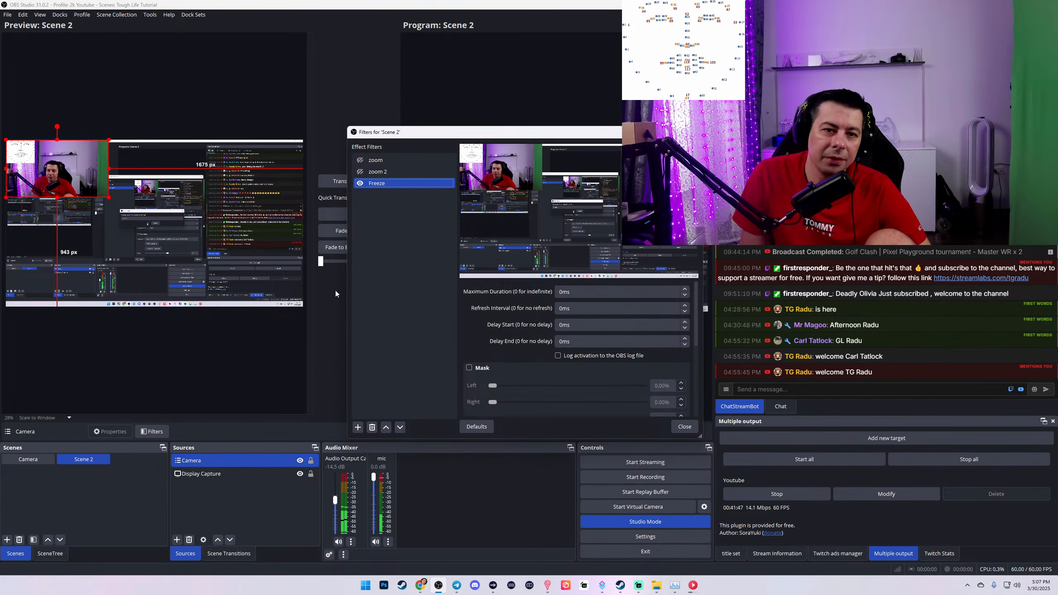
left_click(360, 184)
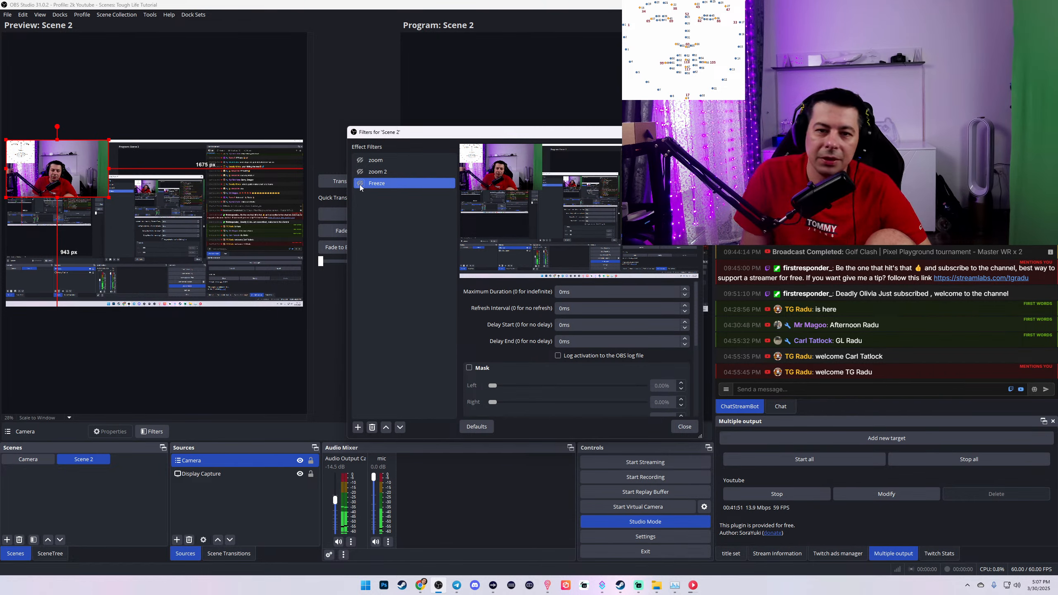
key("Delete")
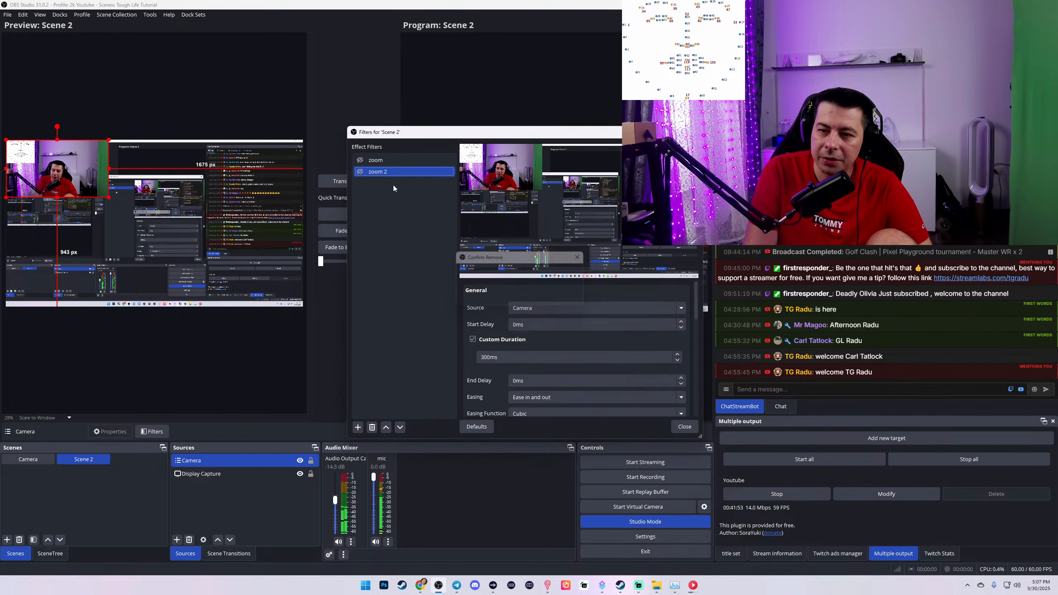
Step: Review the filters already applied to the cam source in the Camera scene
left_click(25, 460)
left_click(203, 528)
left_click(153, 431)
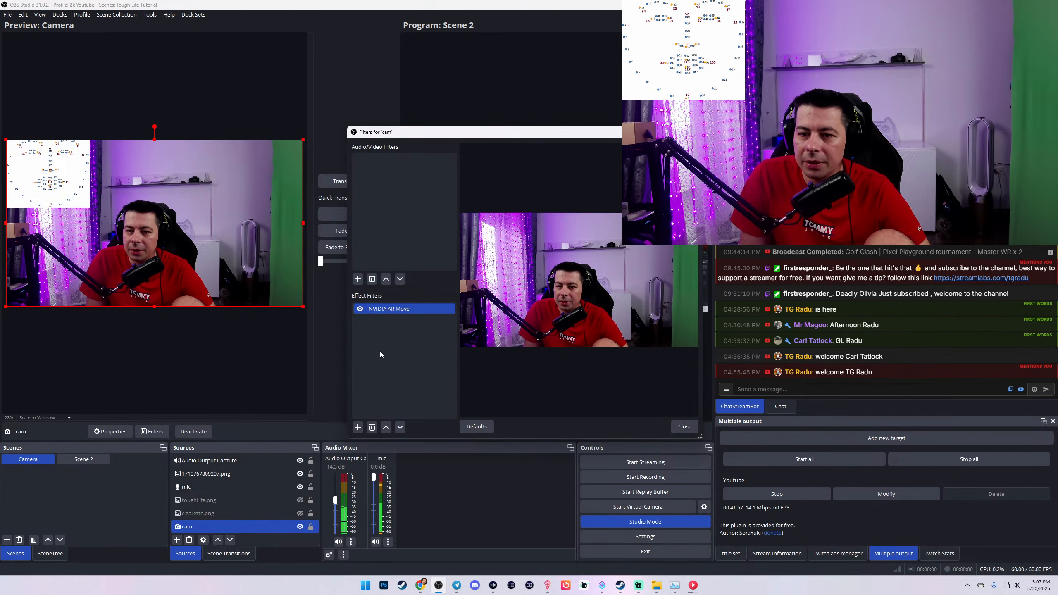
left_click(684, 428)
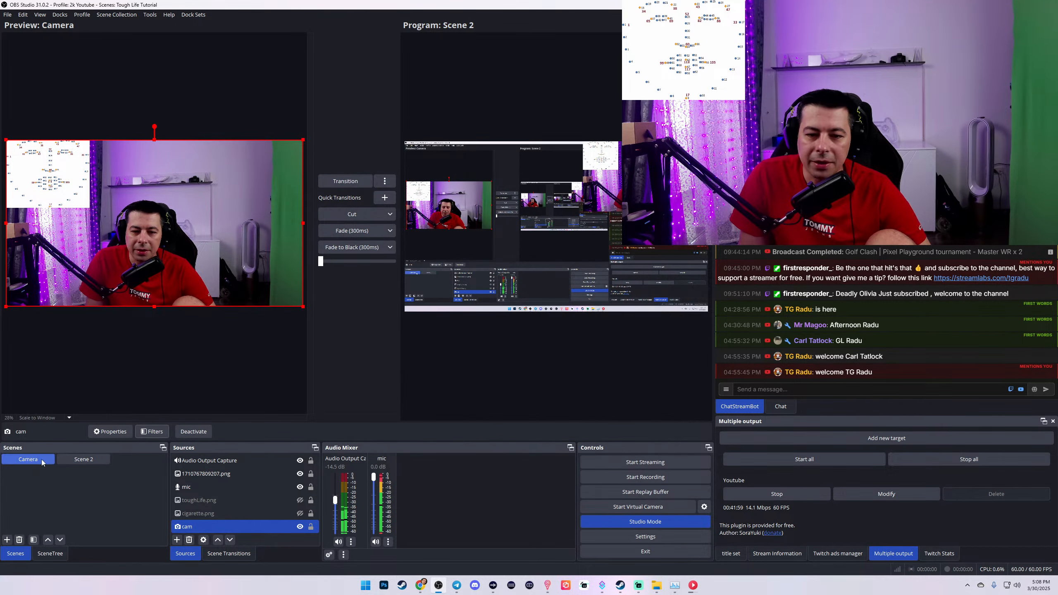
Step: Remove the Freeze filter from the Camera scene's own filters
right_click(41, 462)
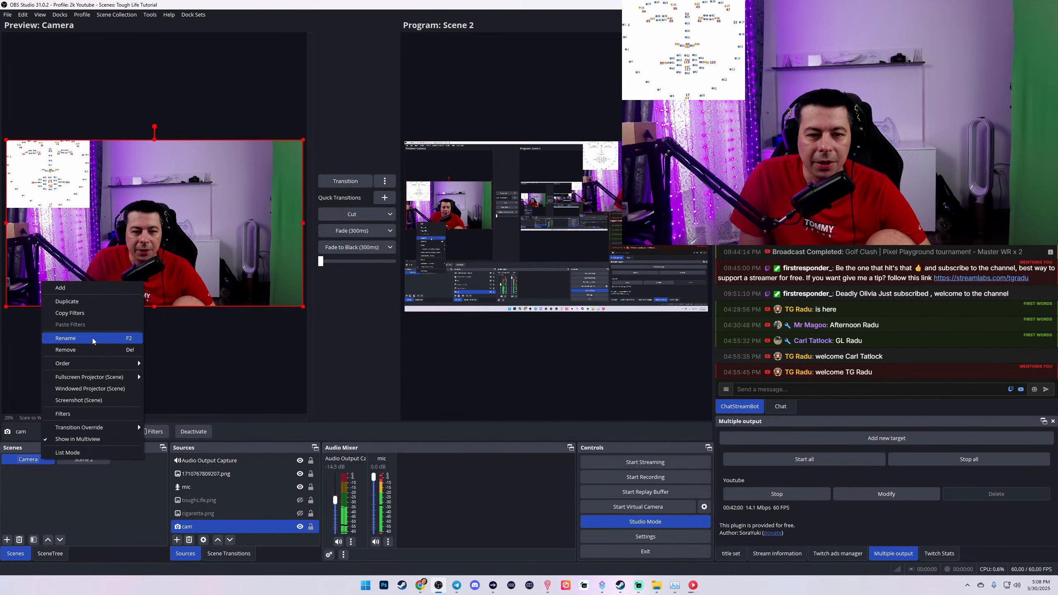
left_click(67, 415)
left_click(381, 175)
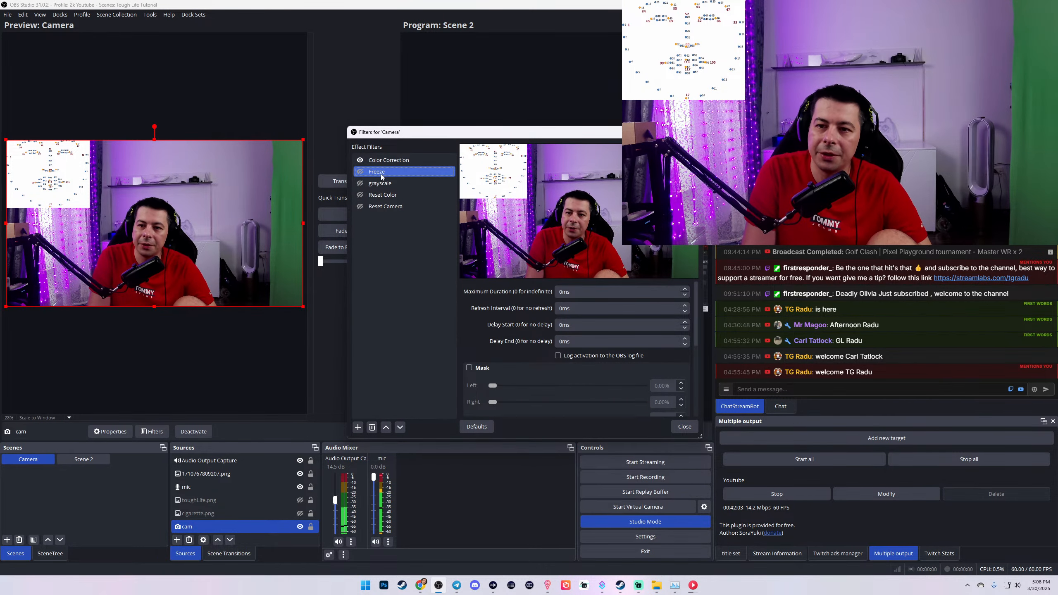
key("Delete")
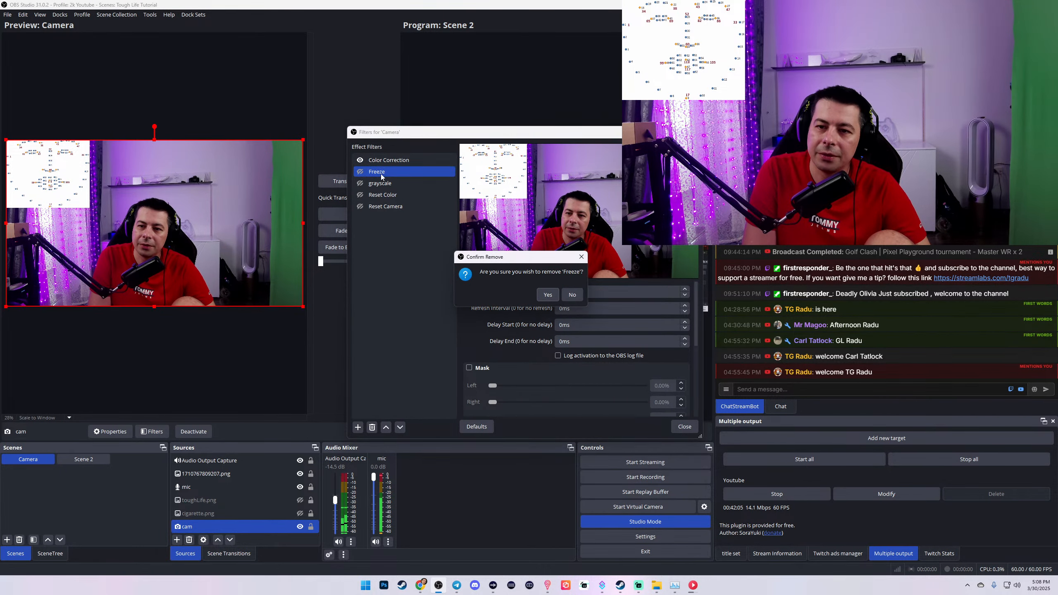
key("Return")
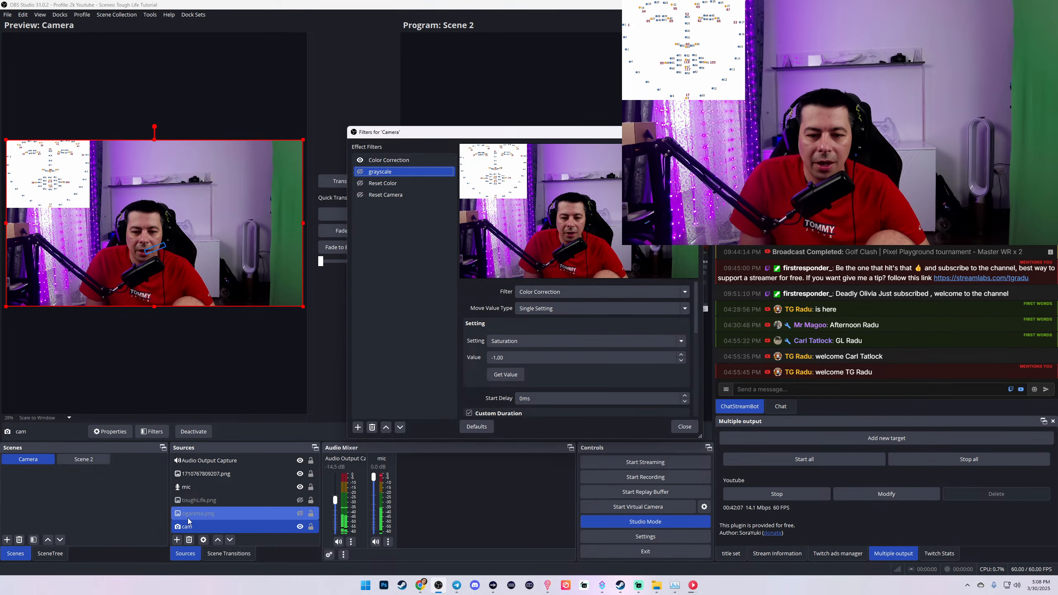
Step: Add a Freeze filter to the cam source and leave it disabled
right_click(196, 530)
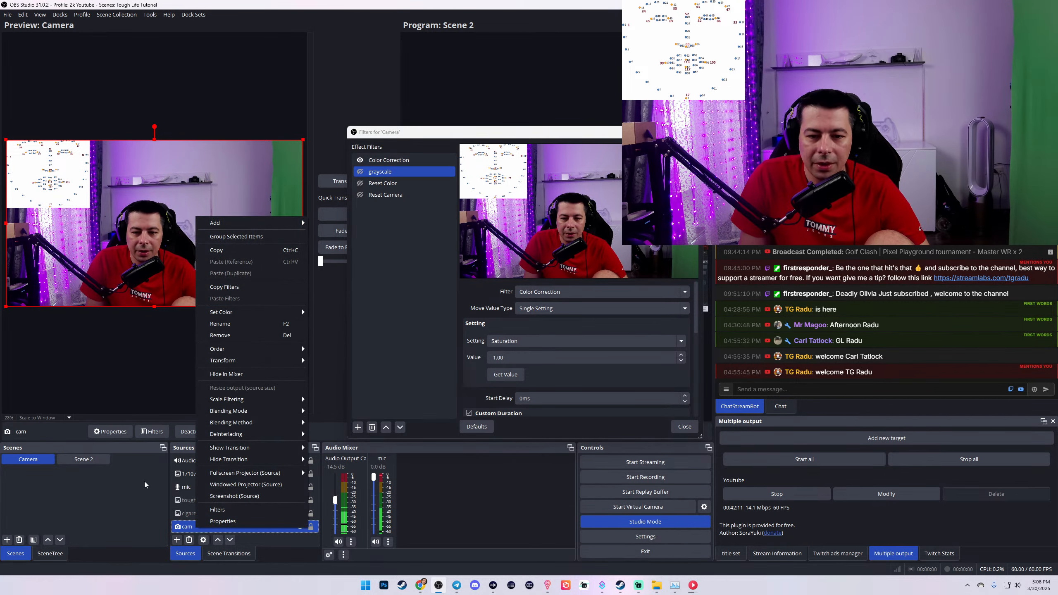
left_click(214, 529)
left_click(162, 434)
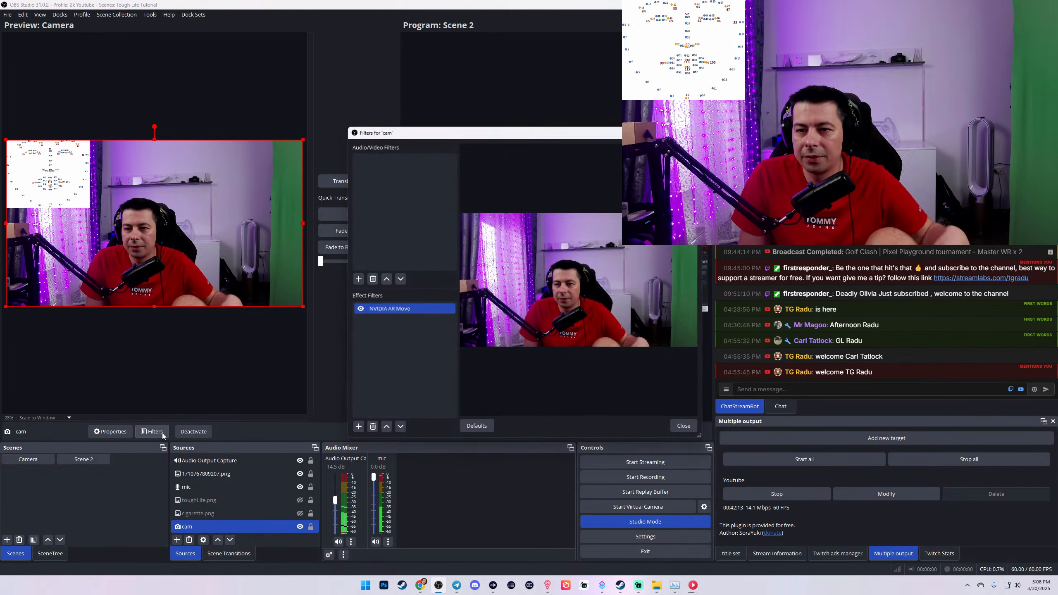
left_click(358, 428)
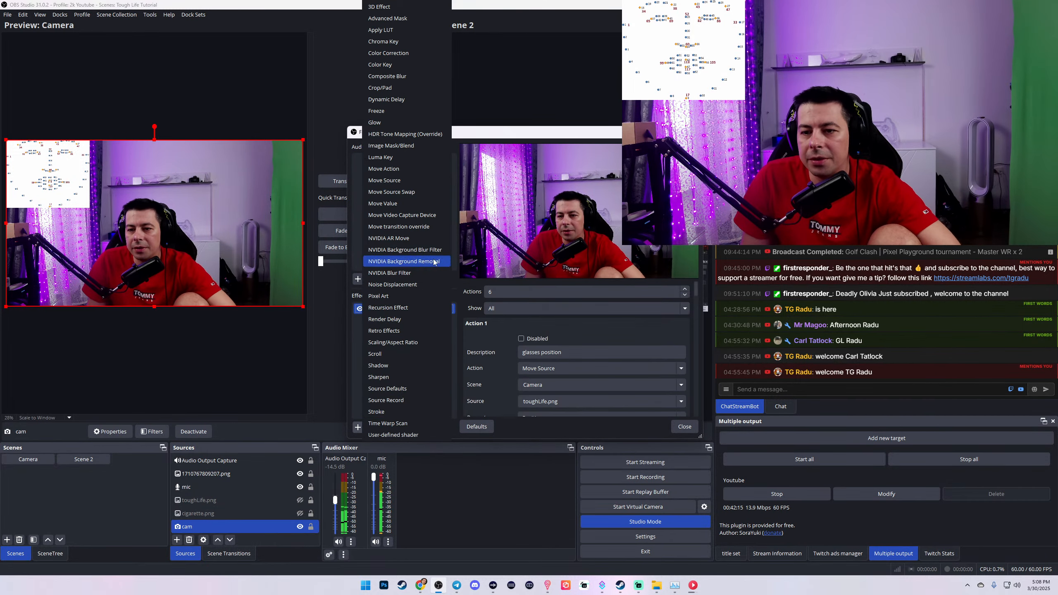
left_click(400, 111)
left_click(503, 298)
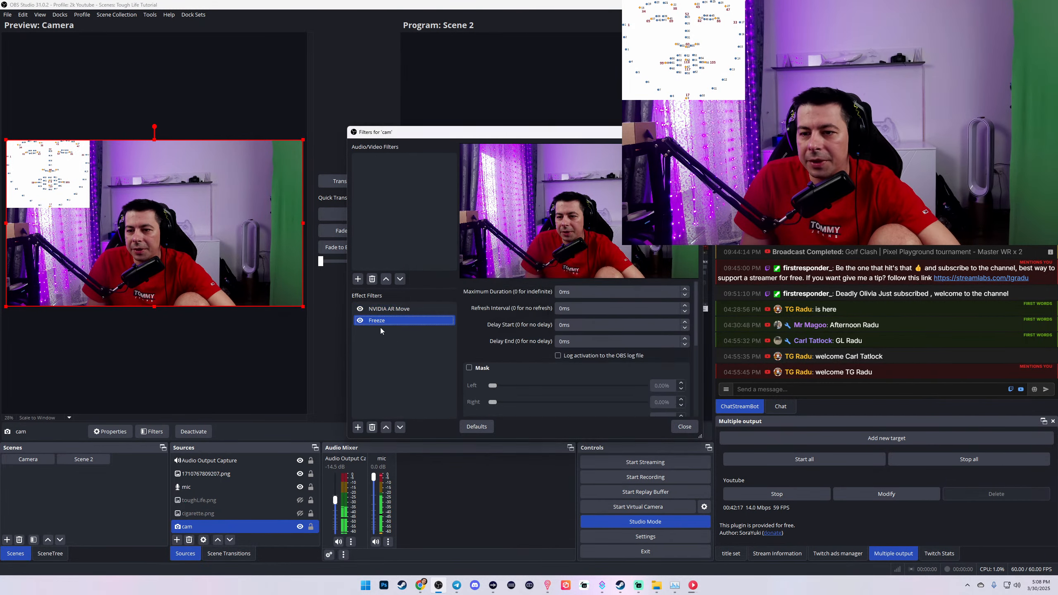
left_click(360, 321)
left_click(685, 427)
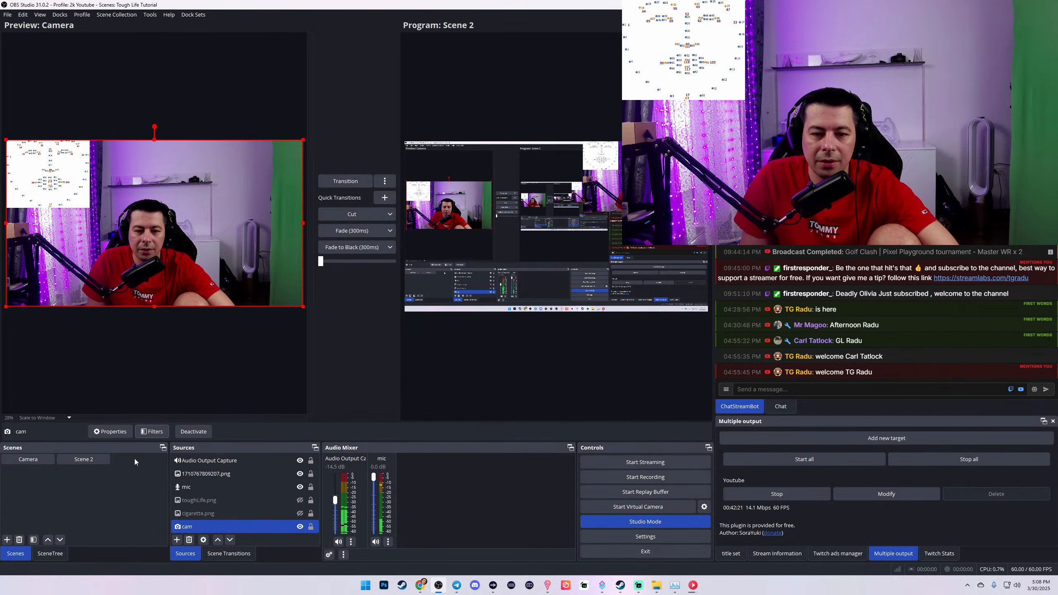
Step: Run the Camera scene's Reset Camera filter, then enlarge cam to bounds of about 5287 x 3265 at about -1039, -1058, framing the presenter's face
right_click(43, 462)
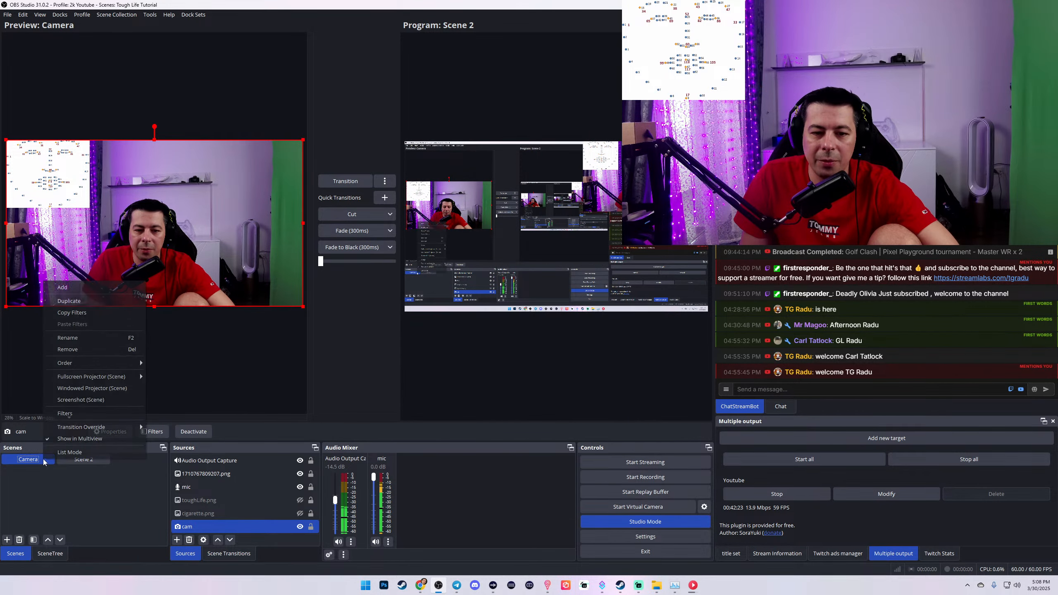
left_click(30, 458)
right_click(31, 465)
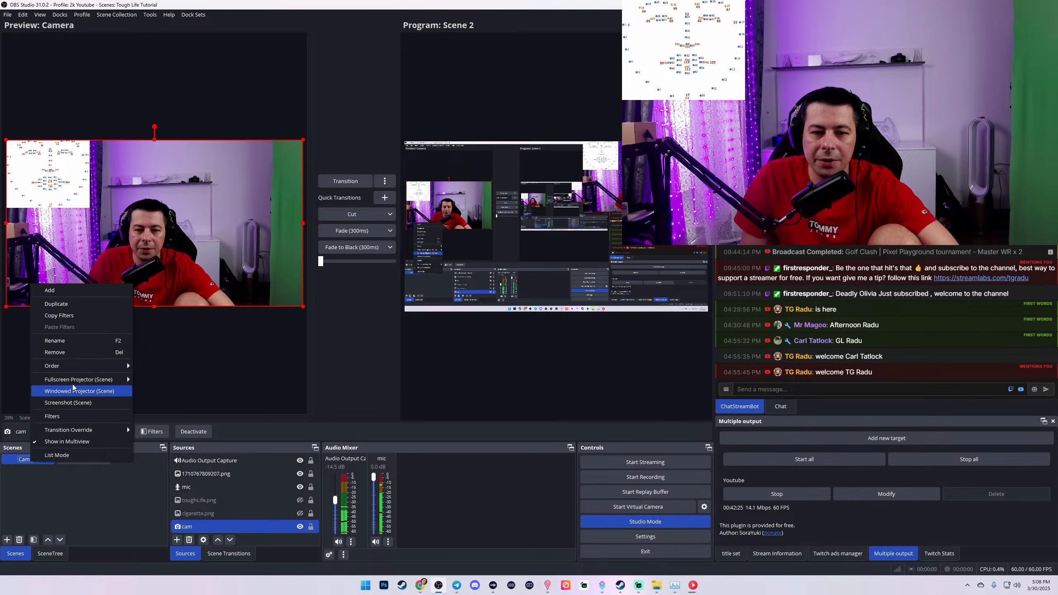
left_click(59, 414)
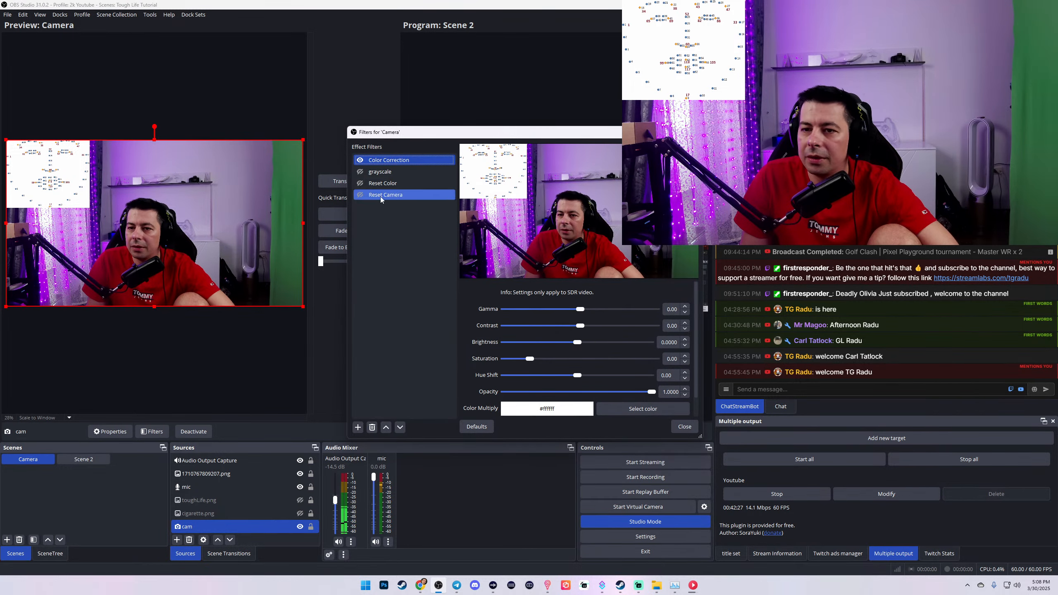
left_click(361, 196)
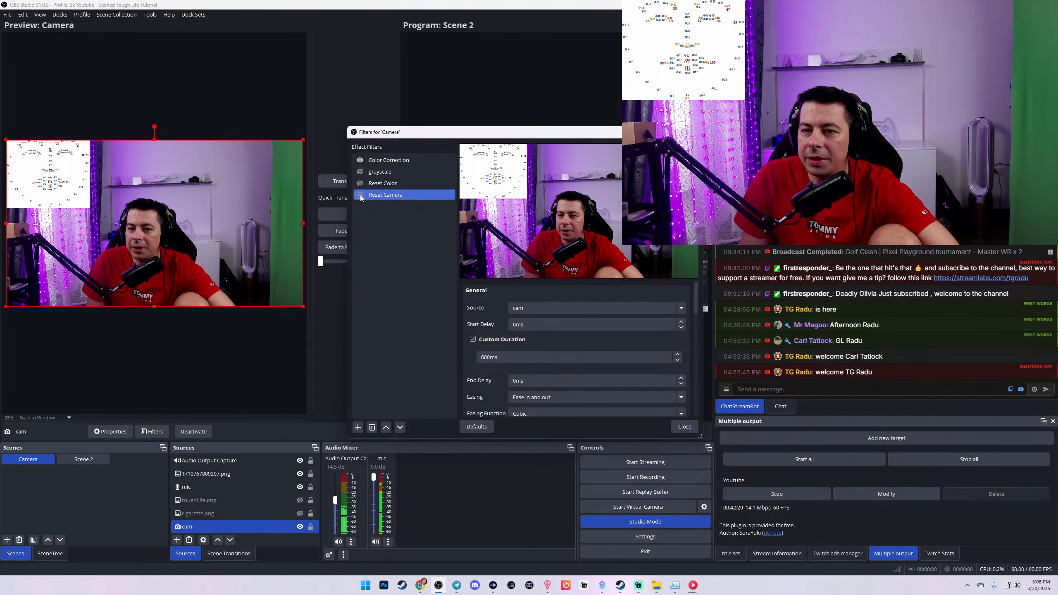
left_click_drag(303, 307, 621, 518)
left_click_drag(244, 373, 145, 266)
Step: Duplicate the Camera scene's Reset Camera filter as zoom and capture the enlarged cam transform in it
right_click(377, 195)
left_click(408, 216)
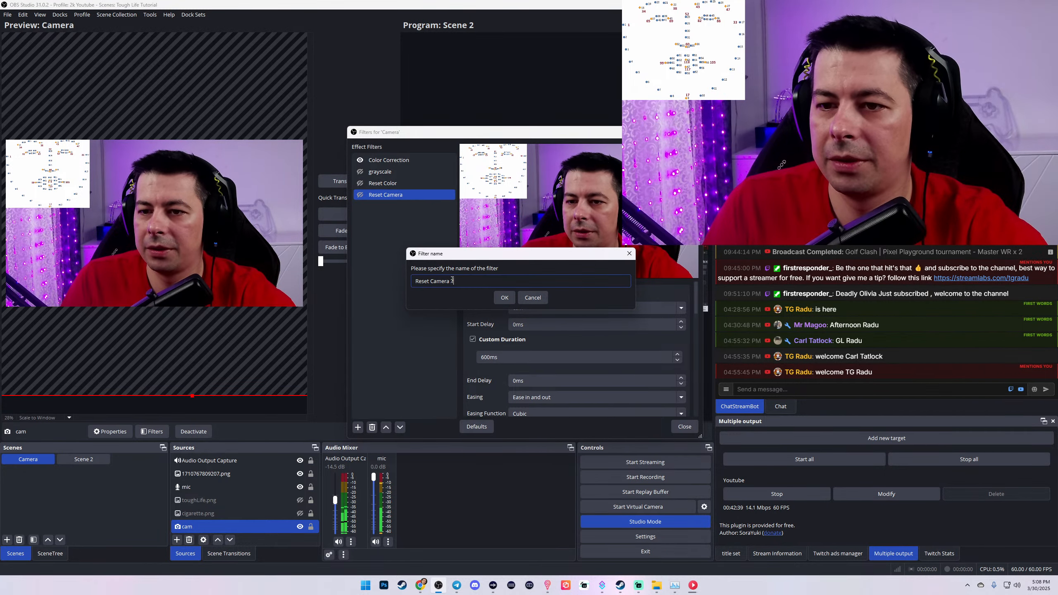
key("ctrl+a")
type("zoom")
key("Return")
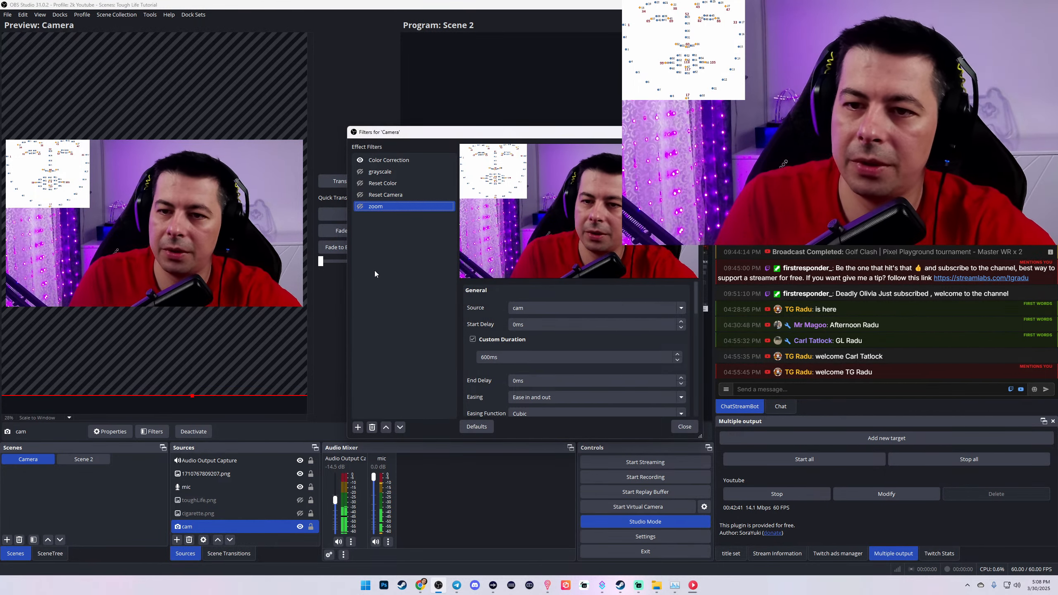
scroll(479, 365, "down", 4)
left_click(518, 371)
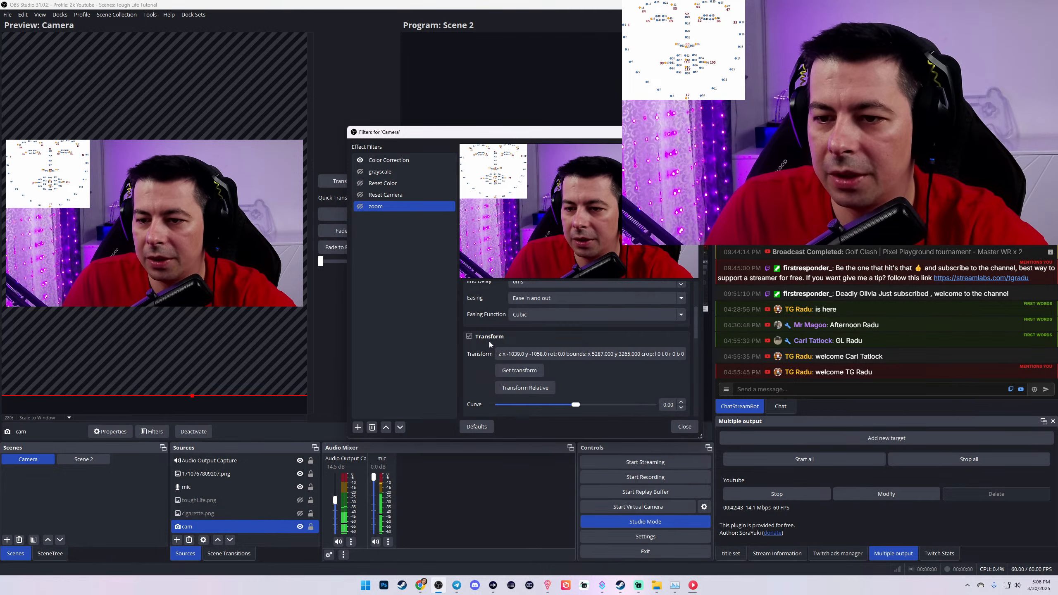
Step: Set the Camera scene's zoom filter duration to 2200 ms and test it alternately with Reset Camera
scroll(490, 341, "up", 5)
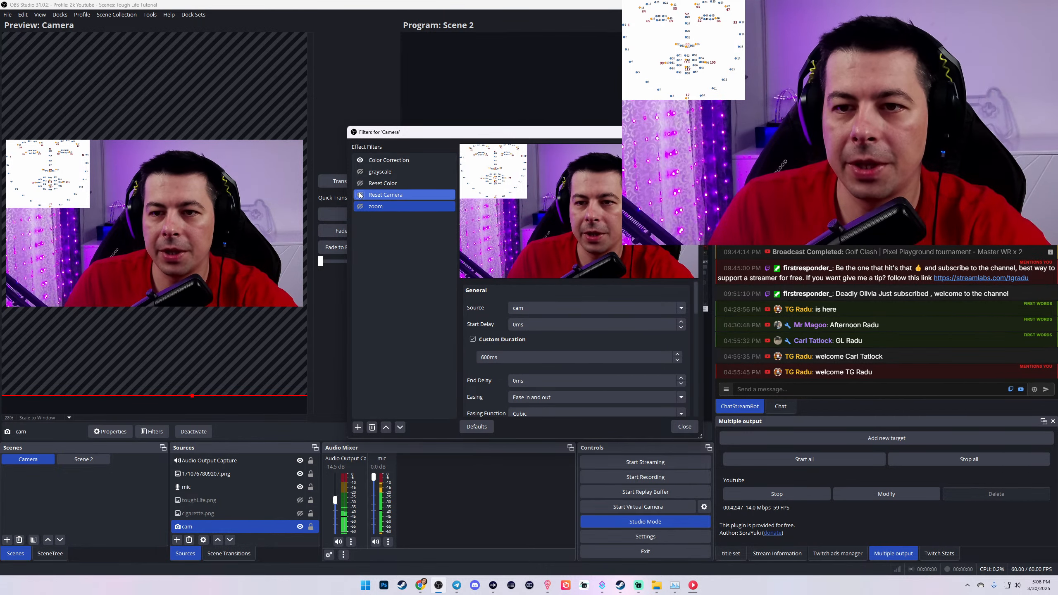
left_click(359, 206)
left_click(360, 207)
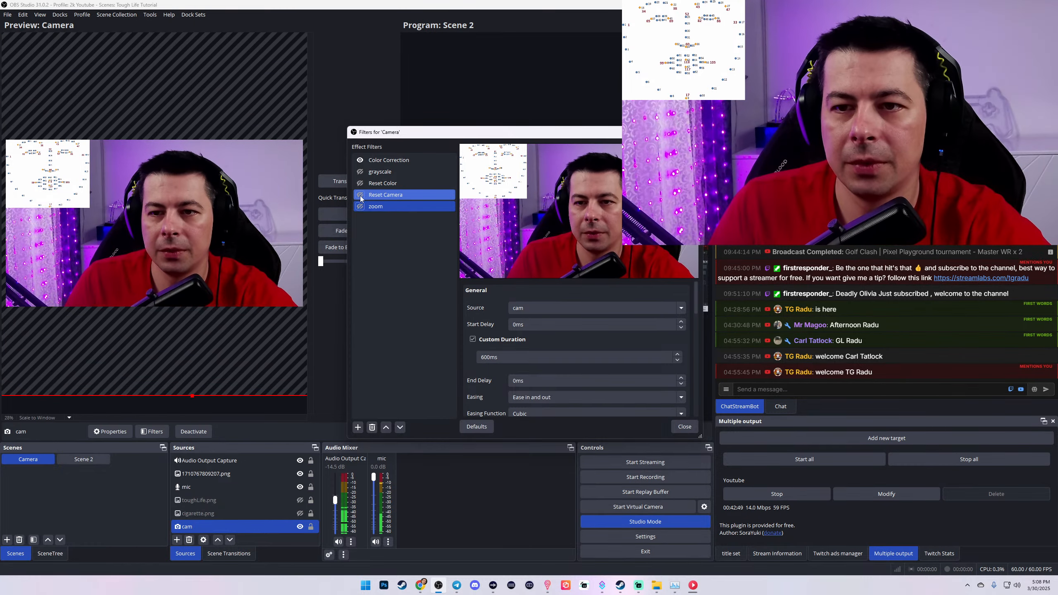
left_click_drag(490, 358, 481, 358)
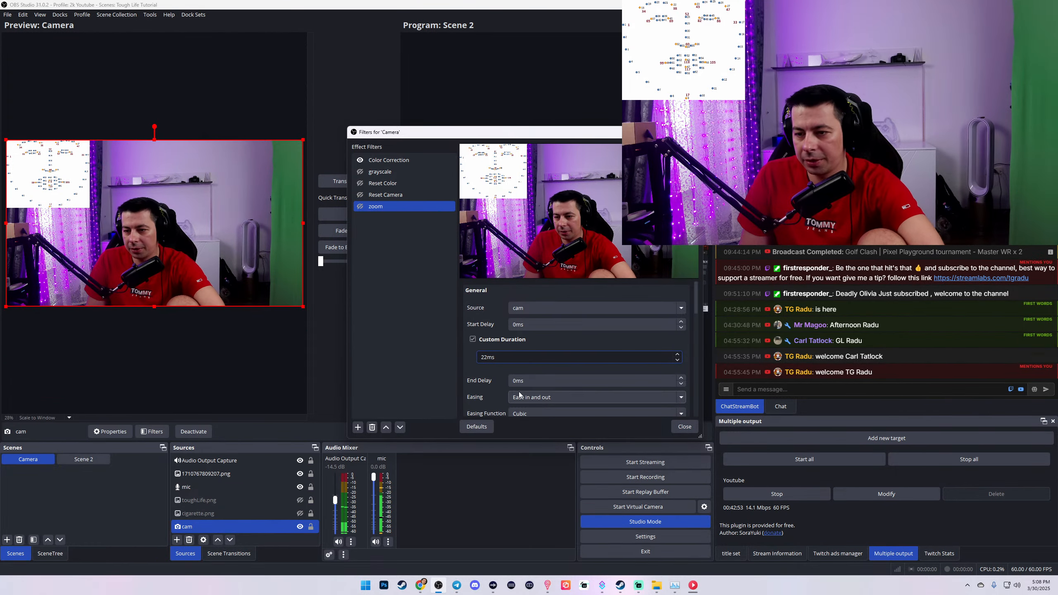
left_click(362, 195)
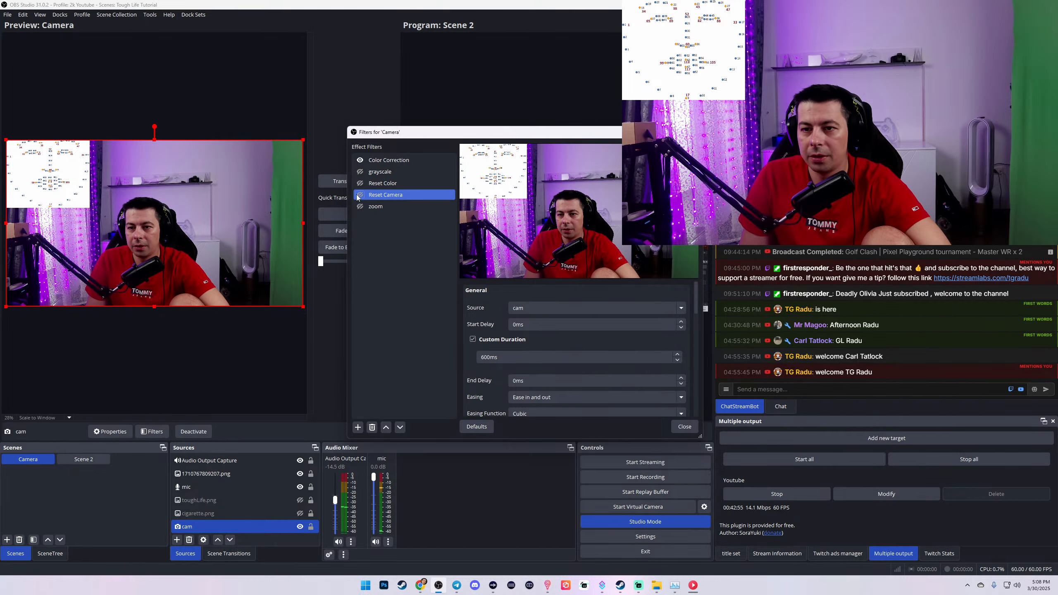
left_click(361, 208)
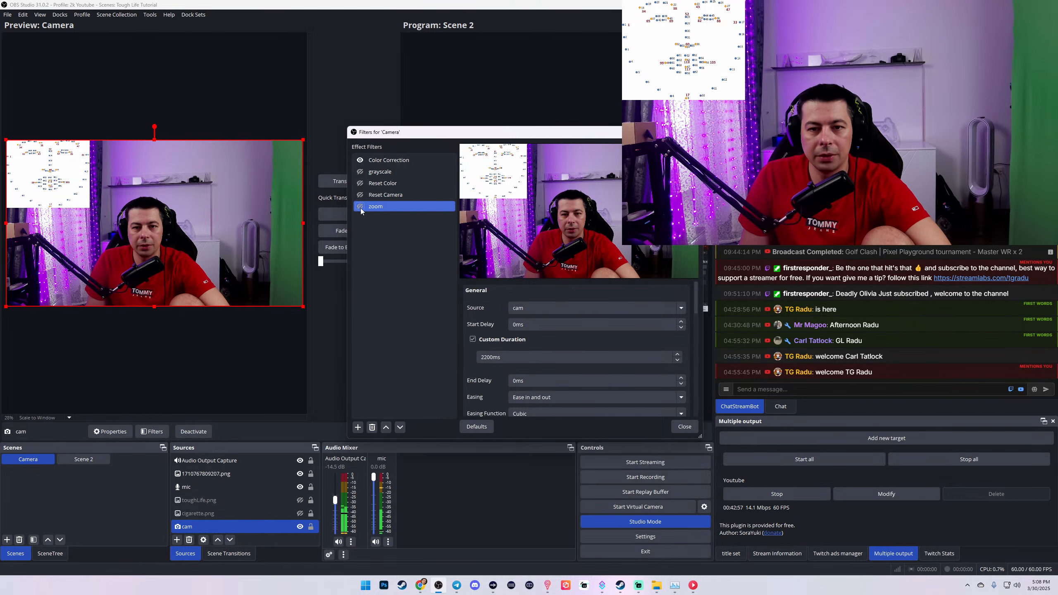
left_click(360, 207)
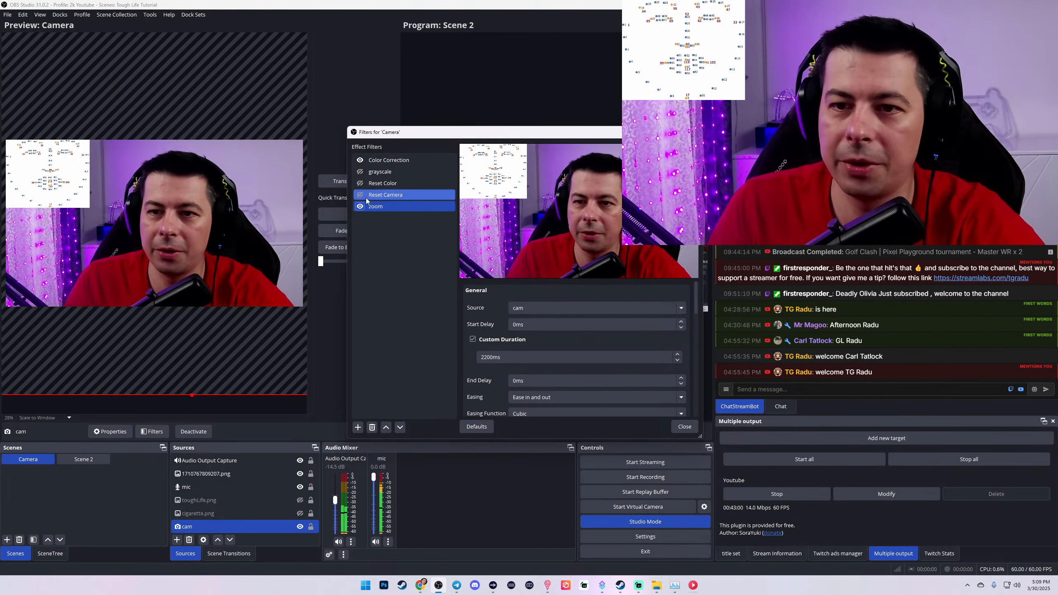
Step: Delete the face-landmark reference image 1710767809207.png from the Camera scene
left_click(84, 189)
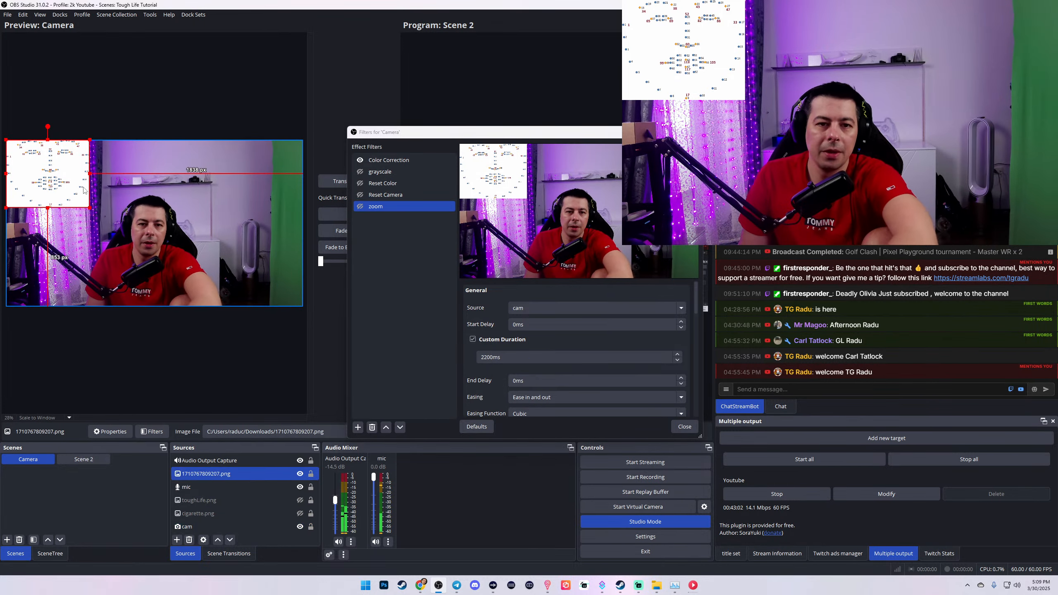
key("Delete")
left_click(568, 299)
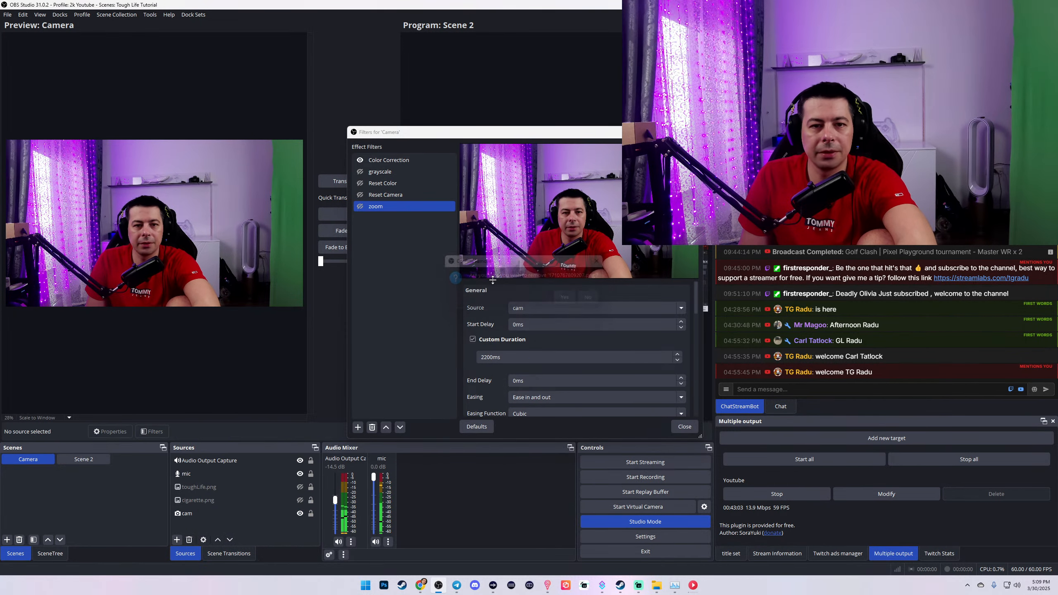
Step: Close the Camera scene's filters and check the state of the cam source's NVIDIA AR Move and Freeze filters
left_click(685, 426)
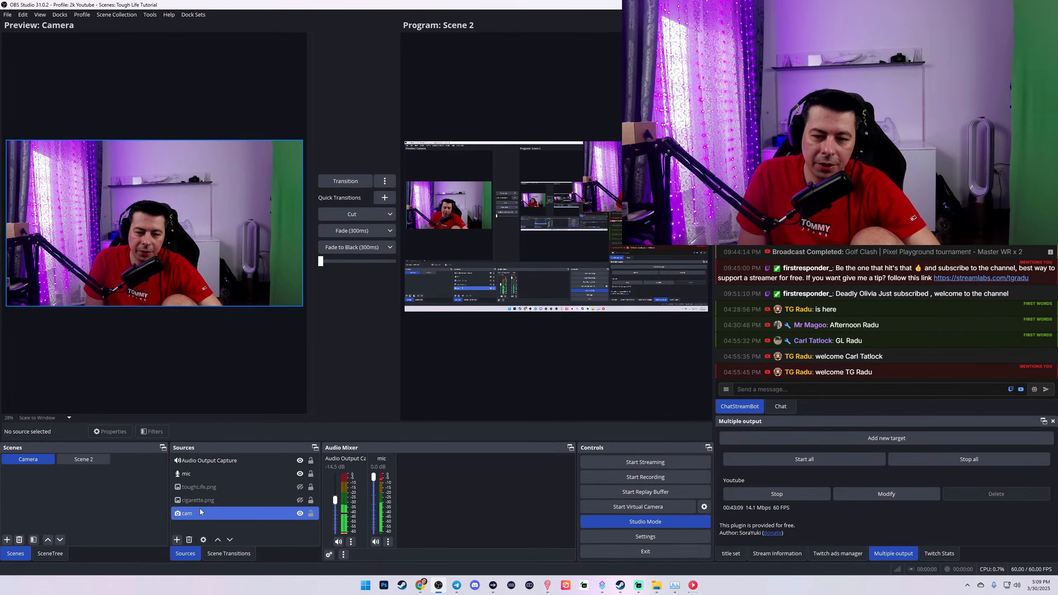
left_click(187, 513)
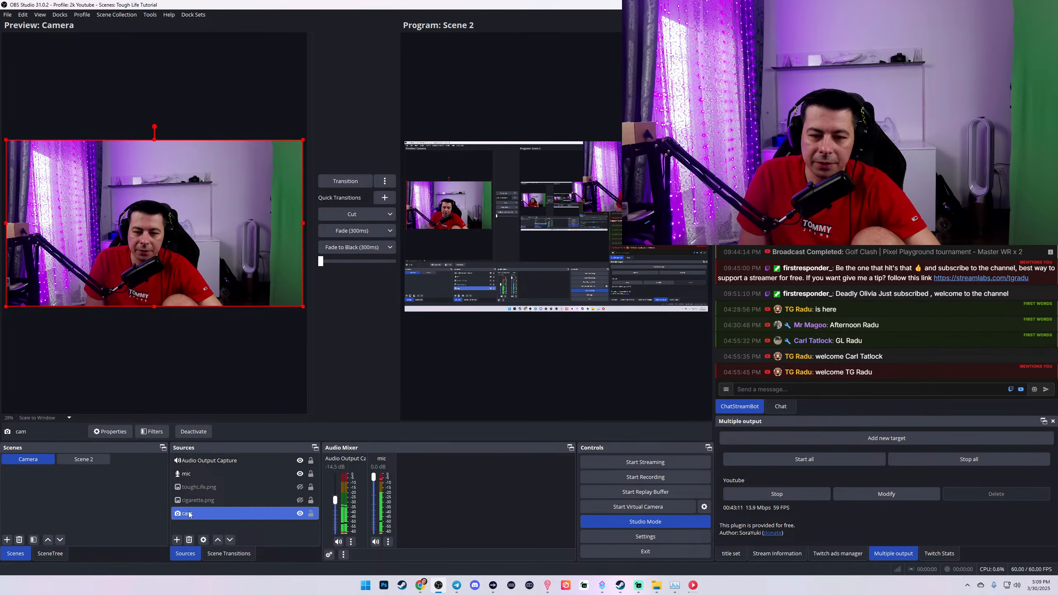
right_click(189, 514)
left_click(205, 493)
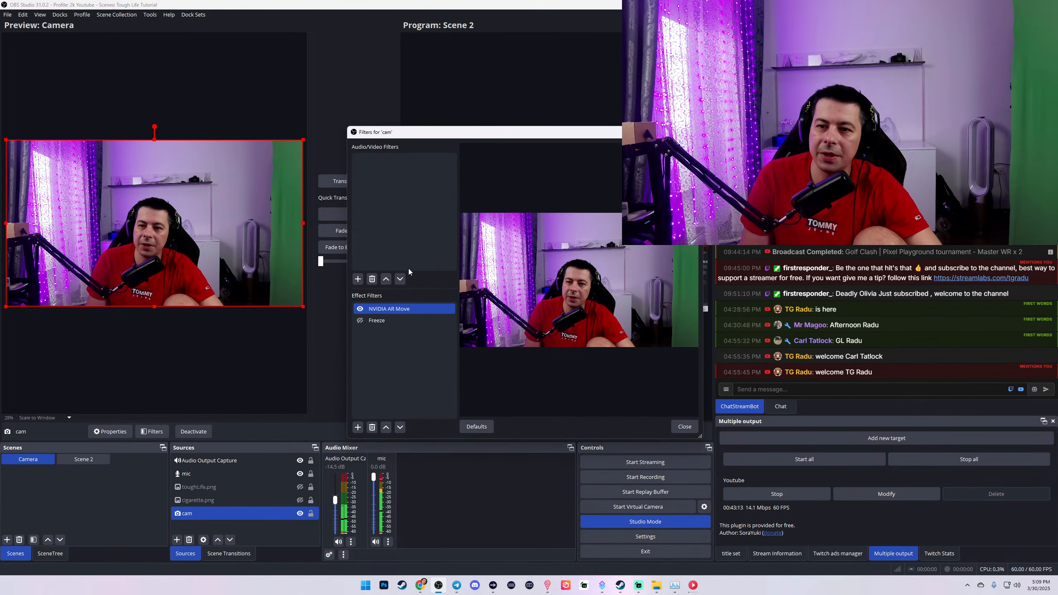
left_click(685, 426)
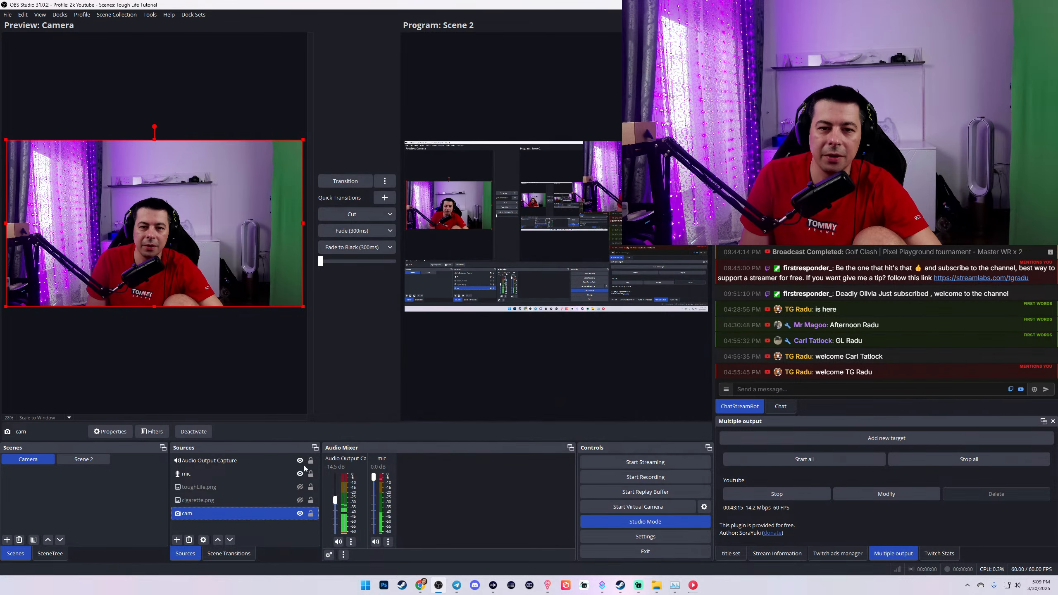
Step: Run the Camera scene's zoom filter followed by Reset Camera, and recheck the Freeze filter on cam
right_click(38, 459)
left_click(84, 415)
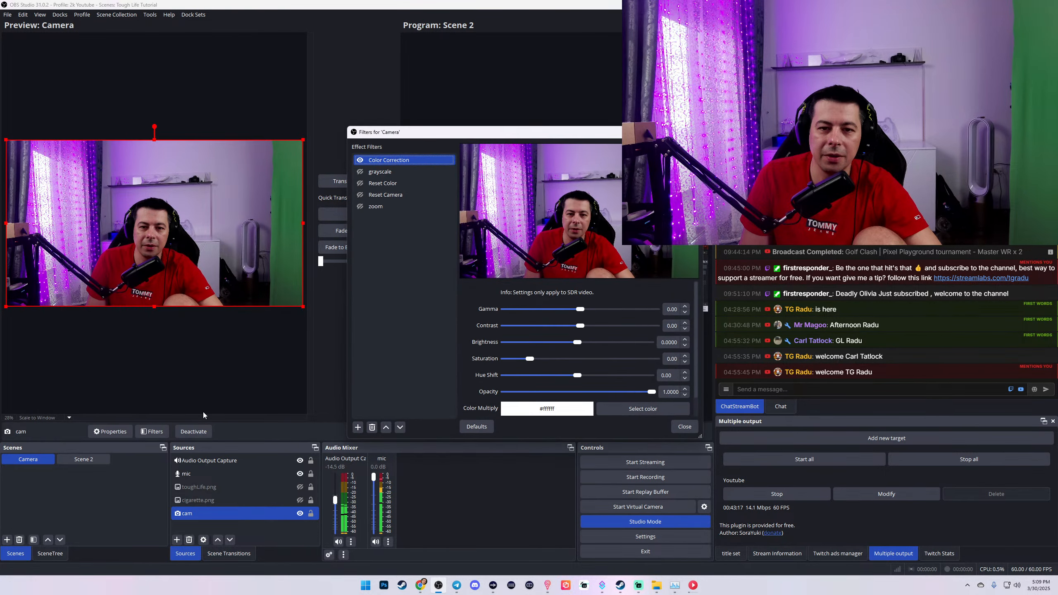
left_click(360, 206)
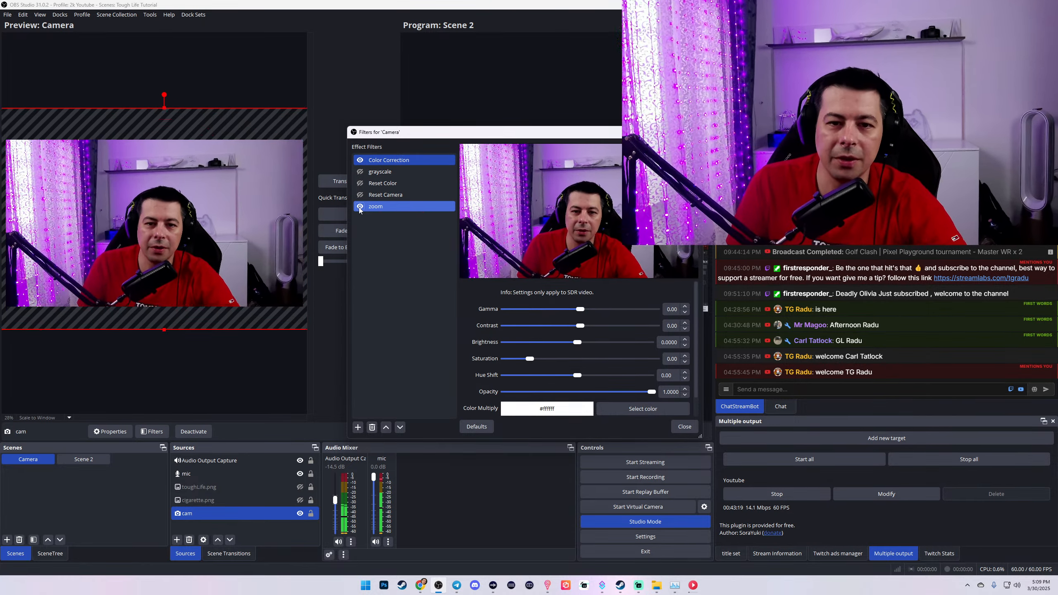
left_click(360, 207)
left_click(358, 193)
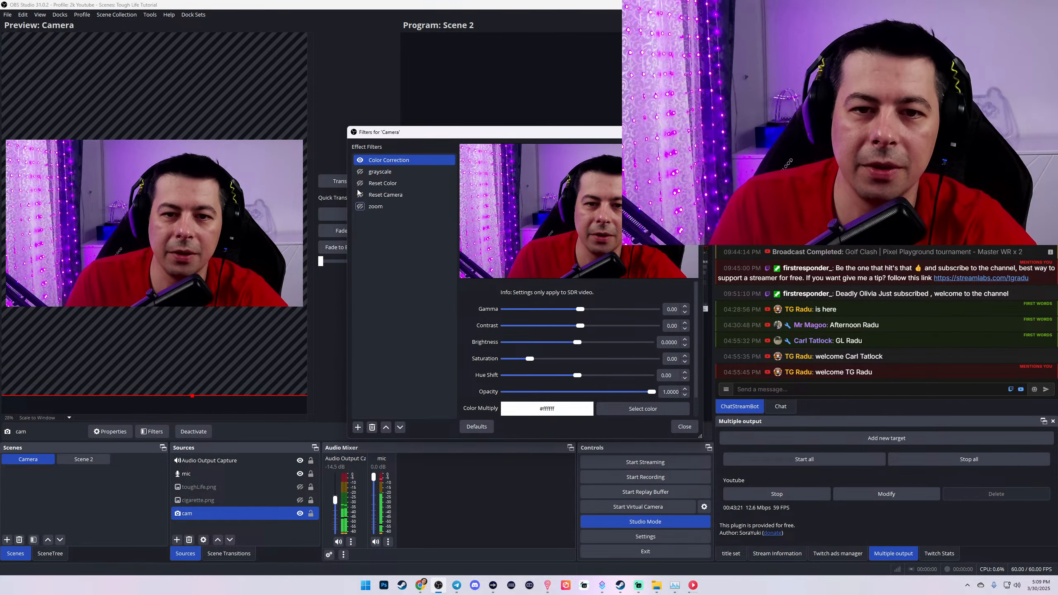
left_click(360, 194)
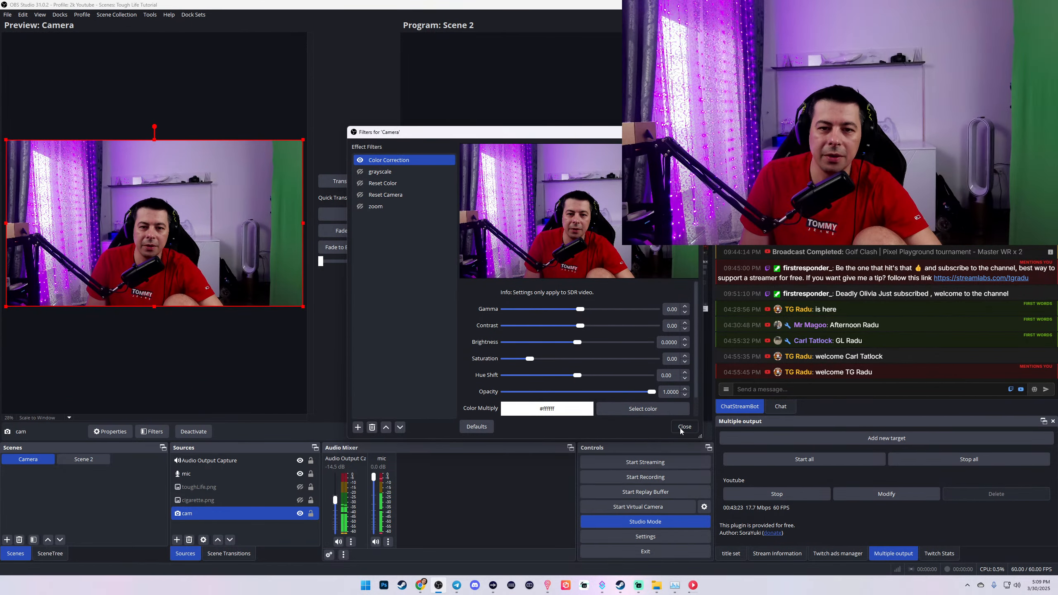
left_click(683, 426)
left_click(152, 431)
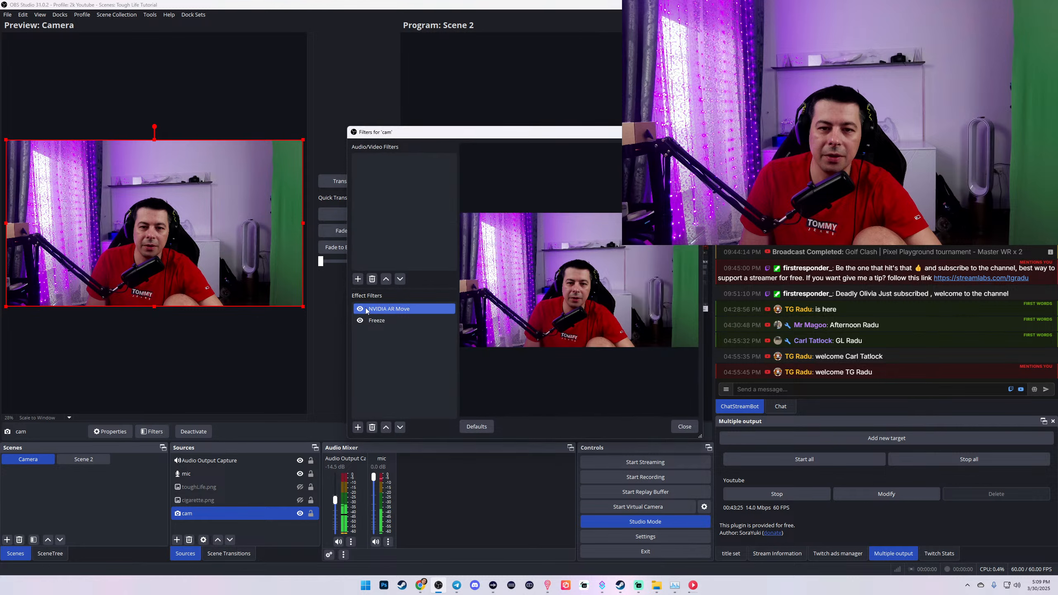
left_click(684, 427)
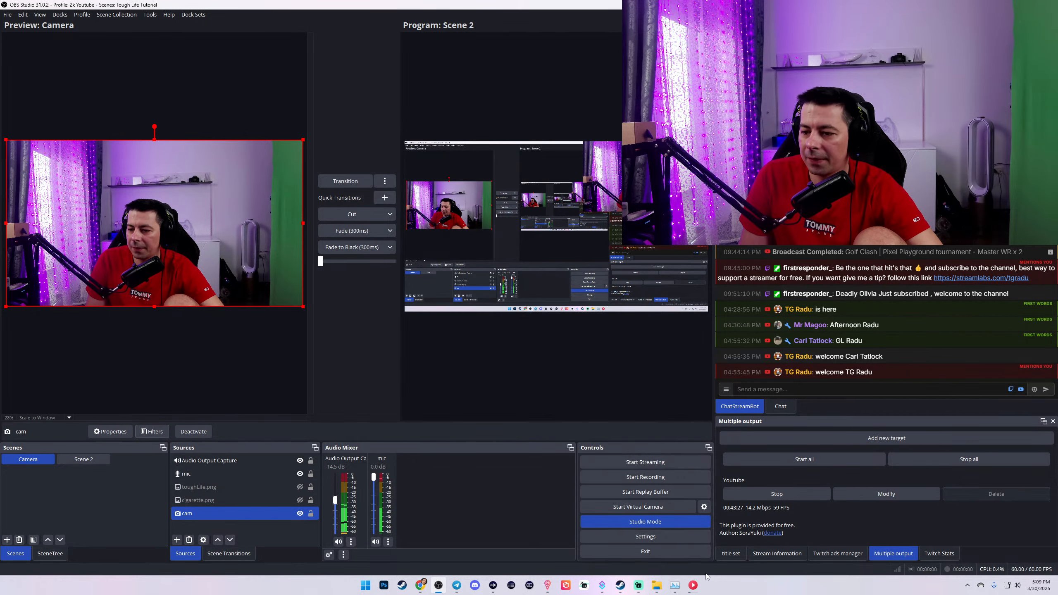
Step: Switch to Lumia Stream, open the OBS actions of !toughlife2 and check the cam action that enables NVIDIA AR Move
left_click(547, 585)
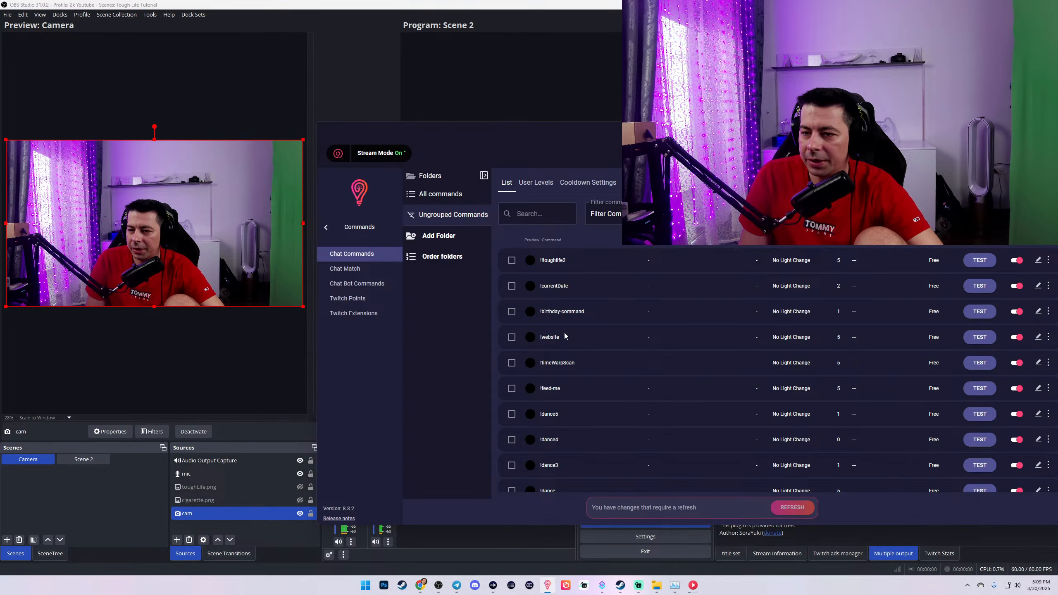
left_click(1039, 261)
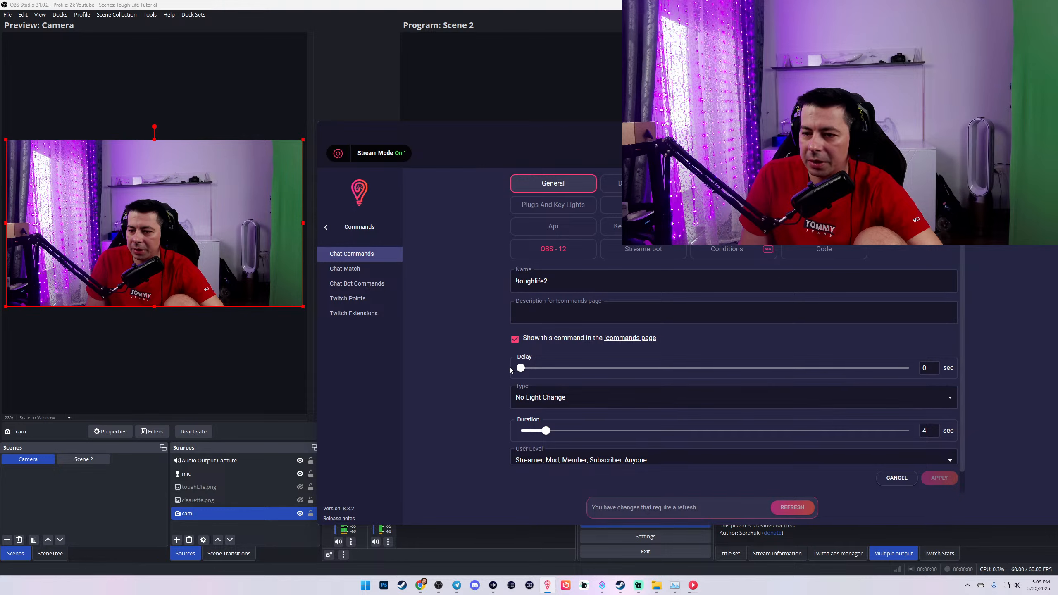
left_click(554, 250)
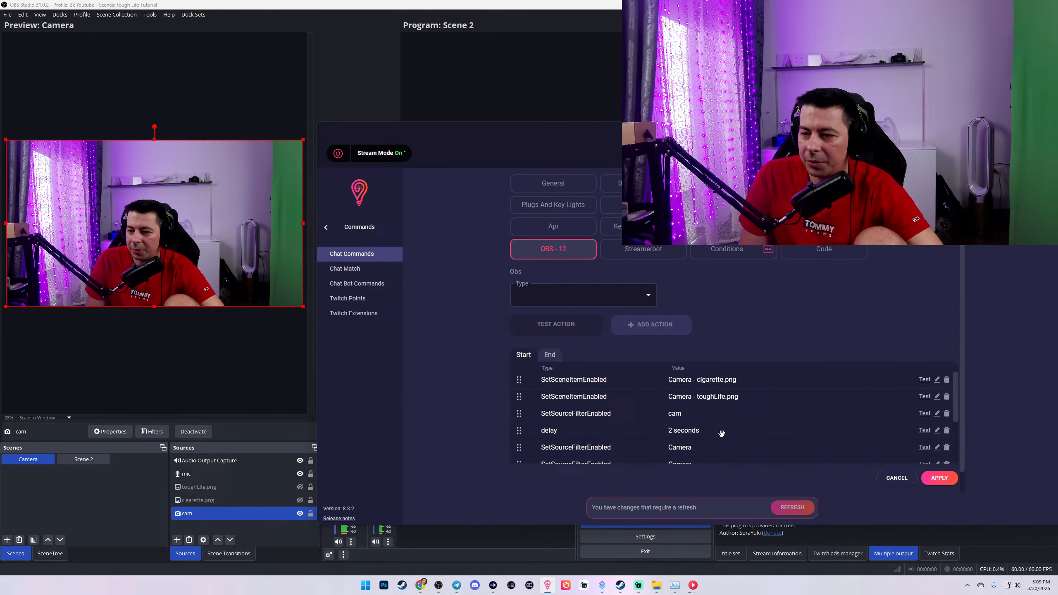
left_click(938, 414)
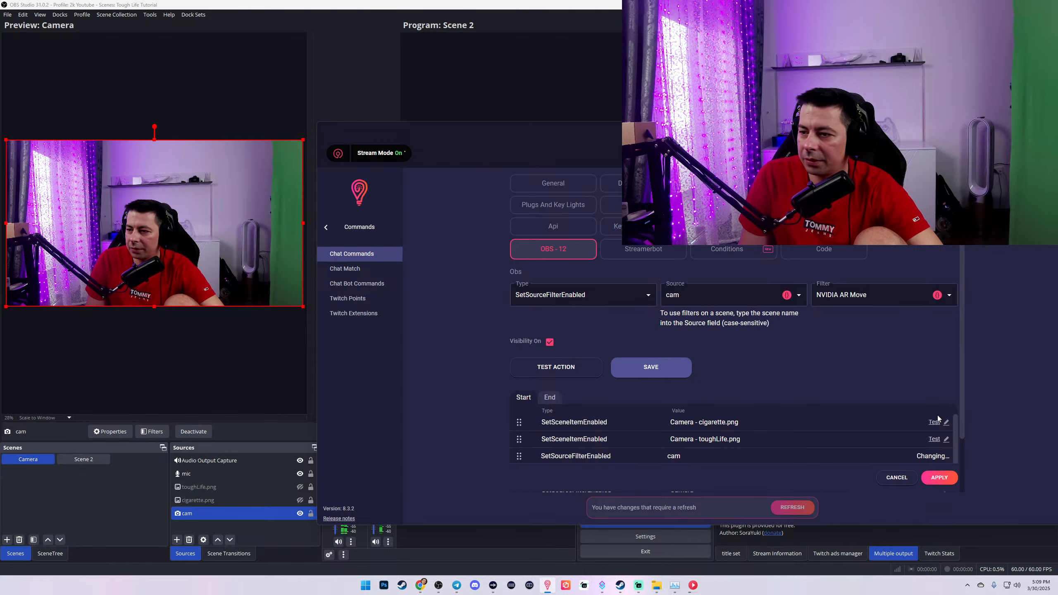
left_click(657, 369)
scroll(709, 441, "down", 3)
scroll(709, 447, "up", 3)
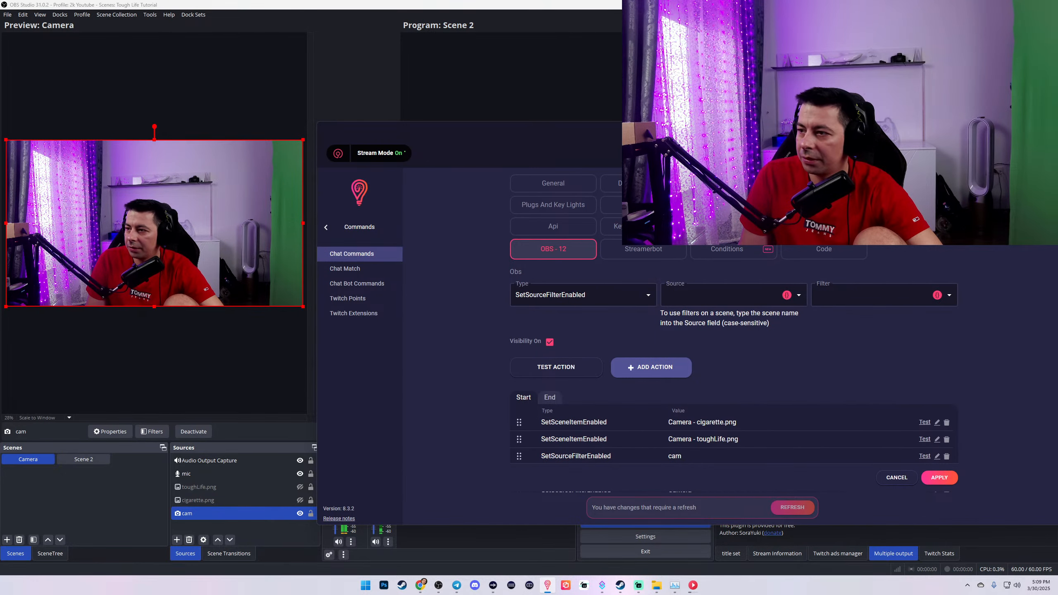
Step: Maximize the window and change the source of the filter action right after the 2-second delay to cam, saving it
left_click_drag(867, 130, 710, 105)
double_click(710, 105)
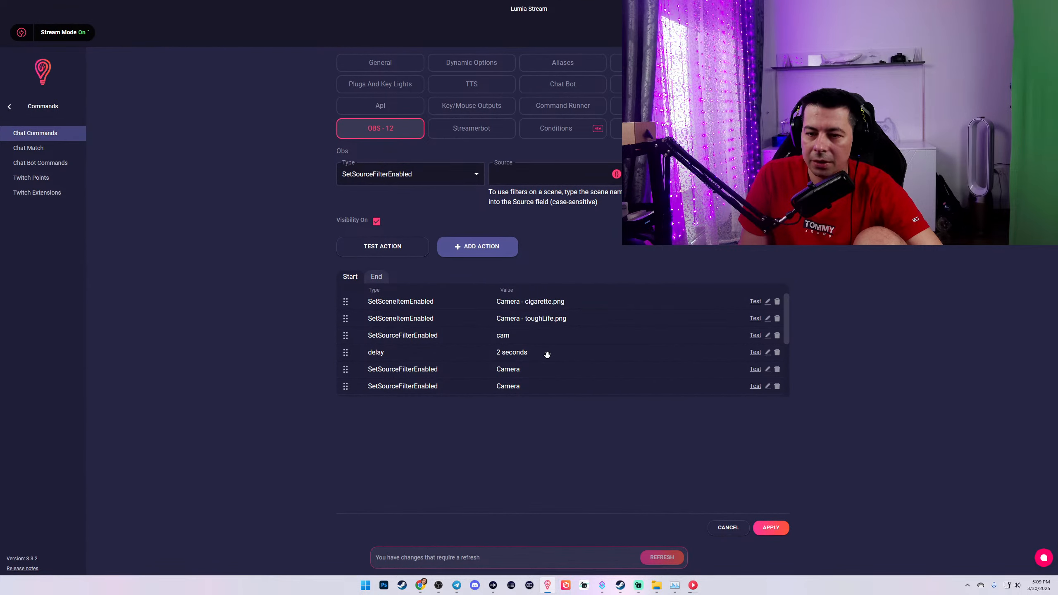
scroll(787, 336, "down", 2)
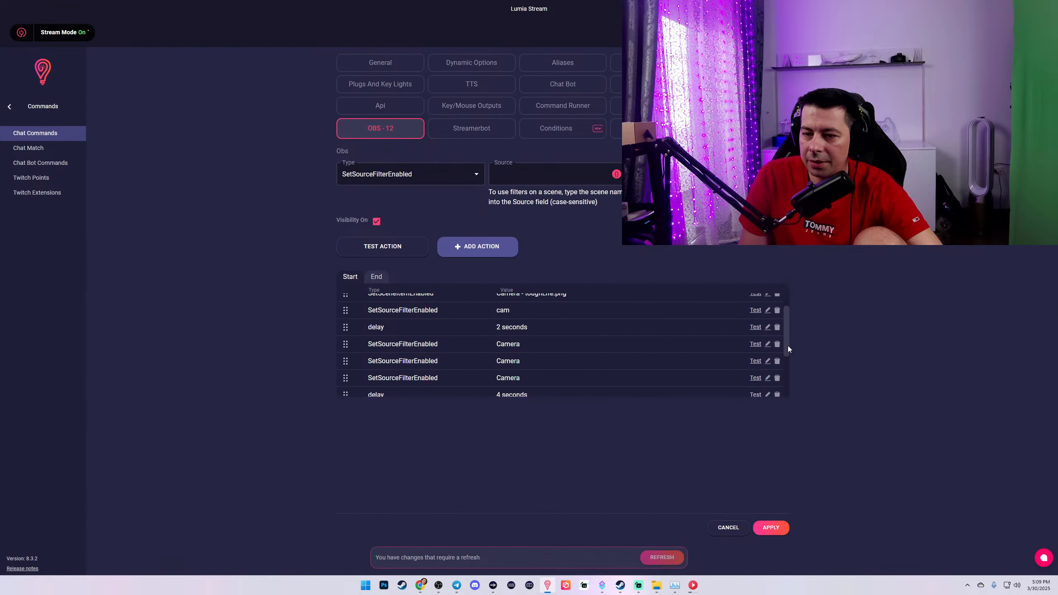
left_click(768, 326)
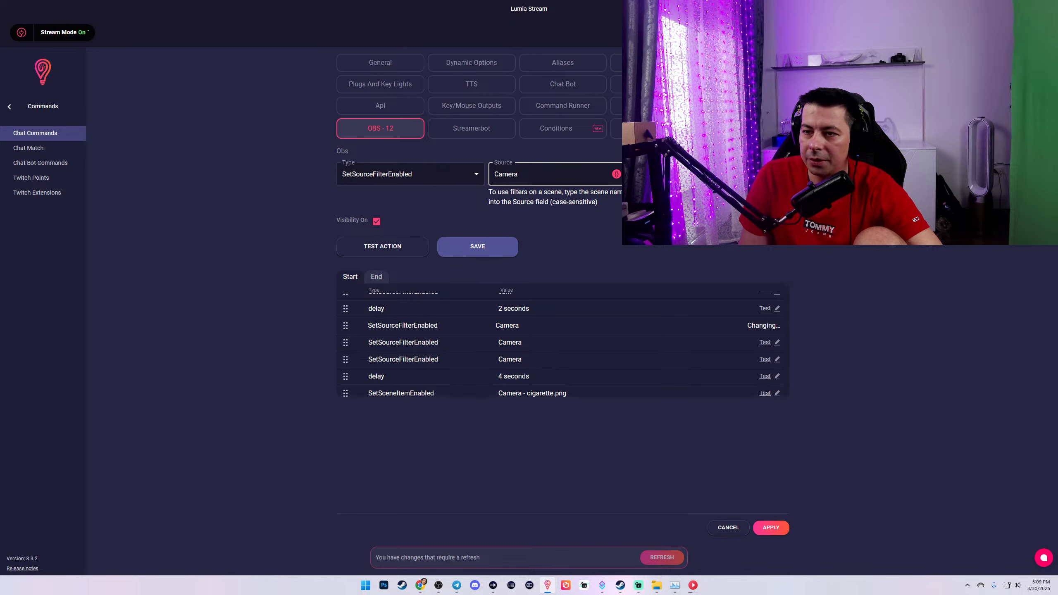
left_click(568, 175)
left_click(547, 198)
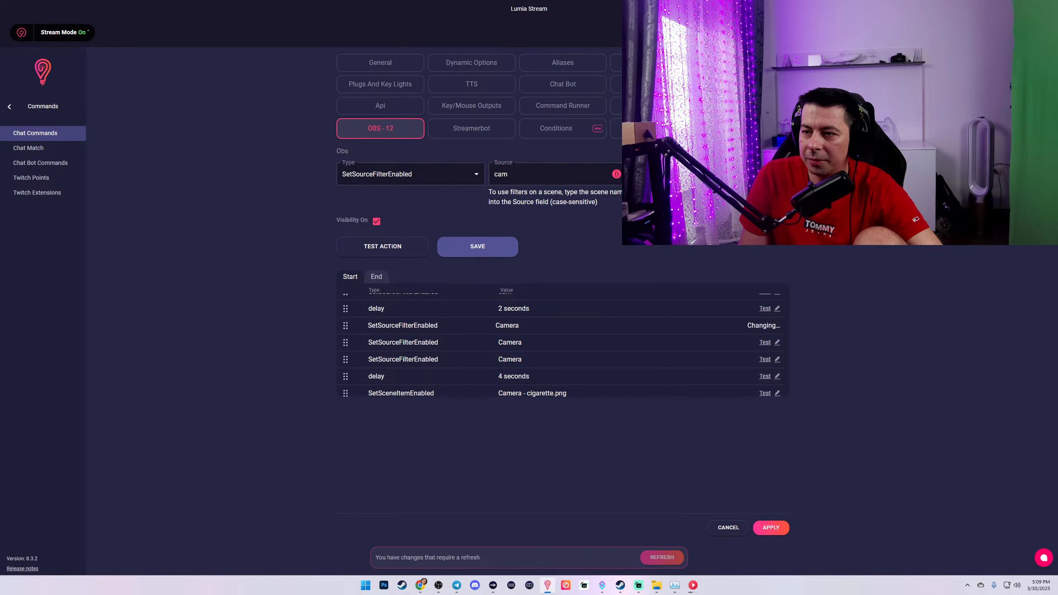
left_click(479, 247)
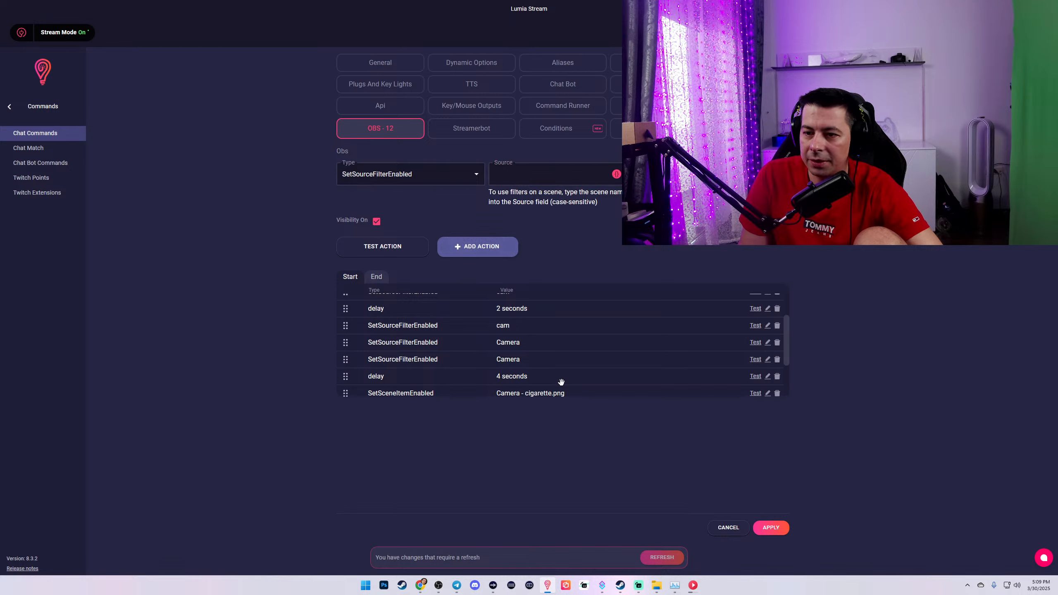
Step: Re-enter Camera as the source of the filter action right before the 4-second delay, choose its filter and save it
left_click(769, 343)
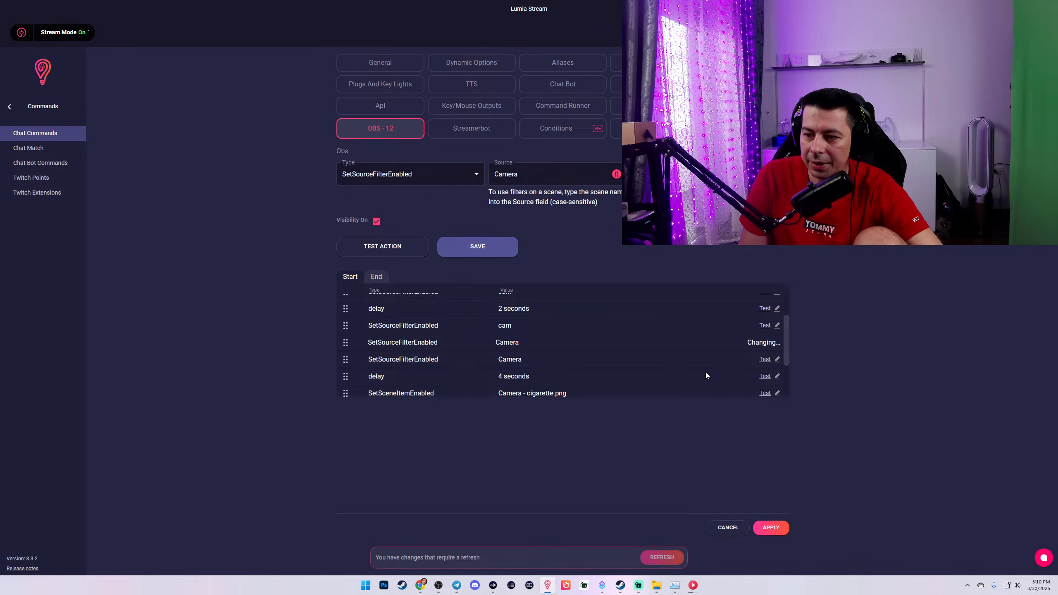
left_click(507, 249)
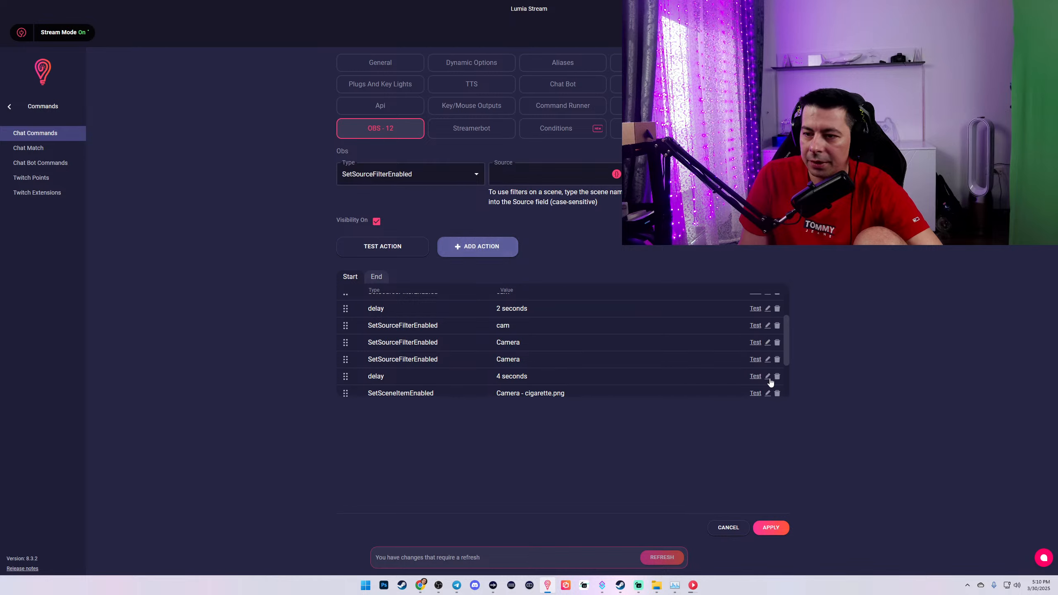
left_click(776, 359)
left_click(530, 180)
left_click(708, 174)
left_click(567, 180)
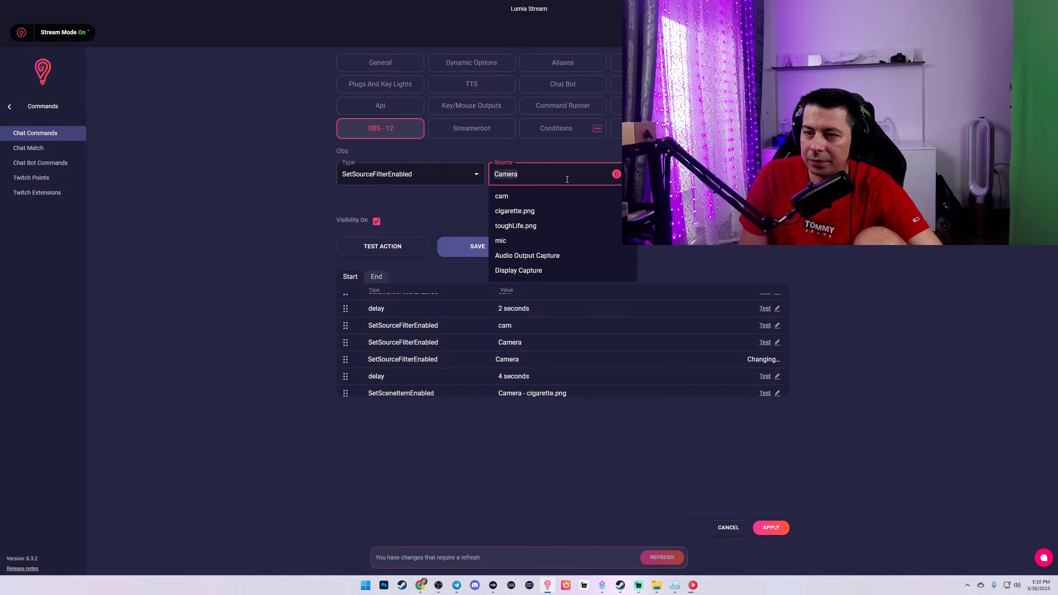
type("C")
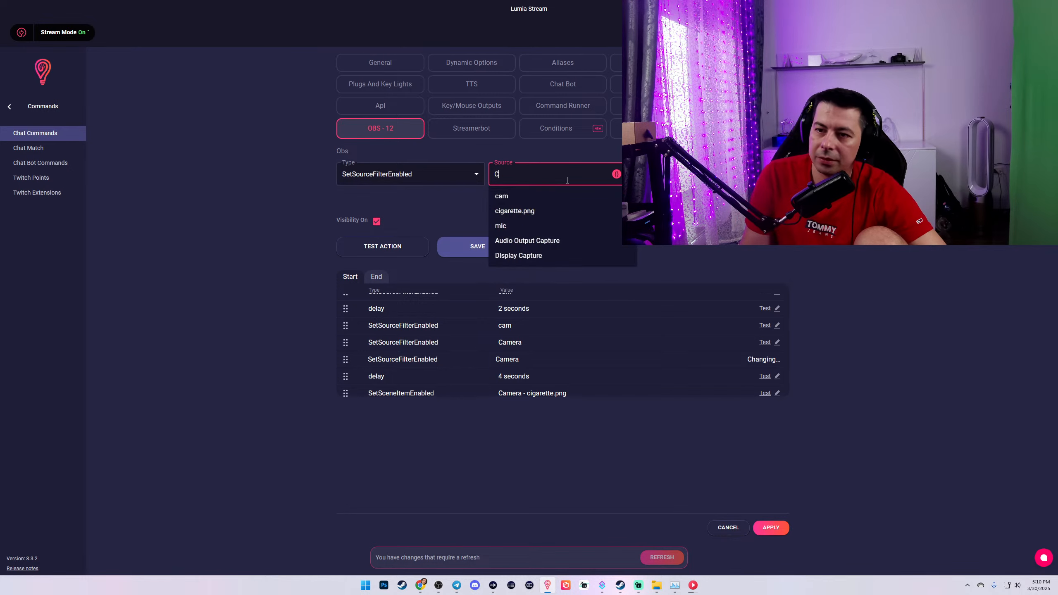
type("amera")
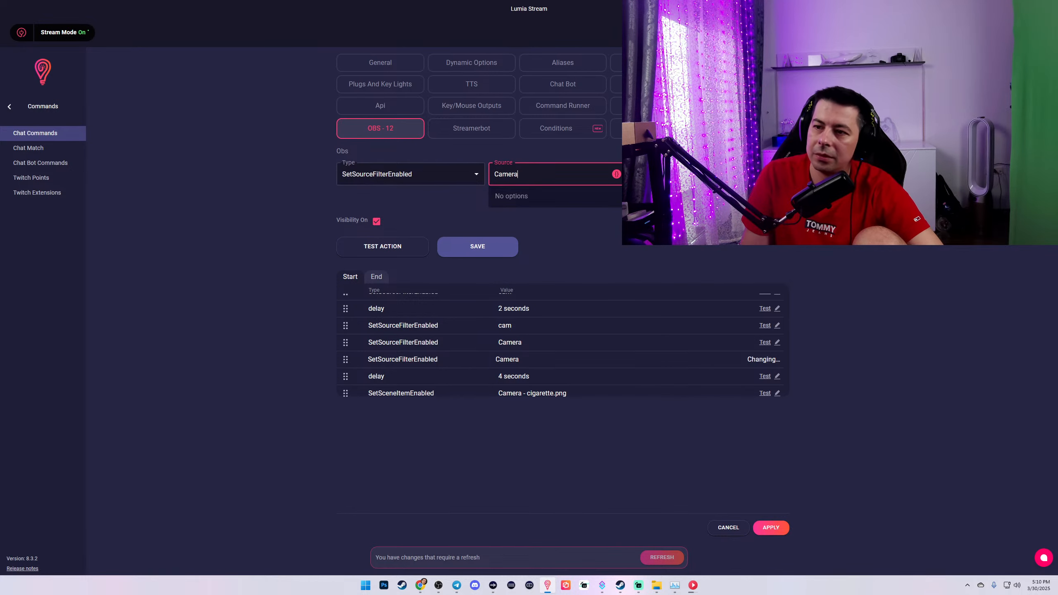
left_click(708, 174)
left_click(662, 255)
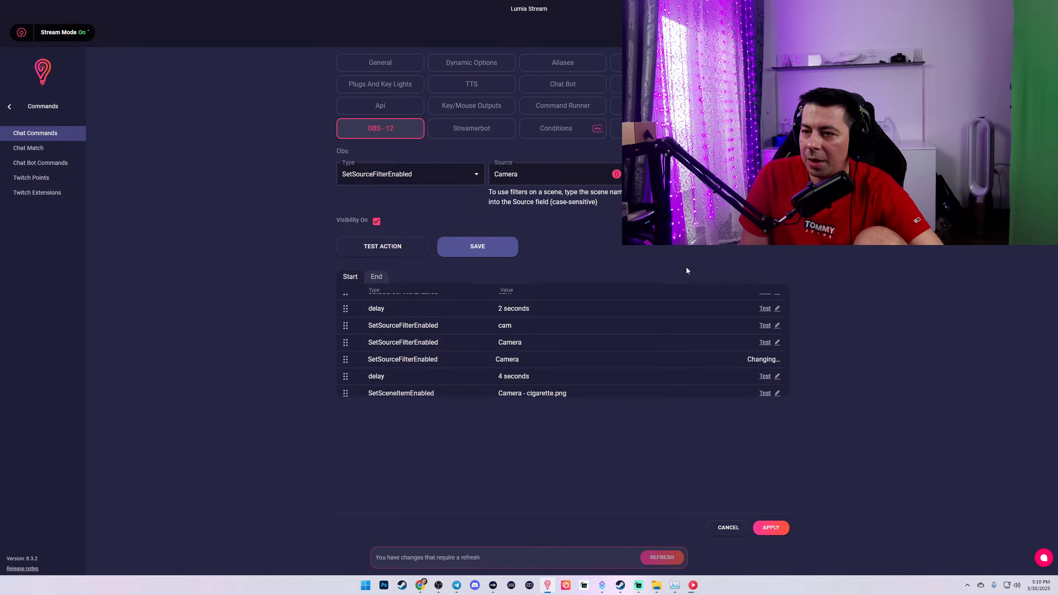
left_click(498, 255)
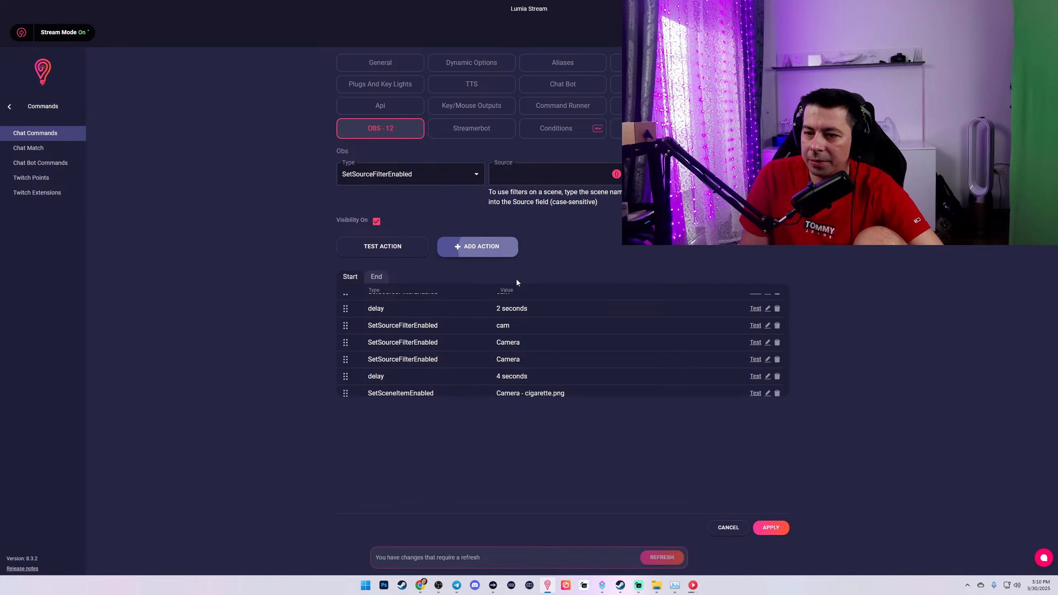
Step: Review the filters set in the two Camera filter actions before the 4-second delay and save them again
left_click(768, 360)
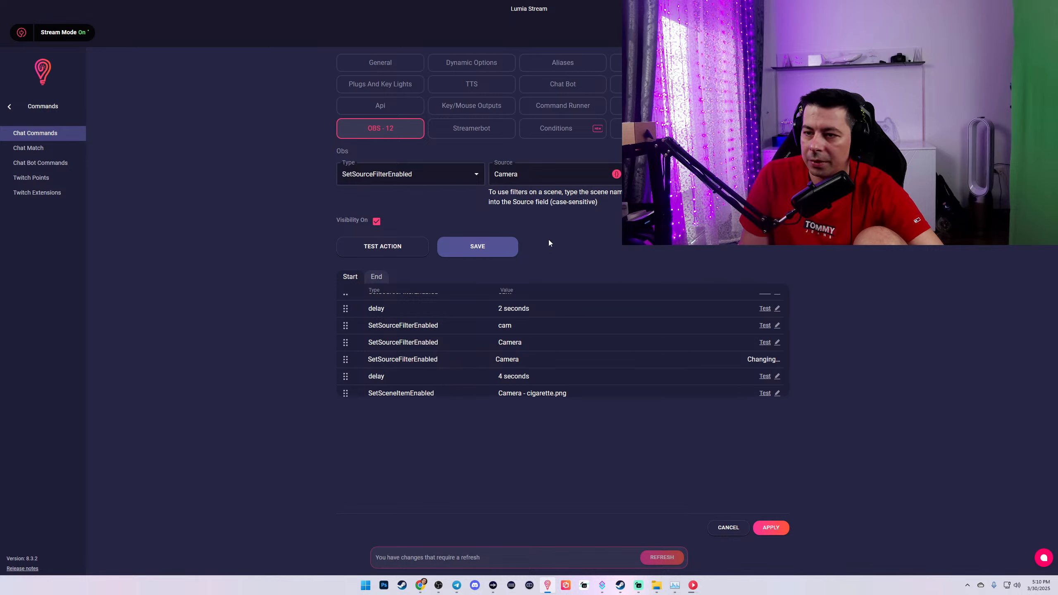
left_click(482, 252)
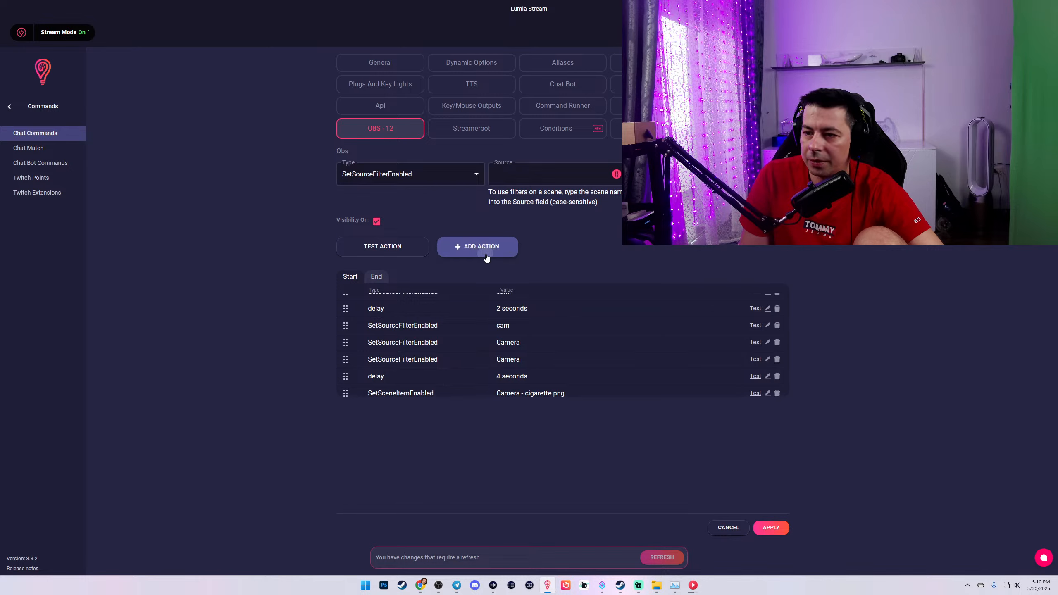
left_click(768, 344)
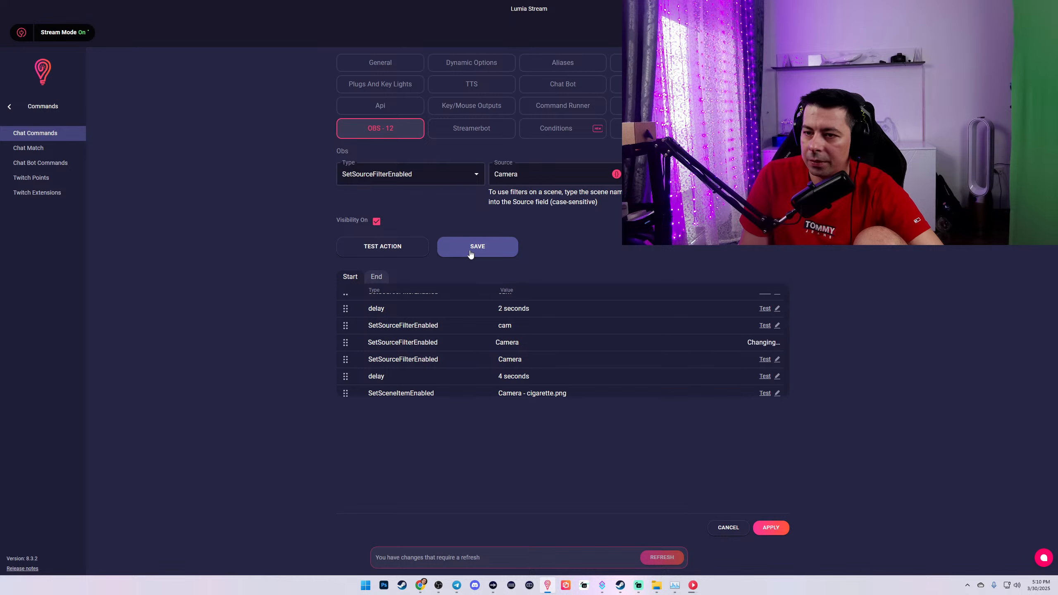
left_click(715, 174)
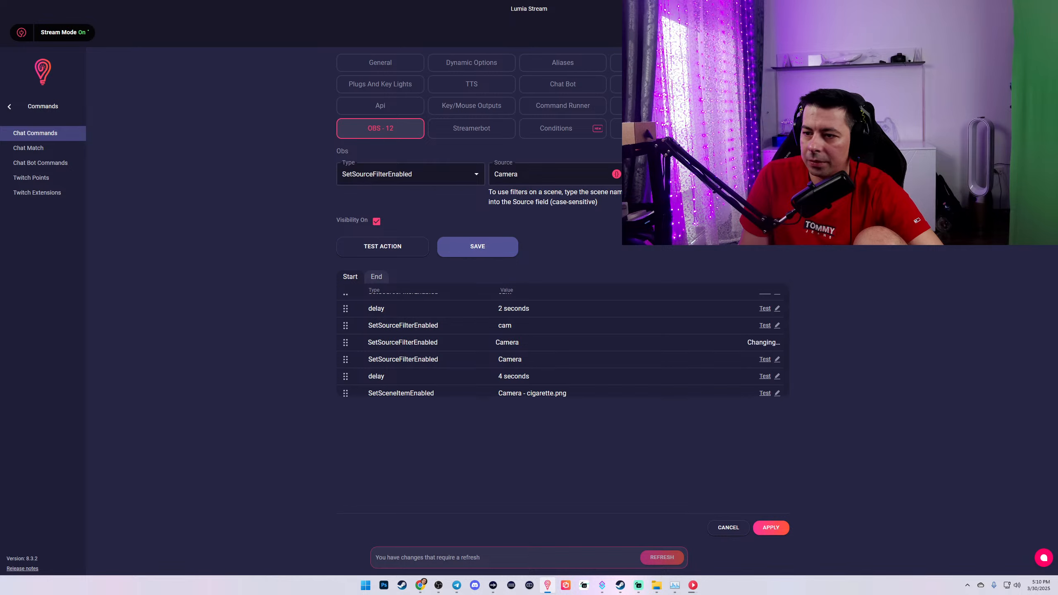
left_click(493, 247)
Step: Review the filters in the last two Camera actions at the end of the start list and save them again
scroll(551, 382, "down", 2)
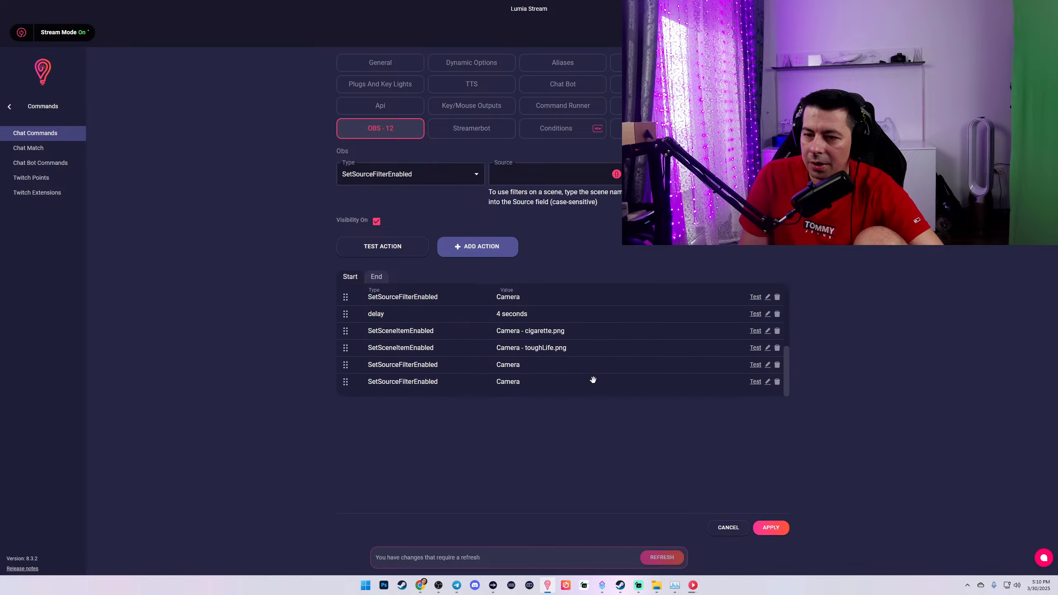
left_click(768, 365)
left_click(496, 249)
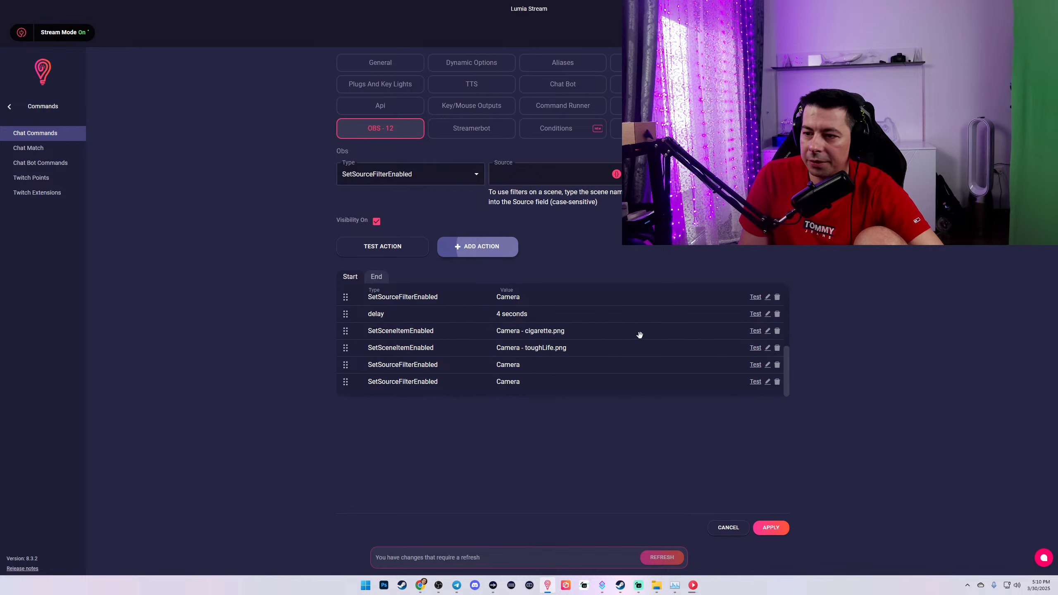
left_click(768, 381)
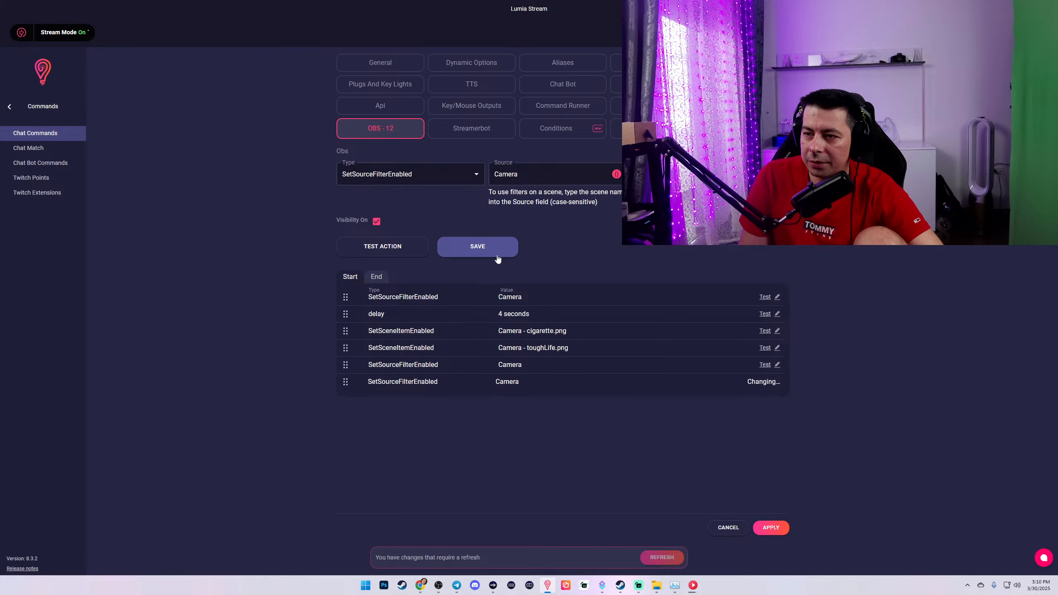
left_click(475, 247)
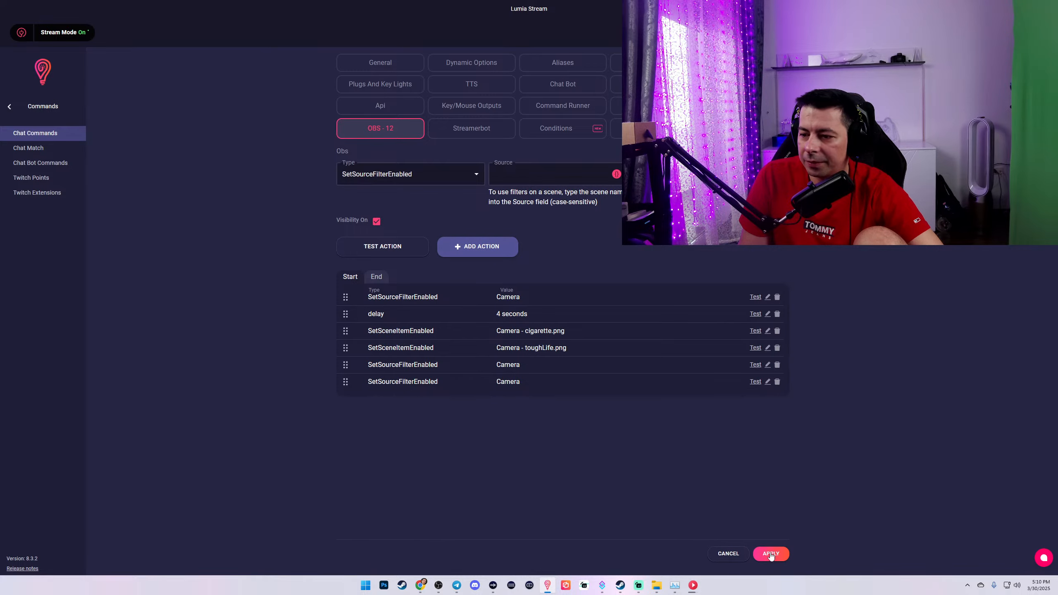
Step: Apply the !toughlife2 command changes, shrink the Lumia Stream window beside the OBS preview and test the command
left_click(771, 528)
left_click_drag(854, 9, 933, 164)
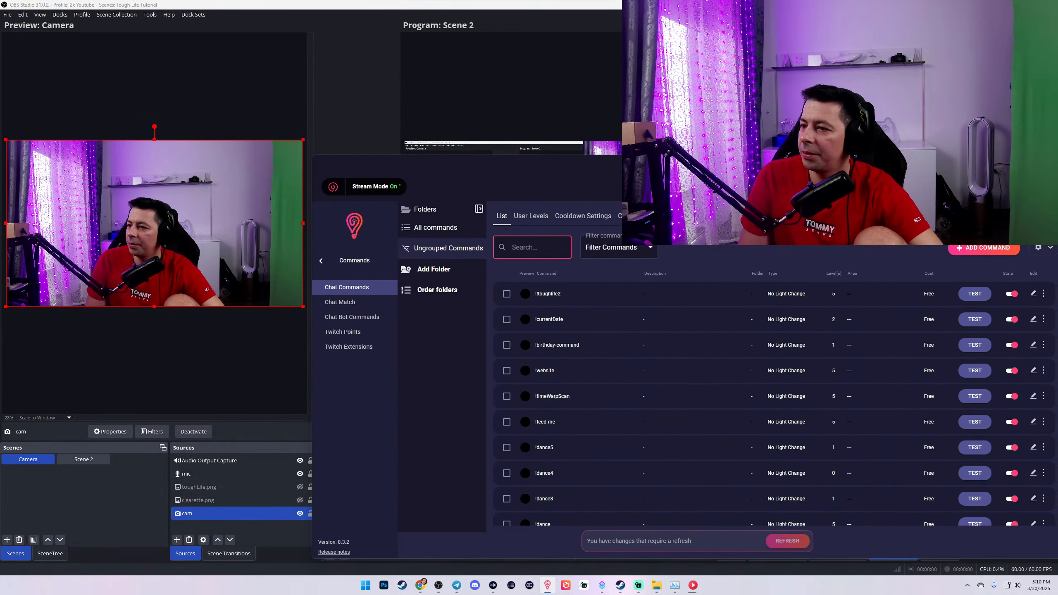
left_click(978, 298)
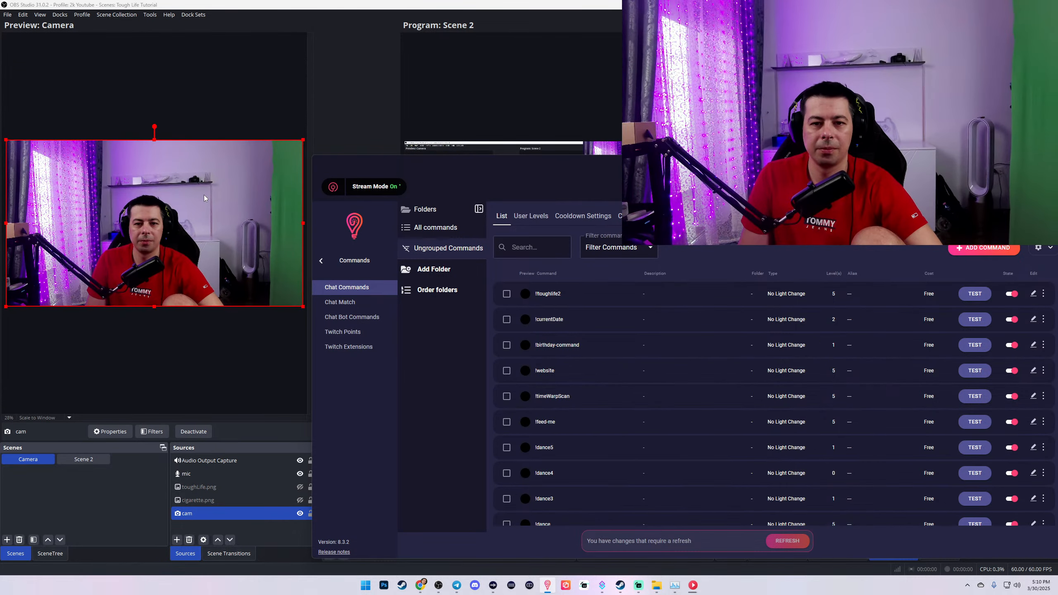
Step: Switch to OBS and review the effect filters on the cam source in the Camera scene
left_click(17, 448)
right_click(33, 457)
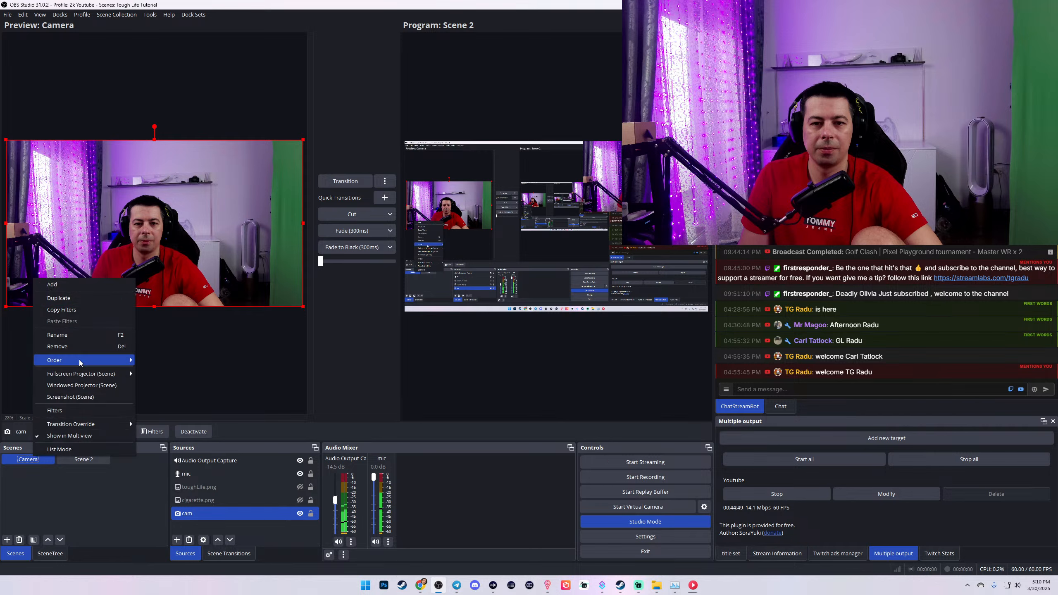
right_click(178, 515)
right_click(178, 515)
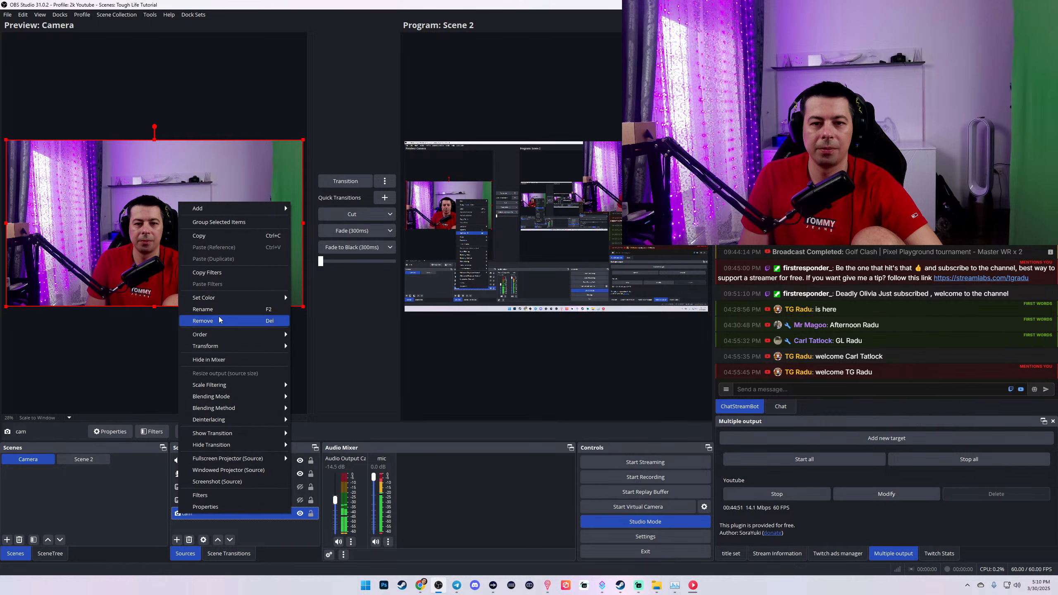
left_click(200, 495)
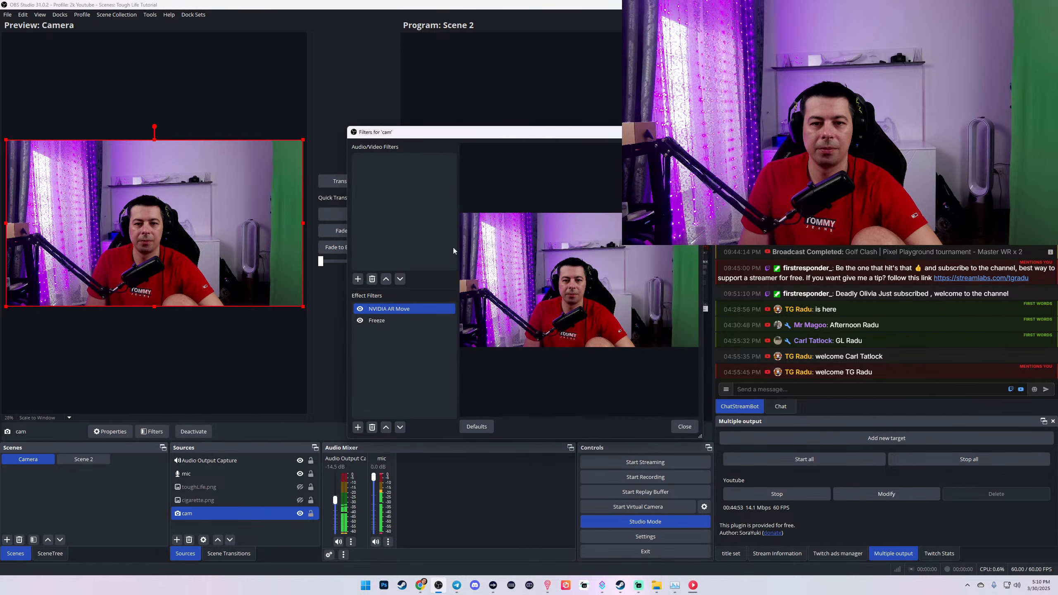
left_click(684, 427)
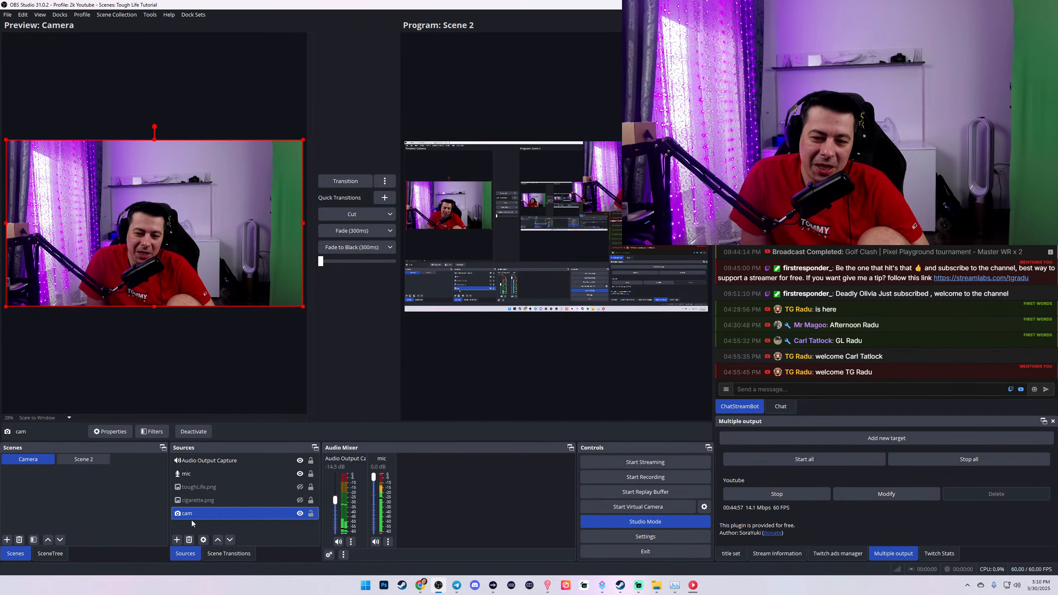
Step: Add a Freeze filter with its default name to the Camera scene
right_click(33, 458)
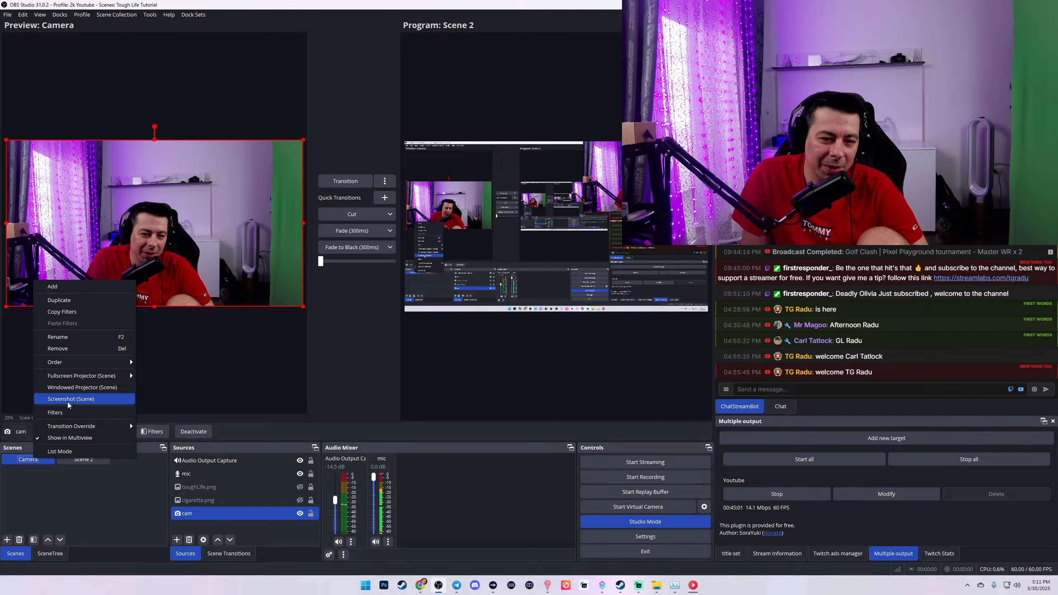
left_click(59, 413)
left_click(357, 434)
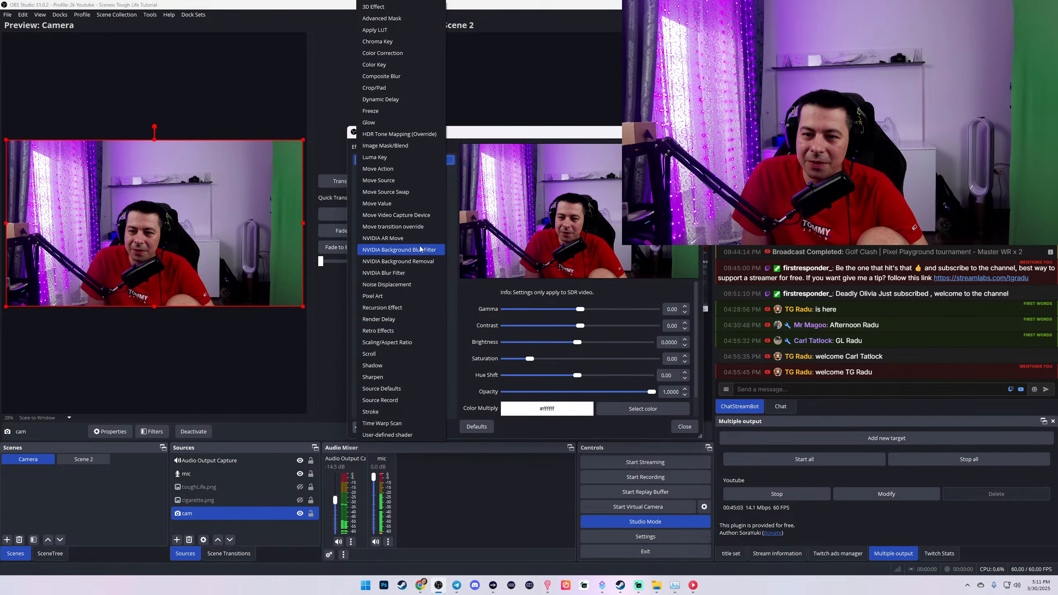
left_click(398, 111)
left_click(504, 298)
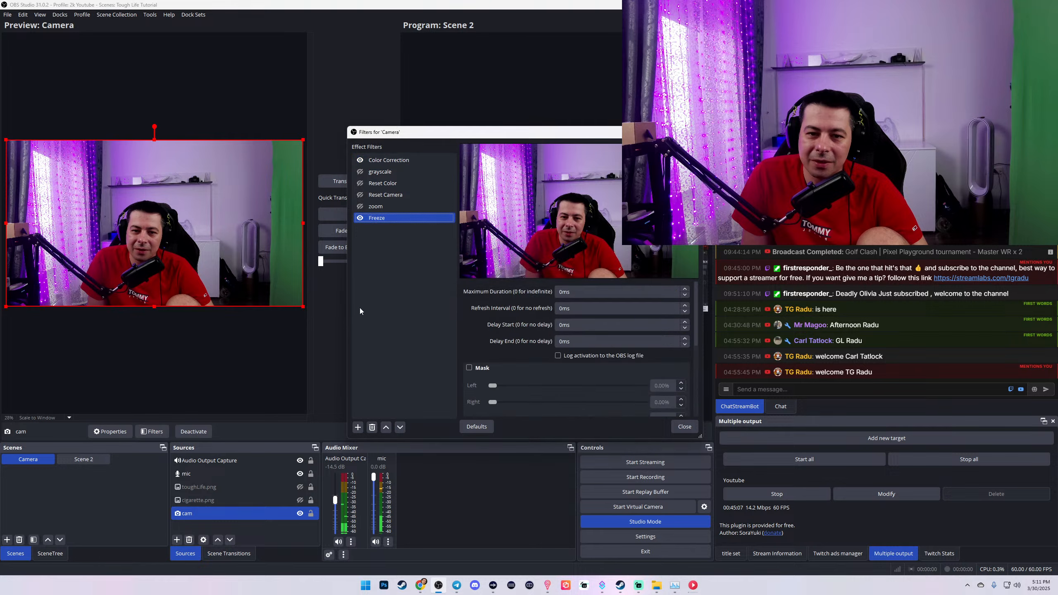
Step: Try the zoom filter with Freeze active, disable the scene's Freeze filter and close the Camera filters
left_click(361, 207)
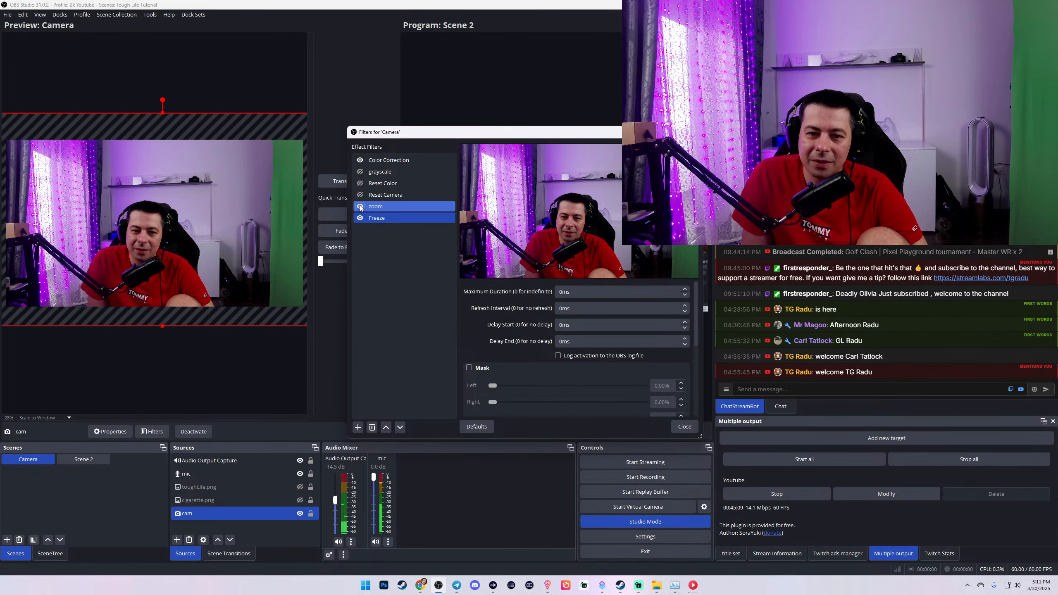
left_click(360, 218)
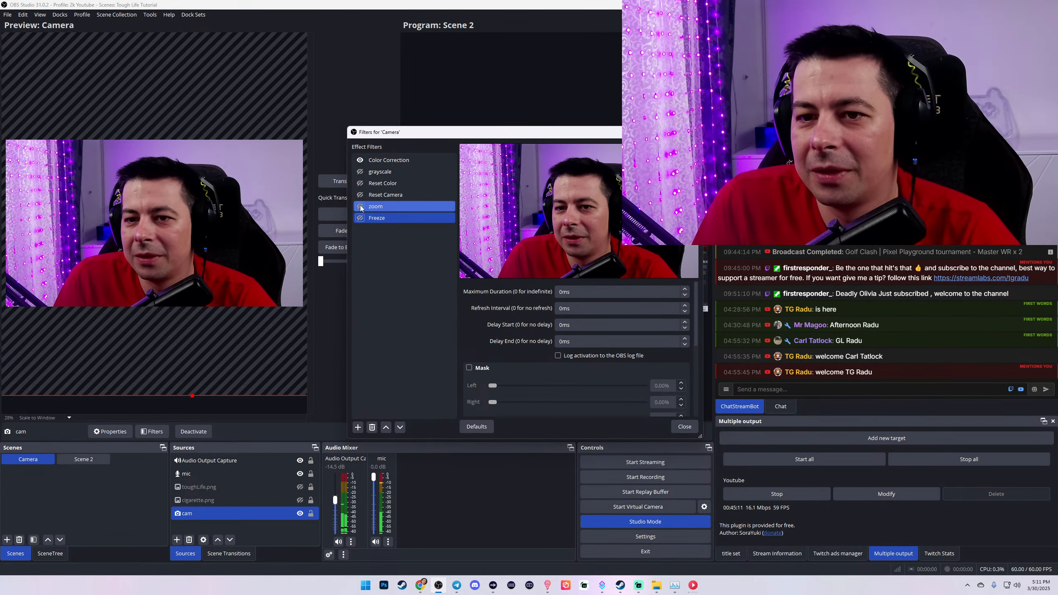
left_click(360, 207)
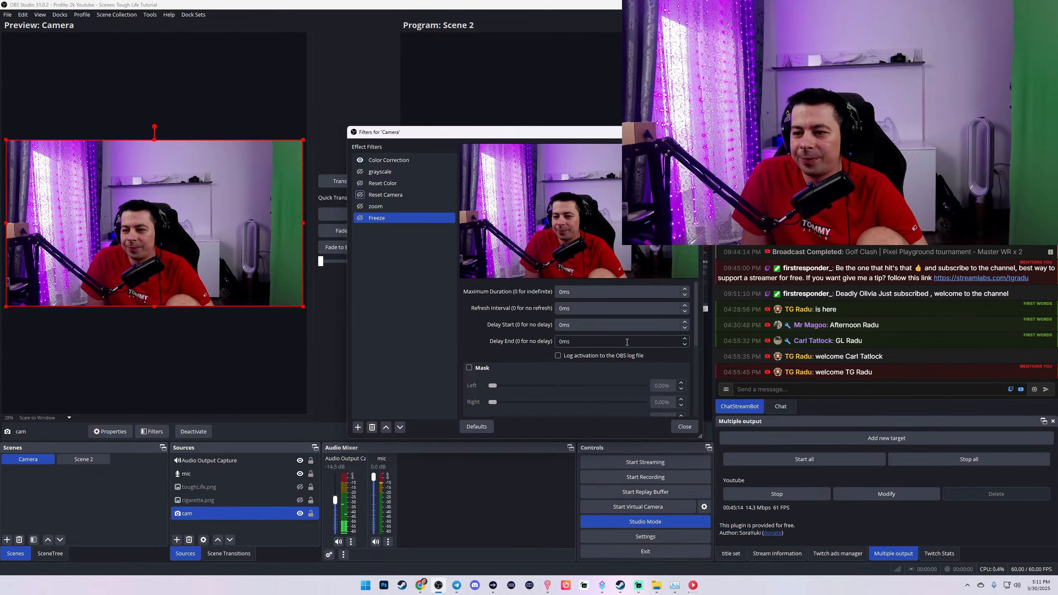
left_click(685, 426)
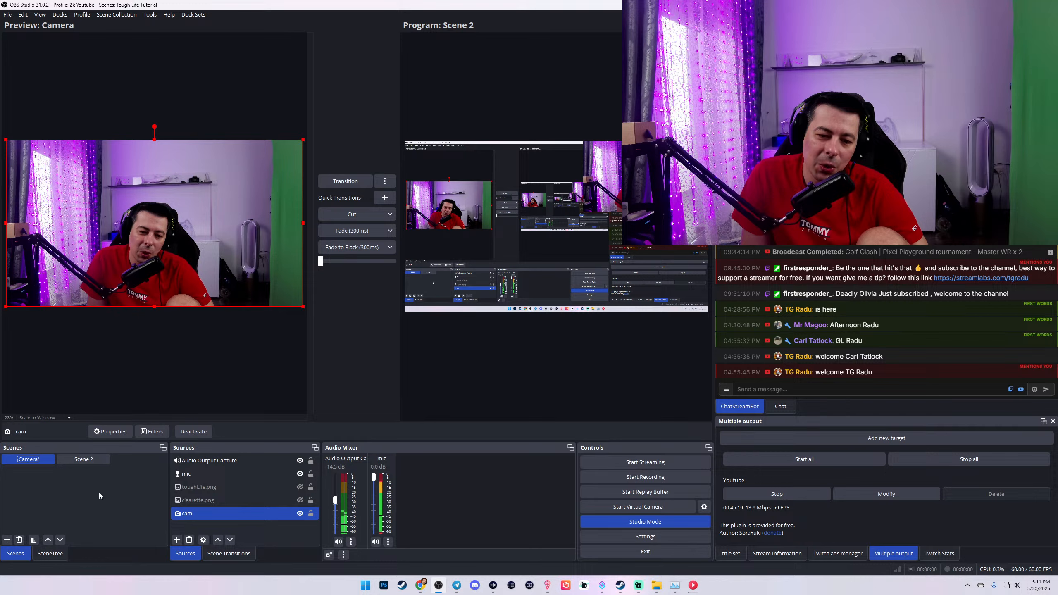
Step: Check the filters of the Camera scene where it is nested as a source in Scene 2
right_click(32, 461)
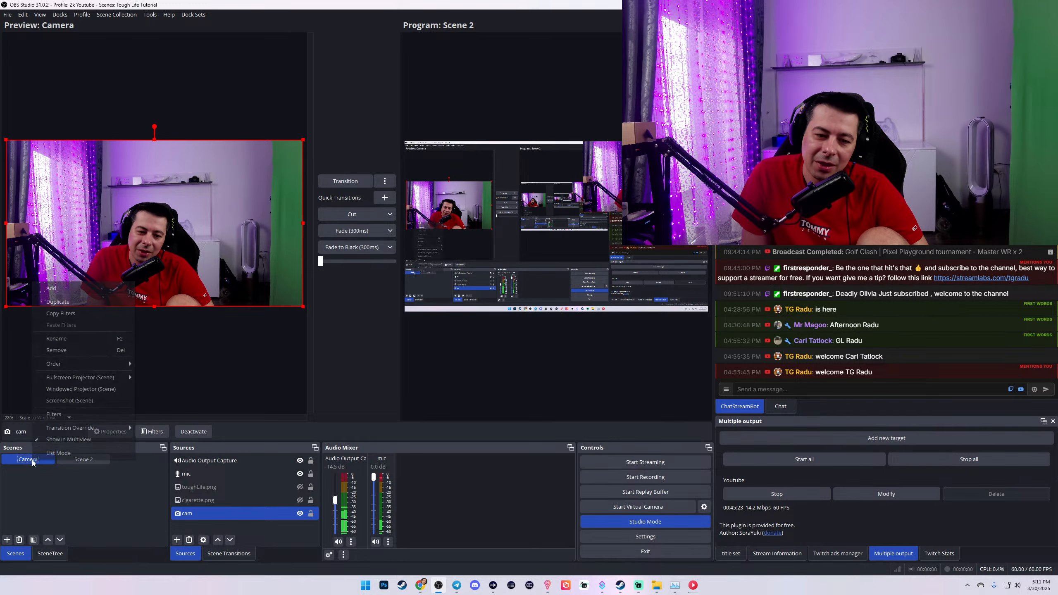
left_click(62, 475)
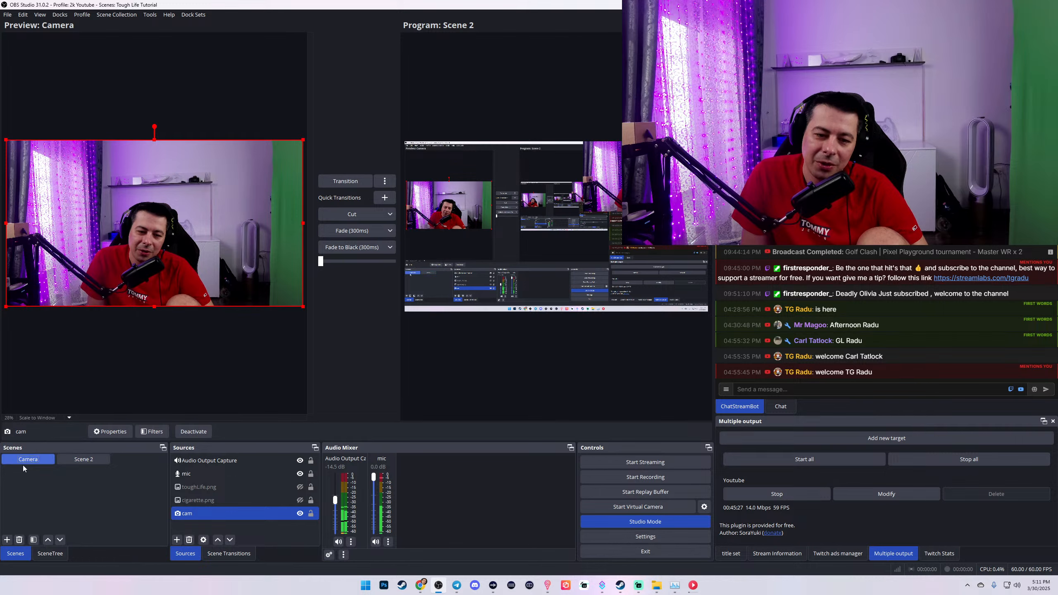
left_click(67, 460)
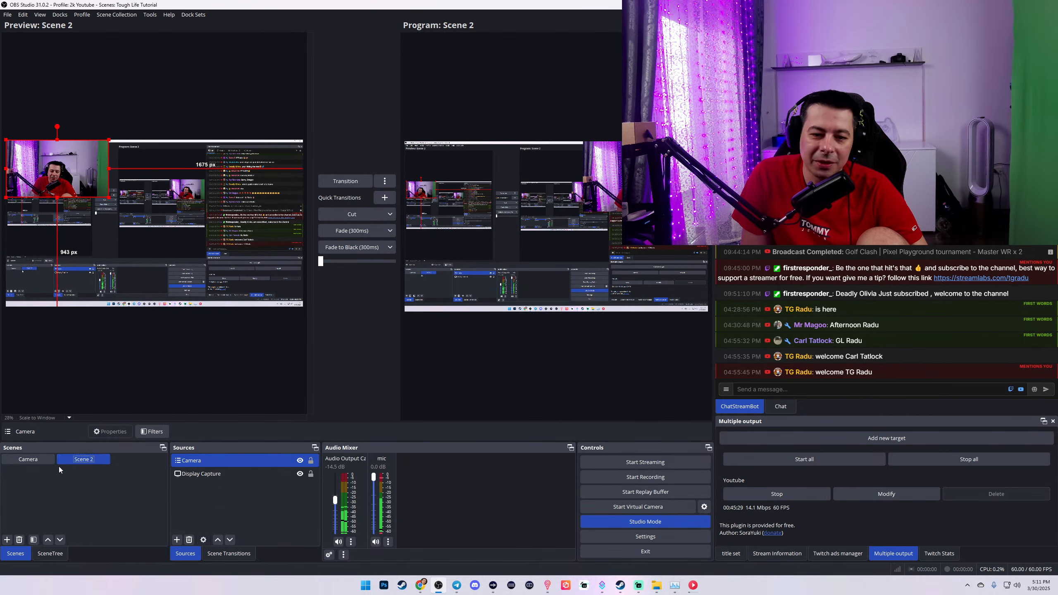
right_click(190, 460)
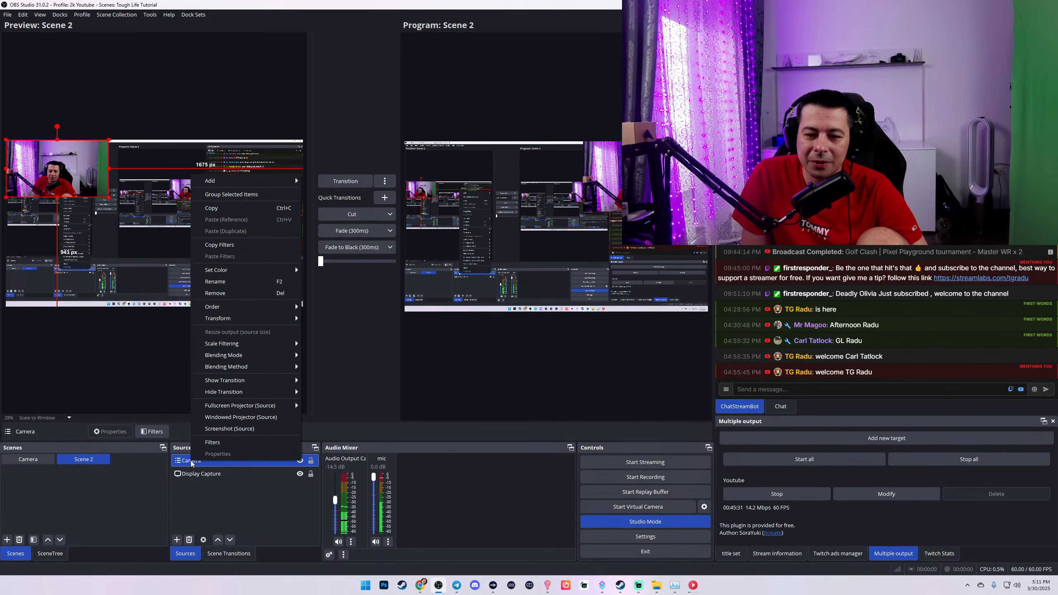
left_click(219, 443)
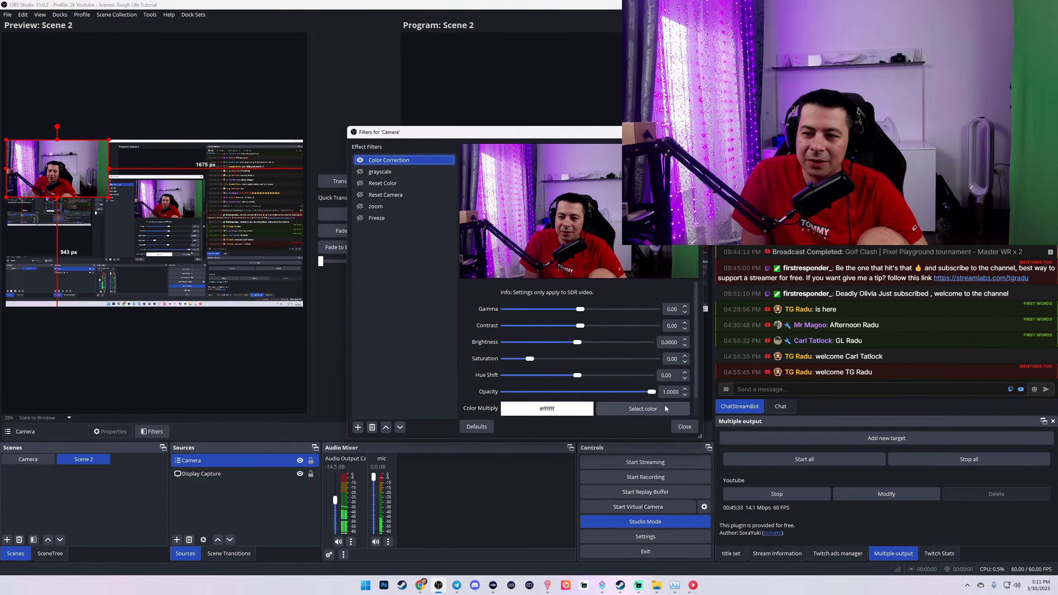
left_click(685, 427)
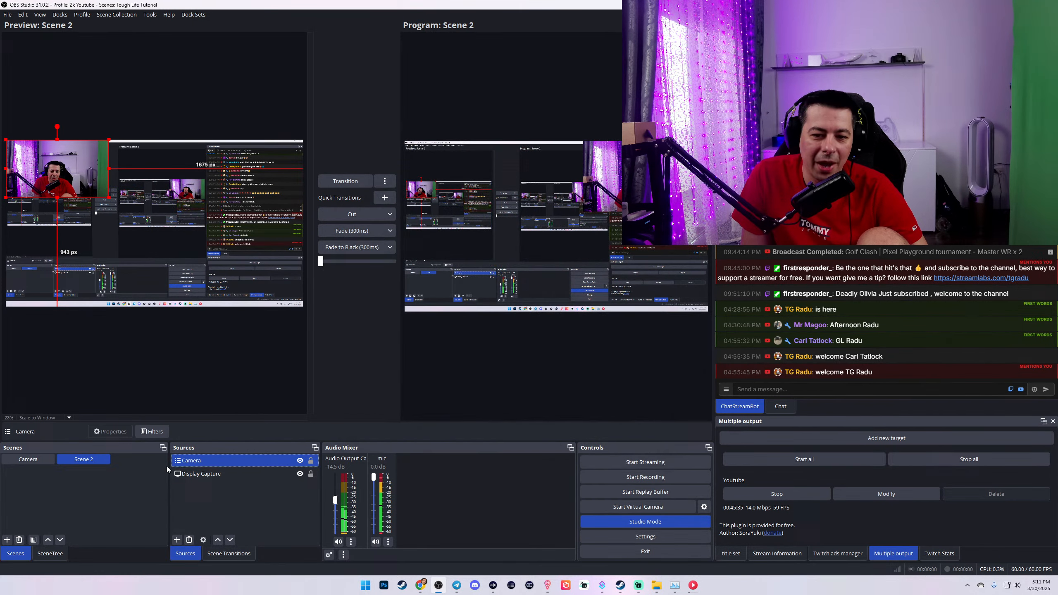
Step: Compare where filters are offered for the nested Camera source and for Scene 2, ending on the Camera scene
right_click(198, 465)
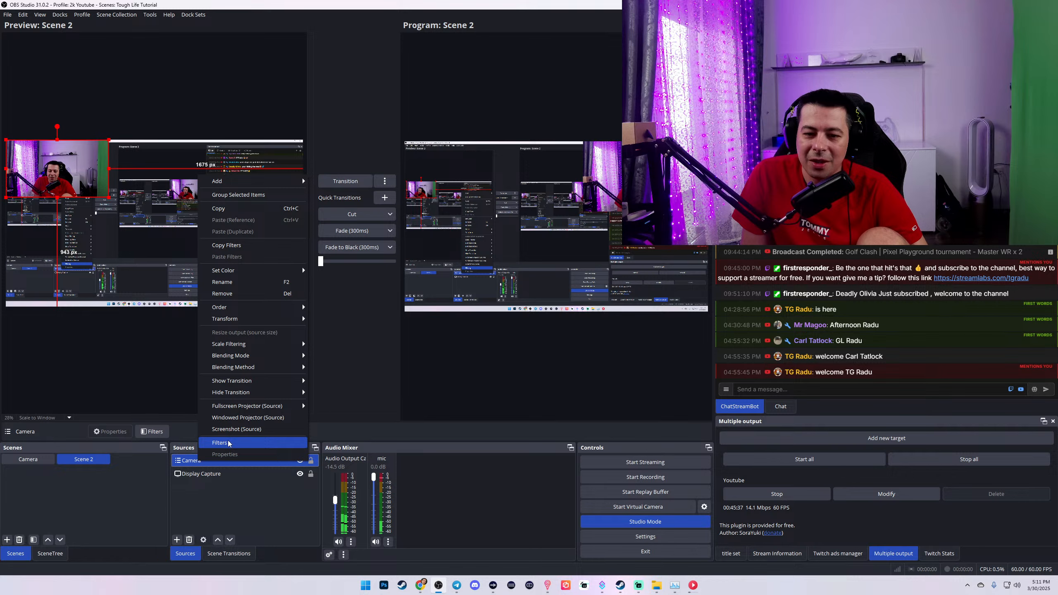
left_click(88, 461)
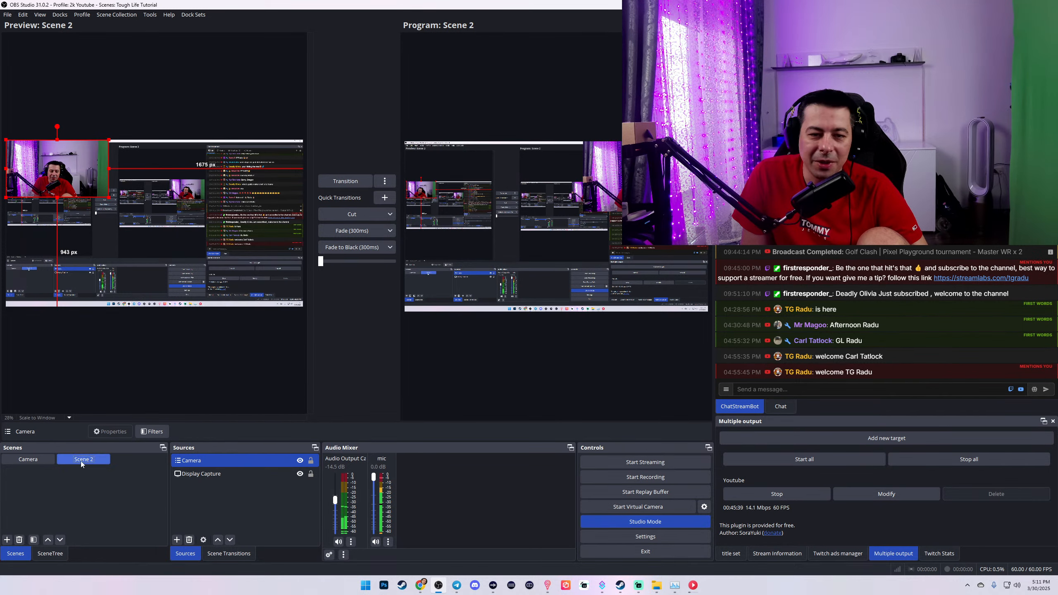
right_click(80, 461)
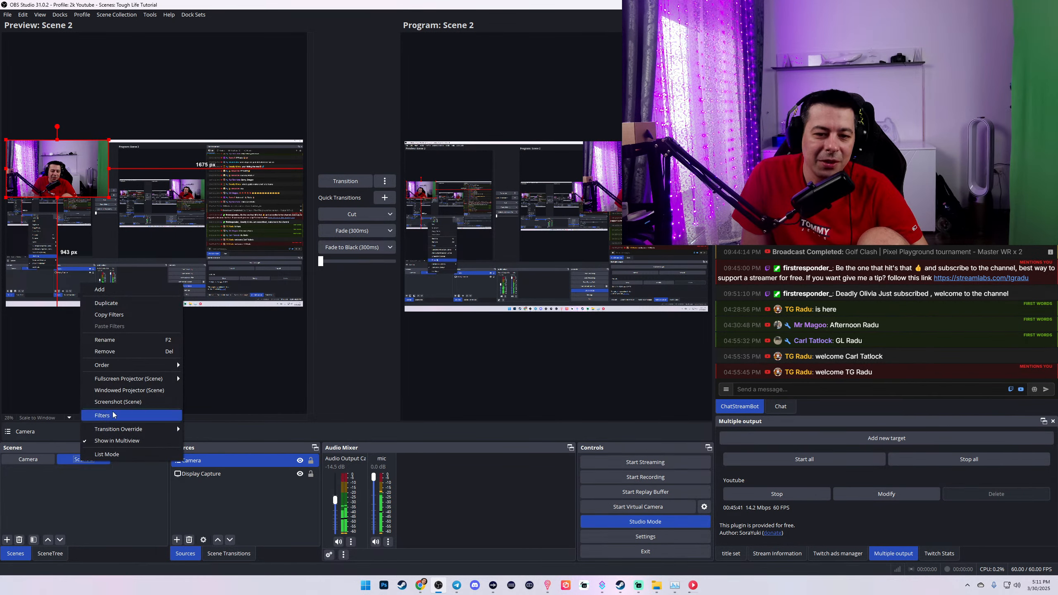
left_click(102, 491)
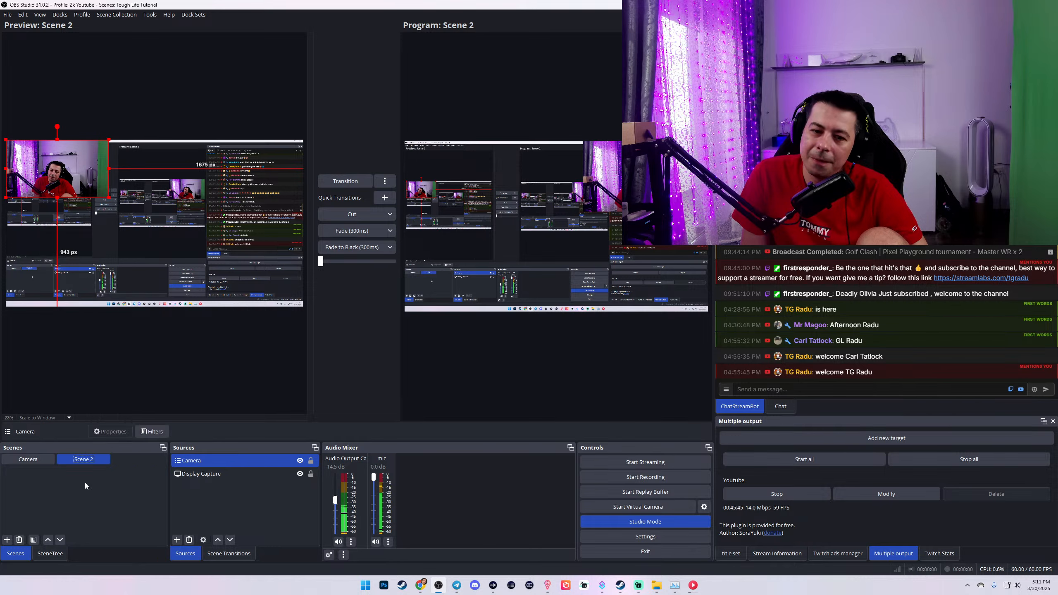
left_click(30, 460)
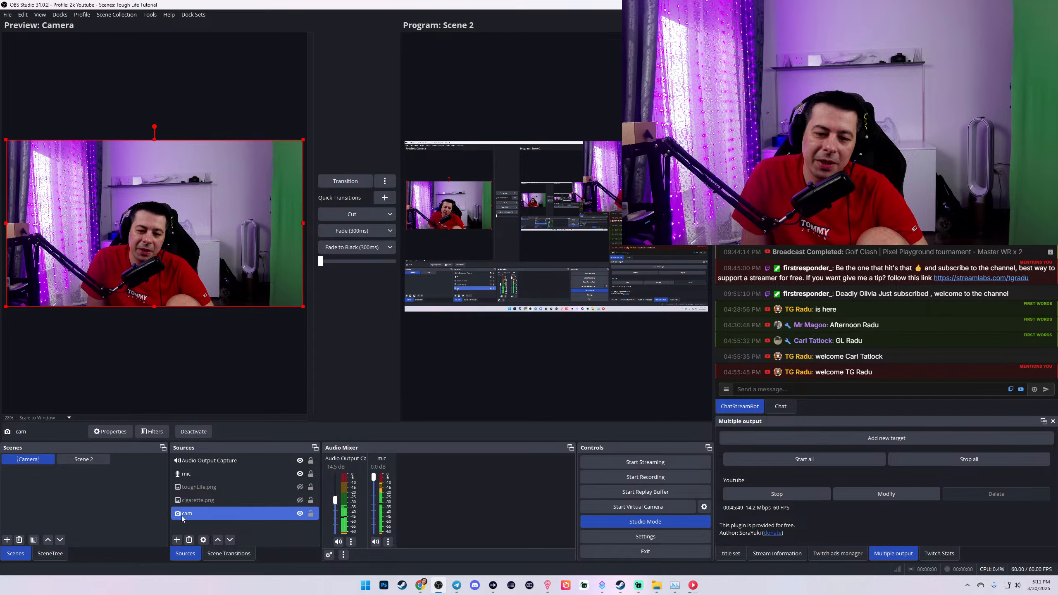
left_click(92, 459)
left_click(28, 459)
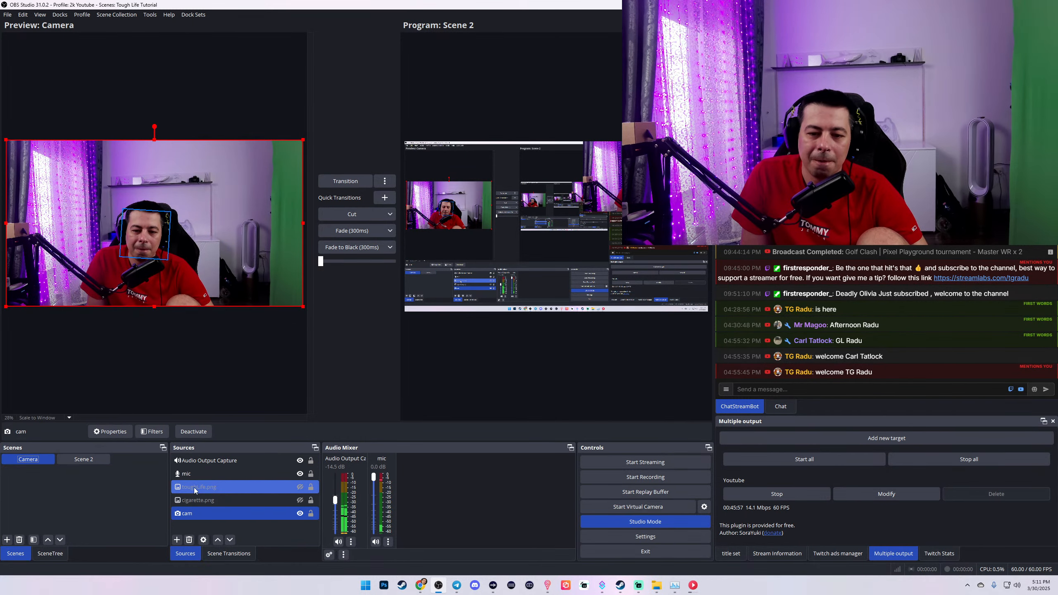
Step: Check which sources the Camera scene's zoom filter can target, leaving its source on cam
right_click(44, 460)
left_click(75, 413)
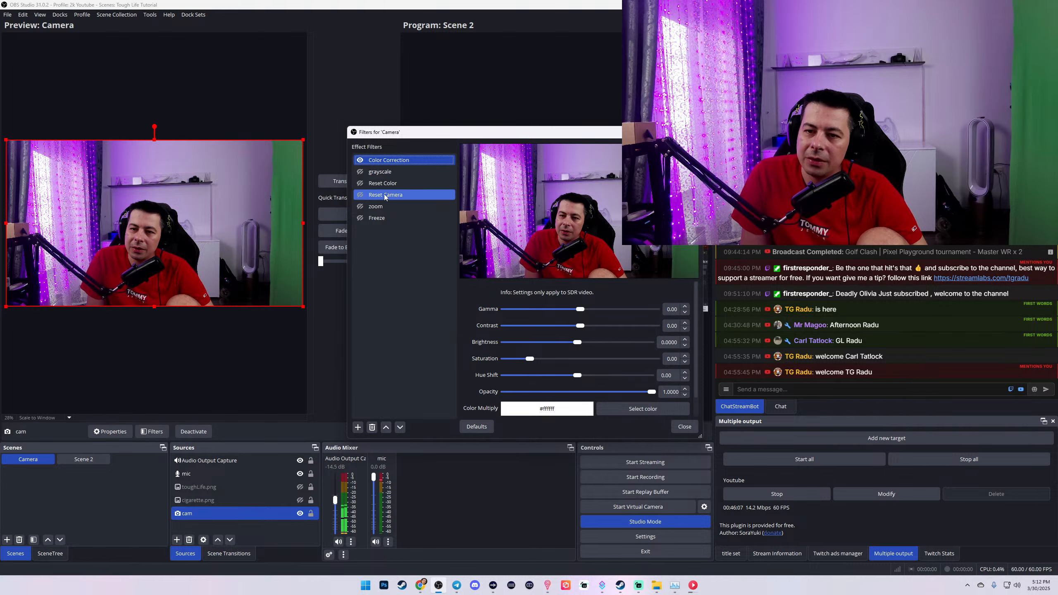
left_click(380, 207)
left_click(535, 308)
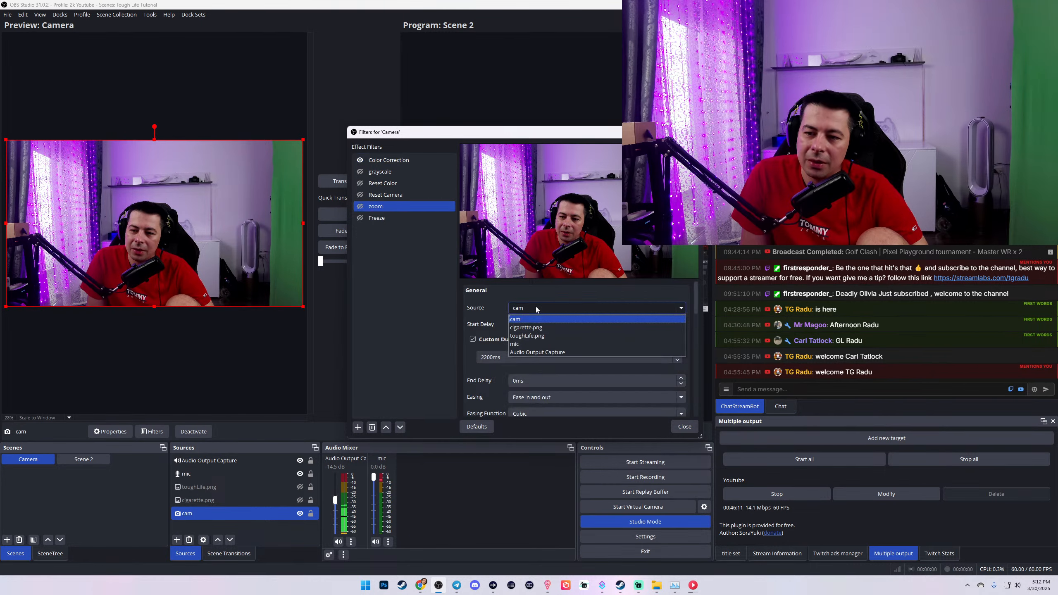
left_click(536, 307)
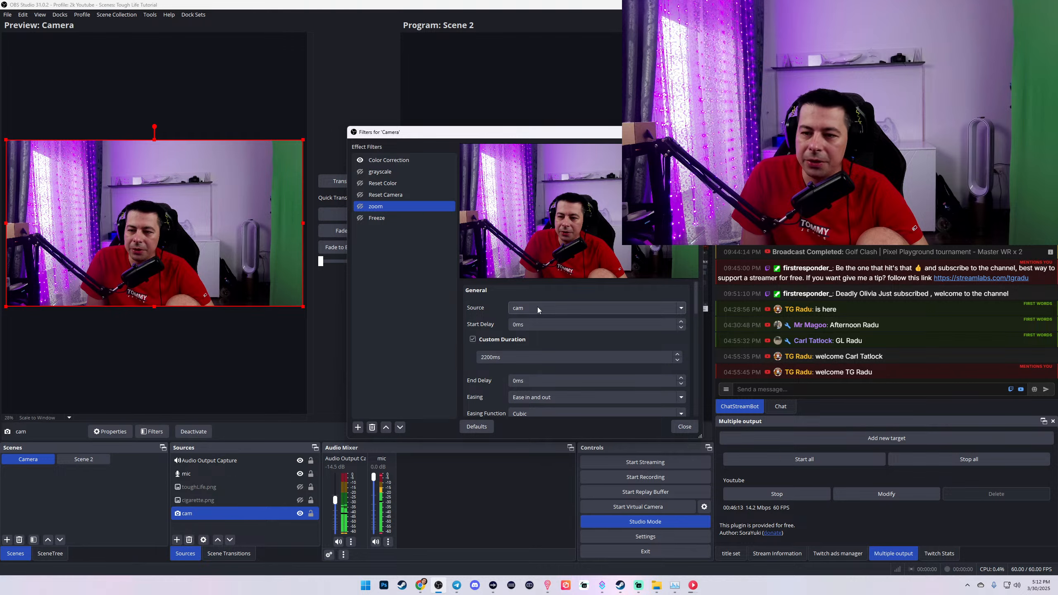
left_click(684, 426)
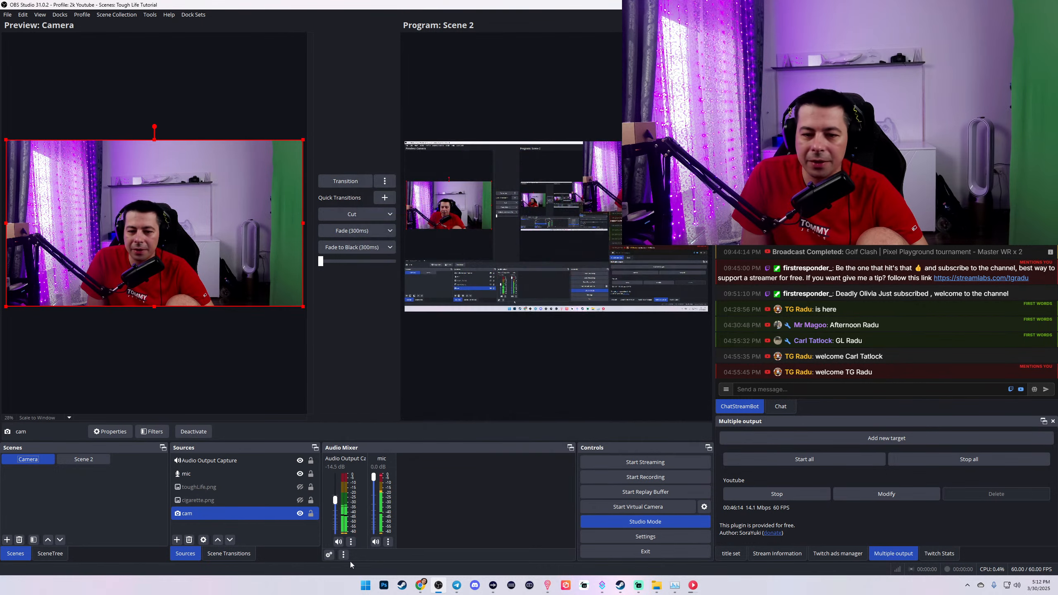
Step: Group the toughLife.png, cigarette.png and cam sources and name the group Camera Group
left_click(197, 487)
left_click(199, 513, "shift")
right_click(188, 501)
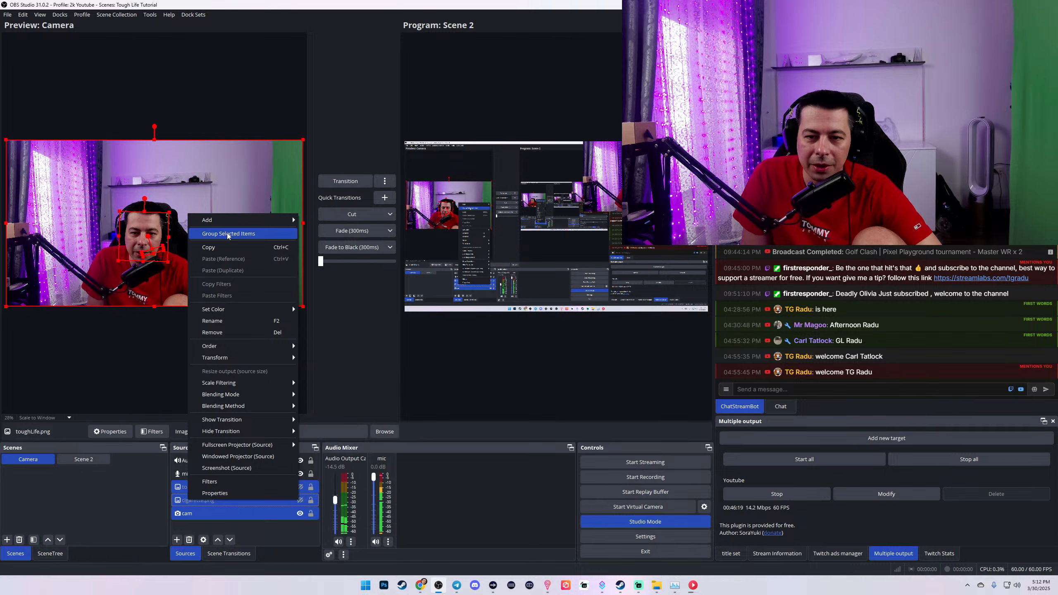
left_click(229, 235)
type("Camera G")
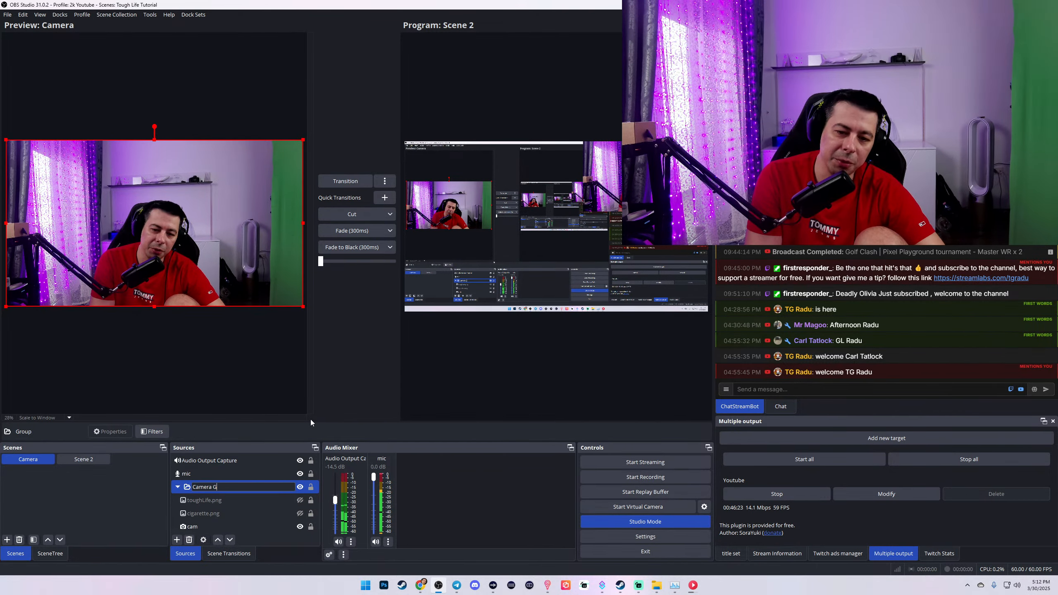
type("roup")
key("Return")
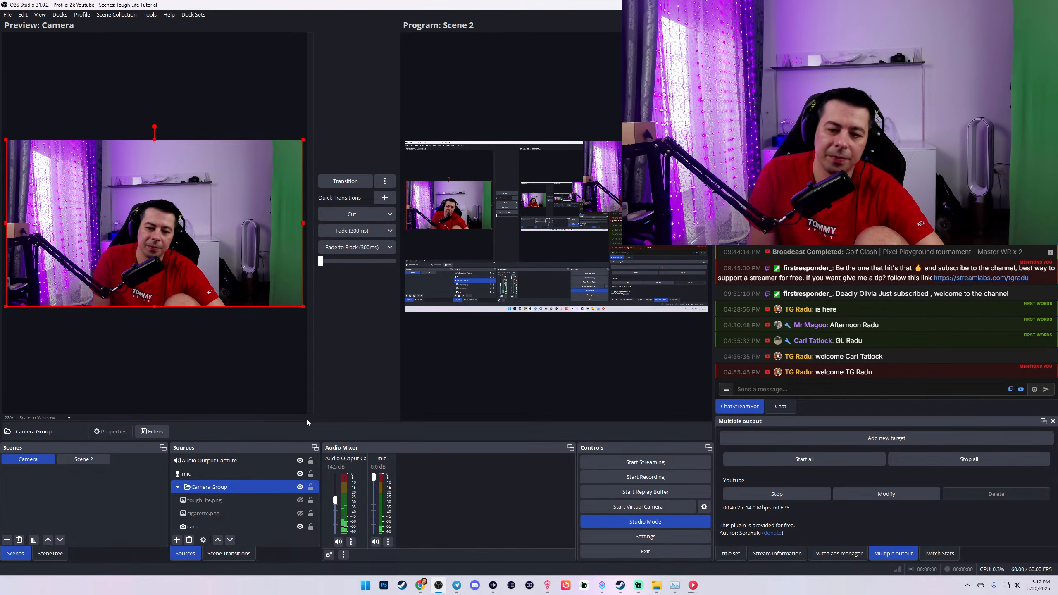
Step: Set the source of the Camera scene's zoom filter to Camera Group
right_click(33, 459)
left_click(55, 413)
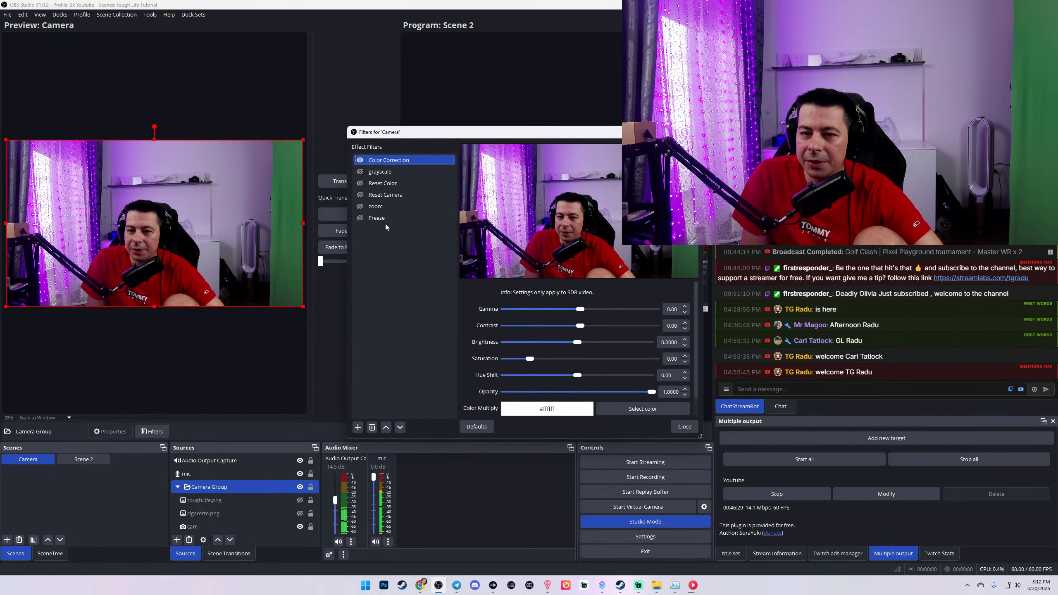
left_click(379, 207)
left_click(541, 308)
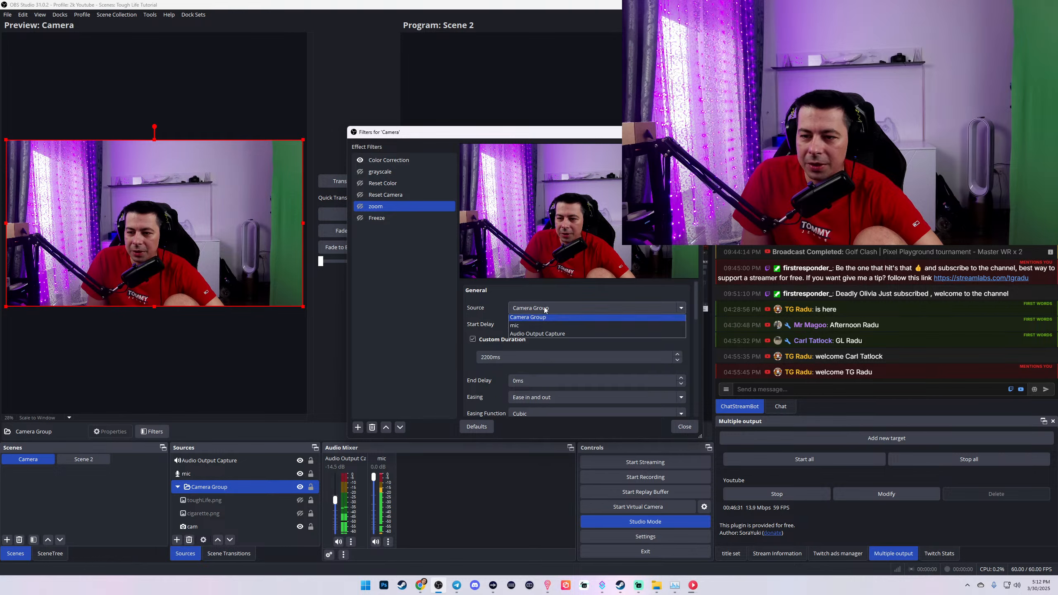
left_click(528, 319)
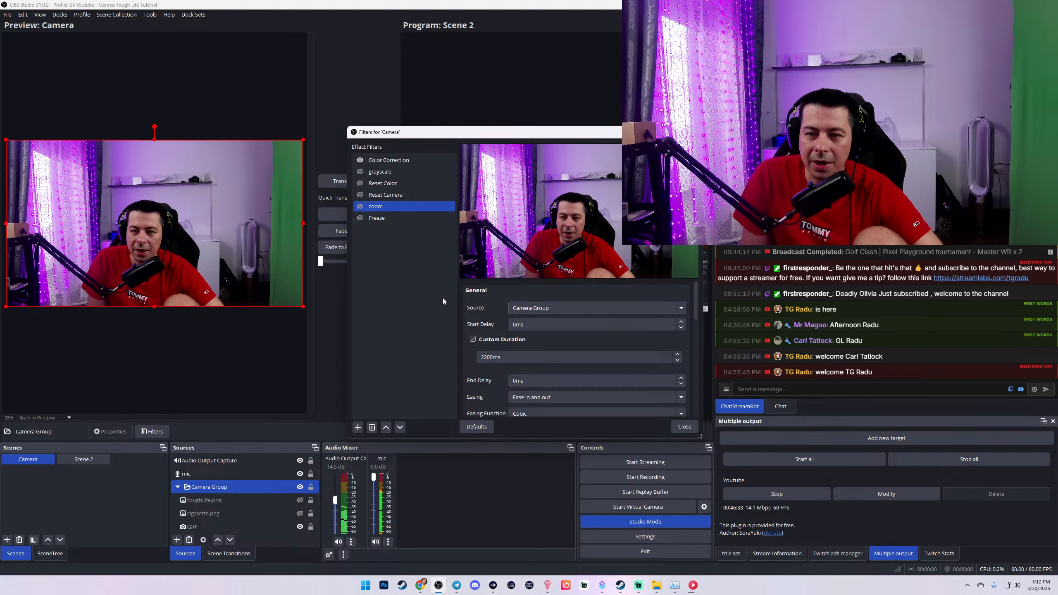
Step: Capture Camera Group's current full-view transform in the Camera scene's Reset Camera filter
left_click(381, 198)
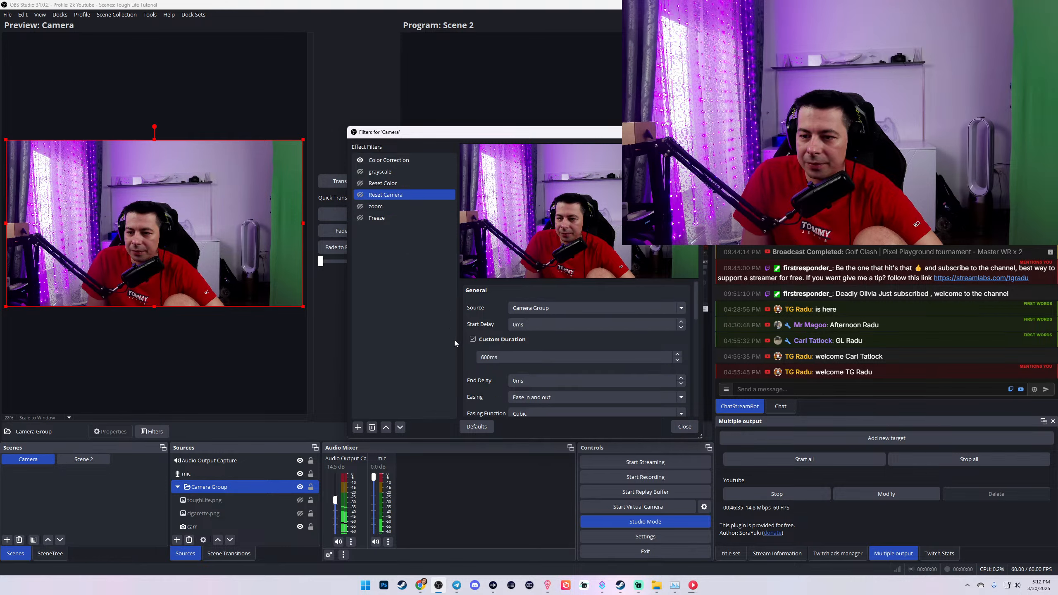
left_click(376, 209)
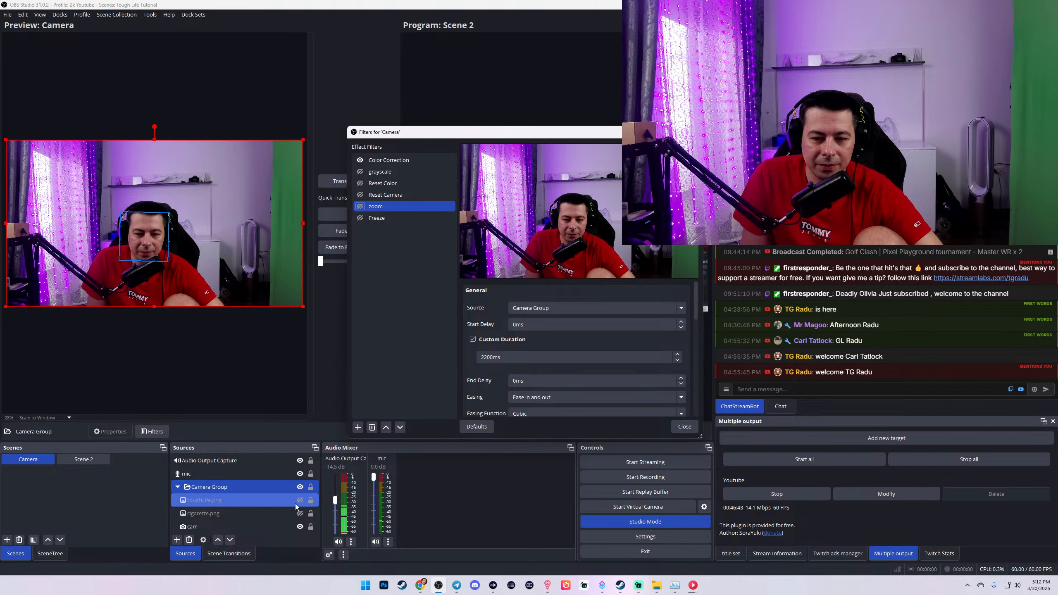
left_click(289, 528)
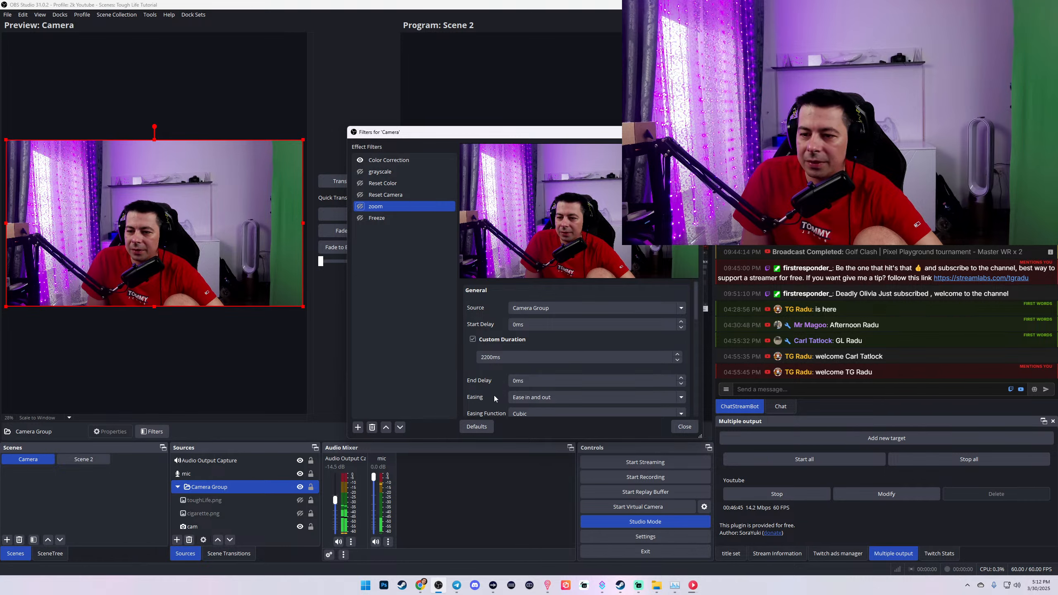
scroll(494, 396, "down", 2)
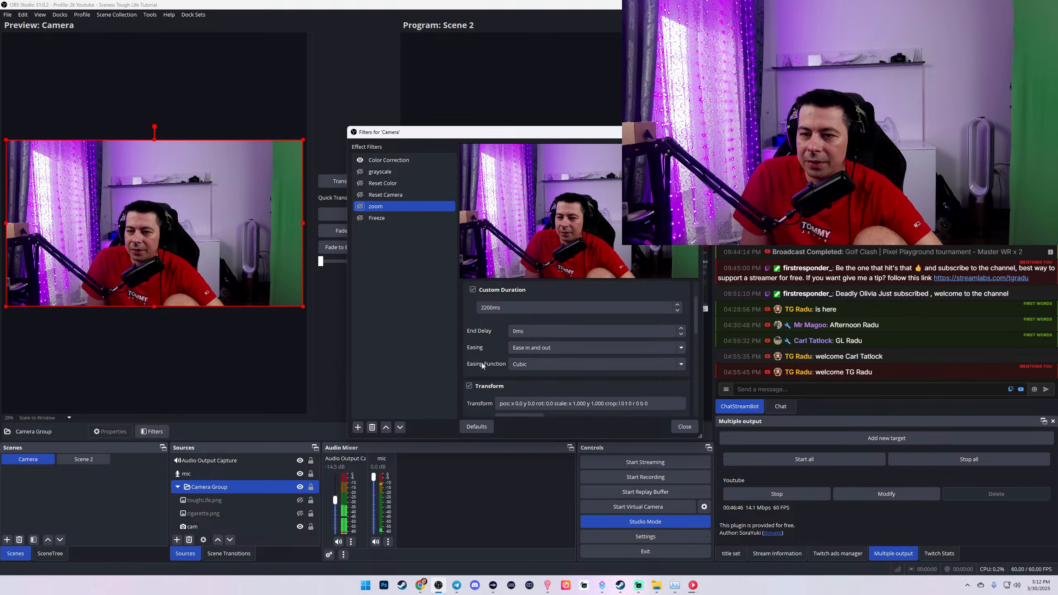
left_click(365, 196)
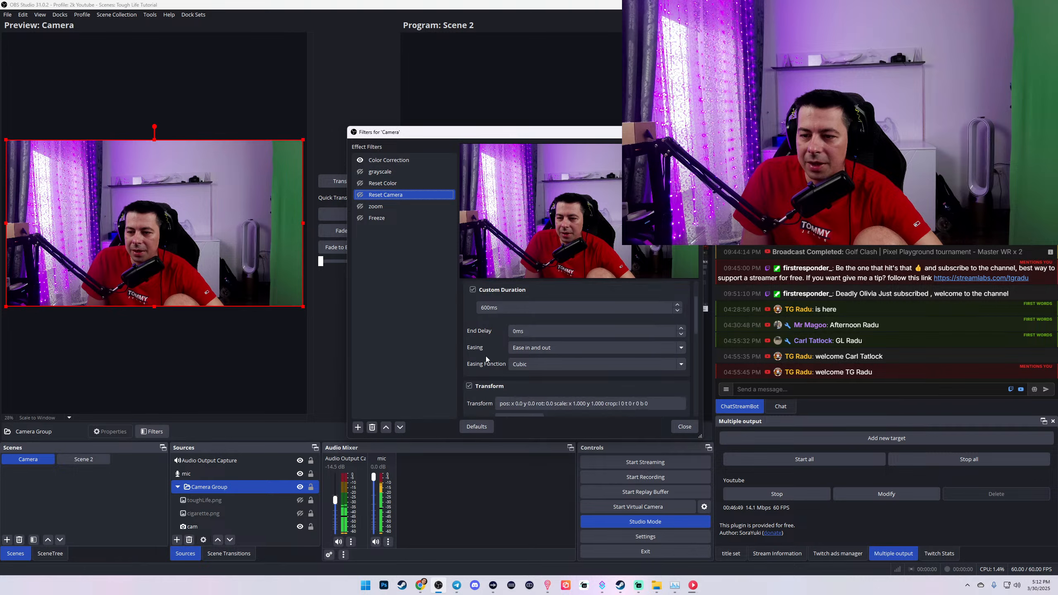
scroll(486, 389, "down", 2)
left_click(511, 371)
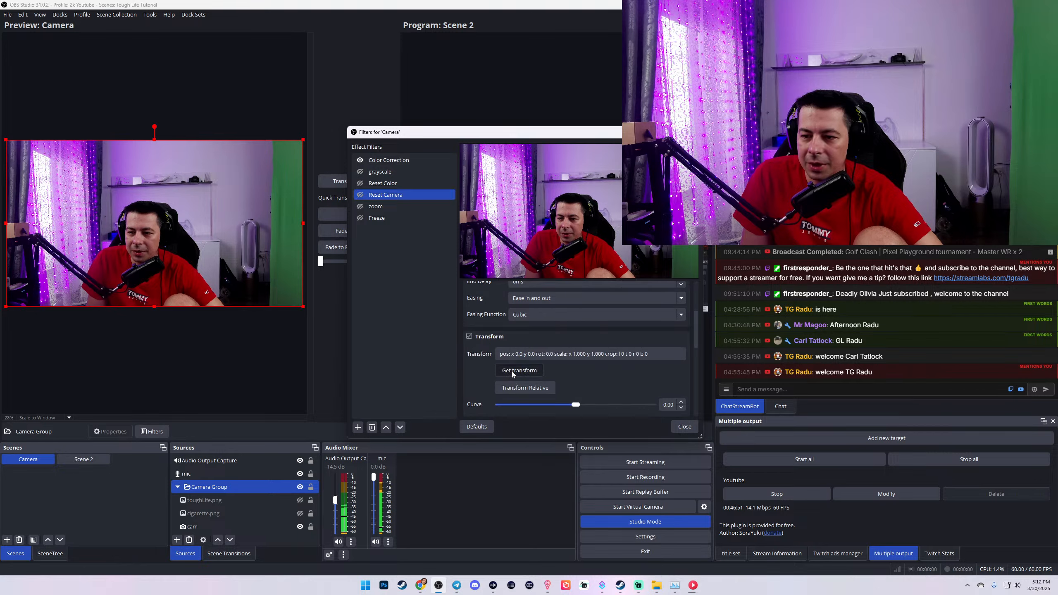
Step: Enlarge Camera Group to about 1.896 scale around the face, capture its transform in the zoom filter, and test zoom against Reset Camera
left_click(381, 207)
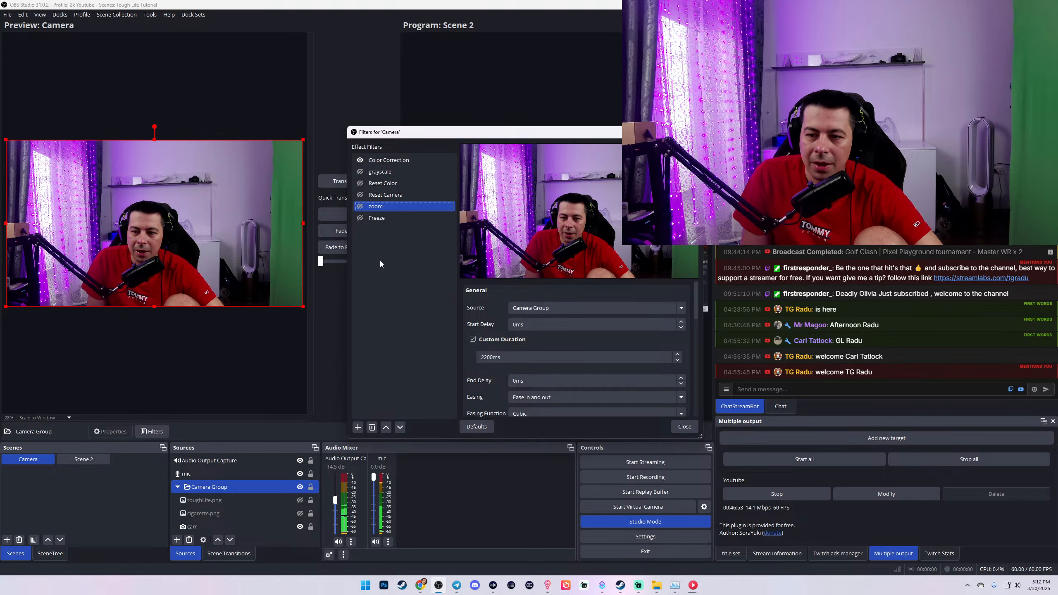
left_click(203, 487)
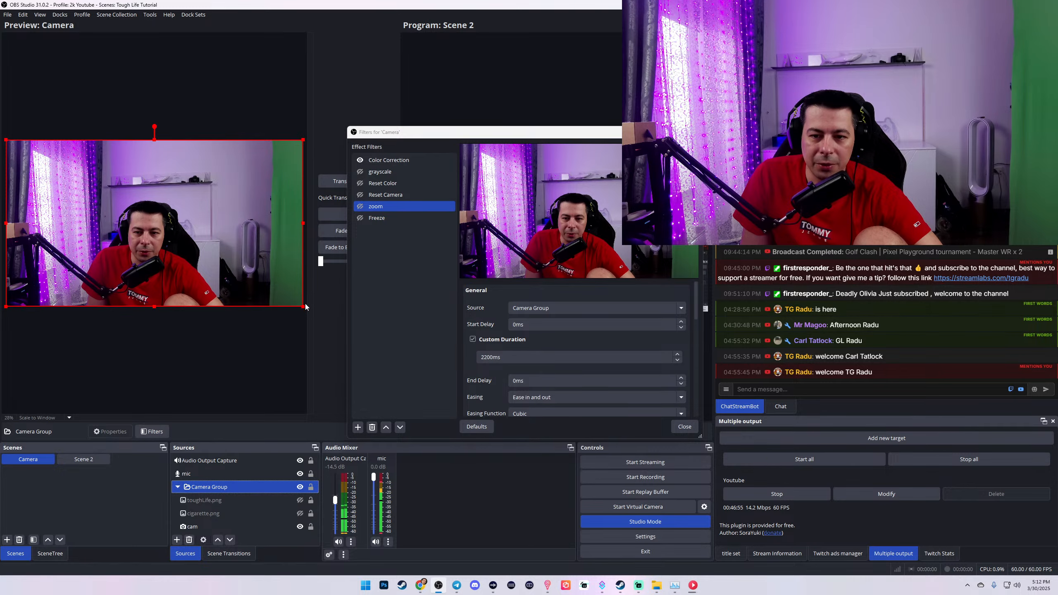
left_click_drag(303, 307, 570, 400)
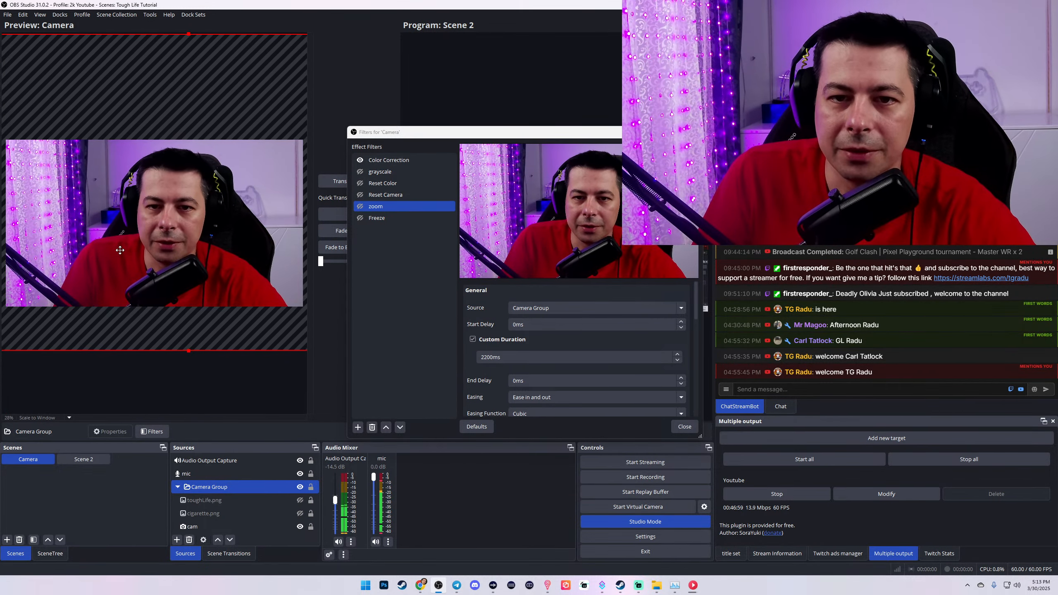
scroll(472, 360, "down", 5)
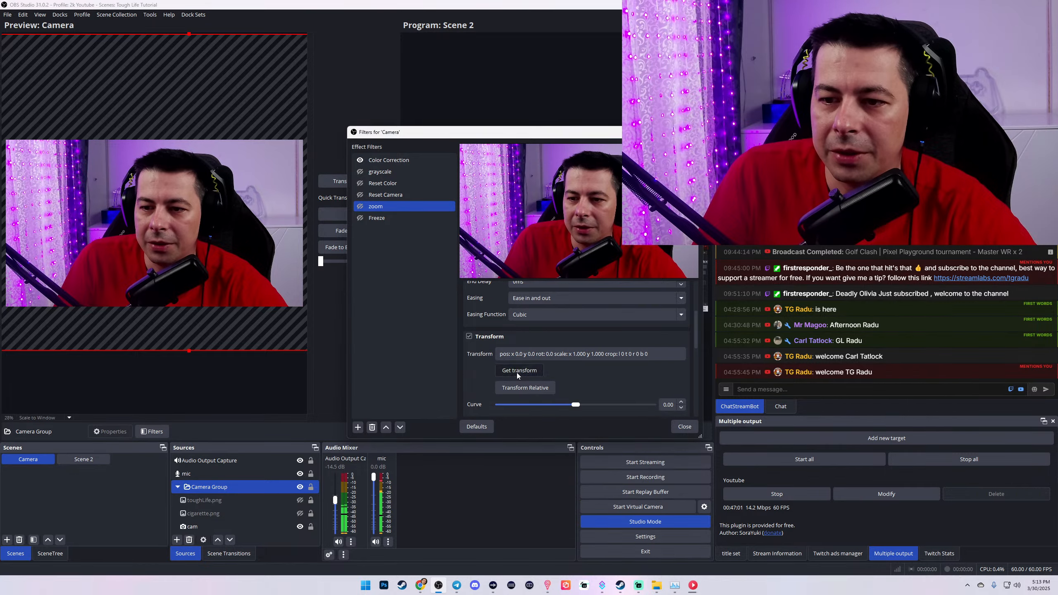
left_click(361, 195)
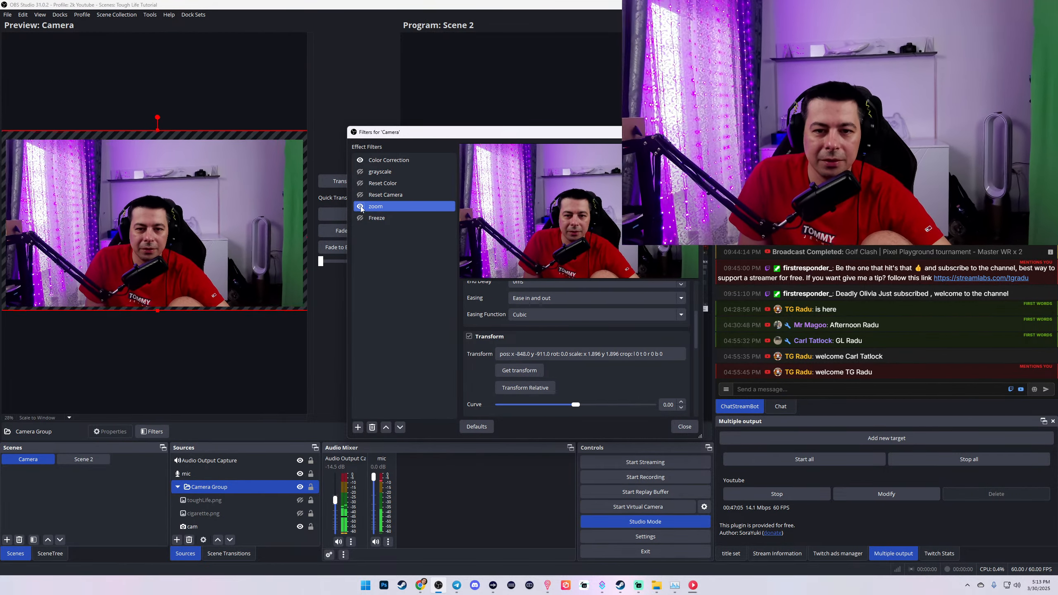
left_click(360, 196)
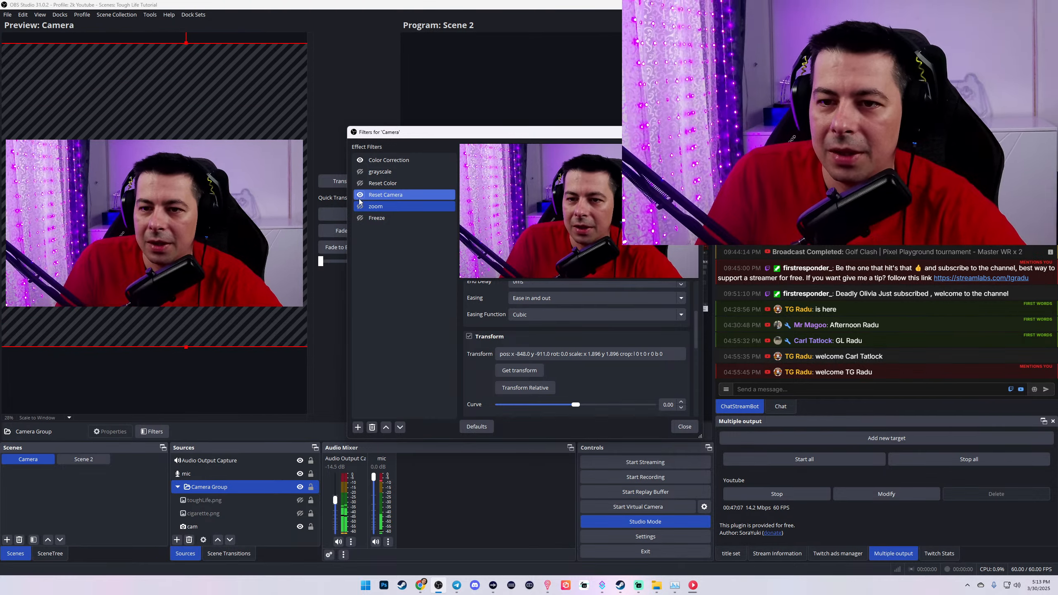
Step: Close the Camera scene's filters and check the filters on the cam source
left_click(196, 527)
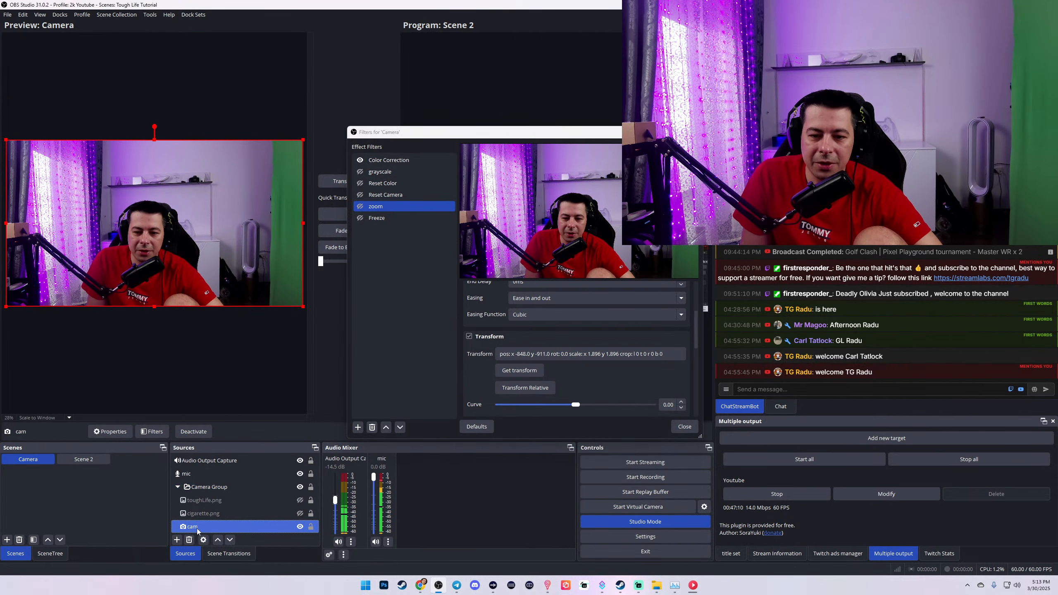
left_click(685, 426)
right_click(190, 527)
left_click(212, 509)
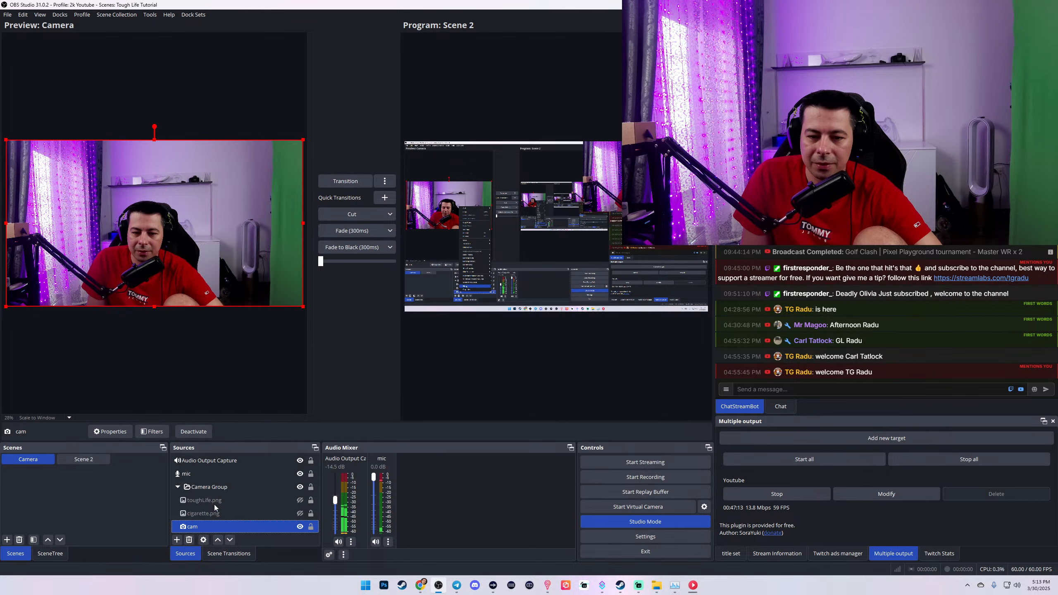
left_click(685, 426)
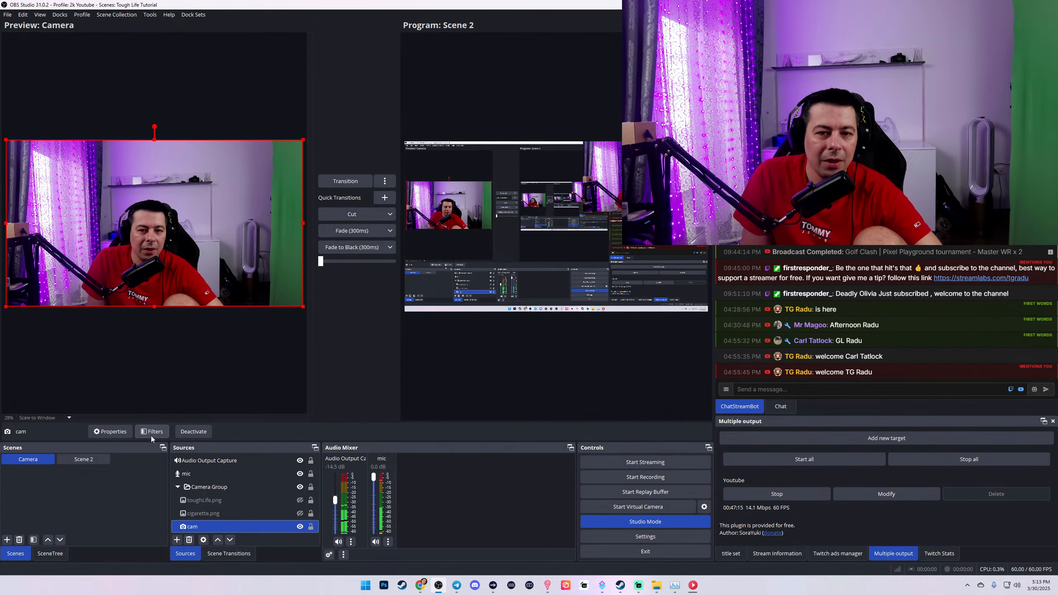
Step: Switch to Lumia Stream and test the !toughlife2 command
left_click(547, 585)
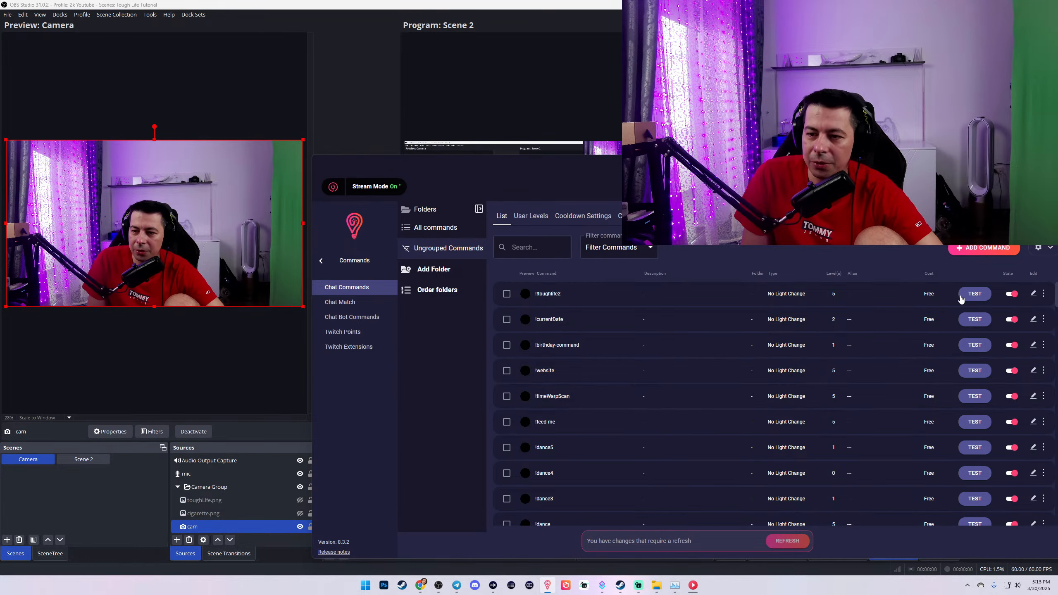
left_click(967, 298)
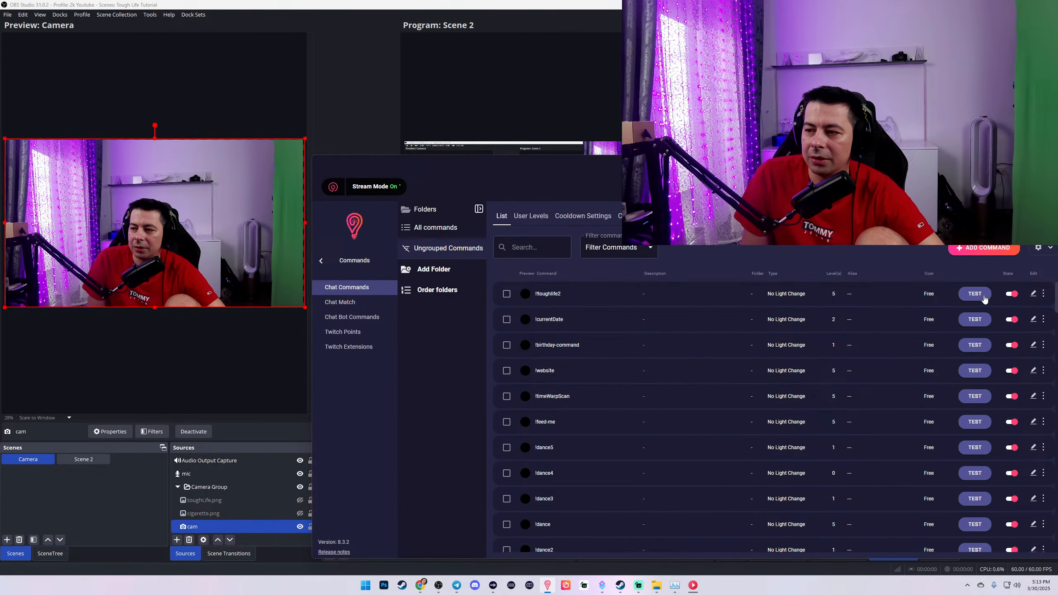
left_click(981, 297)
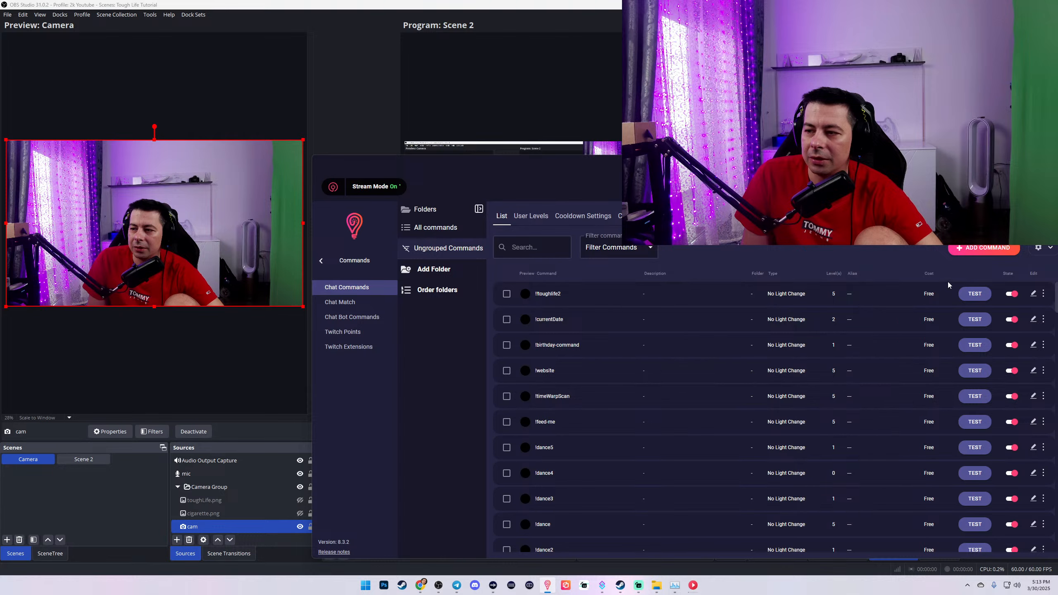
Step: Edit the last OBS action of !toughlife2 to switch off the Freeze filter, with Camera as source
left_click(1033, 294)
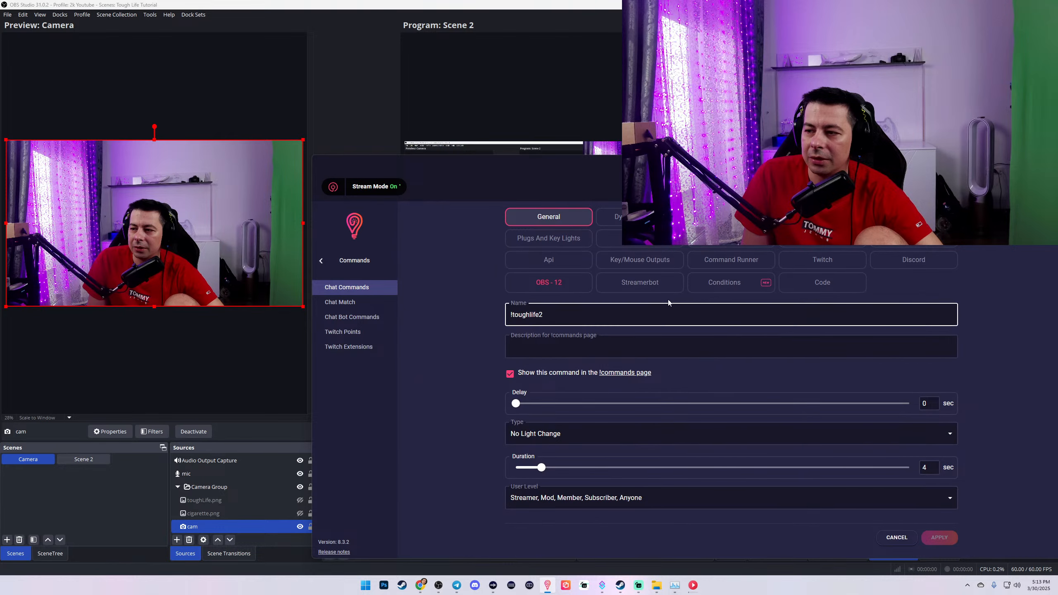
left_click(559, 285)
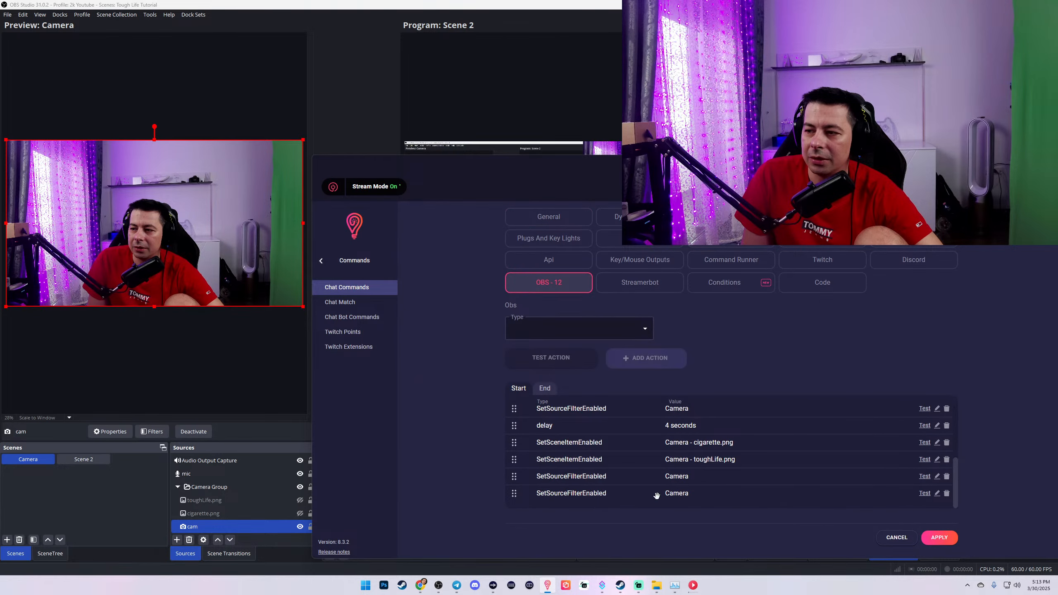
left_click(937, 494)
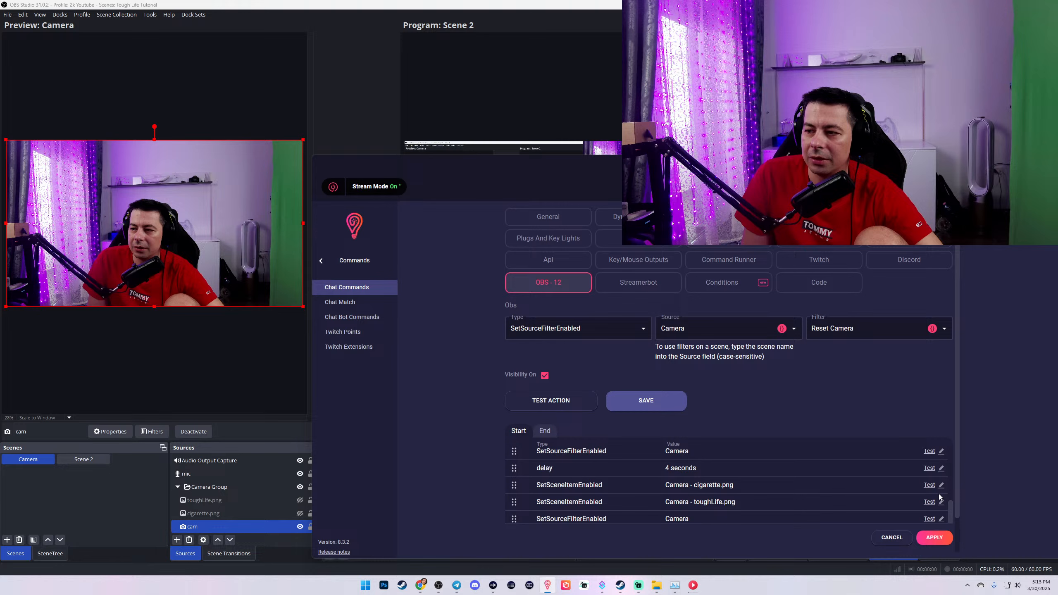
scroll(794, 403, "down", 1)
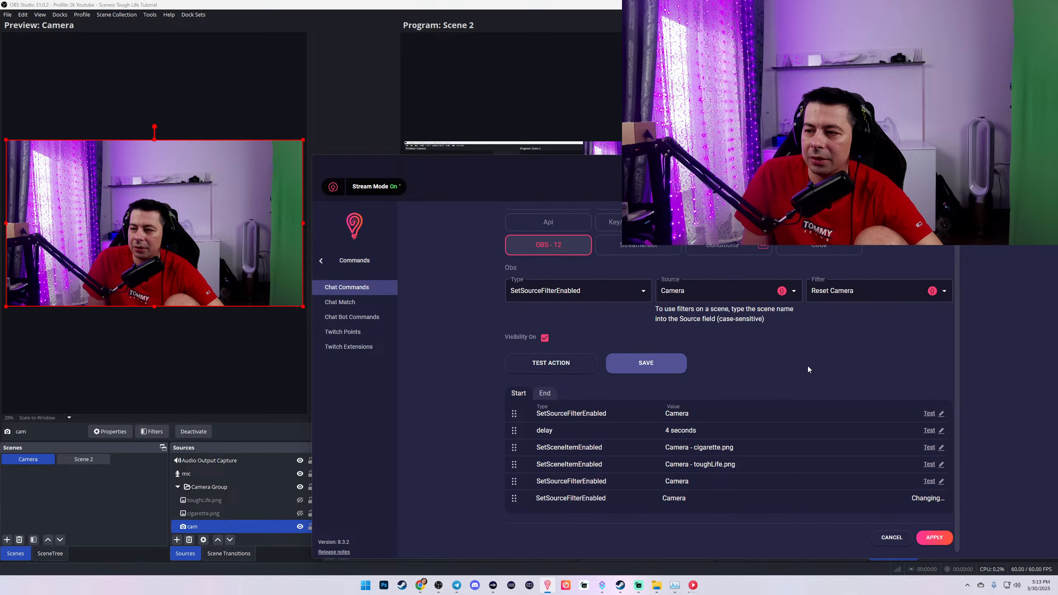
left_click(859, 291)
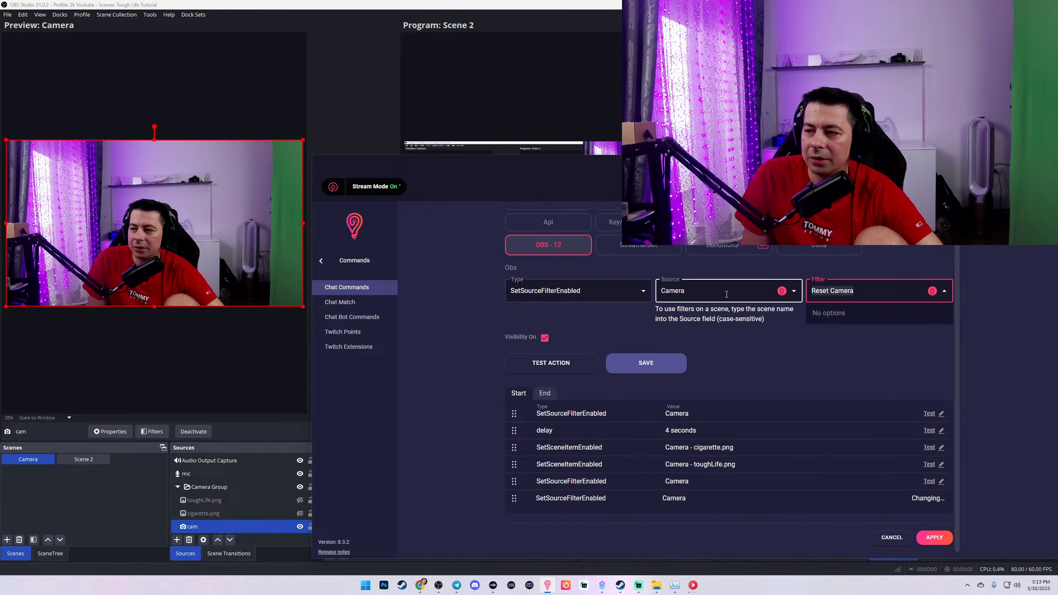
left_click(740, 285)
type("Cam")
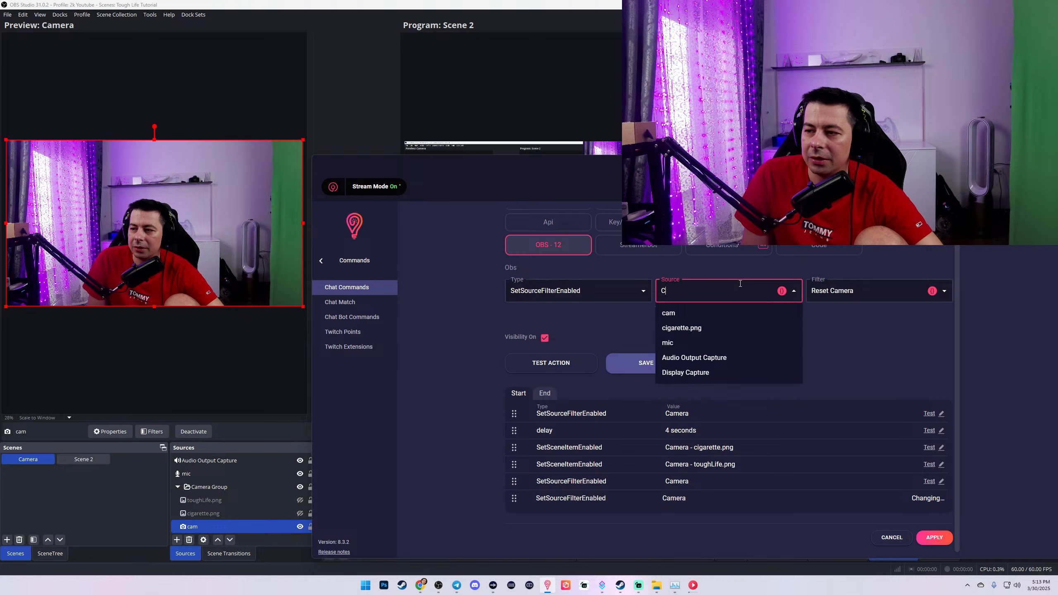
left_click(861, 292)
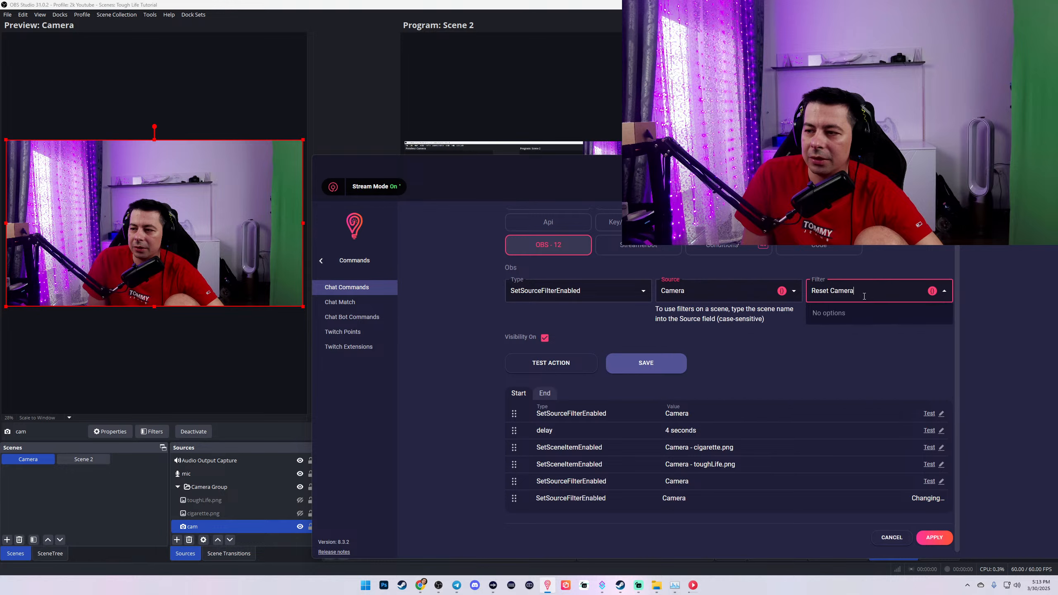
left_click(823, 387)
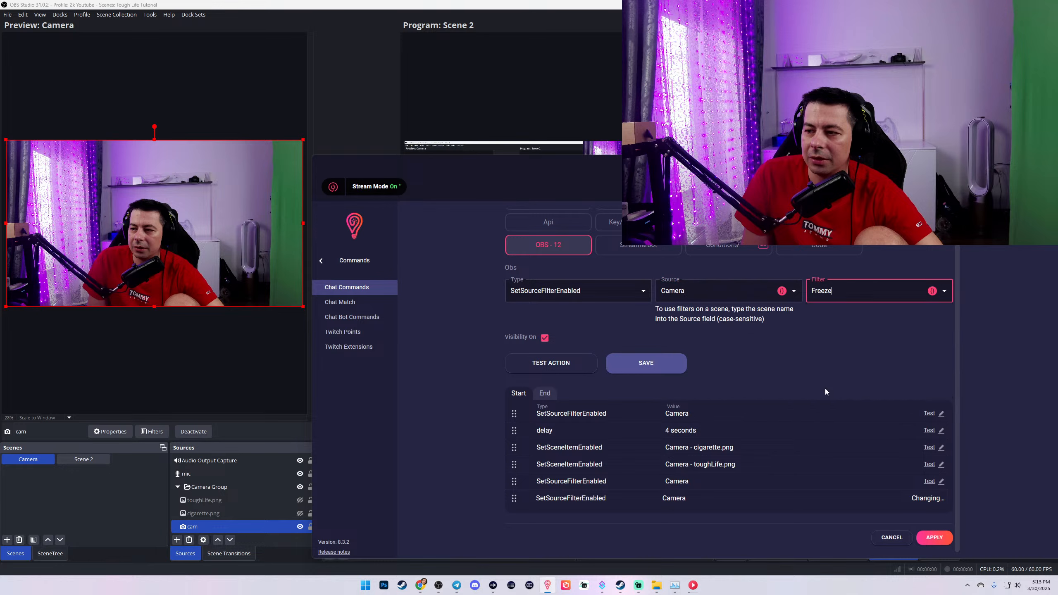
left_click(545, 338)
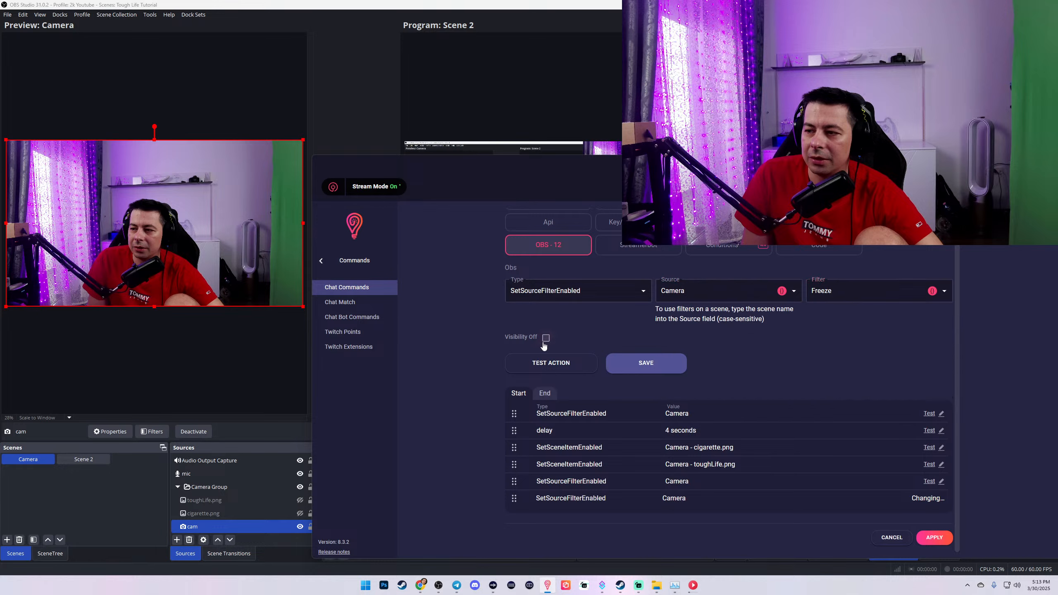
Step: Test the edited Freeze filter action on the Camera source
left_click(561, 366)
left_click(561, 367)
left_click(562, 366)
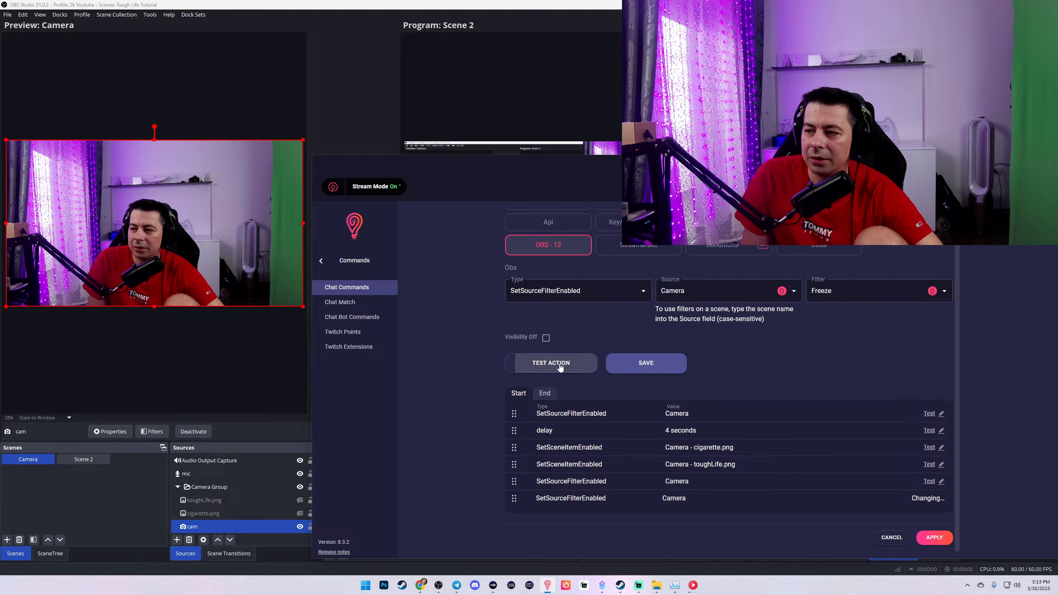
Step: Set the action's source to cam with its Freeze filter, save the action, then apply and refresh the command
left_click(794, 291)
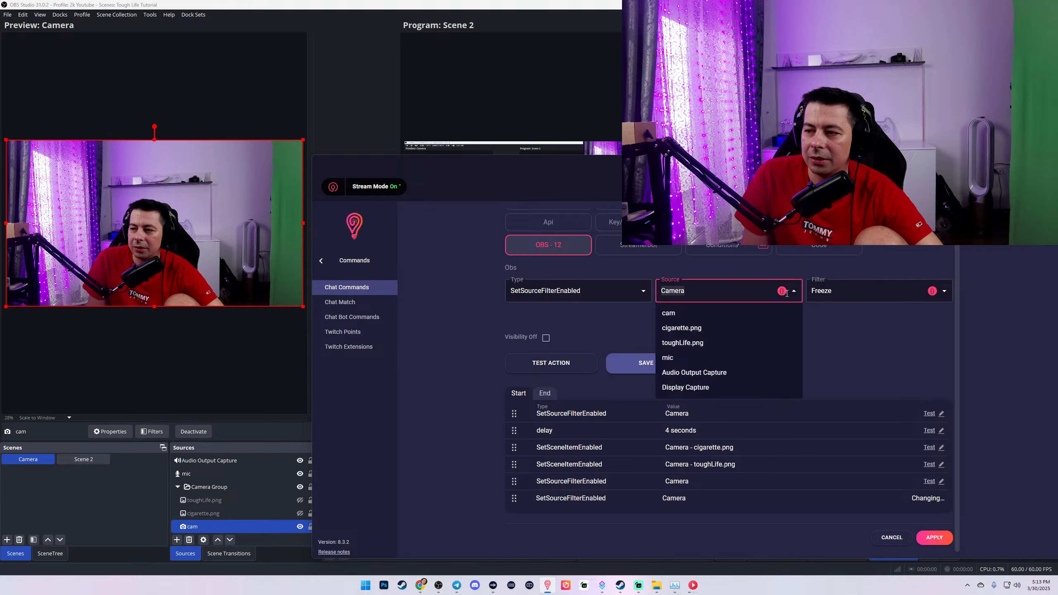
left_click(692, 317)
left_click(841, 291)
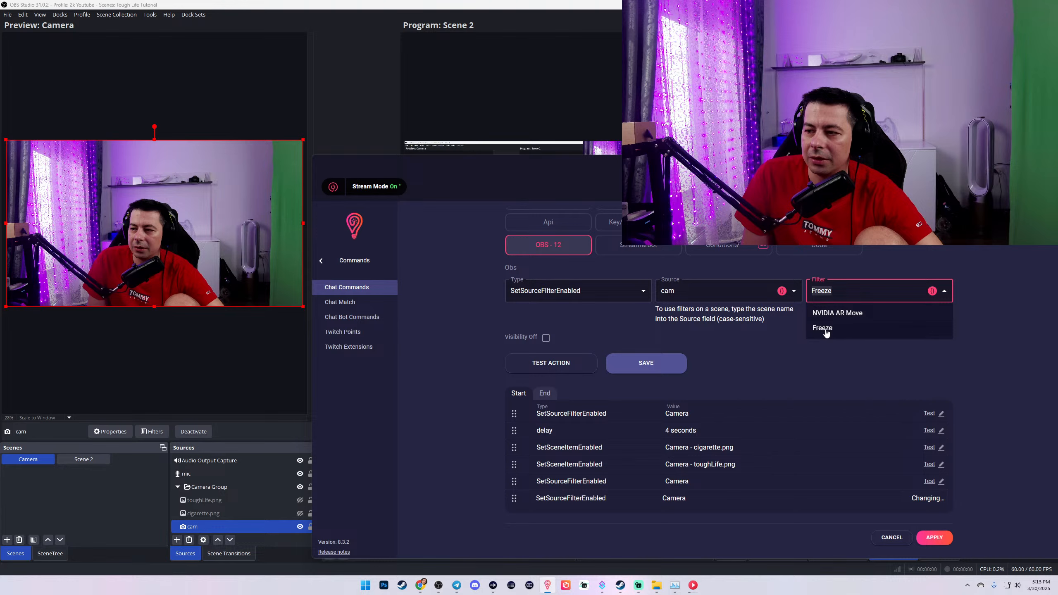
left_click(823, 328)
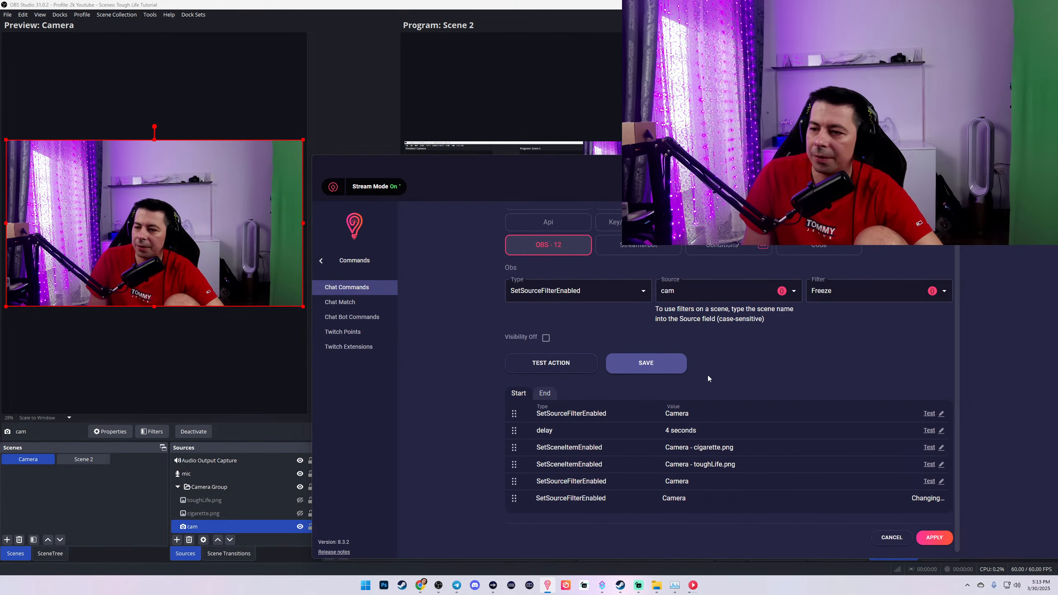
left_click(658, 369)
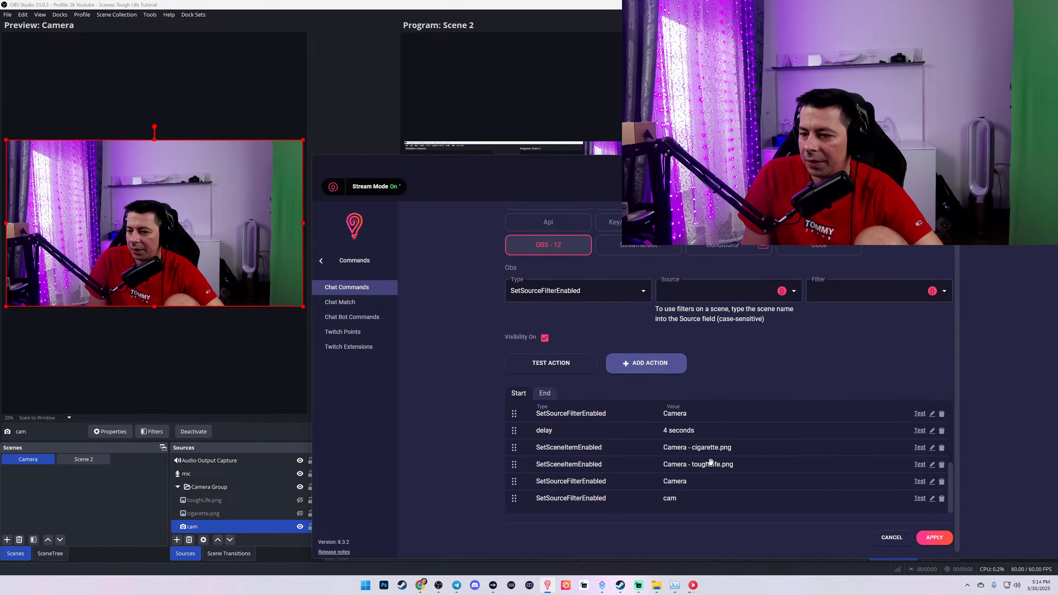
left_click(935, 537)
left_click(804, 540)
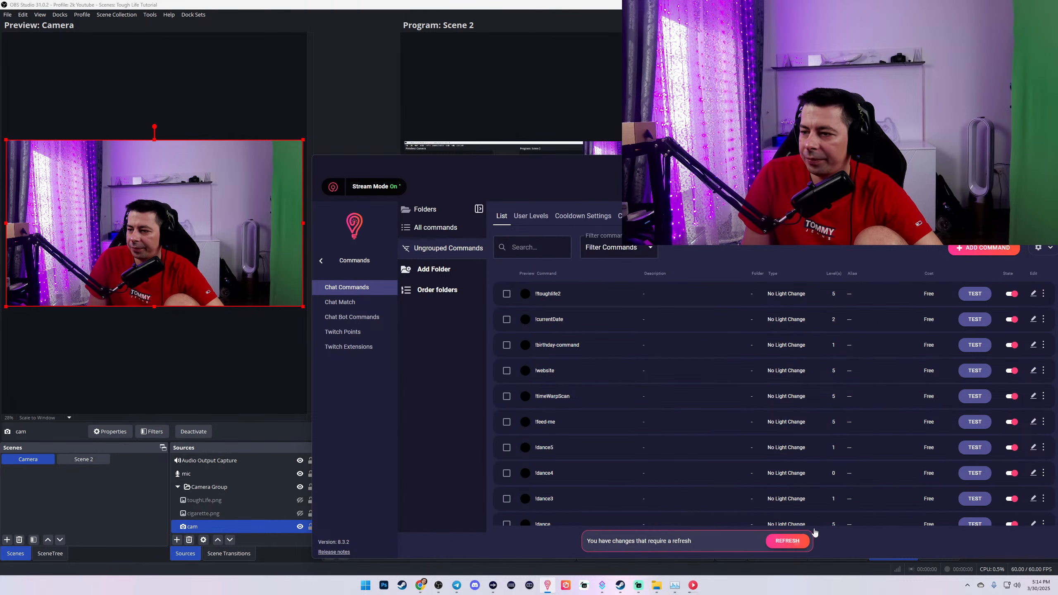
Step: Test !toughlife2 again with its last action aimed at cam's Freeze filter
left_click(982, 293)
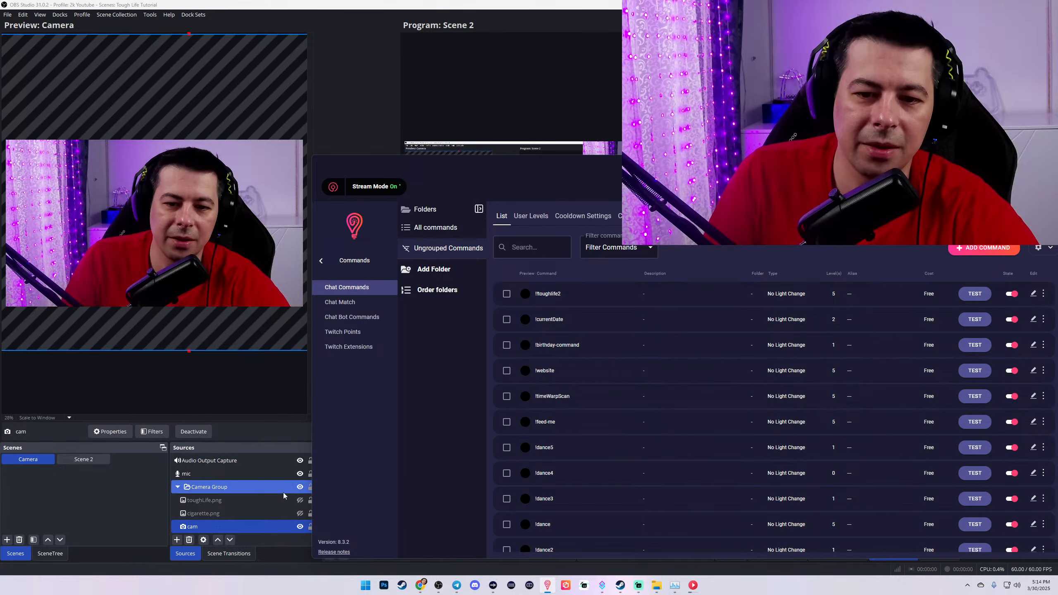
left_click(269, 505, "ctrl")
left_click(269, 505, "ctrl")
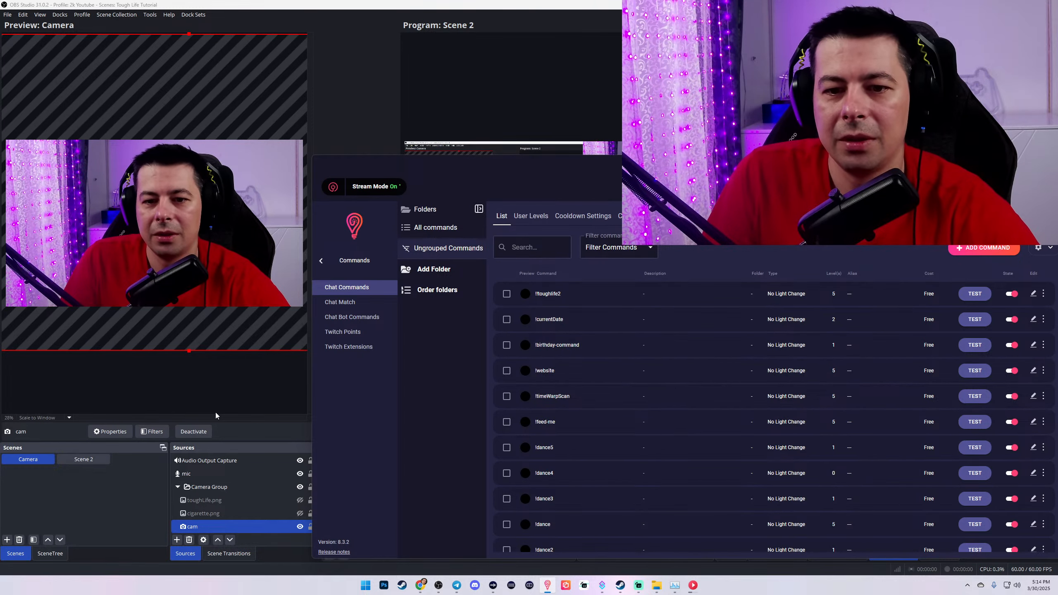
Step: Add a Source Filter Visibility Set action to !toughlife2 enabling the Reset Camera filter on source Camera, and test that action
left_click(1033, 293)
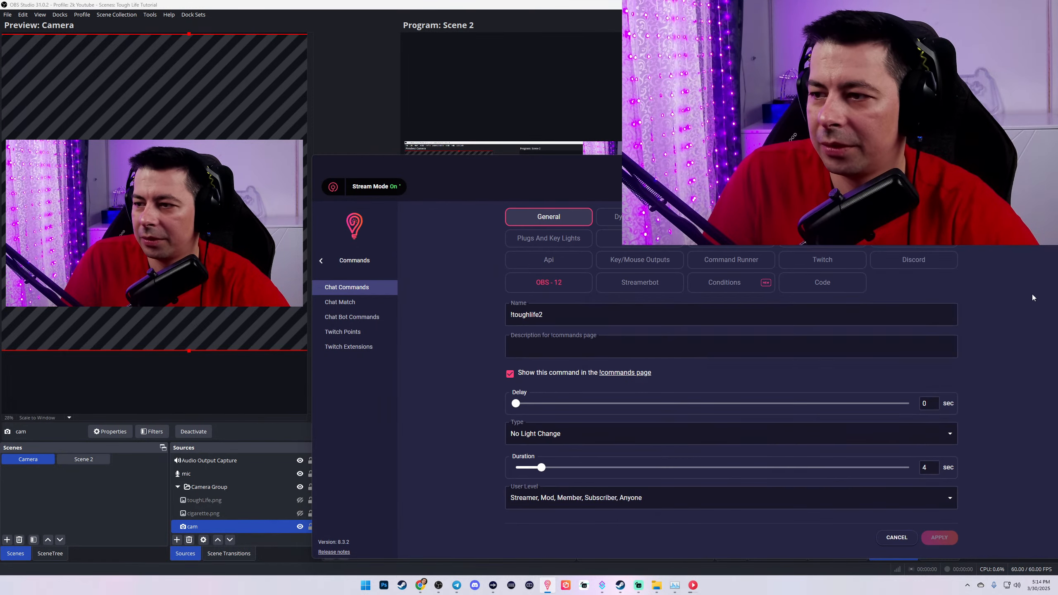
left_click(549, 282)
scroll(573, 453, "down", 1)
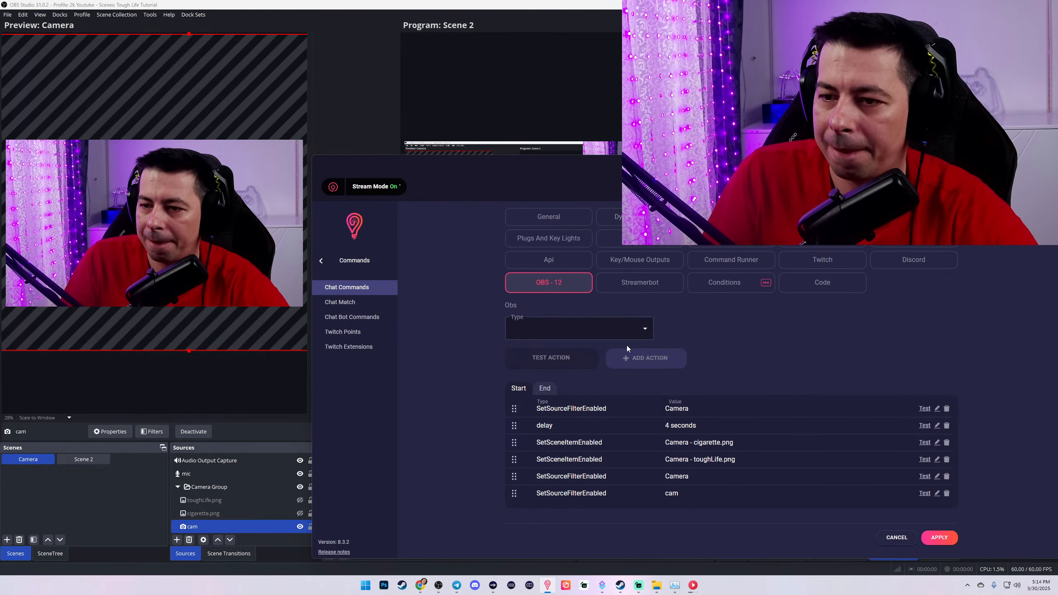
left_click(600, 335)
type("filte")
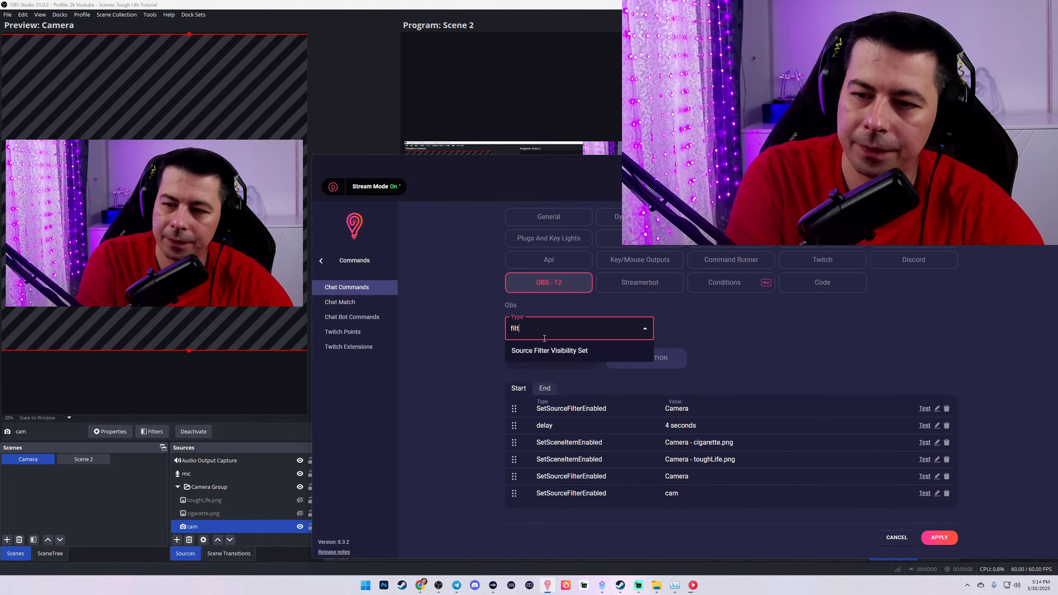
left_click(541, 352)
left_click(698, 330)
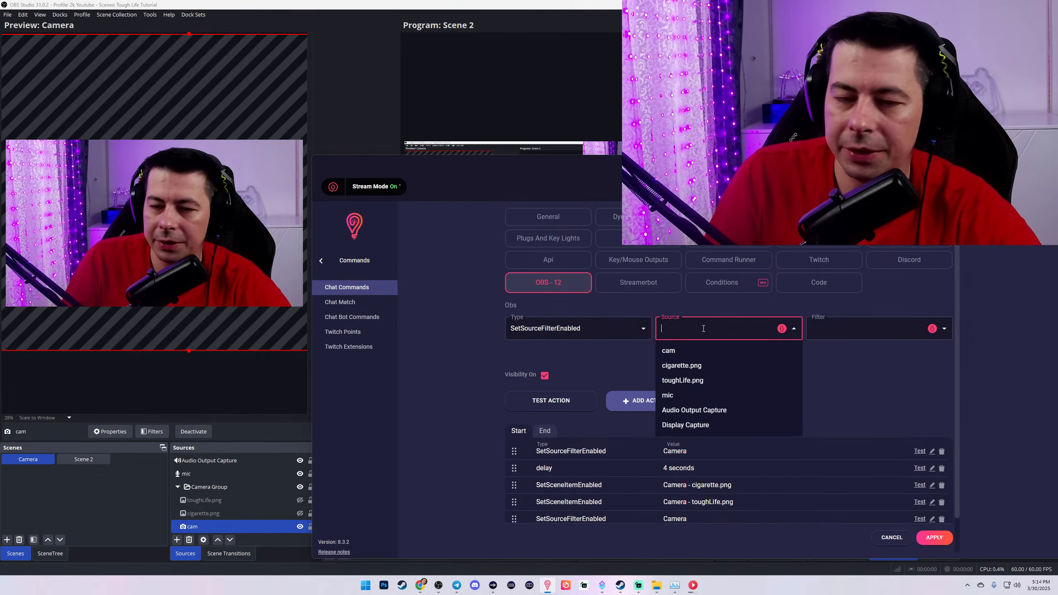
type("Camera")
left_click(845, 334)
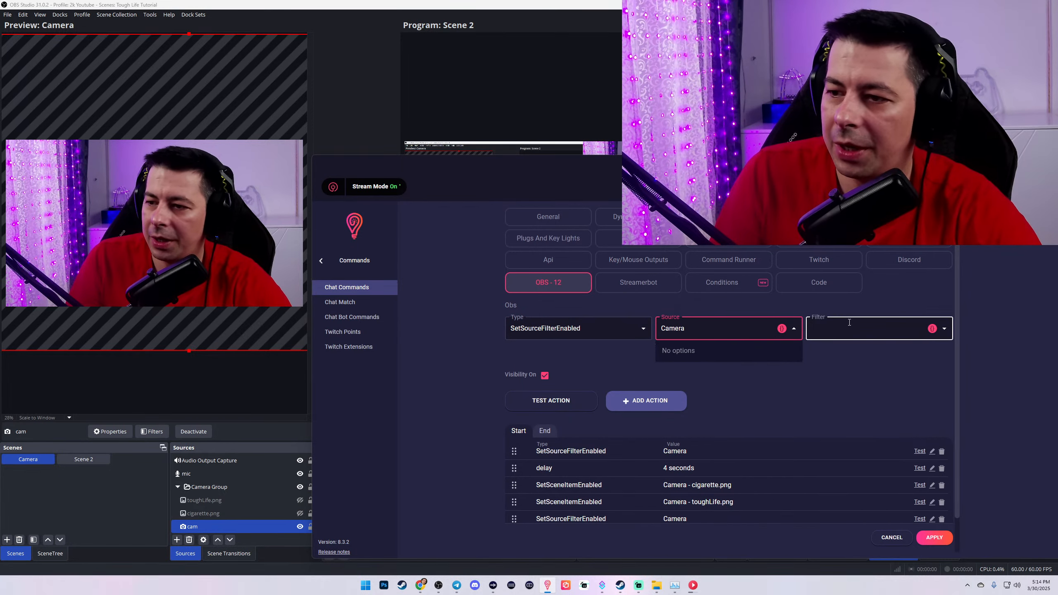
left_click(843, 396)
left_click(644, 402)
scroll(833, 494, "down", 3)
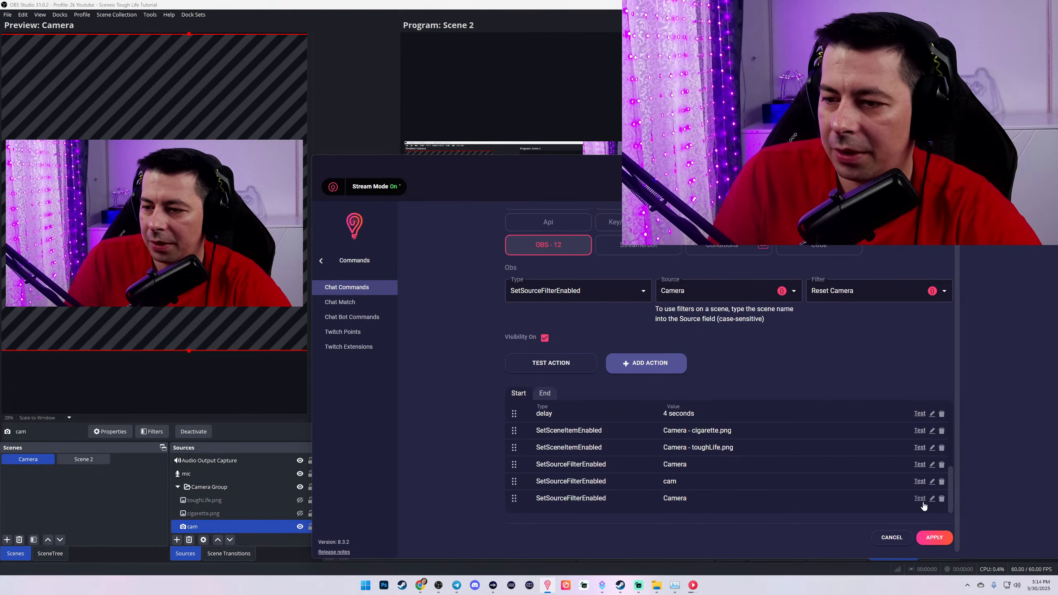
left_click(920, 499)
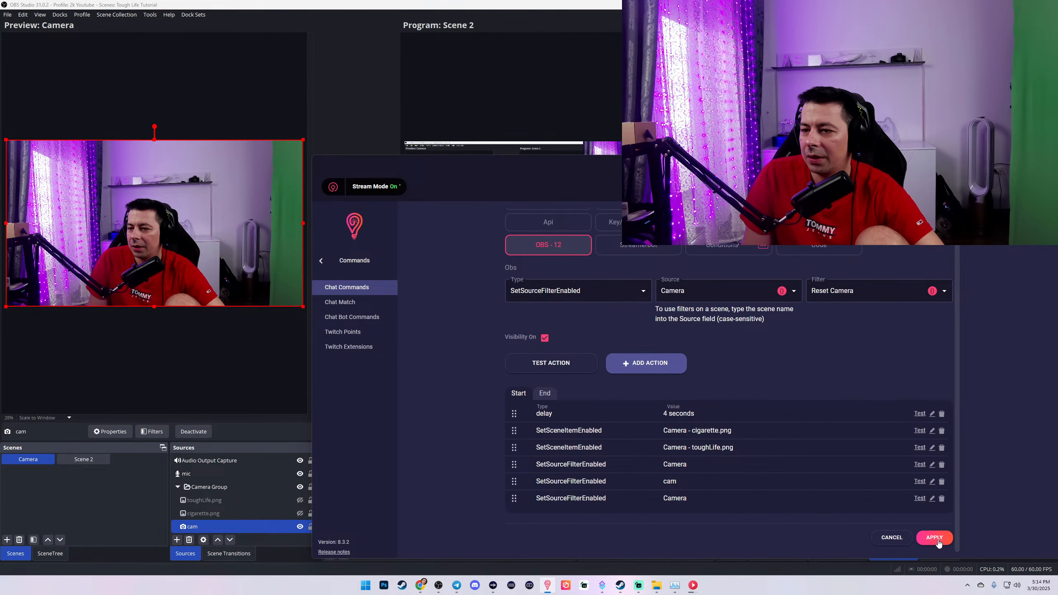
Step: Open the first cigarette.png visibility action for editing and examine its available scenes, sources and action types
scroll(708, 472, "up", 5)
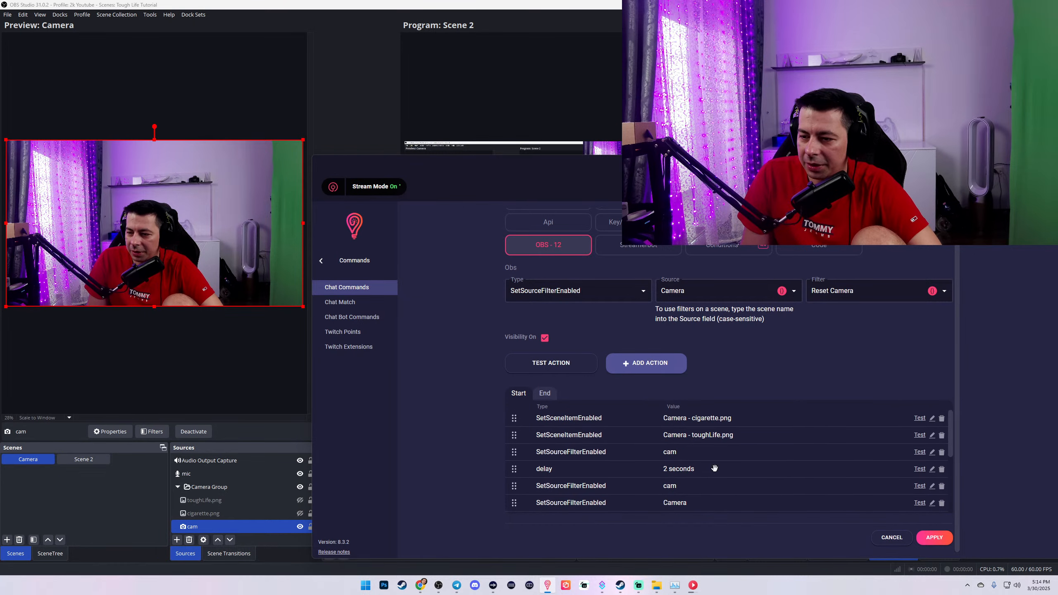
left_click(933, 458)
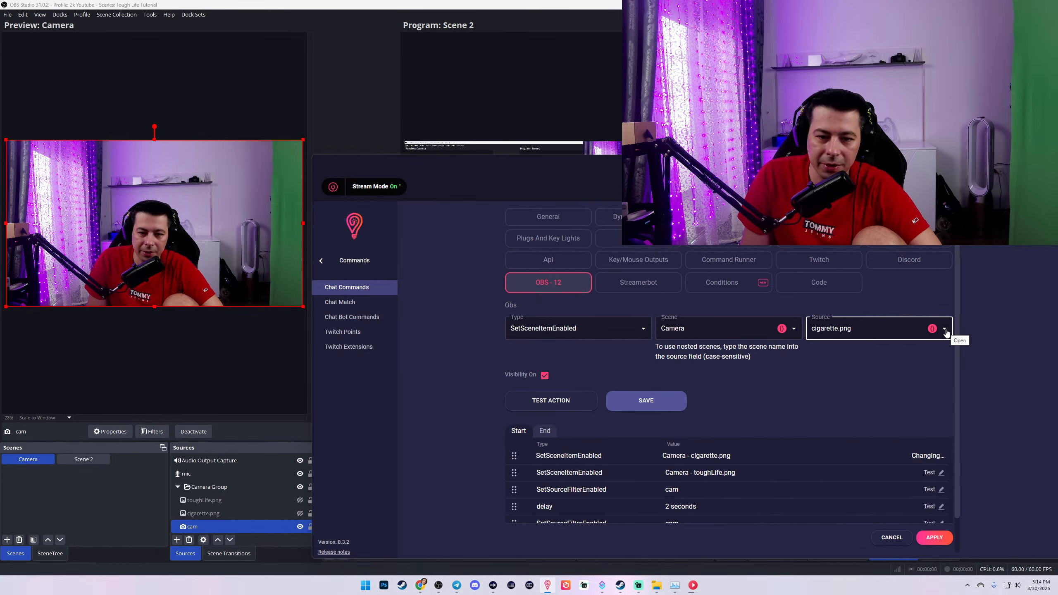
left_click(793, 329)
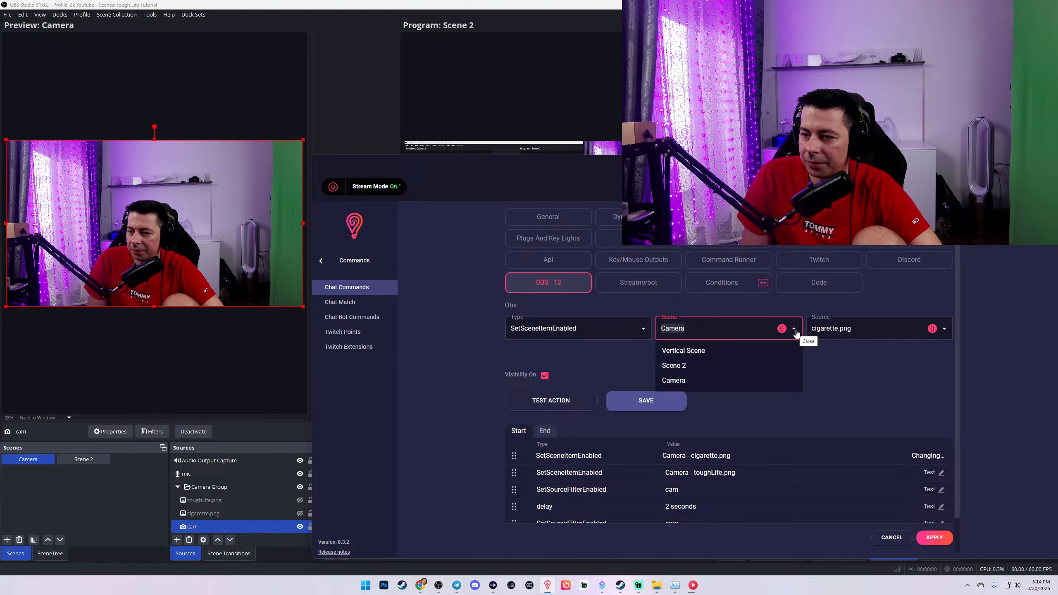
left_click(795, 331)
left_click(944, 330)
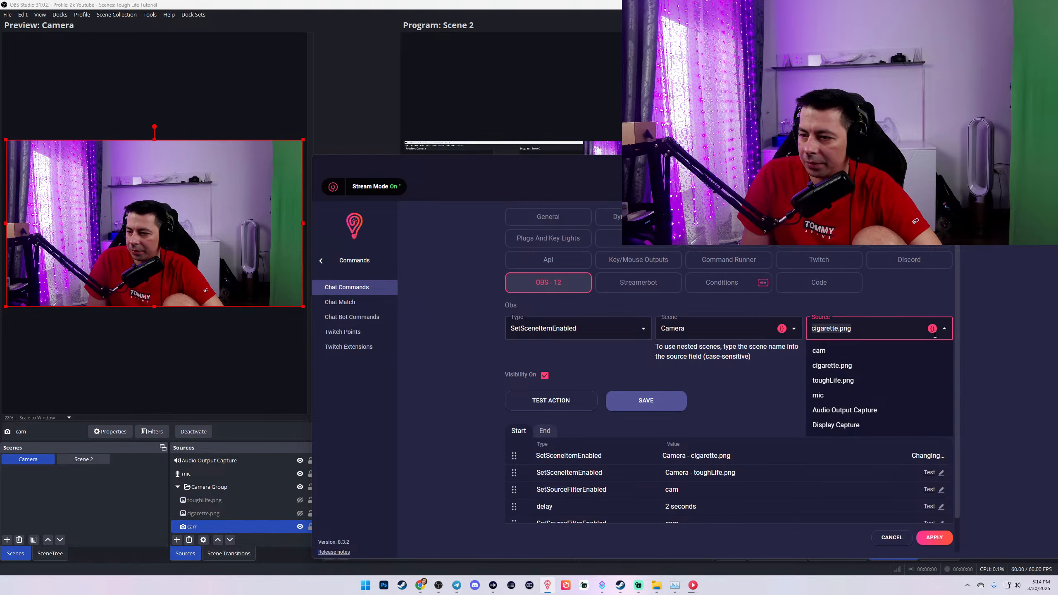
left_click(832, 366)
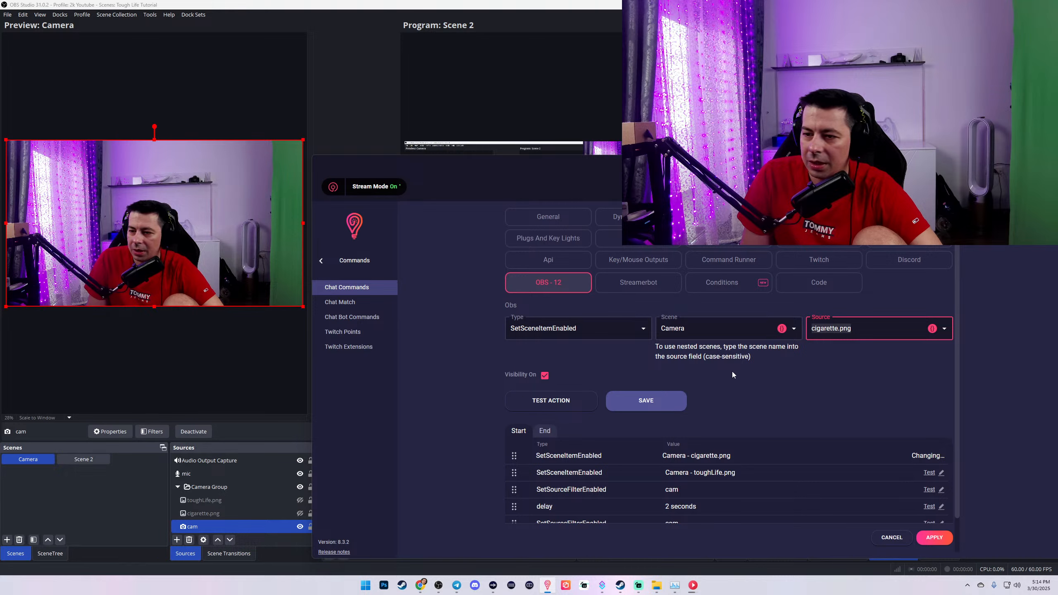
left_click(612, 330)
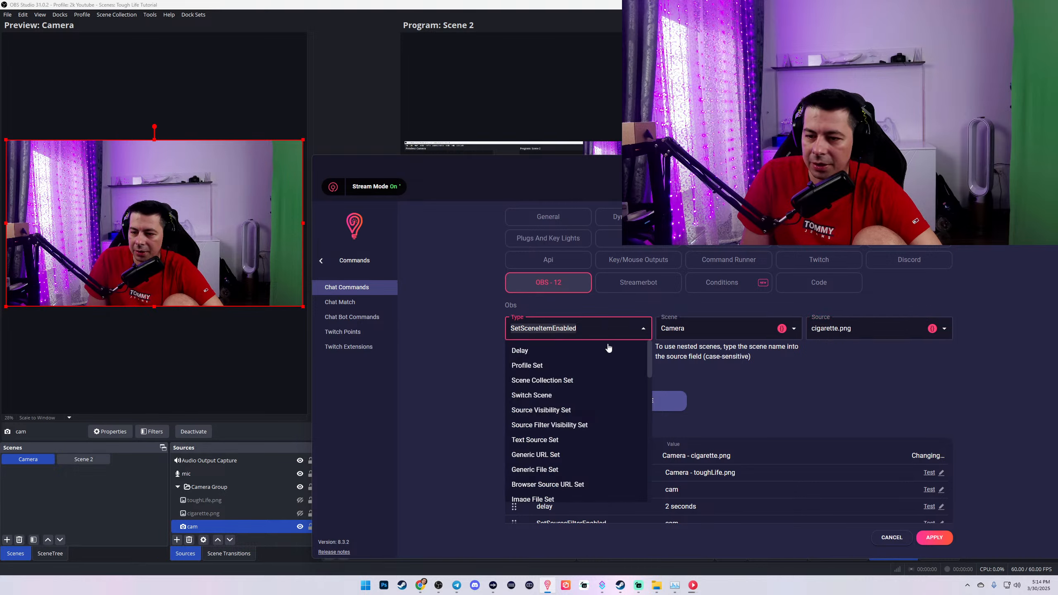
left_click(679, 407)
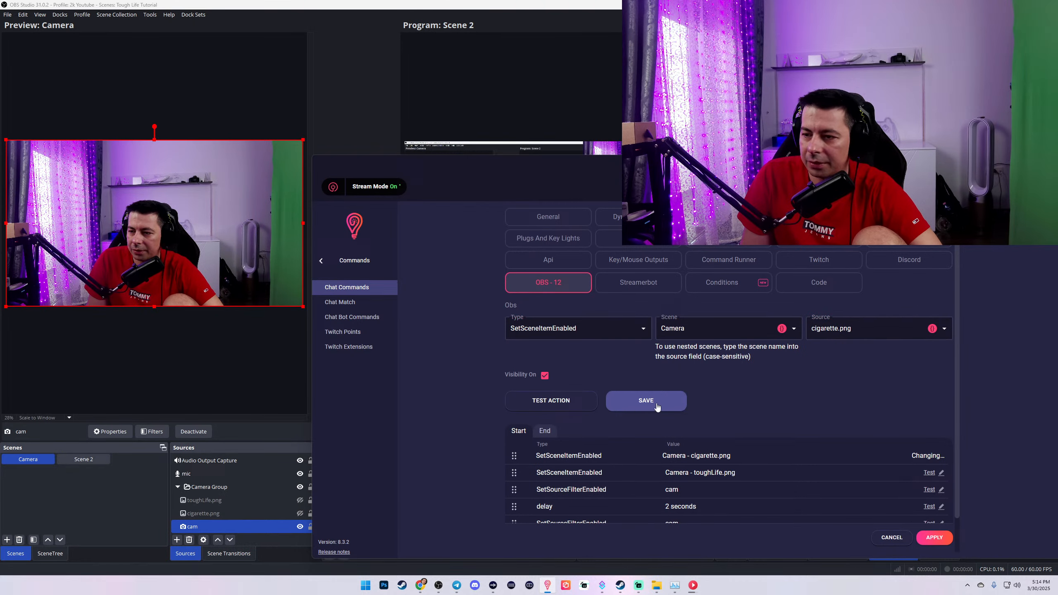
Step: Set the scene of the cigarette.png action to Camera Group, keep cigarette.png as source, and save it
left_click_drag(657, 346, 774, 347)
left_click_drag(693, 329, 649, 329)
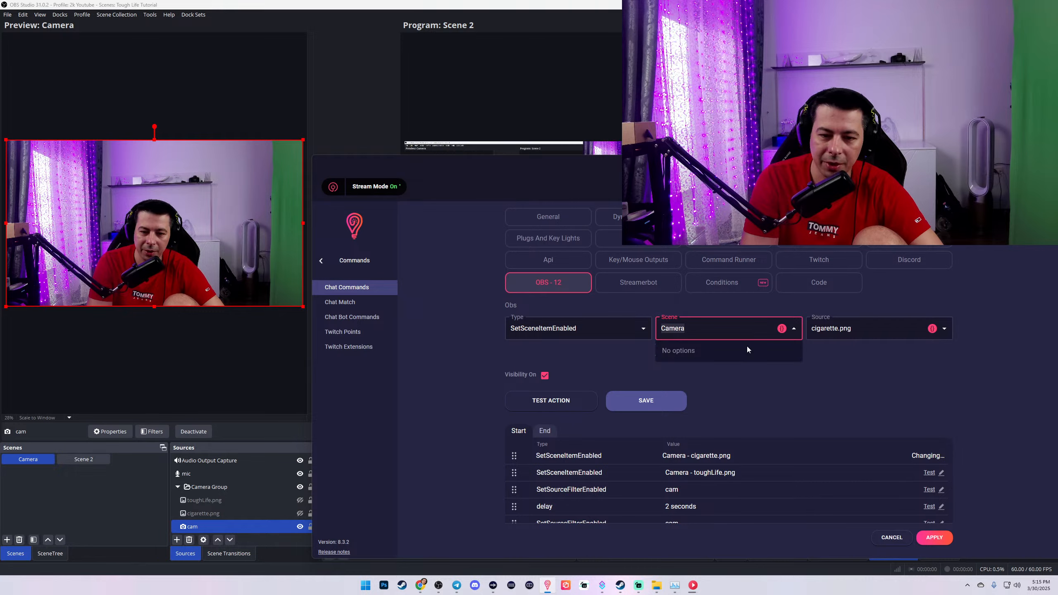
type("Came")
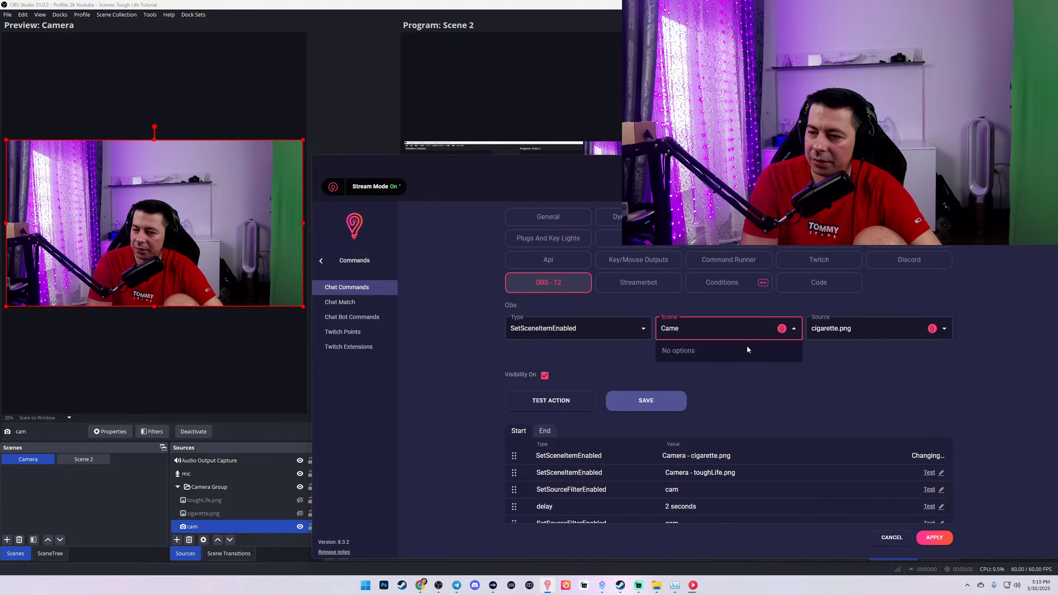
type("ra Group")
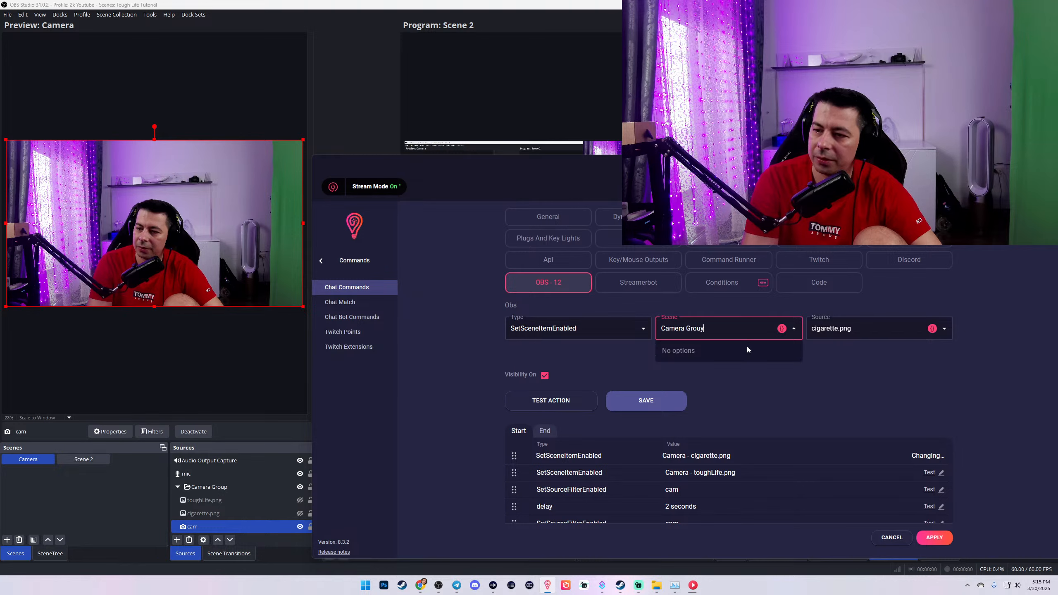
left_click(850, 329)
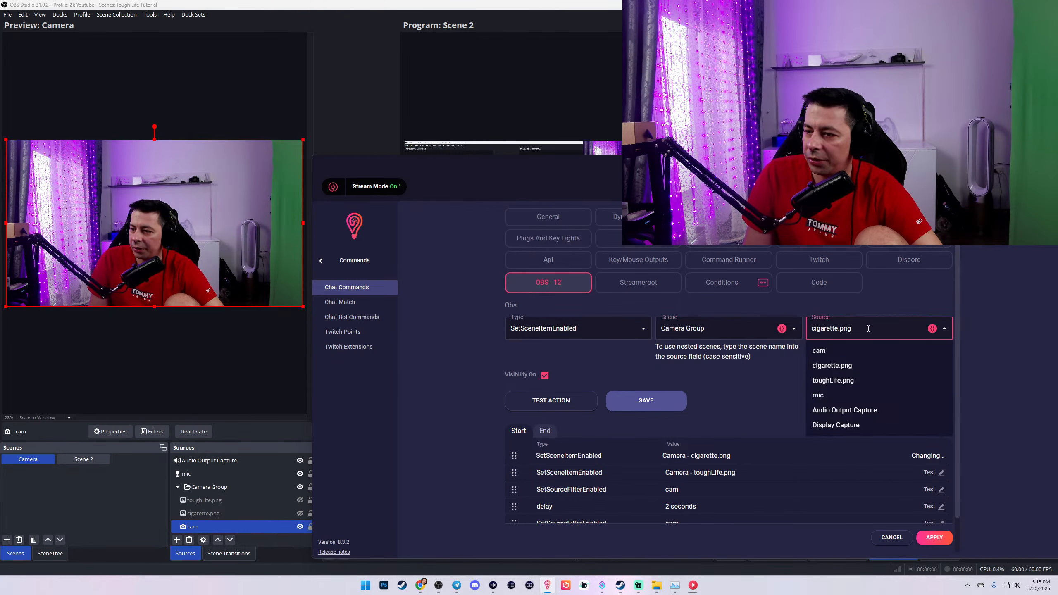
left_click(836, 366)
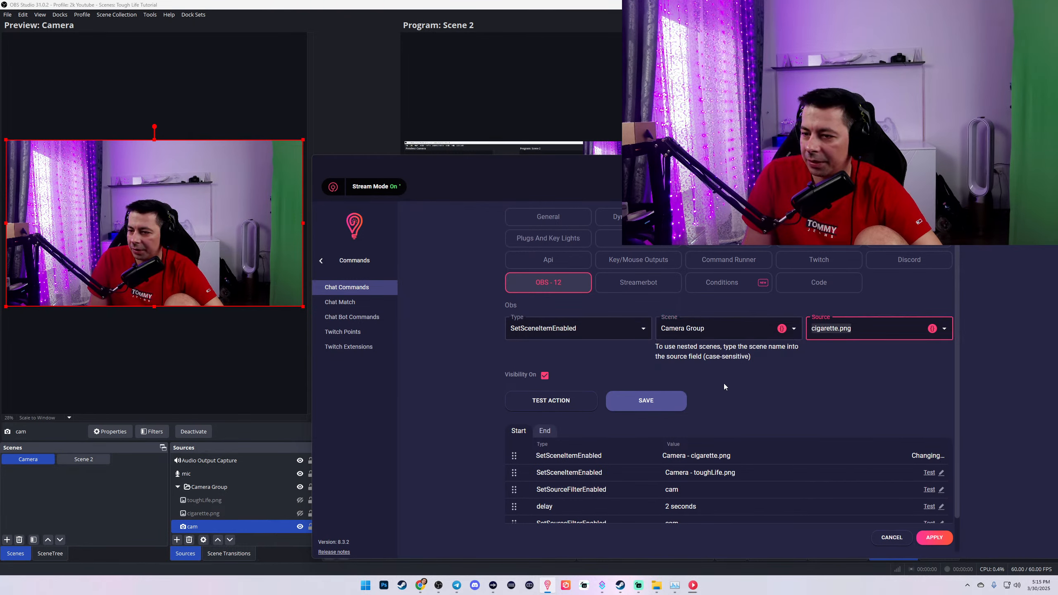
left_click(655, 406)
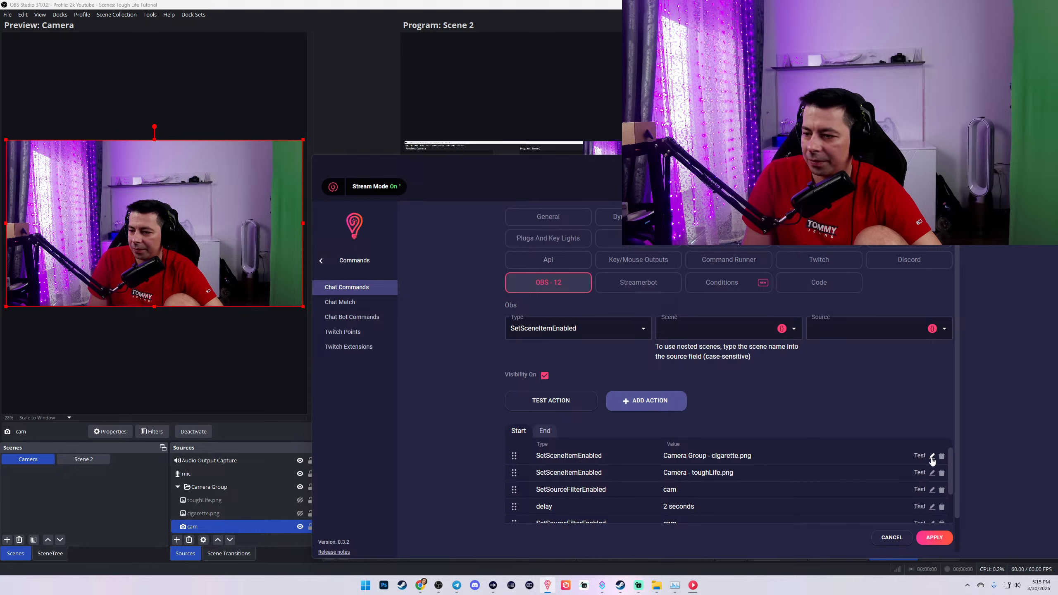
Step: Change the scene of the toughLife.png action with visibility on to Camera Group and save it
left_click(931, 472)
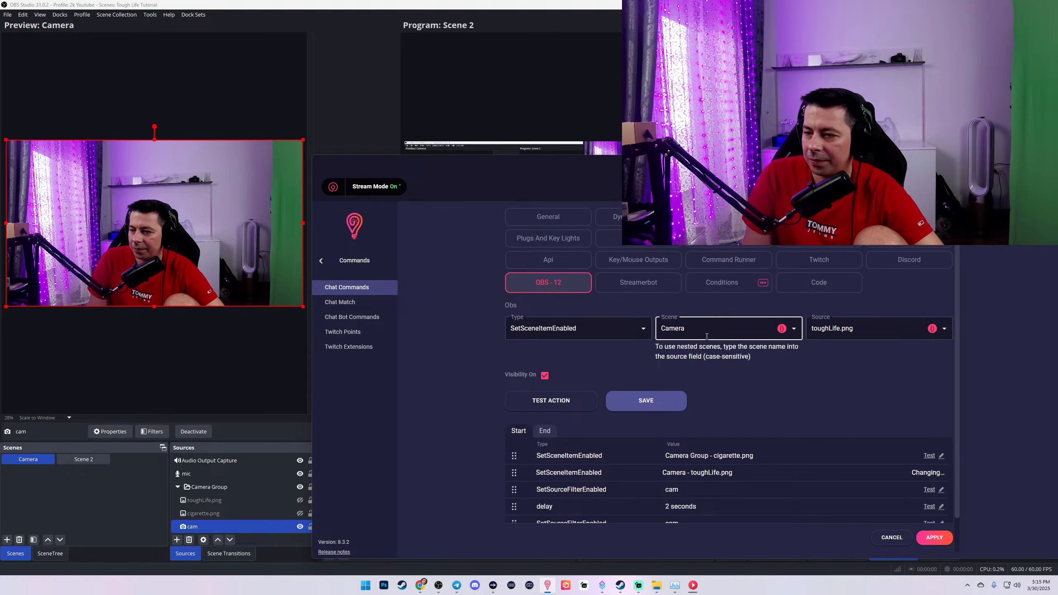
left_click(684, 332)
type("Camera")
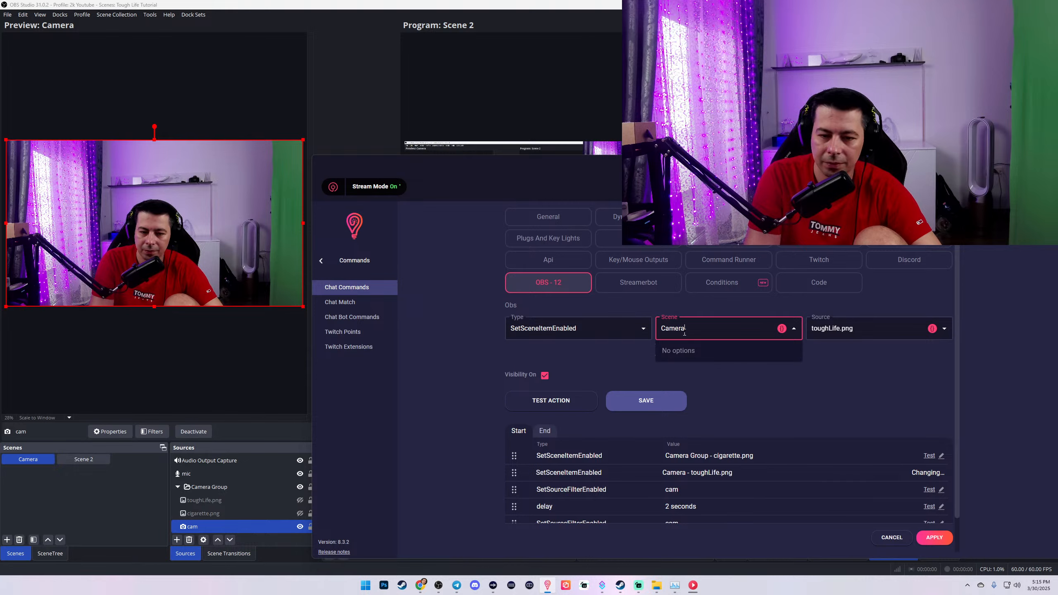
type(" Group")
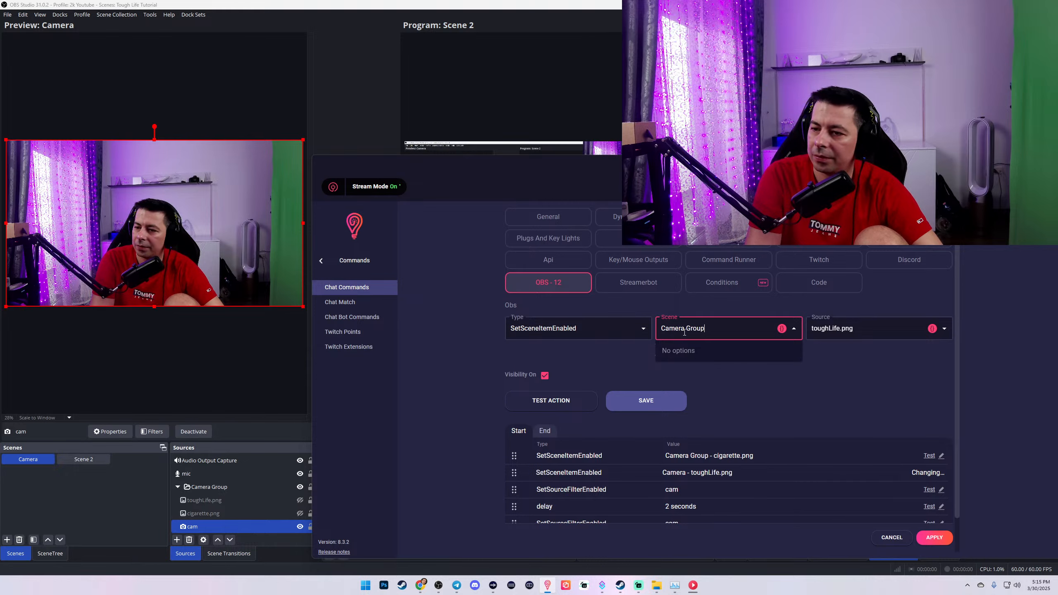
left_click(646, 405)
Step: Change the scene of the cigarette.png action with visibility off, after the 4-second delay, to Camera Group and save it
scroll(770, 414, "down", 4)
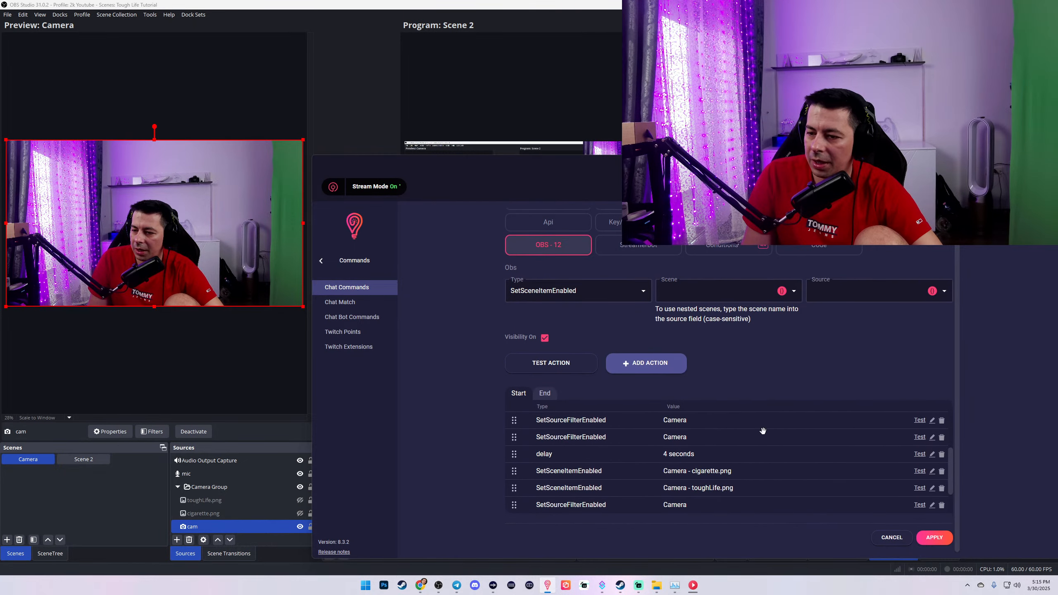
left_click(933, 471)
left_click(706, 290)
left_click_drag(706, 291, 642, 298)
type("Camera Group")
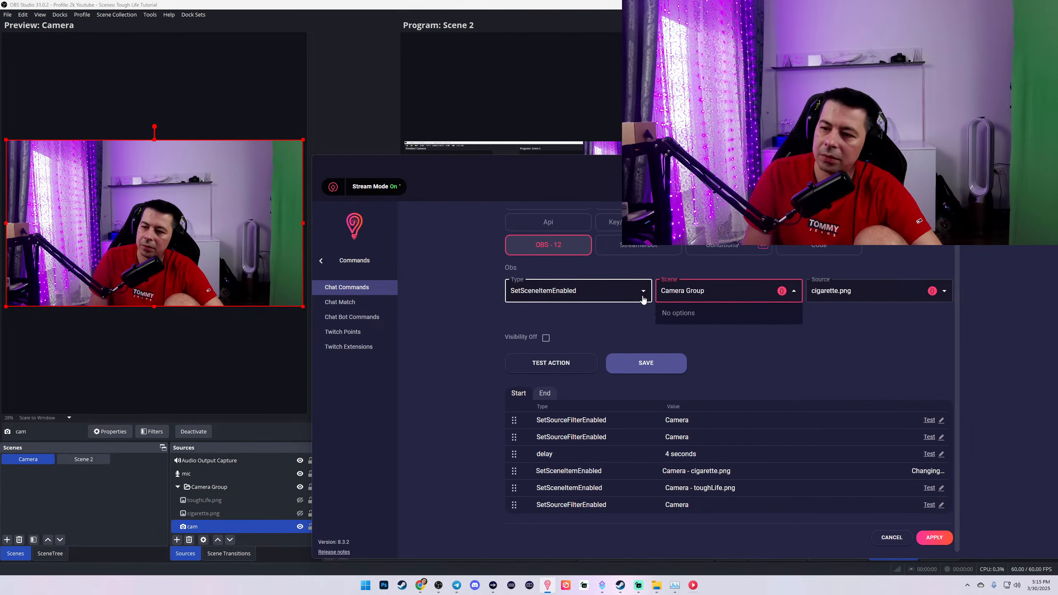
left_click(645, 362)
Step: Change the scene of the toughLife.png action with visibility off to Camera Group and save it
left_click(933, 490)
left_click(688, 290)
key("BackSpace")
key("BackSpace")
key("BackSpace")
key("BackSpace")
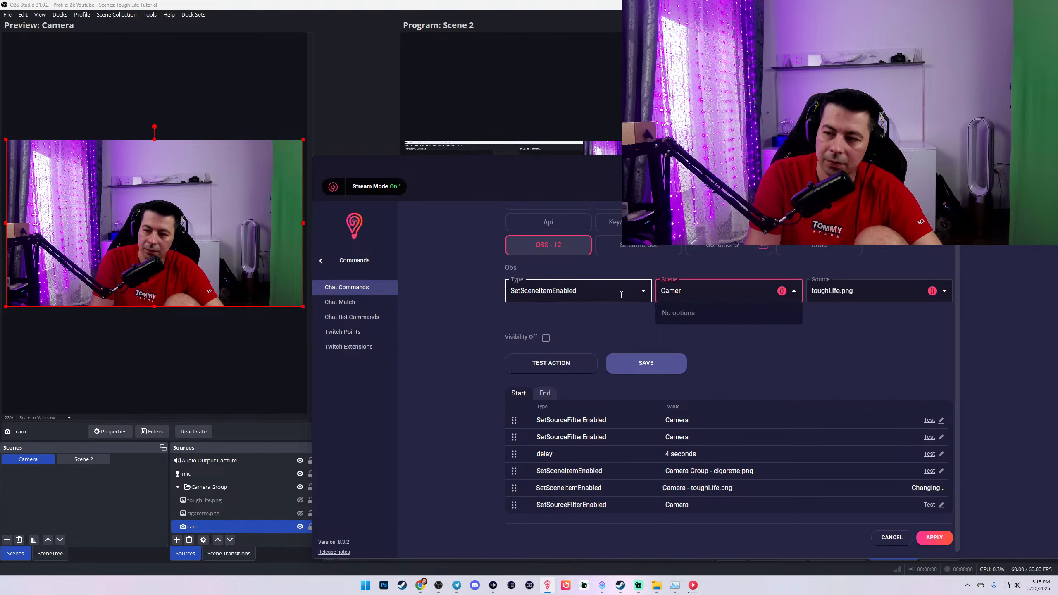
type("mera Group")
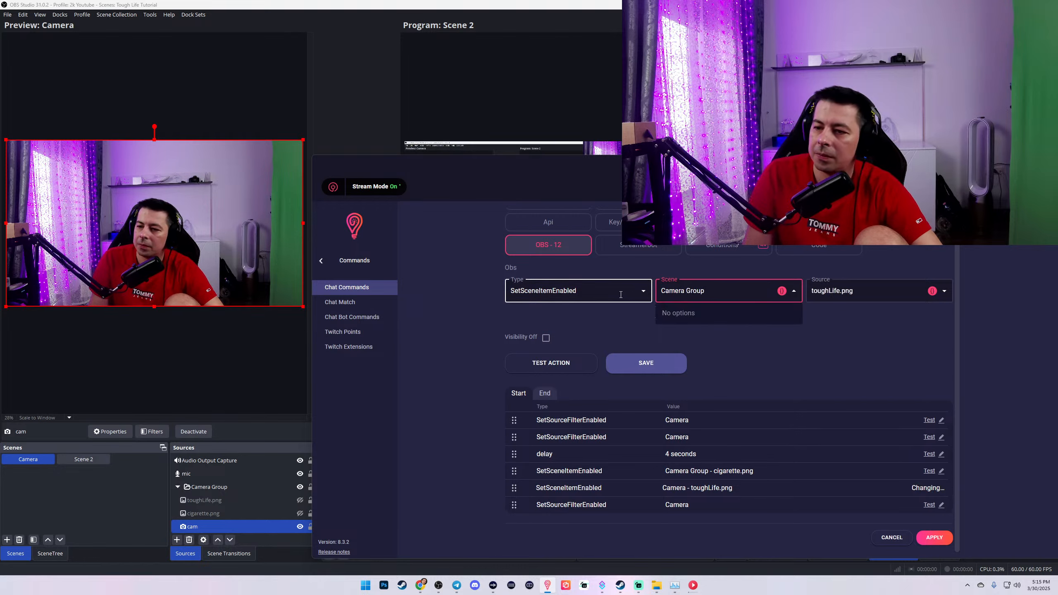
left_click(646, 373)
Step: Apply the command's edited OBS actions and test !toughlife2
left_click(934, 538)
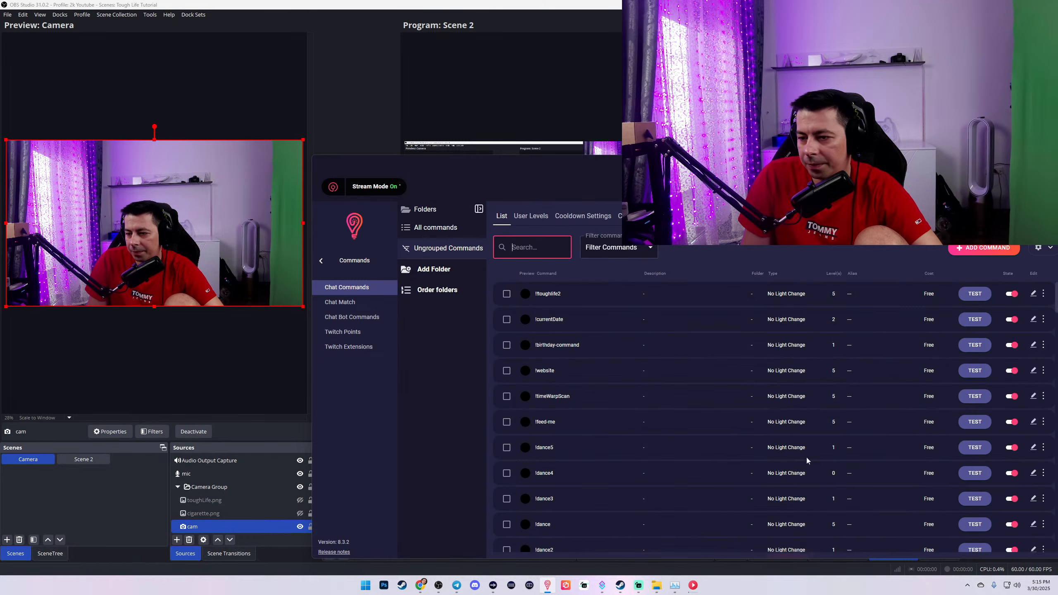
left_click(975, 298)
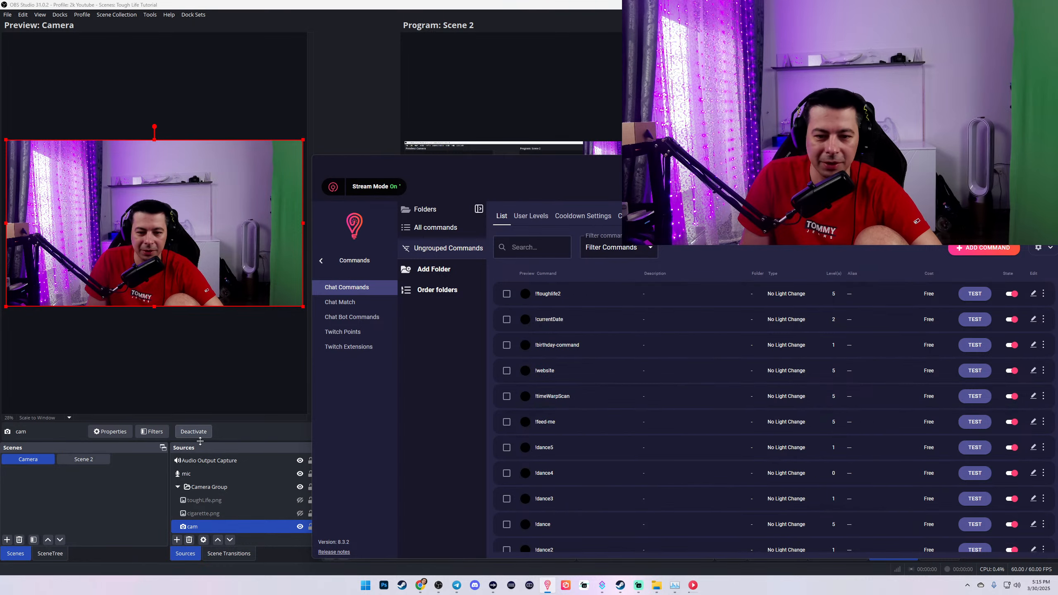
Step: Switch to OBS, open the filters of the cam source and show the NVIDIA AR Move filter's glasses position action
right_click(198, 525)
left_click(222, 509)
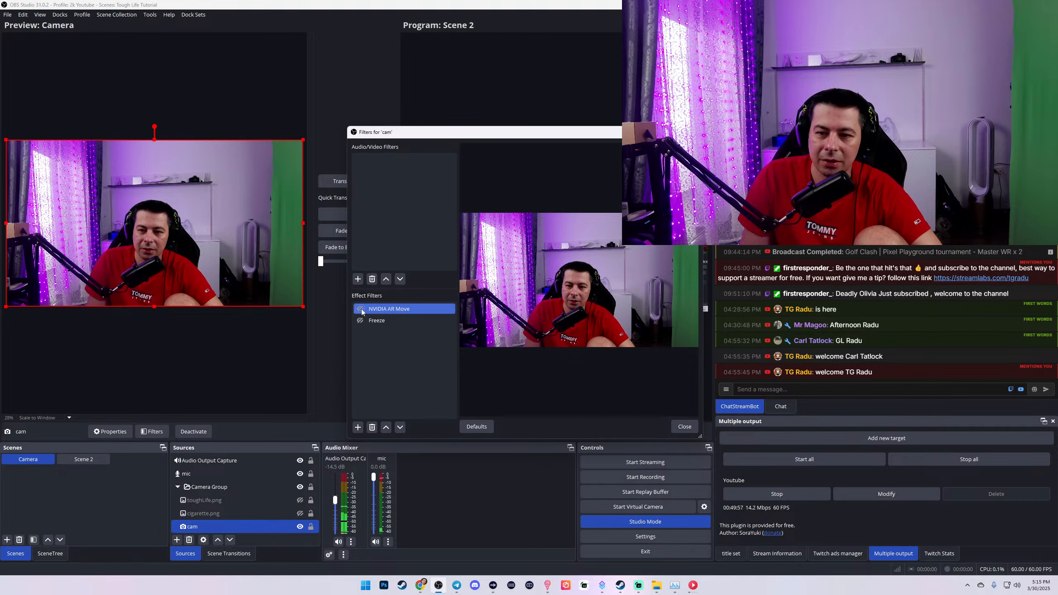
left_click(380, 309)
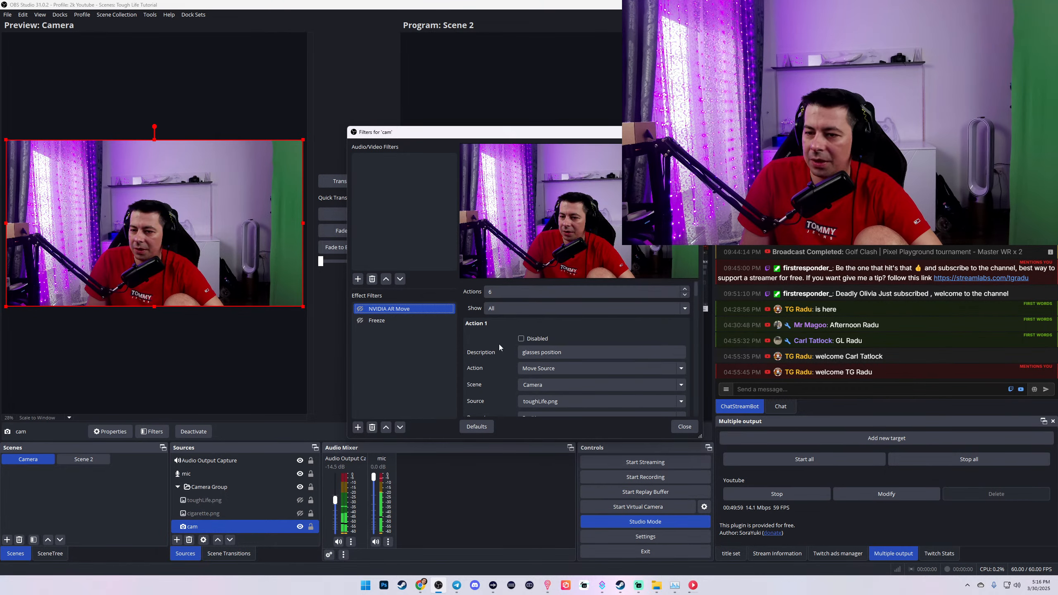
scroll(499, 345, "down", 3)
scroll(499, 344, "up", 3)
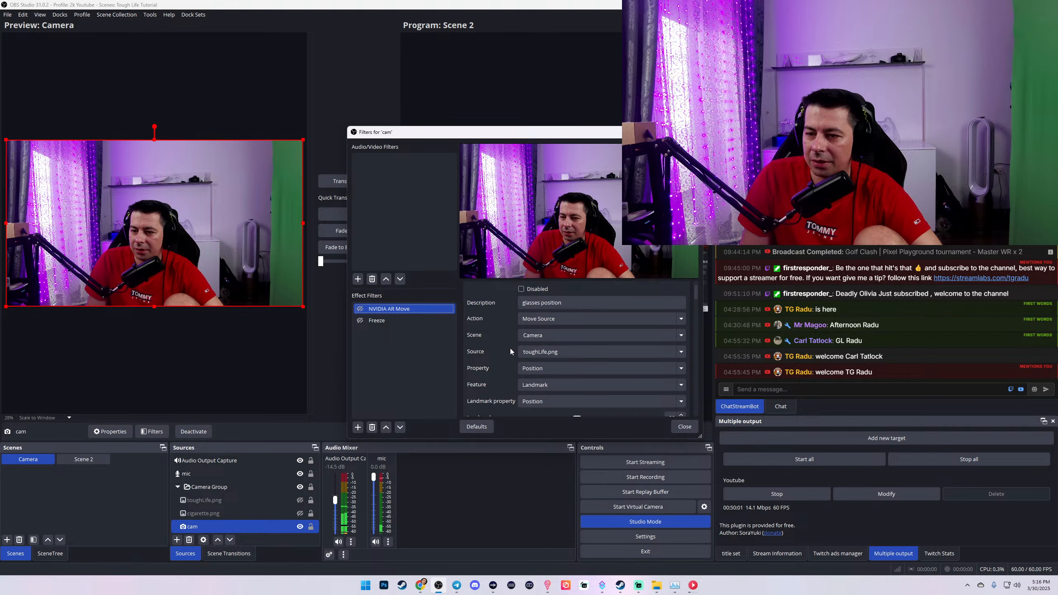
left_click(621, 354)
left_click(681, 354)
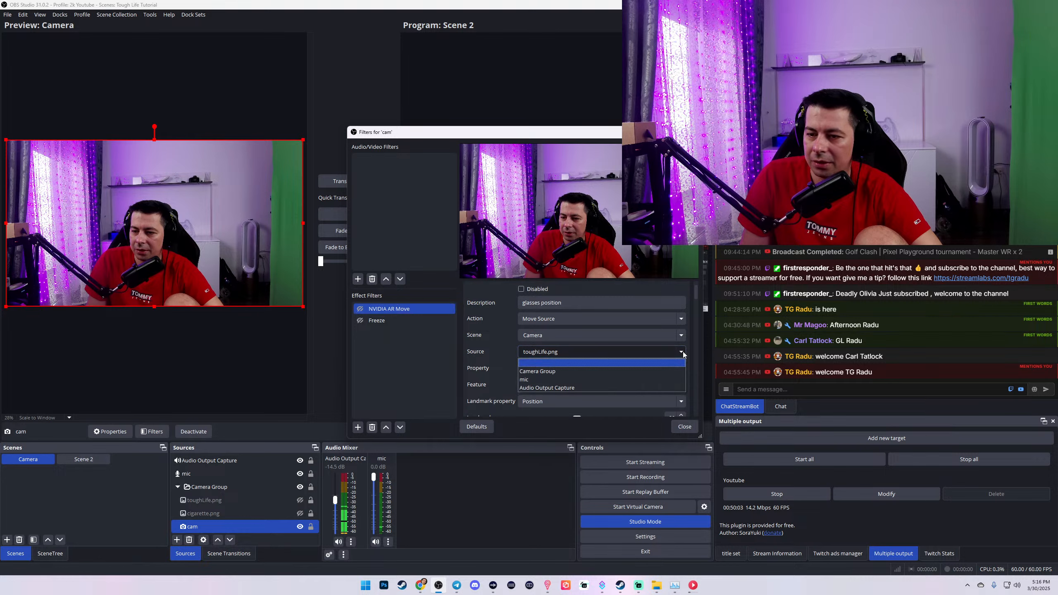
left_click(646, 371)
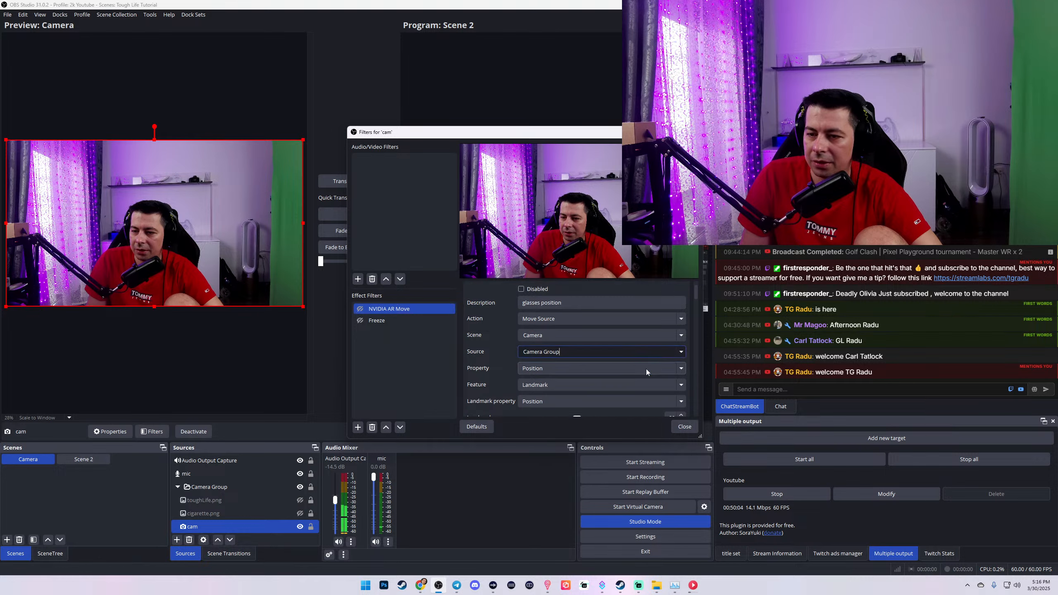
left_click(682, 354)
left_click(559, 371)
Step: Set the glasses position action's scene to Camera Group and its source to cigarette.png
left_click(681, 335)
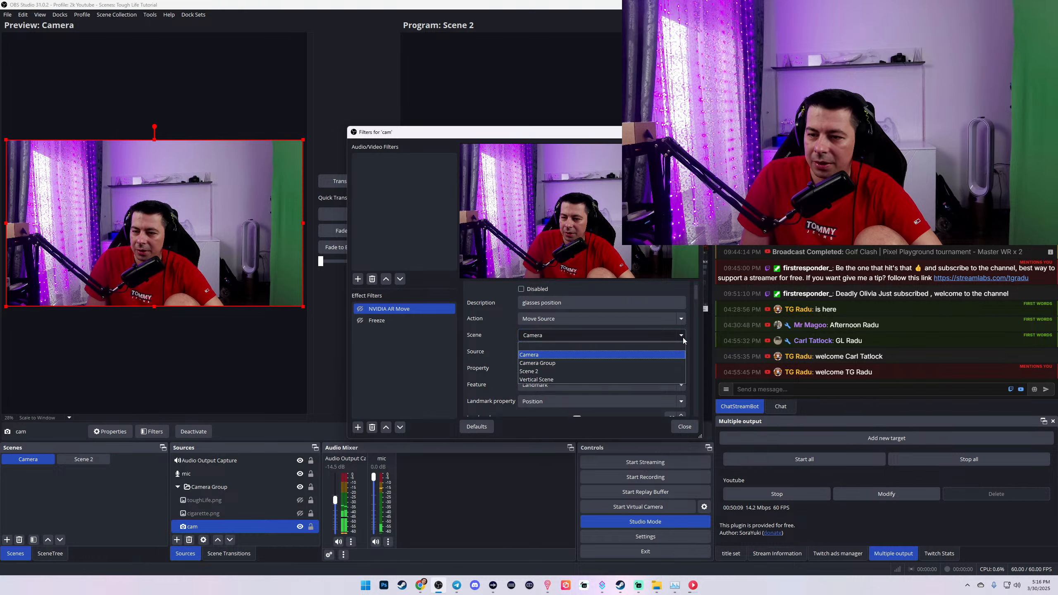
left_click(600, 363)
left_click(681, 352)
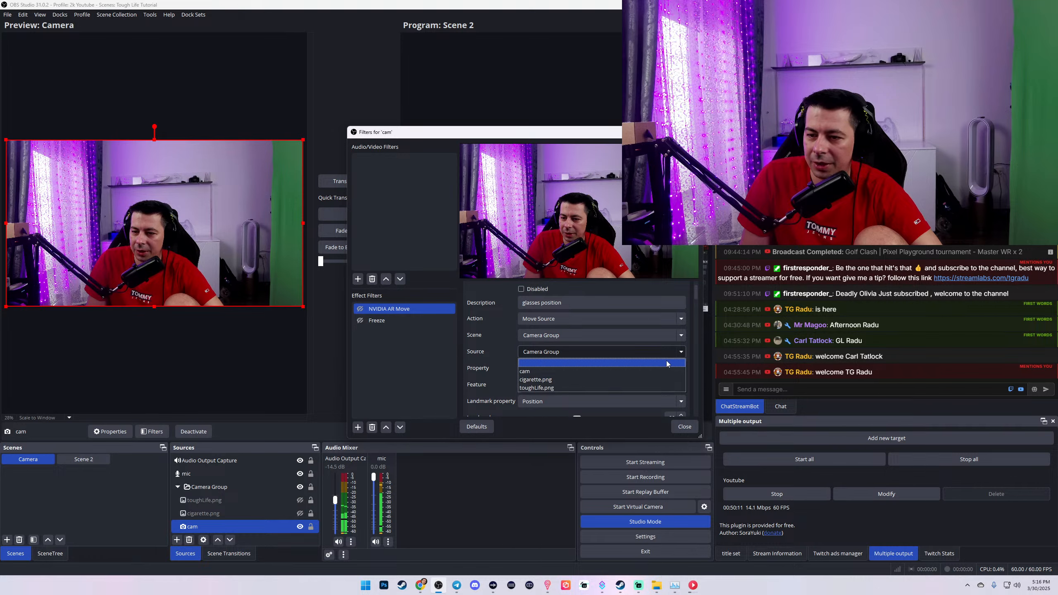
left_click(628, 379)
Step: Set the scene of the Glass rotation action to Camera Group, keeping toughLife.png as its source
scroll(504, 364, "down", 10)
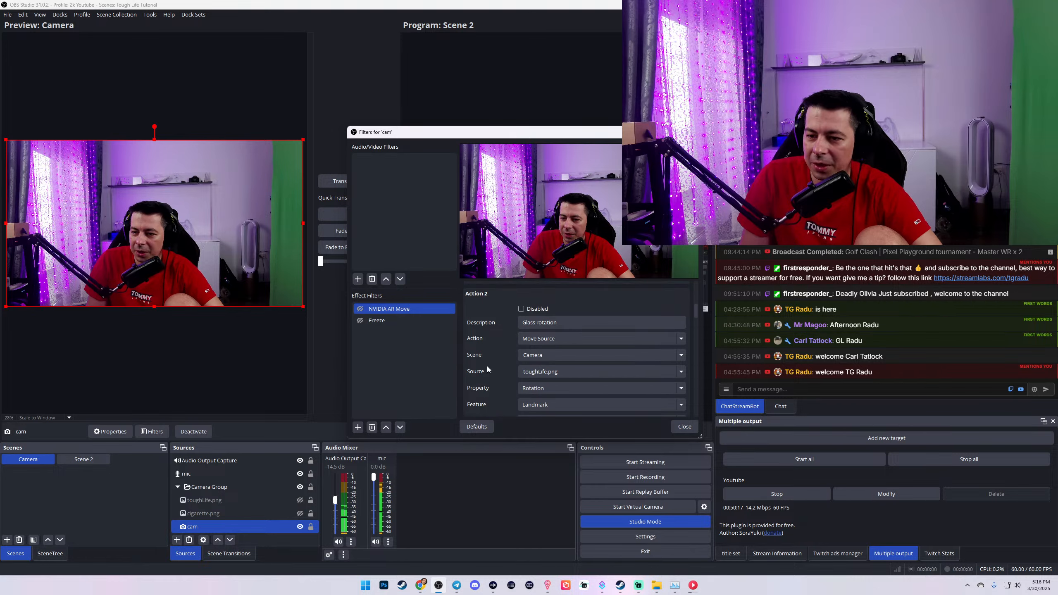
scroll(489, 368, "down", 2)
scroll(490, 368, "up", 2)
left_click(681, 355)
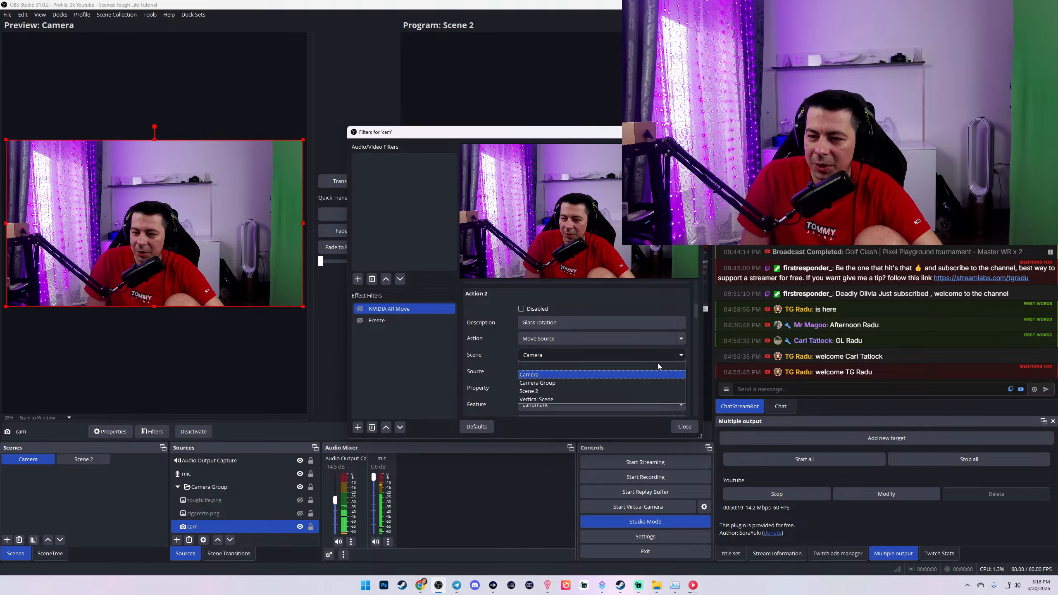
left_click(588, 380)
Step: Set the scene of the glasses' Scale X and Scale Y actions to Camera Group
scroll(483, 373, "down", 2)
scroll(483, 372, "down", 5)
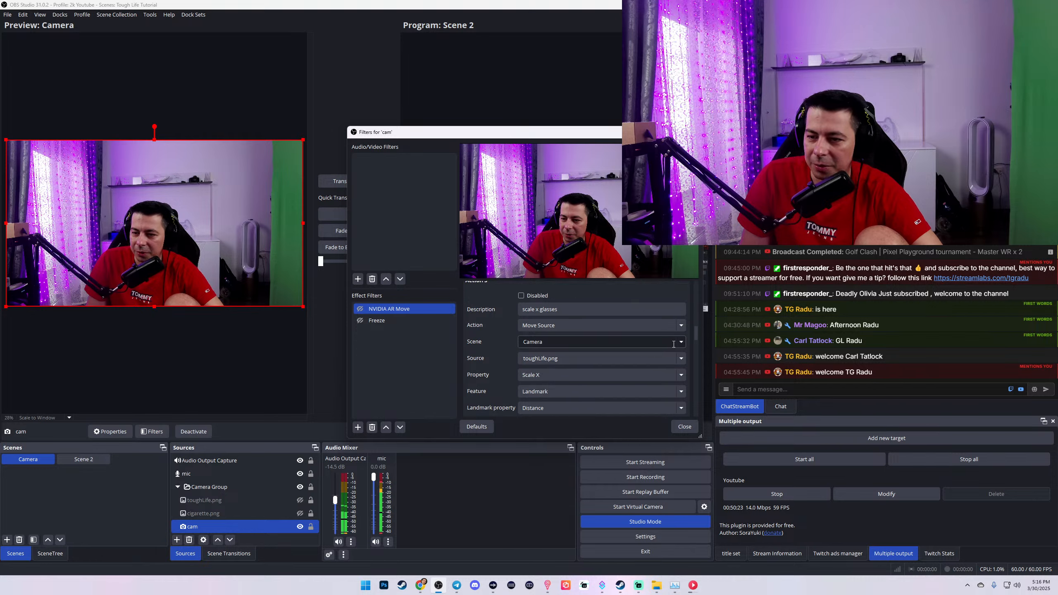
left_click(681, 341)
left_click(602, 368)
scroll(489, 362, "down", 2)
scroll(494, 361, "up", 3)
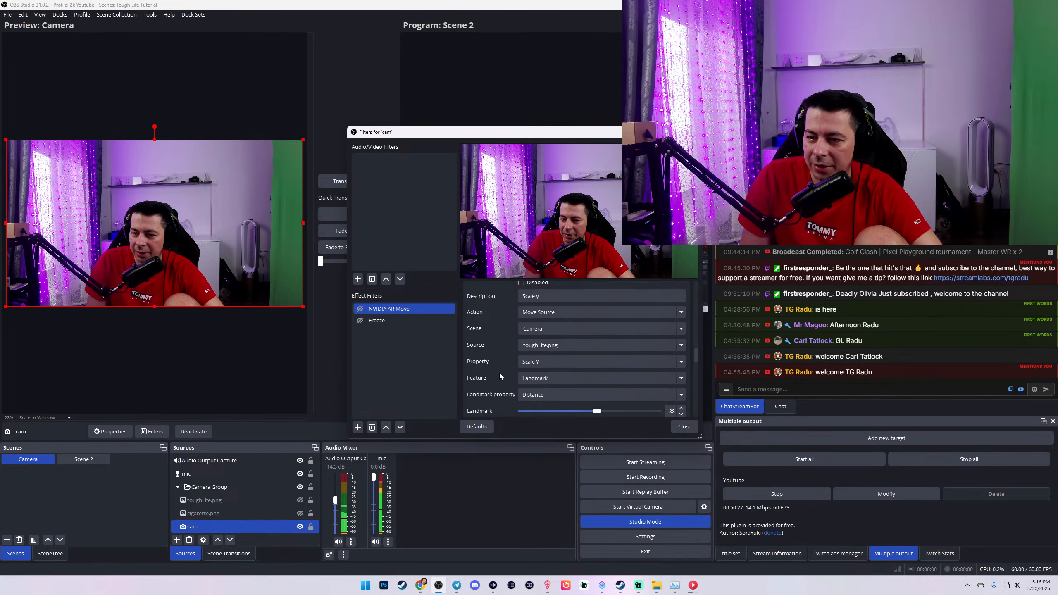
left_click(679, 329)
left_click(554, 358)
Step: Set the scene of the cigarette position and cigarette rotation actions to Camera Group
scroll(497, 364, "down", 6)
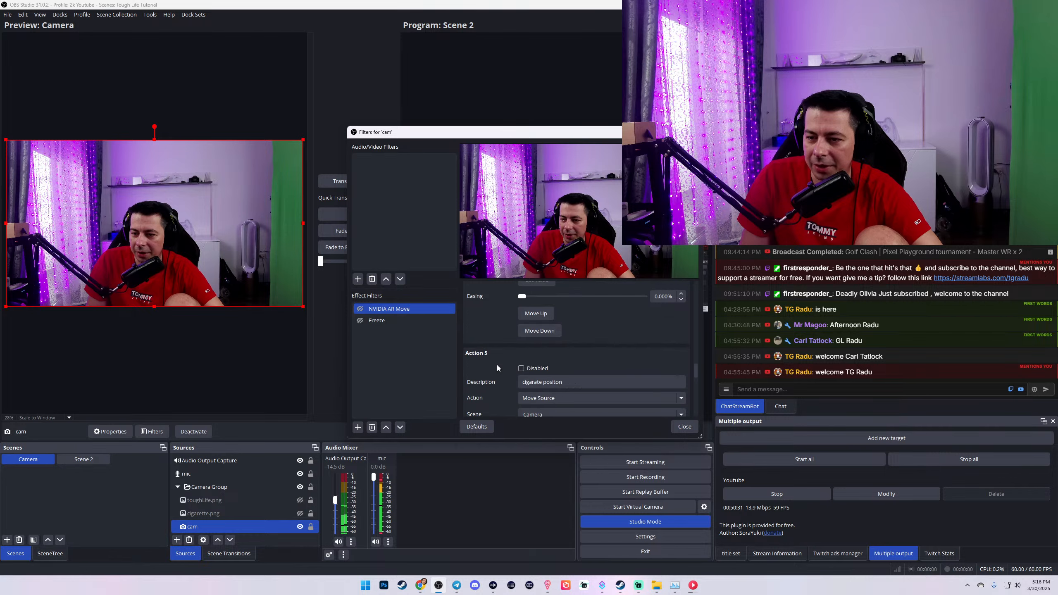
left_click(681, 365)
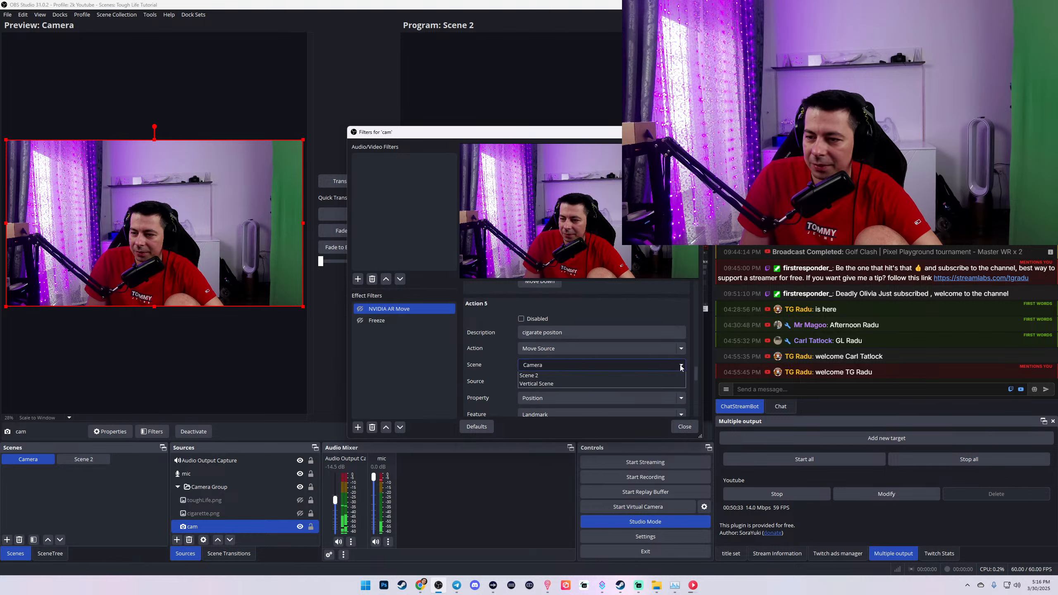
left_click(619, 394)
scroll(476, 376, "down", 6)
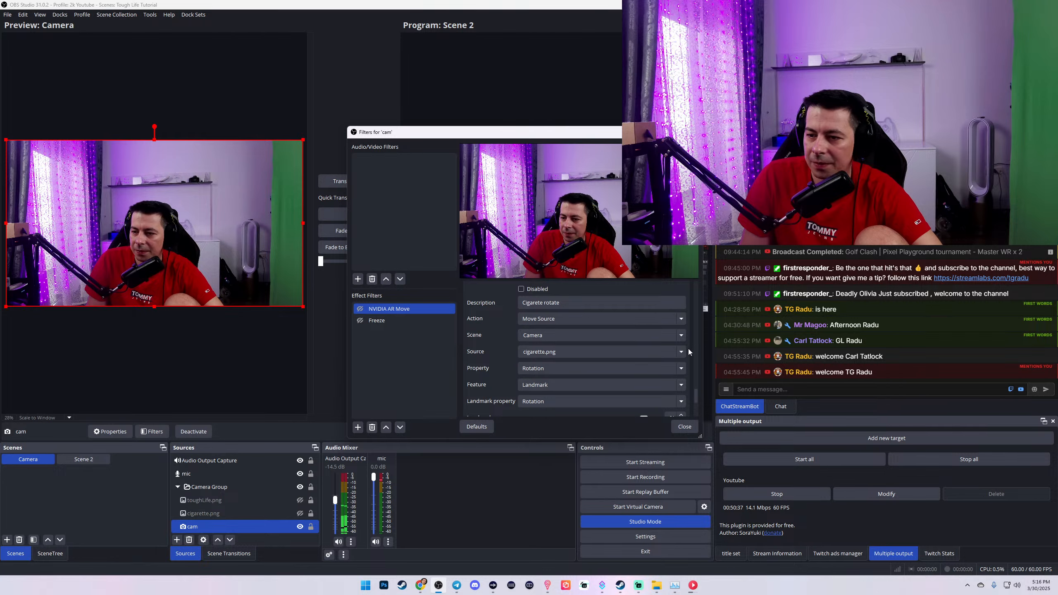
left_click(684, 339)
left_click(565, 360)
scroll(508, 359, "down", 10)
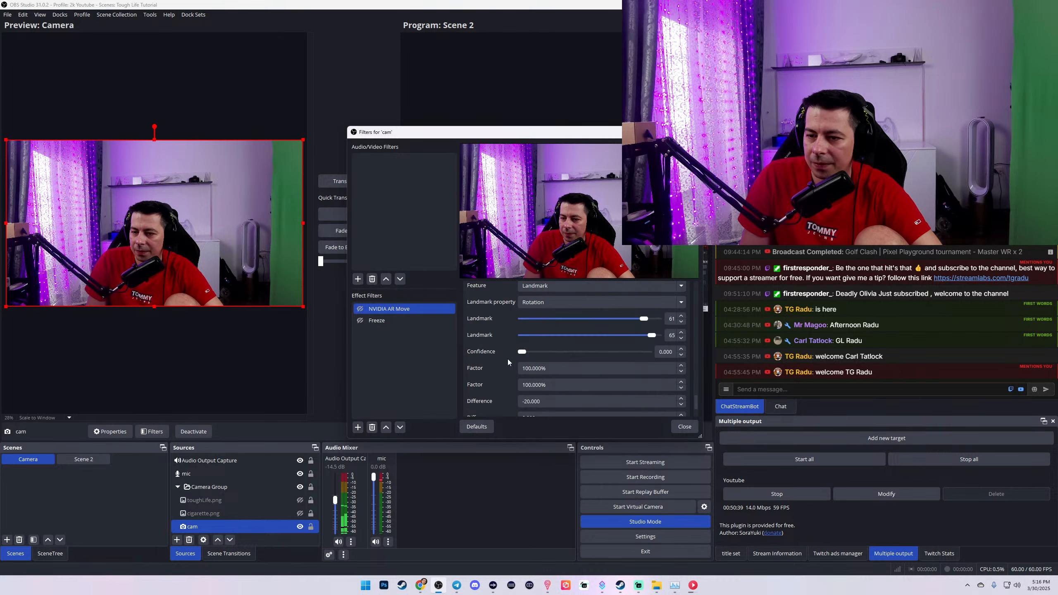
Step: Close the cam filters, switch to Lumia Stream and test the !toughlife2 command
left_click(677, 428)
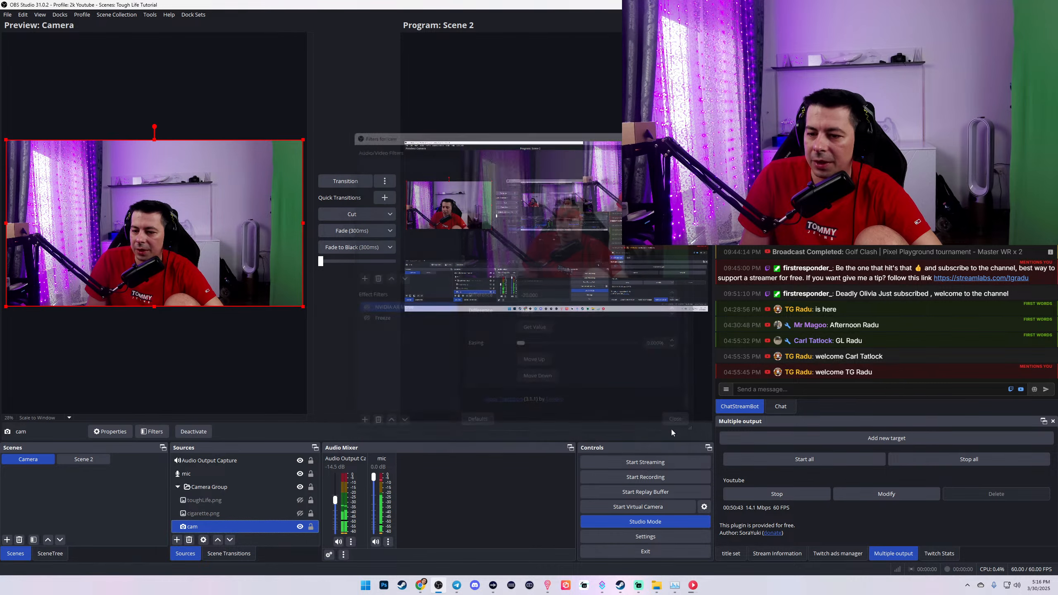
left_click(547, 585)
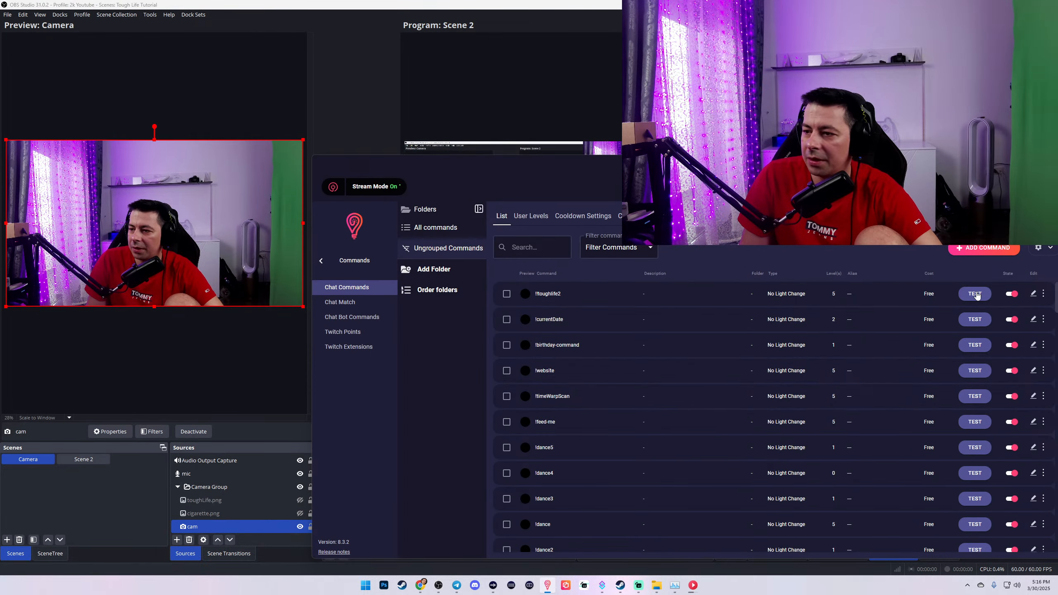
left_click(976, 294)
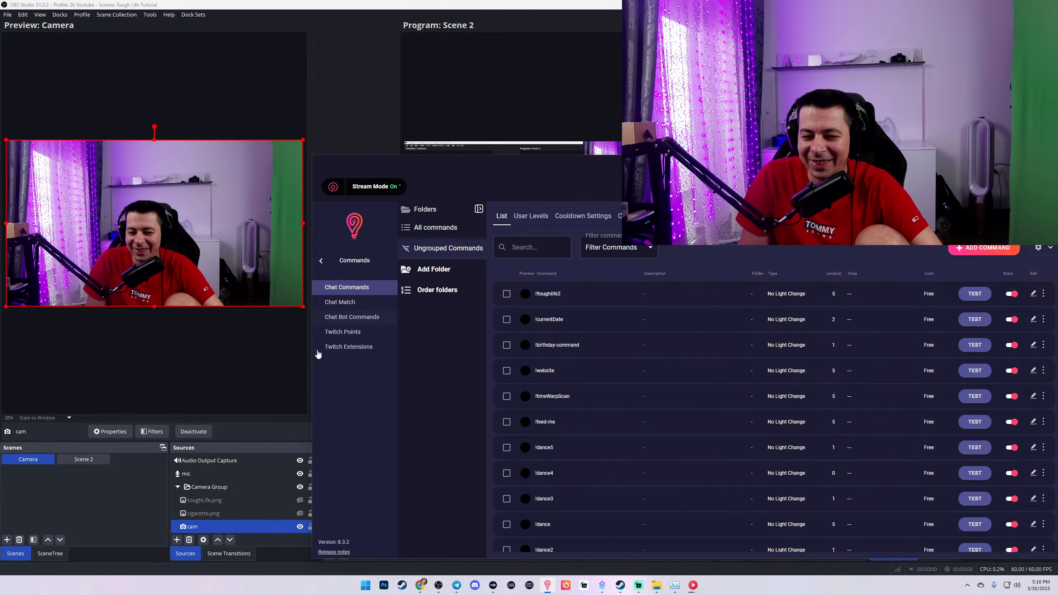
Step: Switch to OBS, reopen the cam filters and review the scene and source of every NVIDIA AR Move action
left_click(208, 517)
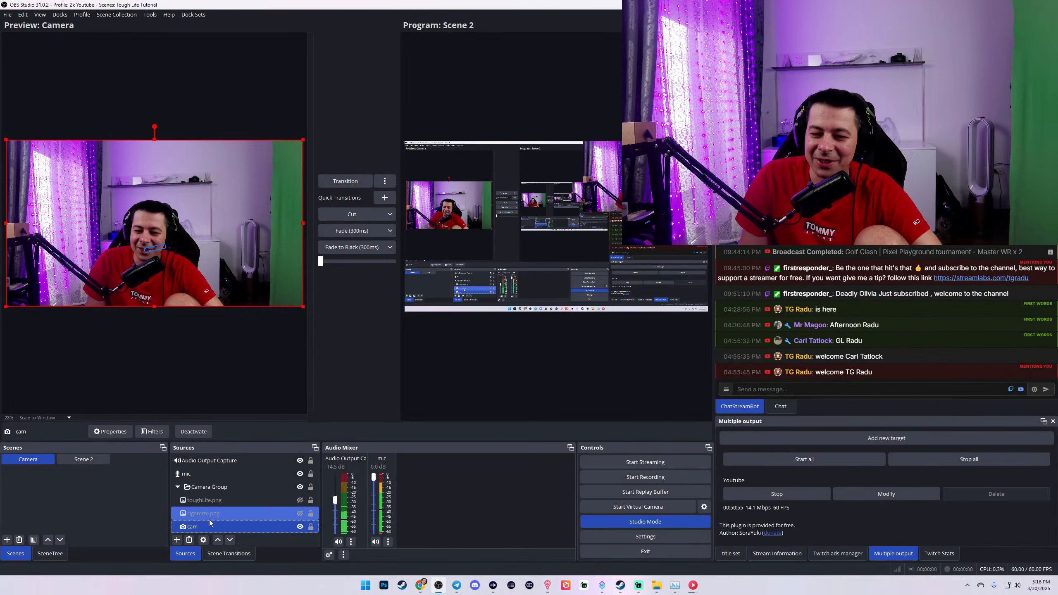
left_click(153, 432)
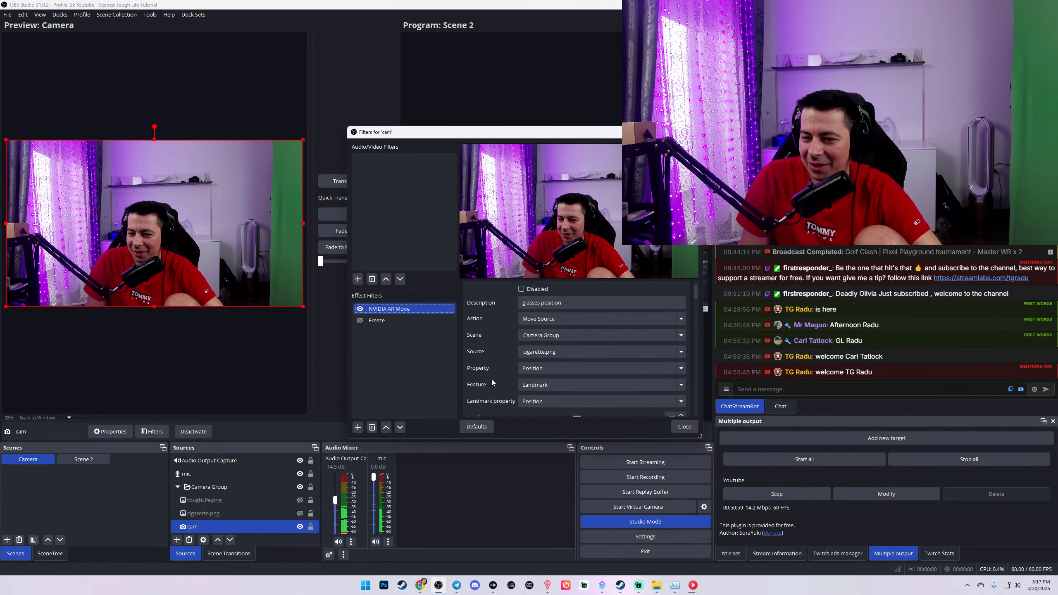
scroll(496, 364, "down", 10)
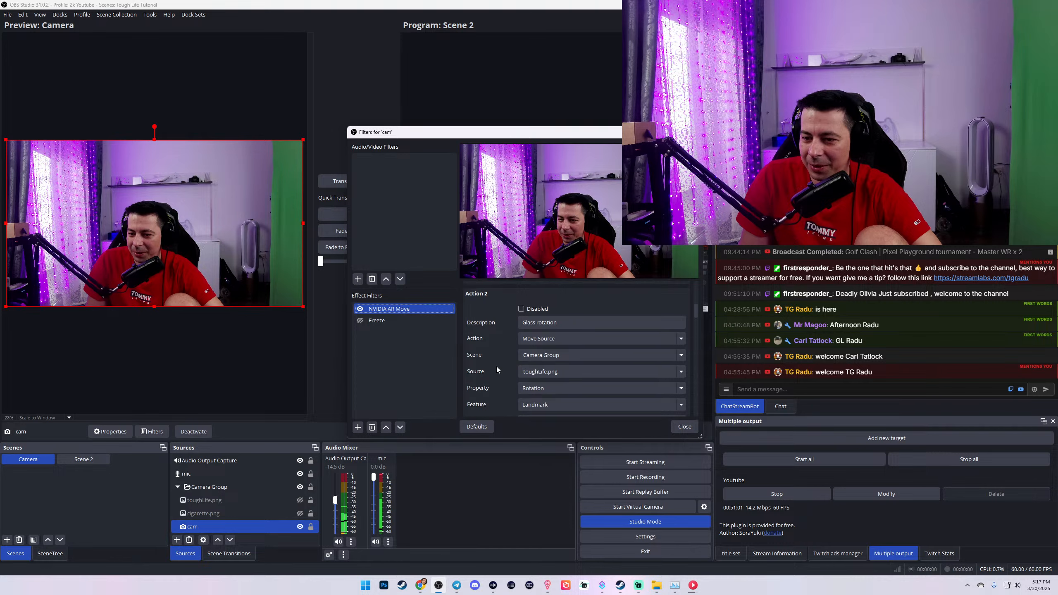
scroll(496, 366, "down", 3)
scroll(477, 364, "down", 6)
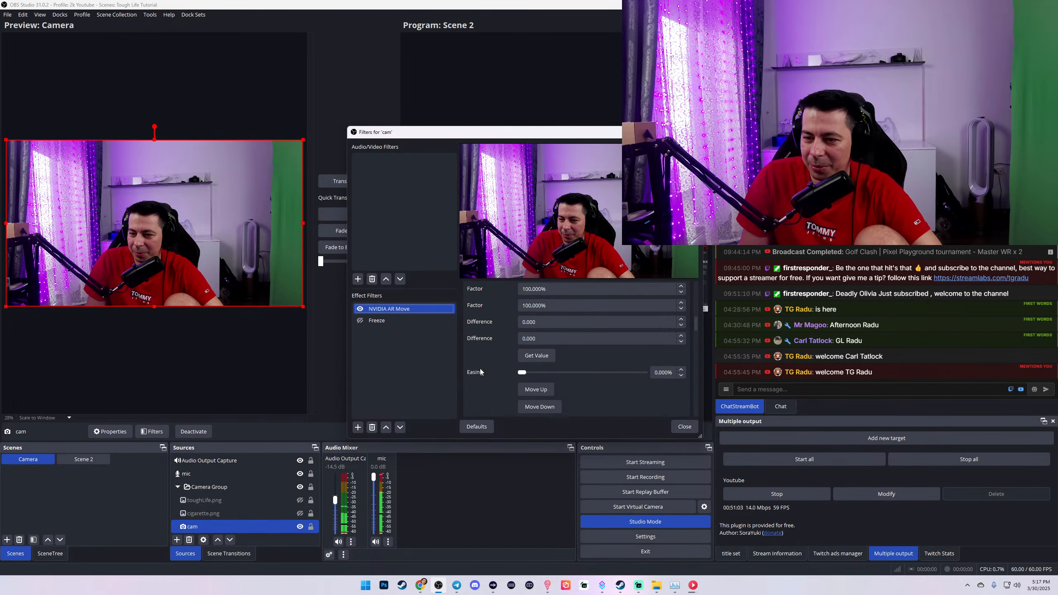
scroll(498, 365, "down", 8)
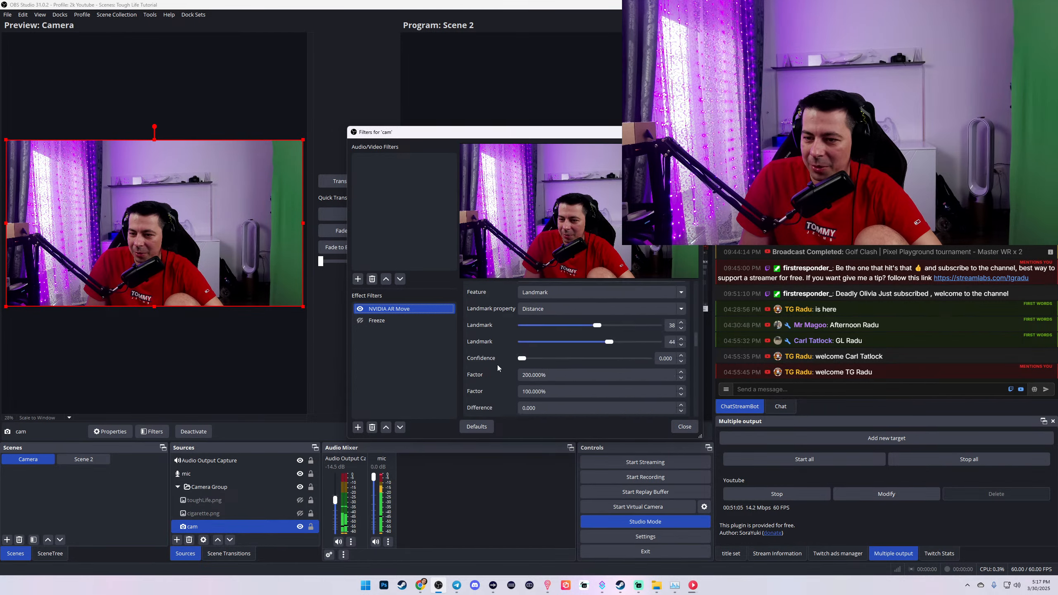
scroll(497, 365, "down", 8)
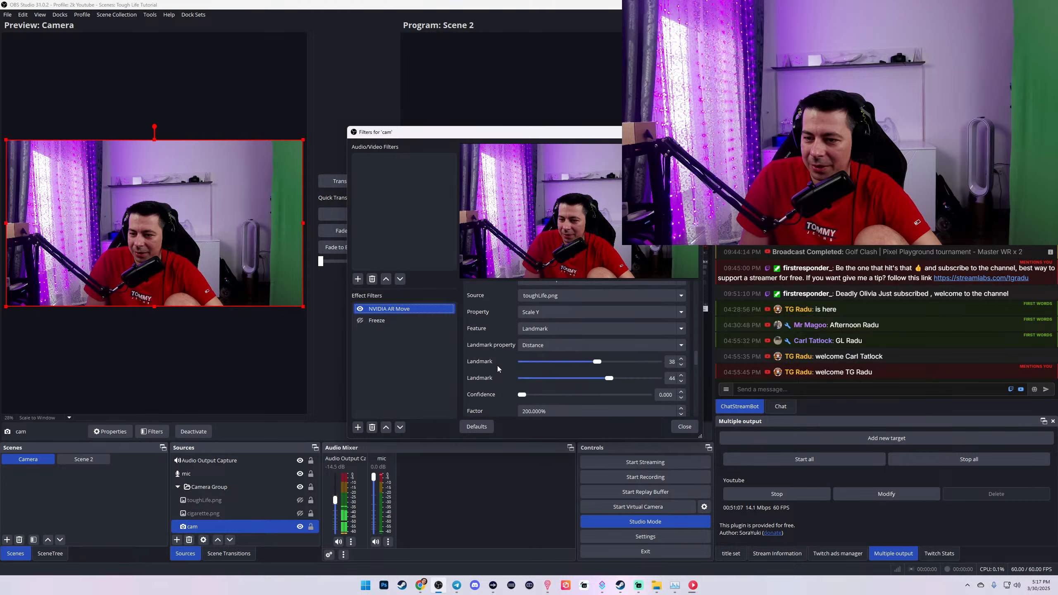
scroll(498, 365, "down", 8)
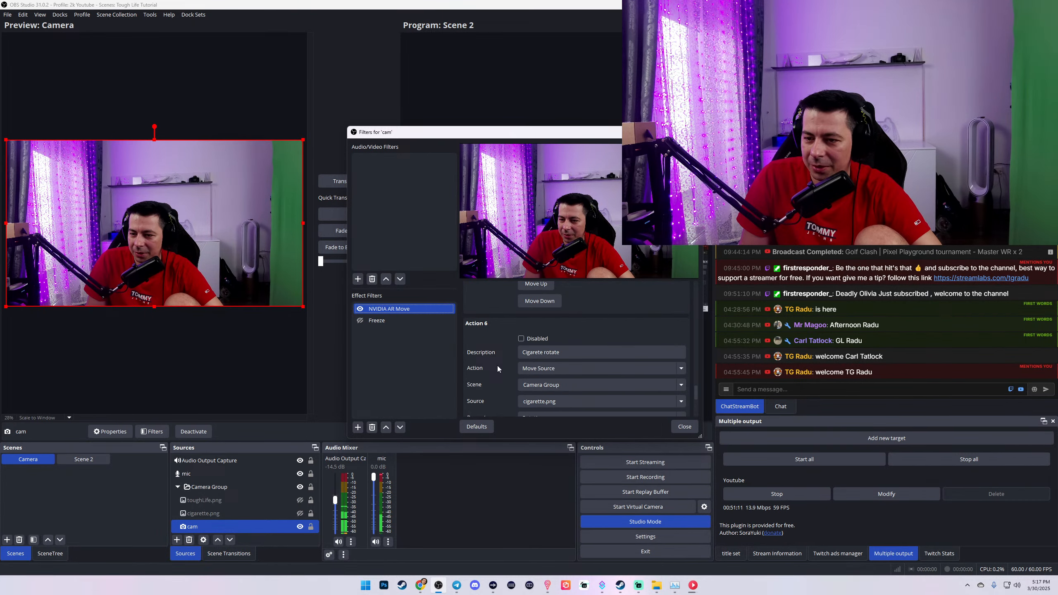
scroll(498, 366, "down", 8)
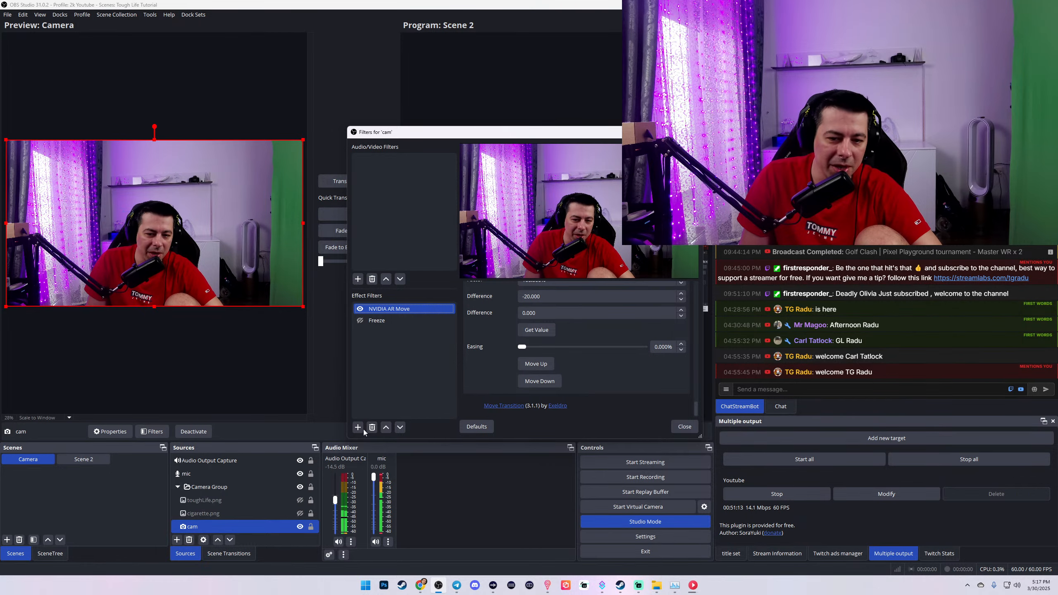
Step: Make toughLife.png and cigarette.png visible in Camera Group and set the glasses position action's source to toughLife.png
left_click(300, 500)
left_click(300, 514)
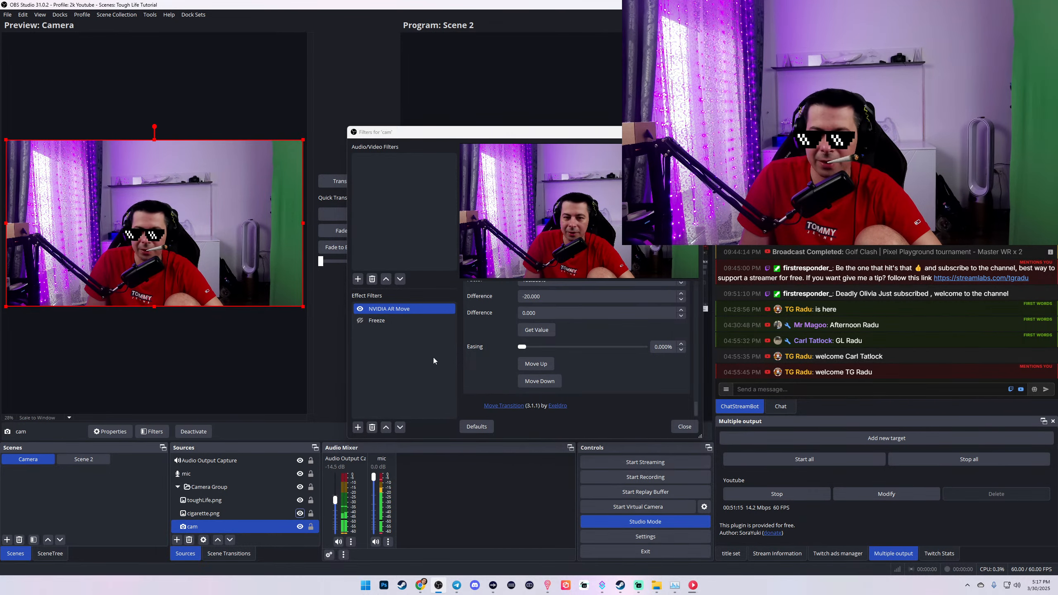
scroll(494, 394, "up", 6)
scroll(482, 383, "up", 6)
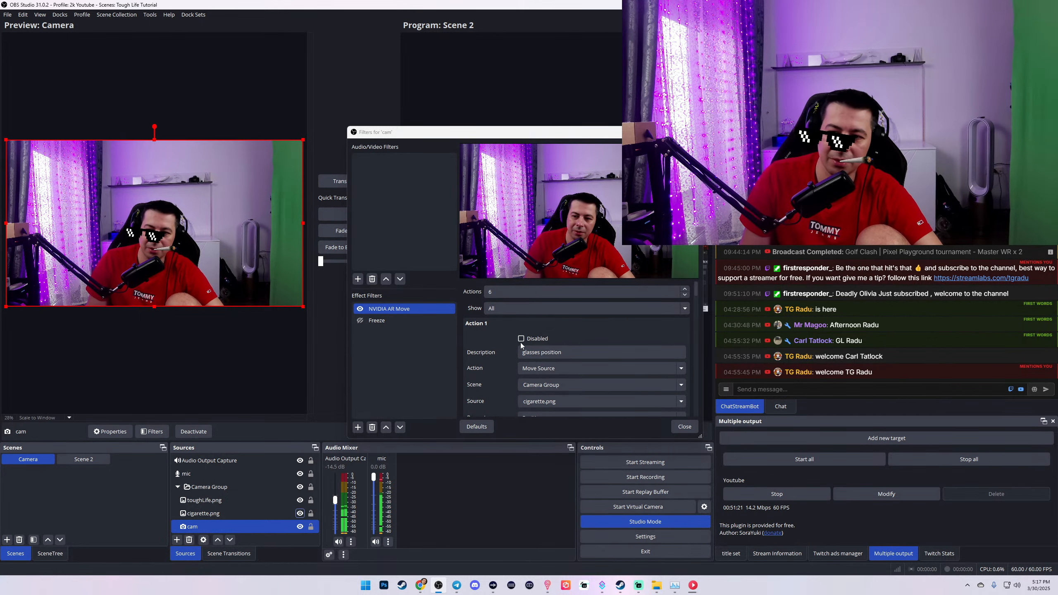
scroll(508, 386, "down", 2)
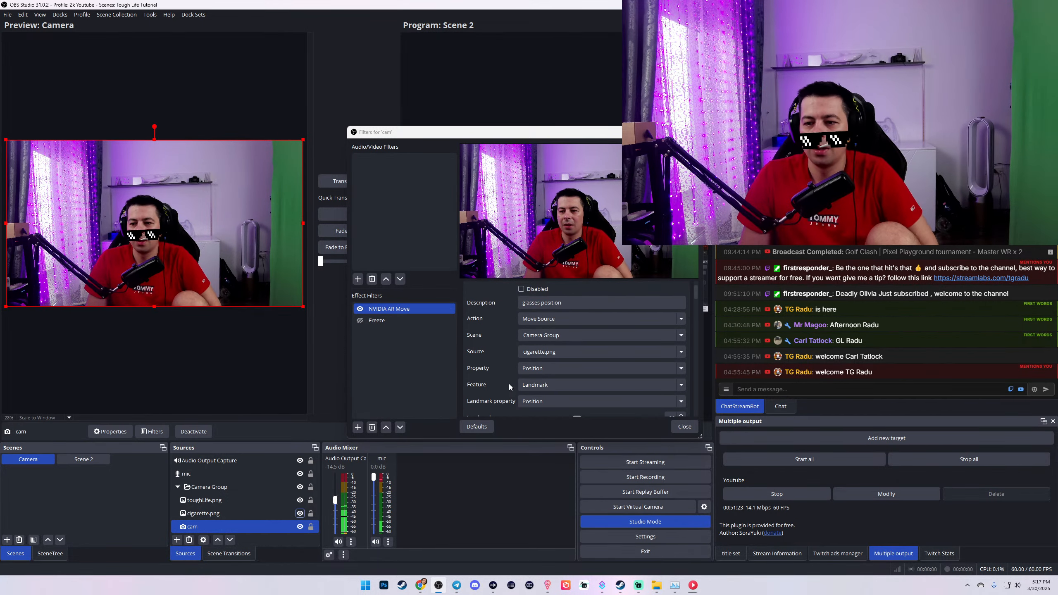
left_click(666, 354)
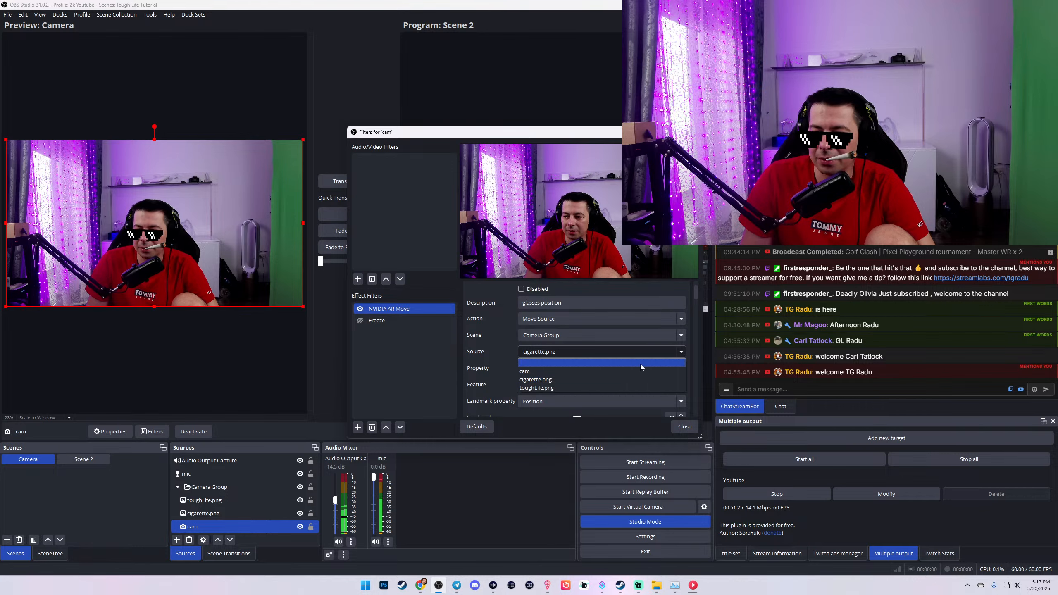
left_click(538, 385)
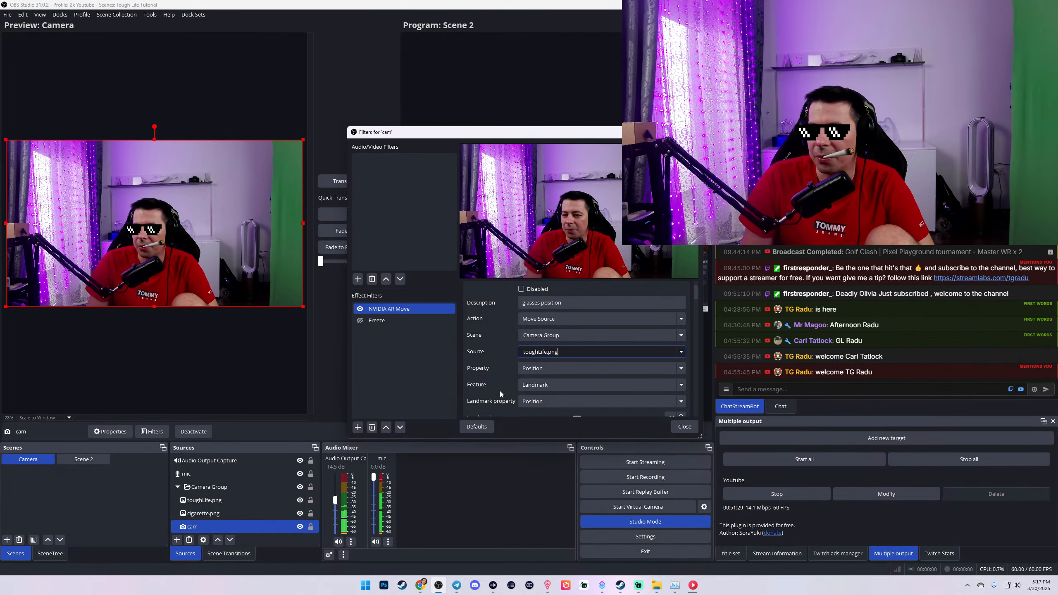
Step: Disable the NVIDIA AR Move filter, close the cam filters and test !toughlife2 in Lumia Stream
left_click(360, 309)
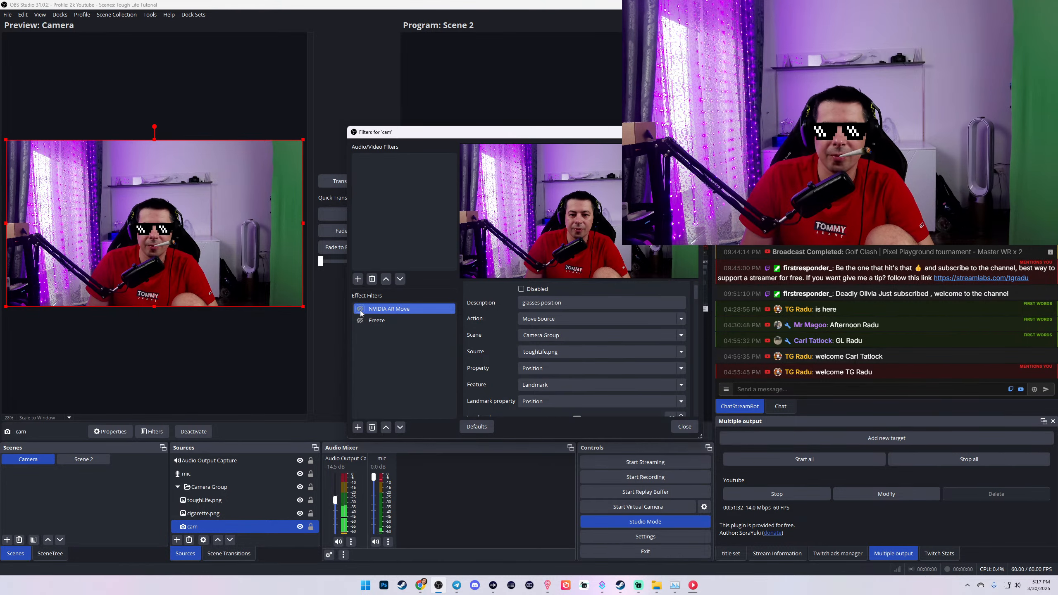
left_click(685, 427)
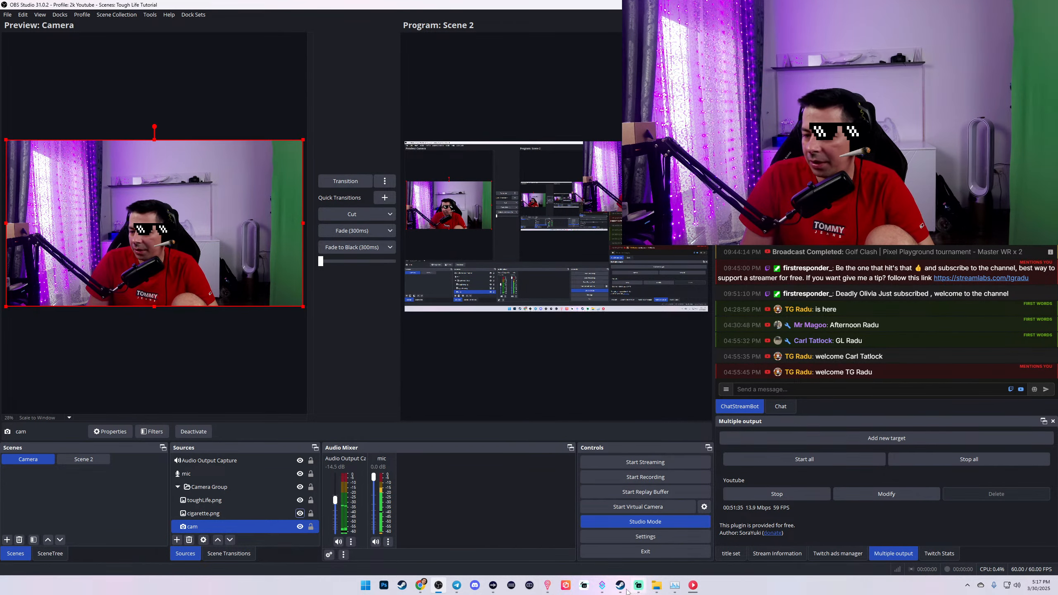
left_click(547, 585)
left_click(973, 294)
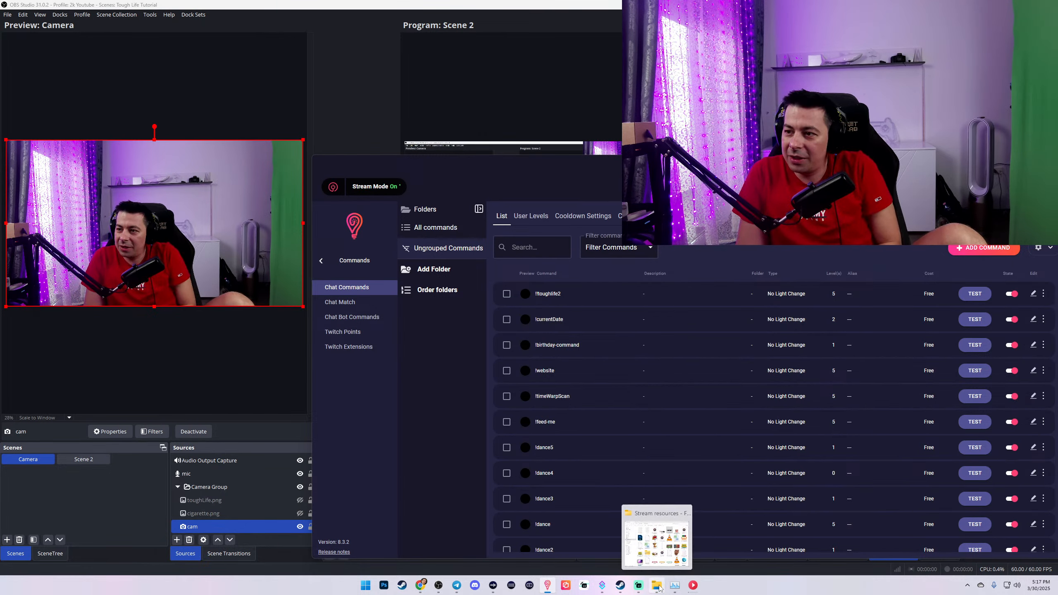
Step: Bring up the Stream resources folder, return to Lumia Stream and open the Lumia actions of the !toughlife2 command
left_click(663, 554)
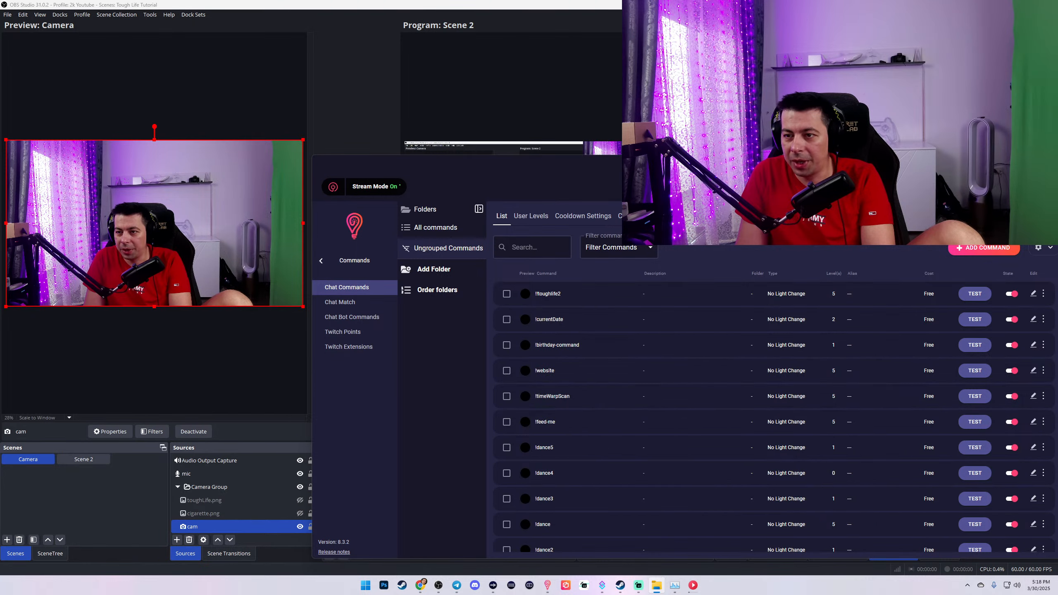
left_click_drag(634, 168, 582, 113)
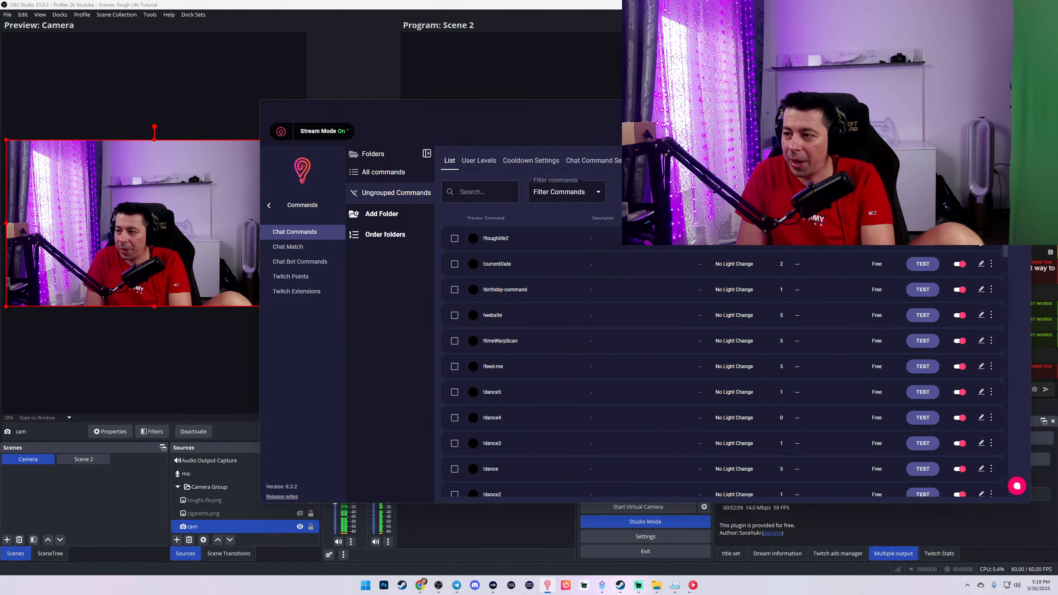
left_click(632, 249)
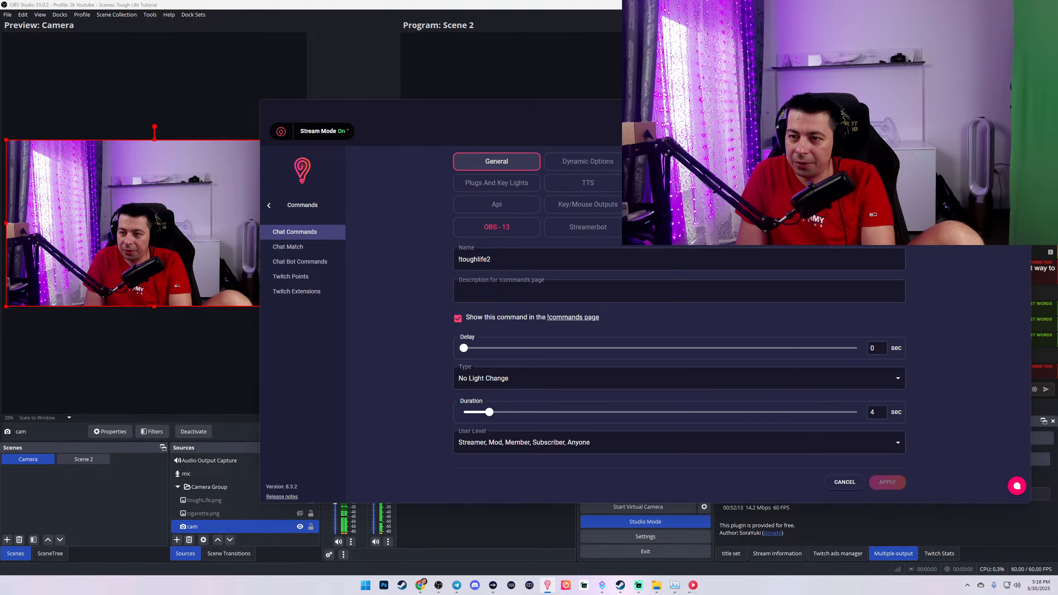
left_click(679, 204)
Step: Search the Lumia action types for "med", clear the search and return to the command's general settings
left_click(557, 274)
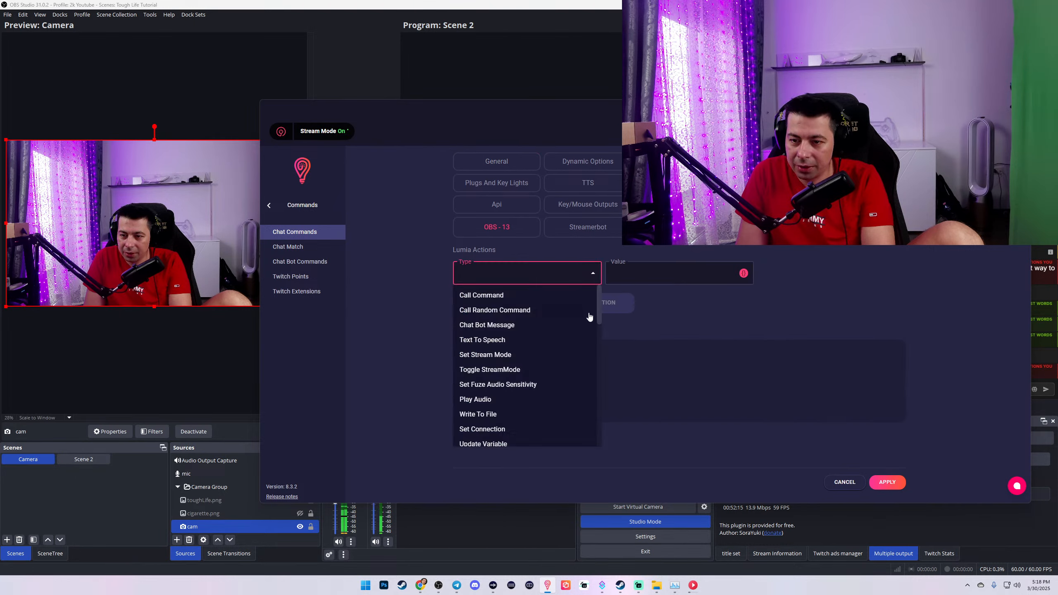
left_click_drag(598, 312, 601, 333)
type("med")
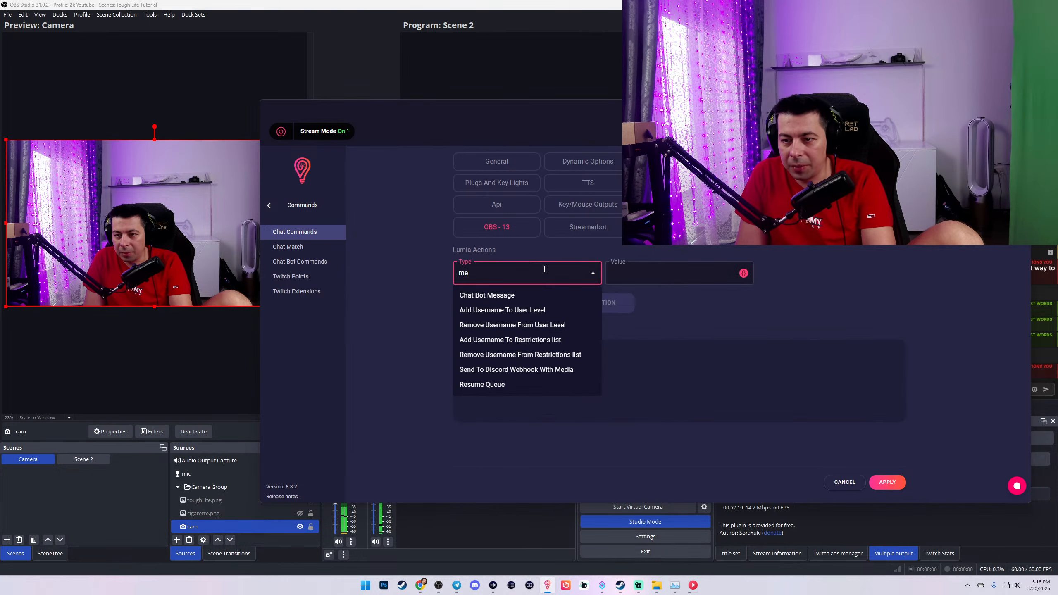
key("BackSpace")
key("BackSpace")
key("BackSpace")
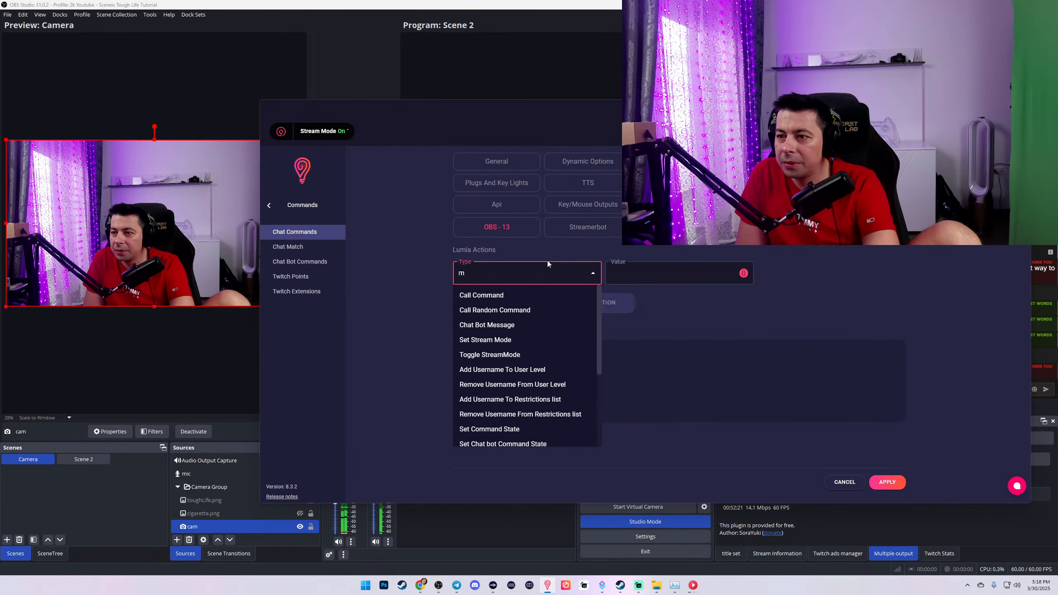
left_click(844, 270)
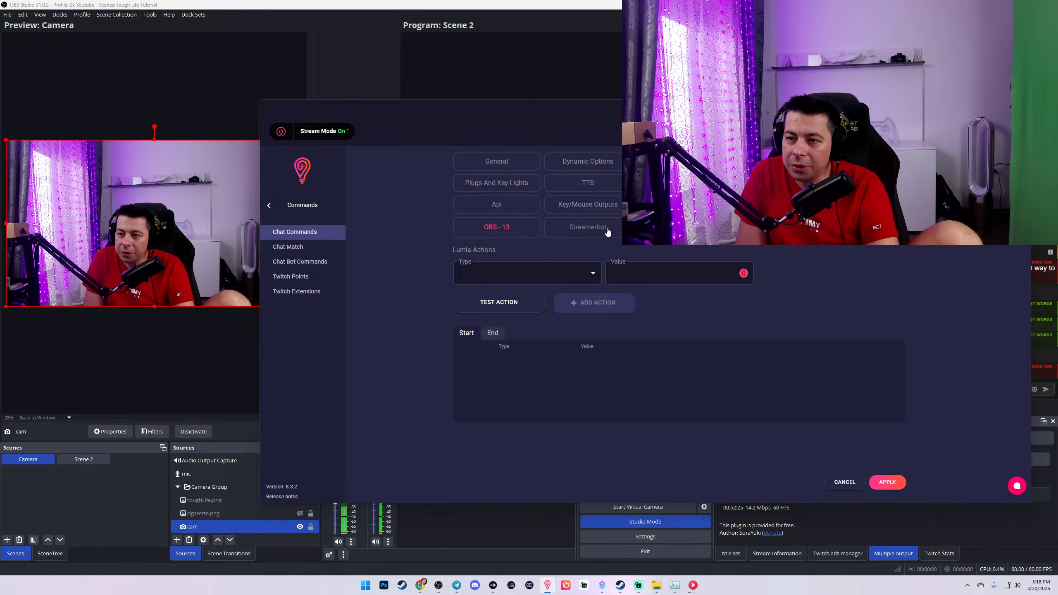
left_click(485, 165)
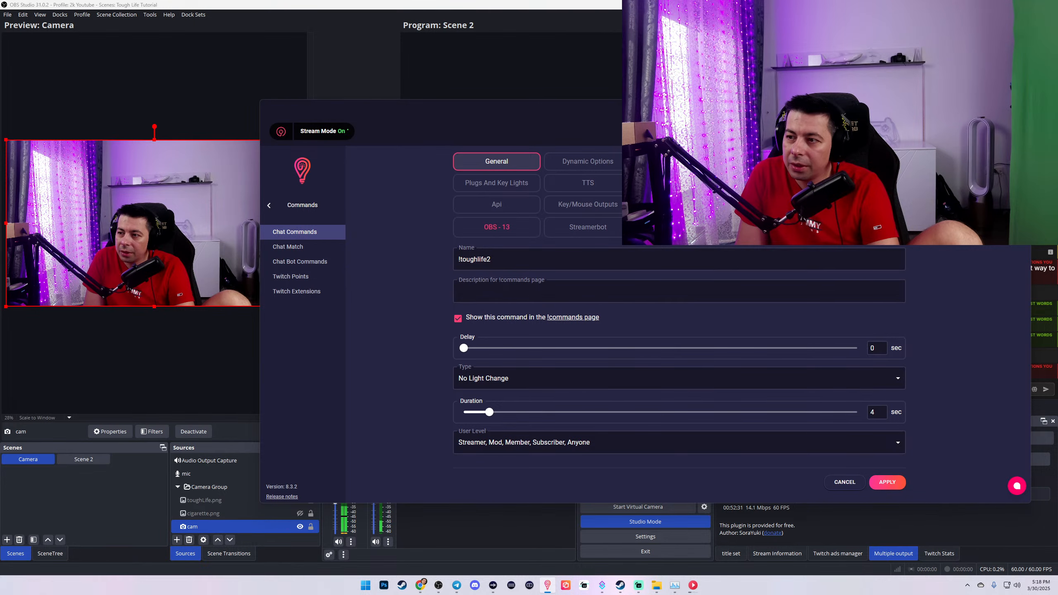
Step: Attach gta-san-andreas-theme-song-full-mp3cut.mp3 from Stream resources as the command's audio and test its playback
left_click(679, 183)
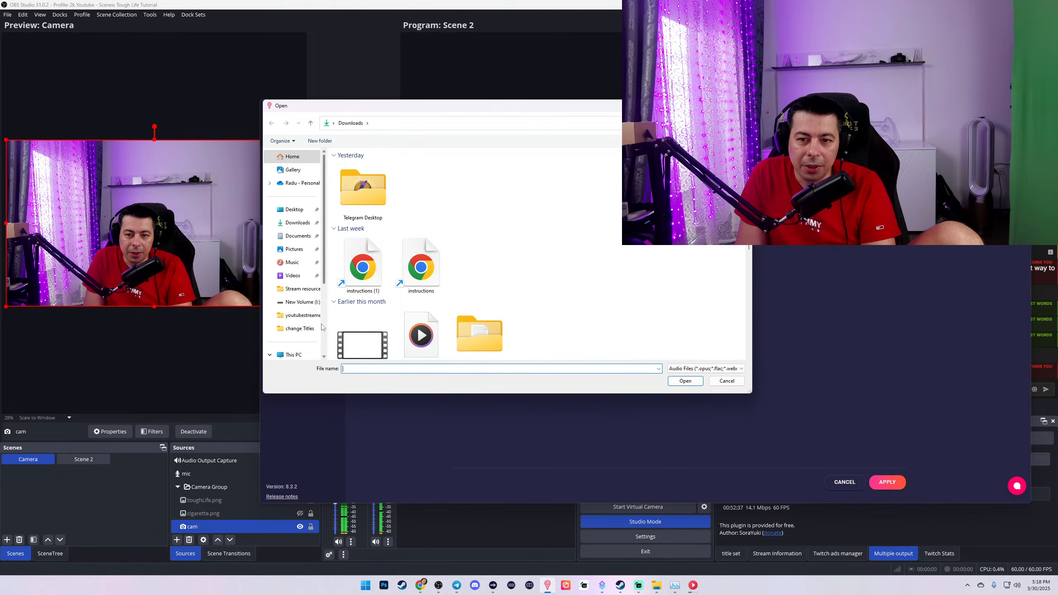
left_click(303, 290)
scroll(541, 291, "down", 3)
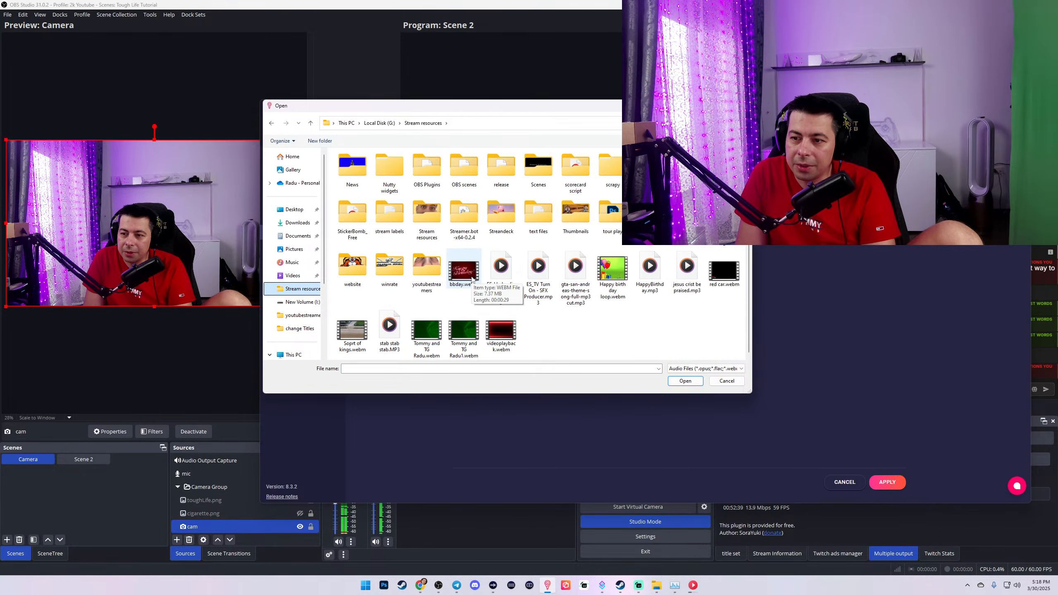
left_click(575, 275)
left_click(685, 381)
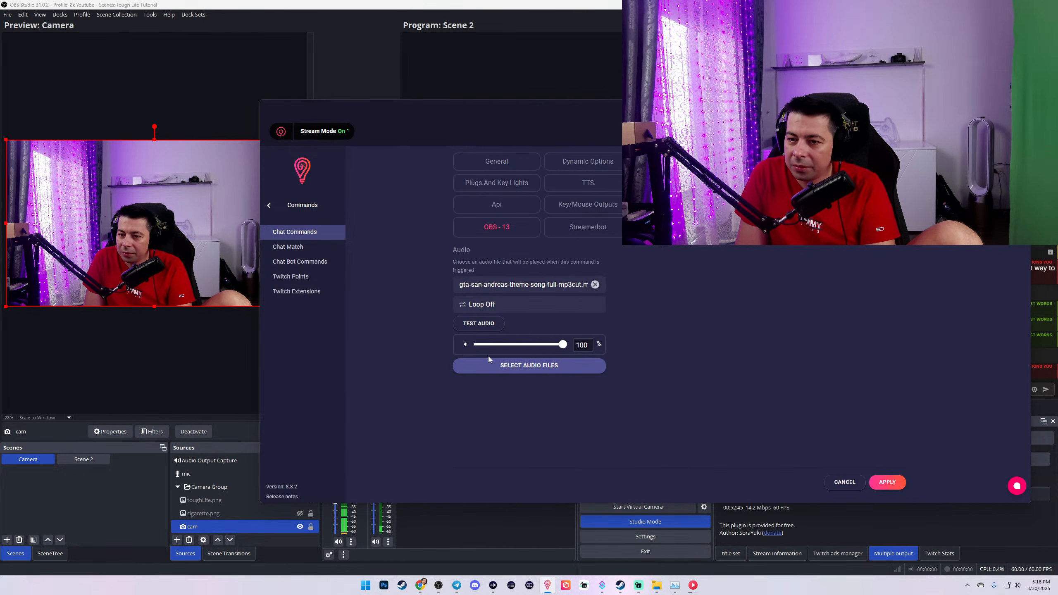
left_click(477, 325)
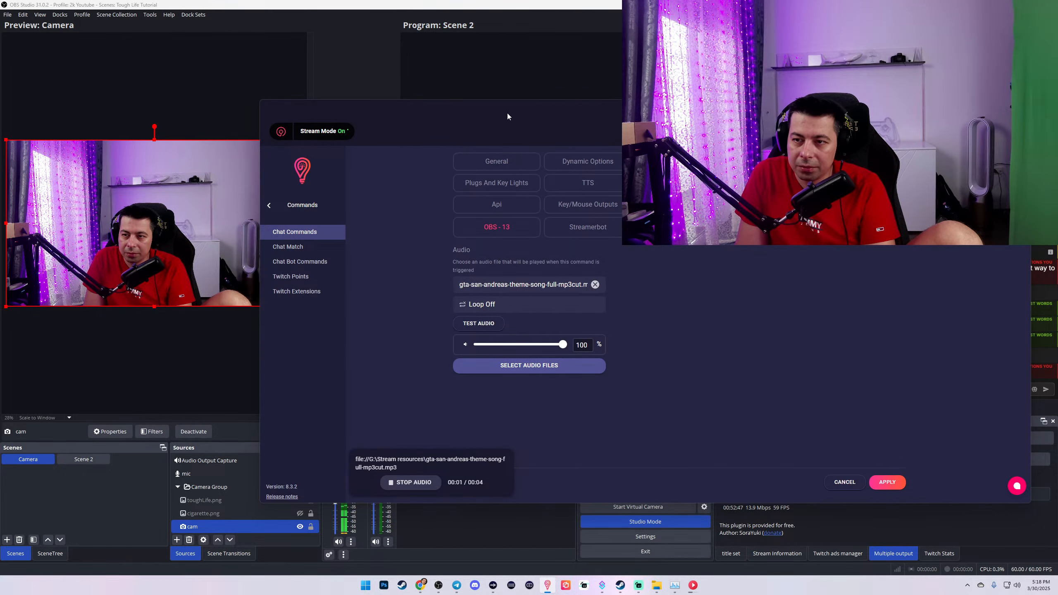
Step: In OBS, add an Audio Output Capture source named AUX to the Camera scene, using device Aux 1 (Elgato Wave:3)
left_click_drag(508, 113, 628, 74)
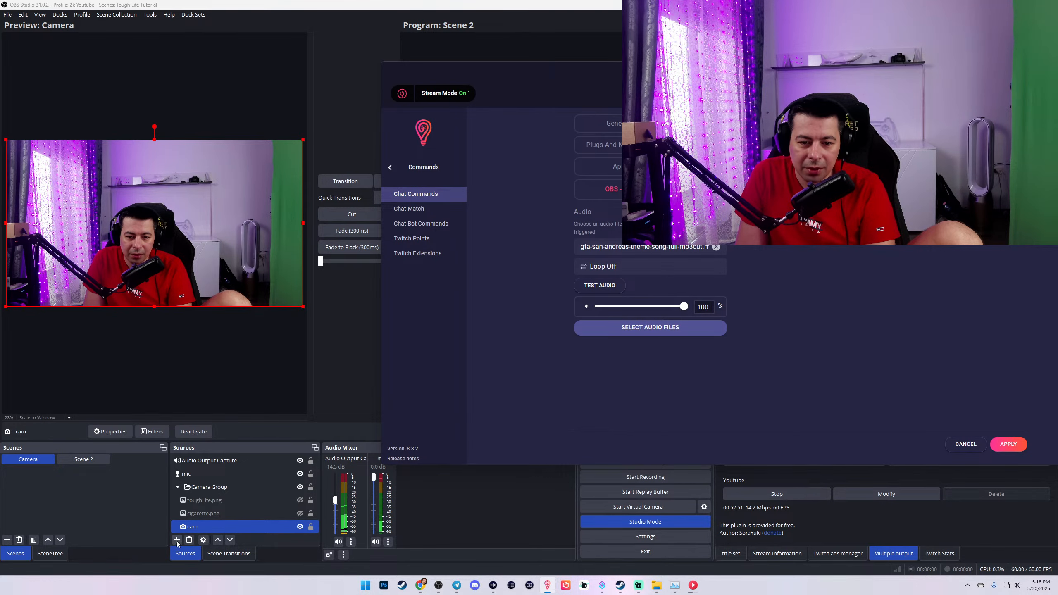
left_click(177, 540)
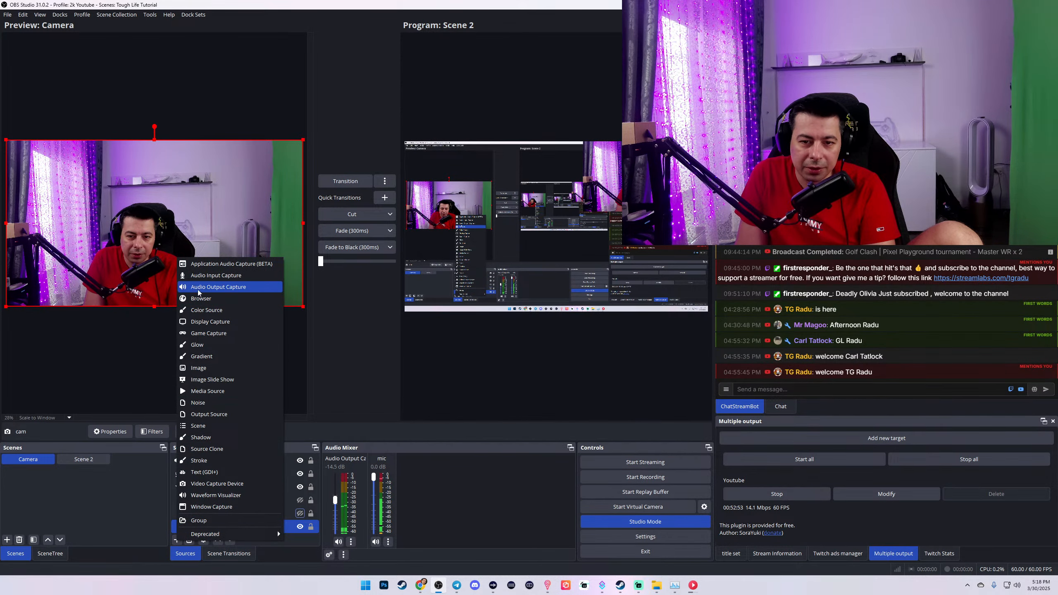
left_click(207, 287)
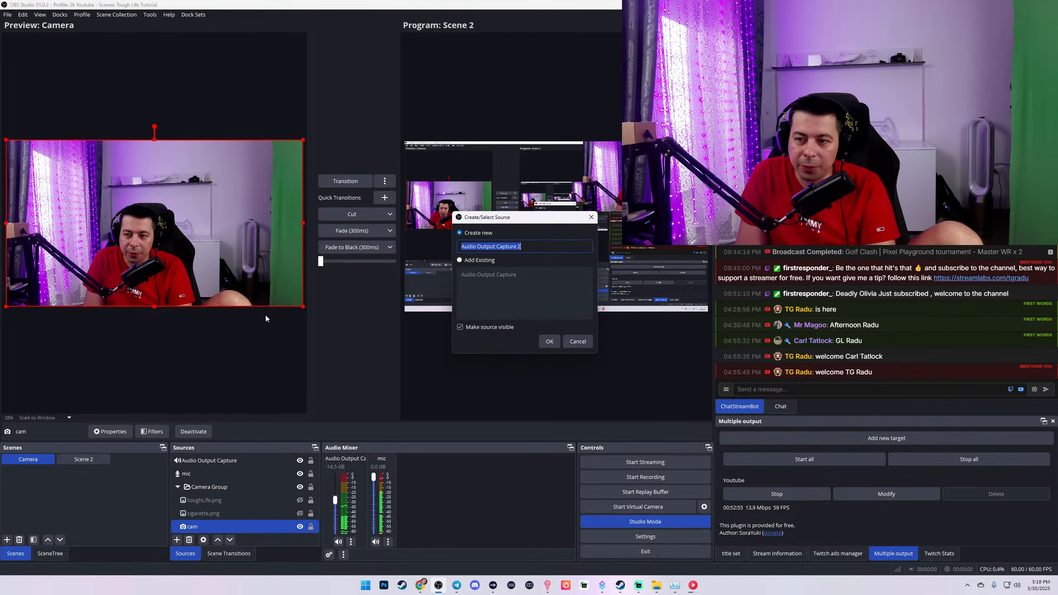
type("AUX")
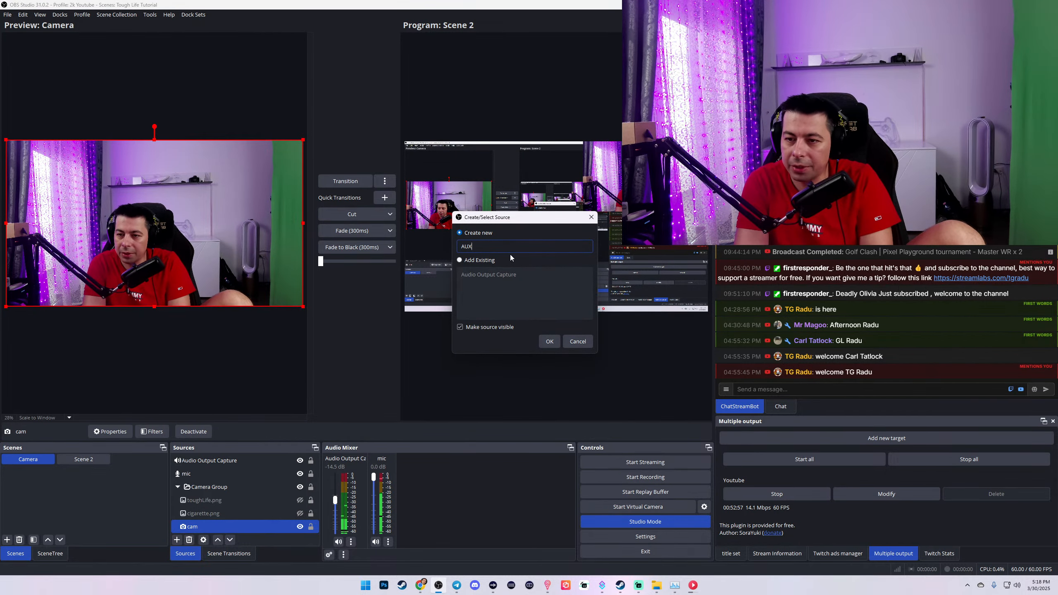
key("Return")
left_click(513, 190)
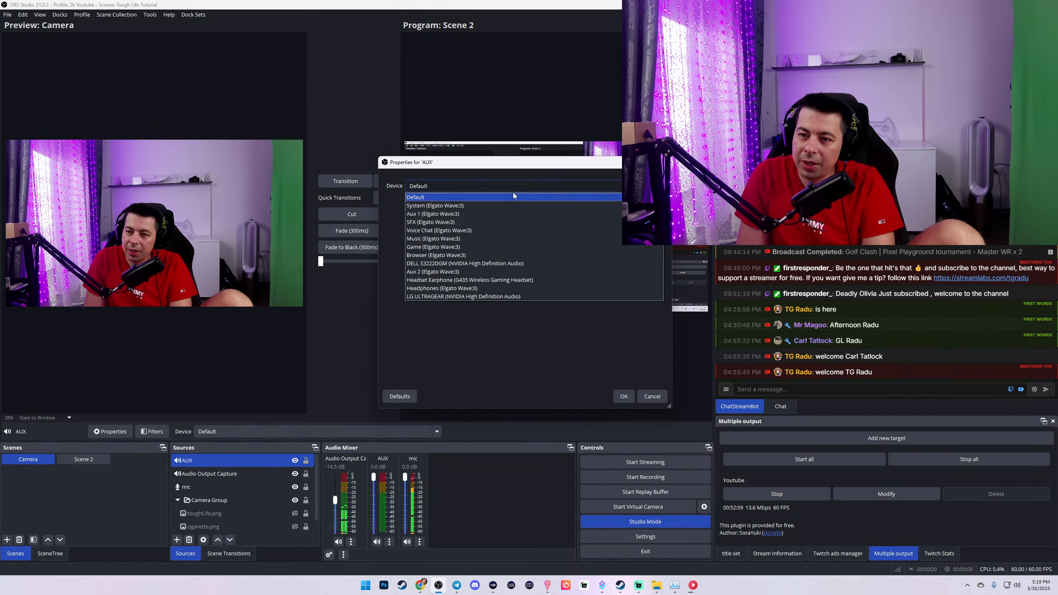
left_click(466, 213)
left_click(625, 395)
Step: Switch to Lumia Stream, test the command's audio again and remove the attached audio file
key("alt+Tab")
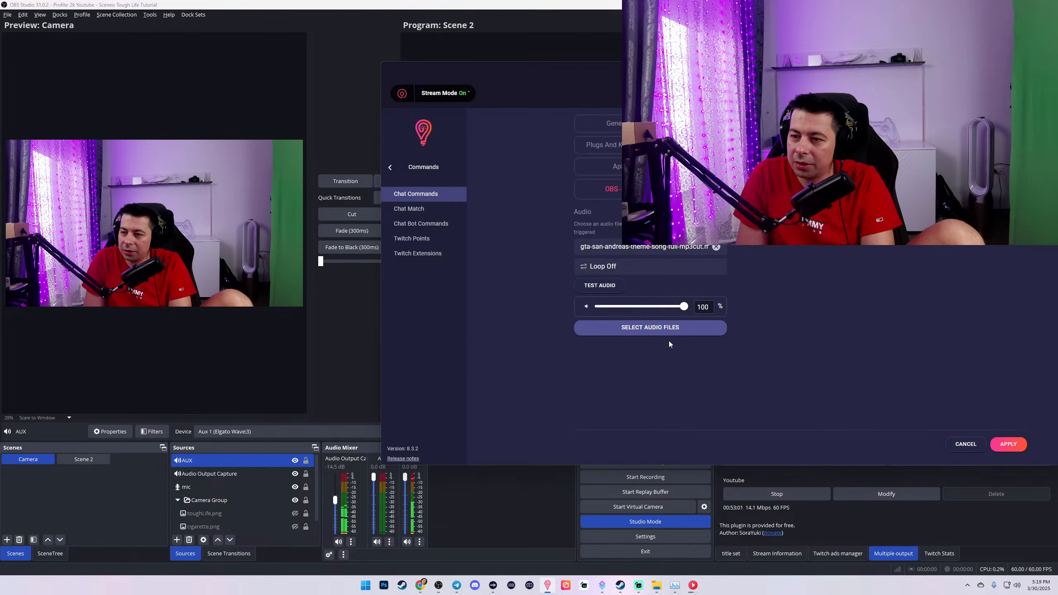
left_click(594, 287)
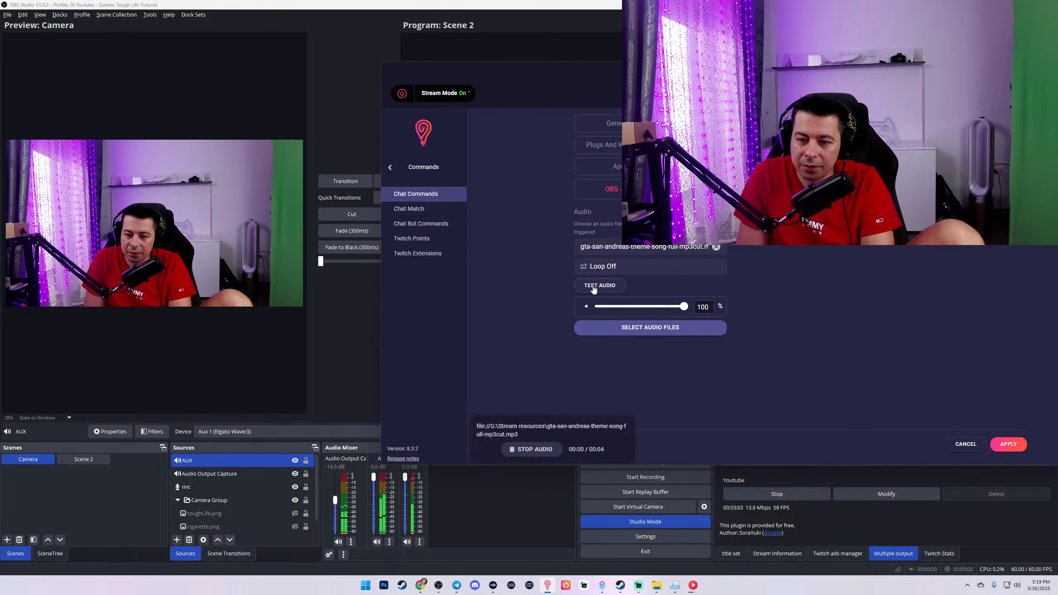
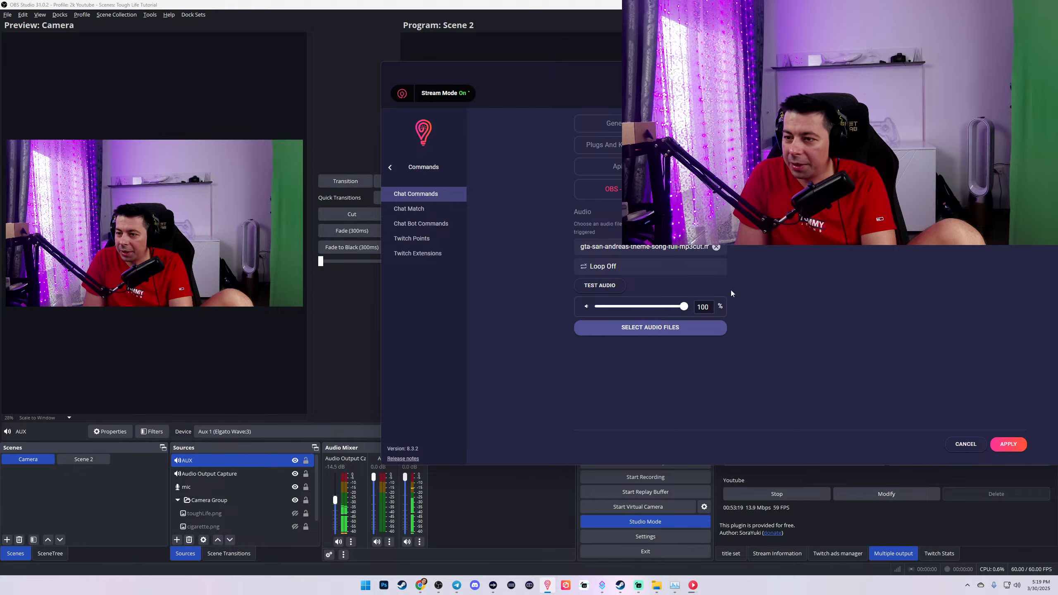
left_click(716, 249)
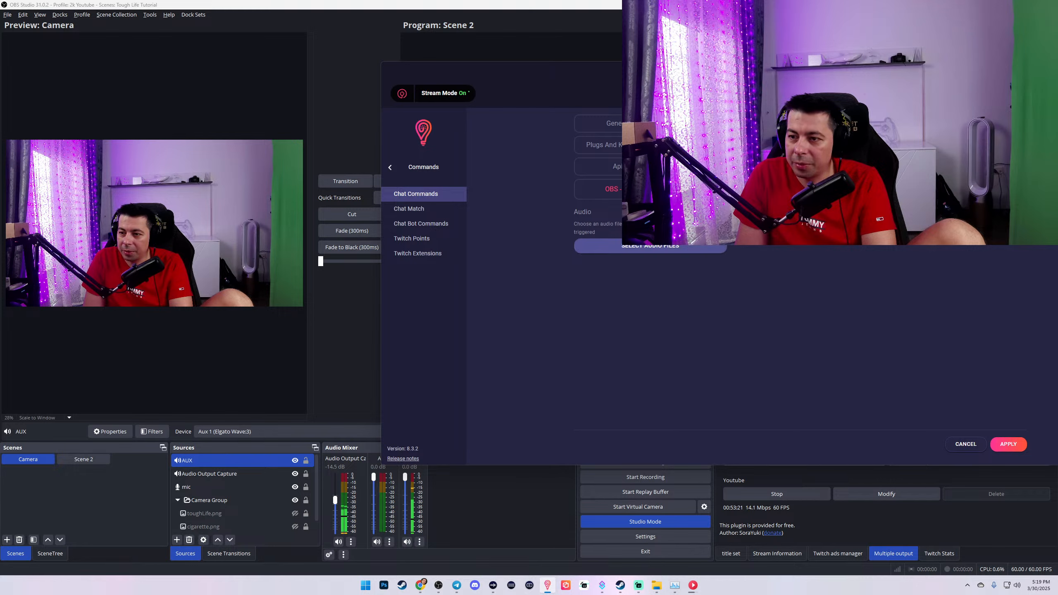
Step: Look through the command's OBS action types for a playback action, searching for "pla" and browsing the full list
left_click(607, 188)
left_click(648, 235)
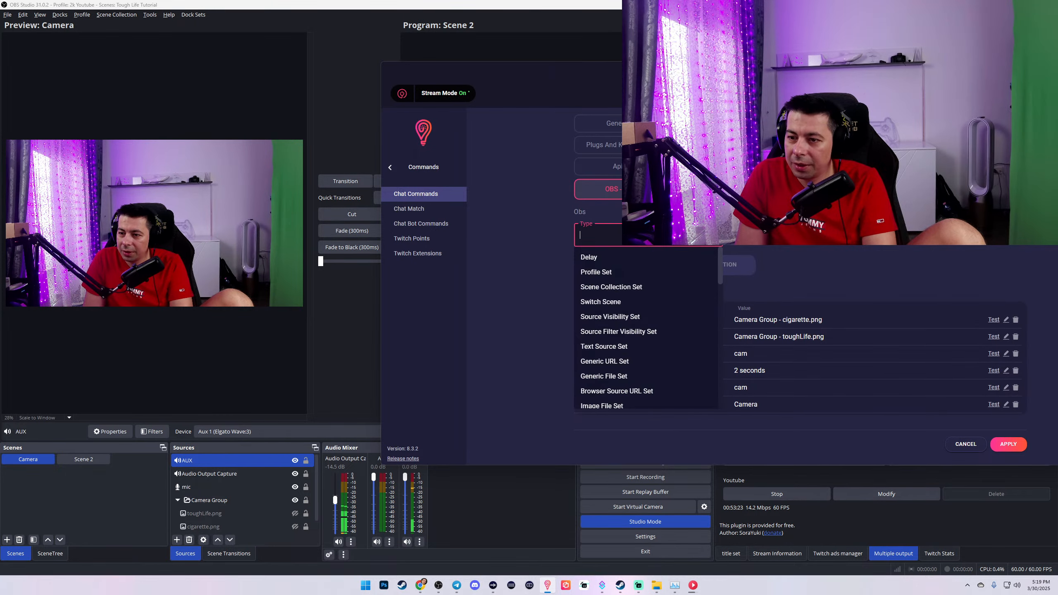
type("pla")
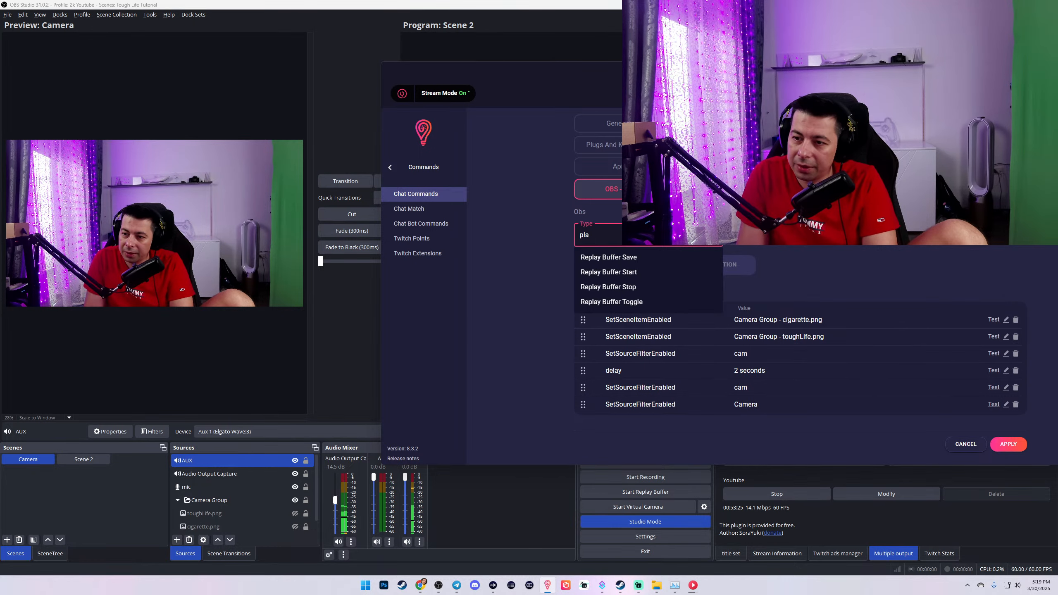
key("BackSpace")
key("BackSpace")
key("BackSpace")
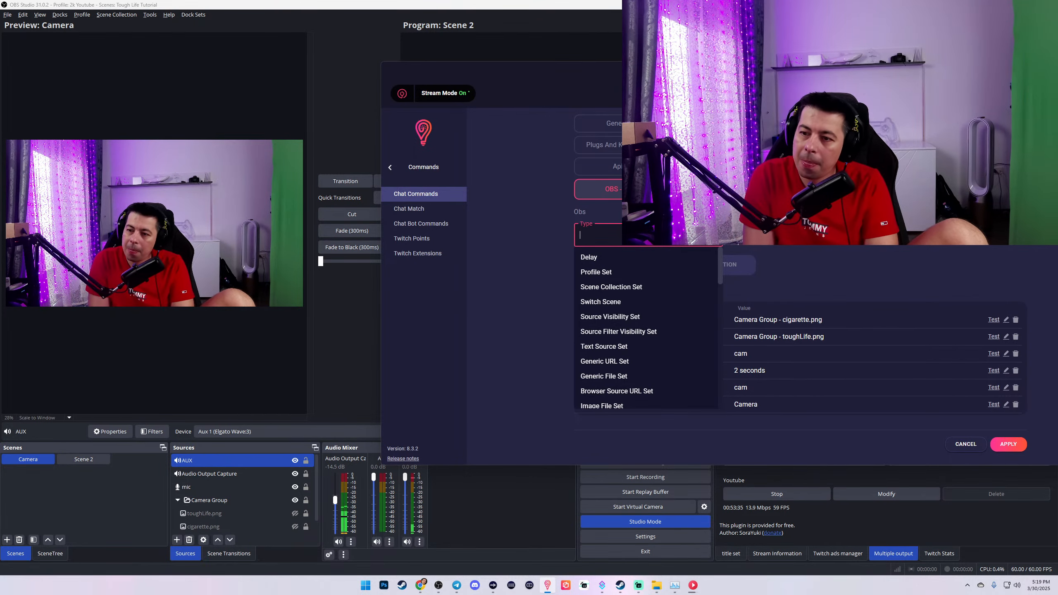
scroll(642, 378, "down", 10)
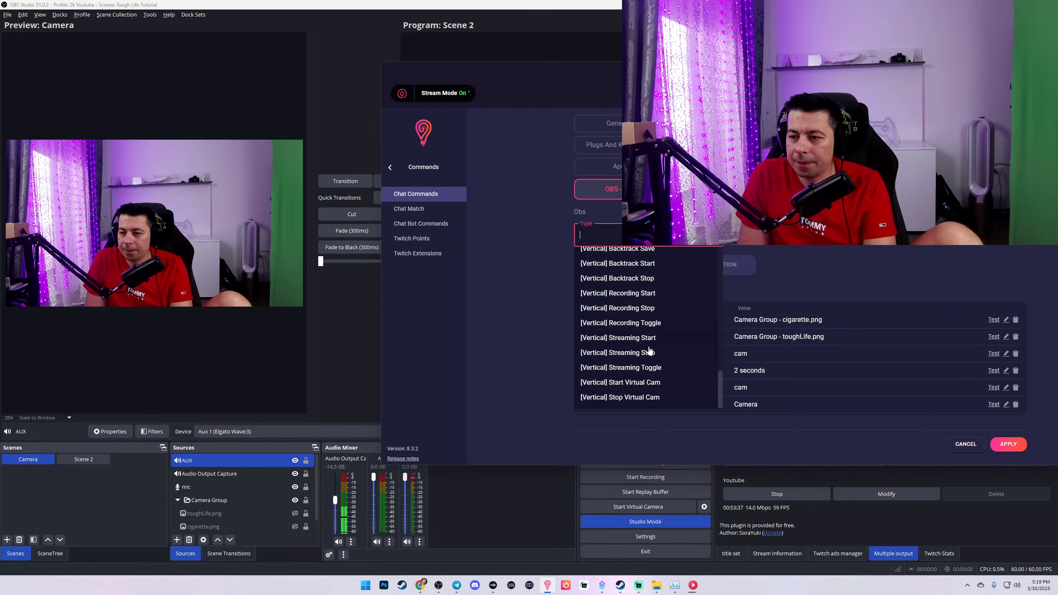
scroll(658, 346, "up", 12)
key("Escape")
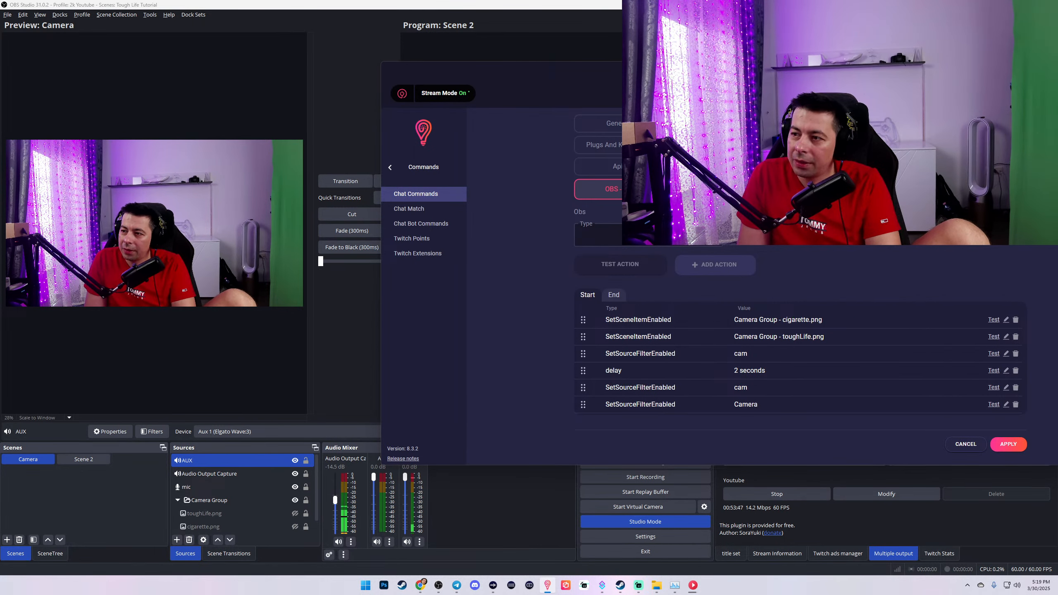
Step: Check the audio and overlay settings, then set a Lumia action's type to Play Audio for !toughlife2
left_click(800, 144)
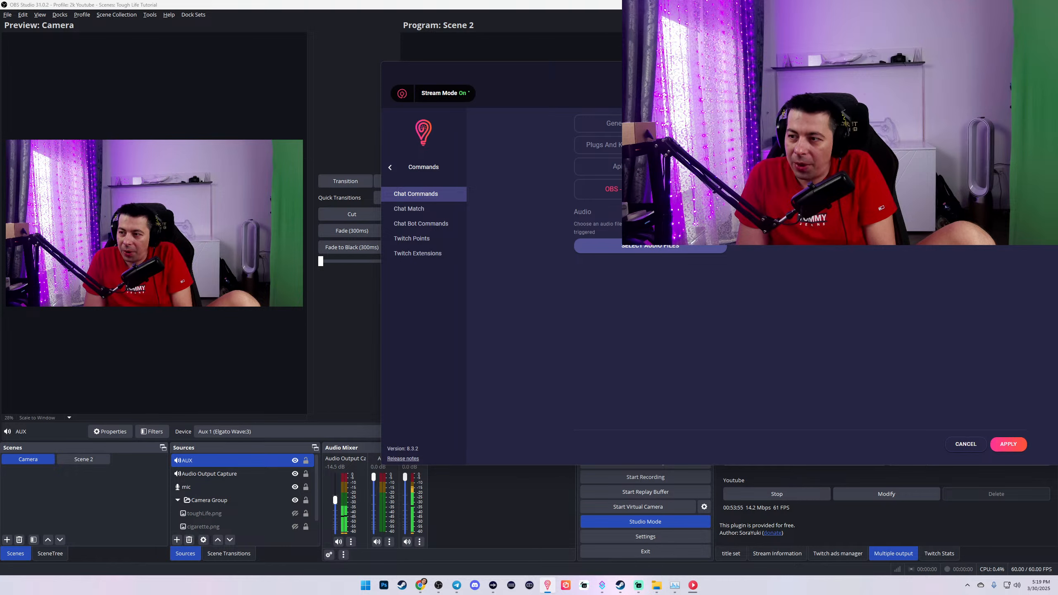
left_click(800, 166)
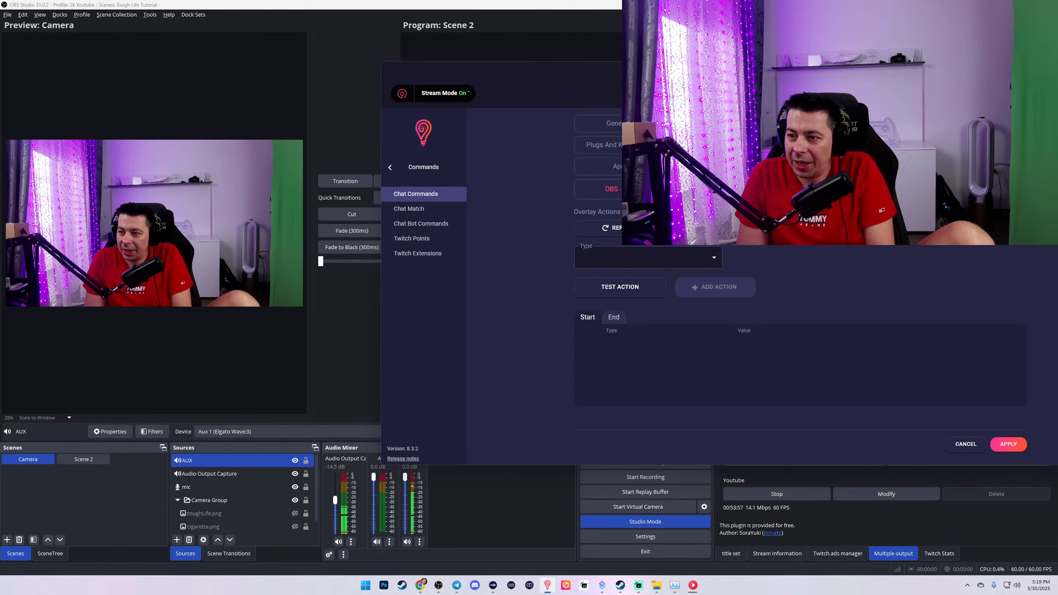
left_click(891, 166)
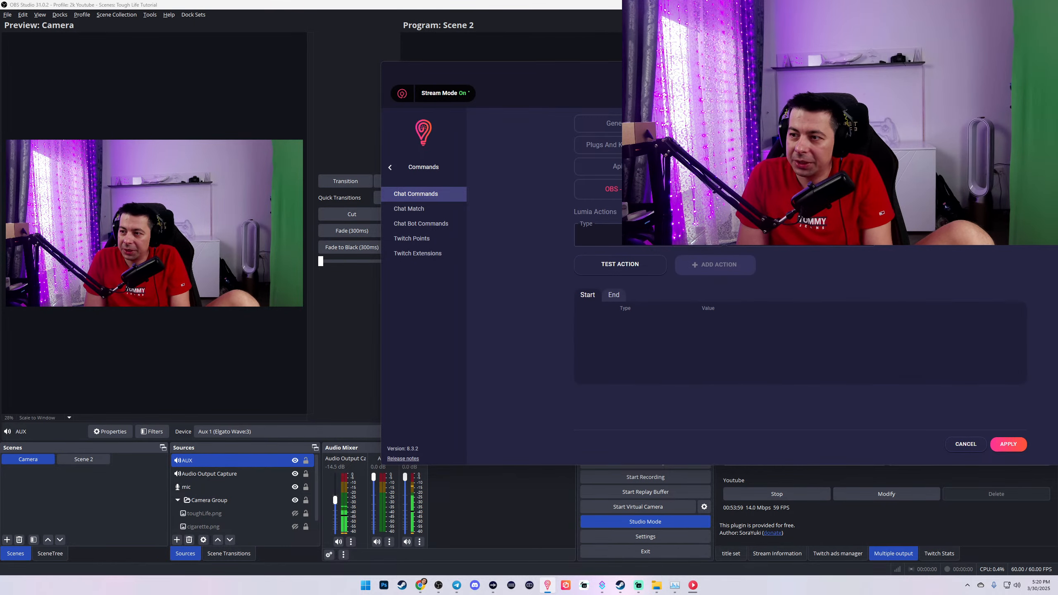
left_click(658, 235)
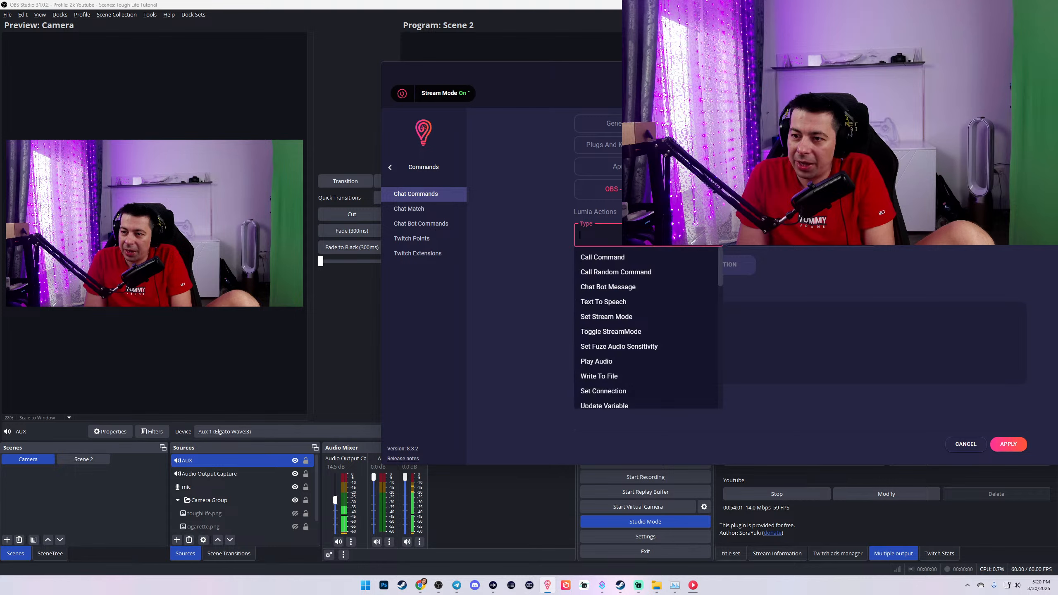
left_click_drag(720, 266, 720, 275)
left_click(617, 327)
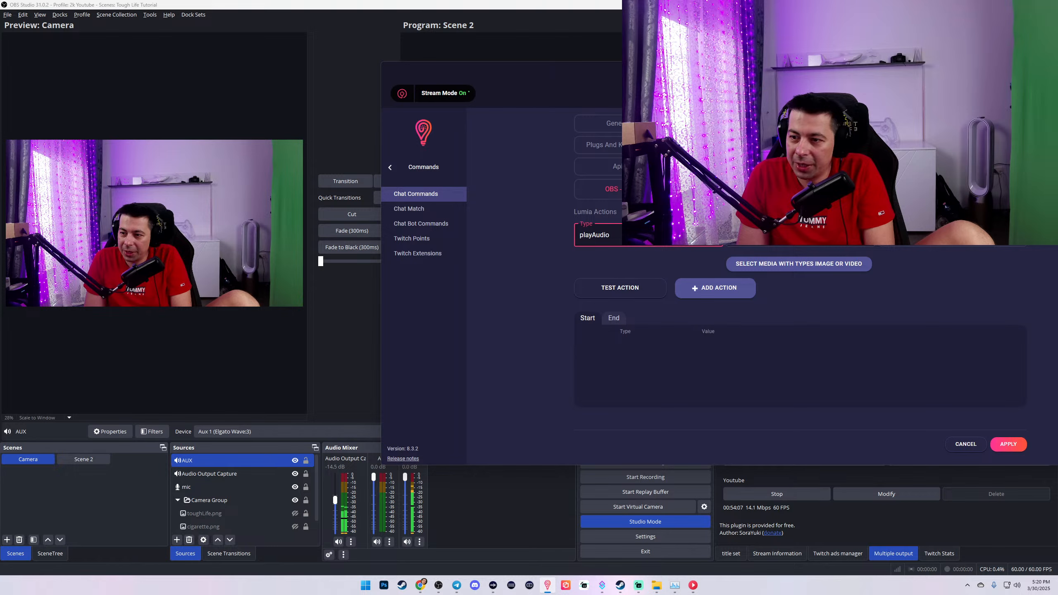
Step: Choose gta-san-andreas-theme-song-full-mp3cut.mp3 as the Play Audio value and add the action to the command's start actions
left_click(791, 236)
left_click(864, 235)
left_click(792, 235)
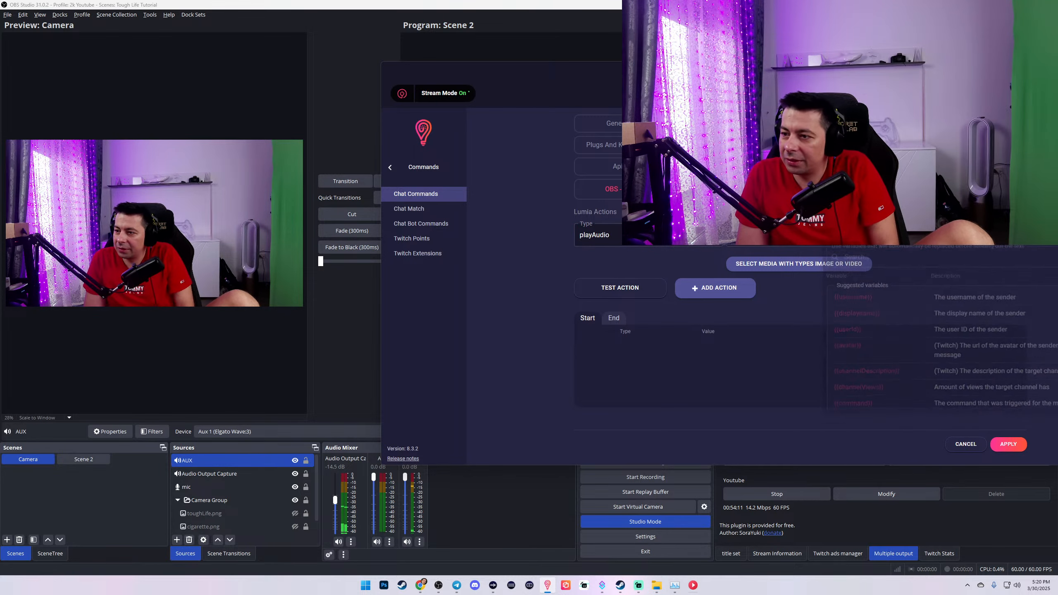
left_click(775, 267)
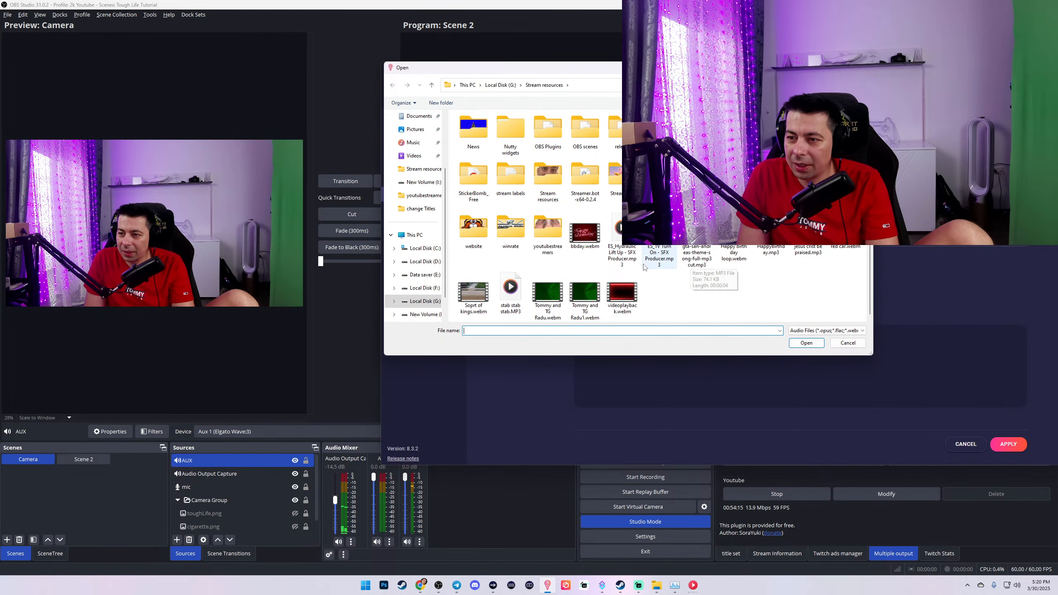
double_click(698, 240)
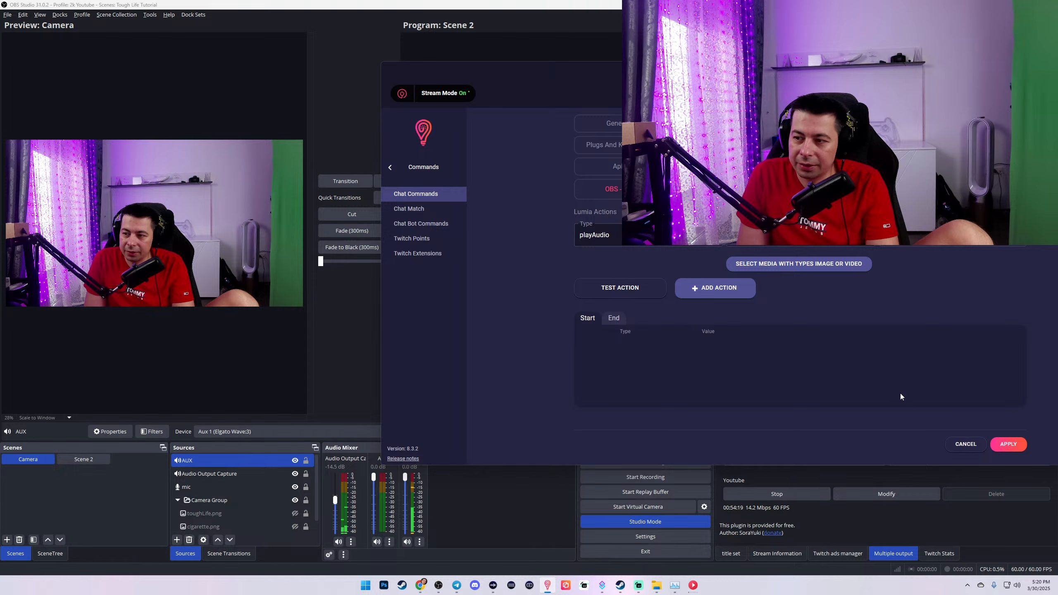
left_click(725, 298)
Step: Add a 2-second delay Lumia action ahead of playAudio in the start actions, apply the command and refresh the changes
left_click(708, 238)
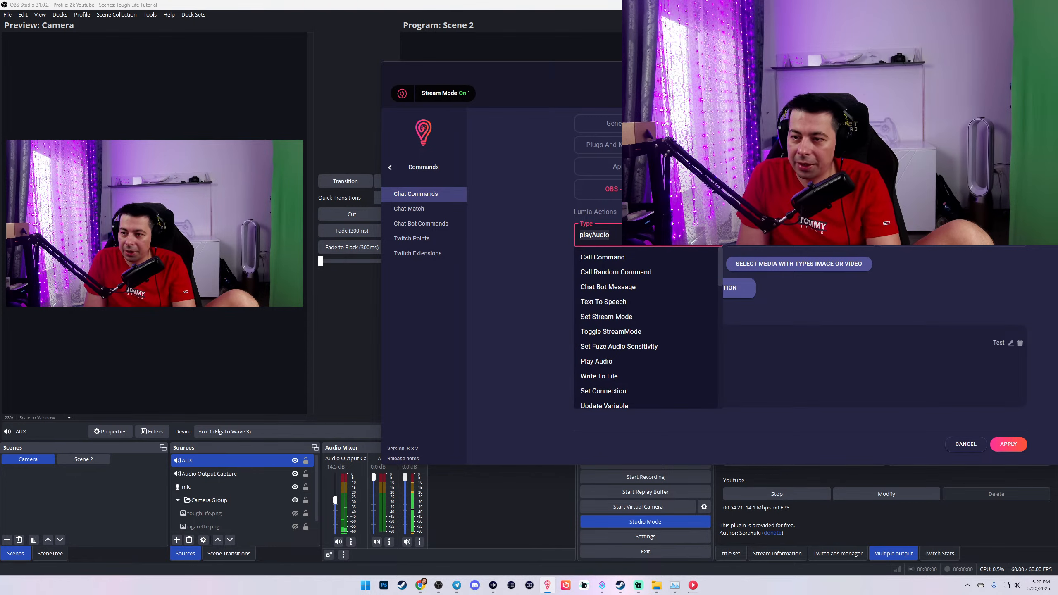
type("dela")
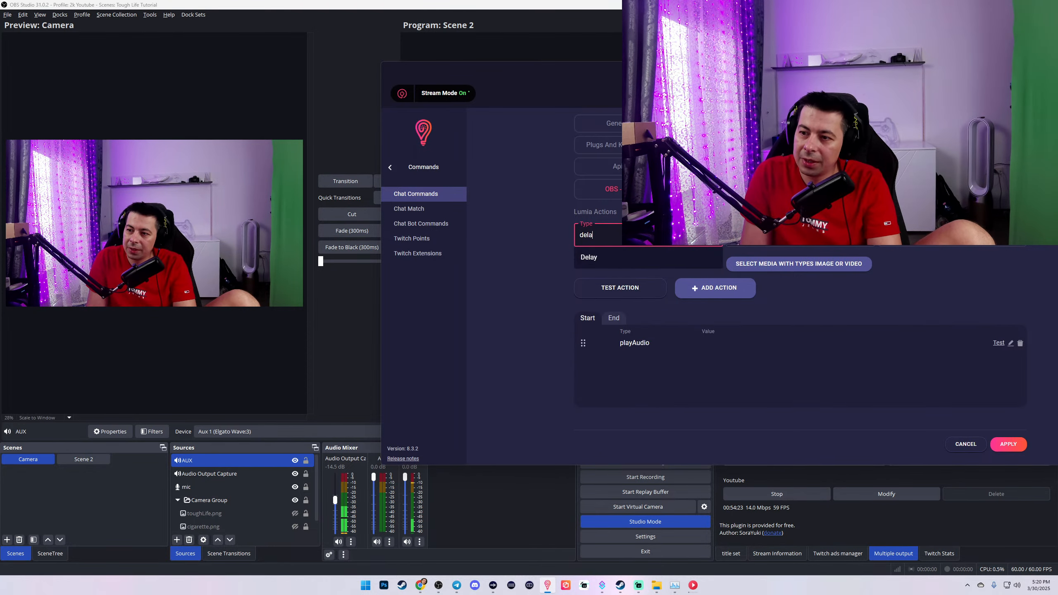
left_click(611, 265)
left_click(746, 241)
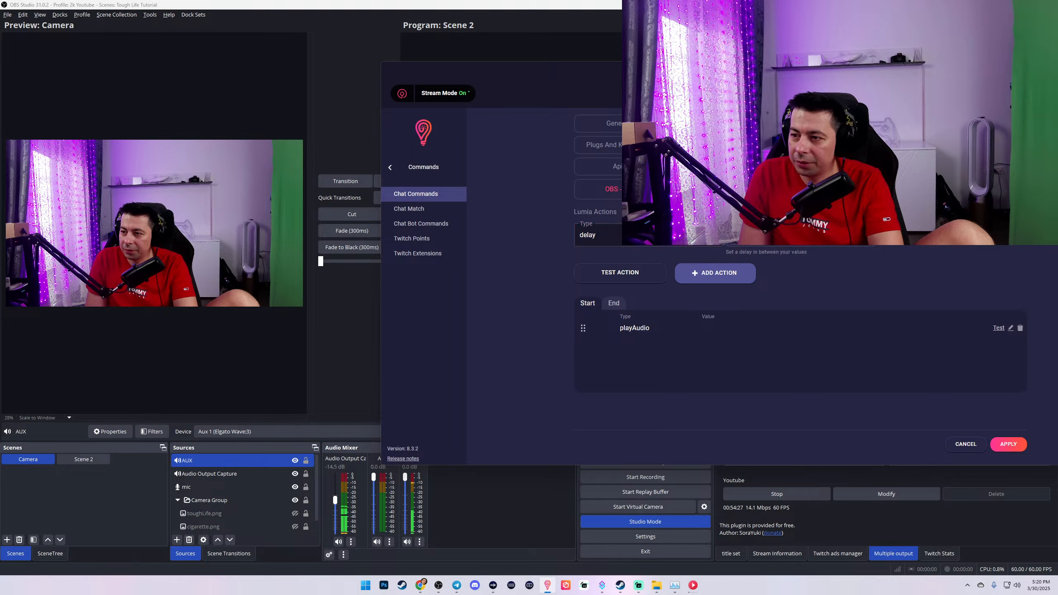
left_click(708, 275)
left_click_drag(583, 346, 578, 330)
left_click(1009, 444)
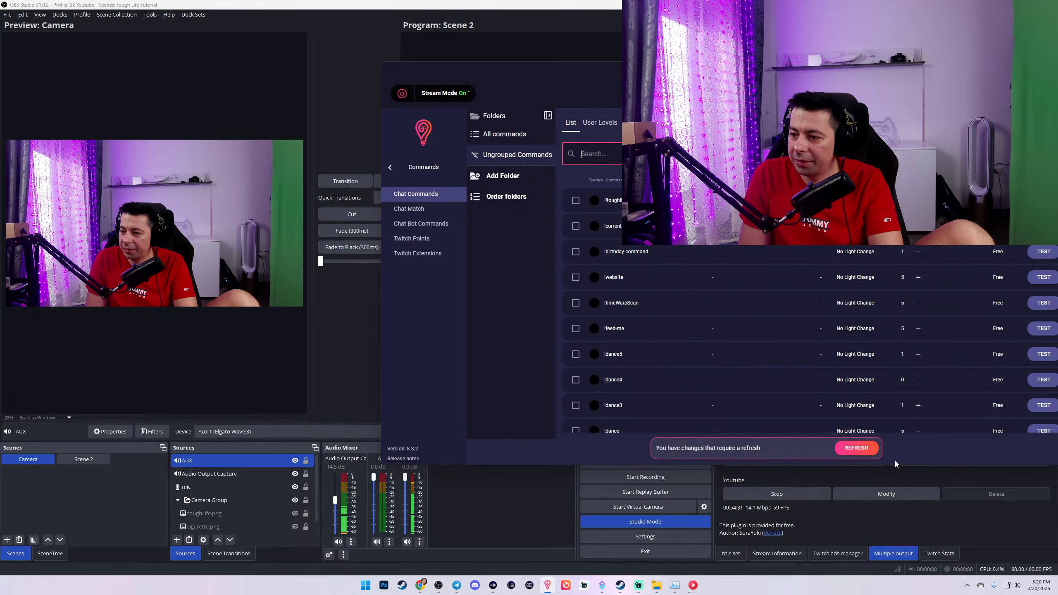
left_click(854, 447)
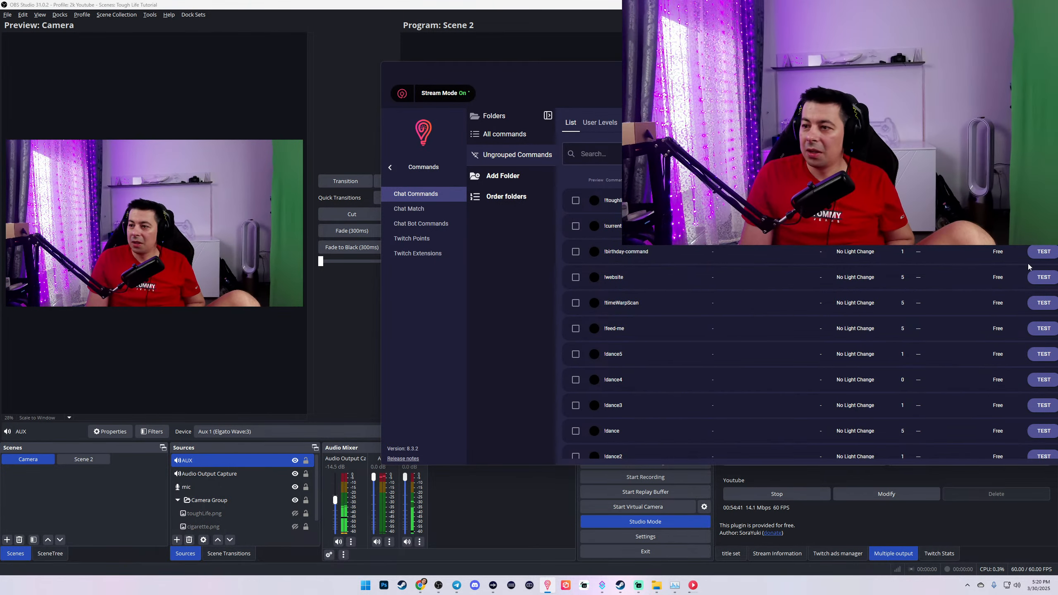
Step: Reopen !toughlife2 for editing and open its playAudio start action to check the settings
left_click_drag(770, 72, 689, 62)
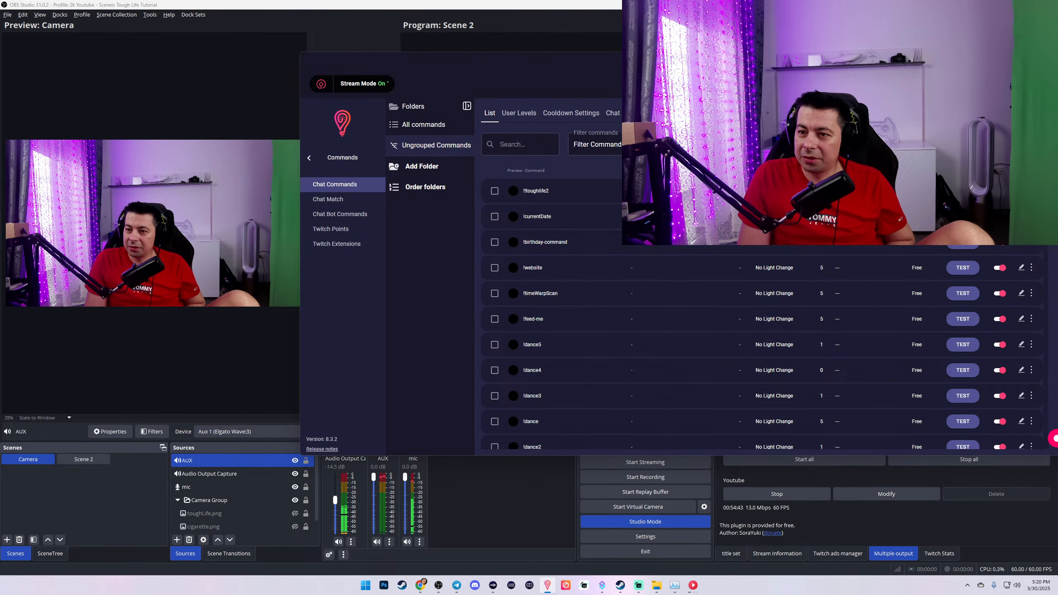
left_click(1022, 190)
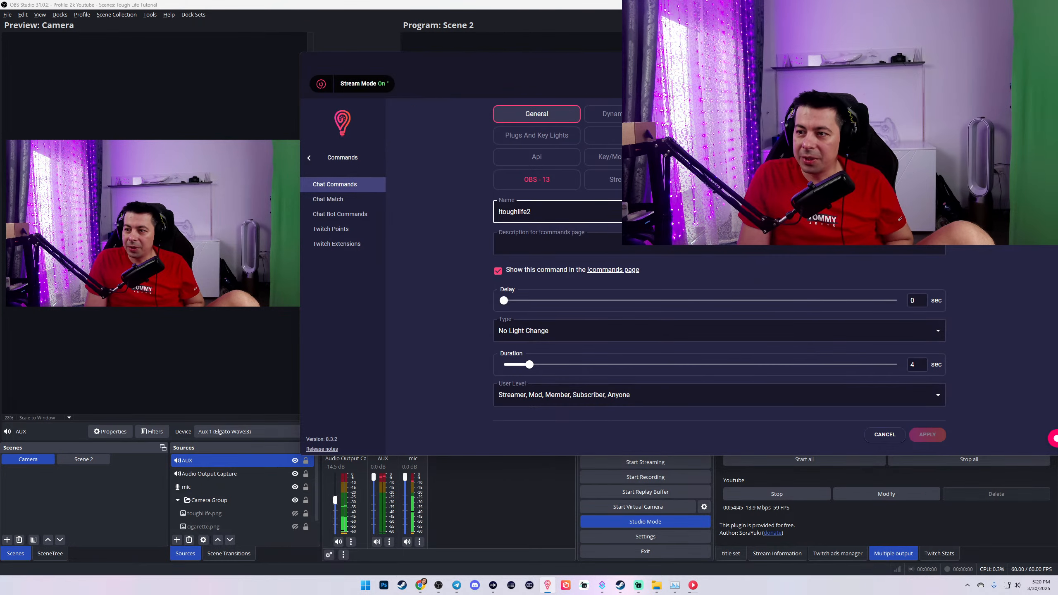
left_click(810, 156)
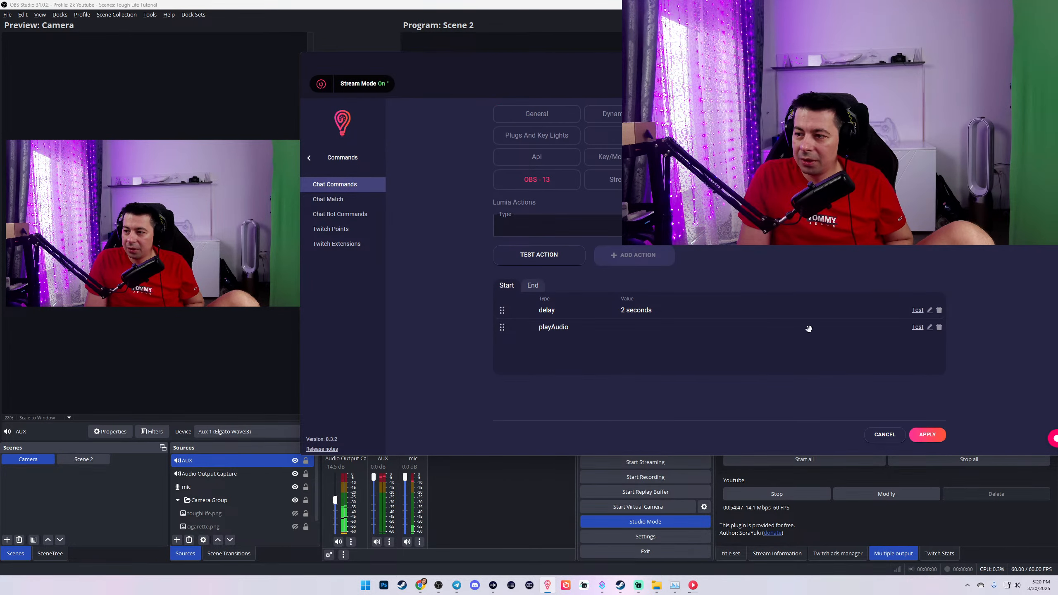
left_click(929, 327)
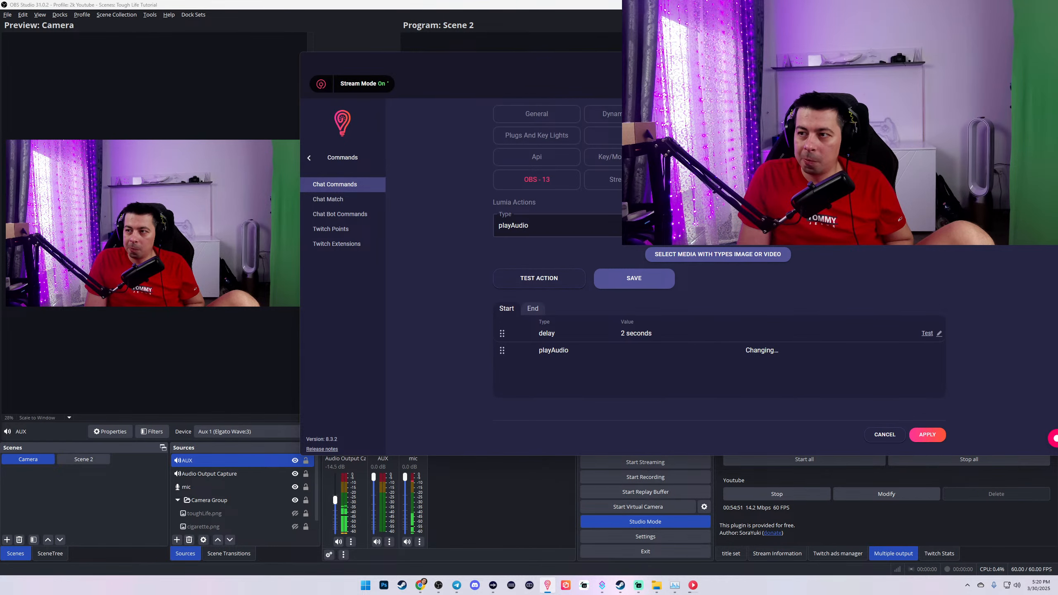
key("alt+Tab")
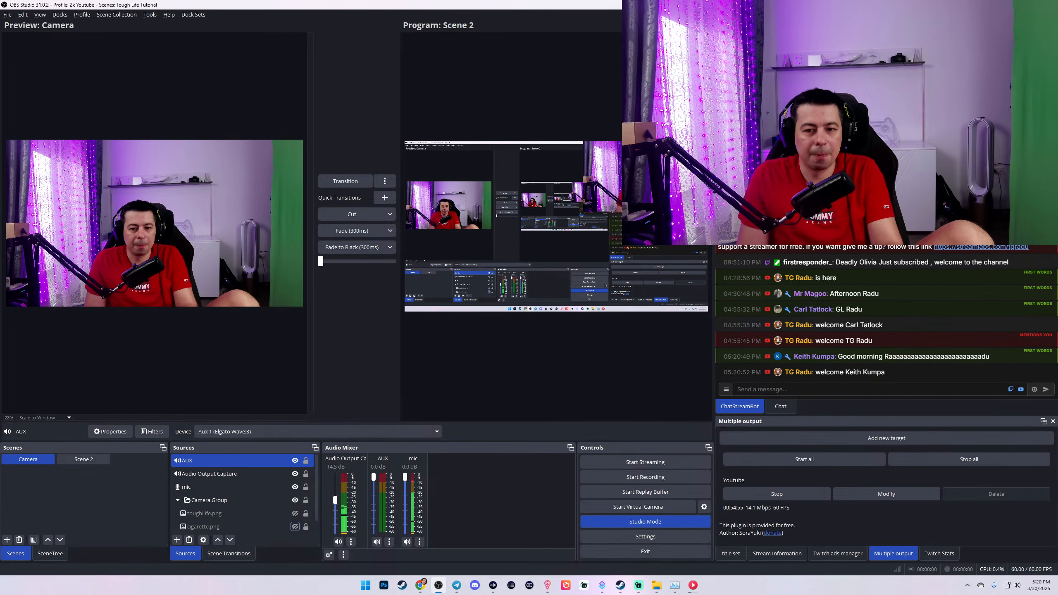
key("alt+Tab")
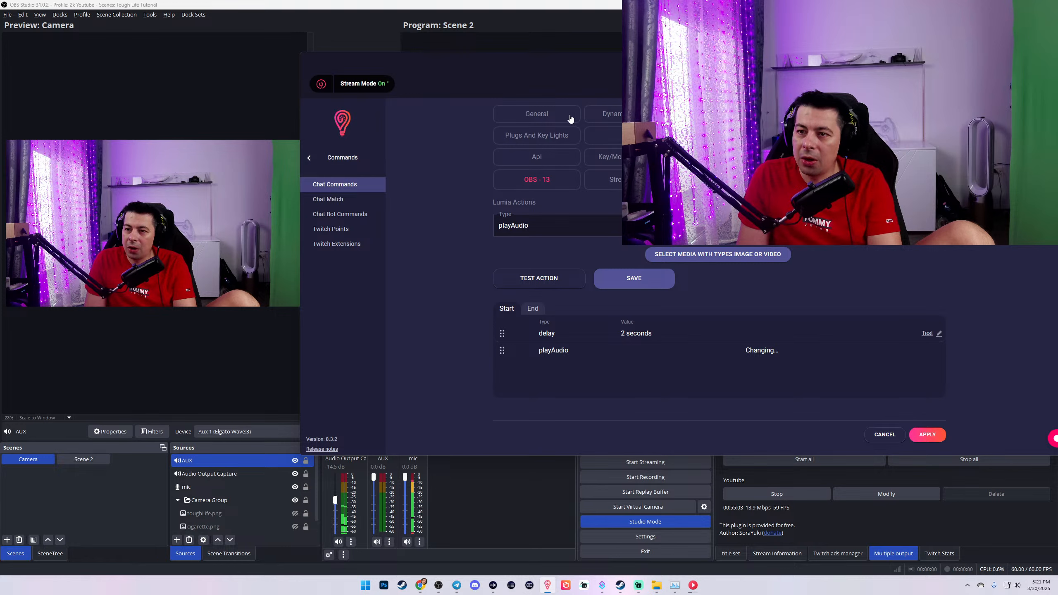
Step: Save the playAudio action, then set the !toughlife2 command's duration to 14.7 seconds and apply it
left_click(636, 279)
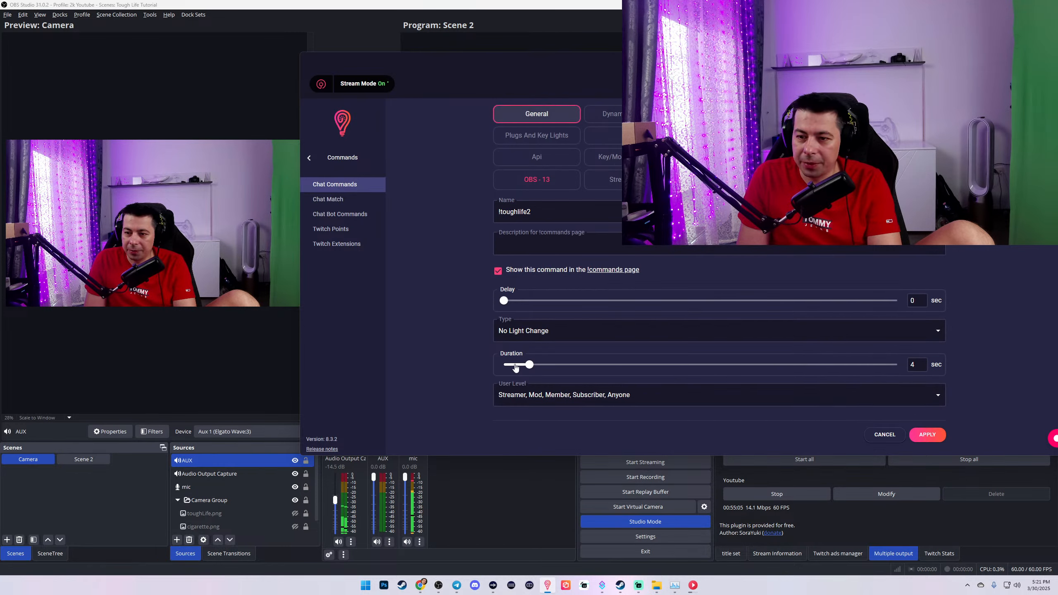
left_click_drag(530, 367, 602, 370)
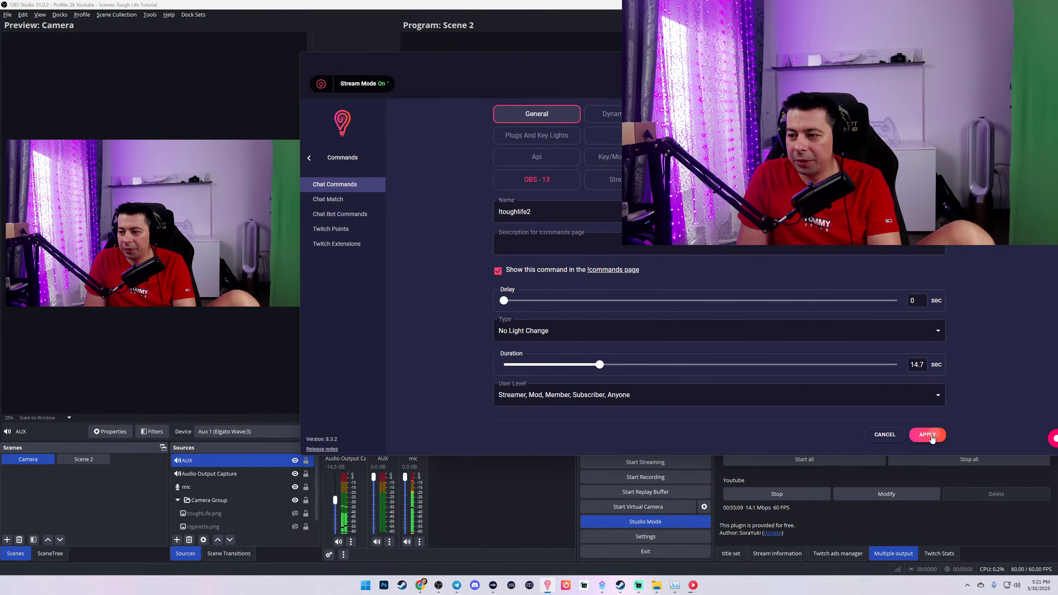
left_click(929, 434)
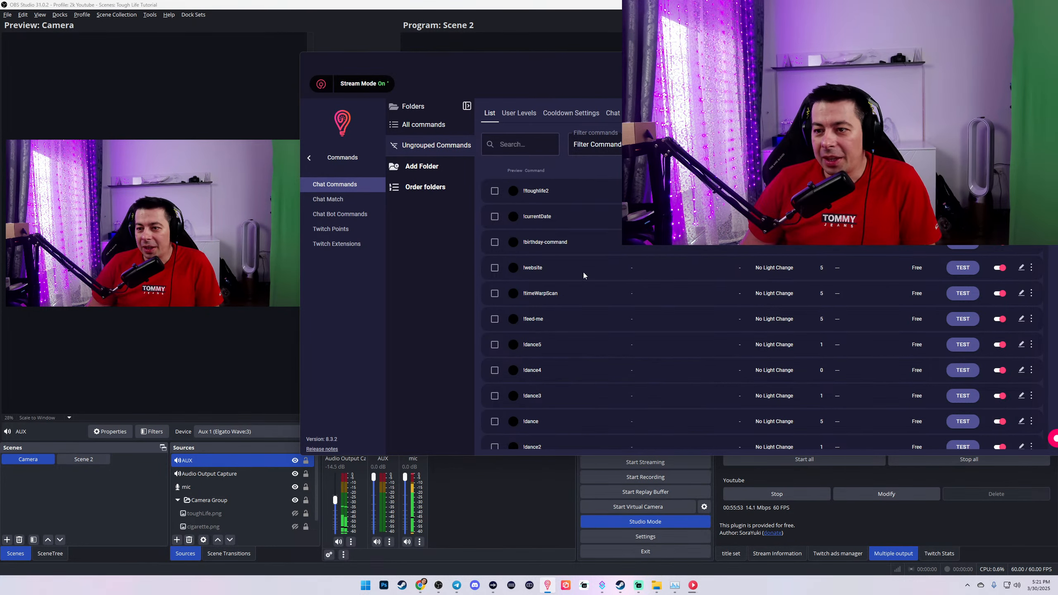
left_click_drag(539, 456, 537, 504)
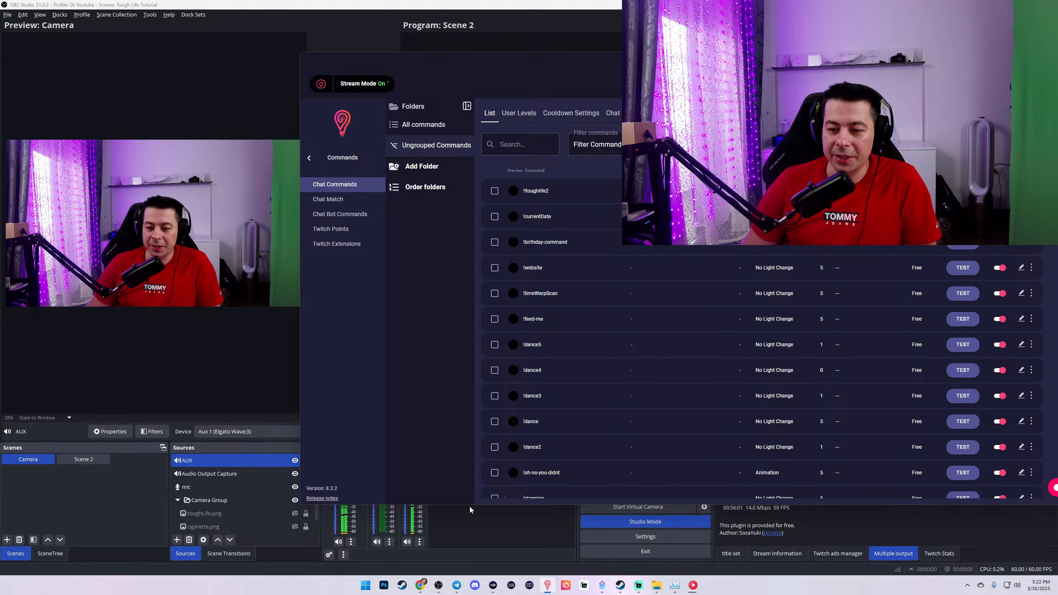
left_click_drag(466, 504, 458, 457)
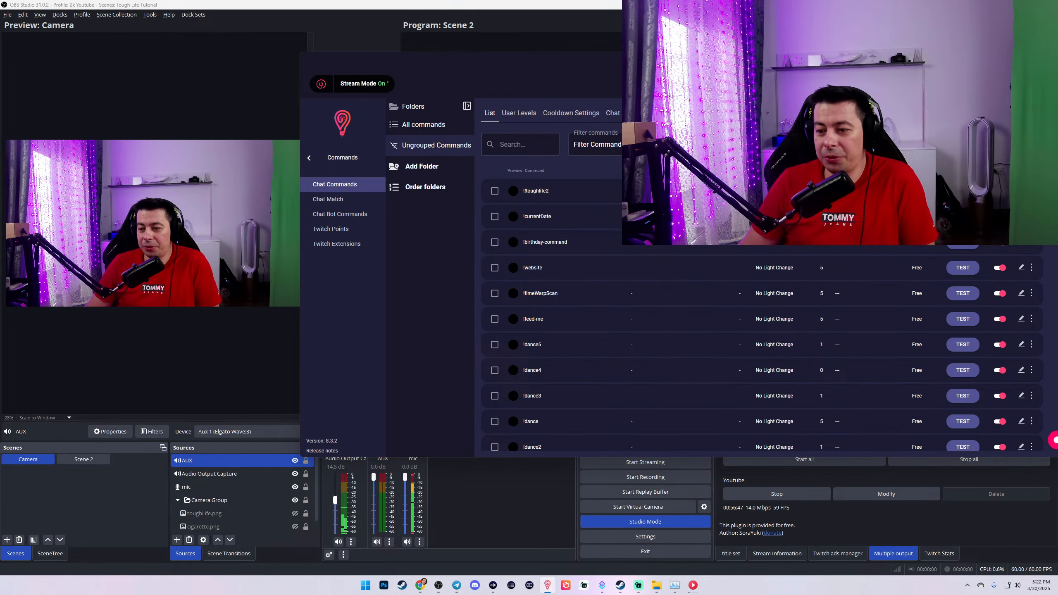
Step: Switch to OBS Studio, show toughLife.png and cigarette.png in Camera Group, and select the group
left_click(215, 397)
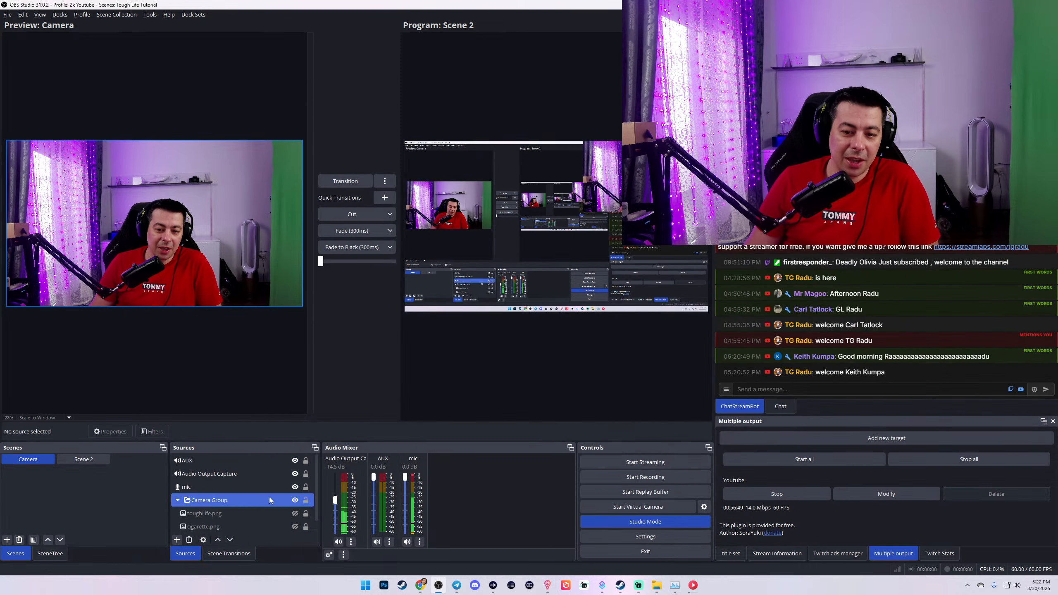
left_click(295, 512)
left_click(296, 526)
left_click(273, 502)
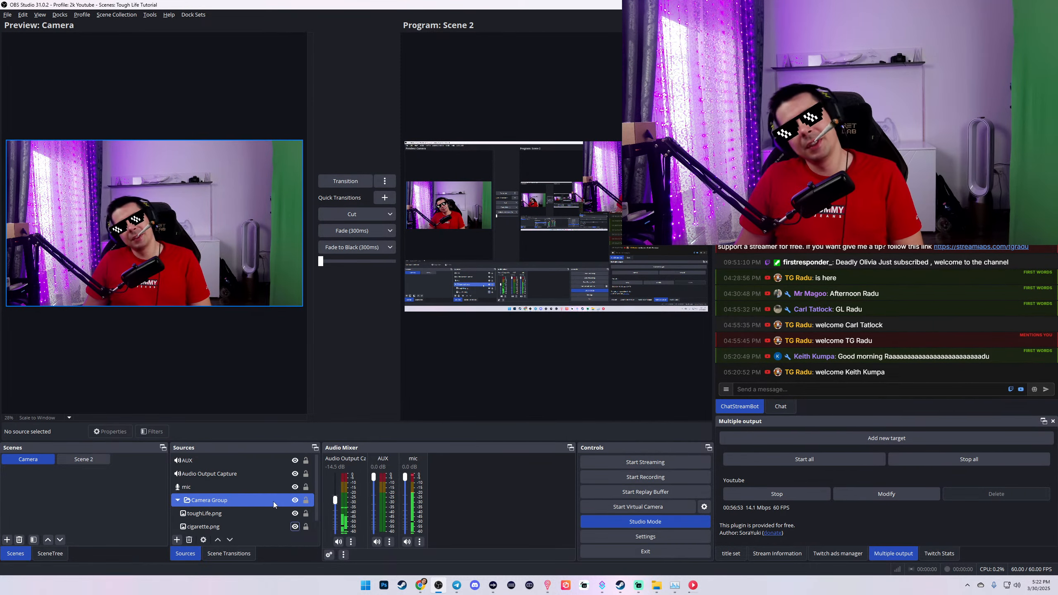